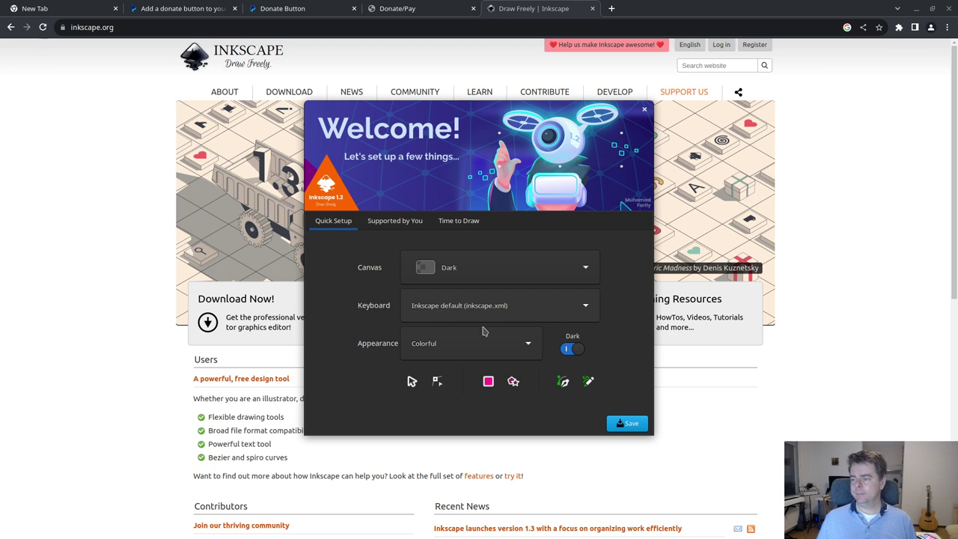
- Finish the welcome setup with the Colorful theme and start a Desktop 720p (1366 × 768) document
click(468, 351)
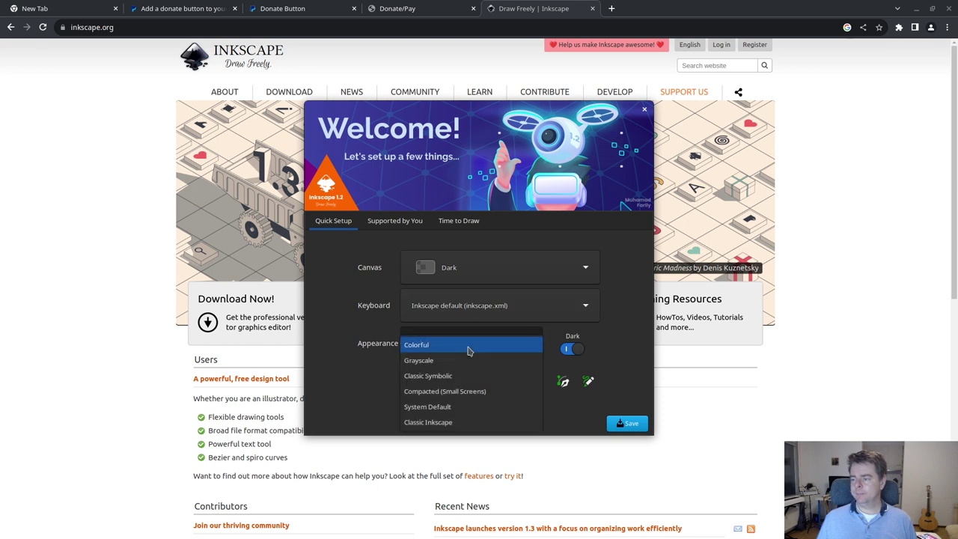
click(333, 358)
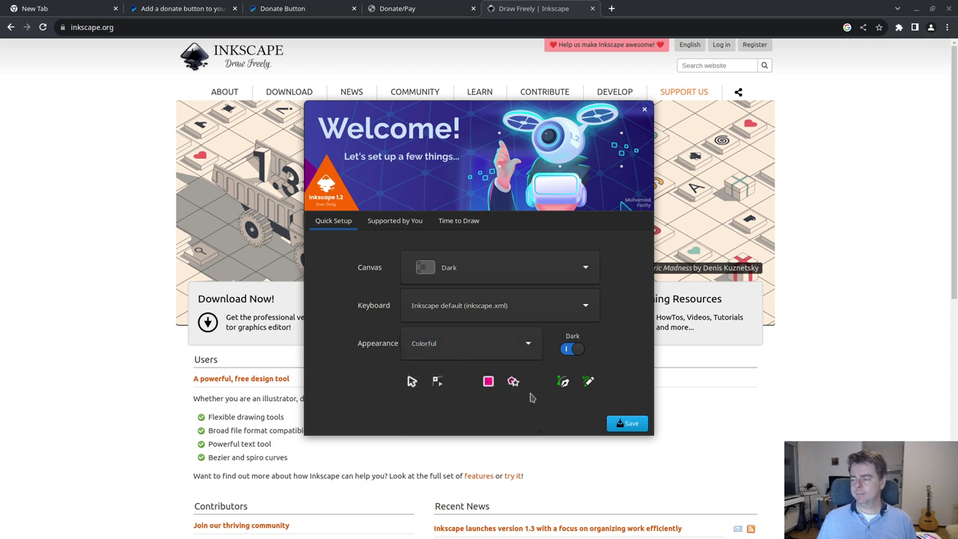
click(627, 424)
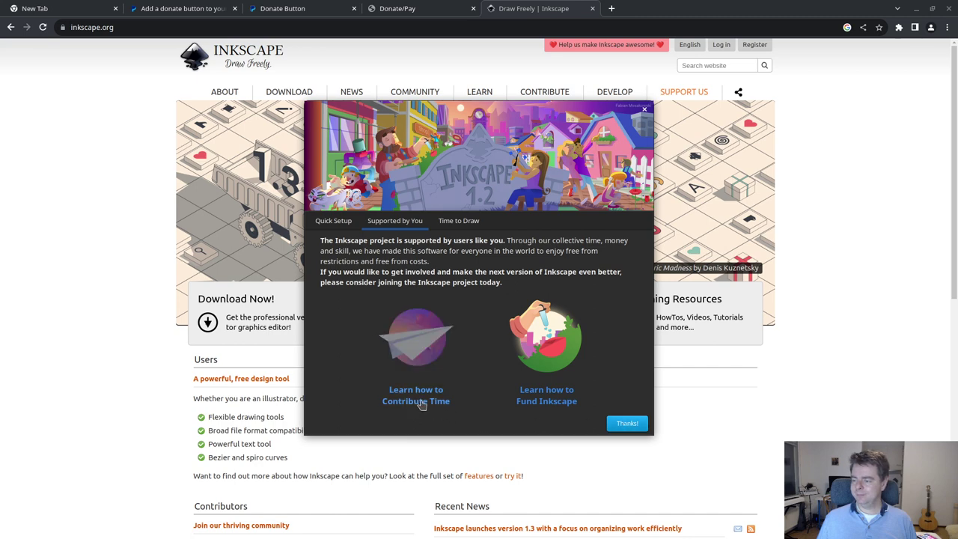
click(627, 423)
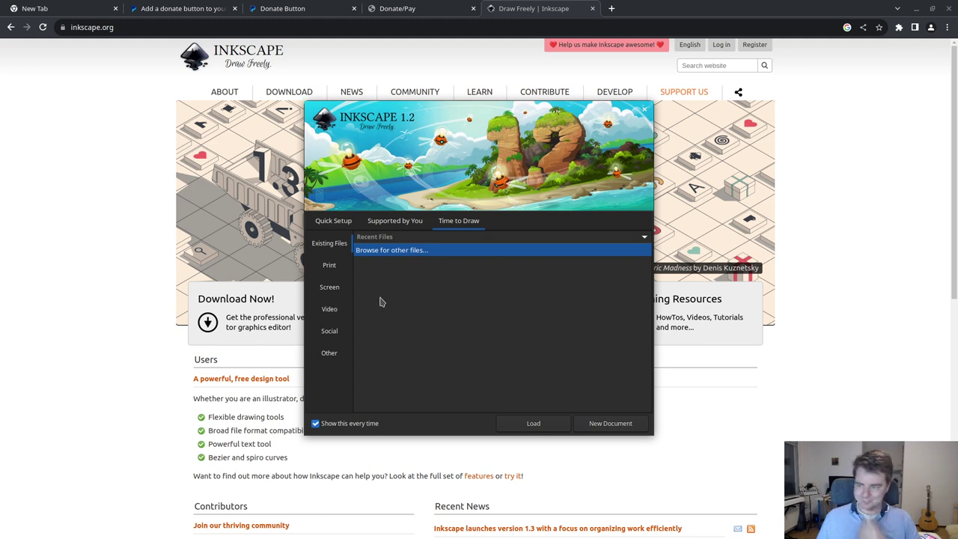
click(322, 288)
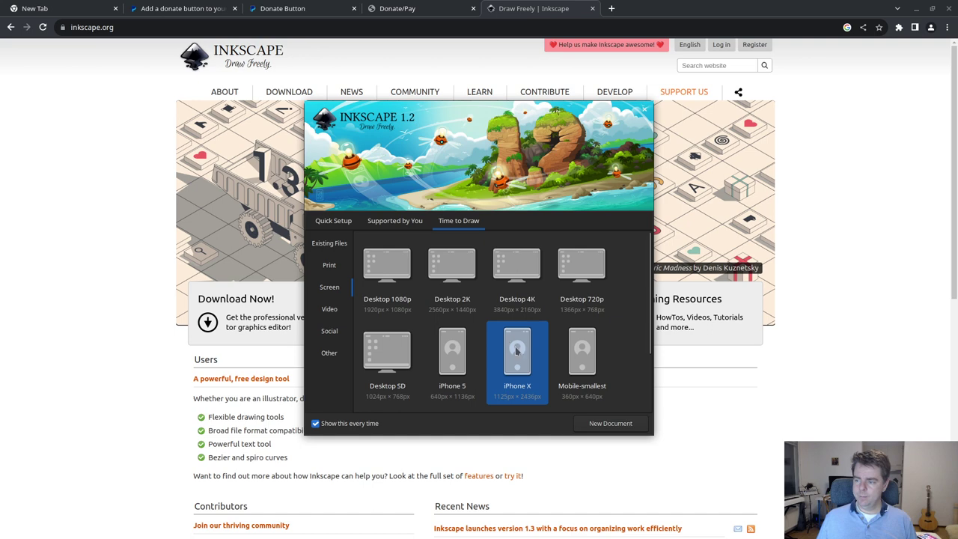
double_click(588, 277)
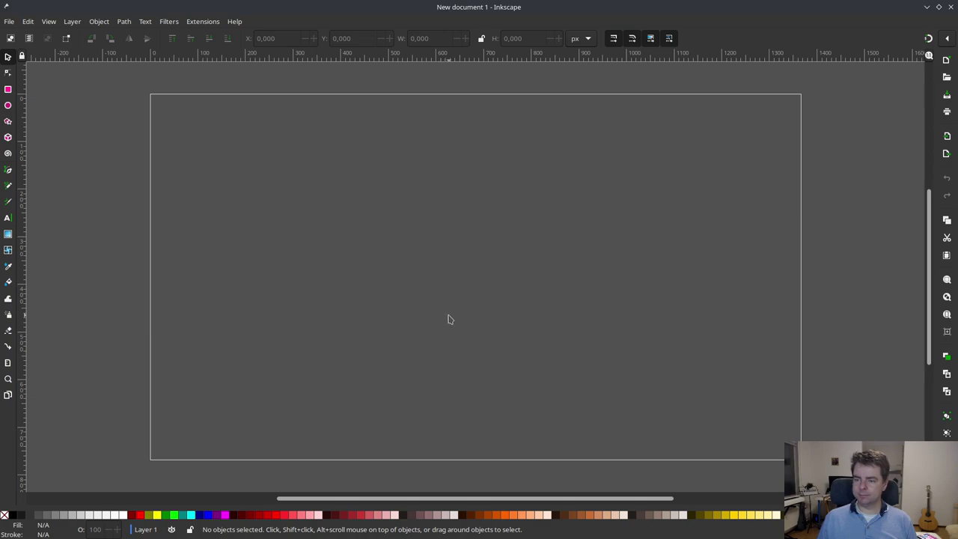
key(alt+Tab)
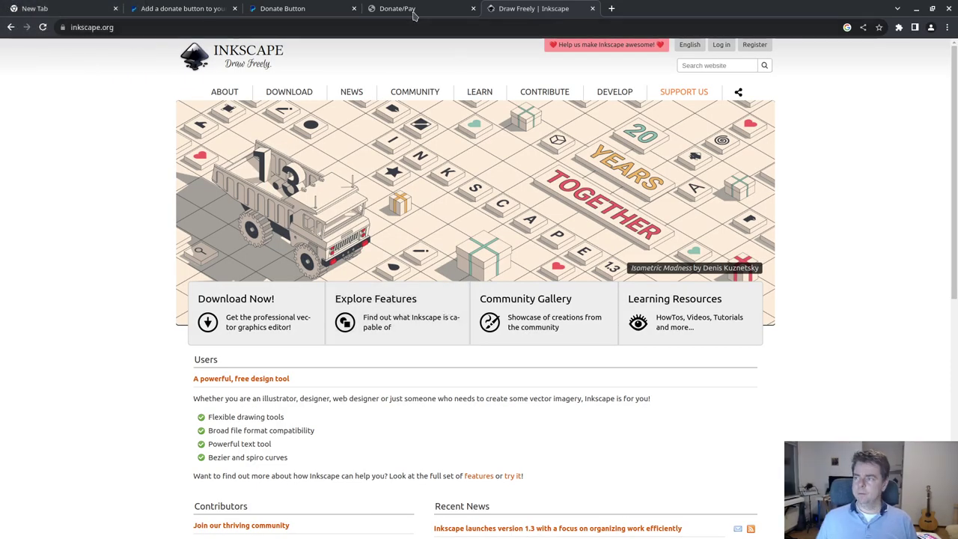
- Capture a rectangular screenshot of the Western Friend header banner on the Donate/Pay page
click(412, 10)
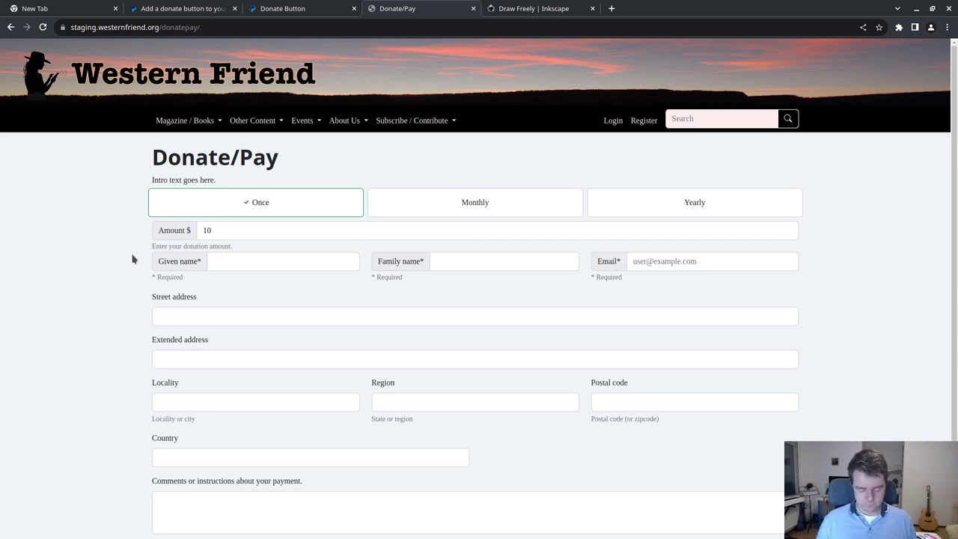
key(Print)
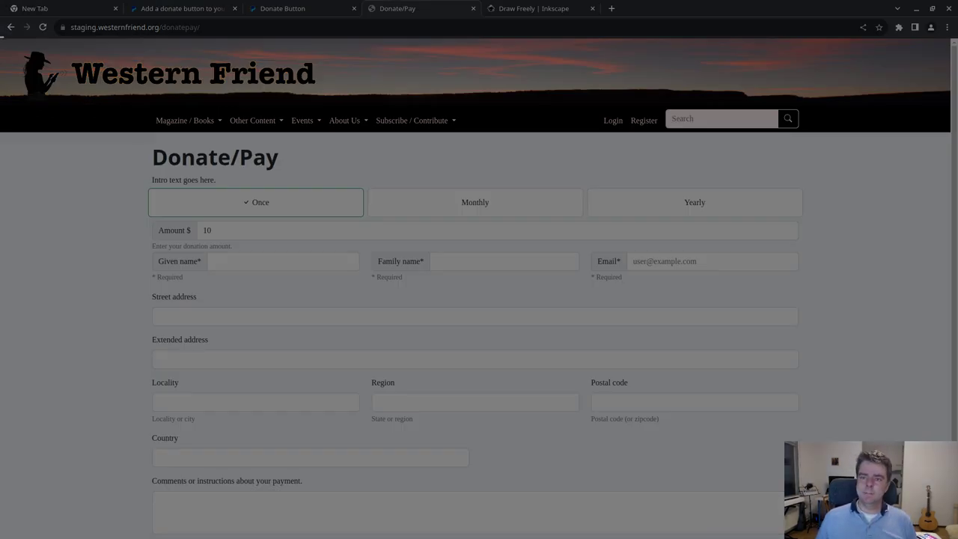
drag(1, 36, 948, 131)
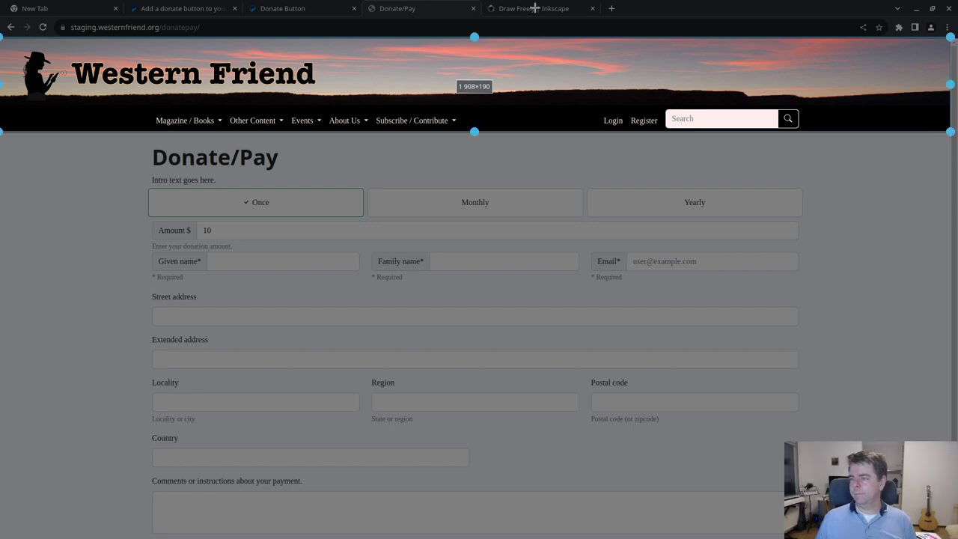
drag(477, 34, 477, 34)
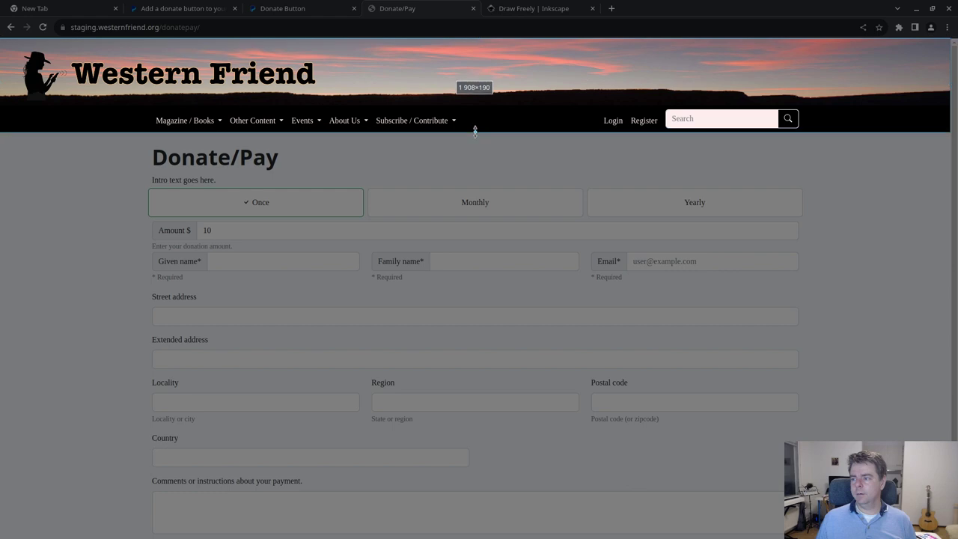
double_click(496, 101)
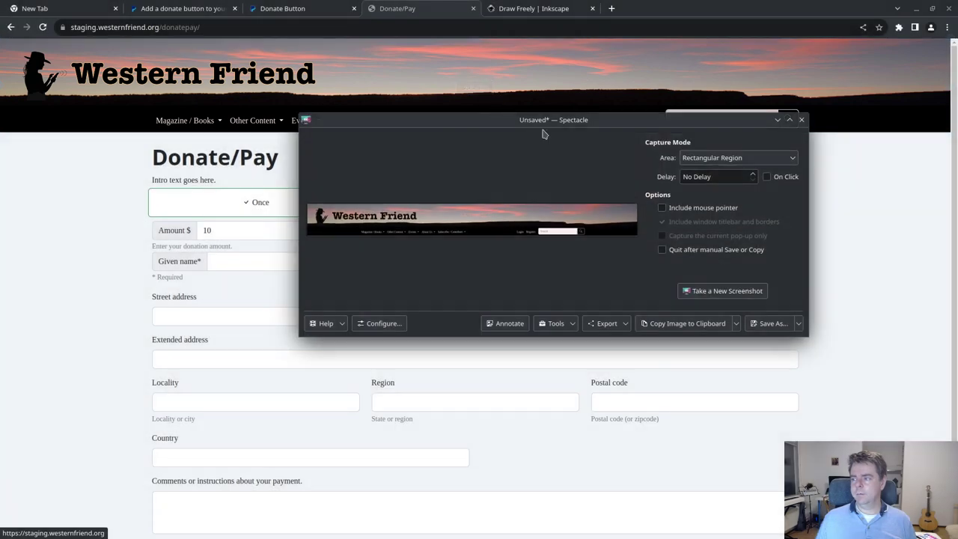
- Save the banner capture as heading.png in a new Desktop folder named wf_sketch
click(771, 323)
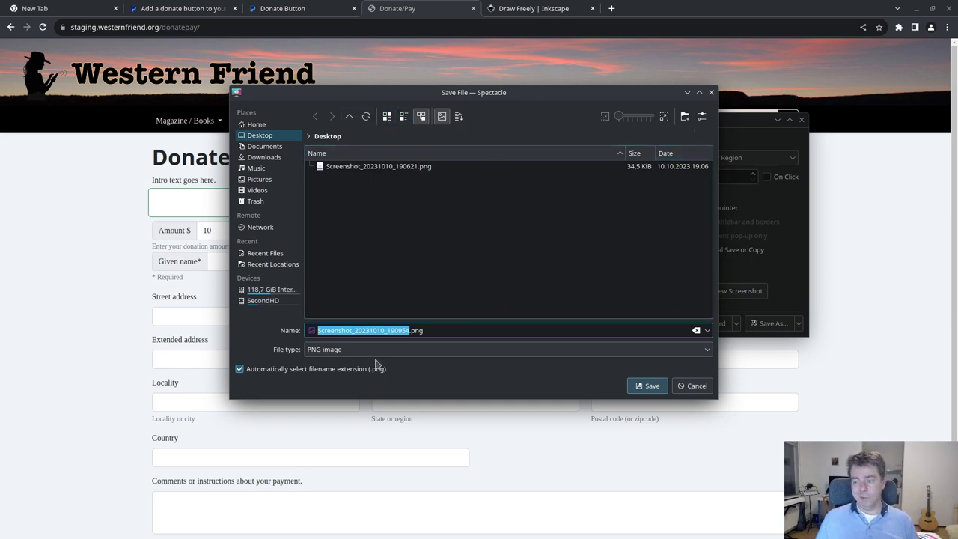
right_click(460, 237)
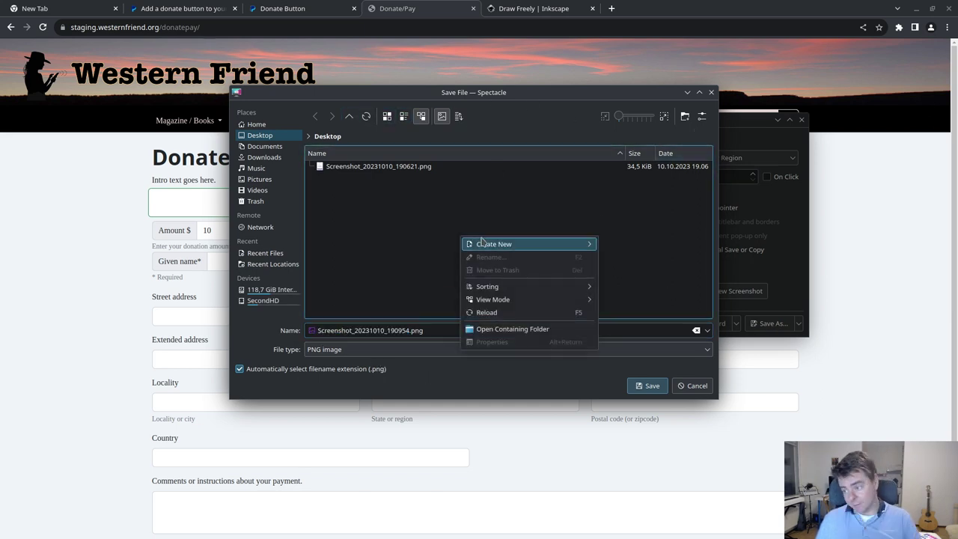
mouse_move(541, 242)
click(615, 244)
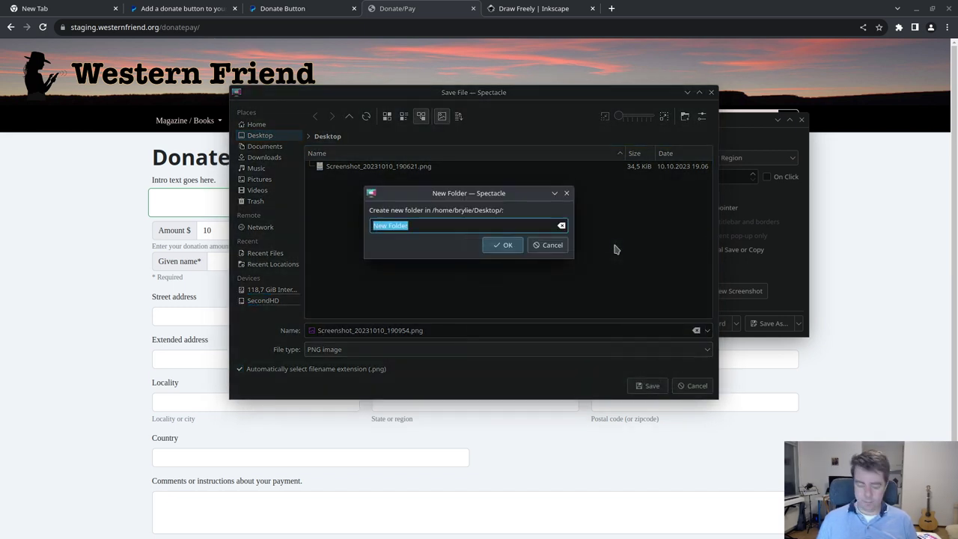
text(wf_sketch)
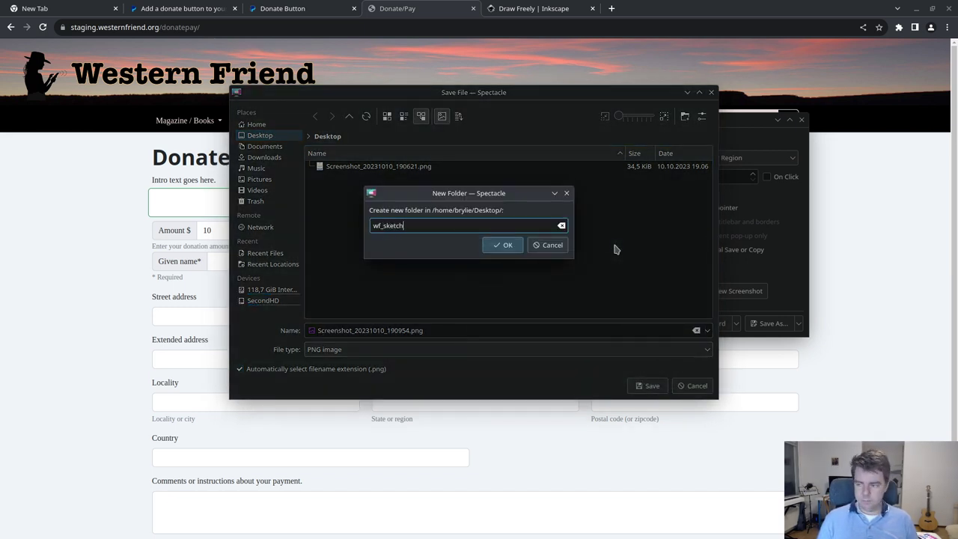
key(Return)
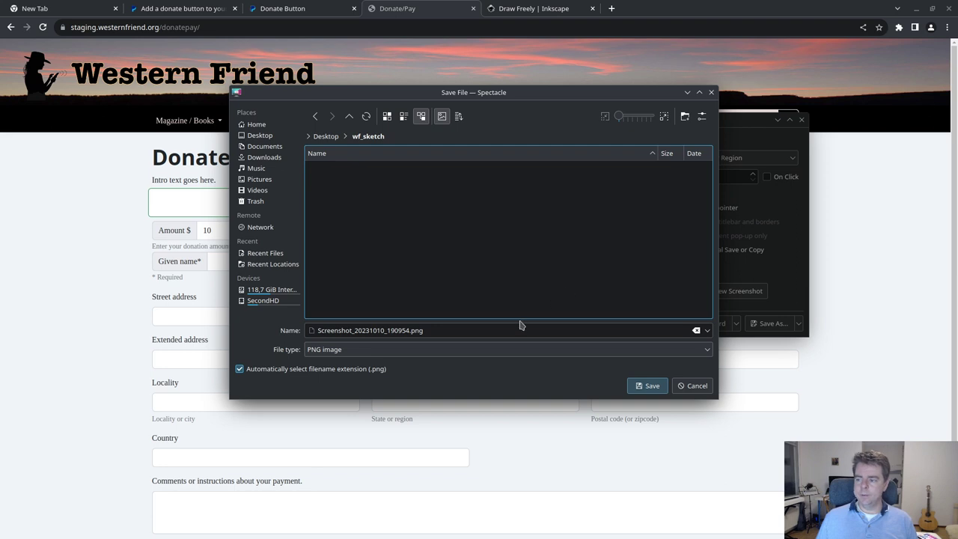
drag(410, 330, 294, 331)
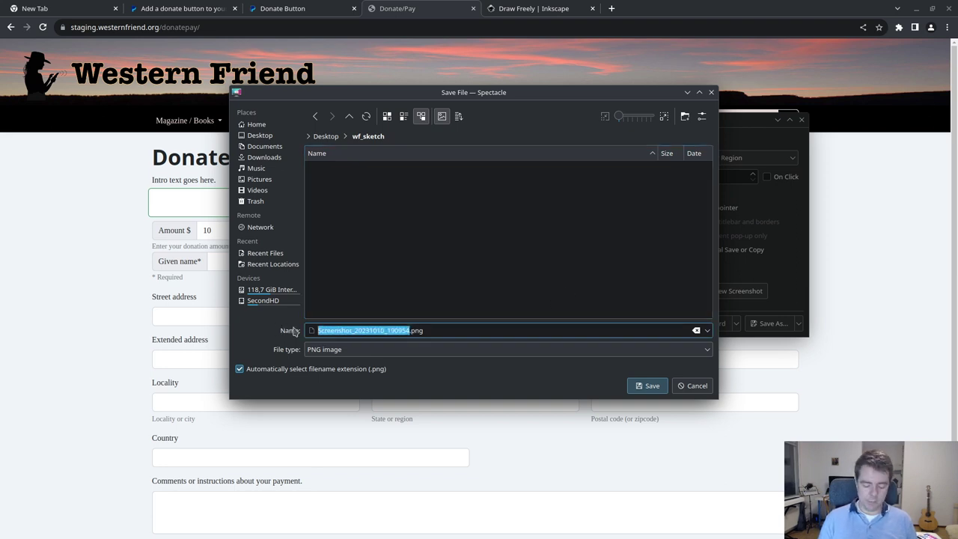
text(heading)
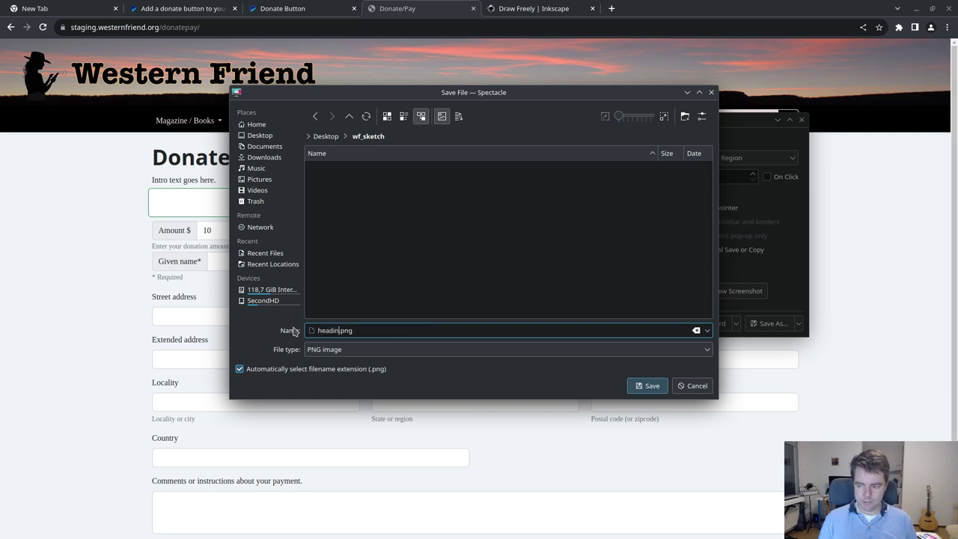
key(Return)
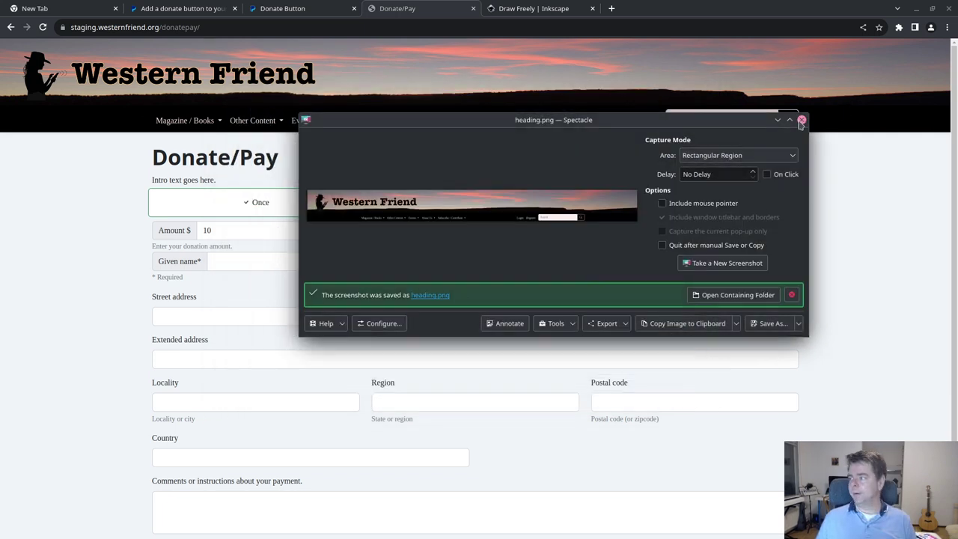
- Capture the Donate/Pay title and intro text region, then return to Inkscape
click(800, 119)
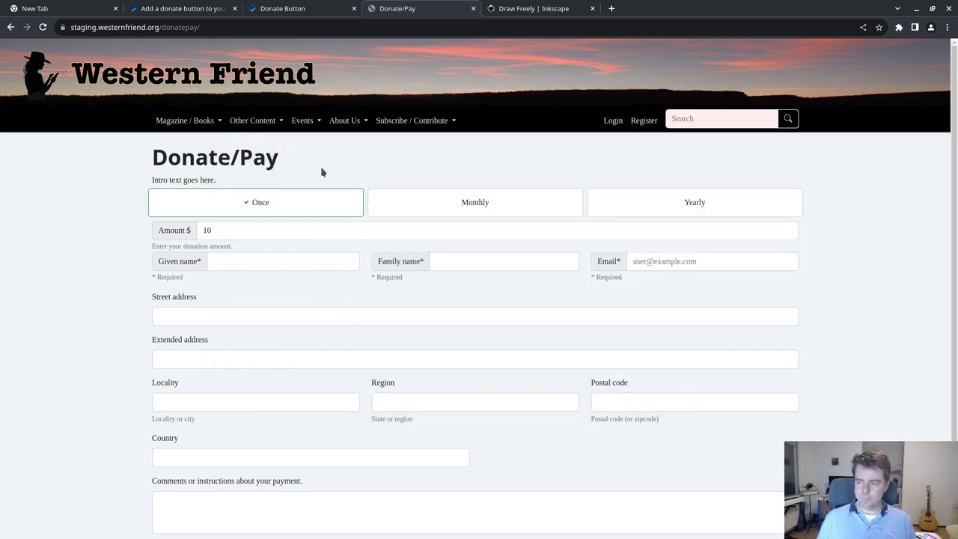
key(Print)
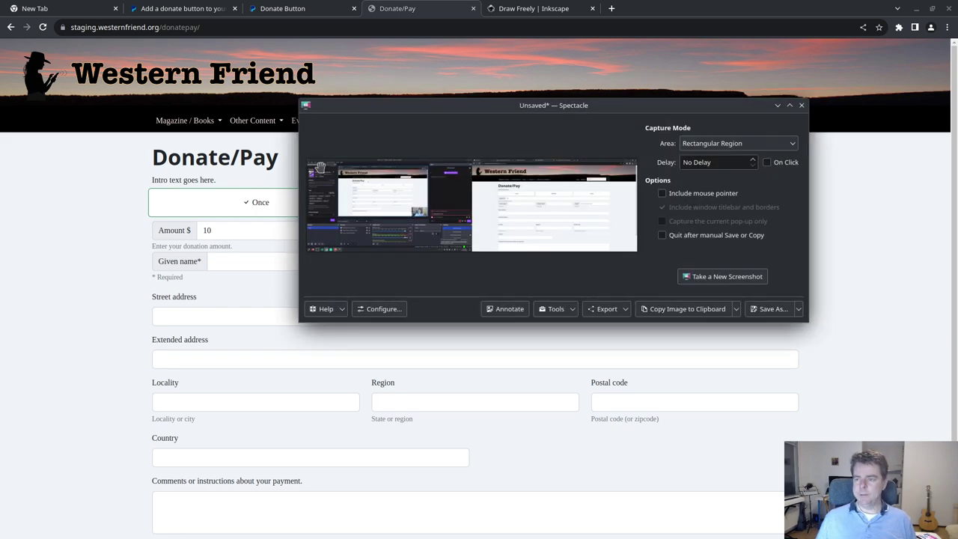
click(707, 277)
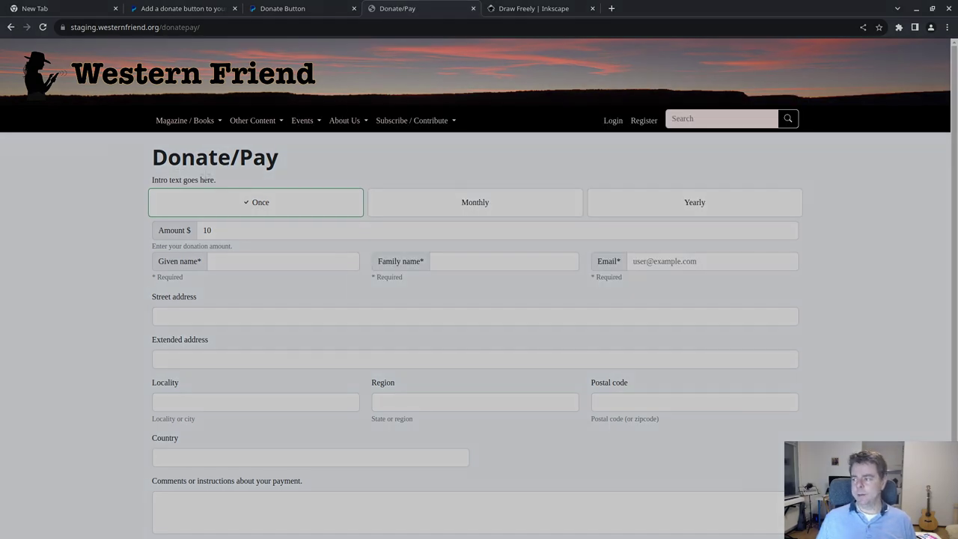
drag(130, 138, 354, 186)
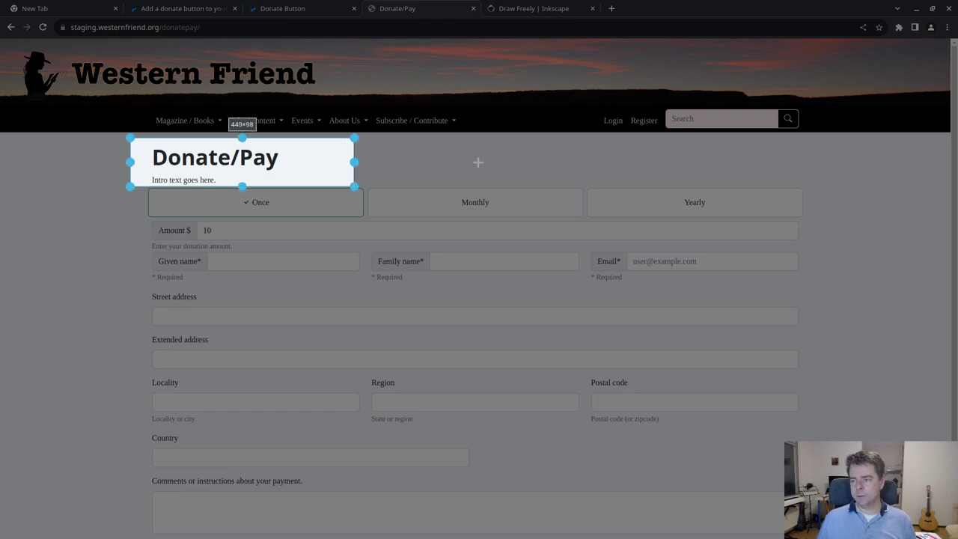
key(Return)
click(737, 107)
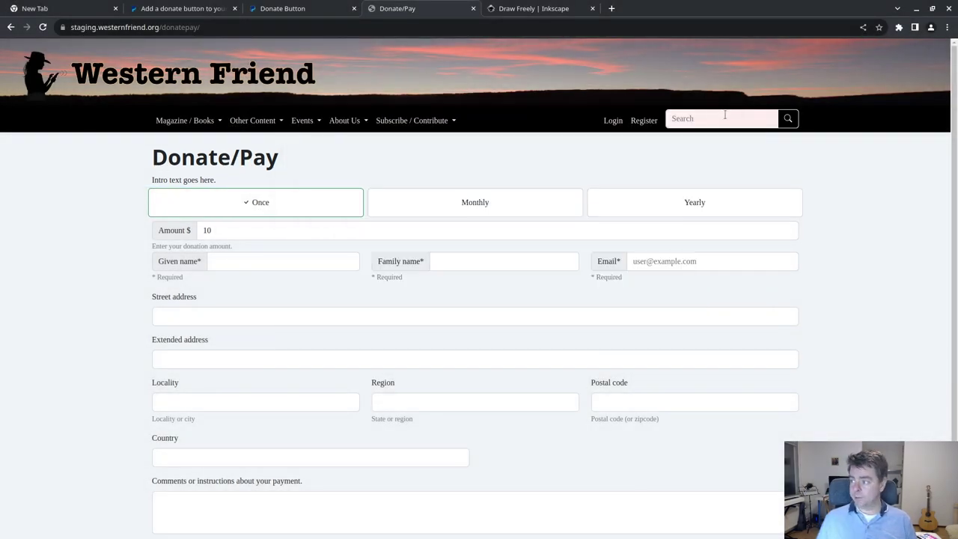
key(alt+Tab)
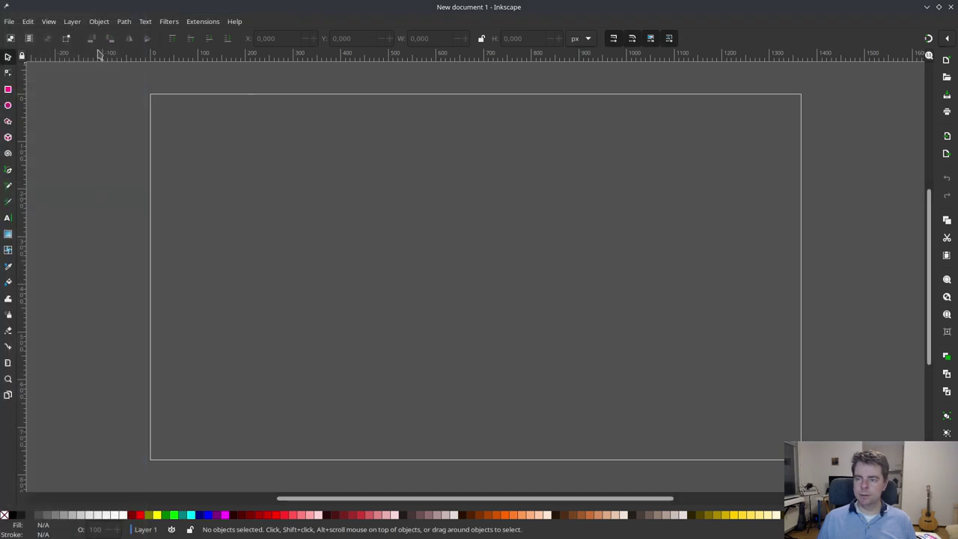
- Import Desktop/wf_sketch/heading.png into the document as an embedded image
click(9, 21)
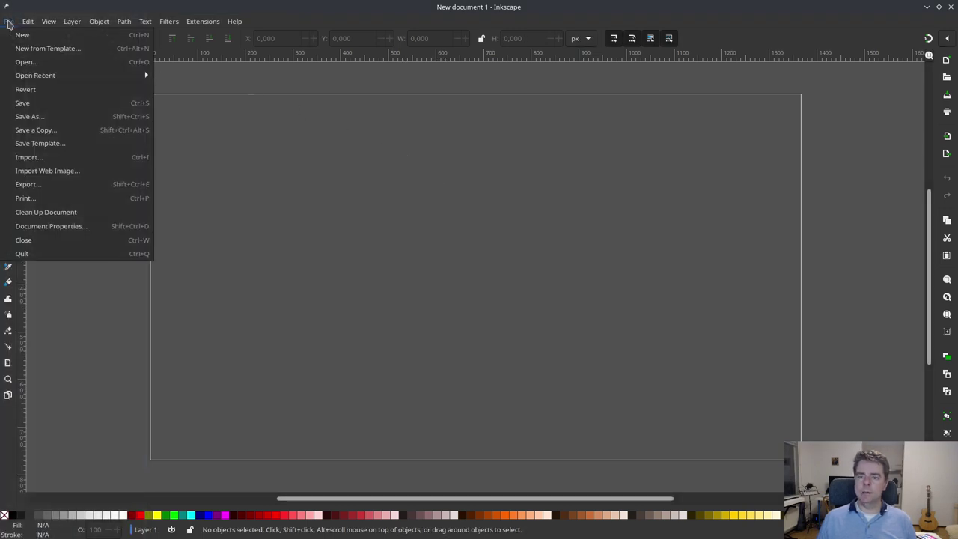
click(73, 159)
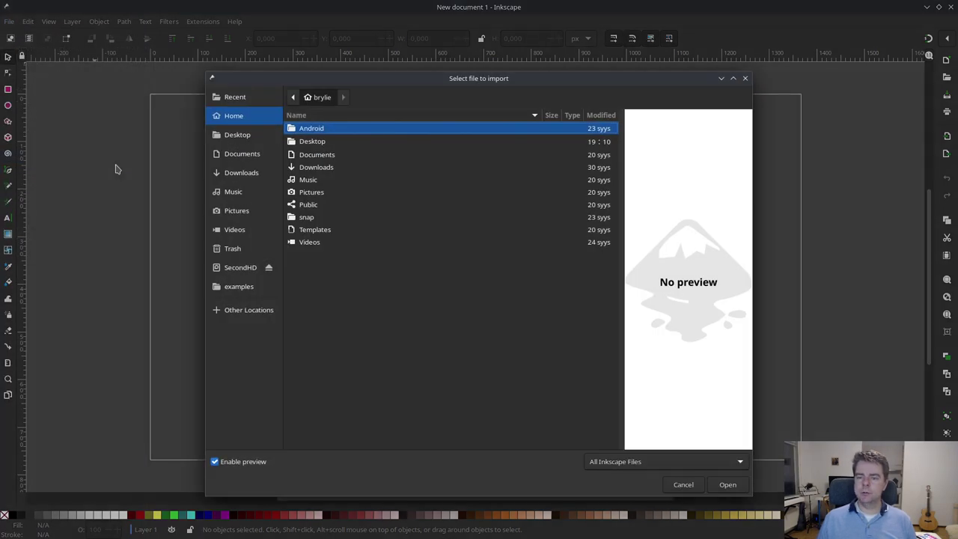
double_click(311, 143)
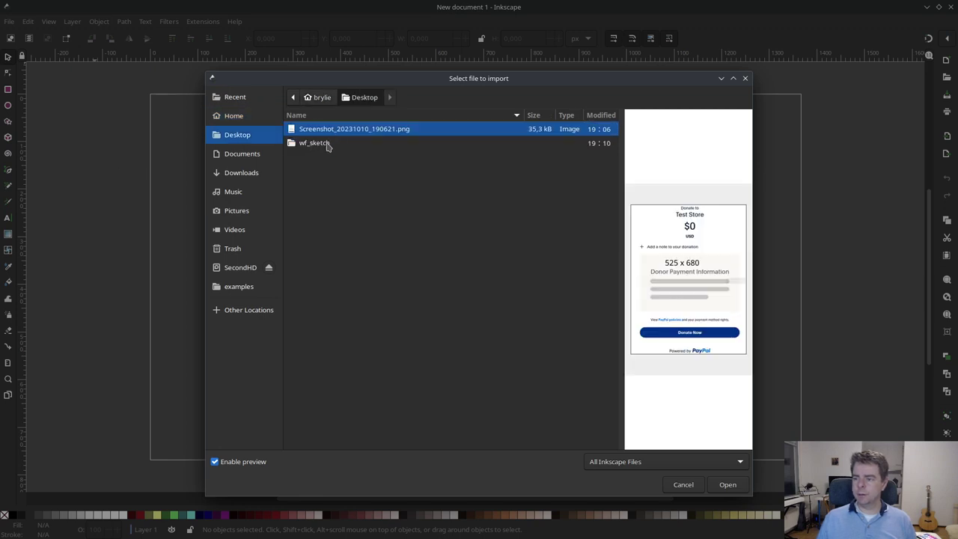
double_click(327, 145)
double_click(322, 131)
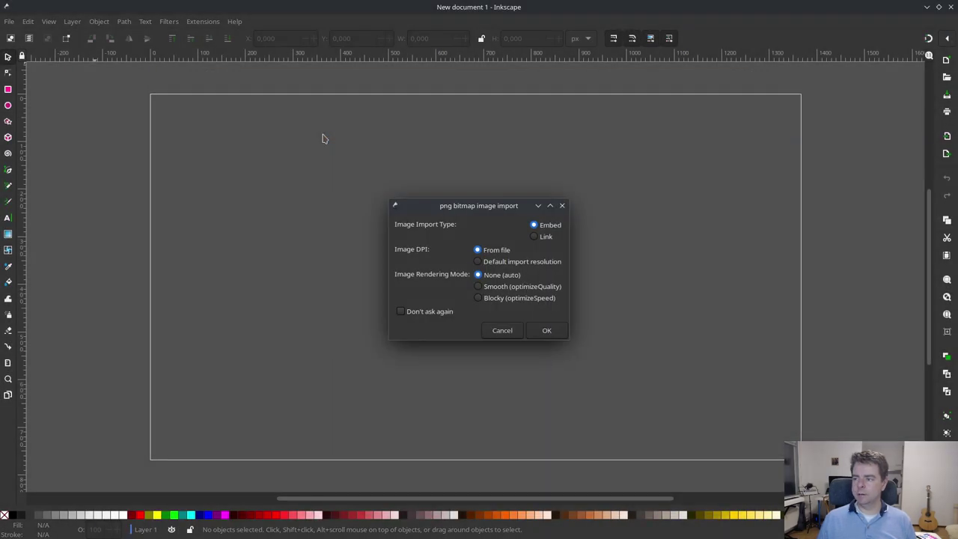
click(547, 332)
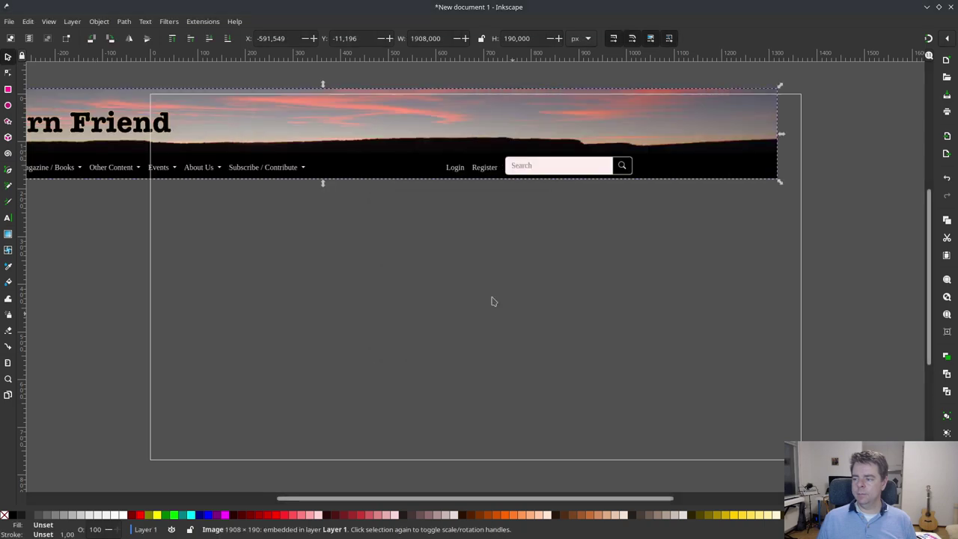
- Scale the heading image proportionally and position it across the page's top edge
drag(611, 157, 693, 166)
drag(872, 99, 689, 166)
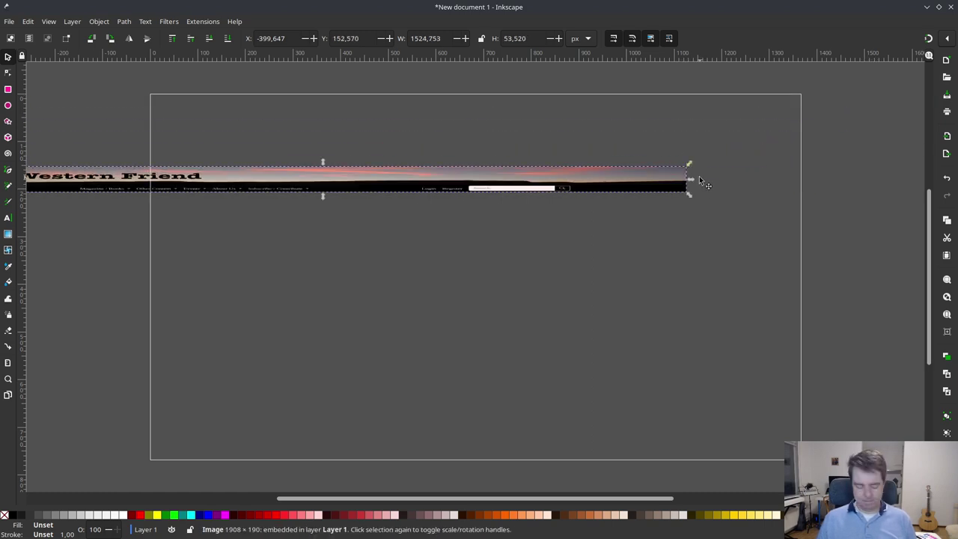
click(811, 287)
key(ctrl+z)
click(864, 106)
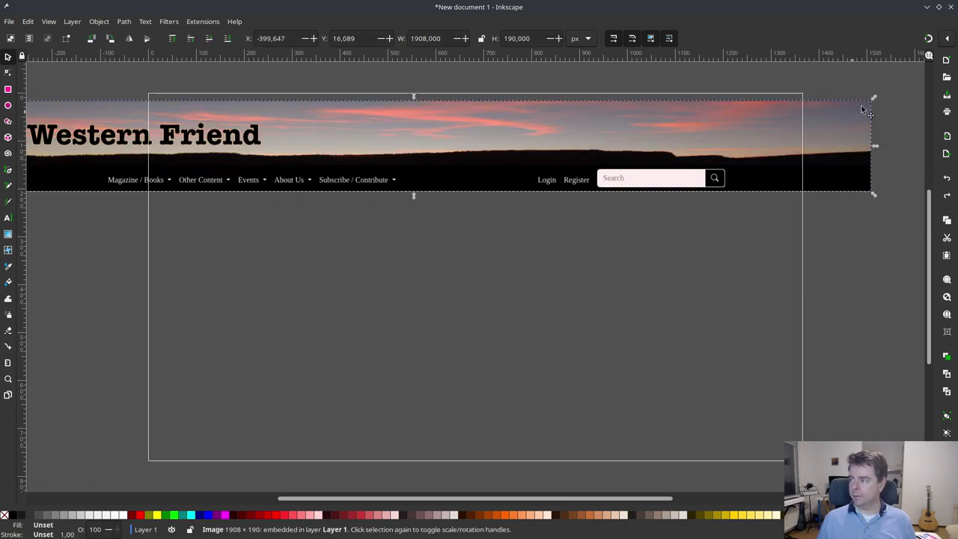
drag(876, 102, 774, 143)
drag(434, 152, 577, 110)
drag(734, 158, 805, 194)
key(alt+Tab)
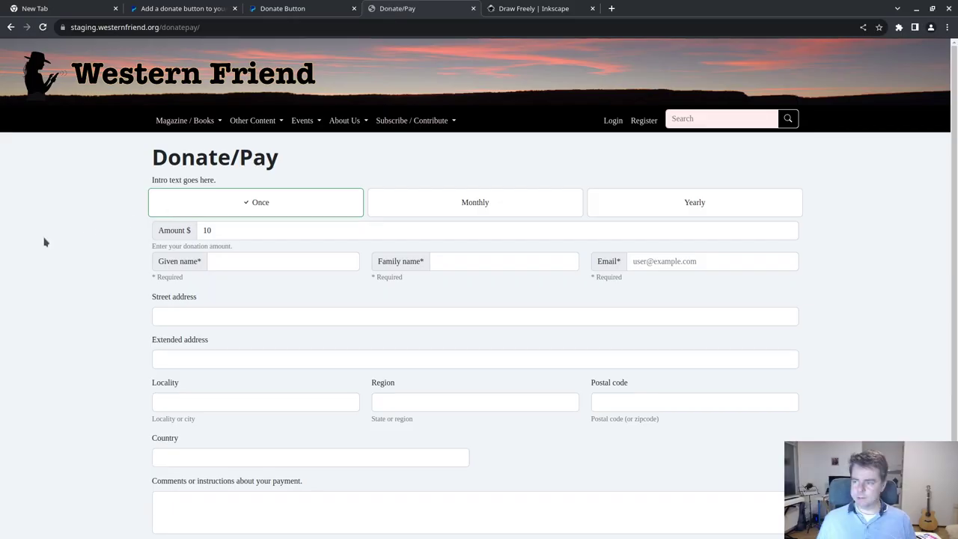
right_click(84, 214)
click(71, 217)
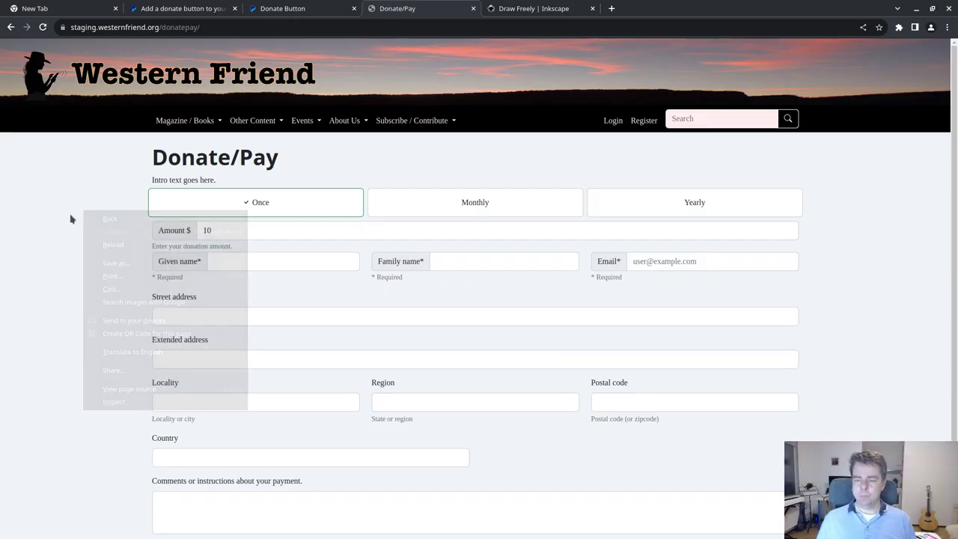
key(ctrl+shift+j)
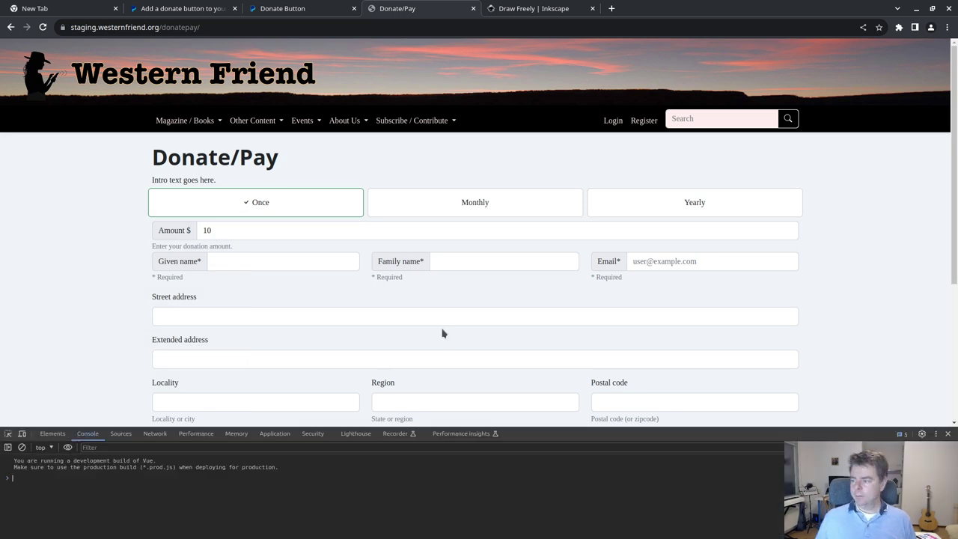
click(922, 434)
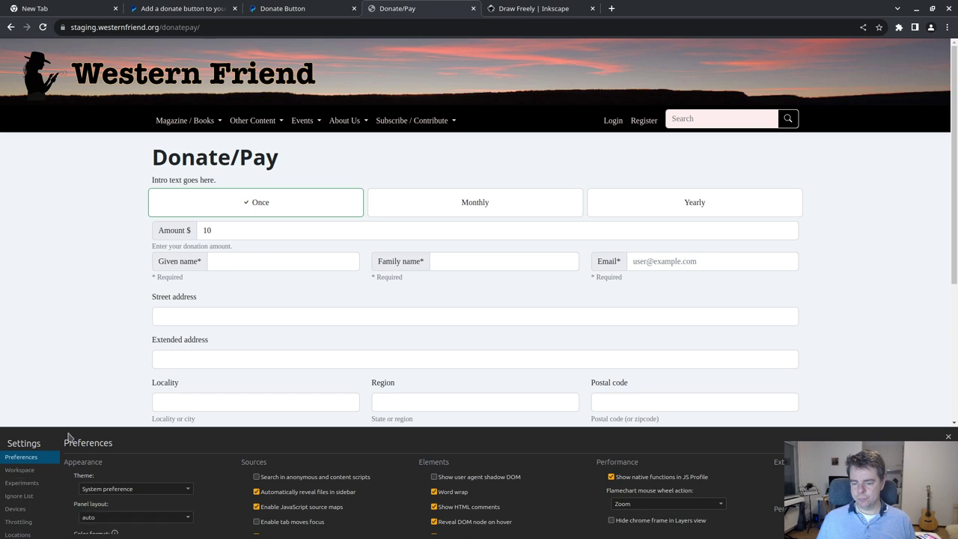
drag(76, 424, 86, 307)
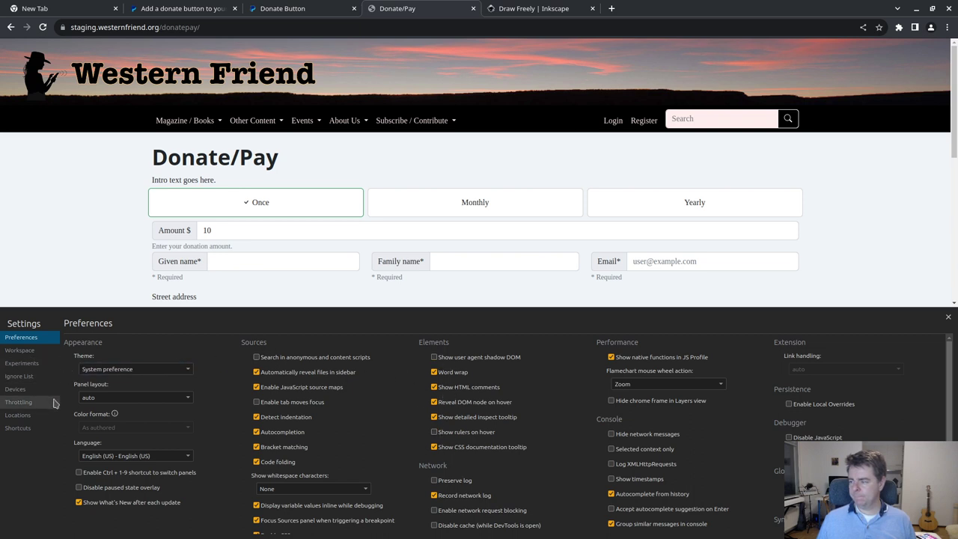
scroll(85, 374, down, 2)
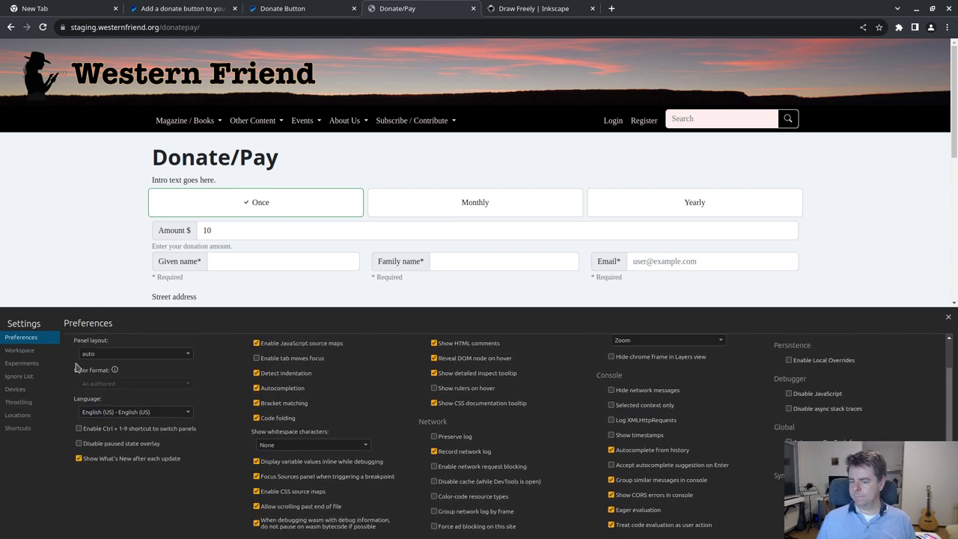
scroll(367, 389, down, 2)
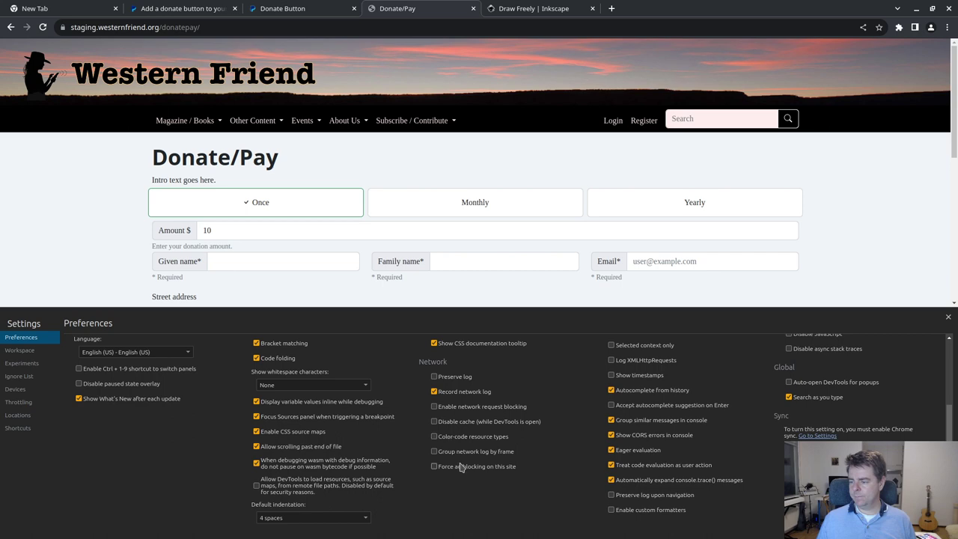
scroll(461, 467, up, 4)
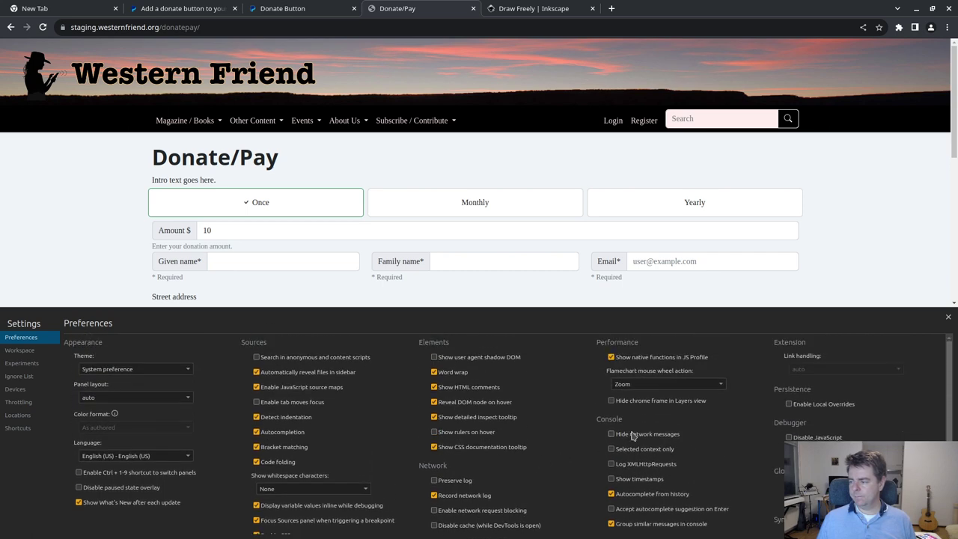
scroll(632, 435, down, 2)
scroll(632, 436, up, 2)
click(23, 363)
click(20, 349)
click(20, 375)
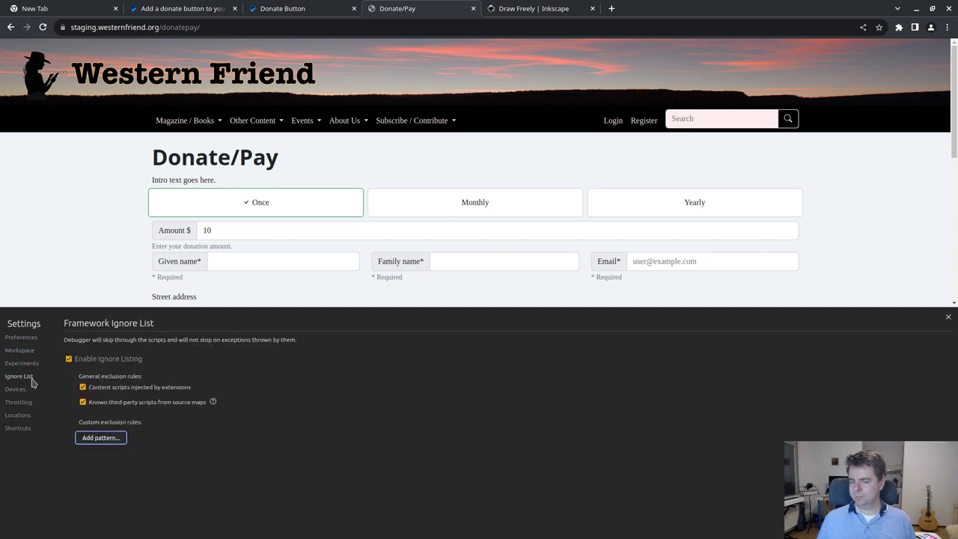
click(18, 389)
click(21, 415)
click(18, 427)
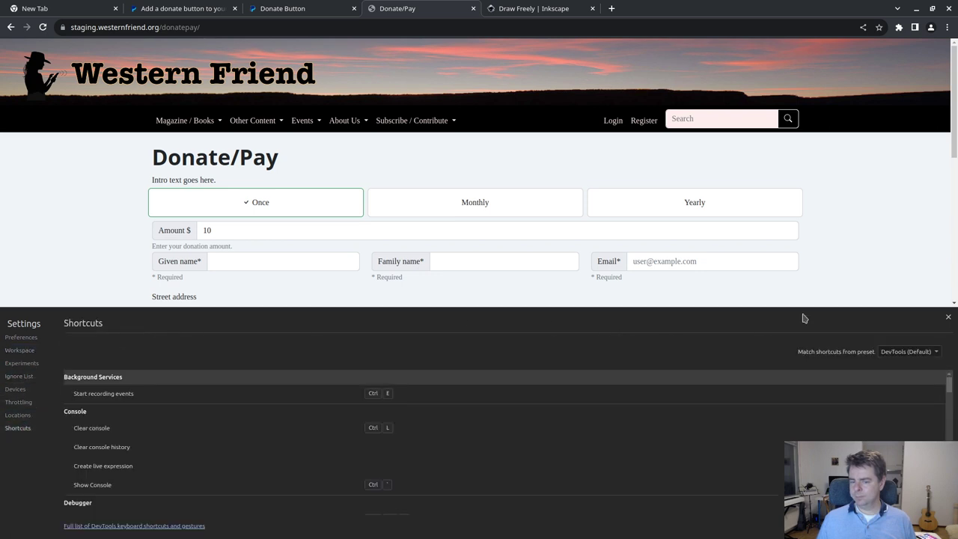
click(947, 316)
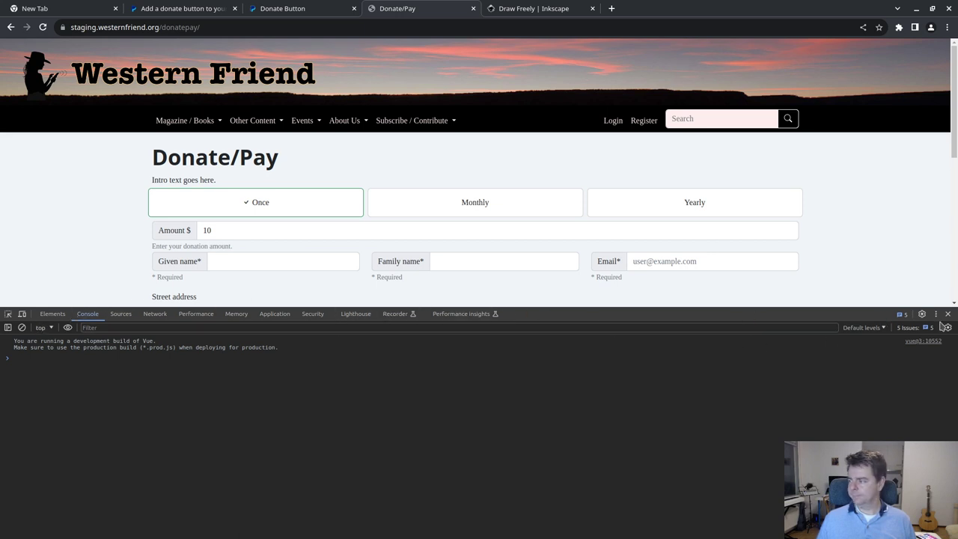
click(936, 314)
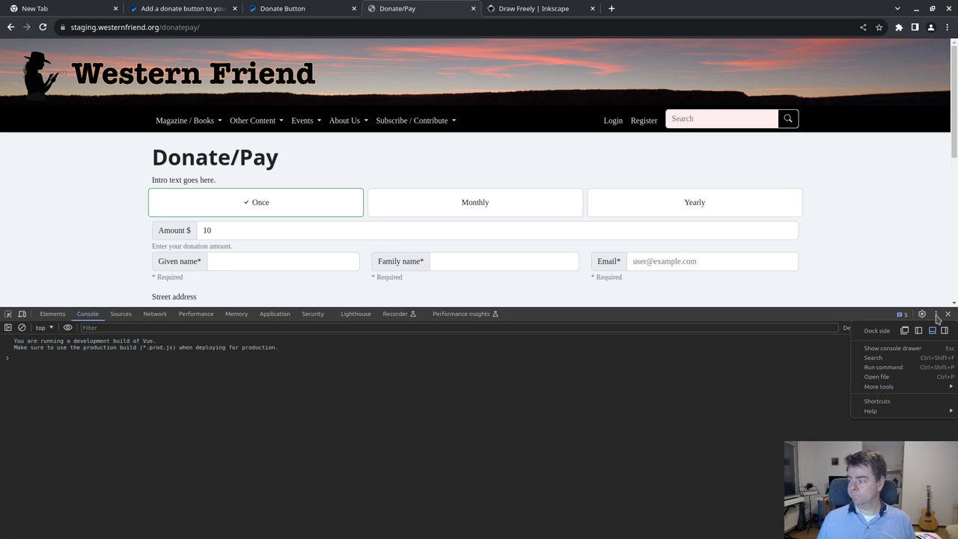
mouse_move(910, 386)
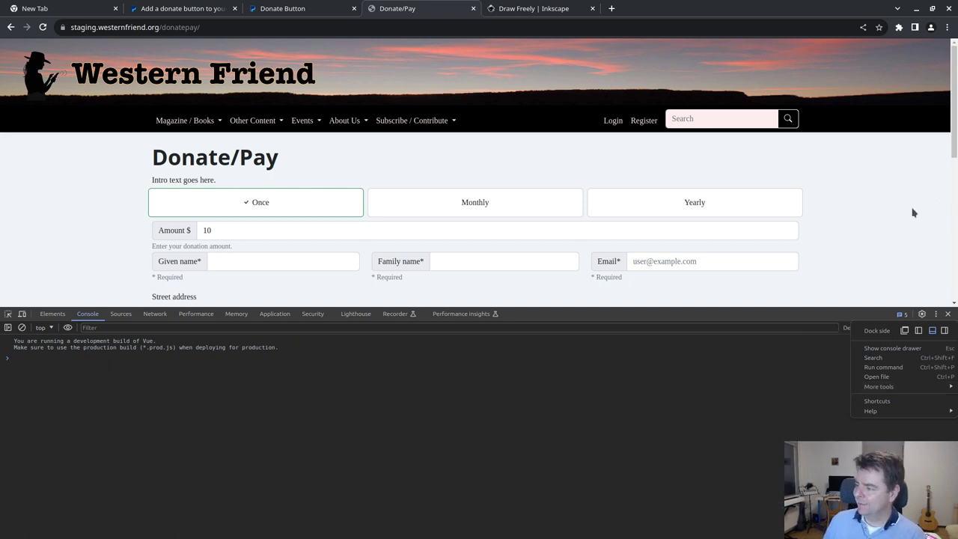
click(7, 314)
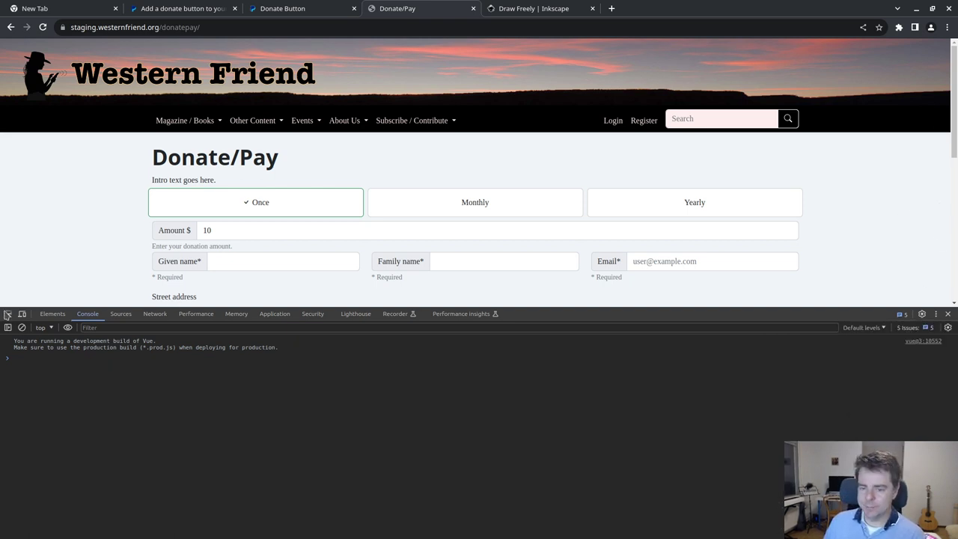
click(7, 314)
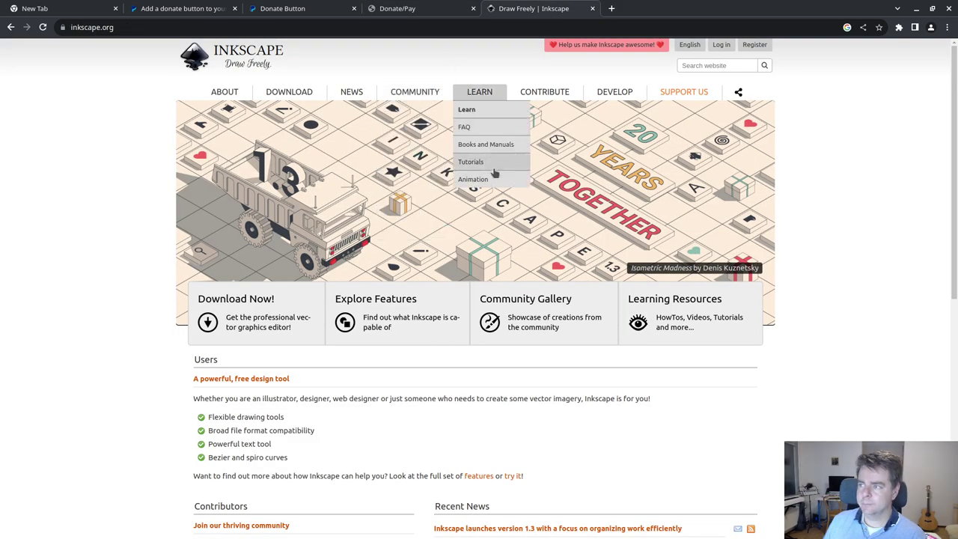
key(alt+Tab)
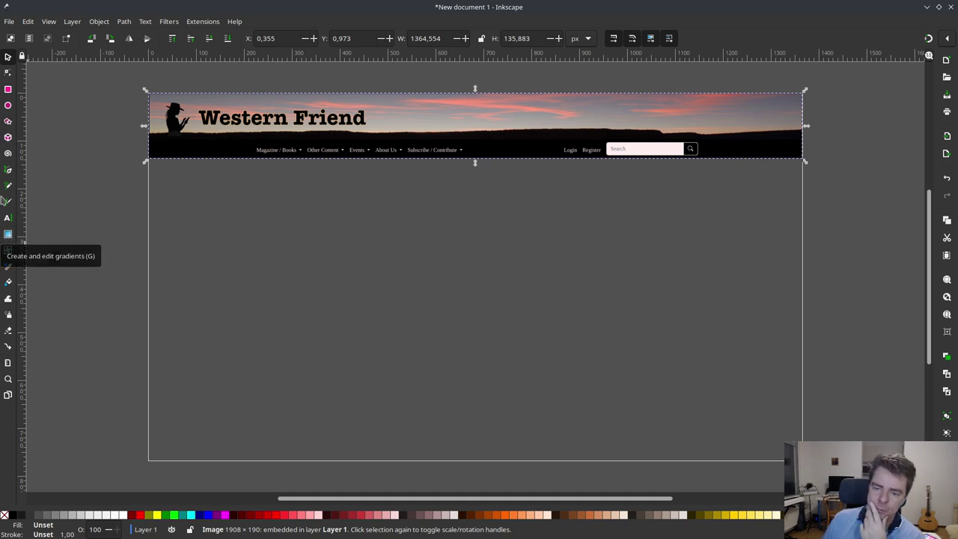
- Draw a page-sized rectangle and fill it with colour F0F4F7
click(8, 89)
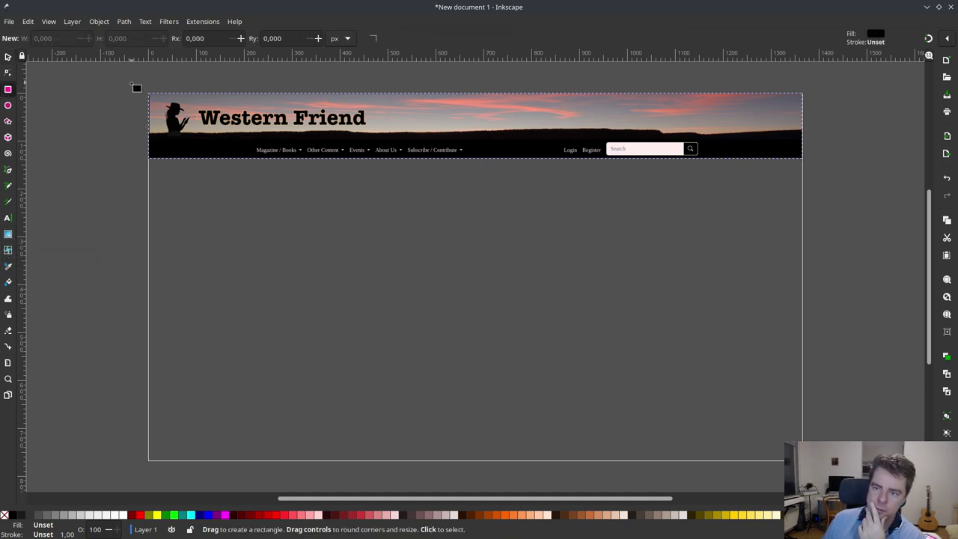
drag(145, 89, 814, 473)
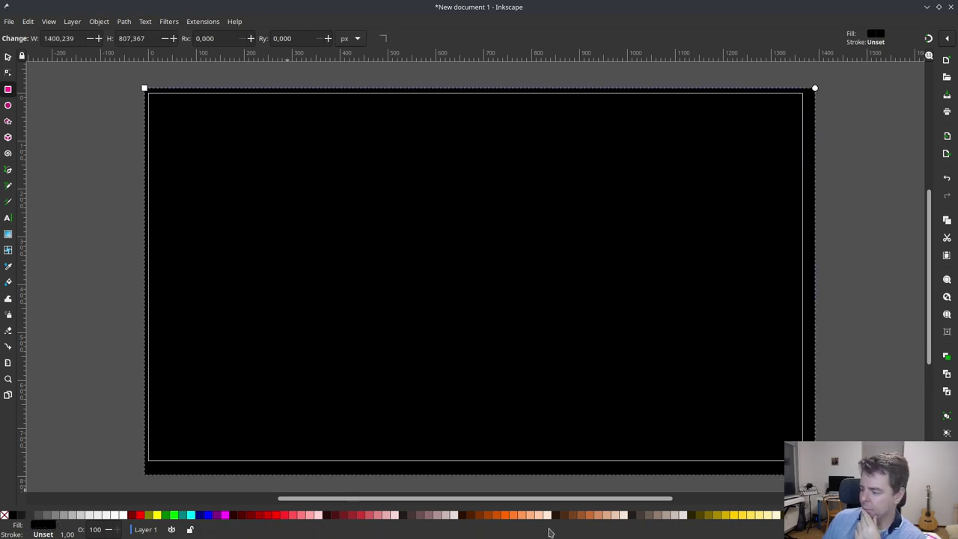
click(49, 526)
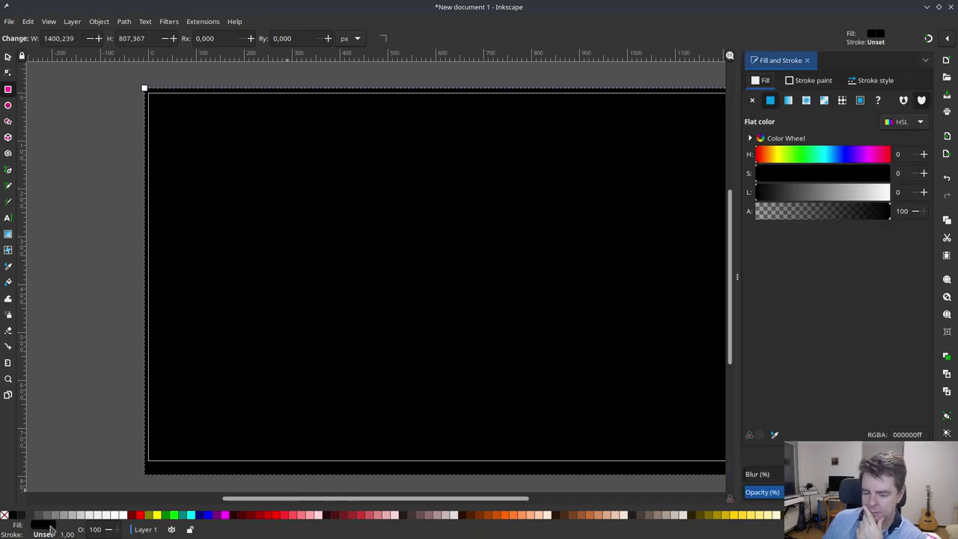
click(921, 123)
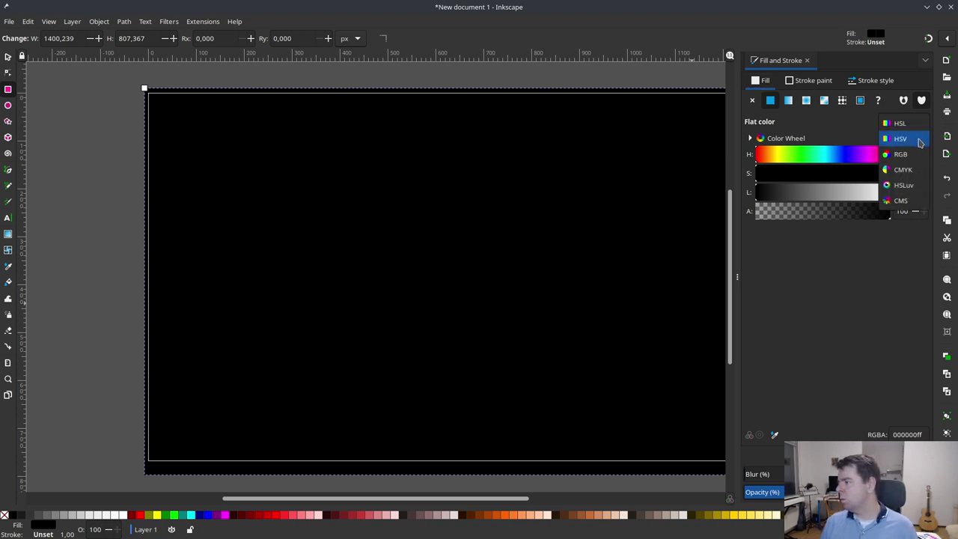
click(907, 439)
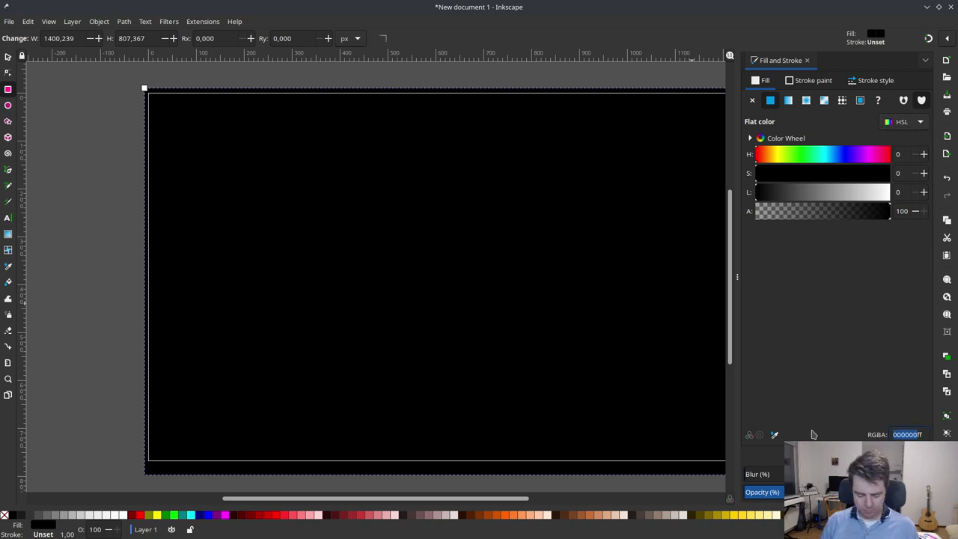
text(F0Fff)
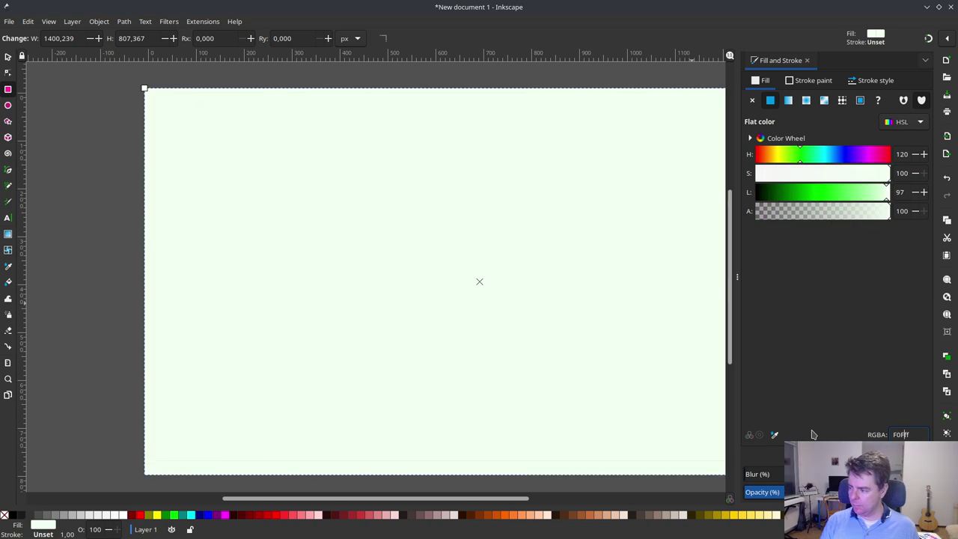
text(4F7)
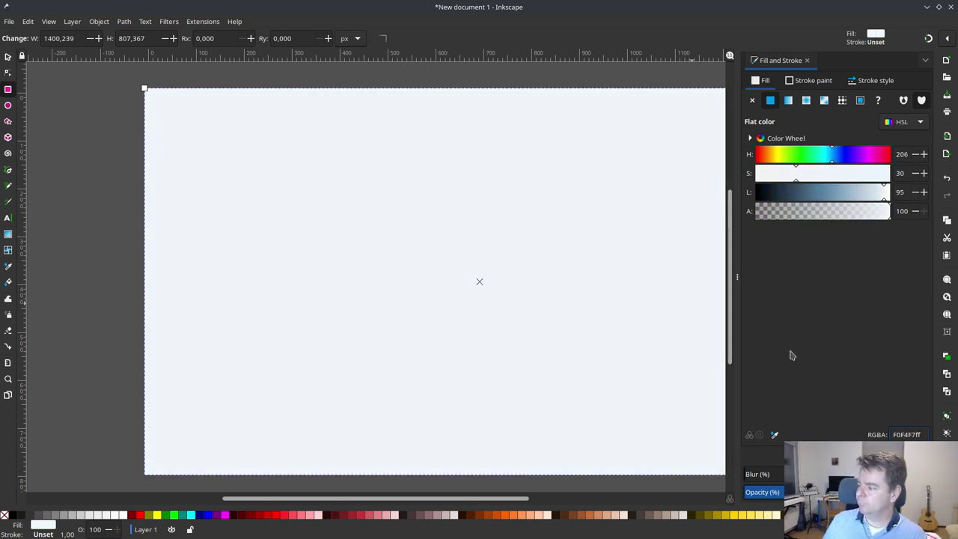
- Lower the rectangle to the bottom so it sits behind the heading image
click(172, 21)
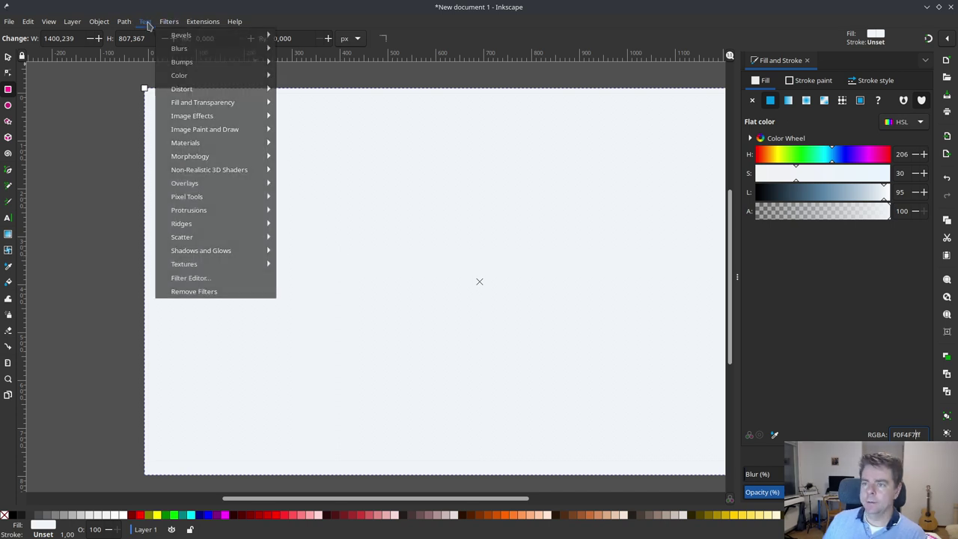
mouse_move(95, 26)
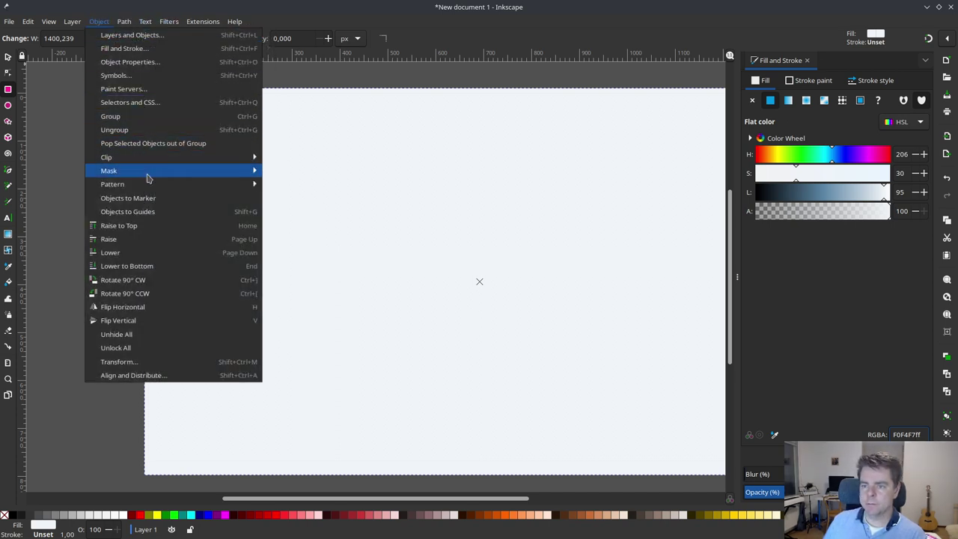
click(146, 266)
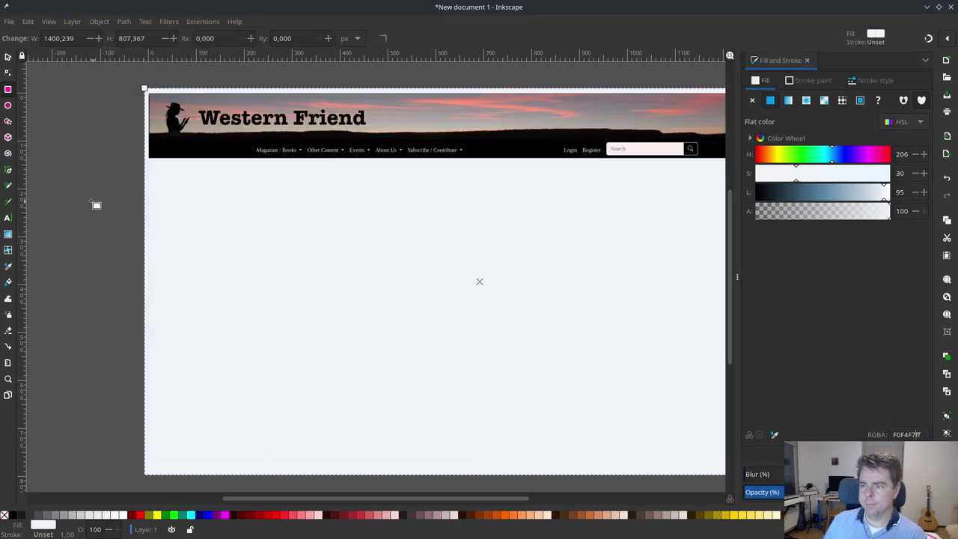
- Resize the background rectangle to about 1366 × 766 px to match the page
click(9, 58)
mouse_move(141, 87)
mouse_down()
mouse_move(172, 95)
mouse_move(146, 91)
mouse_up()
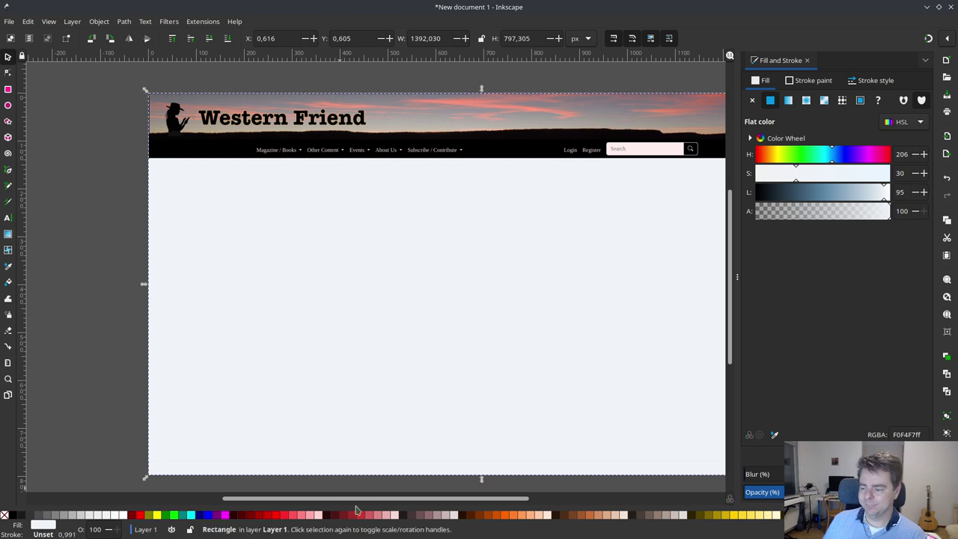
drag(359, 502, 495, 500)
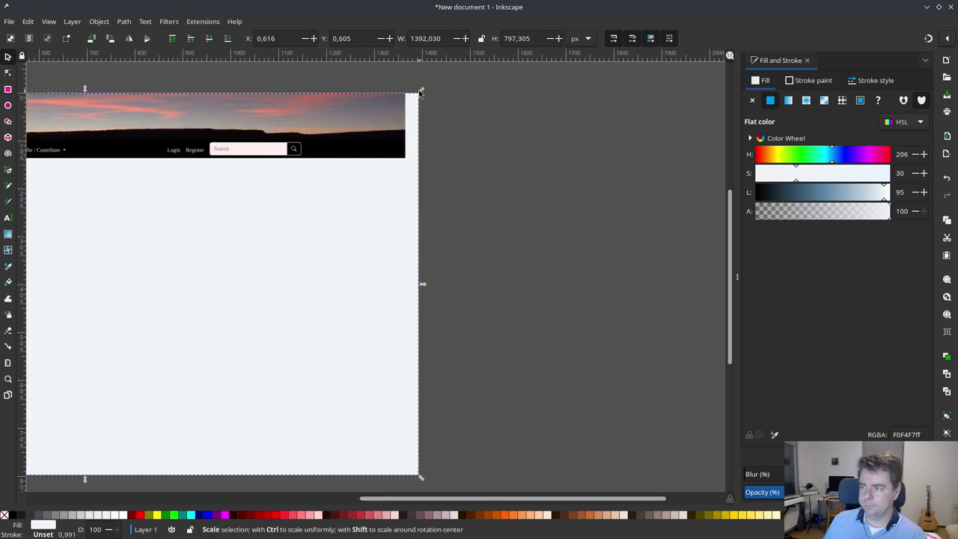
drag(414, 94, 407, 96)
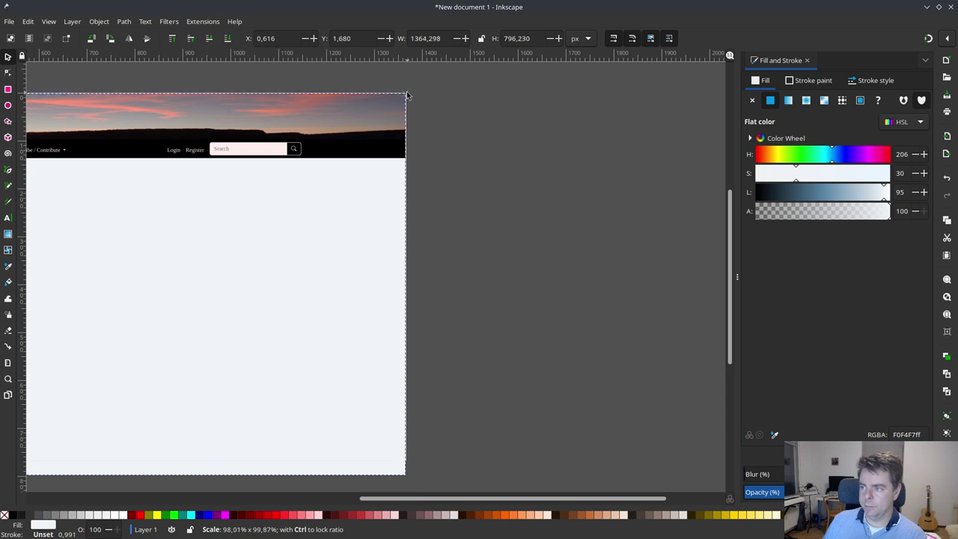
drag(407, 96, 407, 96)
drag(409, 476, 408, 464)
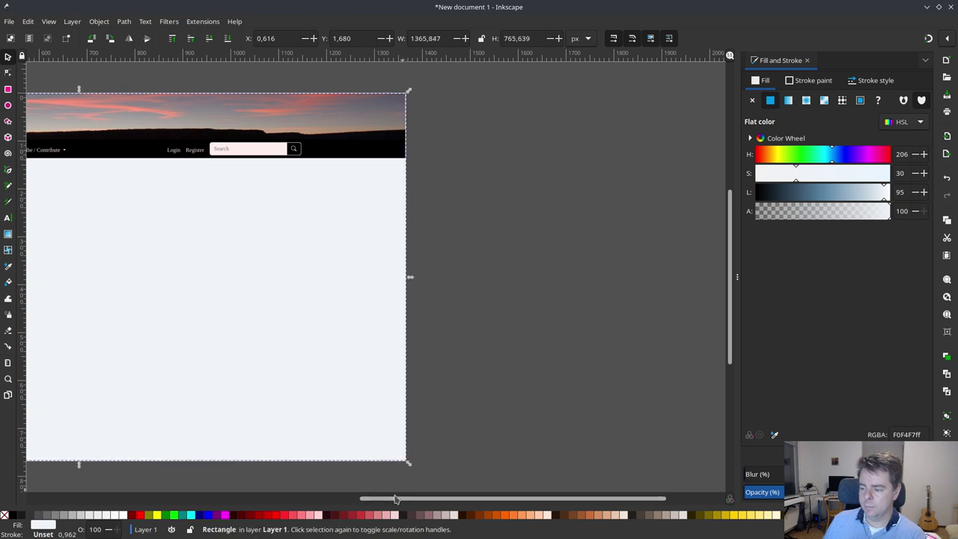
drag(519, 498, 293, 477)
click(324, 434)
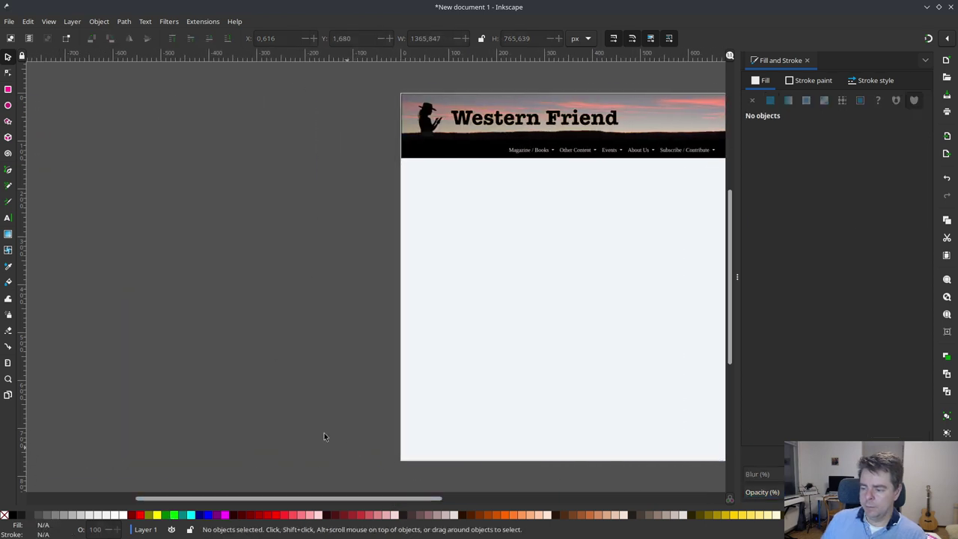
- Pan around the canvas to check the rectangle's fit, then begin saving the drawing
scroll(211, 318, right, 10)
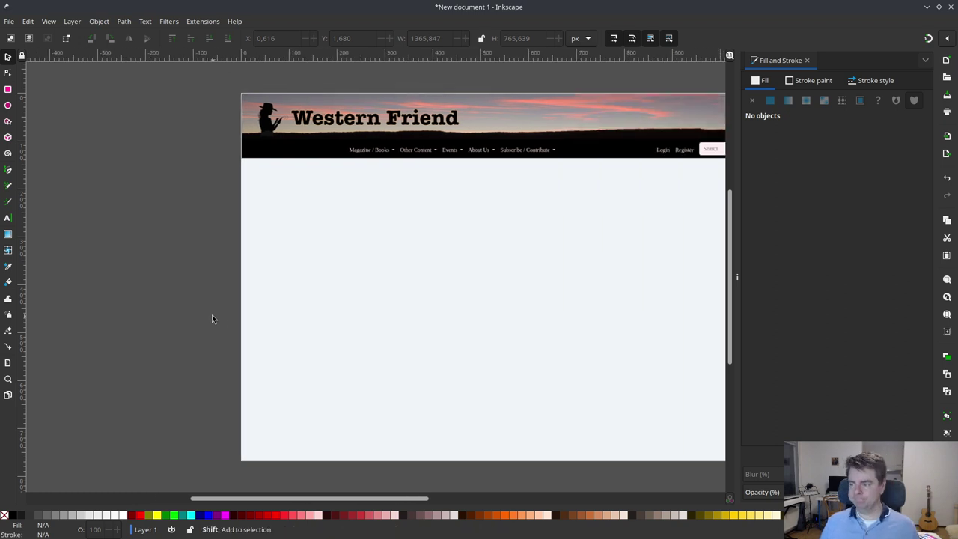
scroll(177, 317, right, 3)
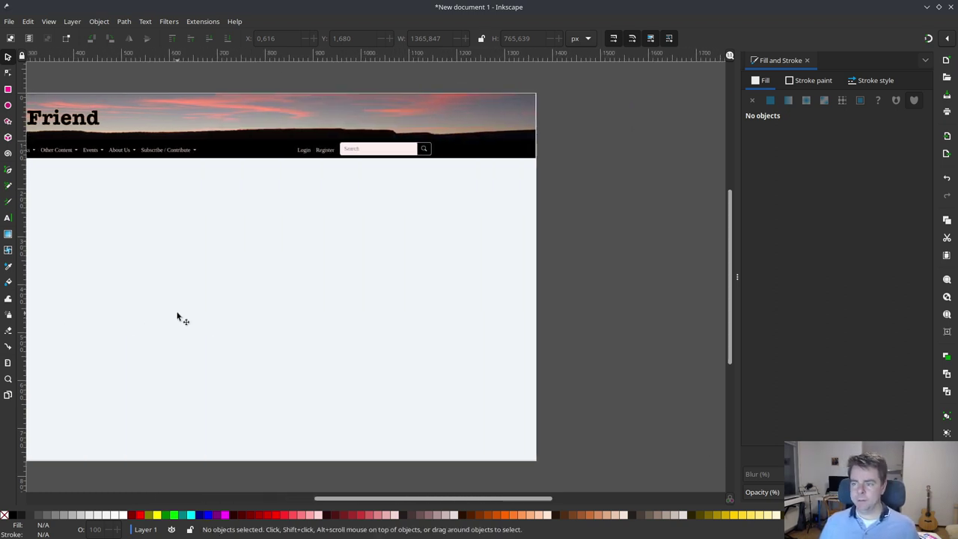
scroll(177, 316, left, 3)
click(177, 315)
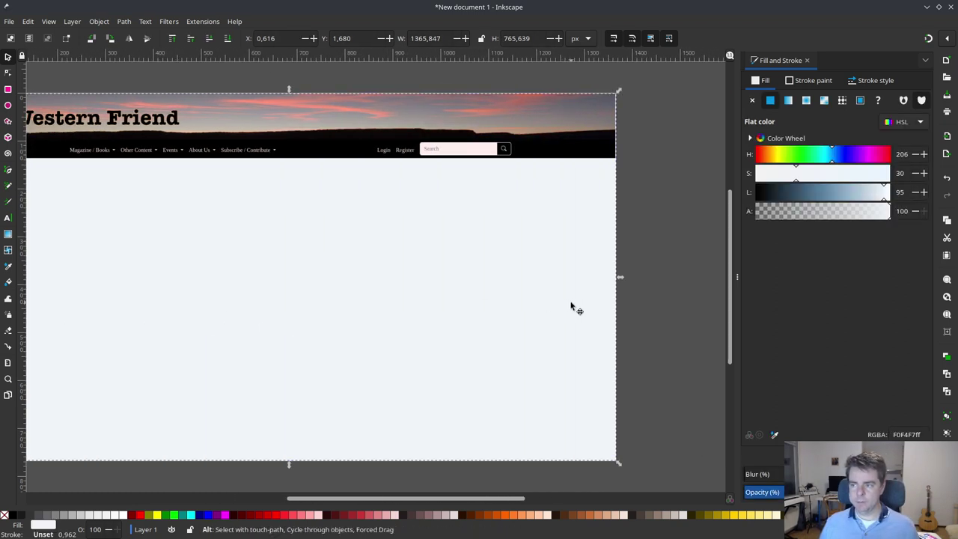
click(681, 337)
scroll(667, 336, right, 4)
scroll(627, 338, left, 3)
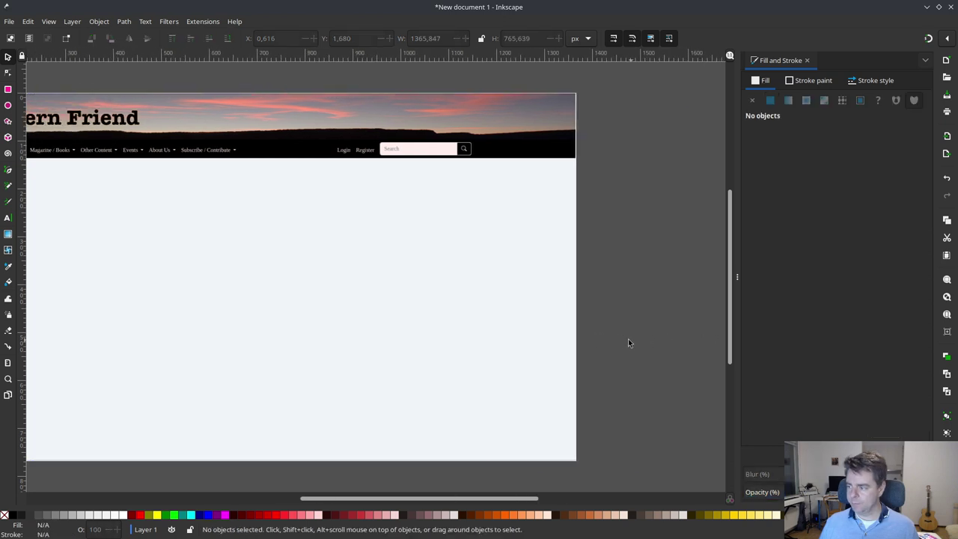
scroll(628, 338, down, 4)
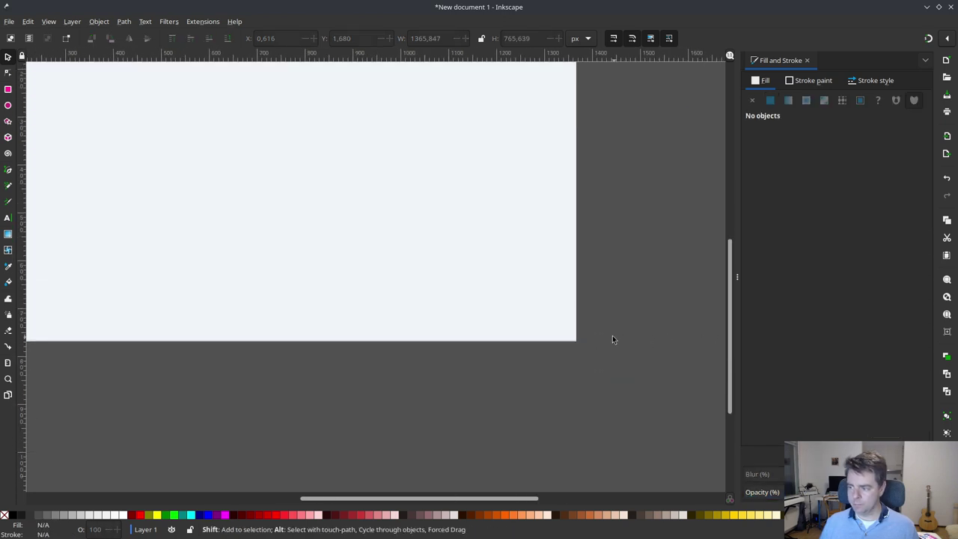
scroll(612, 337, right, 3)
scroll(367, 382, left, 5)
scroll(362, 382, left, 5)
scroll(371, 376, down, 3)
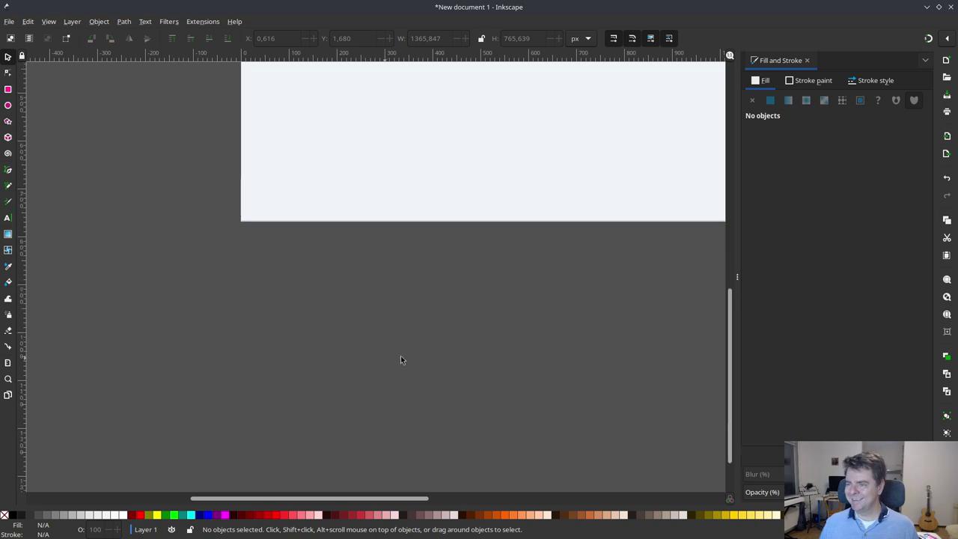
scroll(426, 350, up, 3)
right_click(433, 354)
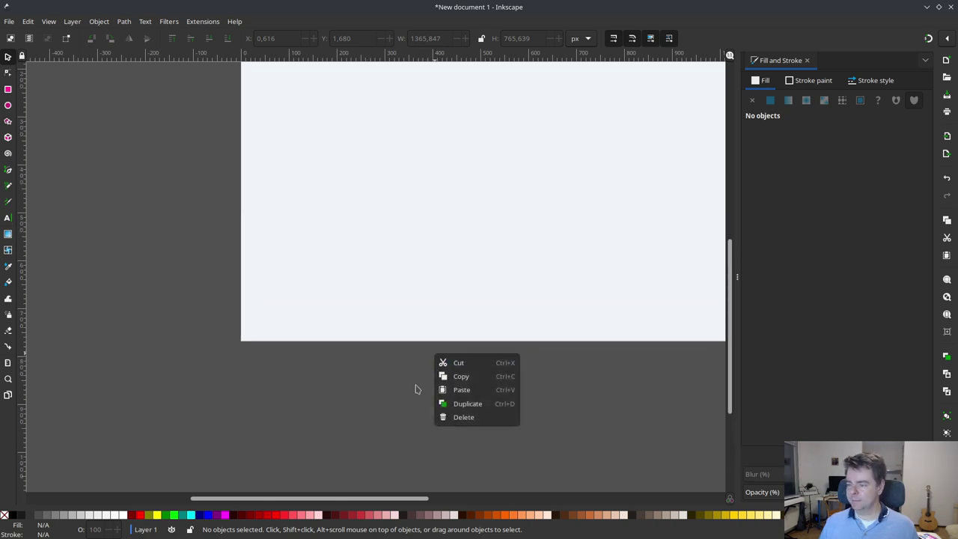
click(377, 383)
scroll(395, 374, down, 2)
scroll(400, 379, down, 2)
scroll(406, 384, up, 6)
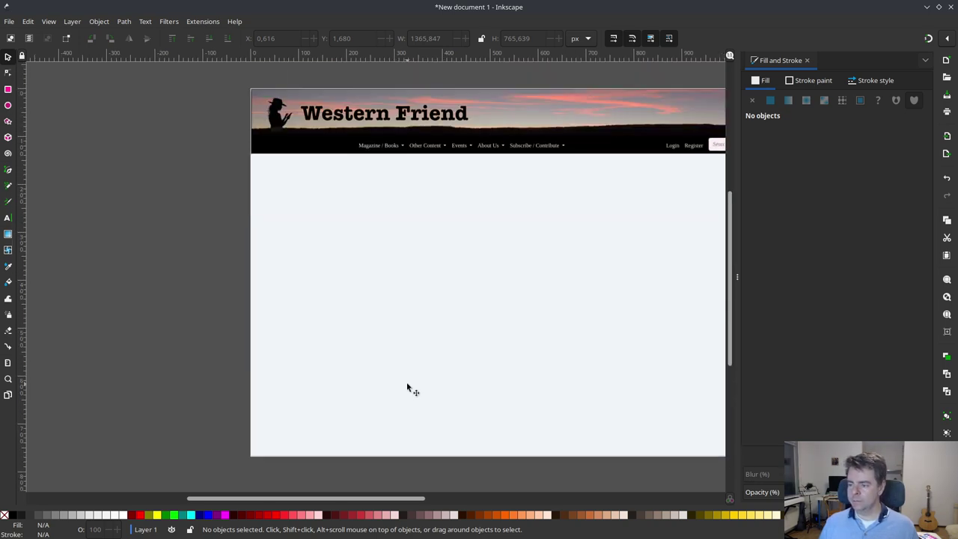
scroll(406, 382, left, 4)
scroll(407, 385, right, 1)
scroll(407, 386, right, 3)
scroll(407, 383, down, 4)
scroll(407, 383, up, 5)
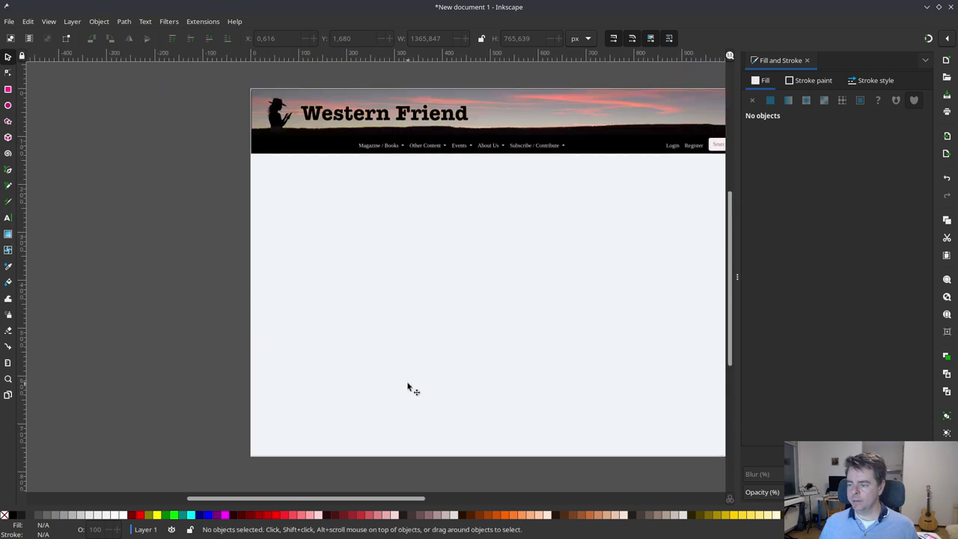
scroll(406, 383, left, 3)
click(405, 383)
scroll(404, 383, down, 5)
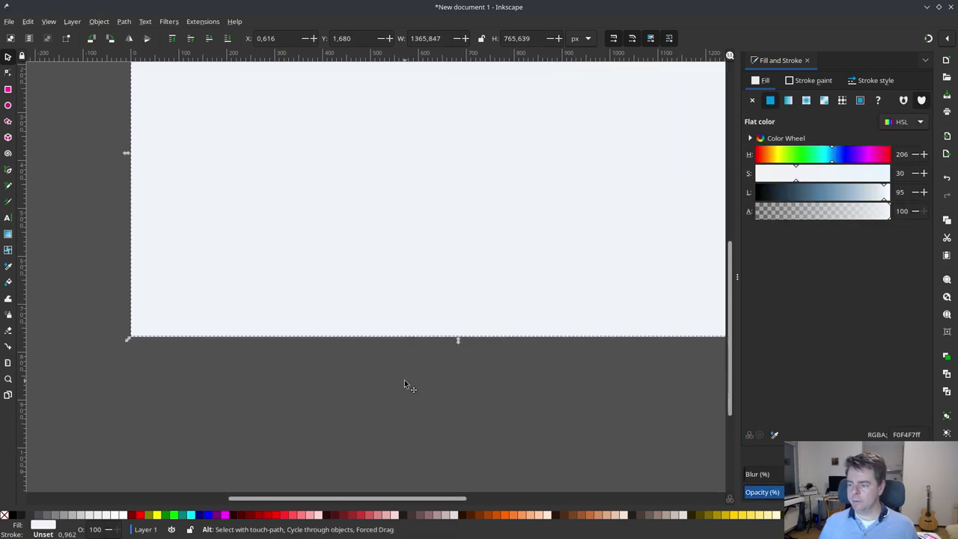
scroll(406, 382, up, 5)
key(alt+Tab)
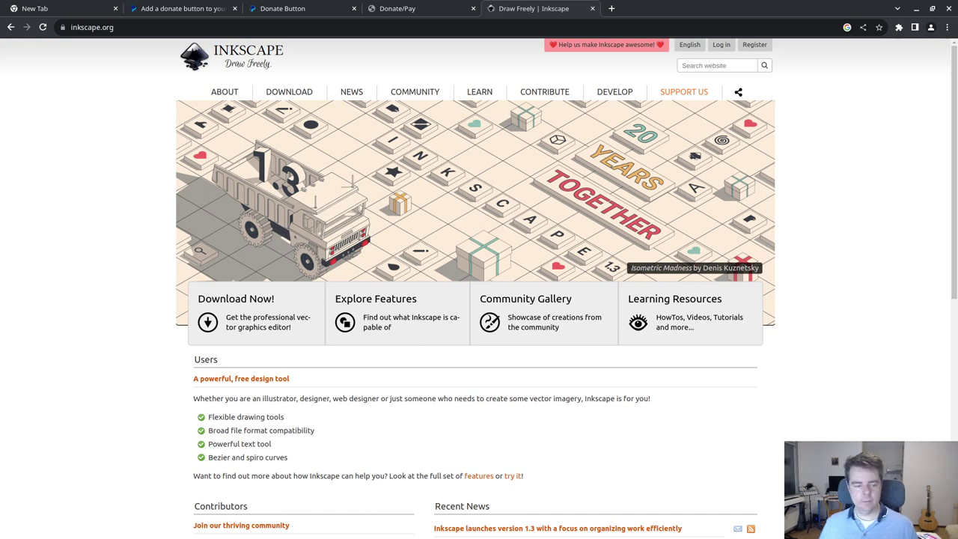
key(alt+Tab)
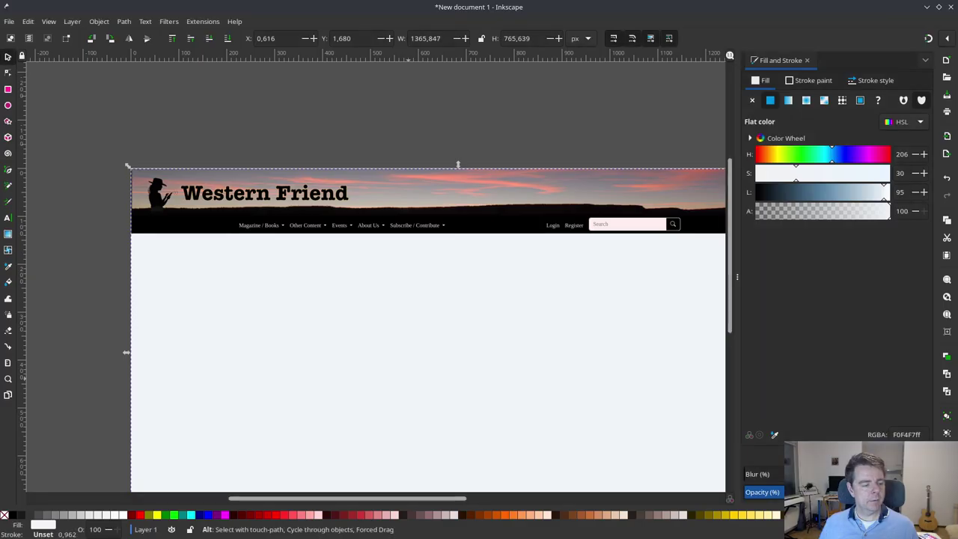
key(ctrl+s)
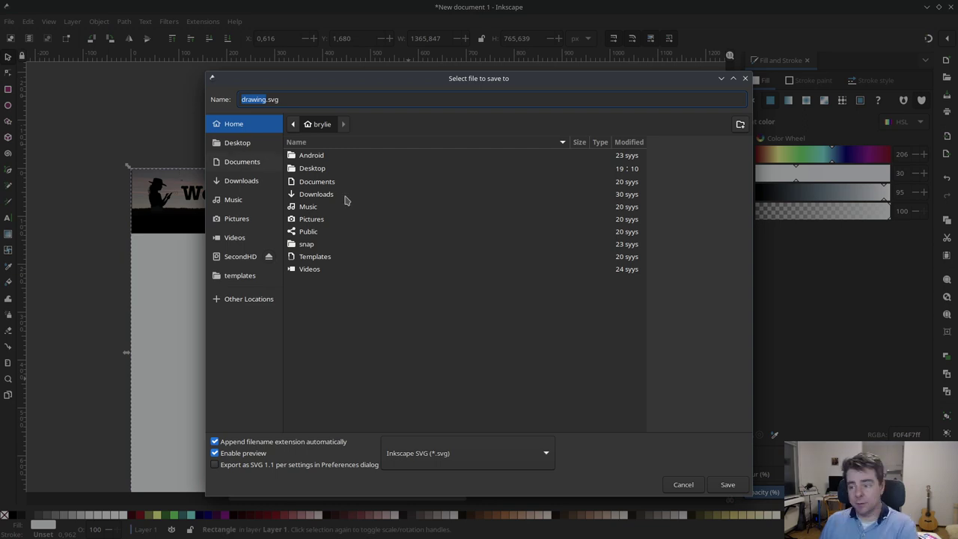
- Save the drawing as donate.svg in the Desktop/wf_sketch folder
double_click(320, 172)
double_click(321, 157)
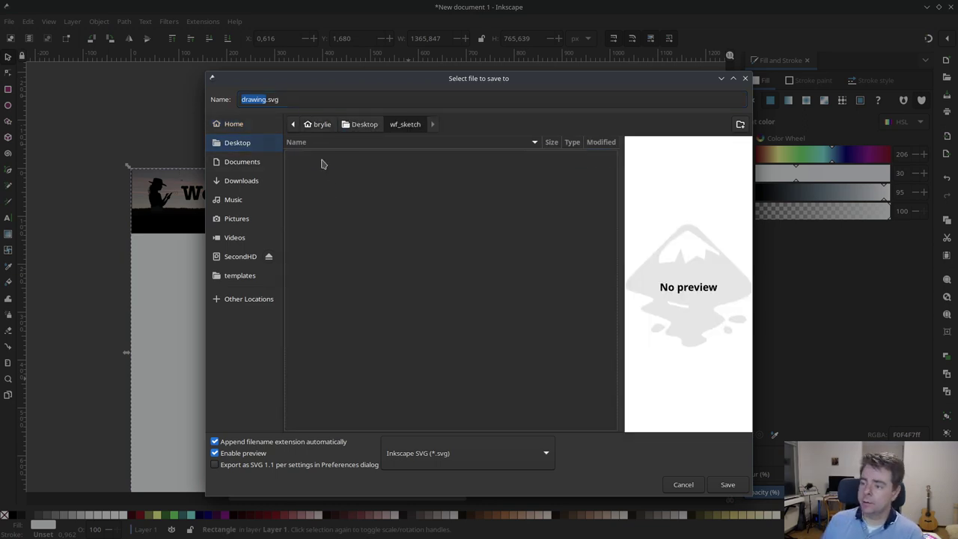
triple_click(248, 99)
click(247, 98)
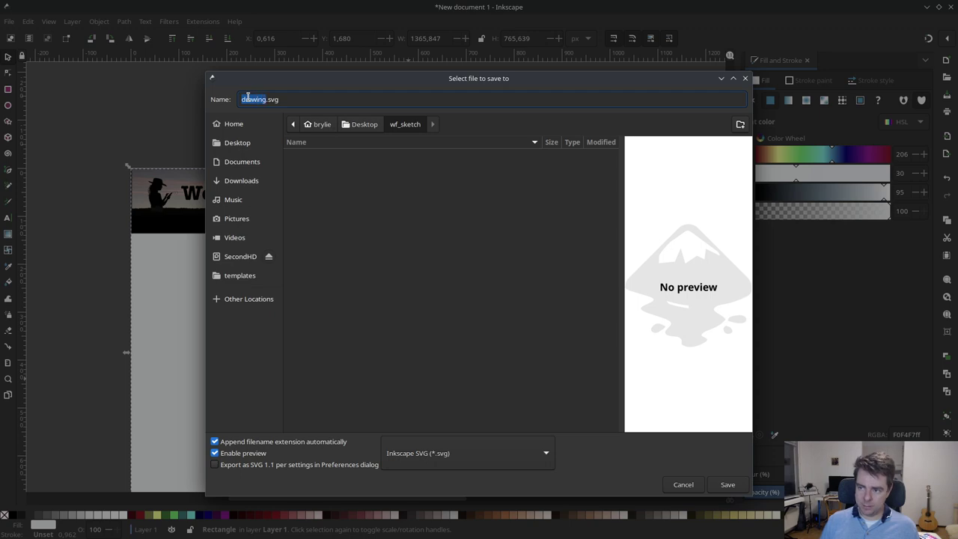
text(DON)
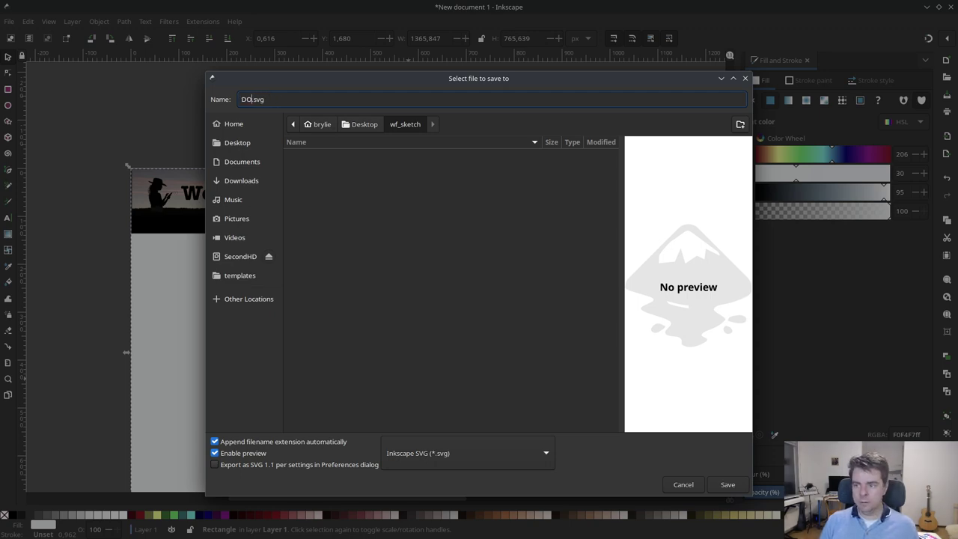
key(BackSpace)
key(BackSpace)
key(BackSpace)
text(donate)
key(Return)
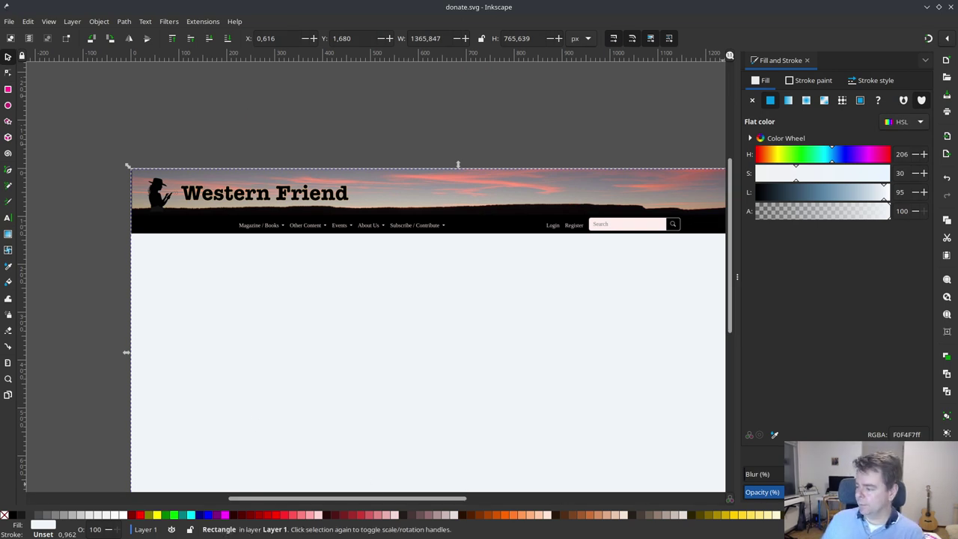
- Zoom out to view the whole page and deselect the background rectangle
key(minus)
key(minus)
key(minus)
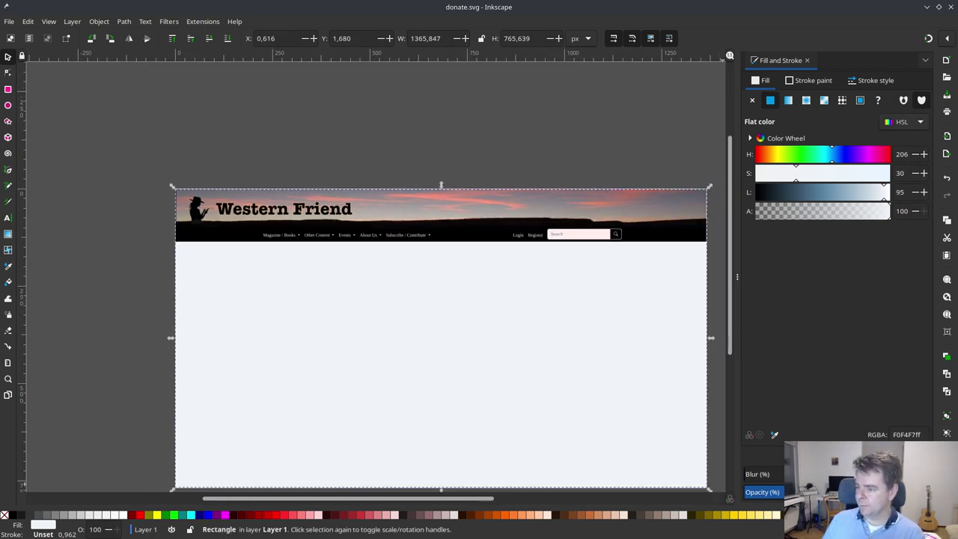
scroll(144, 384, up, 1)
scroll(144, 383, down, 3)
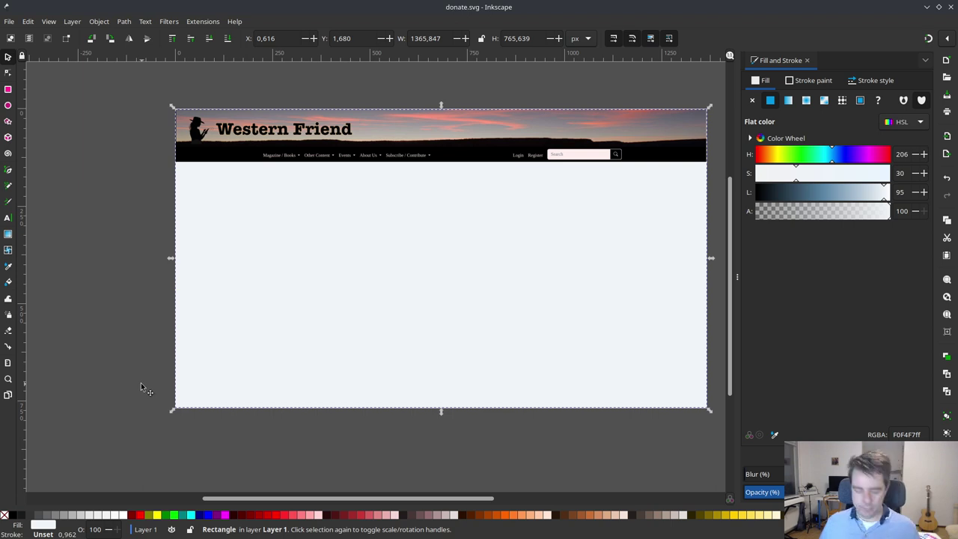
scroll(140, 386, right, 4)
scroll(141, 386, left, 3)
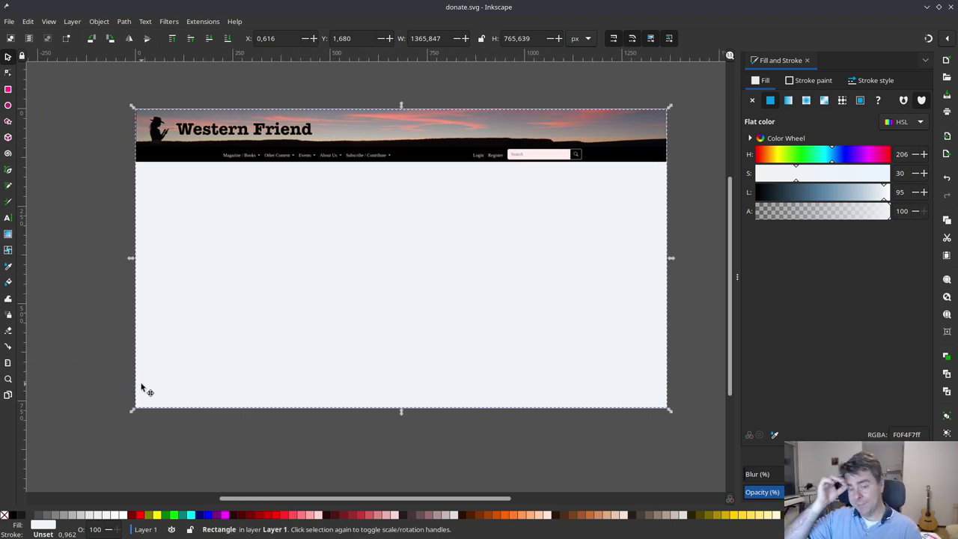
click(116, 368)
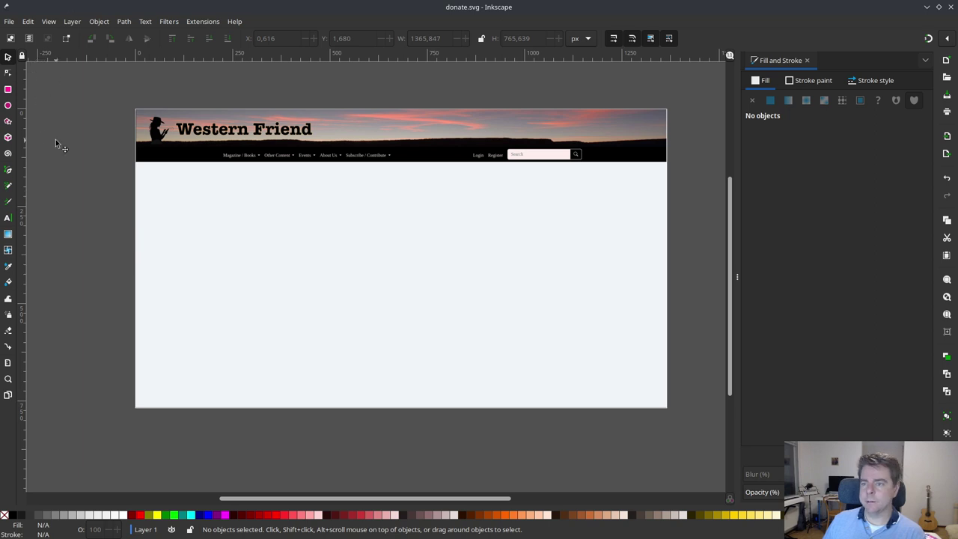
- Add a dark gray 'Donate / Pay' text line below the header banner
click(7, 219)
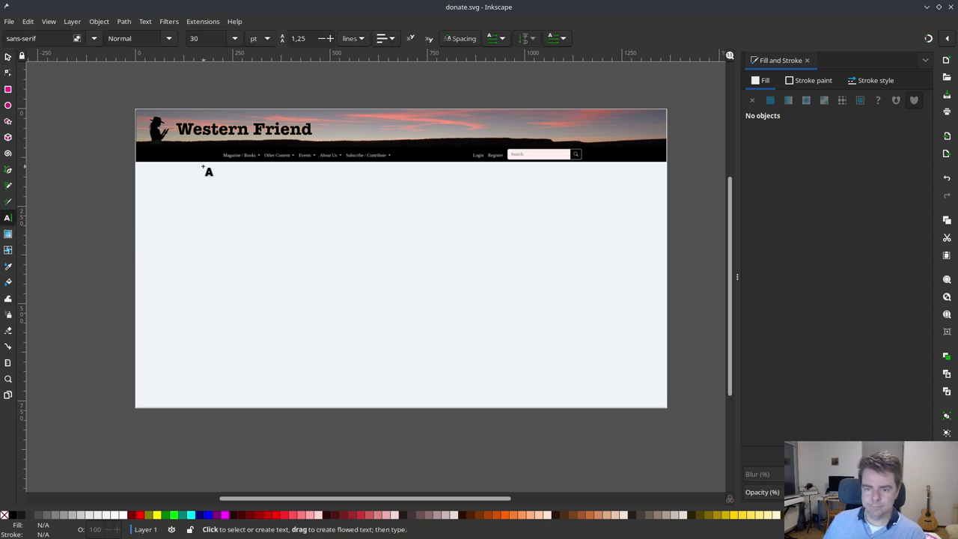
click(150, 176)
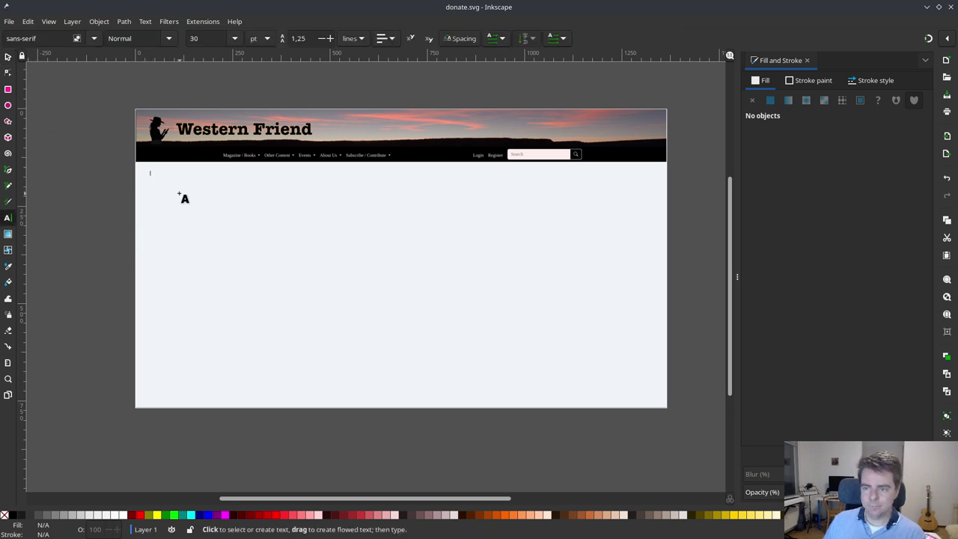
text(Do)
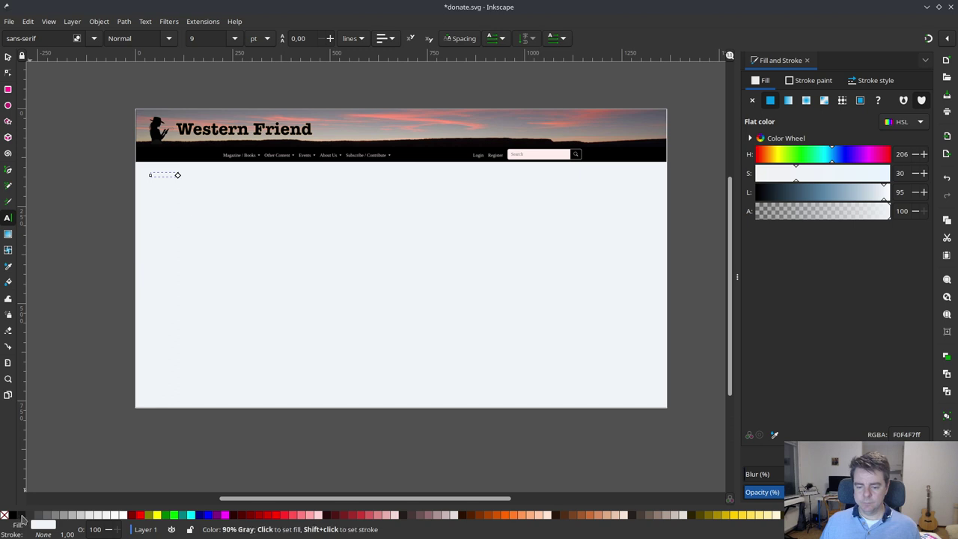
click(22, 517)
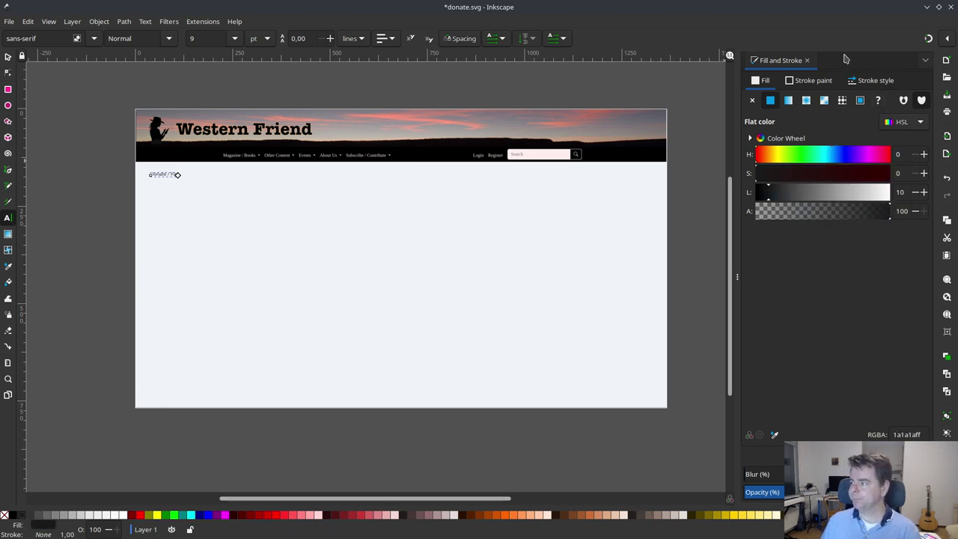
click(807, 60)
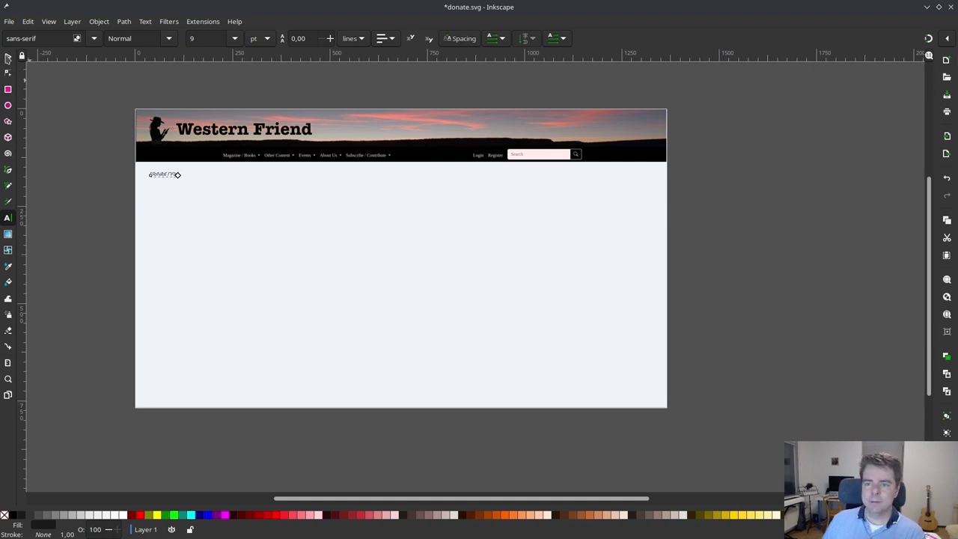
- Set the heading to 42 pt and nudge it slightly left and down
click(204, 40)
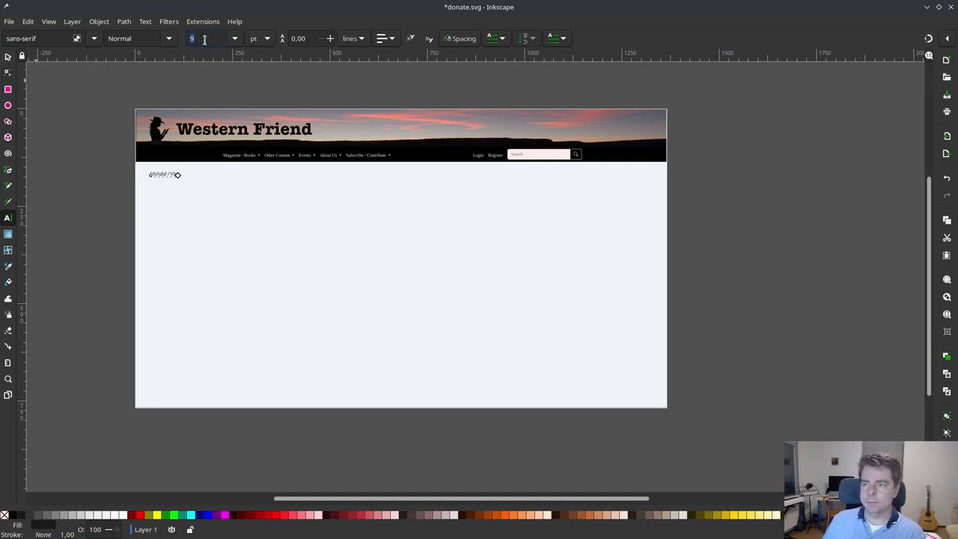
text(4)
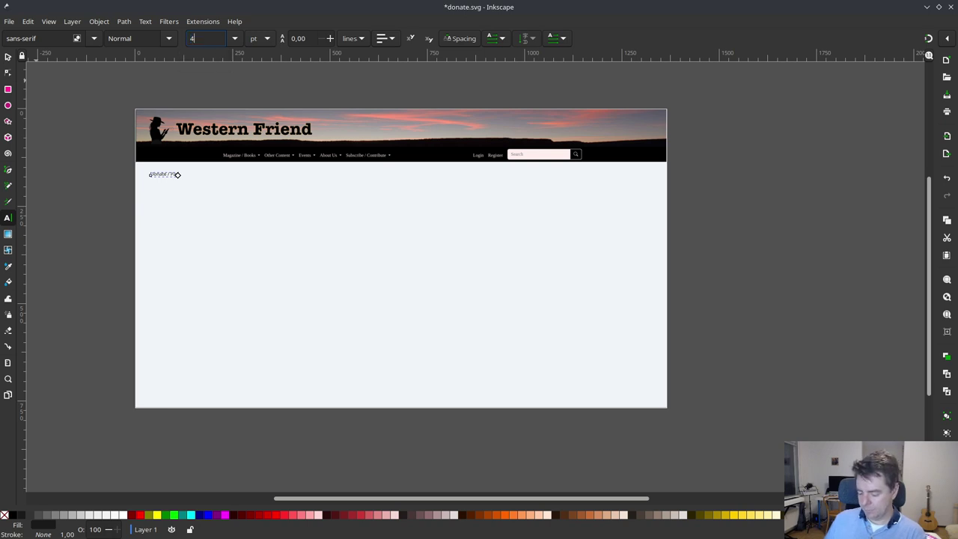
text(2)
key(Return)
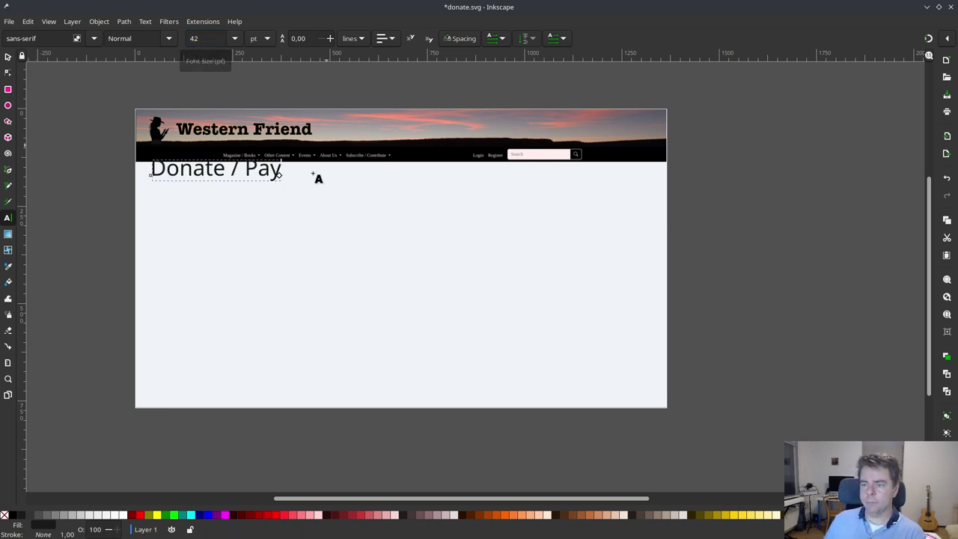
click(7, 56)
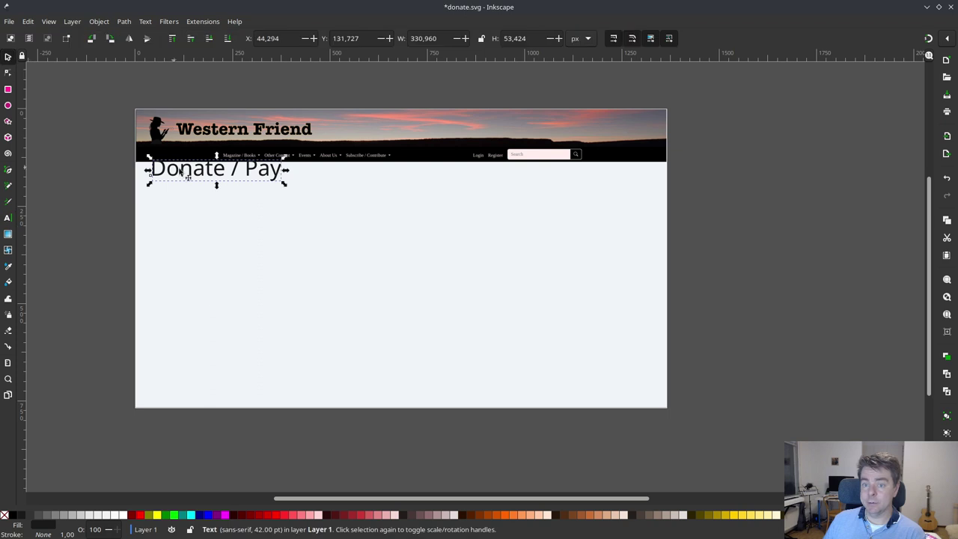
mouse_move(193, 182)
mouse_down()
mouse_move(198, 190)
mouse_move(187, 187)
mouse_up()
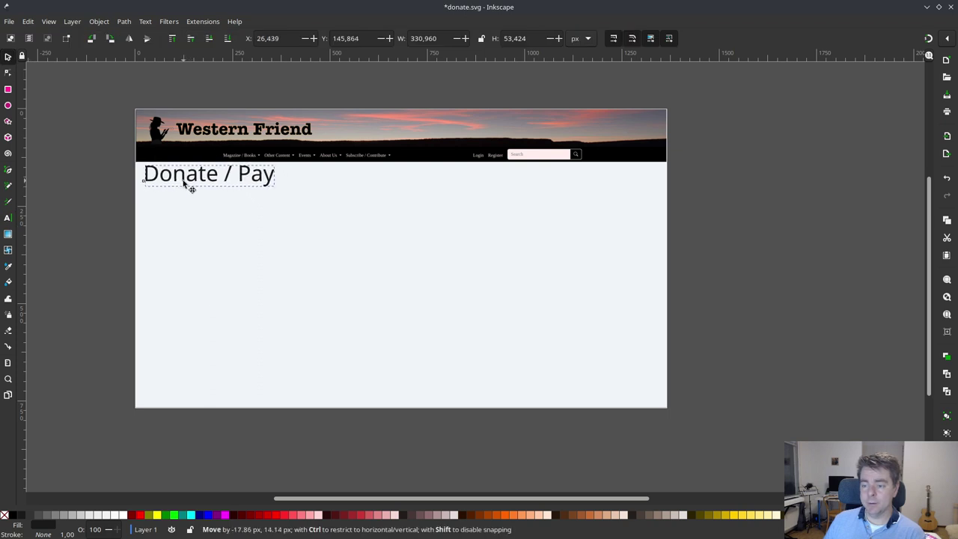
click(112, 184)
- Close the inkscape.org browser tab, then select all of the Donate / Pay text
key(alt+Tab)
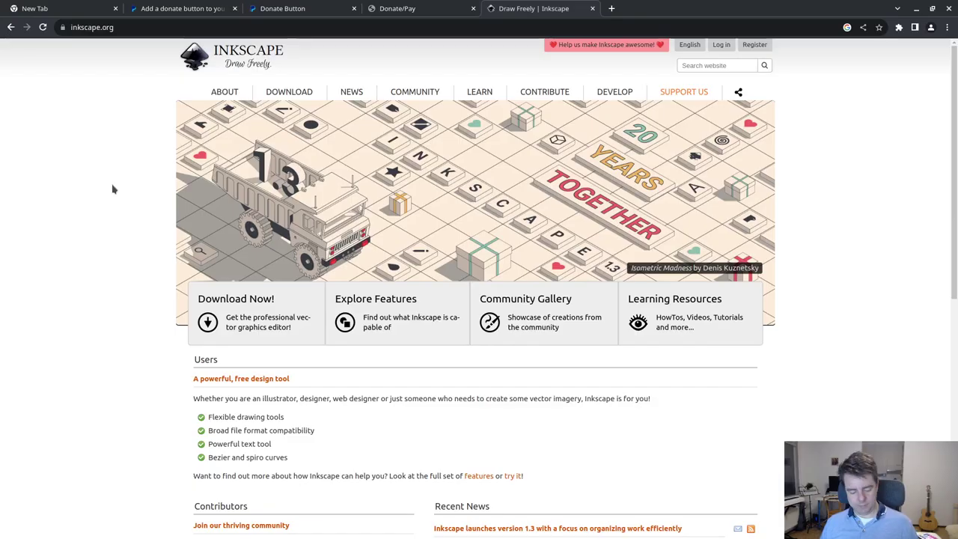
click(593, 8)
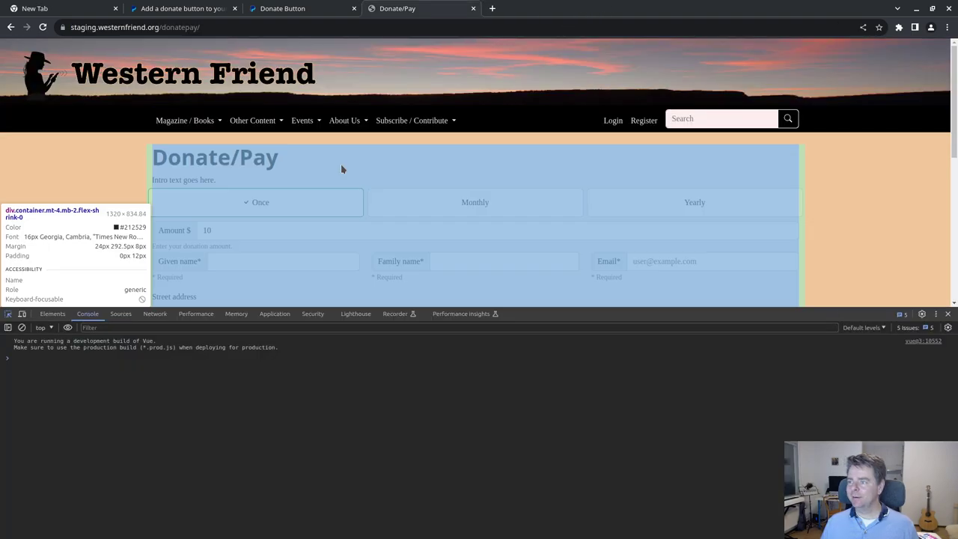
key(alt+Tab)
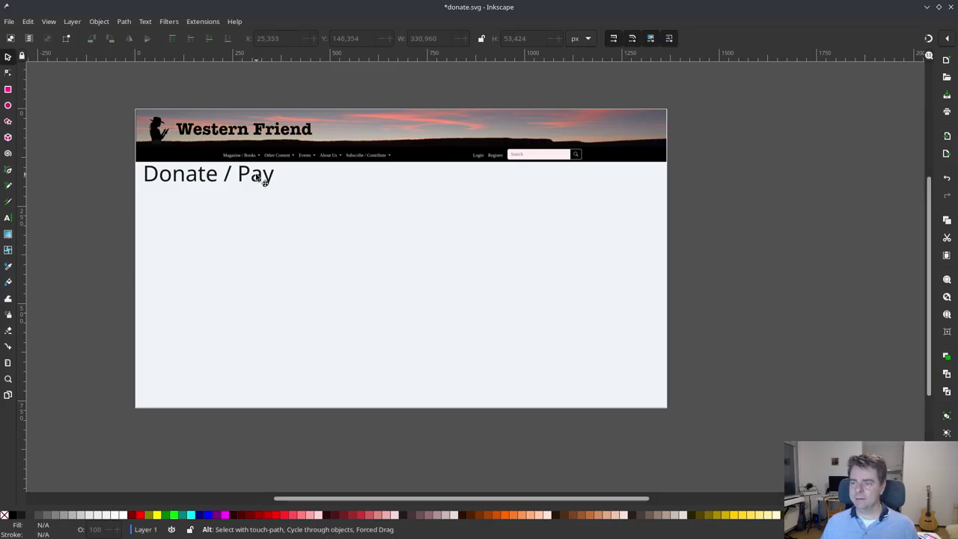
double_click(256, 176)
key(ctrl+a)
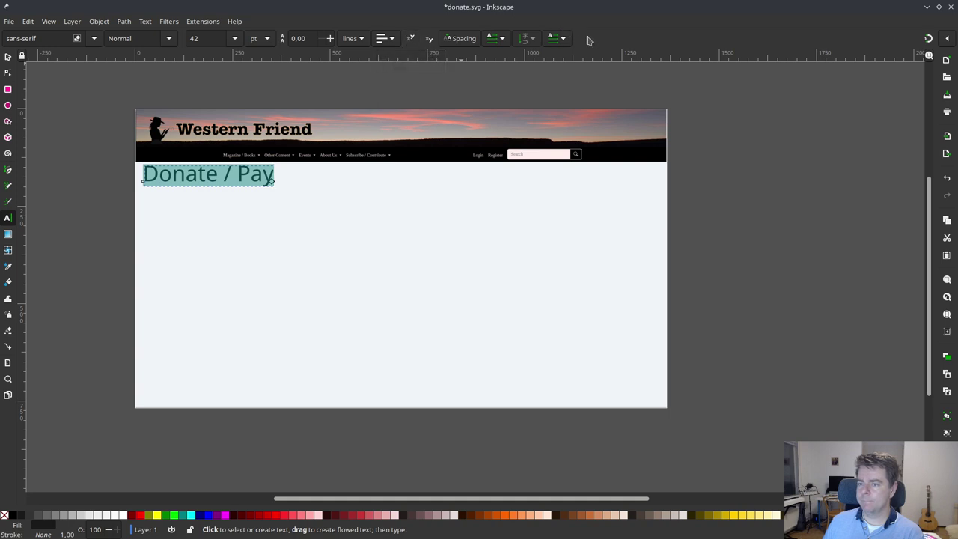
- Keep the heading's sans-serif font, deselect it, and bring the Chrome Donate/Pay page forward
click(94, 39)
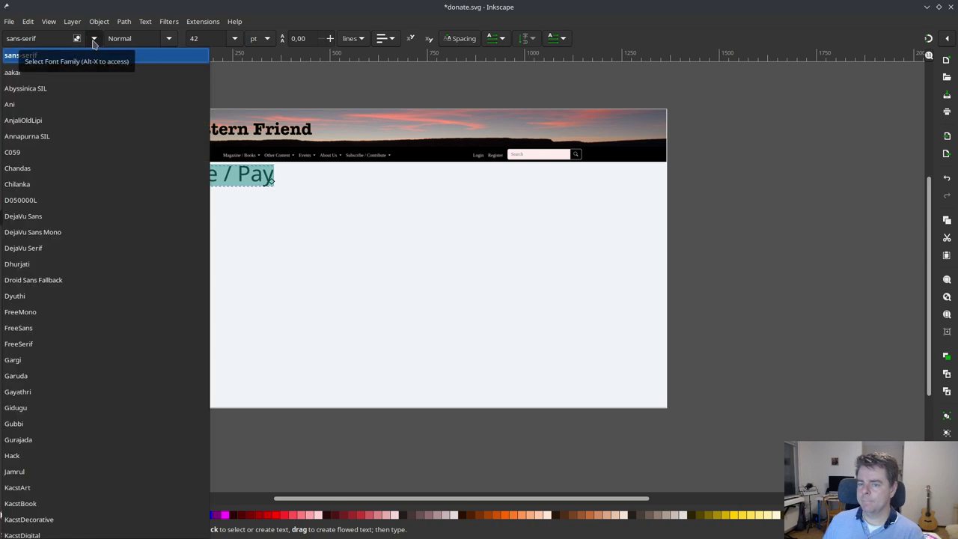
click(93, 39)
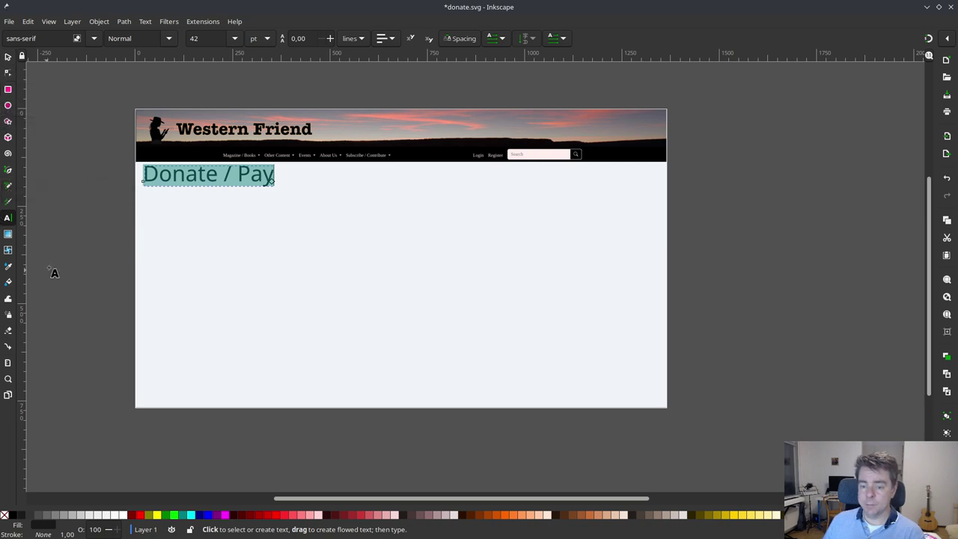
click(8, 57)
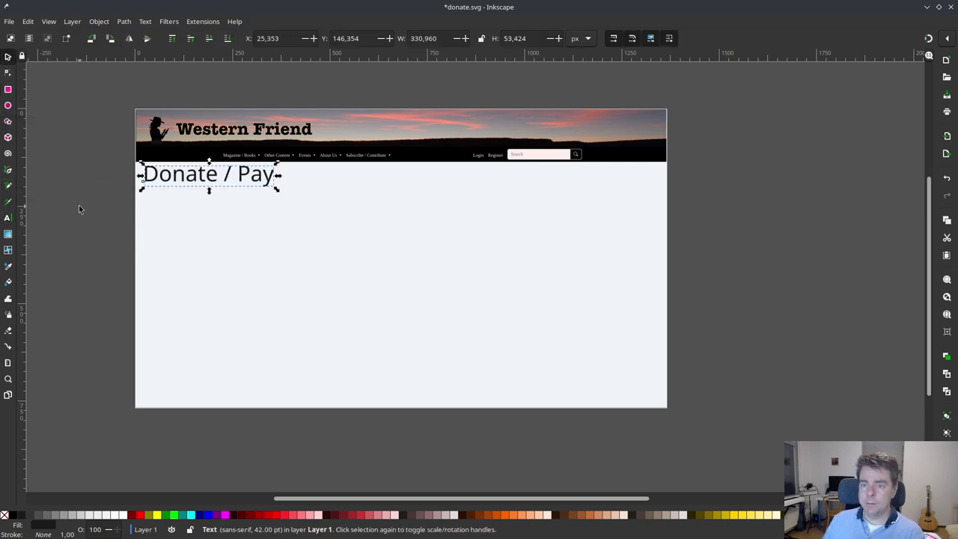
click(78, 203)
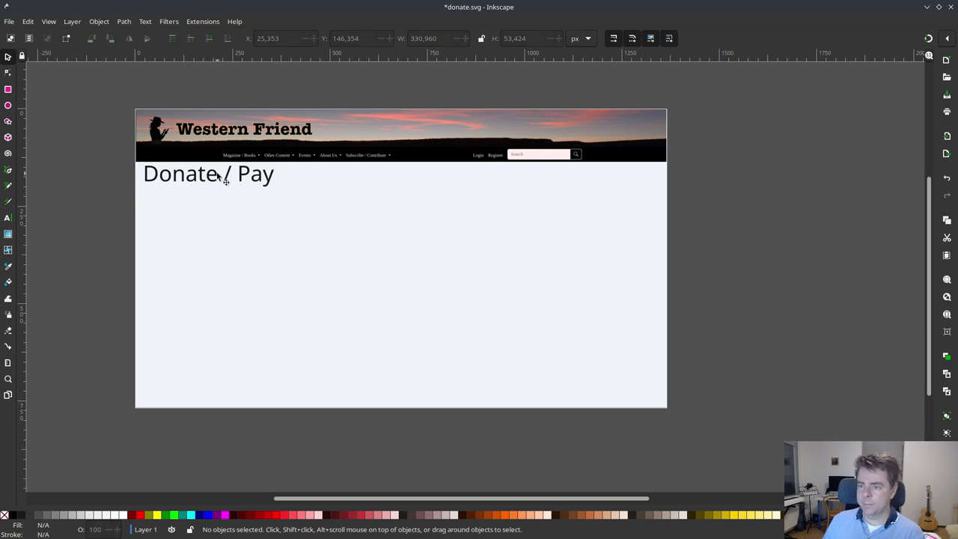
key(alt+Tab)
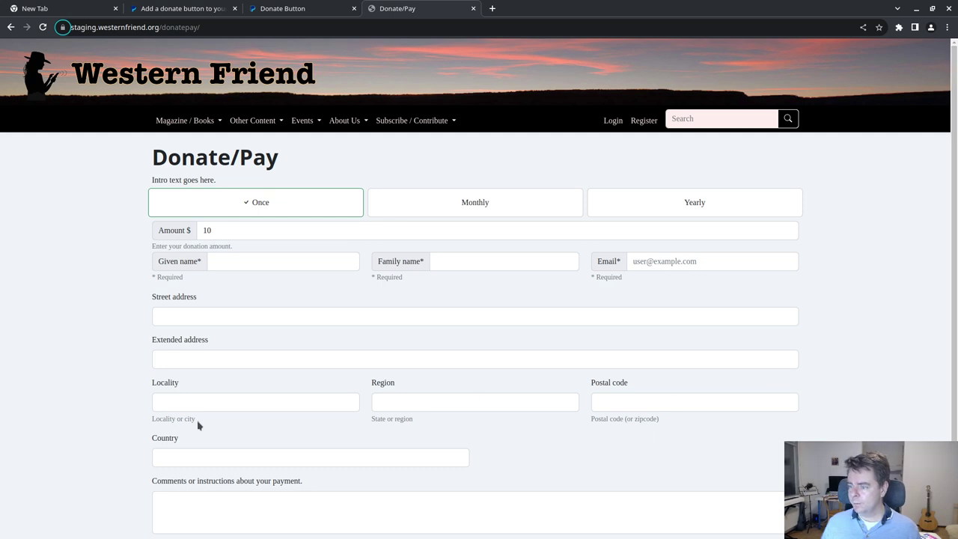
- Show the PayPal Donate Button builder's step 4 preview and bring up the browser menu over it
click(300, 8)
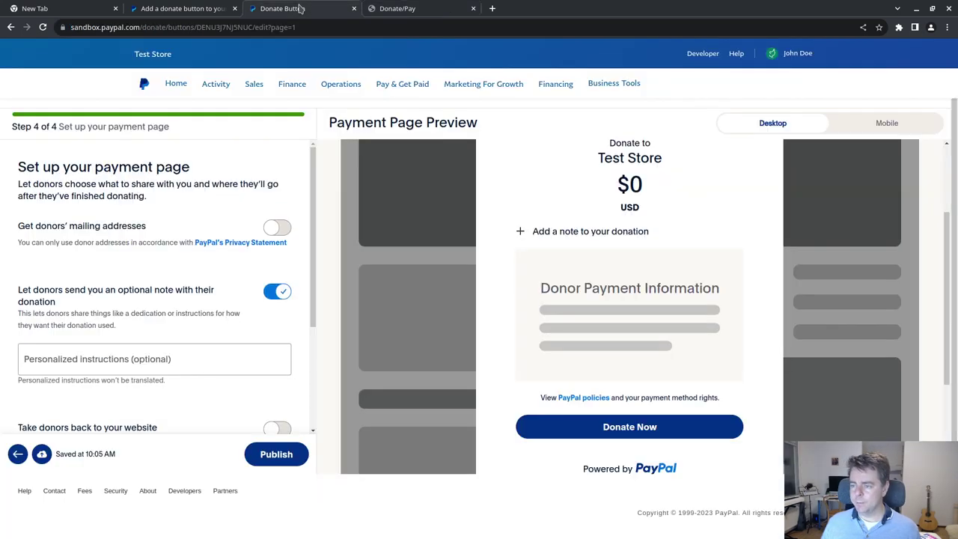
scroll(722, 275, up, 2)
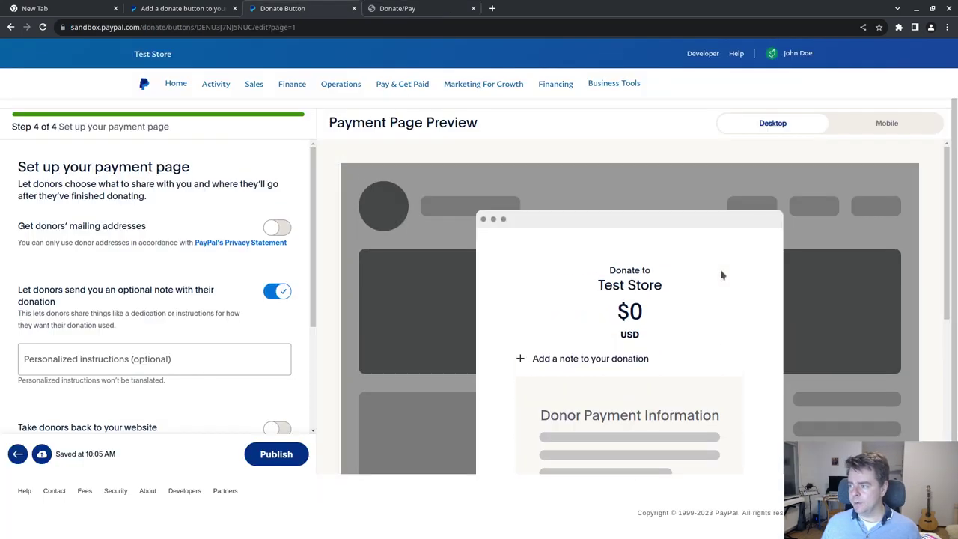
scroll(926, 410, down, 2)
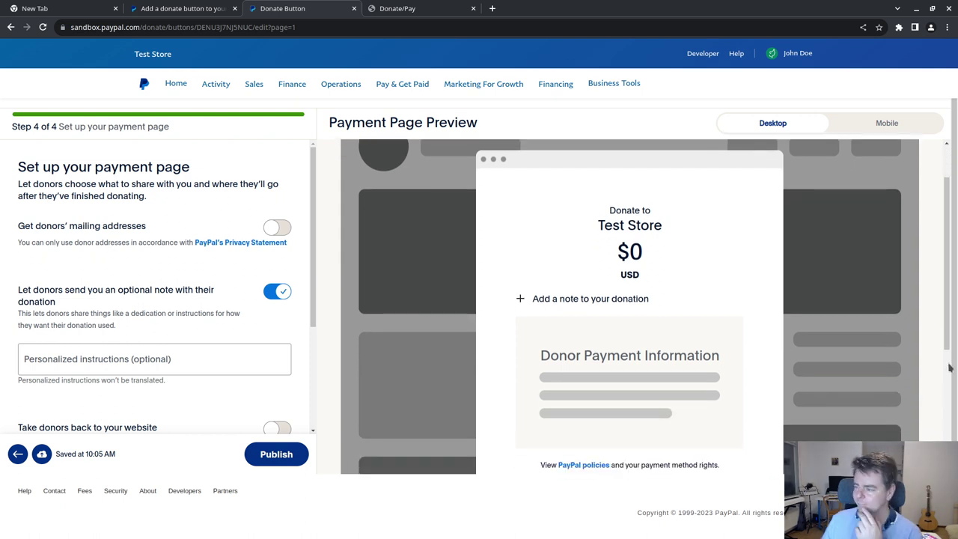
right_click(534, 162)
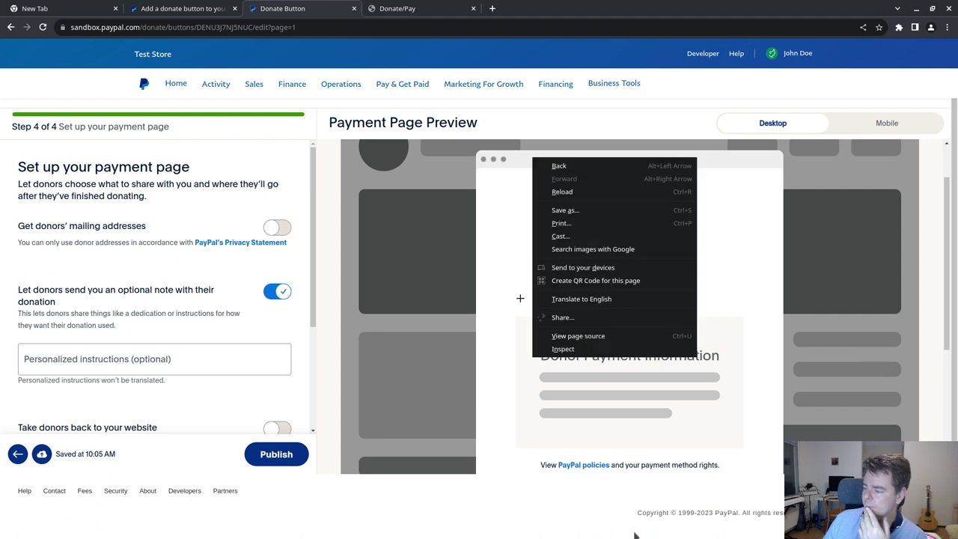
click(577, 527)
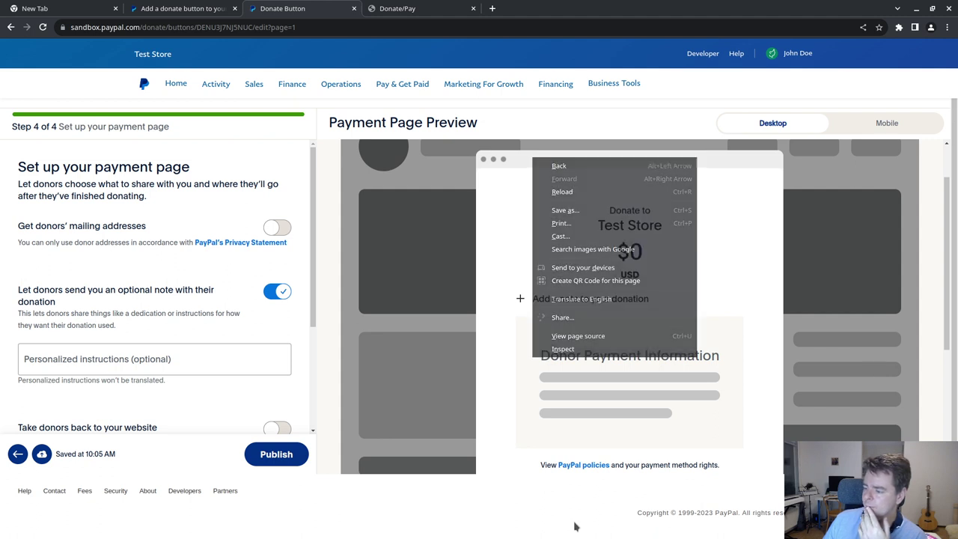
right_click(346, 506)
- Inspect the page and give the merchant-footer element visibility: hidden
click(378, 495)
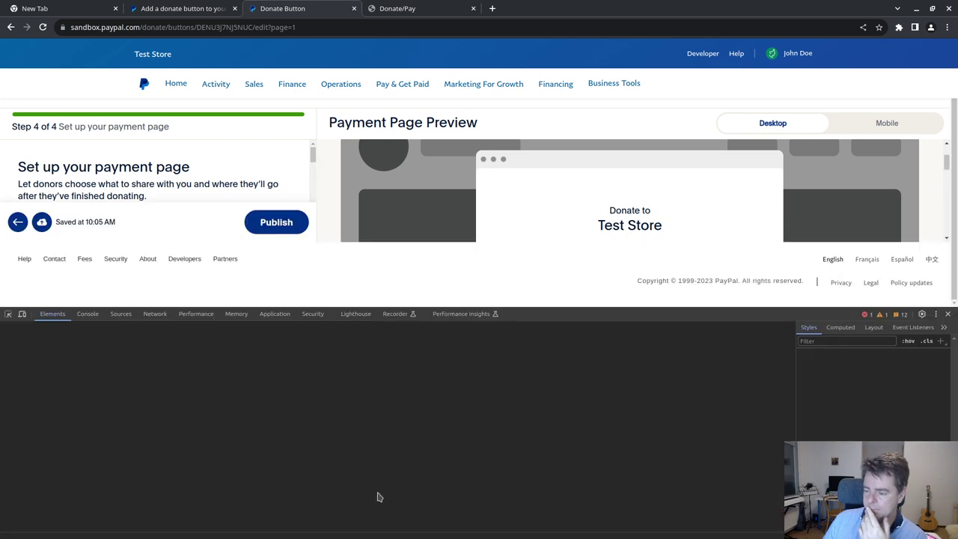
scroll(212, 177, down, 3)
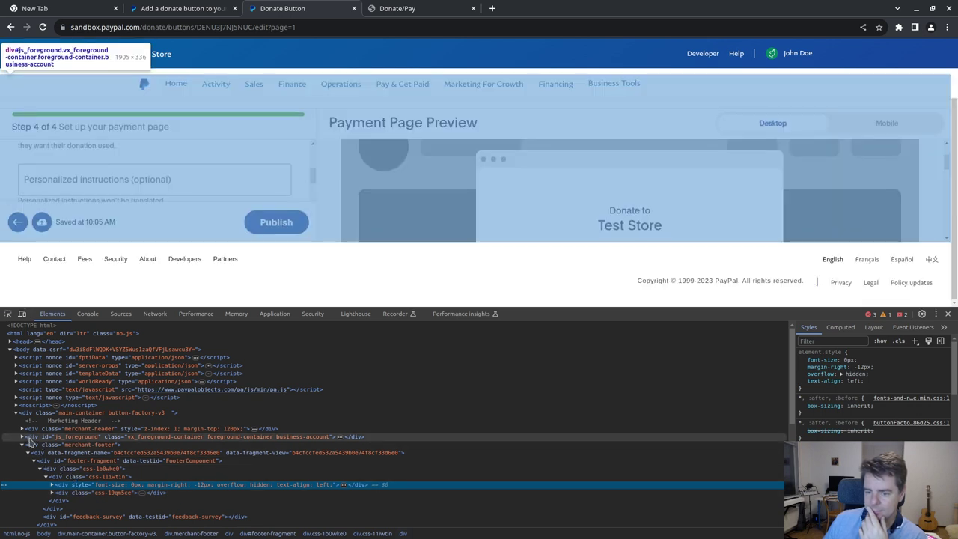
click(31, 445)
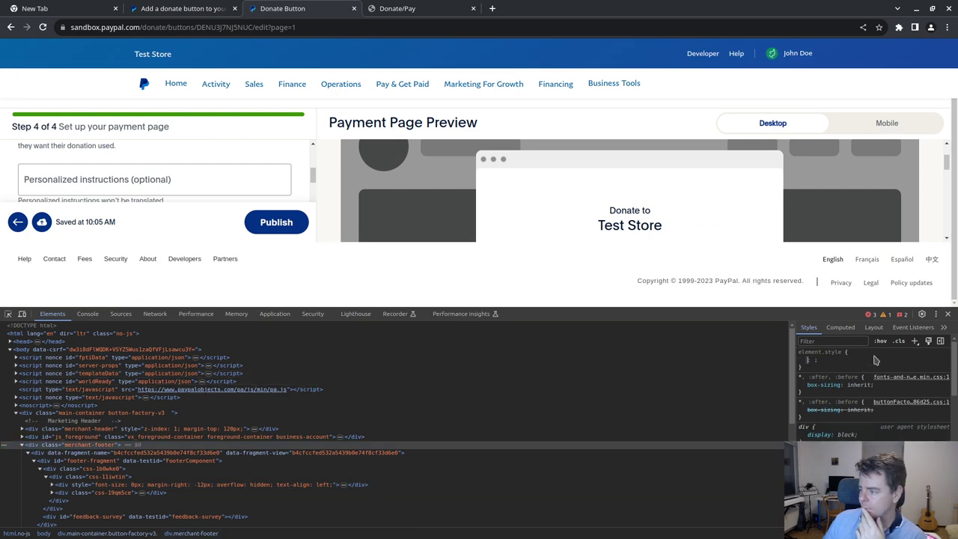
text(vis)
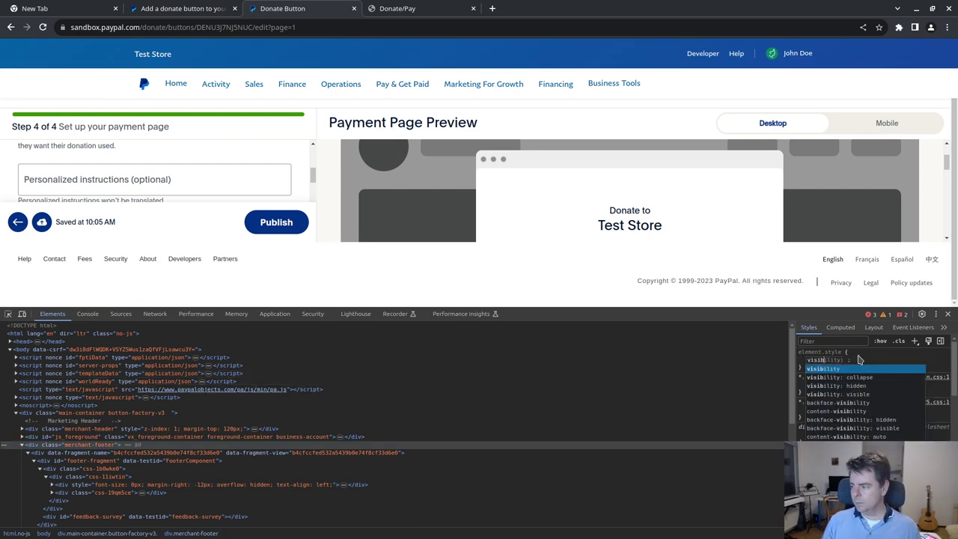
text(ib)
key(Tab)
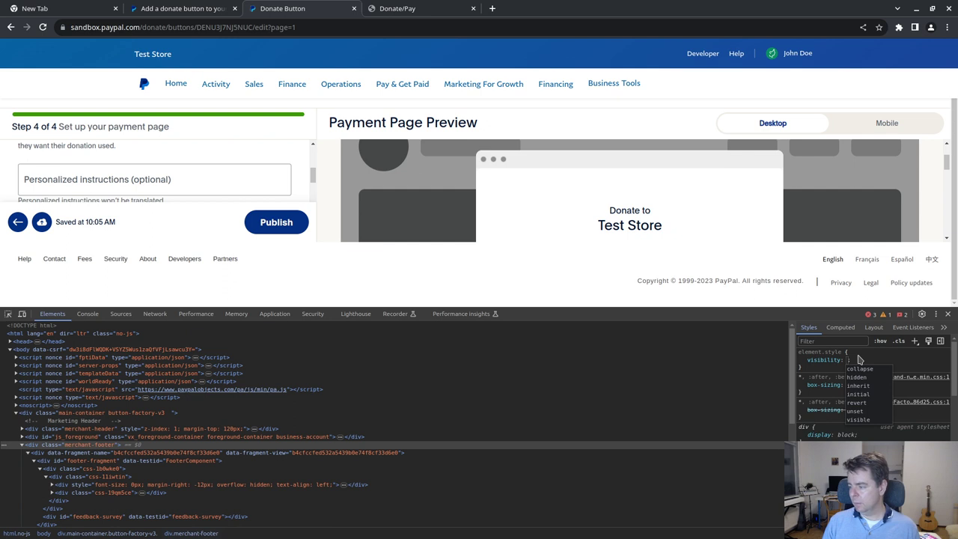
text(hidden)
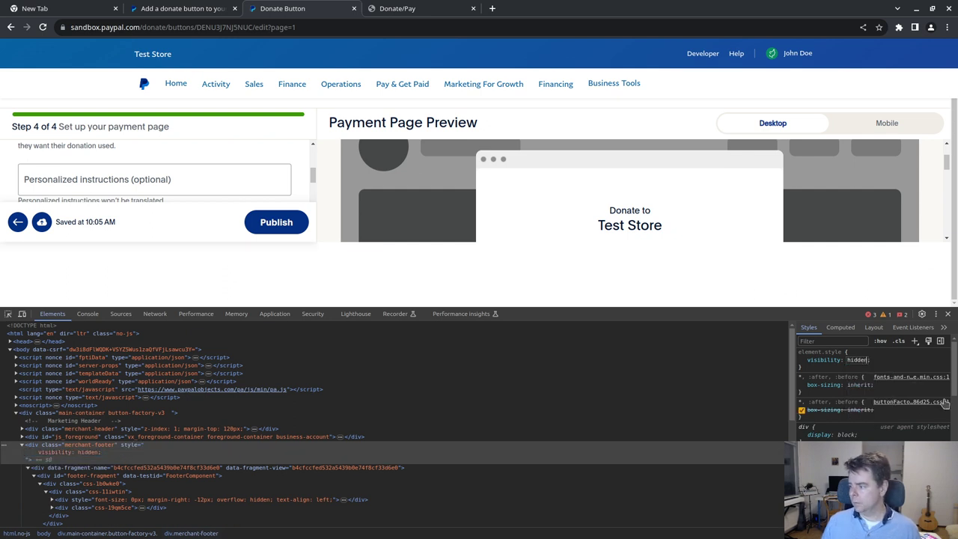
- Close DevTools and scroll the donate button page back up
click(948, 314)
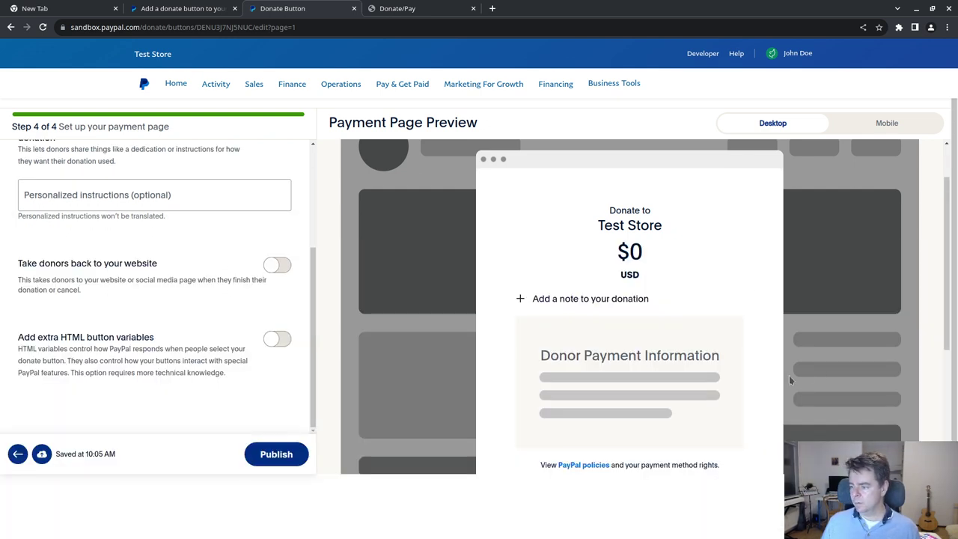
scroll(789, 375, down, 3)
scroll(777, 366, up, 3)
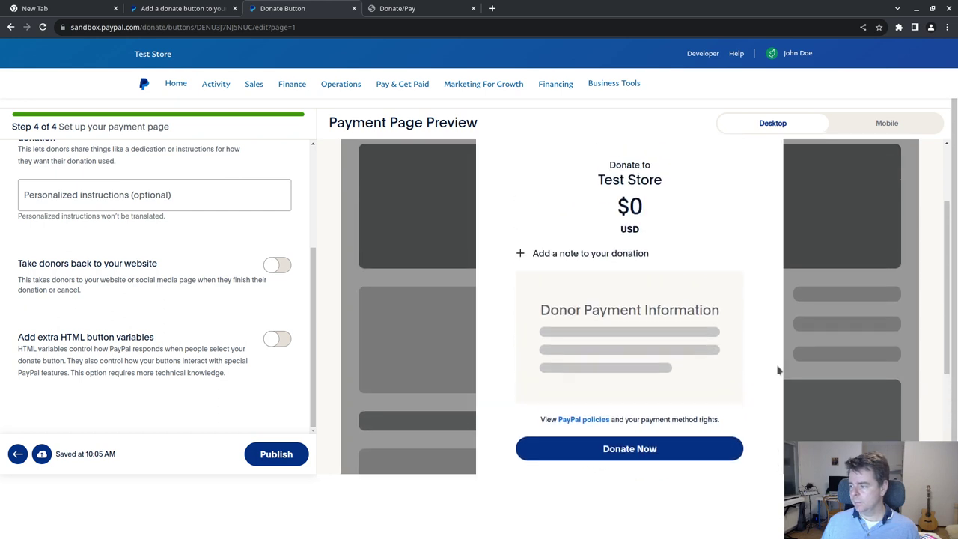
scroll(868, 338, up, 3)
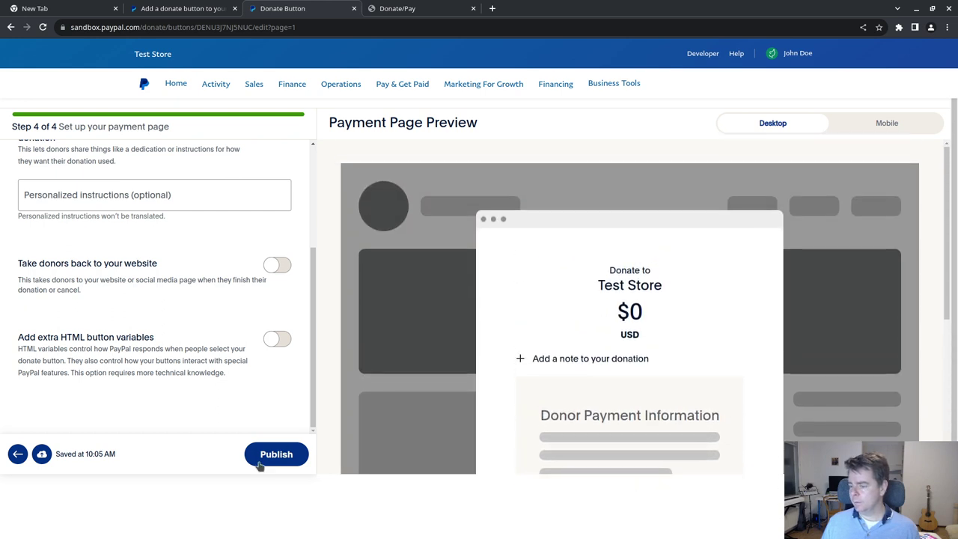
- Reopen the inspector and start picking an element on the page
right_click(157, 505)
click(173, 496)
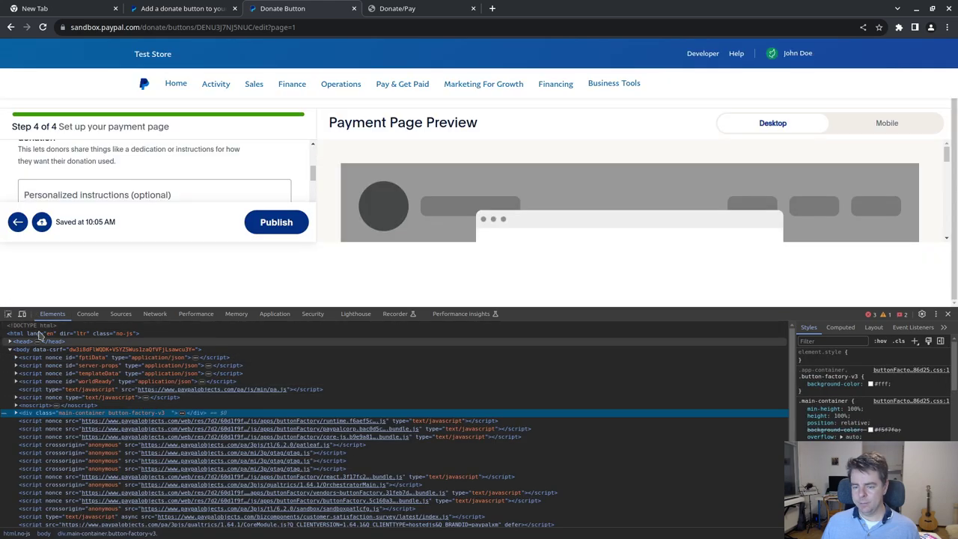
scroll(386, 203, down, 5)
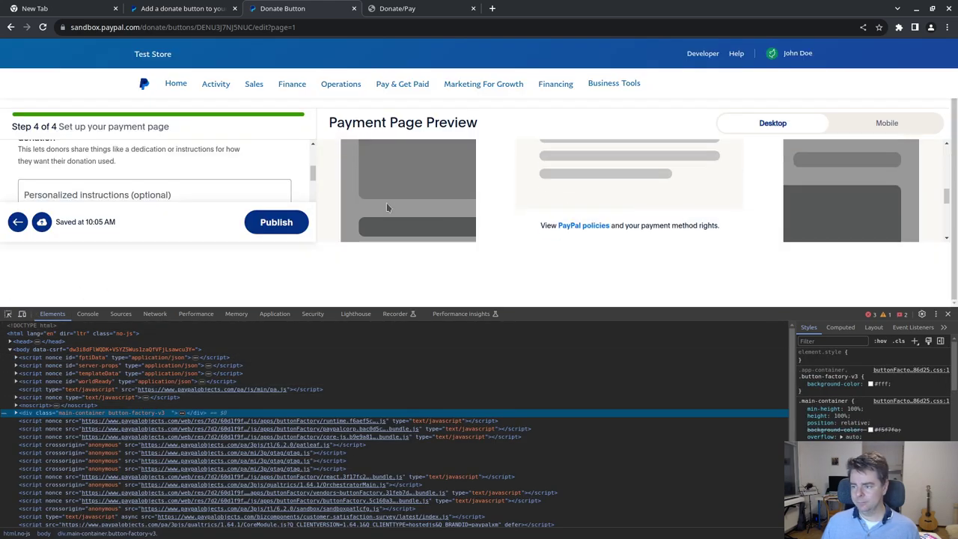
click(11, 315)
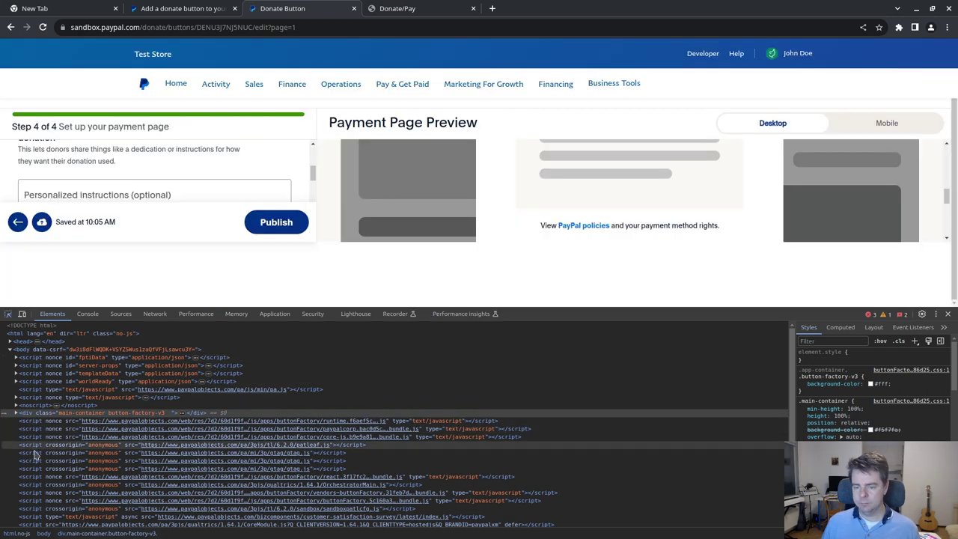
scroll(48, 455, down, 2)
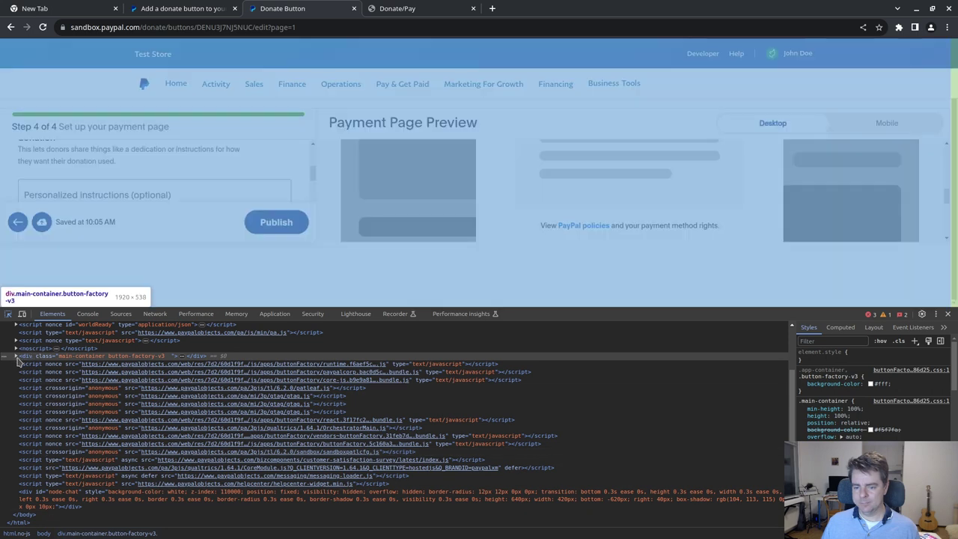
- Expand main-container and give merchant-footer an inline height of 0
click(16, 356)
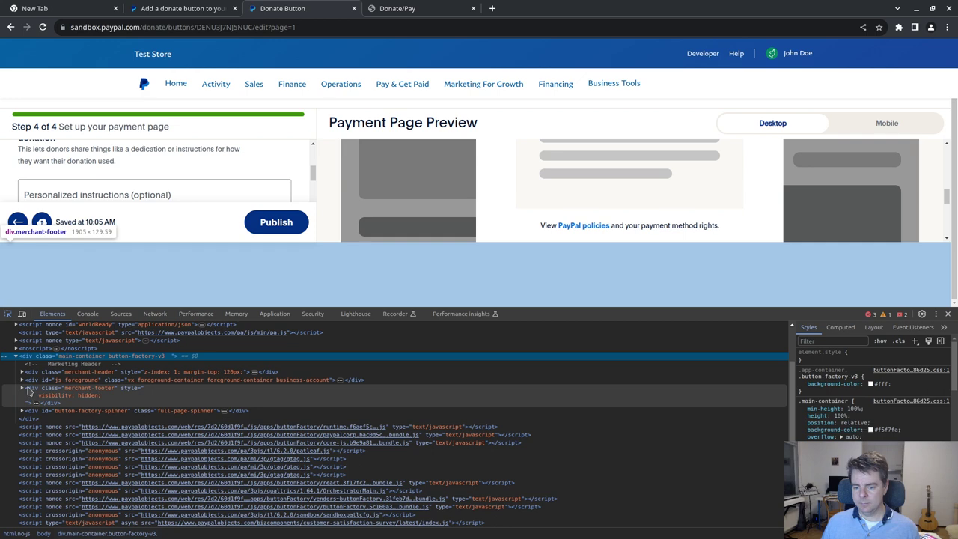
click(29, 390)
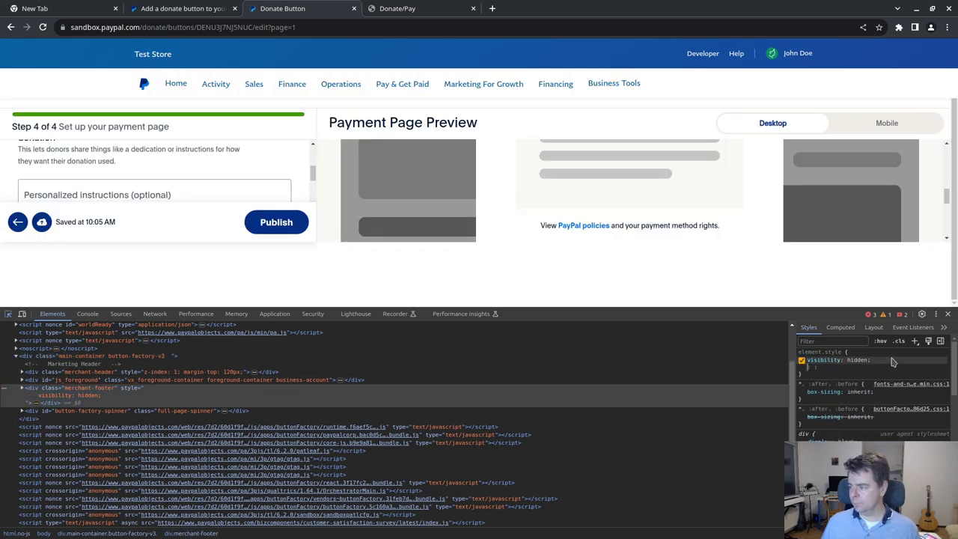
text(height)
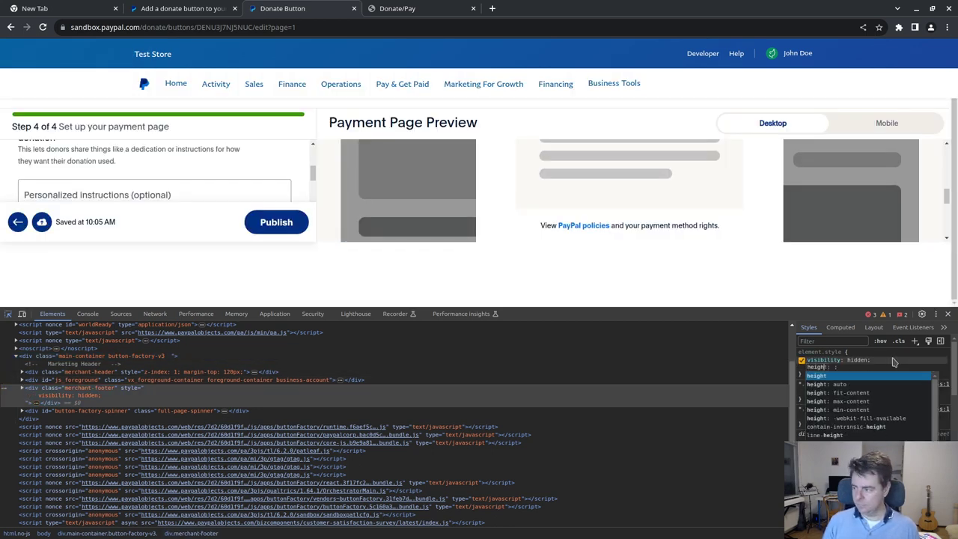
key(Tab)
text(0)
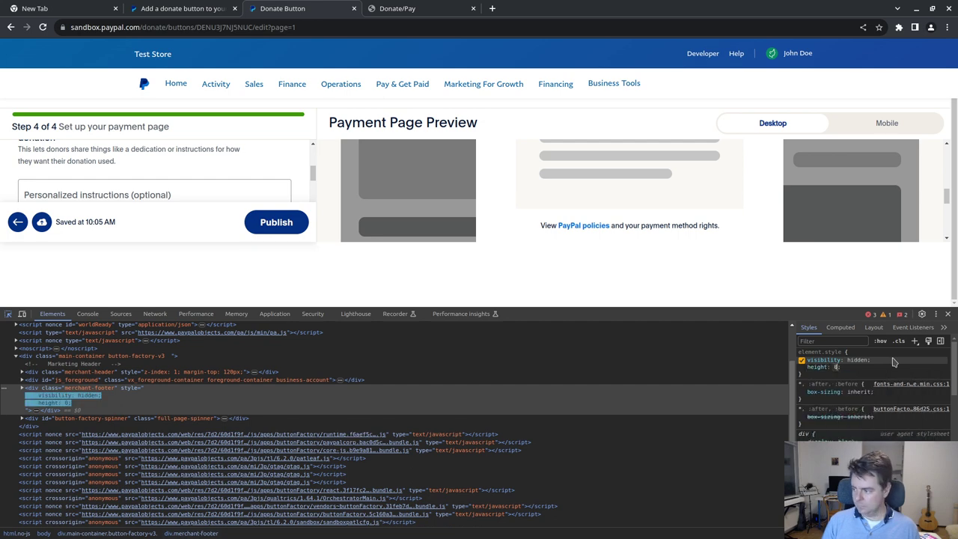
- Pick the js_foreground container and add an inline height of 100%
key(ctrl+shift+c)
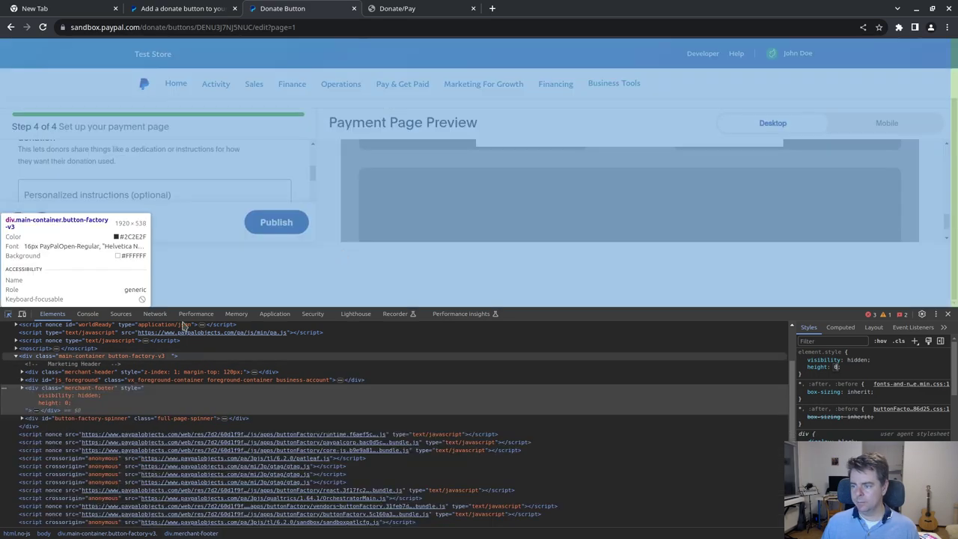
key(ctrl+shift+c)
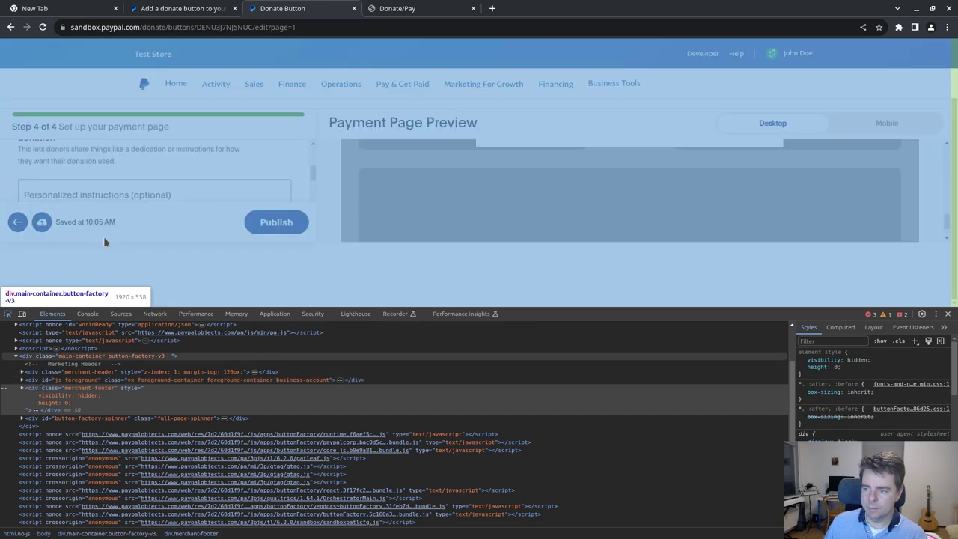
click(7, 314)
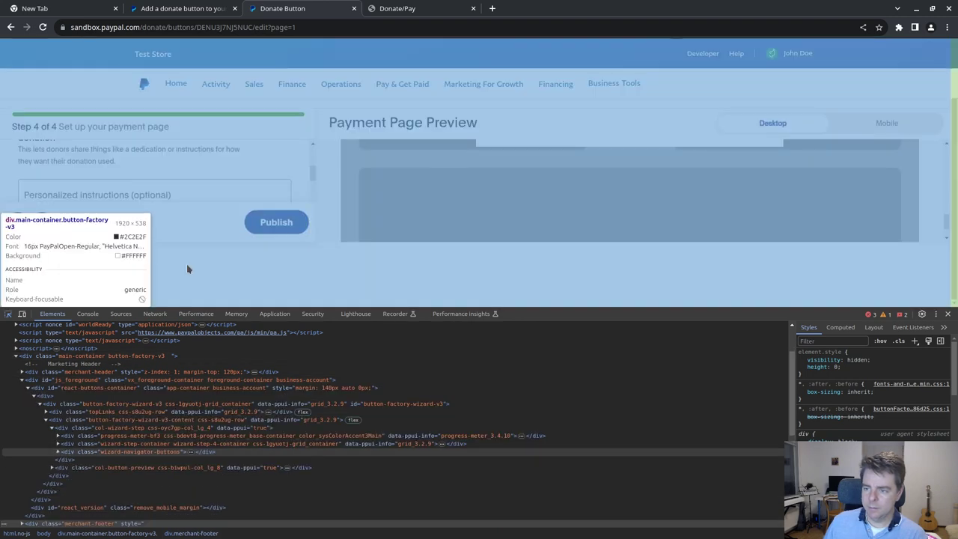
click(186, 263)
click(33, 380)
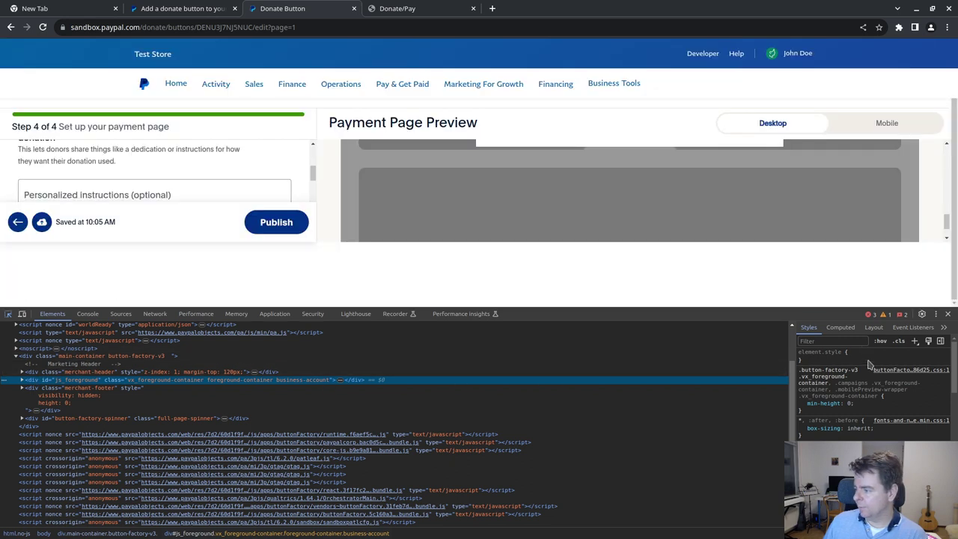
click(868, 363)
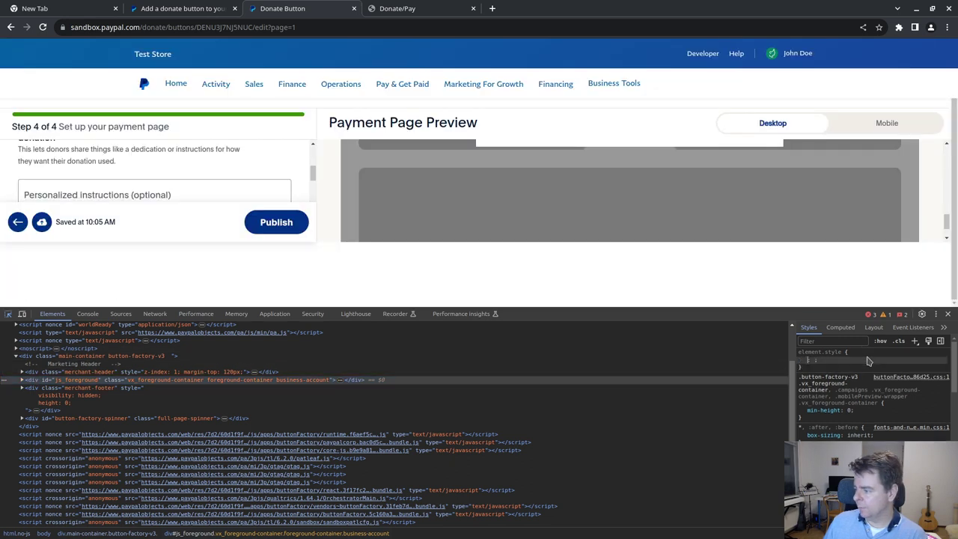
text(height)
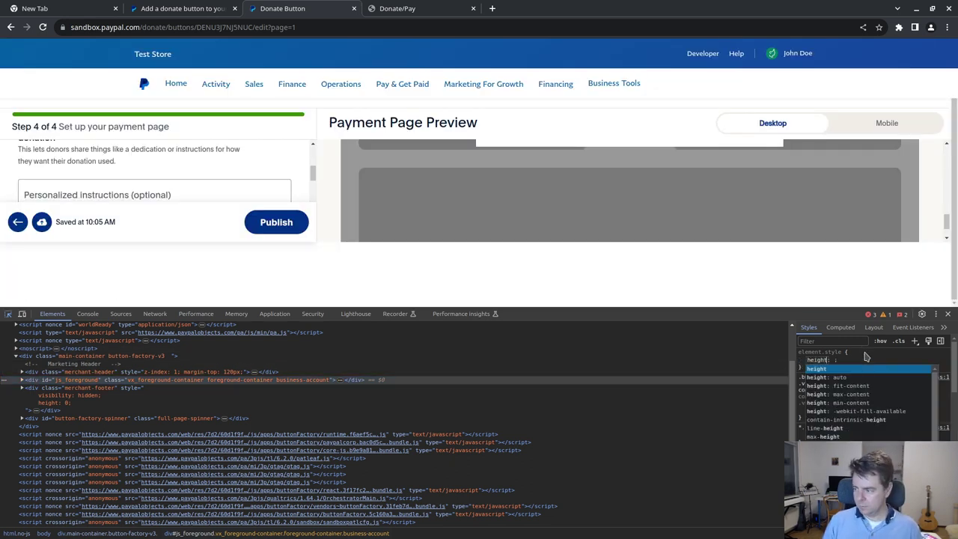
key(Tab)
text(100)
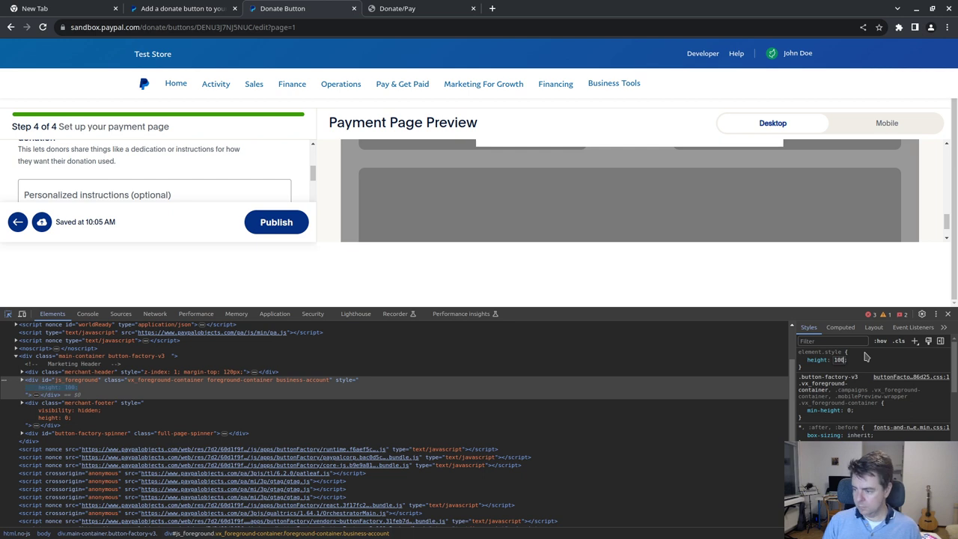
key(Return)
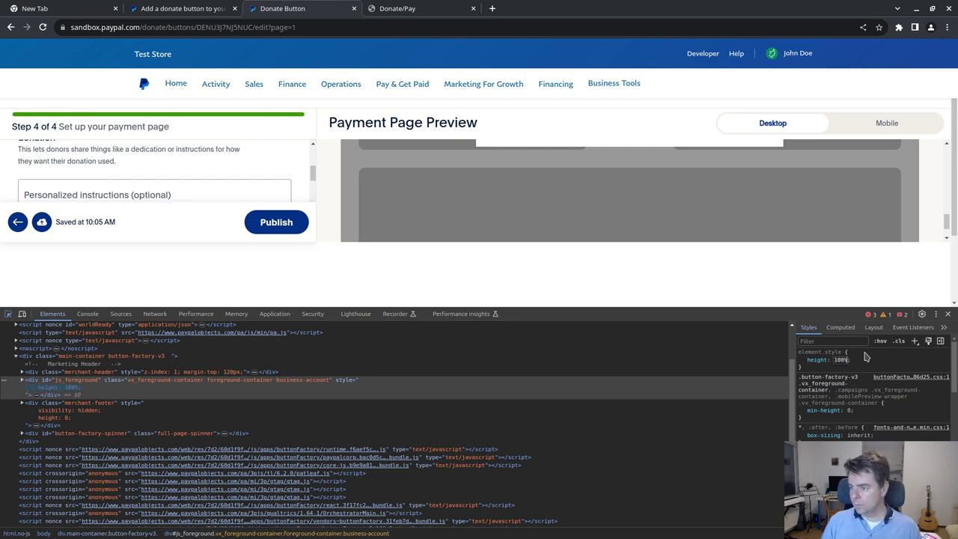
text(%)
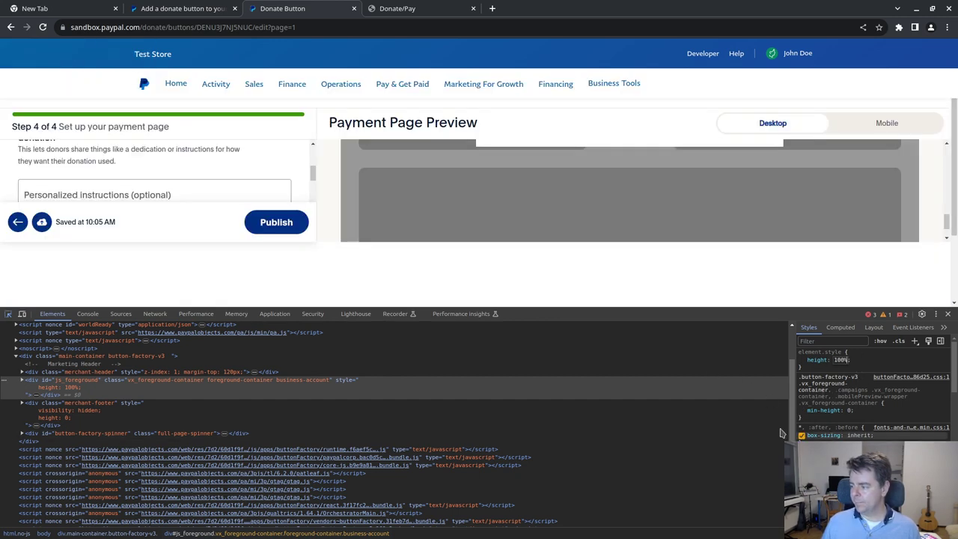
key(ctrl+shift+c)
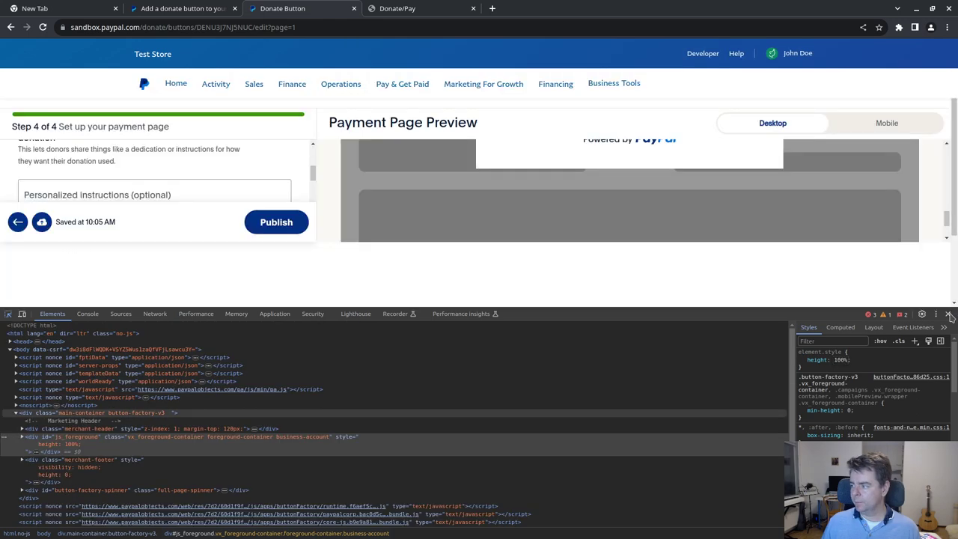
- Close DevTools, scroll the Test Store donation preview to the top, and open the context menu
click(948, 315)
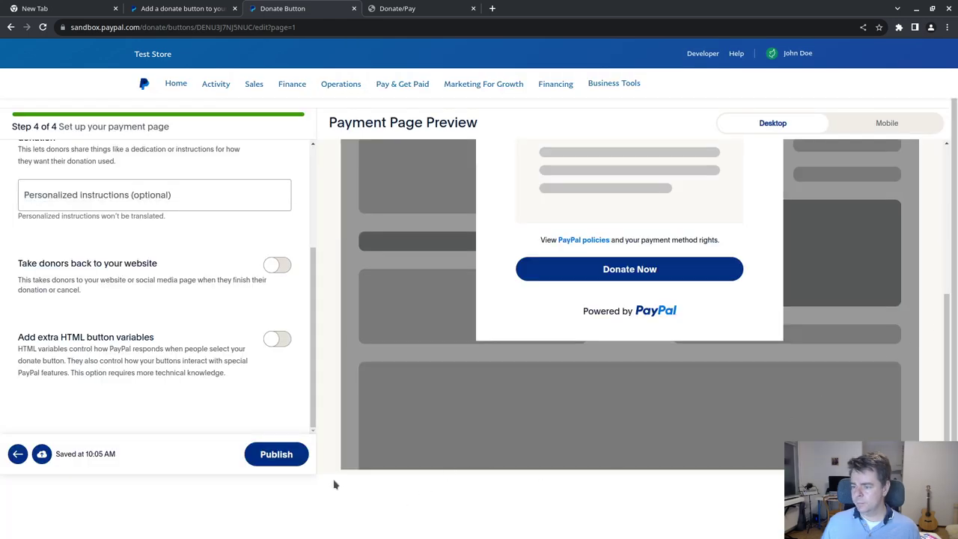
scroll(334, 485, down, 2)
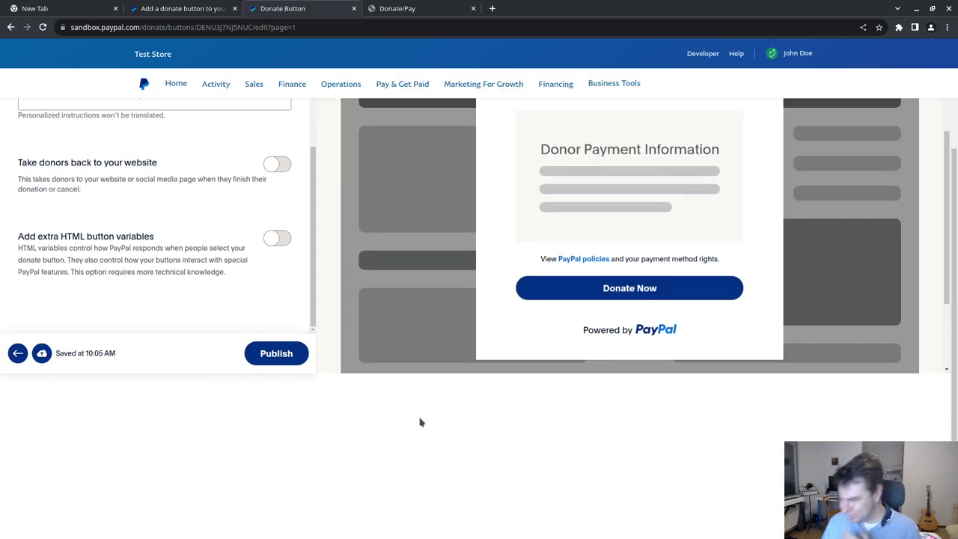
scroll(316, 399, up, 3)
scroll(299, 396, down, 3)
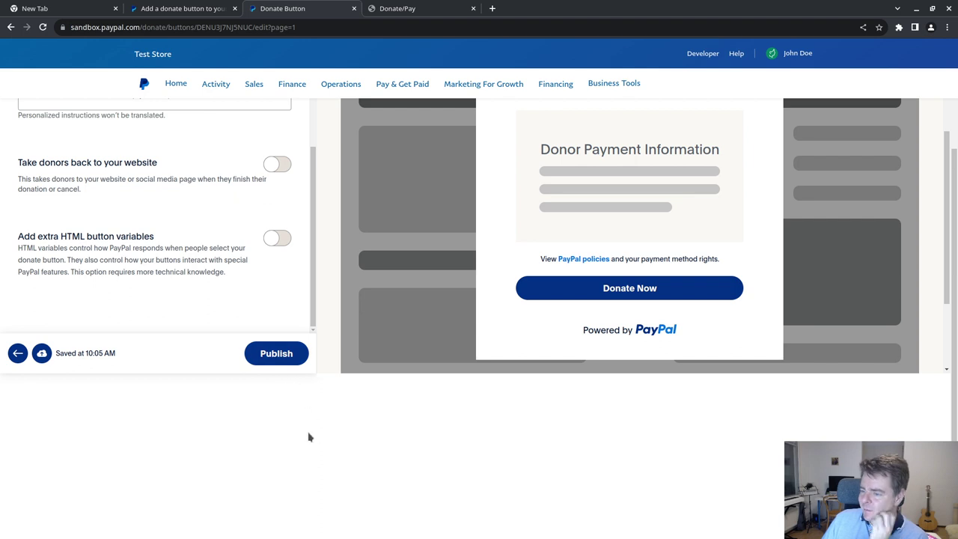
scroll(870, 365, up, 2)
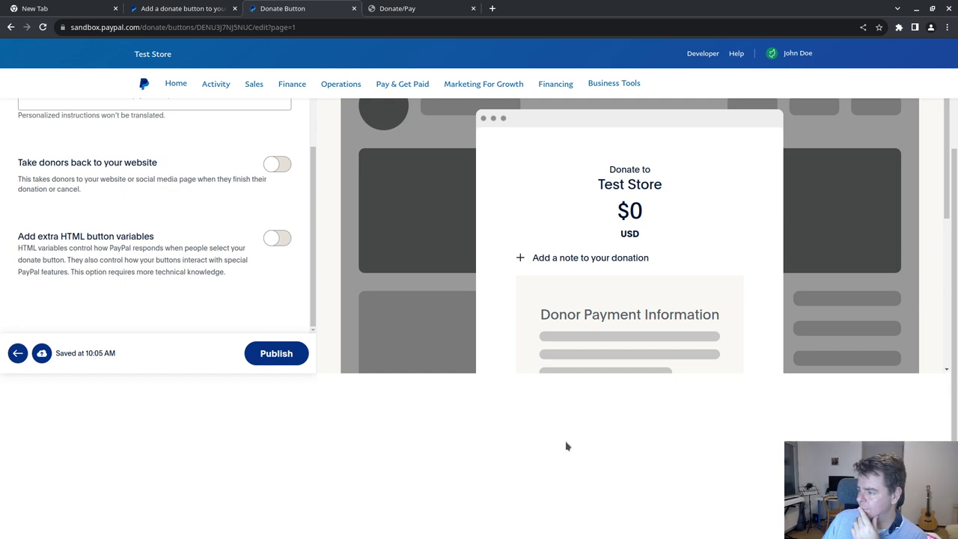
right_click(229, 431)
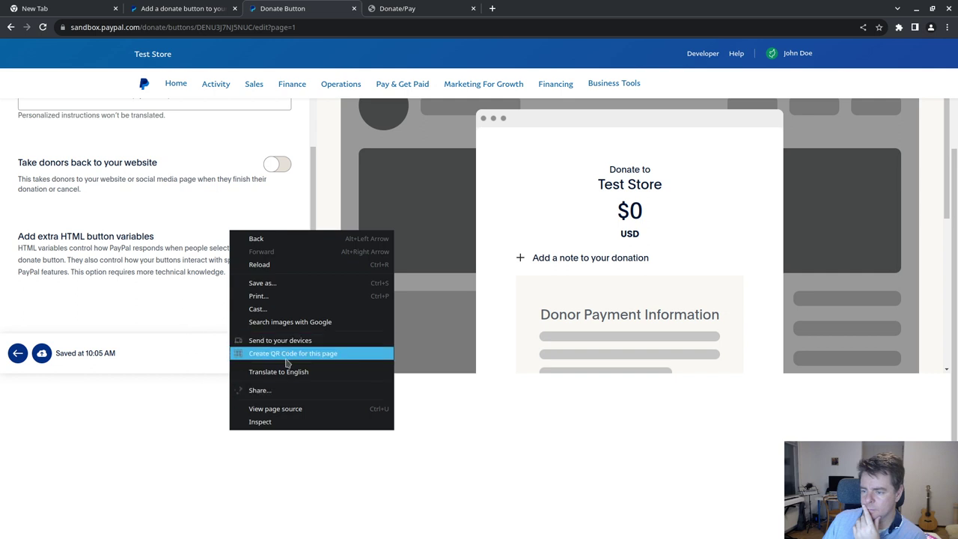
- Reopen DevTools via Inspect, return the page to the top, then close DevTools again
click(272, 422)
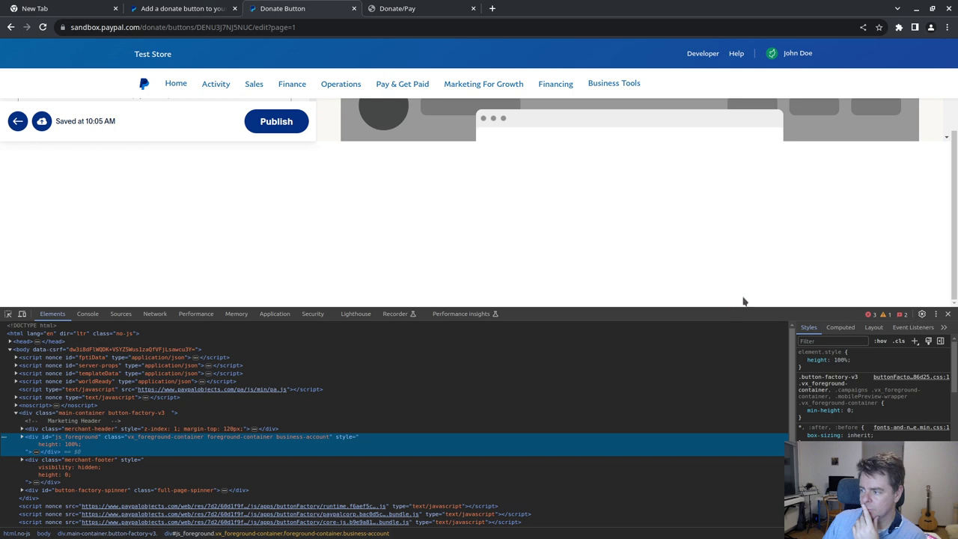
scroll(808, 226, down, 5)
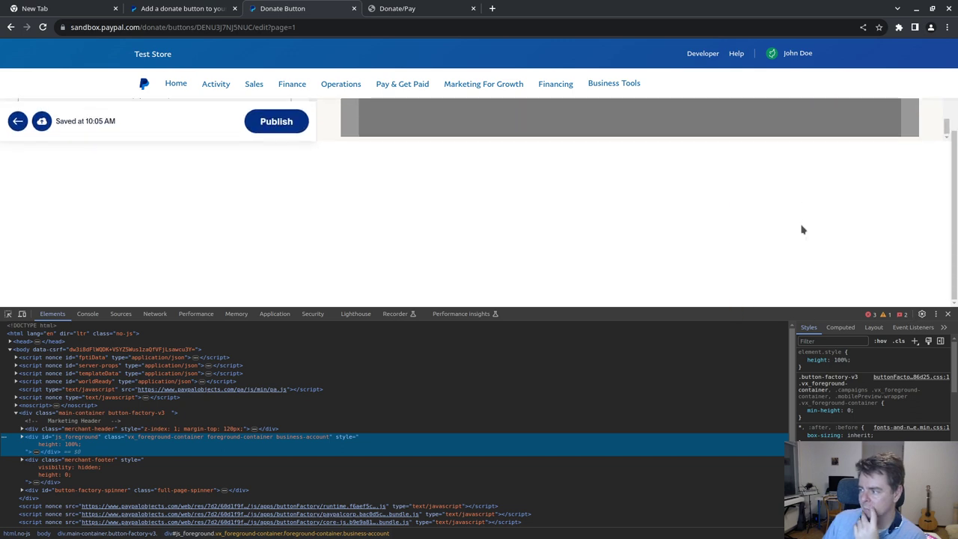
scroll(801, 229, up, 2)
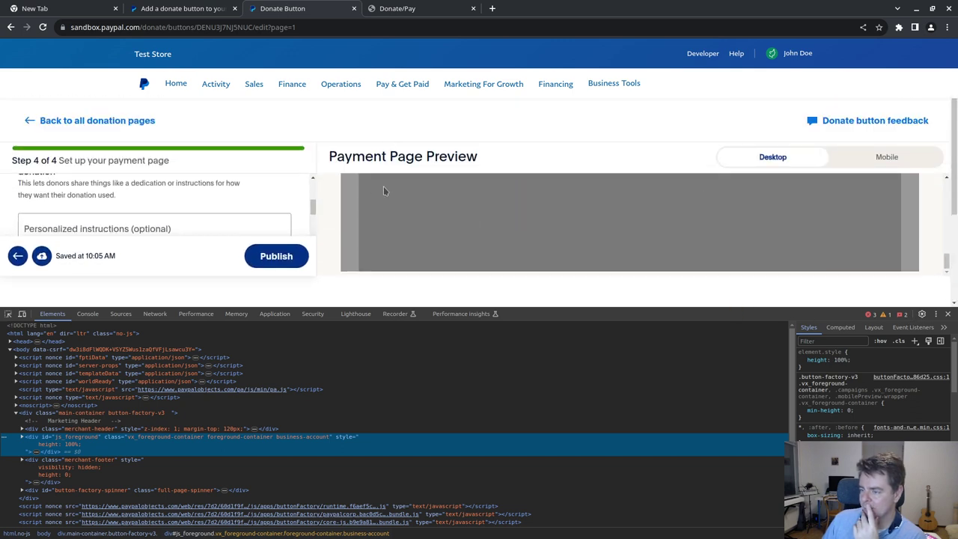
click(8, 314)
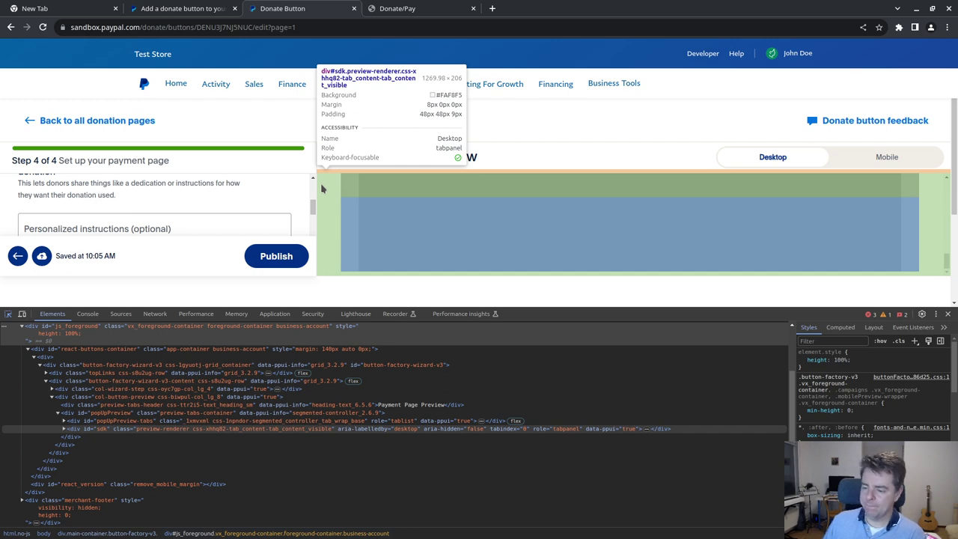
click(948, 314)
click(879, 158)
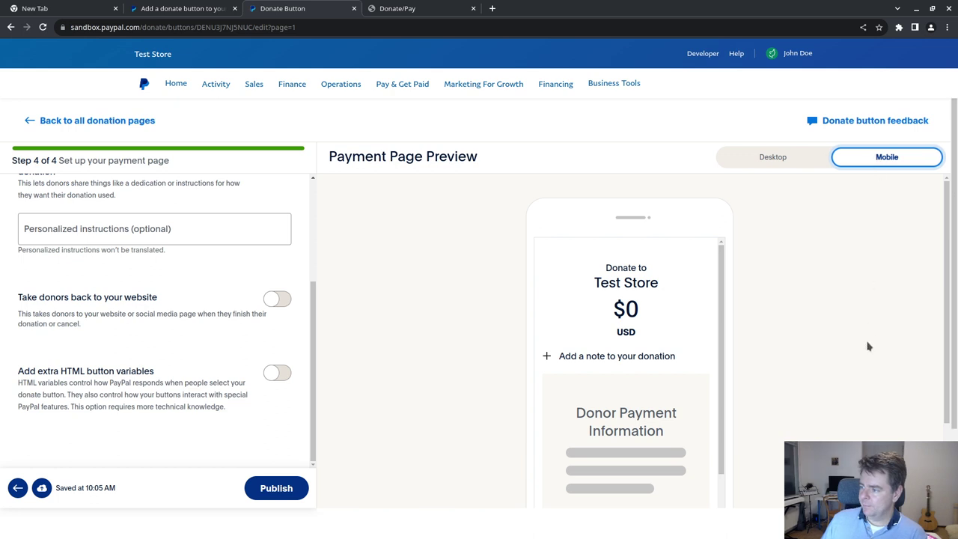
scroll(684, 314, down, 2)
scroll(683, 315, up, 1)
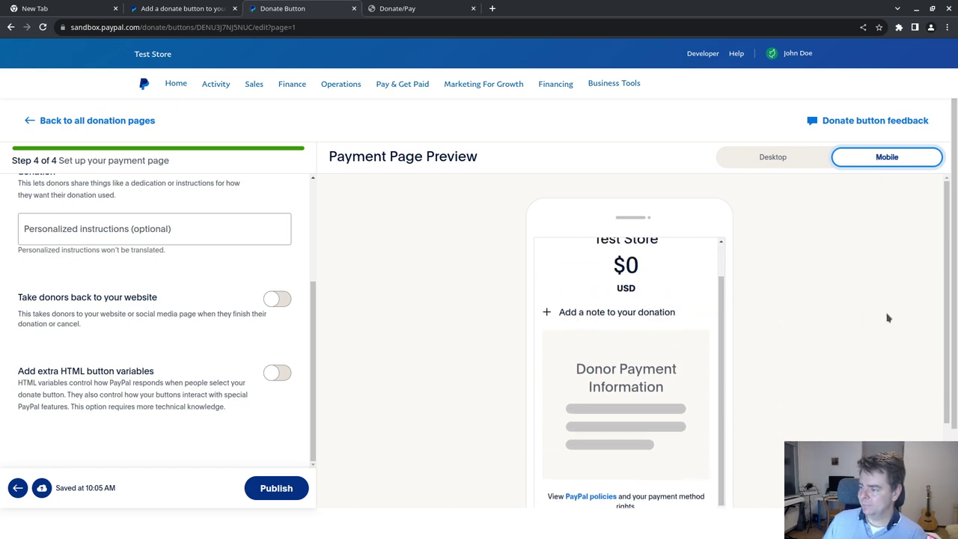
scroll(887, 318, down, 2)
scroll(825, 282, up, 1)
scroll(657, 294, up, 1)
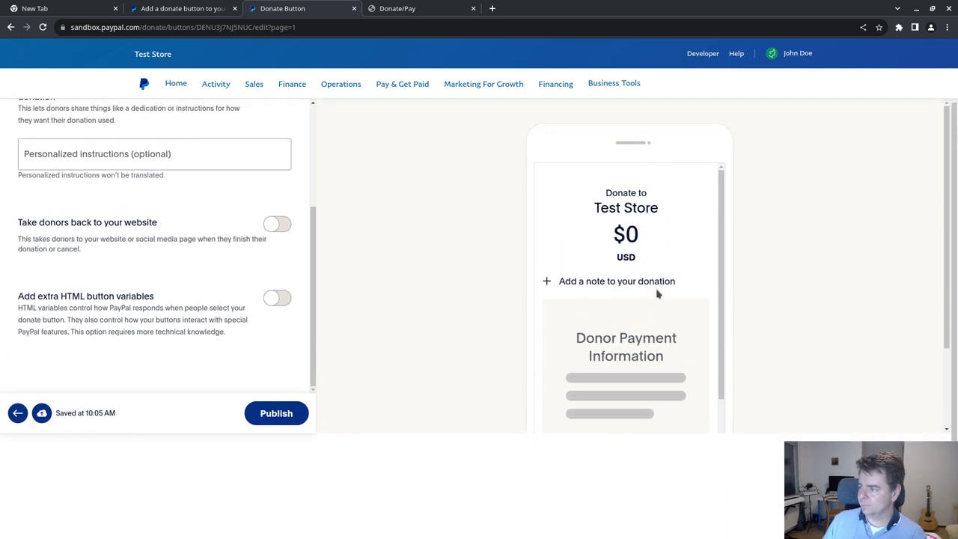
scroll(657, 294, down, 2)
scroll(657, 294, up, 1)
scroll(657, 294, down, 1)
scroll(656, 294, up, 1)
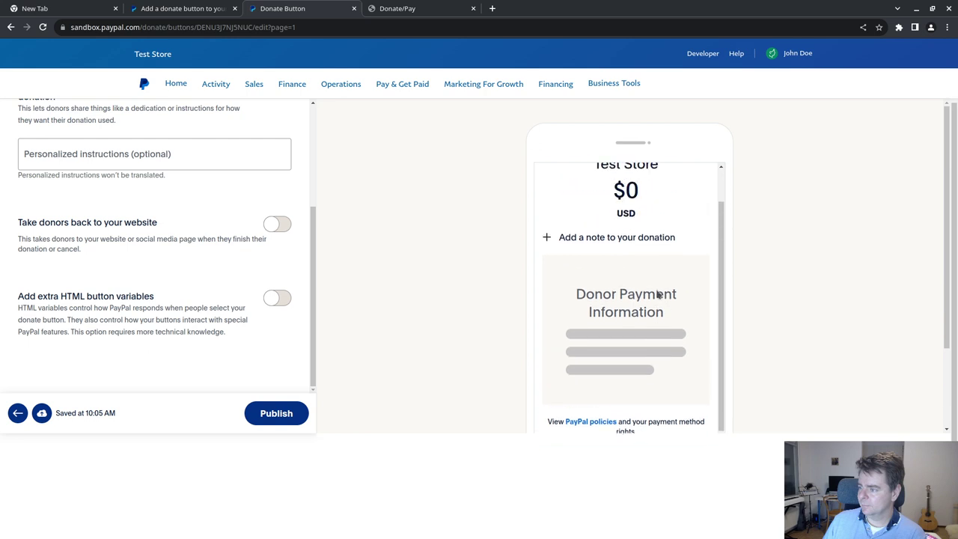
scroll(657, 294, up, 1)
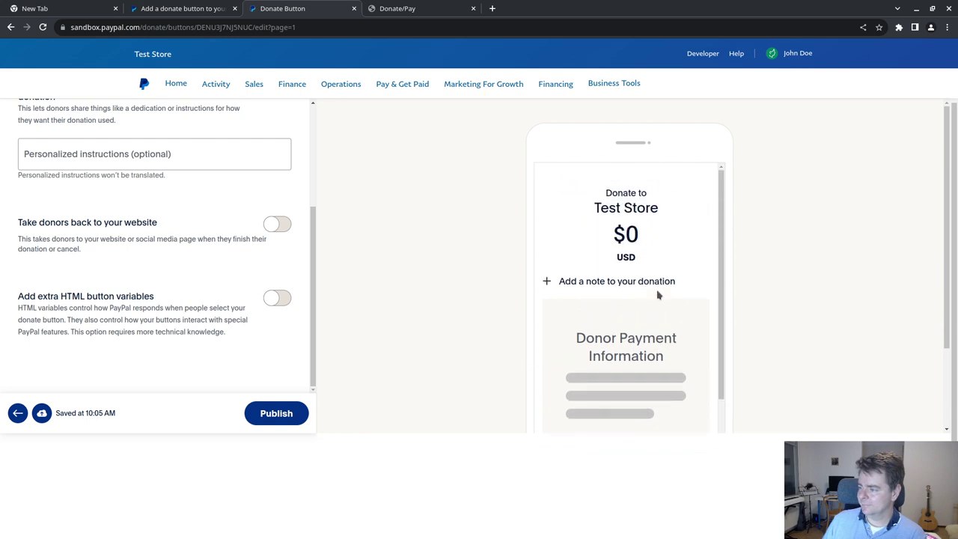
scroll(658, 294, down, 1)
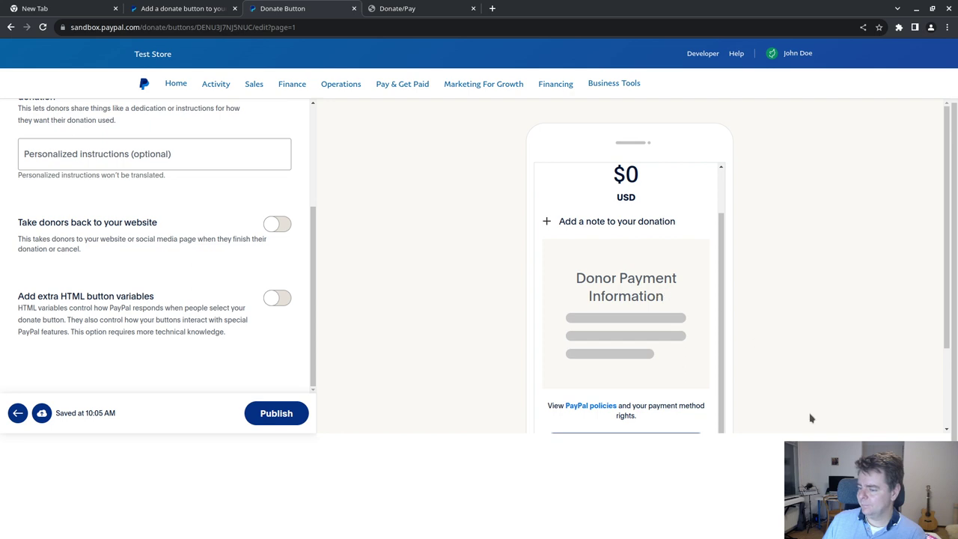
scroll(792, 358, down, 2)
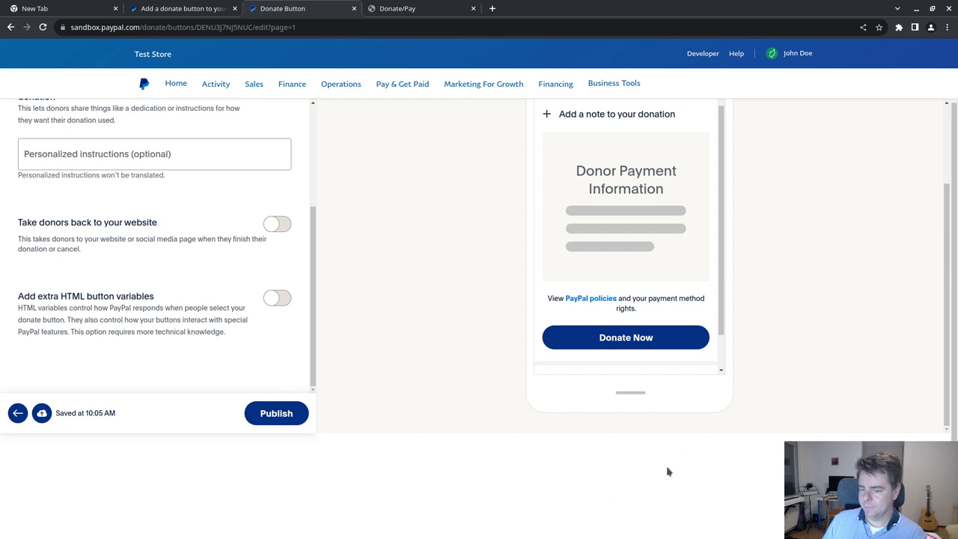
scroll(791, 314, up, 2)
scroll(822, 285, up, 1)
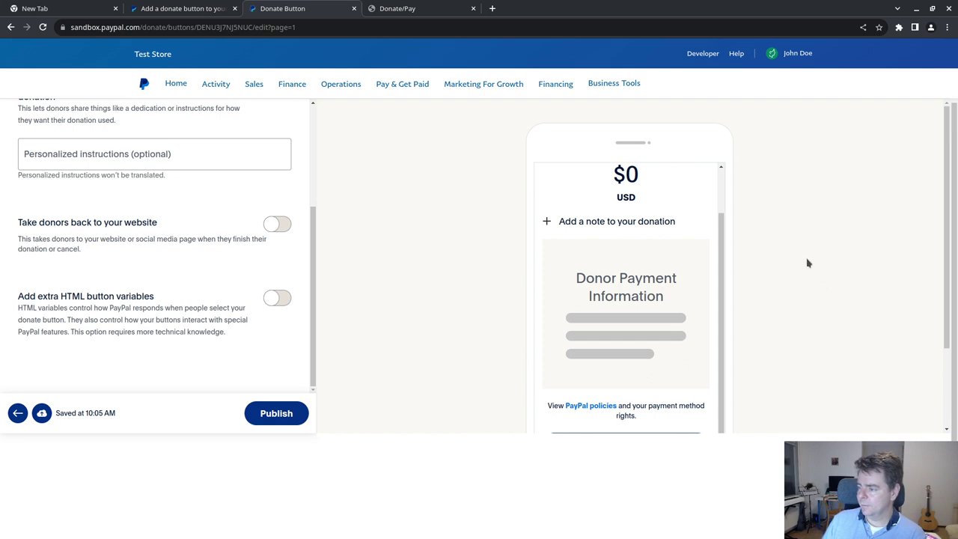
scroll(807, 263, down, 2)
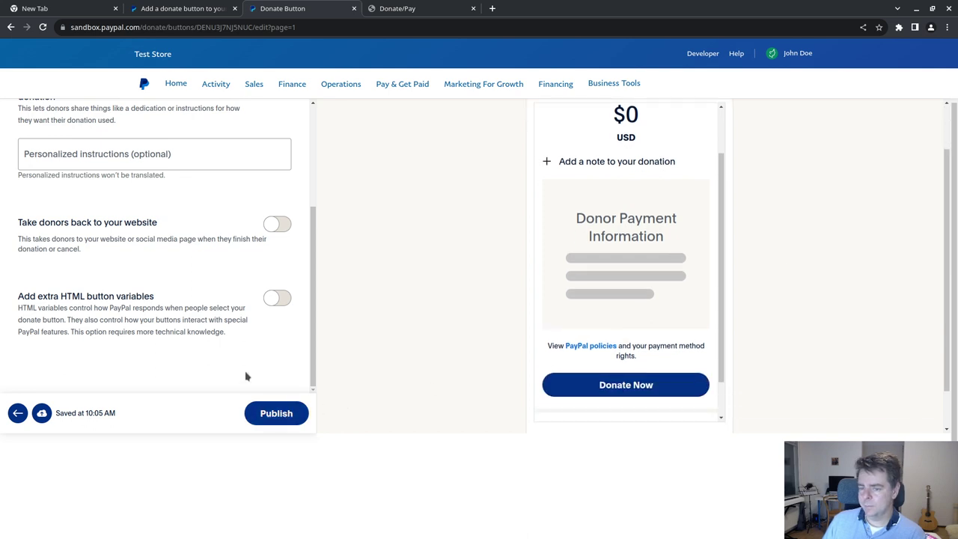
- Publish the Western Friend donation page and open its Donation Page Preview
click(263, 414)
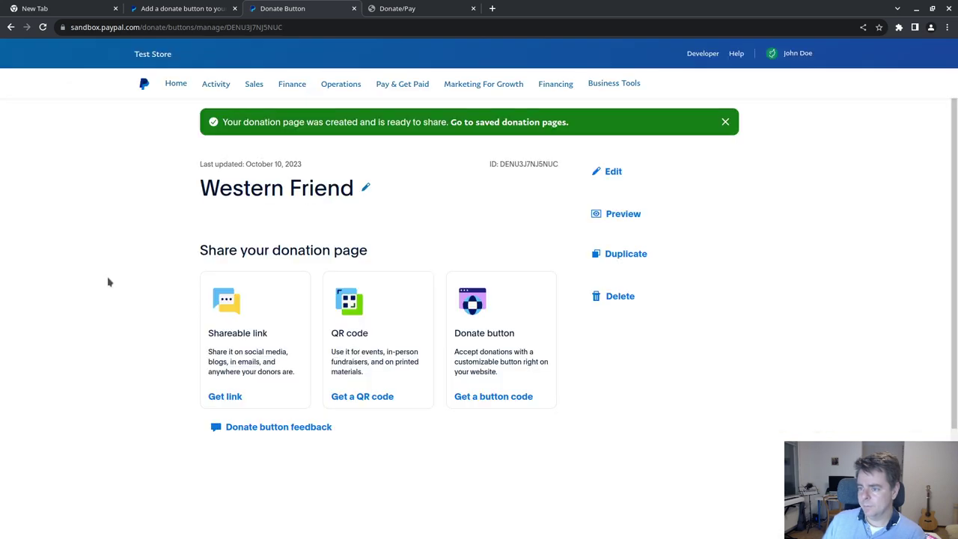
click(613, 214)
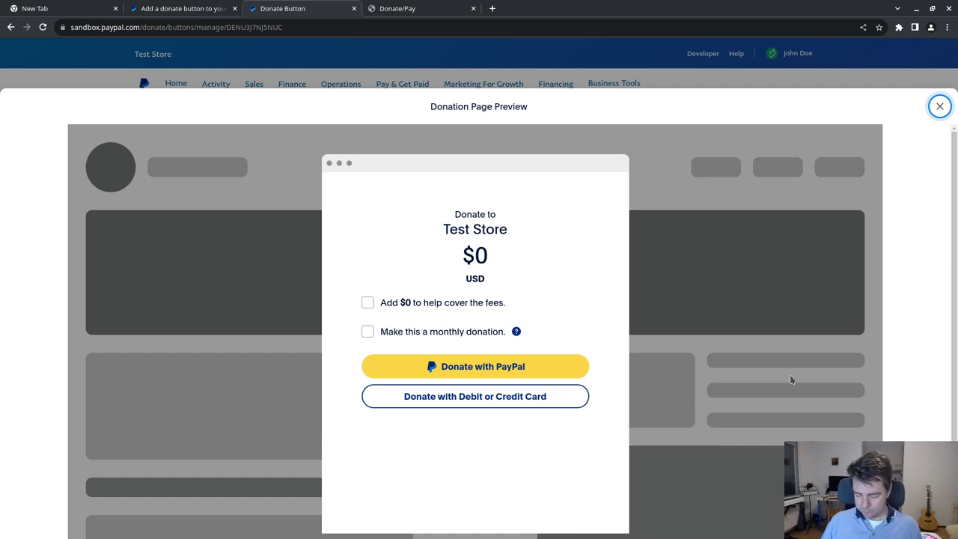
- Capture a Spectacle region screenshot tightly around the Donate to Test Store form
key(Print)
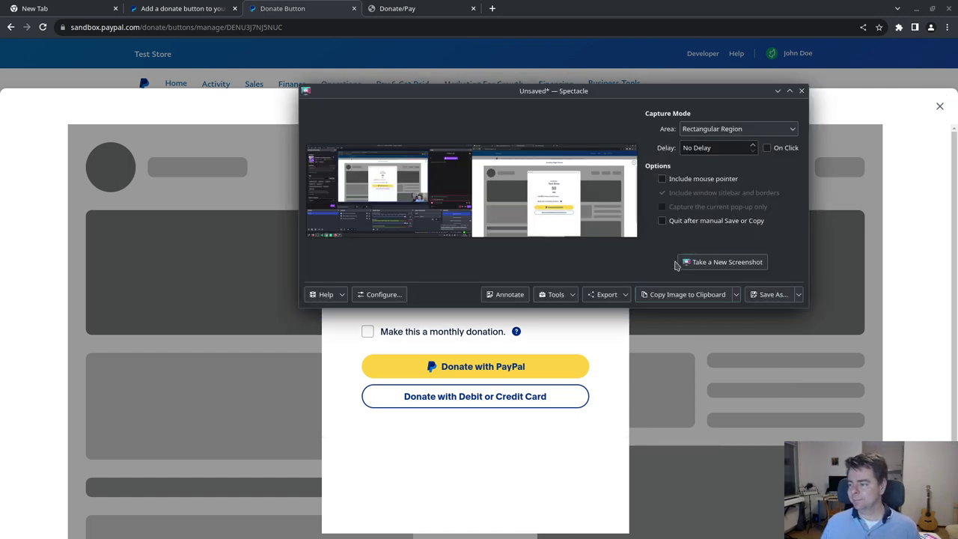
click(725, 263)
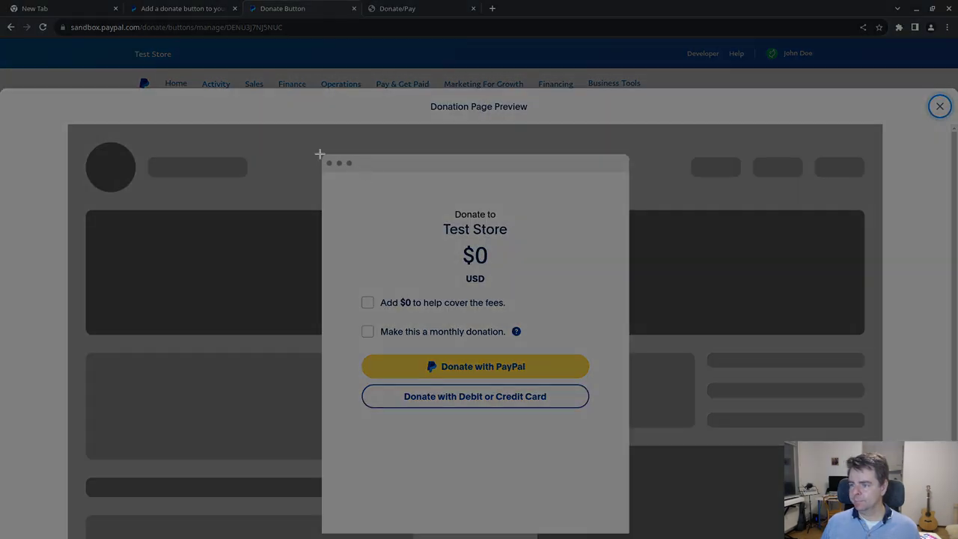
drag(320, 154, 630, 534)
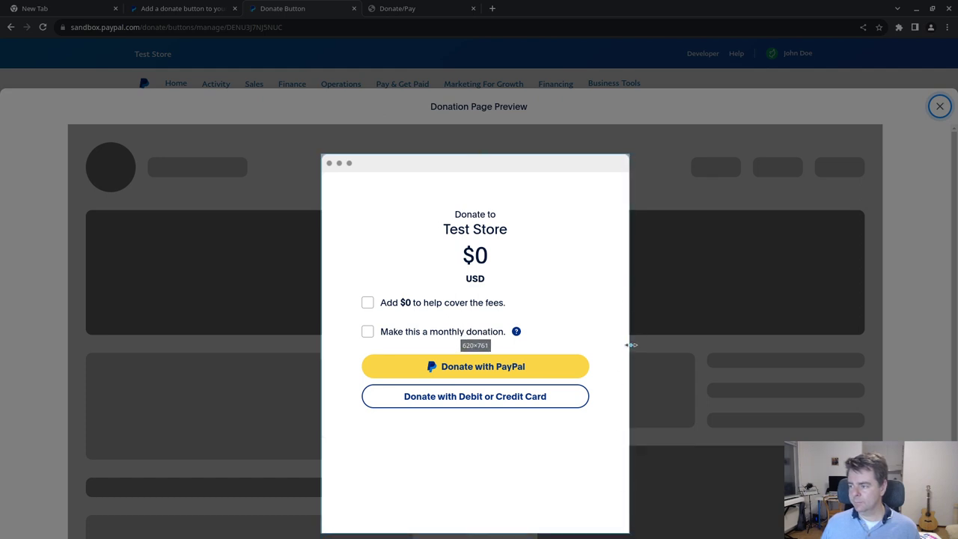
drag(628, 347, 629, 349)
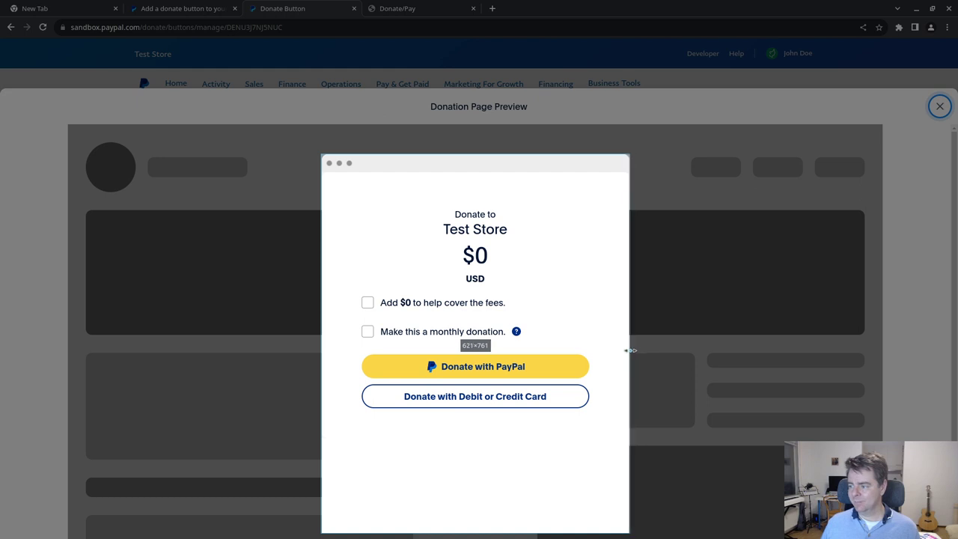
drag(324, 344, 322, 346)
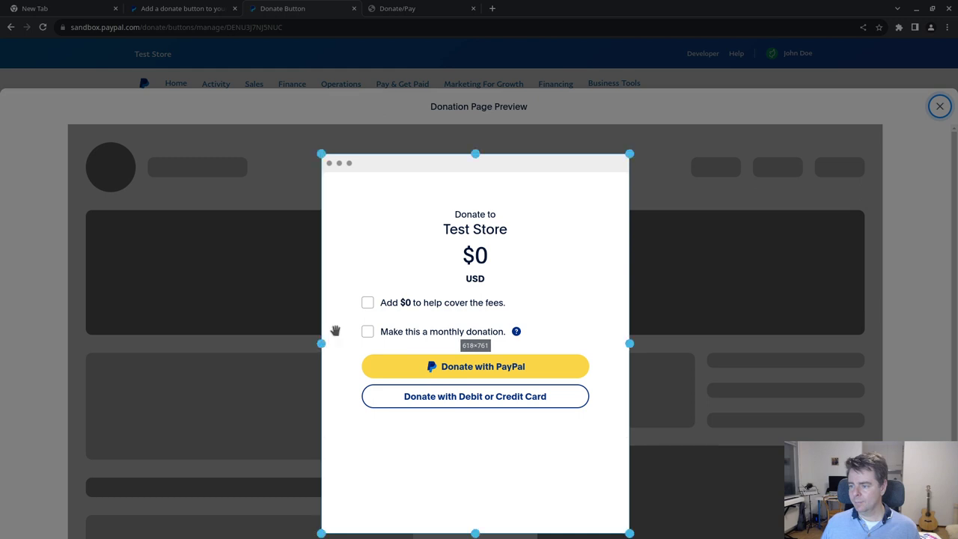
double_click(554, 315)
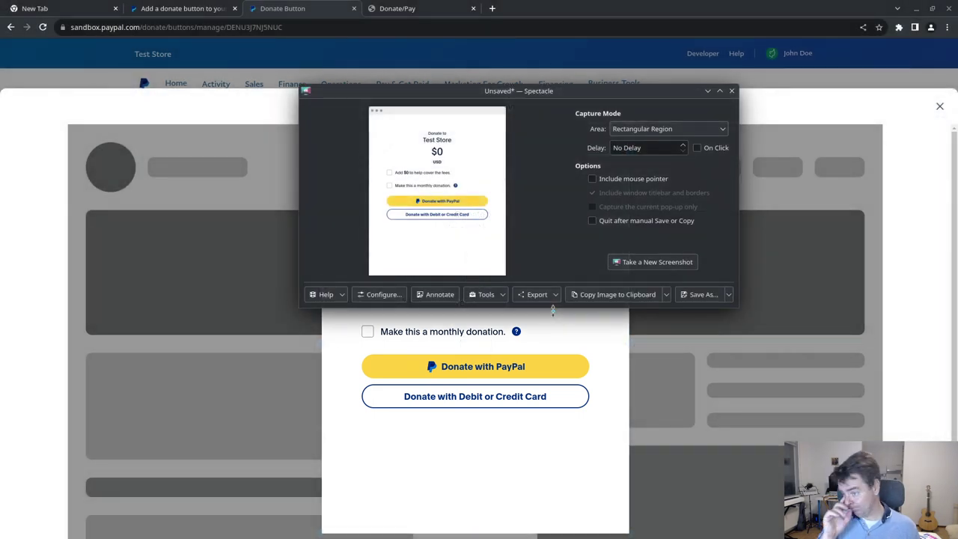
- Save the capture as donate-modal.png in wf_sketch and return to Inkscape
click(703, 295)
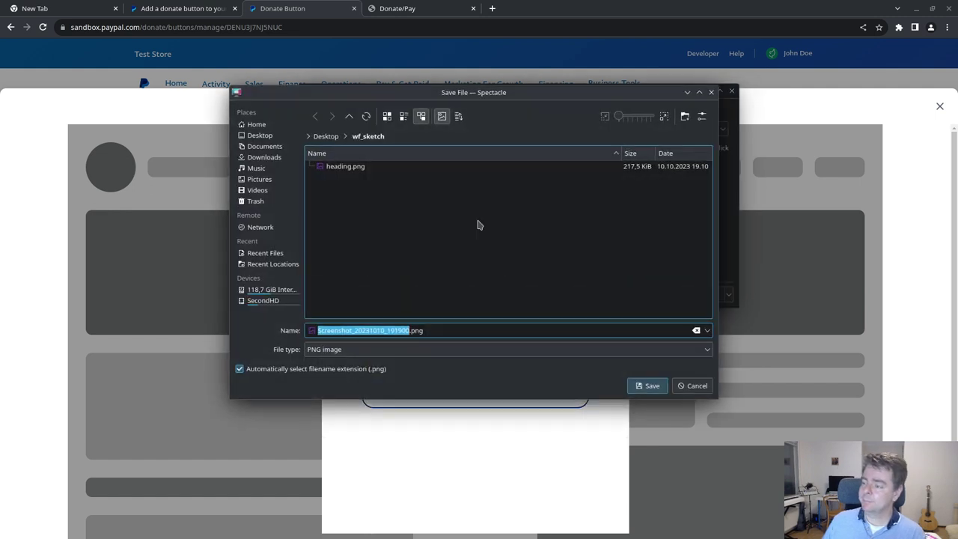
text(donate-modal)
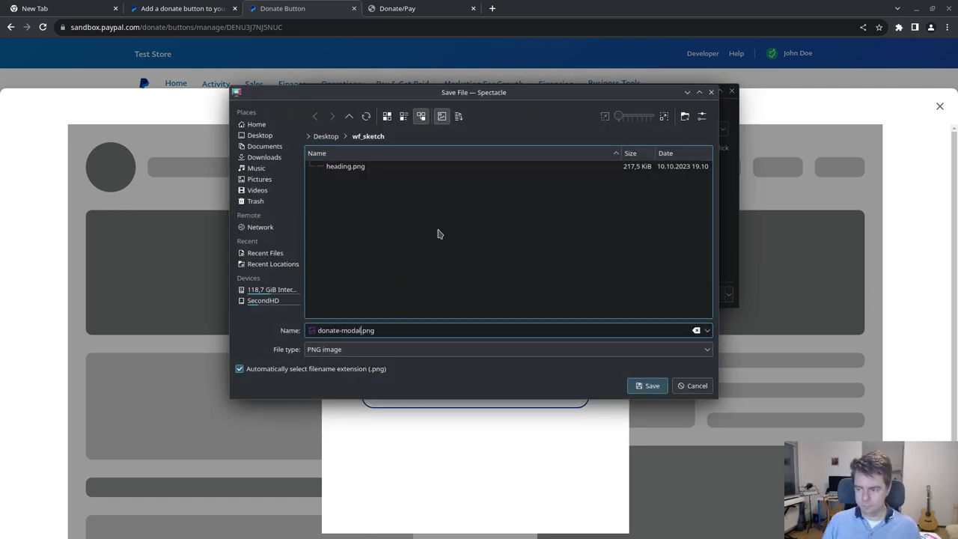
click(649, 385)
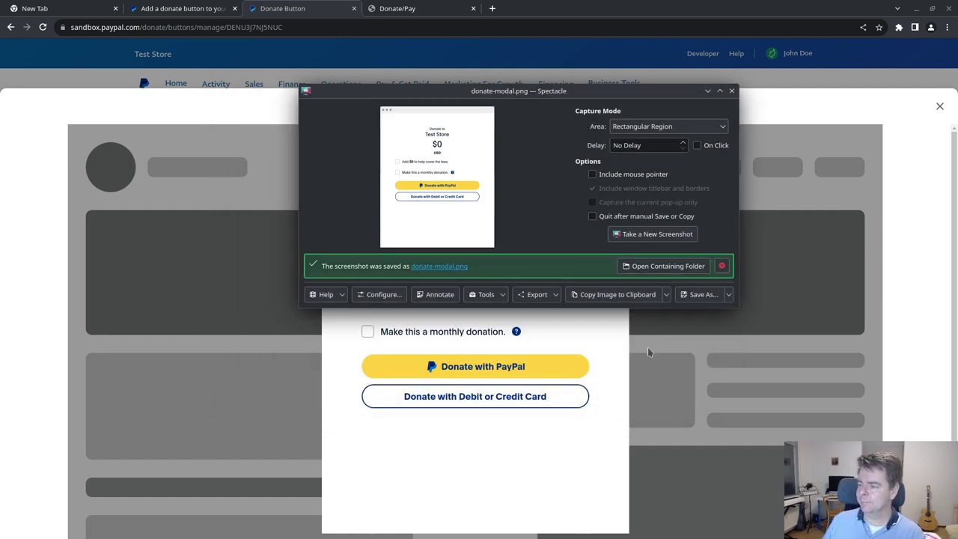
click(731, 90)
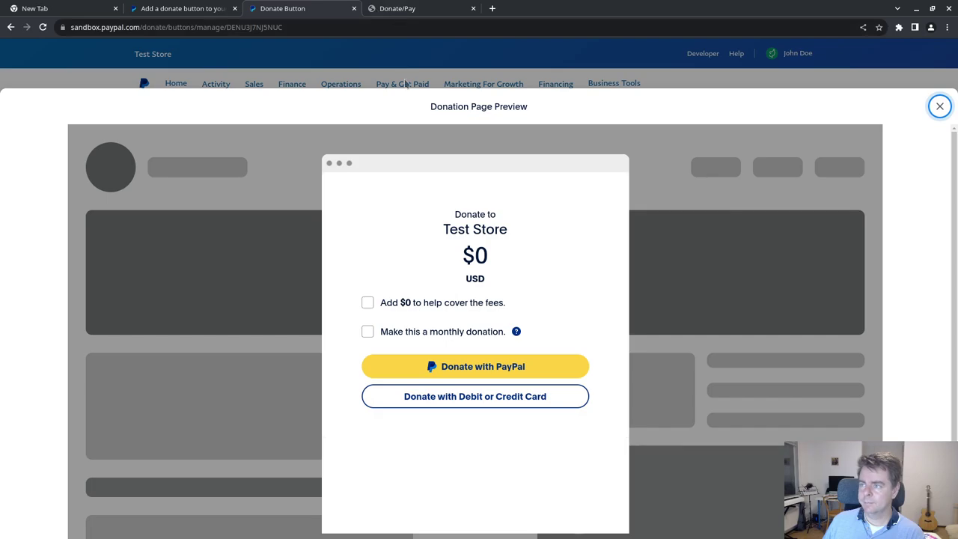
key(alt+Tab)
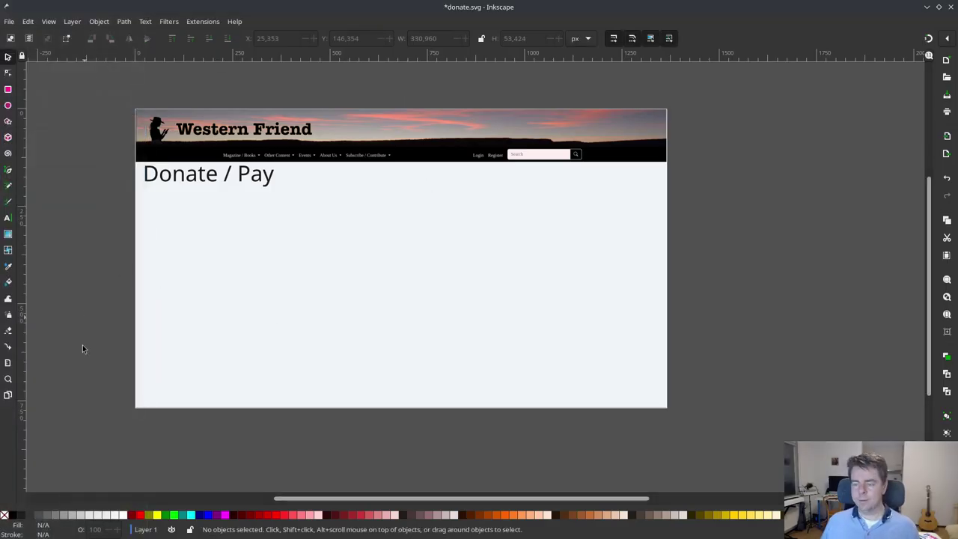
- Import donate-modal.png into donate.svg
click(9, 21)
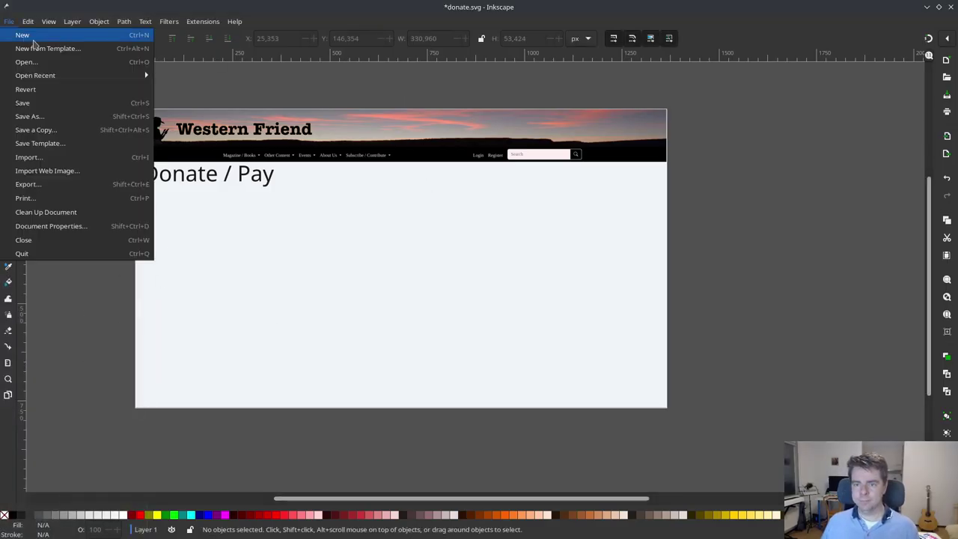
click(70, 158)
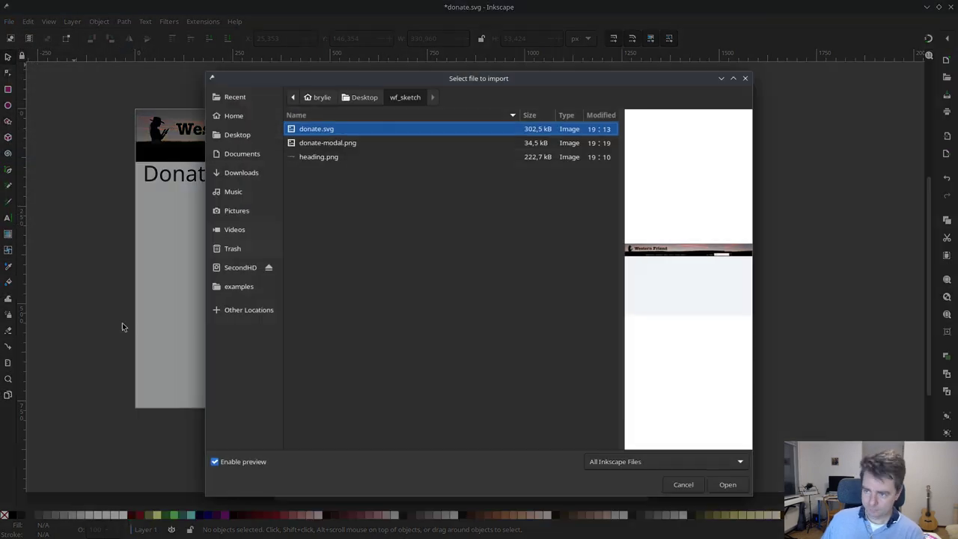
click(336, 143)
click(718, 484)
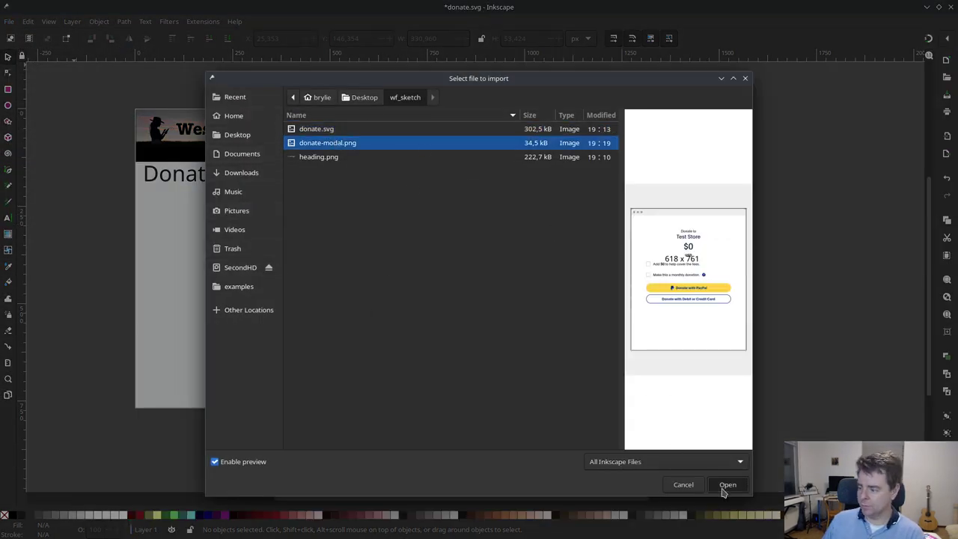
click(547, 331)
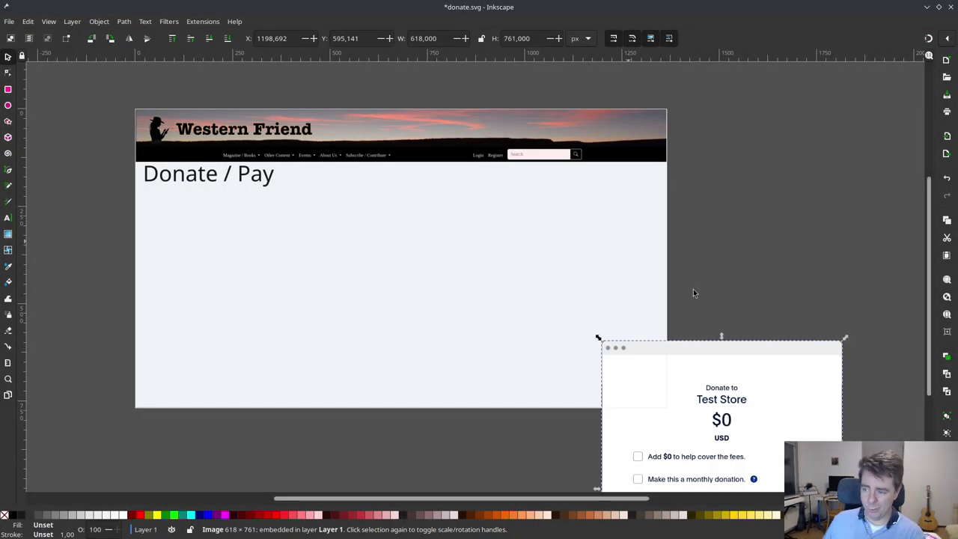
- Move the screenshot onto the page, scale it down proportionally, and place it beside the heading
drag(710, 344, 393, 129)
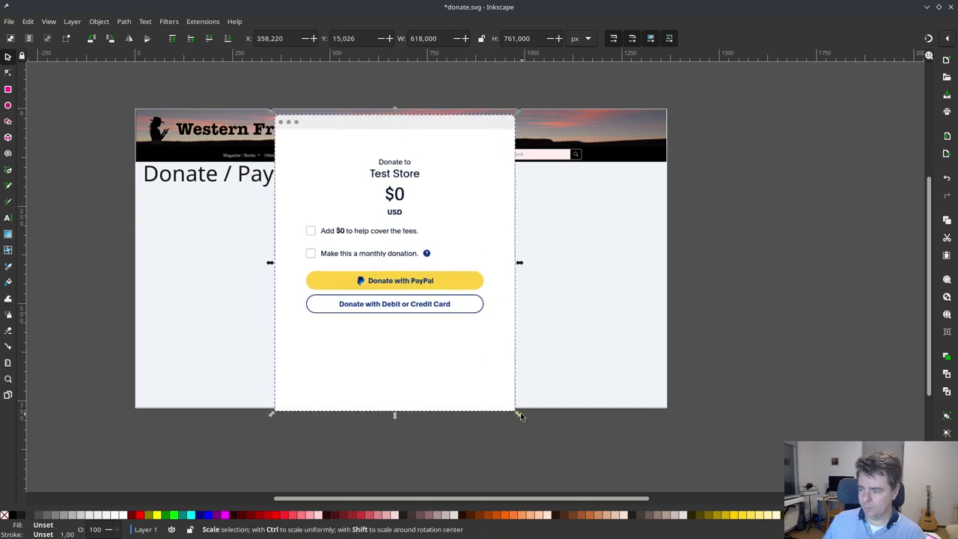
drag(514, 416, 449, 331)
drag(404, 186, 432, 231)
click(541, 285)
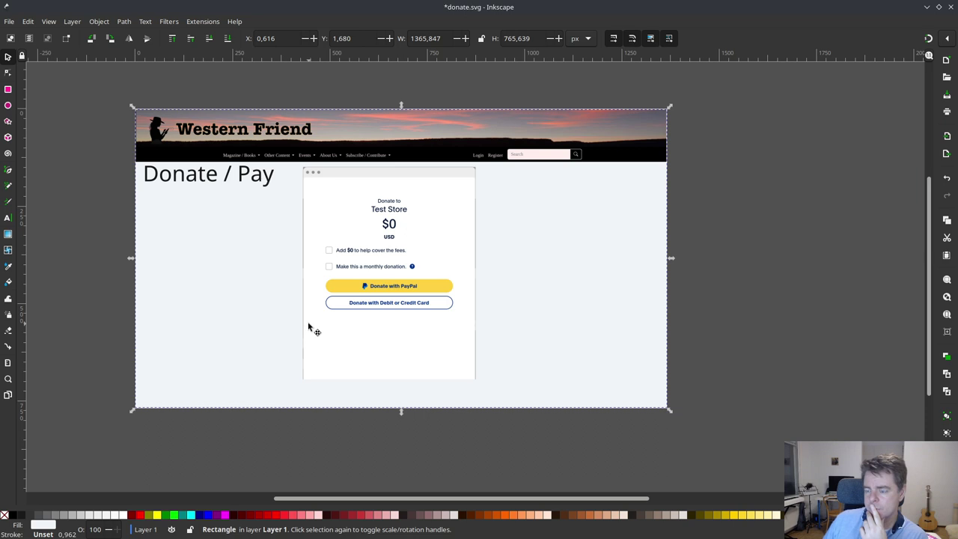
- Open the screenshot's Image Properties and nudge it to about X 439.3, Y 165.6 px
click(331, 218)
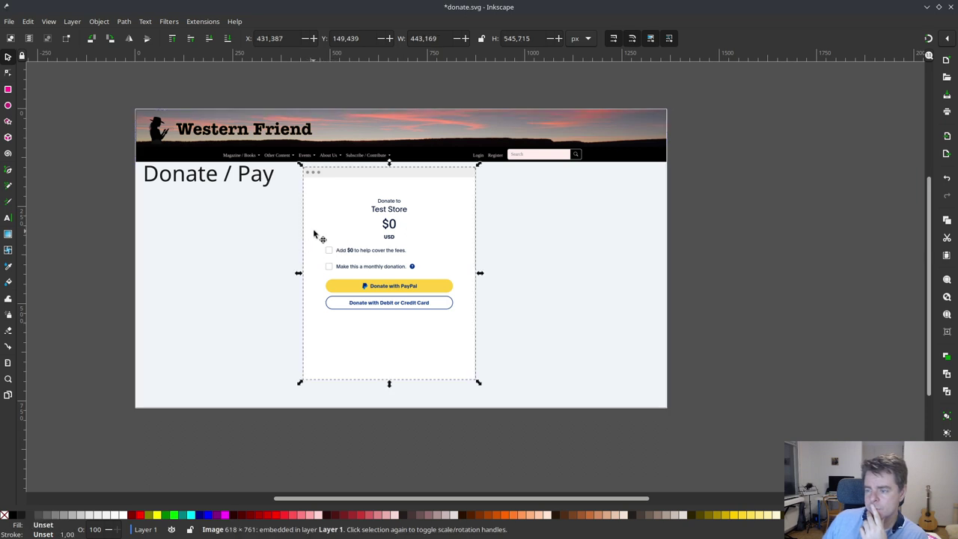
right_click(334, 219)
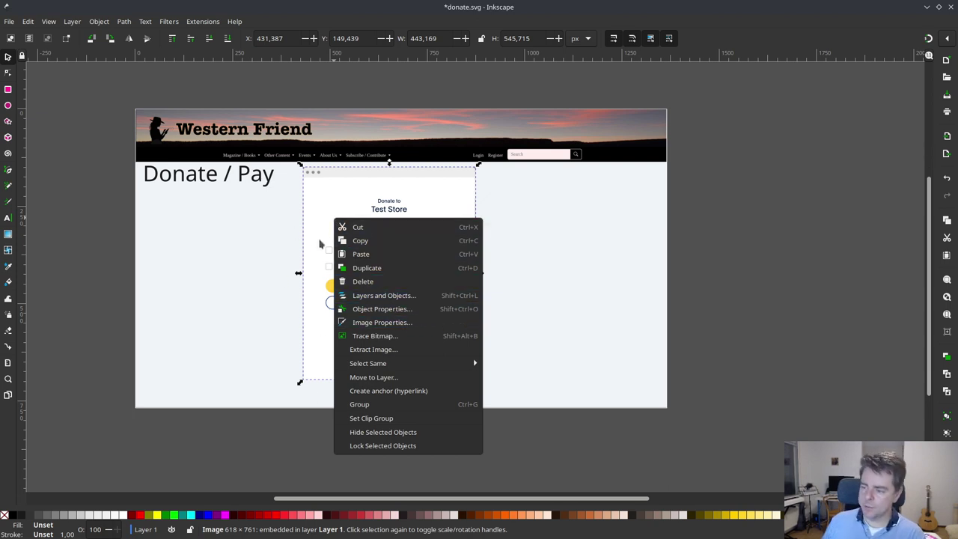
click(370, 322)
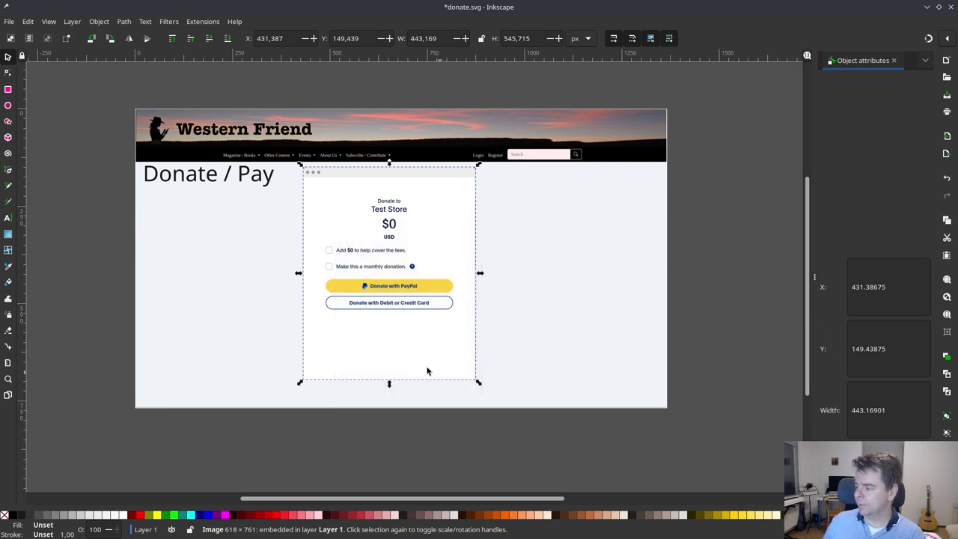
click(480, 361)
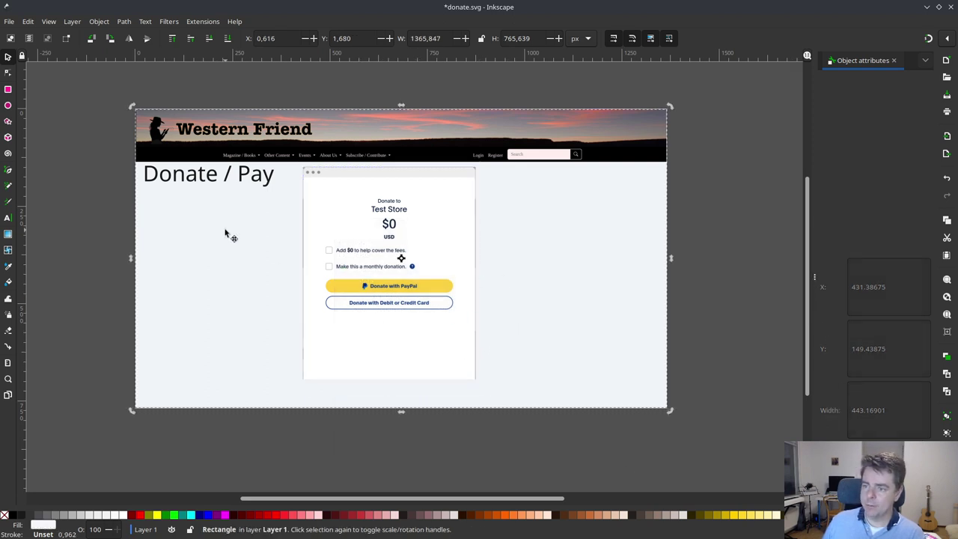
mouse_move(378, 201)
mouse_down()
mouse_move(407, 213)
mouse_move(382, 206)
mouse_up()
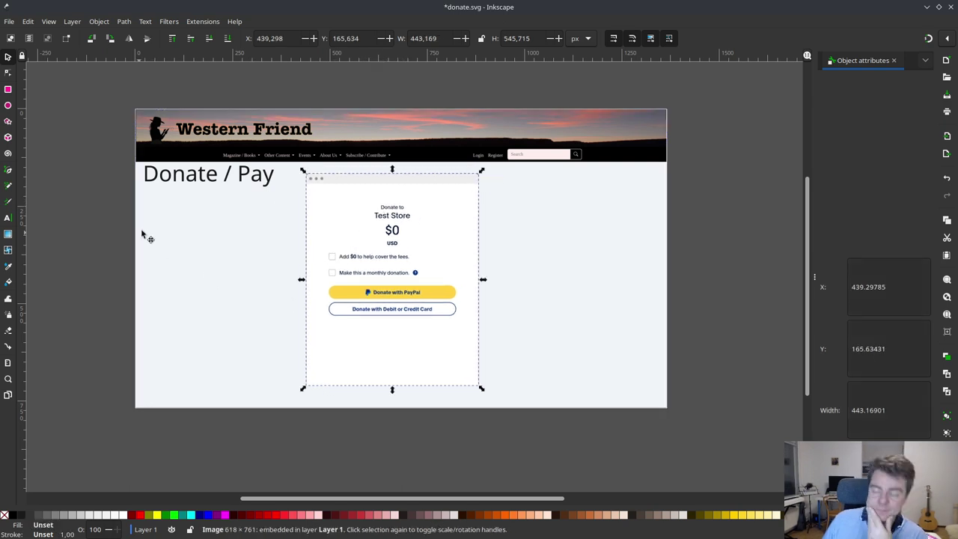
- Draw a 1369.5 × 769.7 px rectangle over the whole page and fill it solid black
click(8, 89)
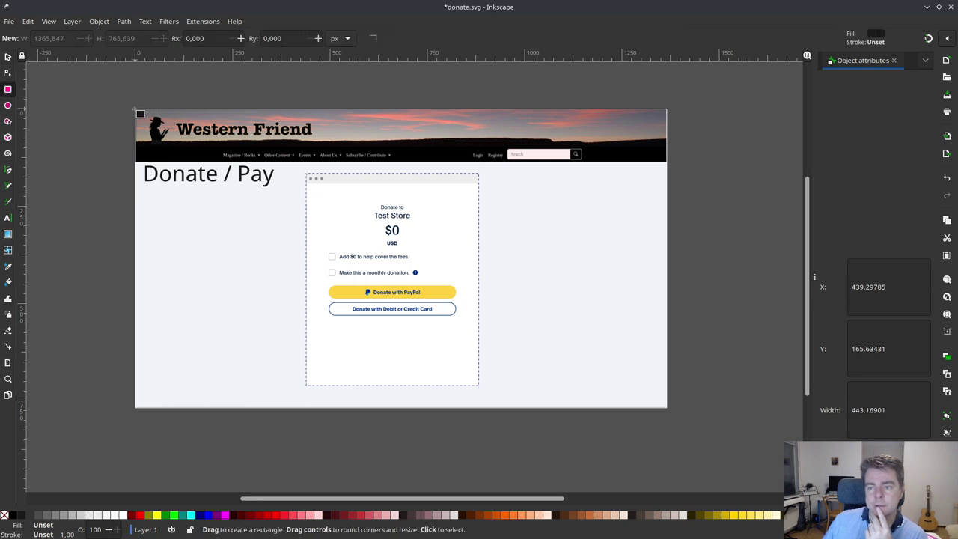
drag(136, 110, 673, 413)
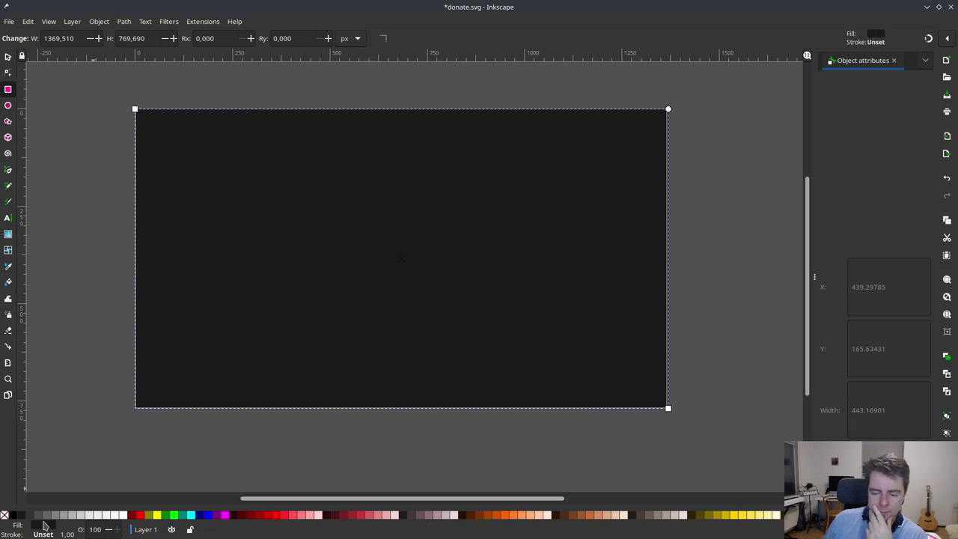
click(12, 516)
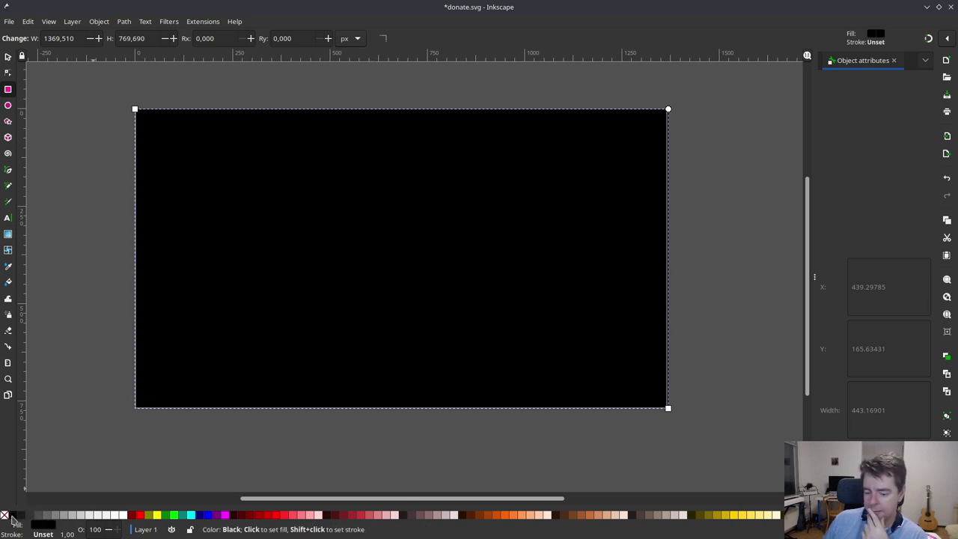
- Close the Object attributes panel from the dock's options list
click(927, 60)
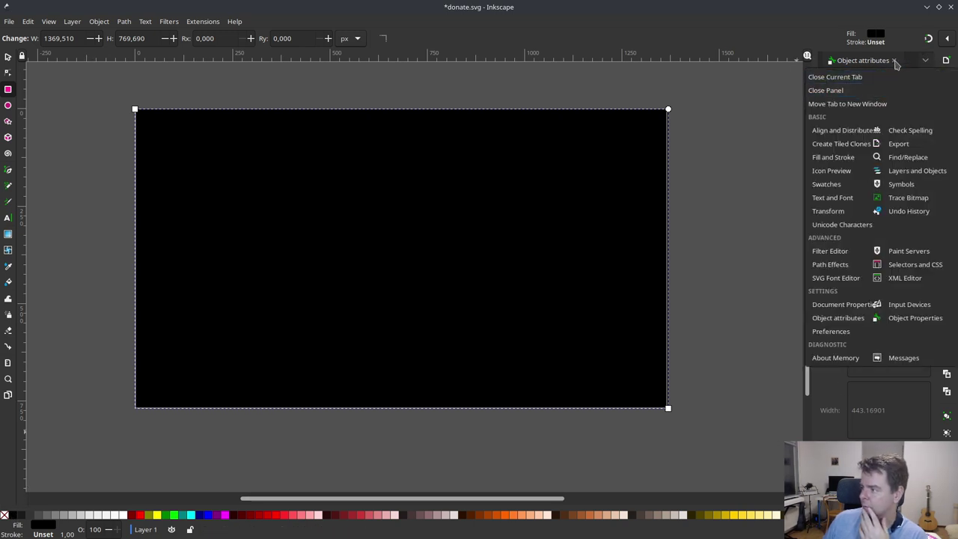
click(894, 60)
click(893, 61)
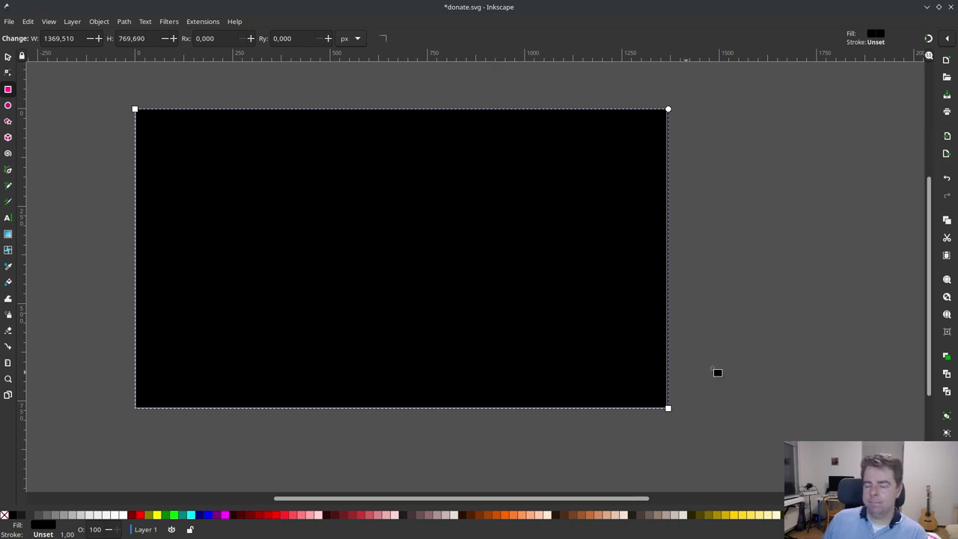
- Discard a stray new document and dock the Text and Font dialog (Ctrl+Shift+T) on its Text tab
click(946, 62)
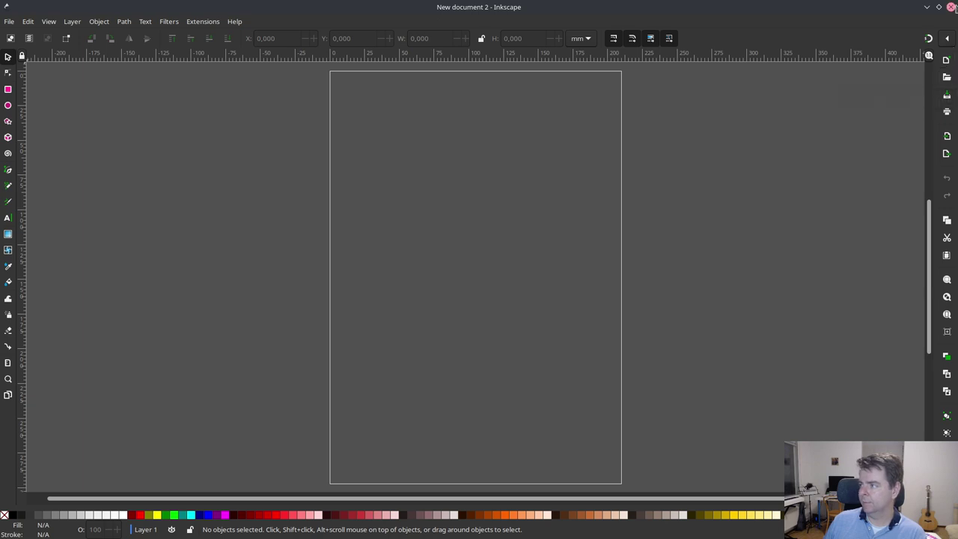
click(950, 7)
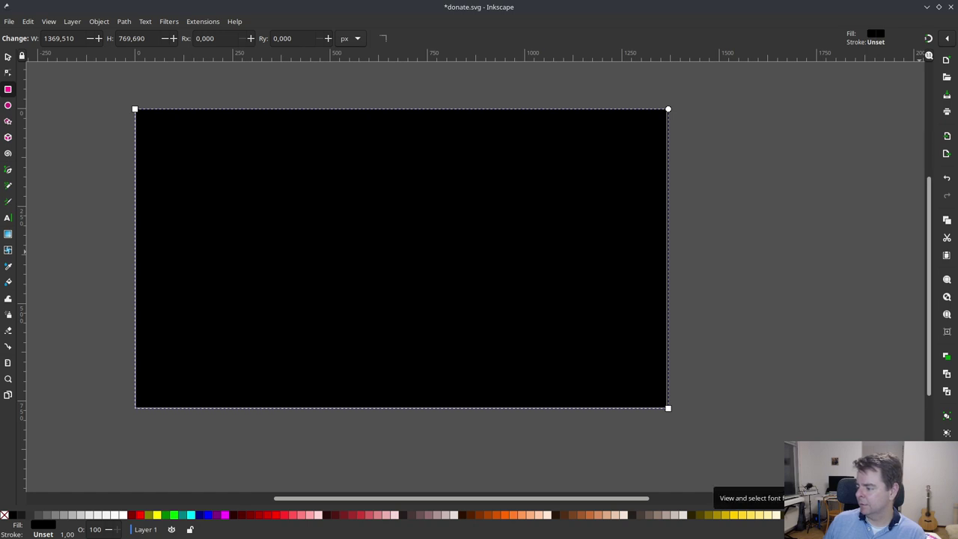
key(ctrl+shift+t)
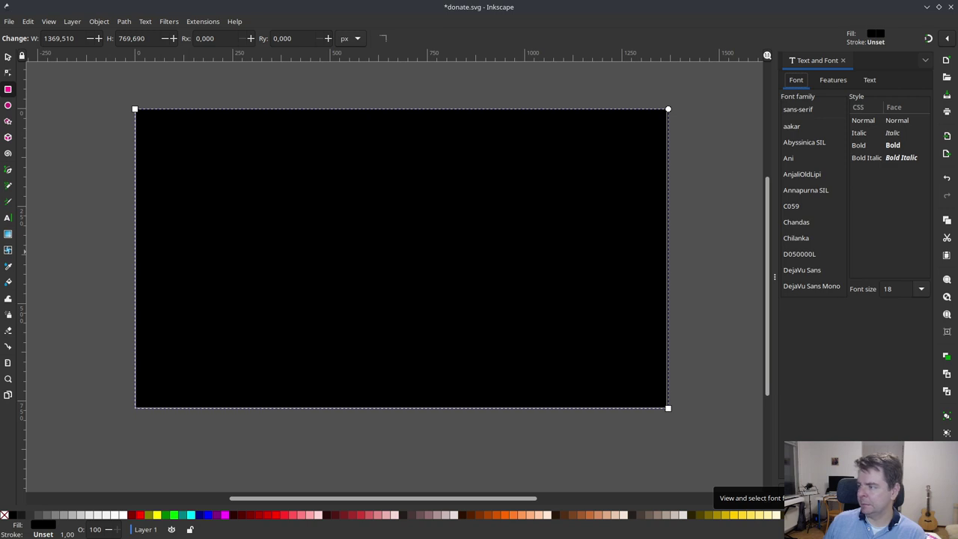
click(847, 84)
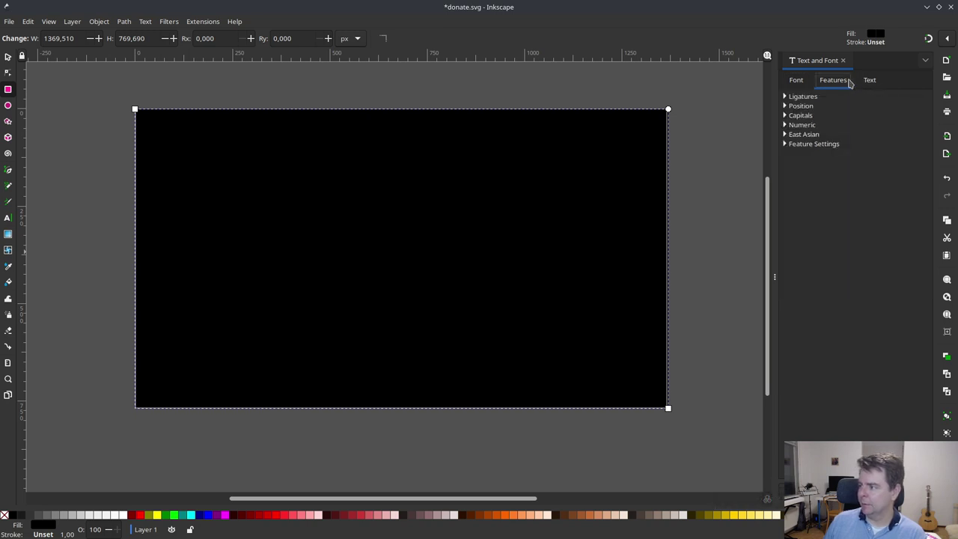
click(871, 82)
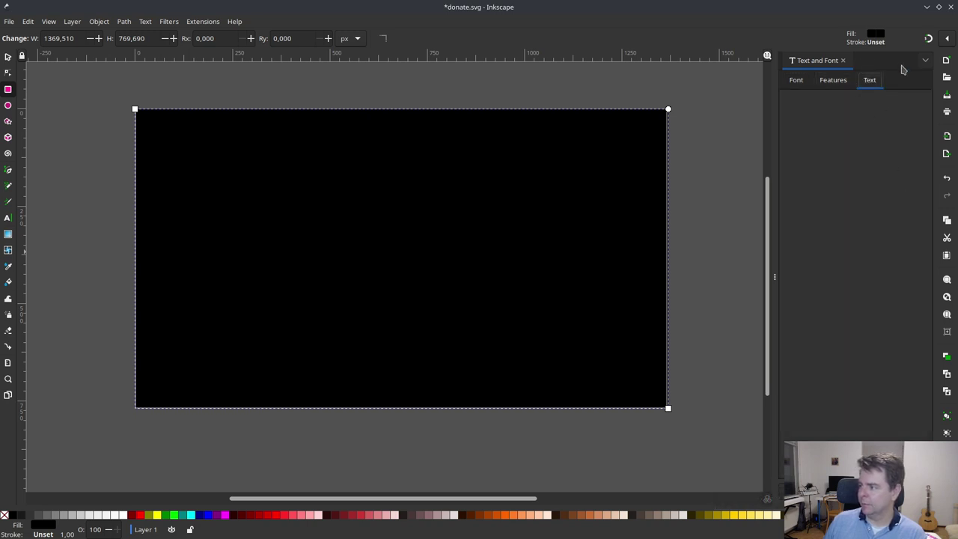
- Make the black rectangle semi-transparent with alpha 78 (000000c6)
click(842, 61)
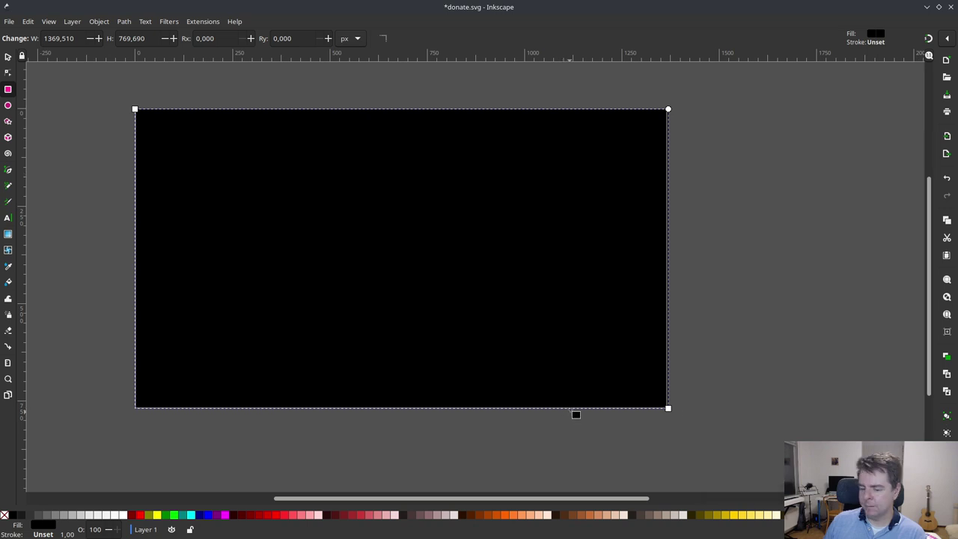
click(41, 528)
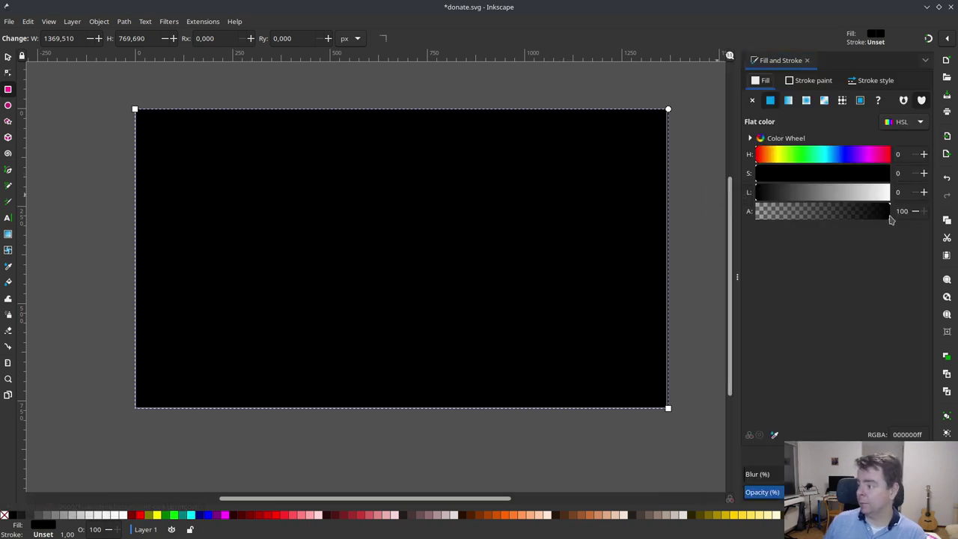
drag(890, 217, 860, 216)
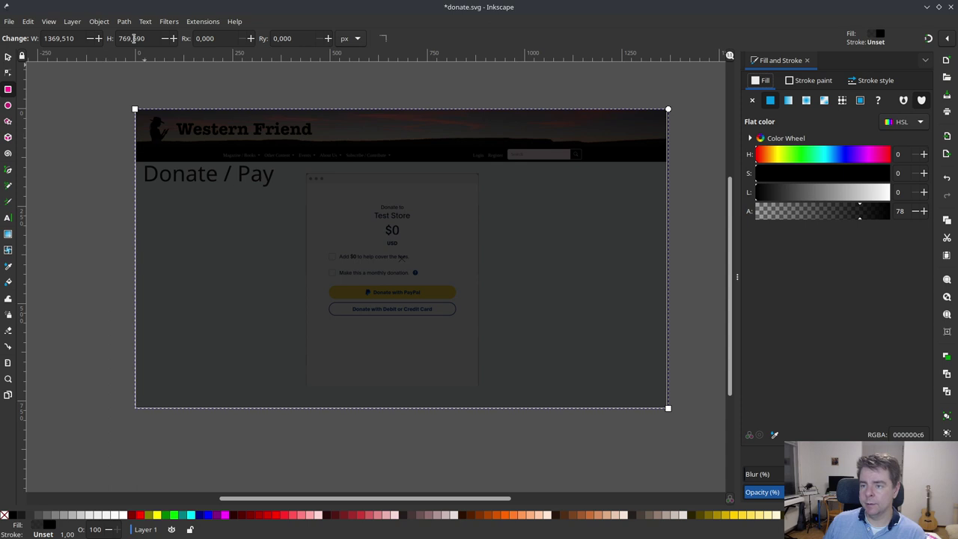
- Lower the dark overlay beneath the donation card so the card stands out
click(99, 21)
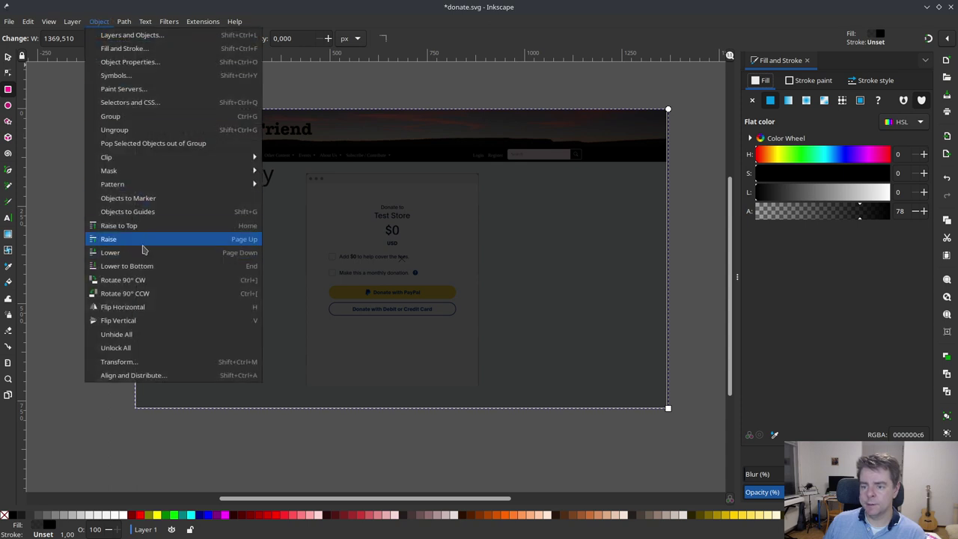
click(143, 252)
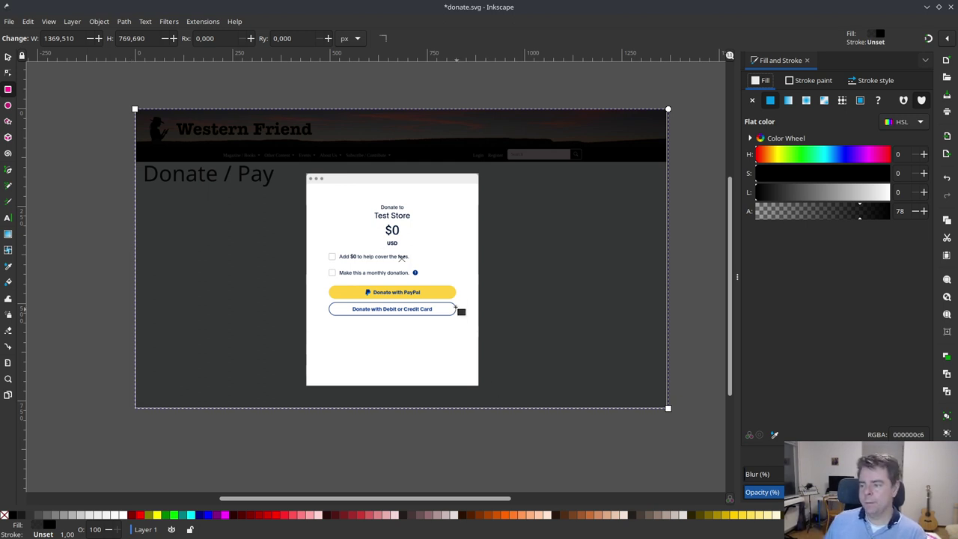
click(7, 57)
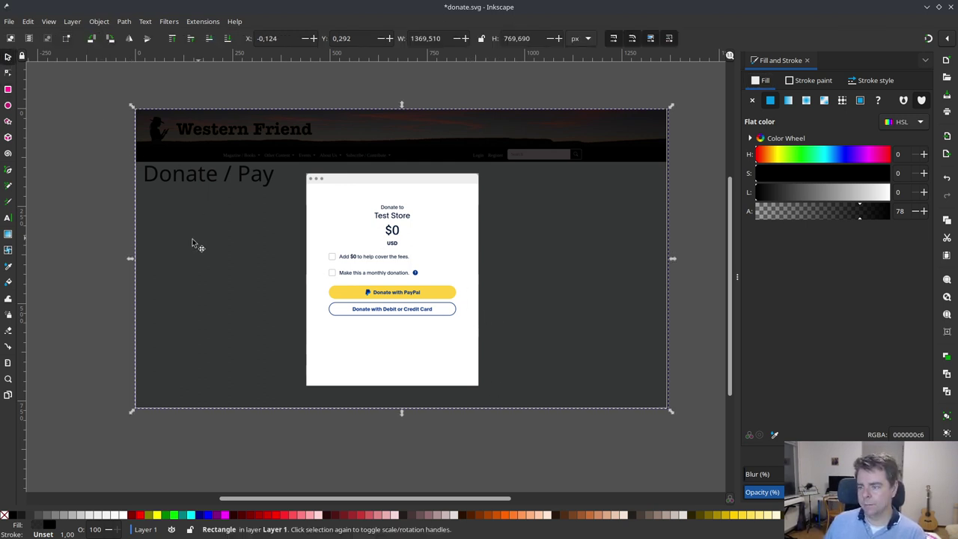
- Cover 'Test Store' with a solid white 113.6 × 25.6 px rectangle at alpha 100
click(50, 265)
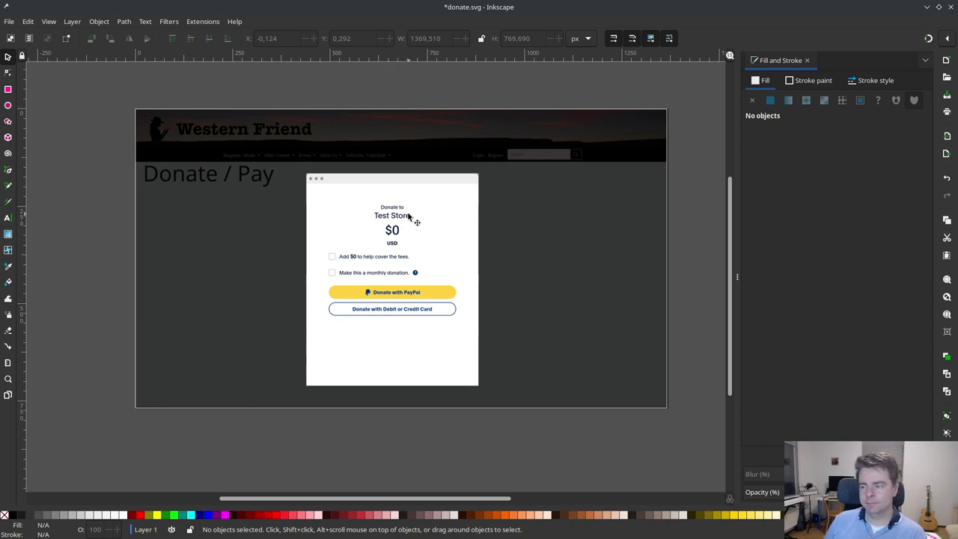
click(7, 89)
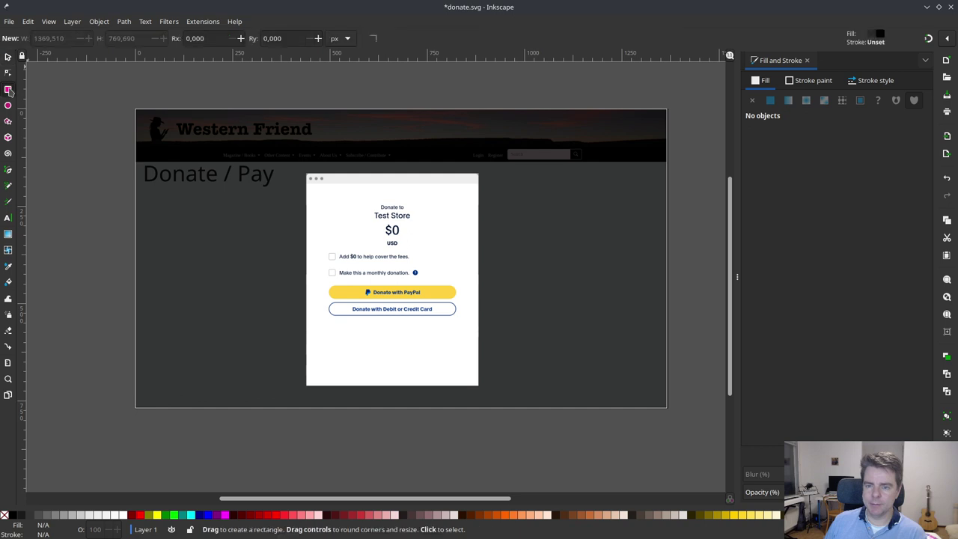
drag(369, 210, 415, 221)
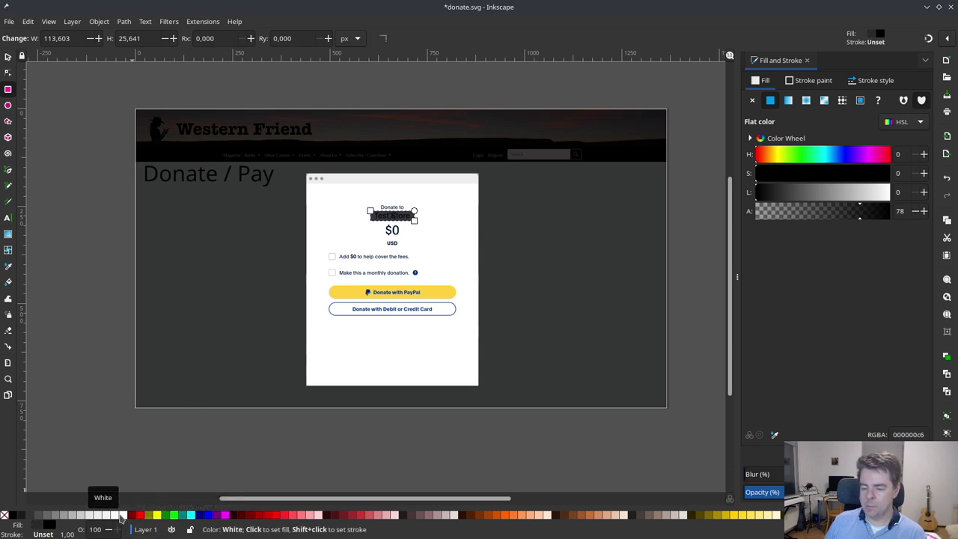
click(122, 516)
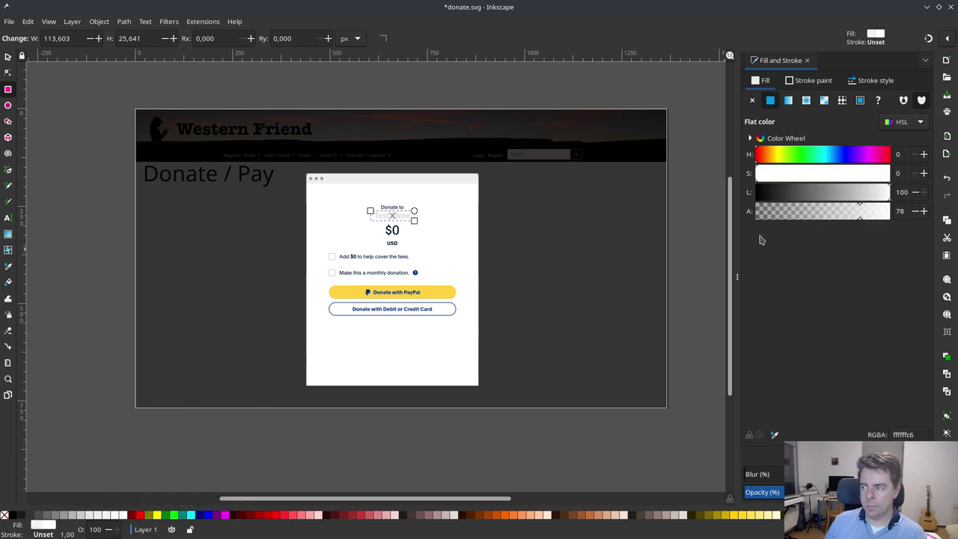
drag(860, 216, 886, 219)
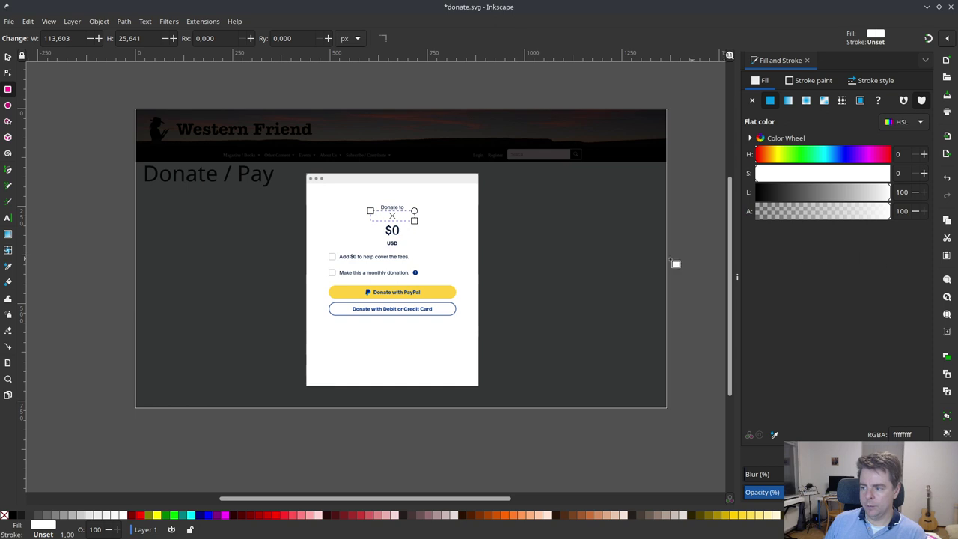
click(8, 57)
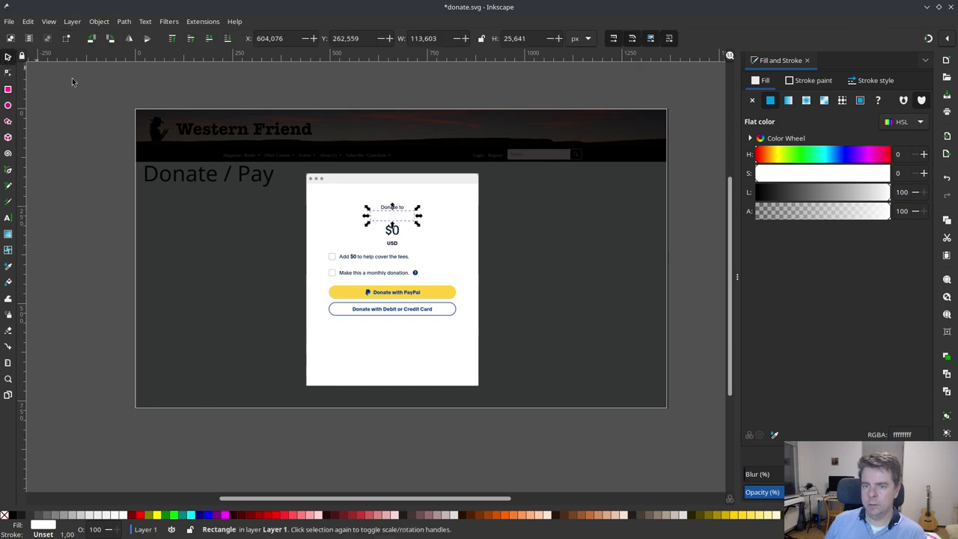
- Add a dark grey 'Western Friend' text object near the top of the card
click(339, 227)
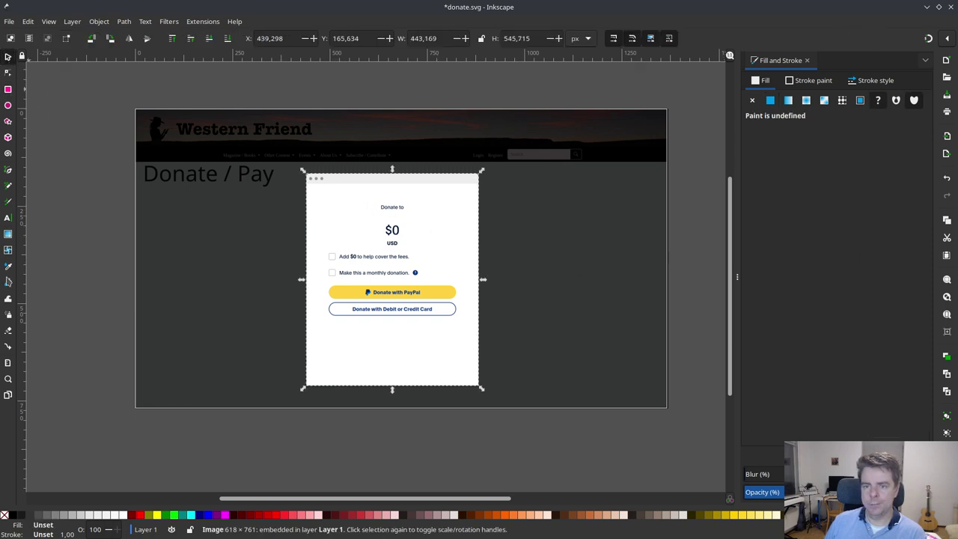
click(8, 219)
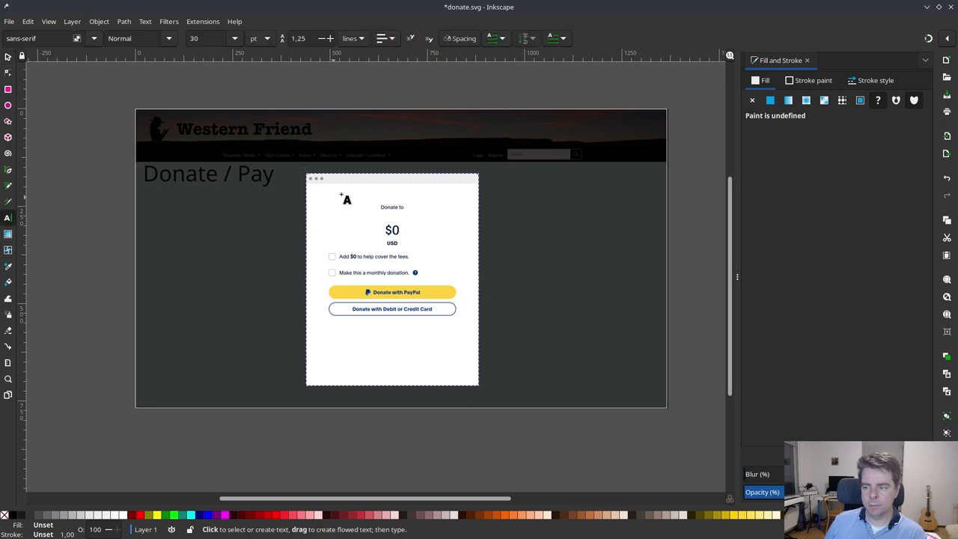
click(354, 180)
text(Donate to)
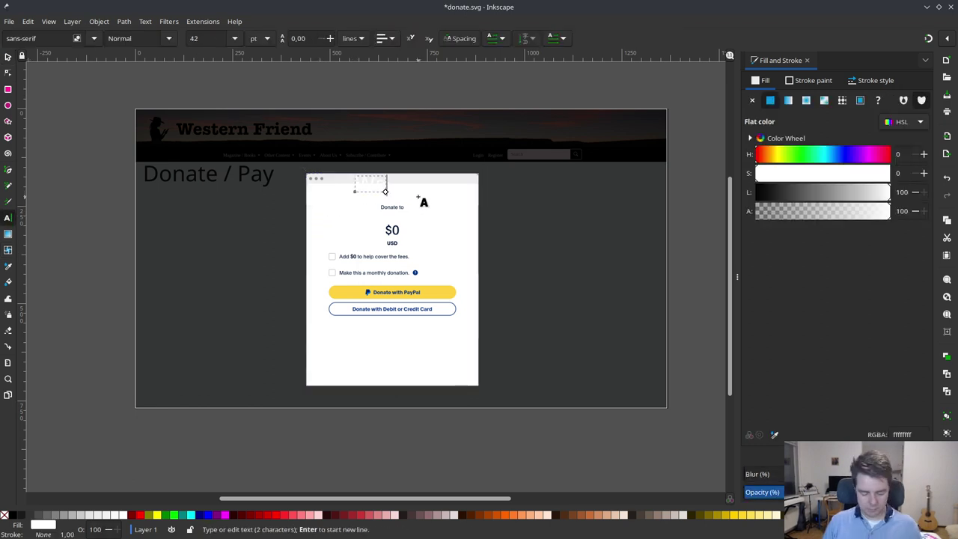
text(riend)
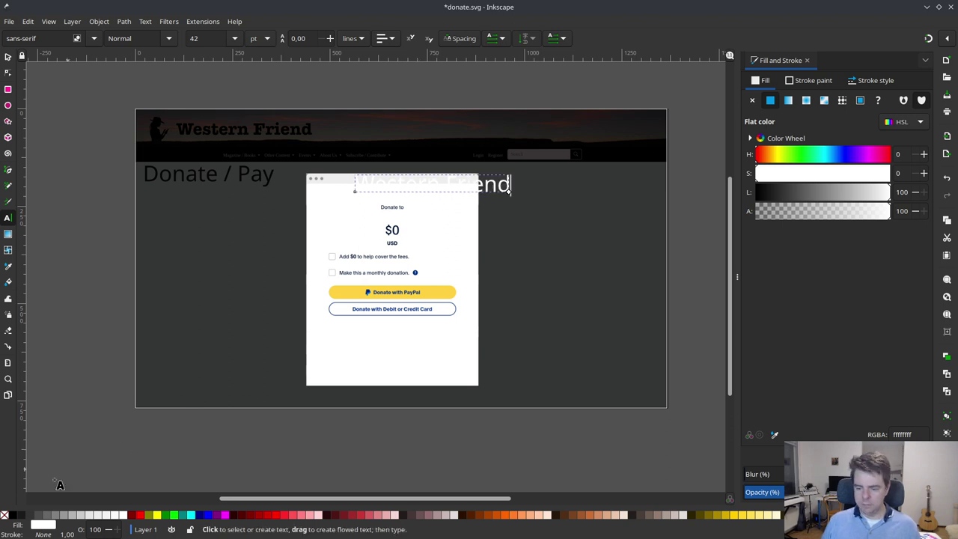
click(21, 515)
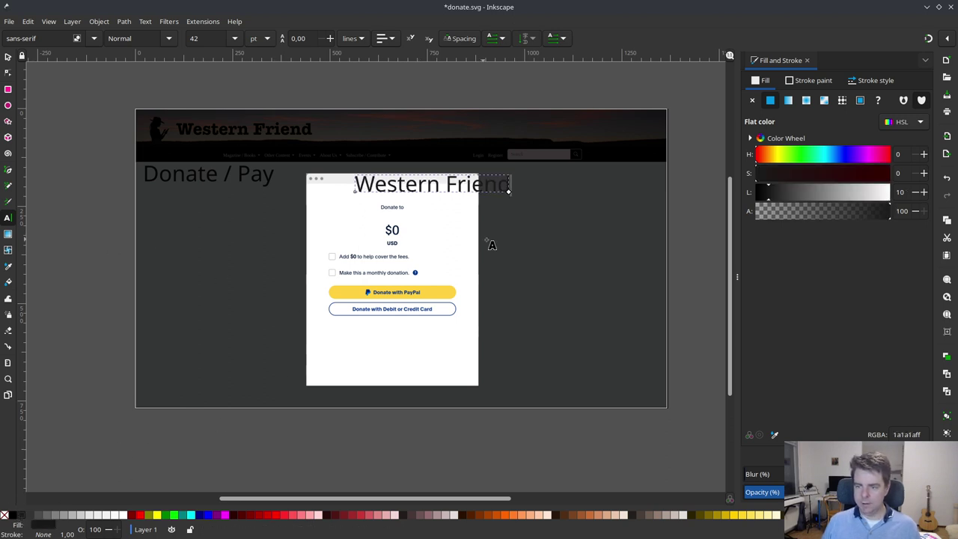
- Set the Western Friend text size to 20 pt
double_click(207, 38)
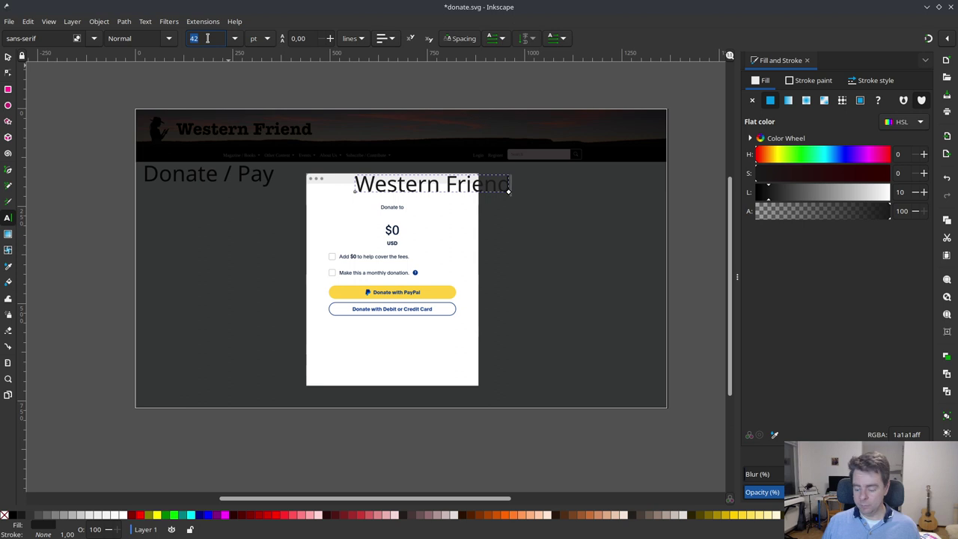
text(14)
key(Return)
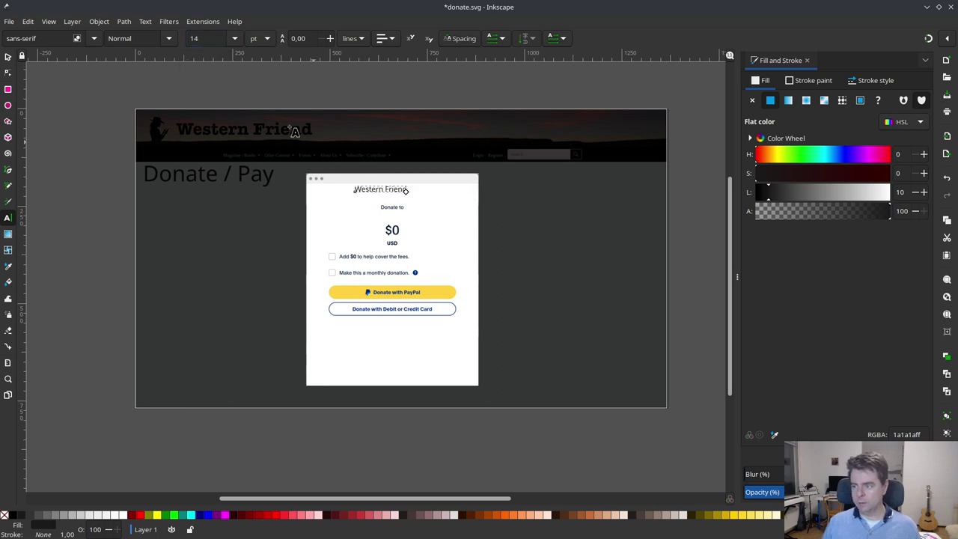
double_click(209, 38)
text(20)
key(Return)
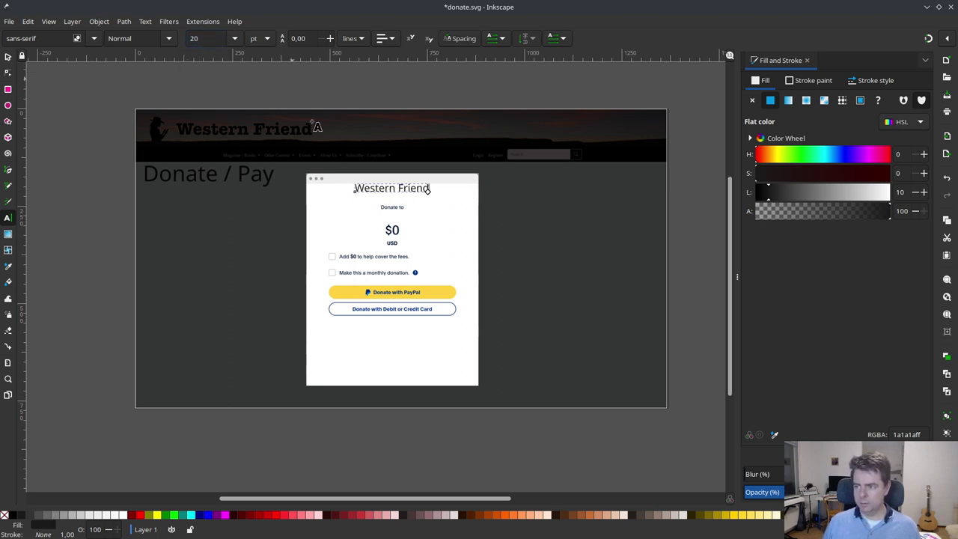
- Move 'Western Friend' just below 'Donate to' where Test Store was
click(7, 58)
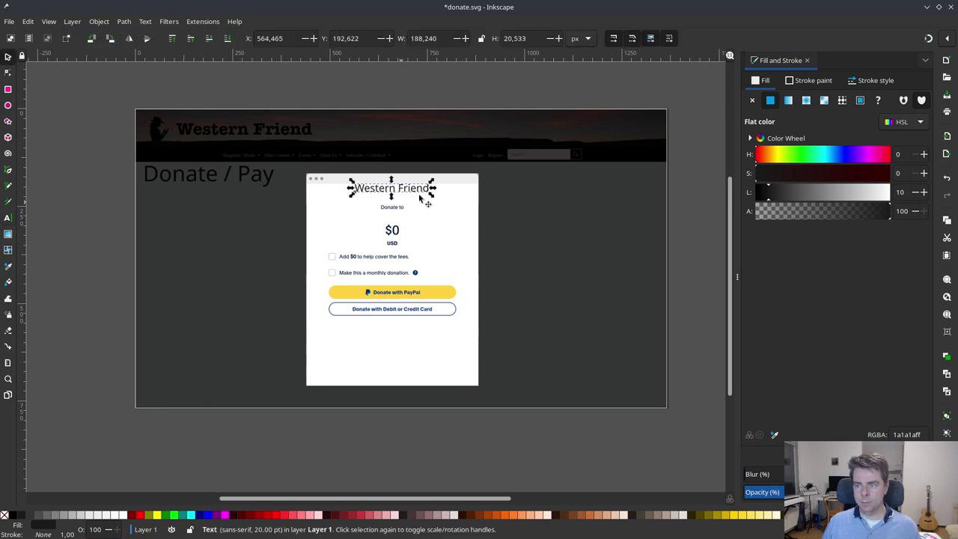
drag(427, 192, 427, 226)
click(498, 253)
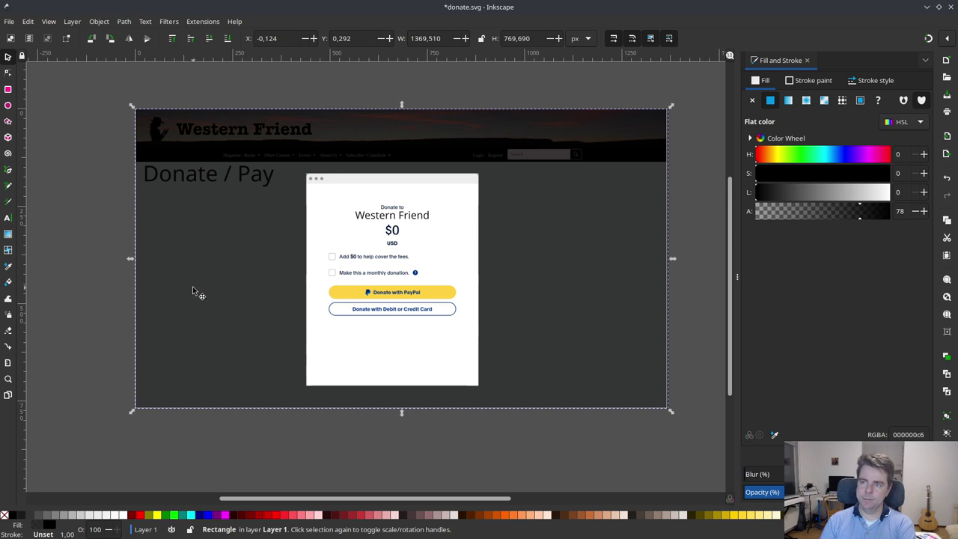
- Save the donate mockup, save a copy as subscribe.svg, and delete the dark overlay
key(ctrl+s)
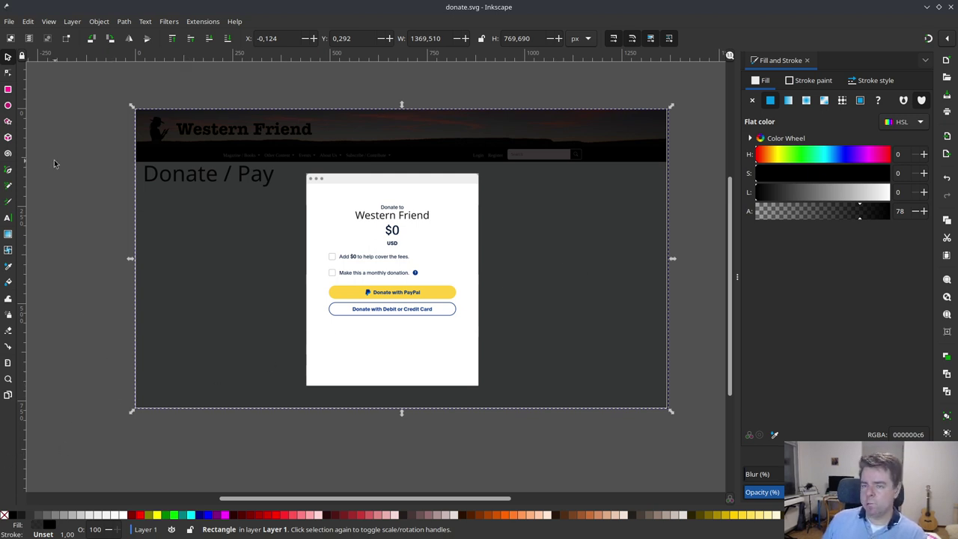
click(8, 22)
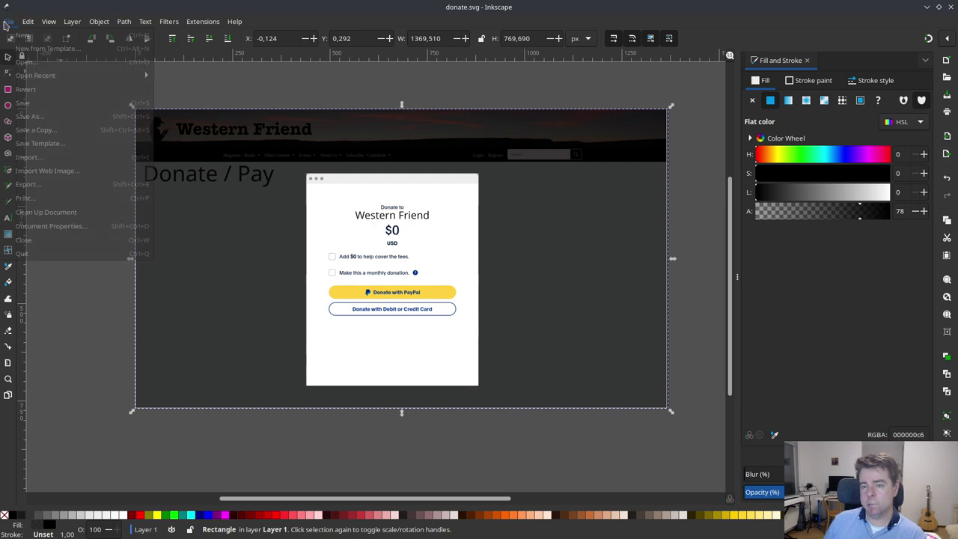
click(64, 131)
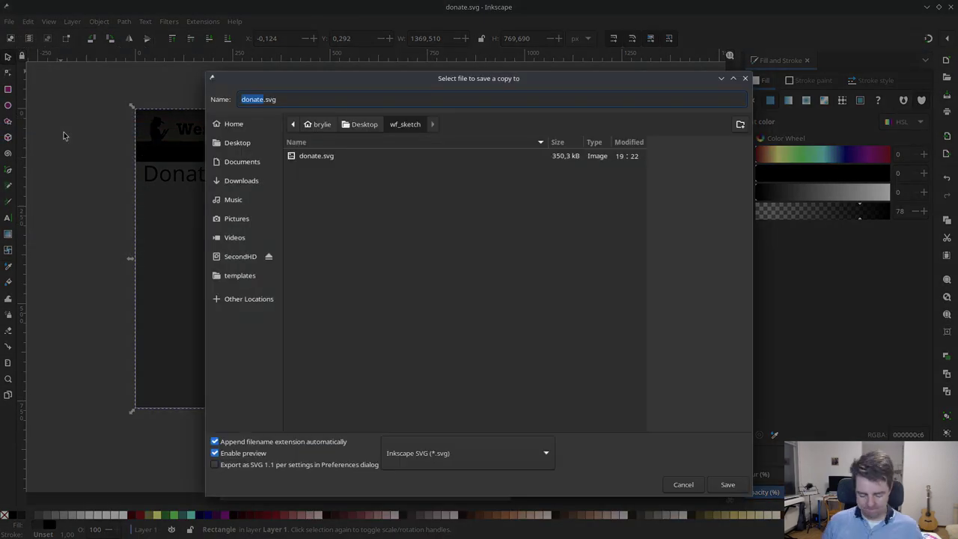
text(subscribe)
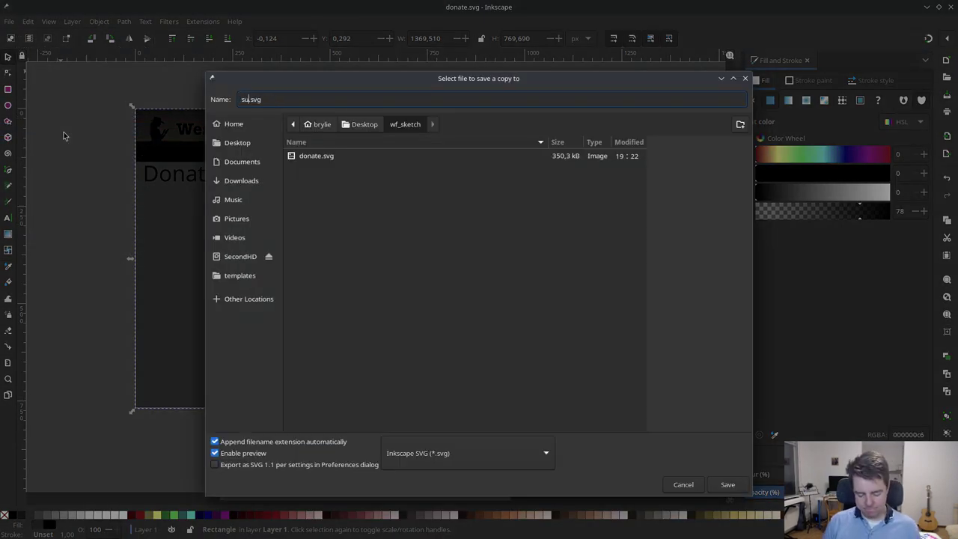
key(Return)
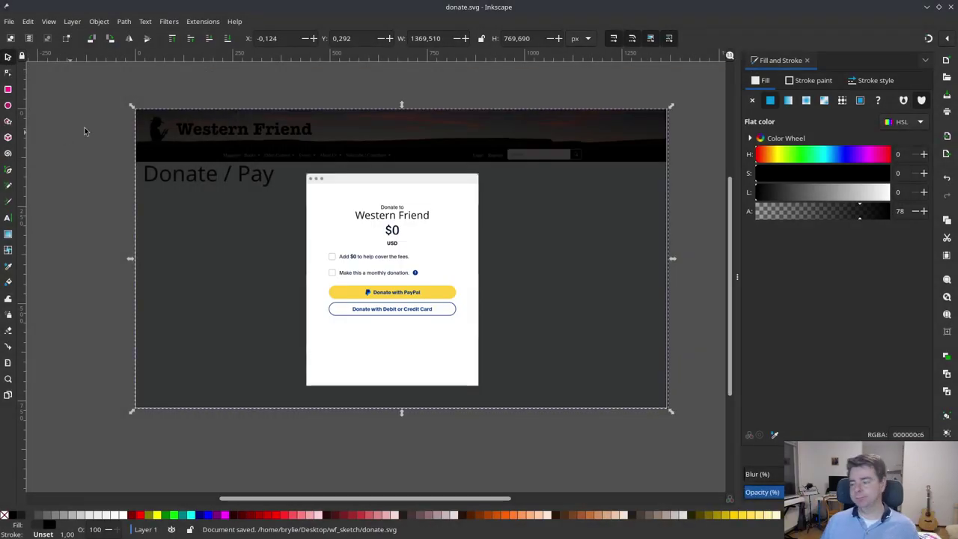
click(288, 273)
key(Delete)
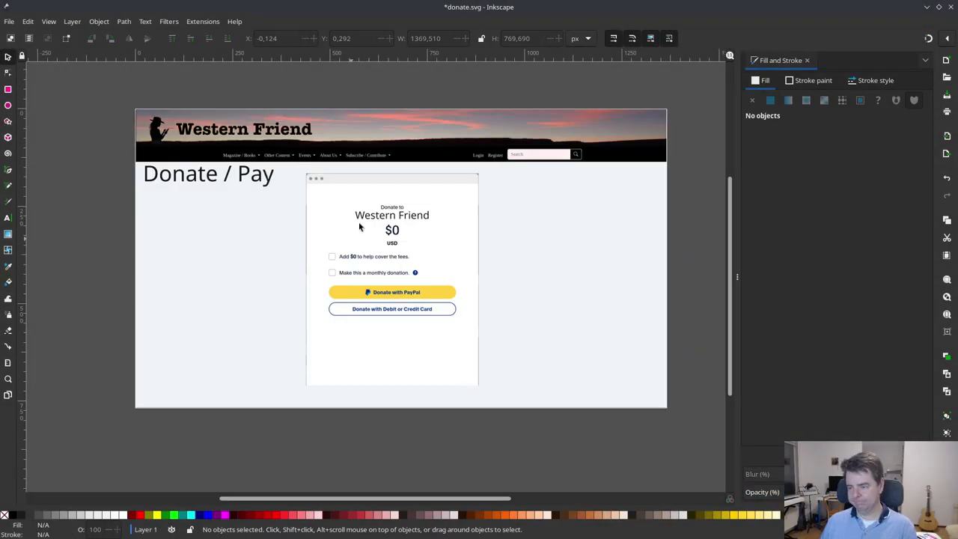
- Delete the donation popup and change the 'Donate / Pay' heading to 'Subscribe'
click(374, 196)
key(Delete)
double_click(238, 180)
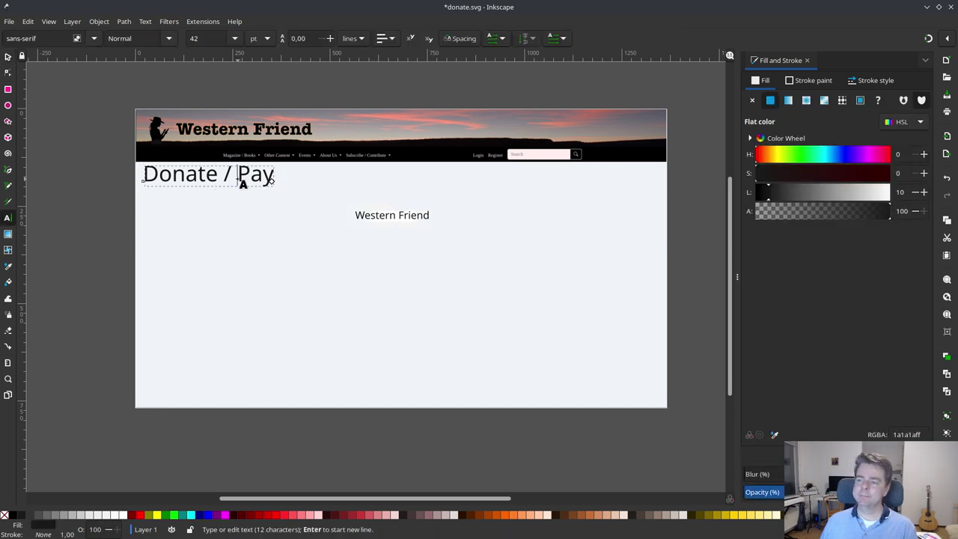
triple_click(239, 177)
text(Subscribe)
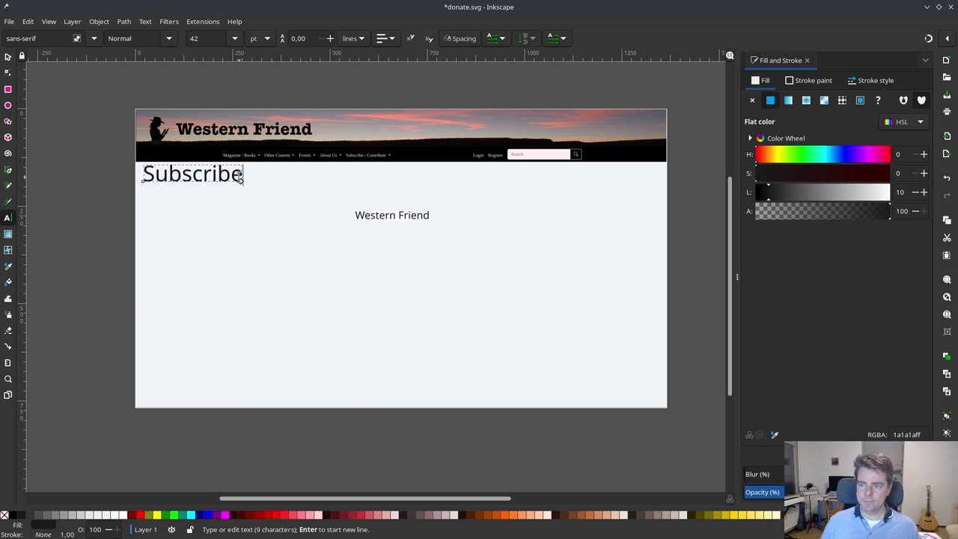
key(Escape)
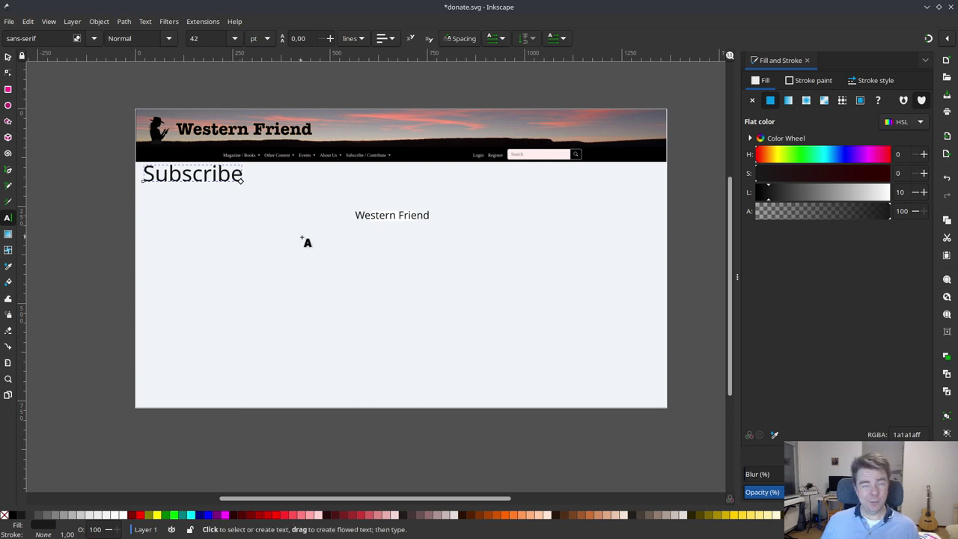
- Remove the leftover Western Friend text and white rectangle, then save the document
click(8, 59)
click(385, 218)
key(Delete)
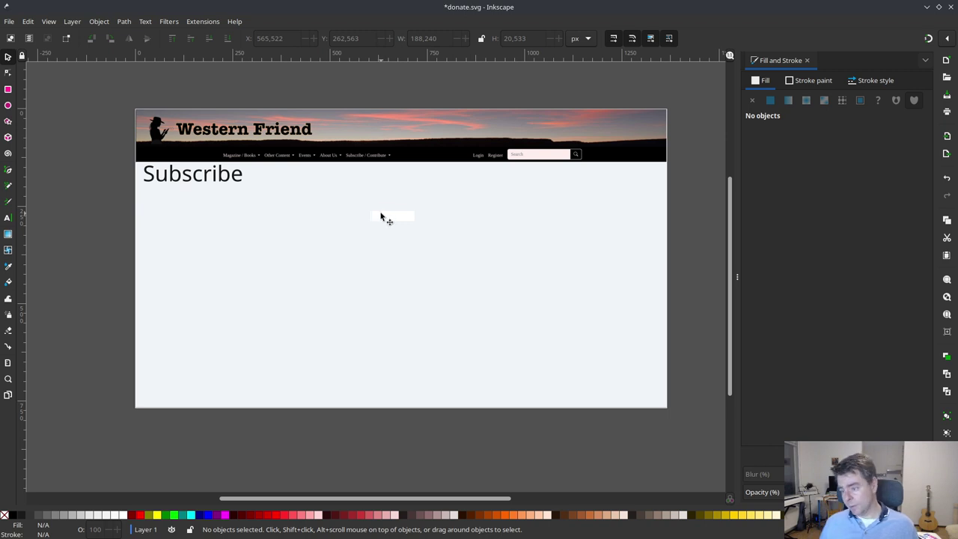
click(381, 217)
key(Delete)
key(ctrl)
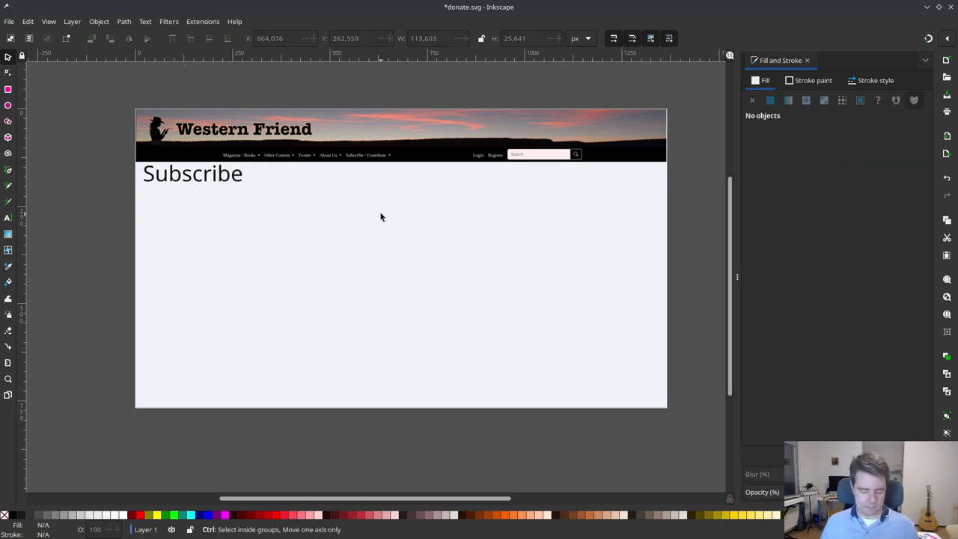
key(ctrl+s)
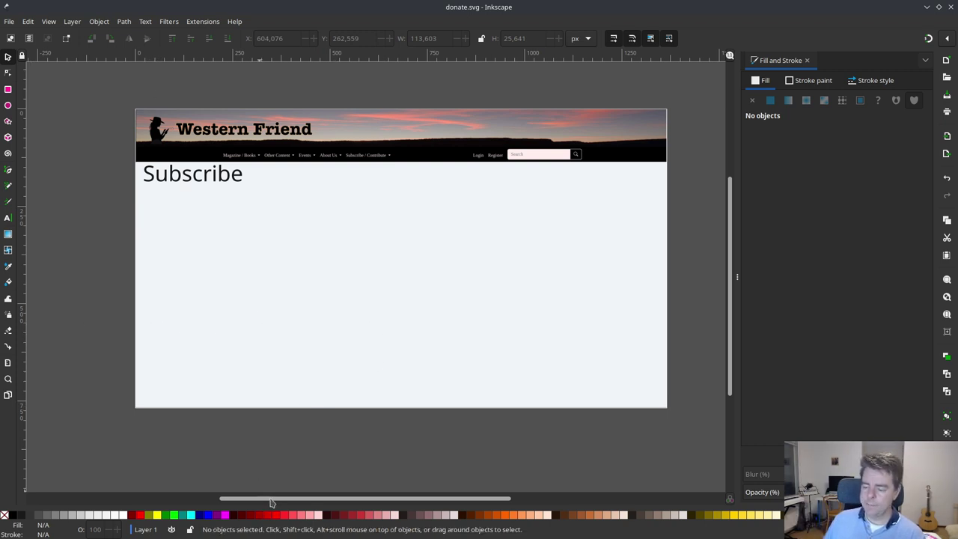
drag(272, 503, 270, 503)
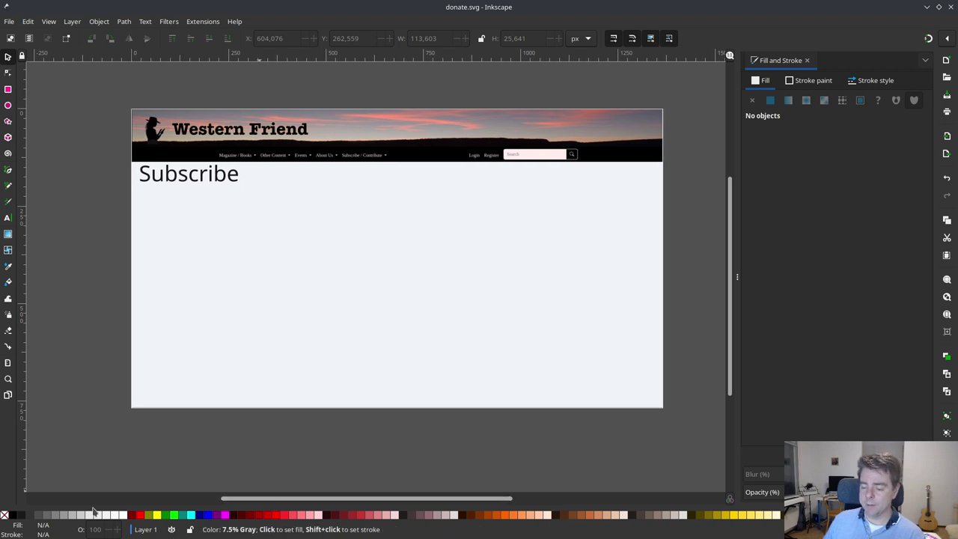
key(alt+Tab)
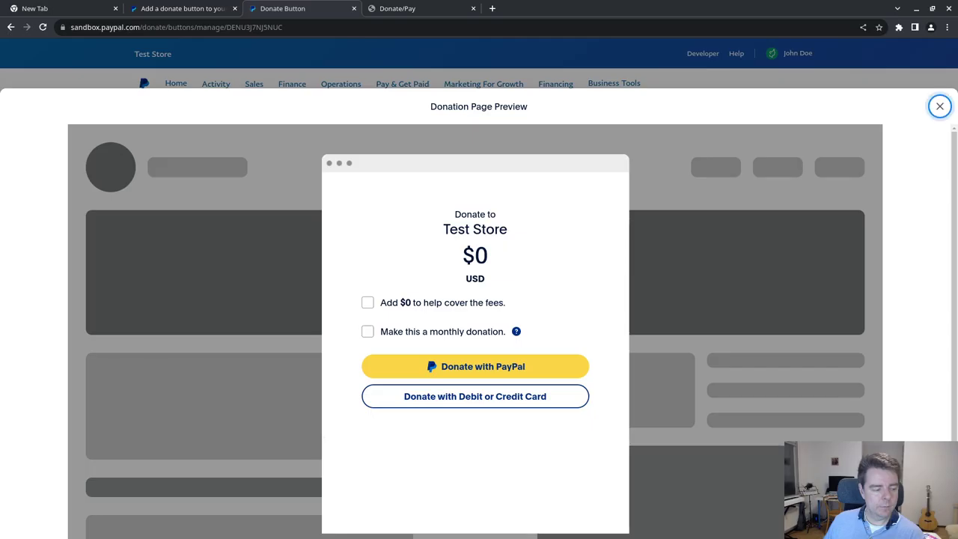
- Open a new Chrome tab and enter 'paypal sub' in the address bar
click(411, 11)
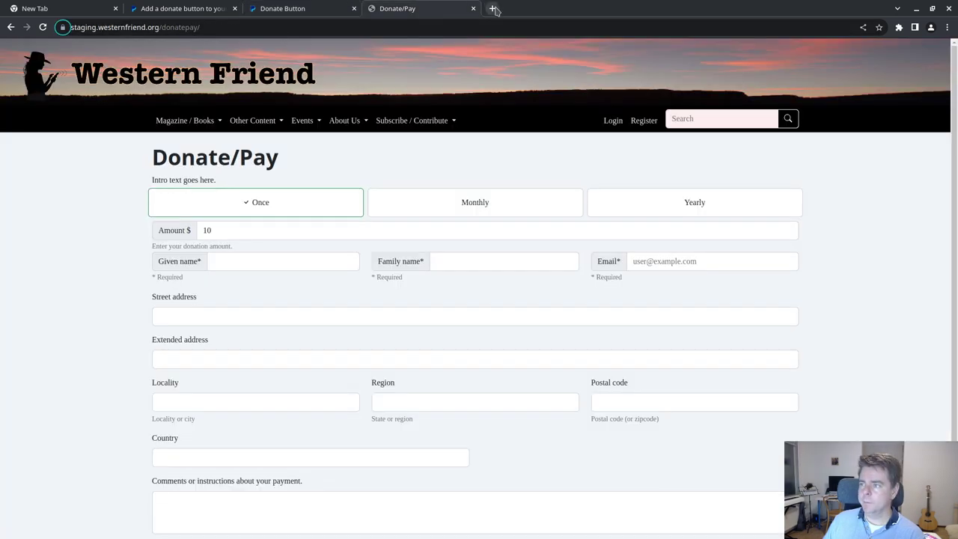
click(491, 8)
text(paypal sub)
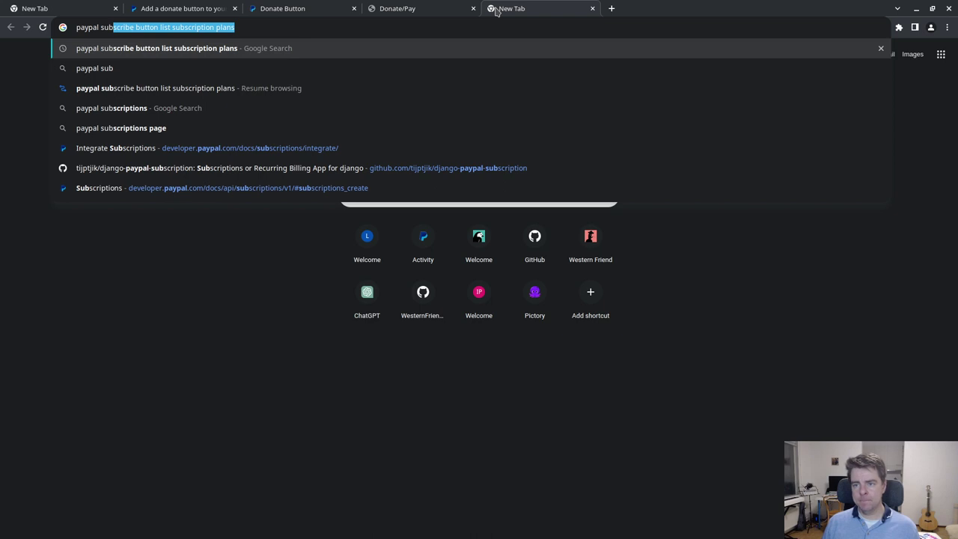
- Search 'paypal subscribe button' and check the Subscribe sample HTML code page
text(scribe button)
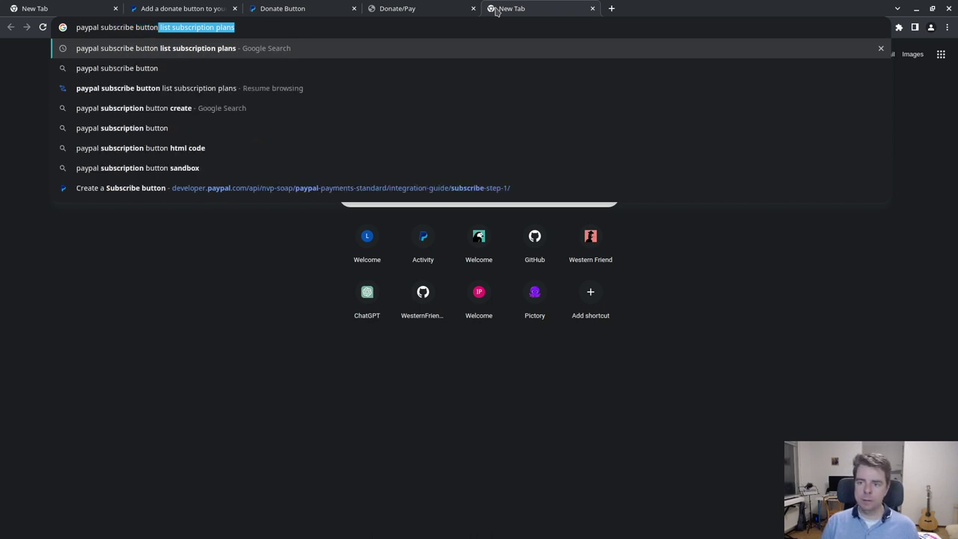
key(BackSpace)
key(Return)
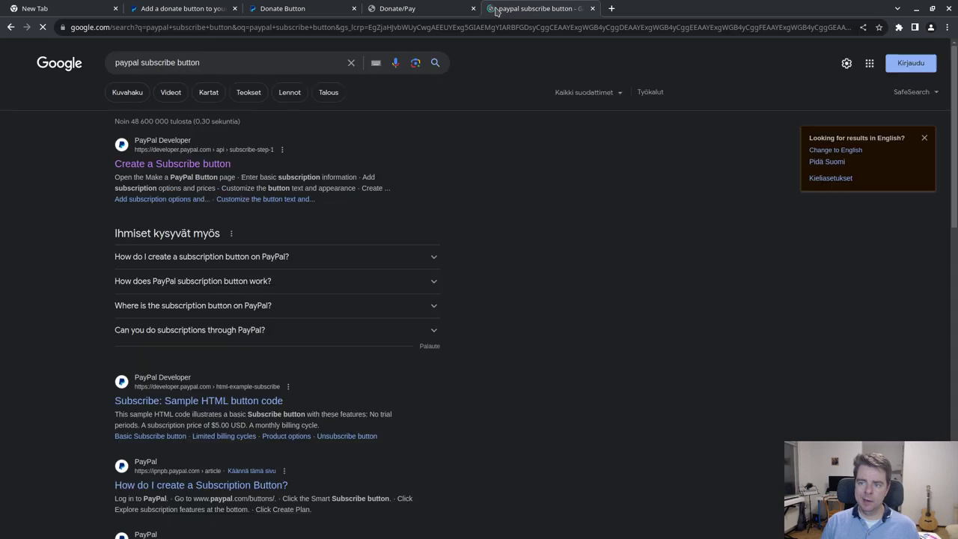
scroll(75, 359, down, 2)
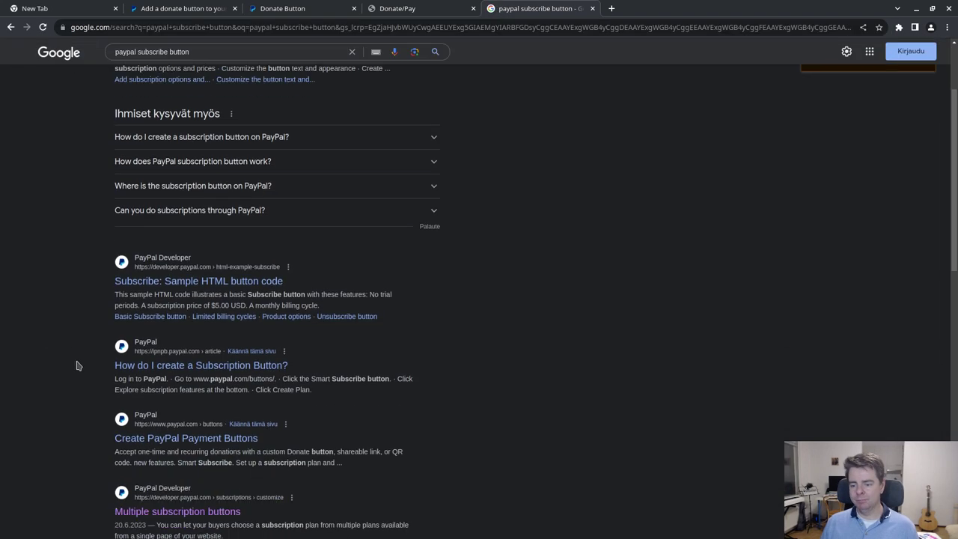
click(205, 282)
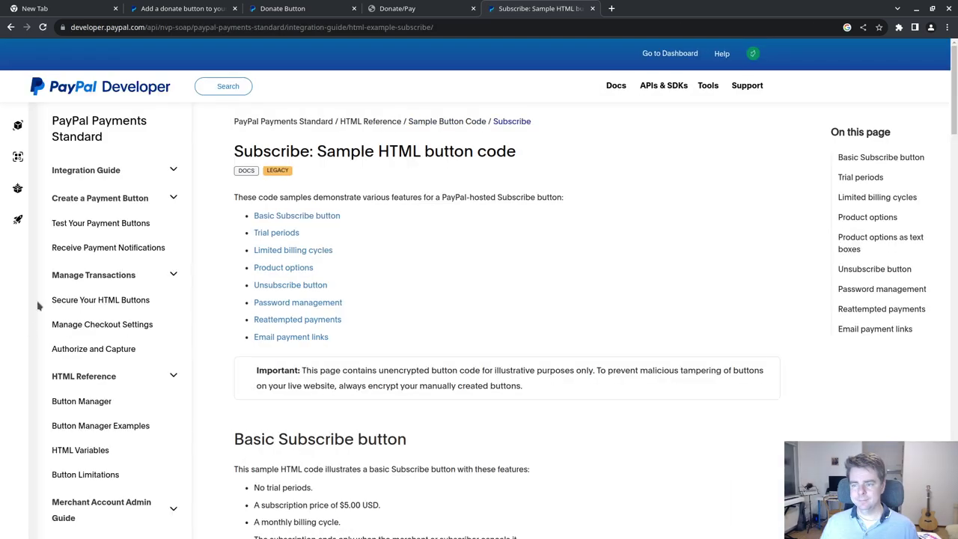
key(alt+Left)
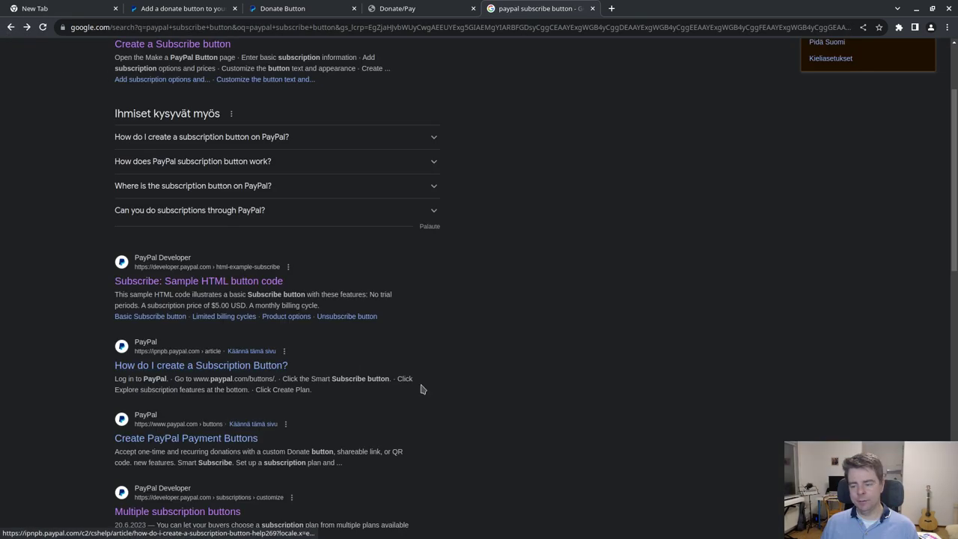
- Open Create PayPal Payment Buttons and choose Smart Subscribe, reaching PayPal sign-in
scroll(416, 378, down, 3)
click(172, 265)
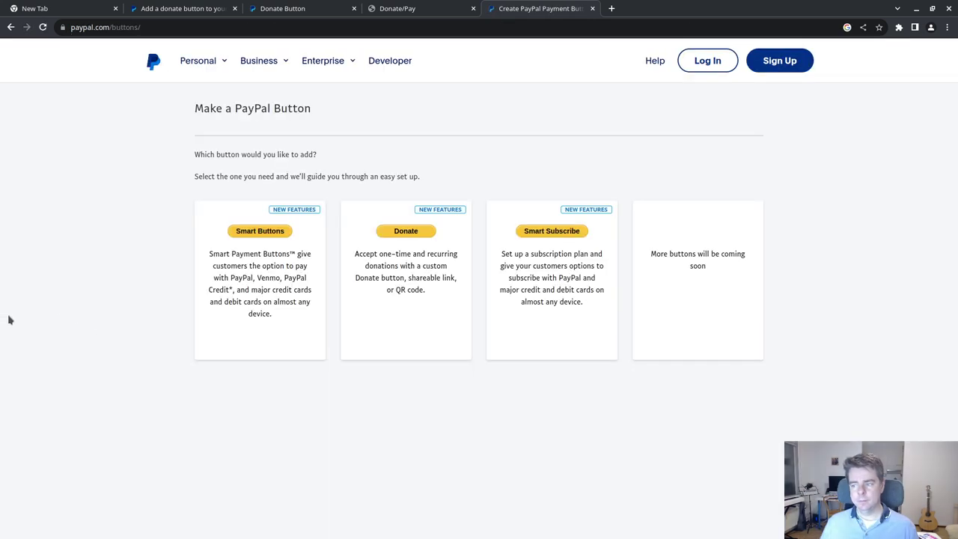
click(562, 236)
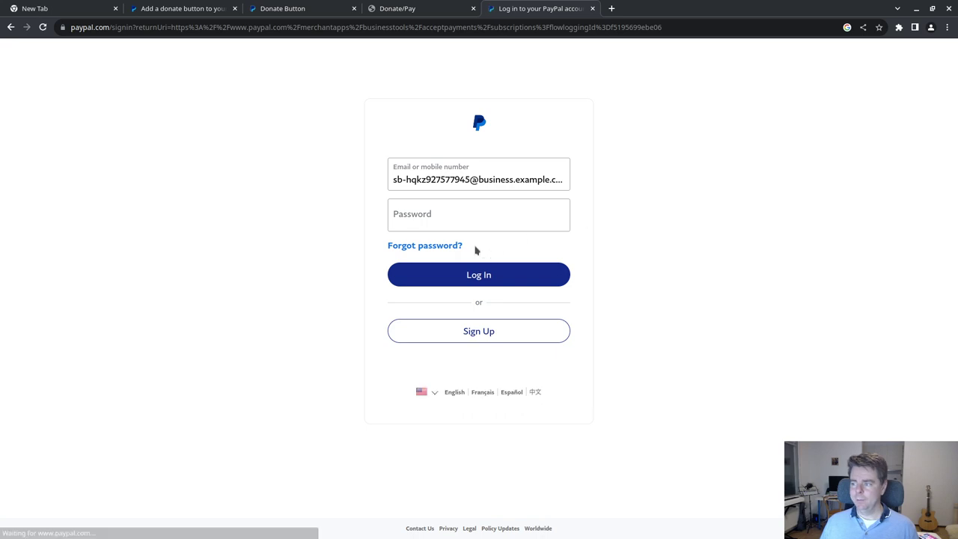
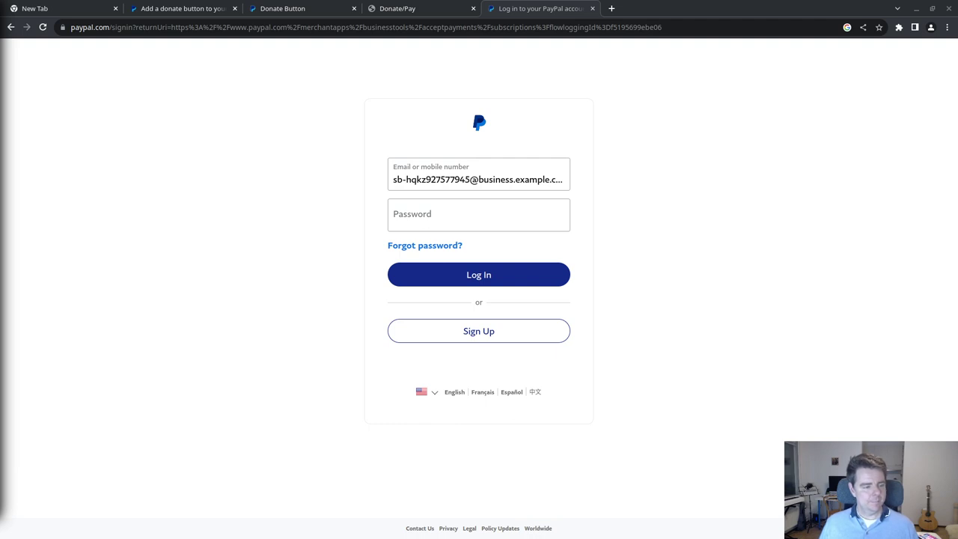
- Paste the account password and attempt the sandbox sign-in twice
click(472, 219)
key(ctrl+v)
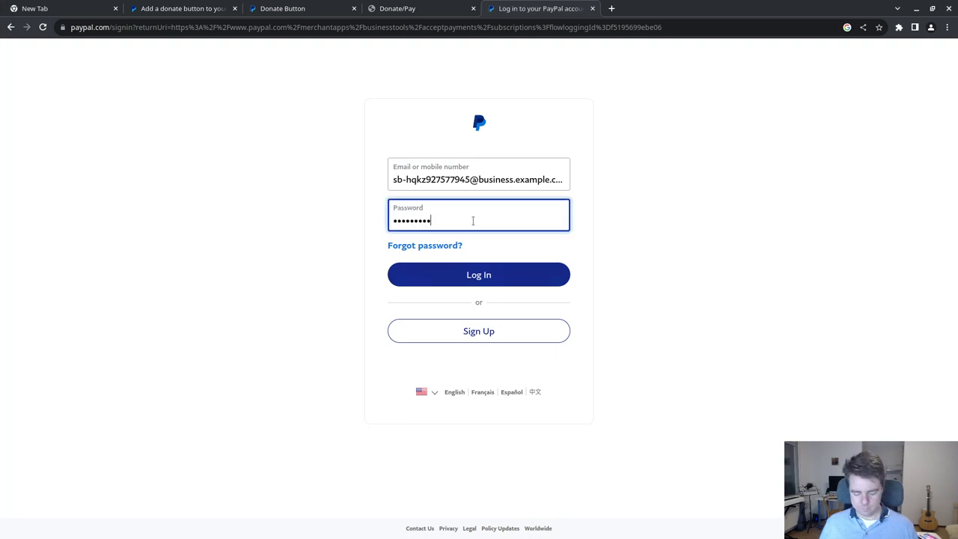
click(474, 274)
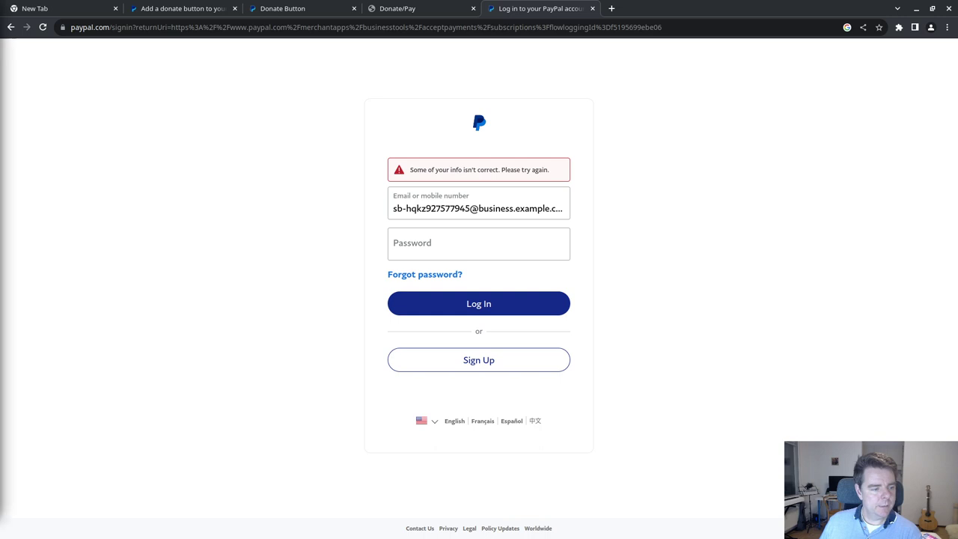
click(467, 242)
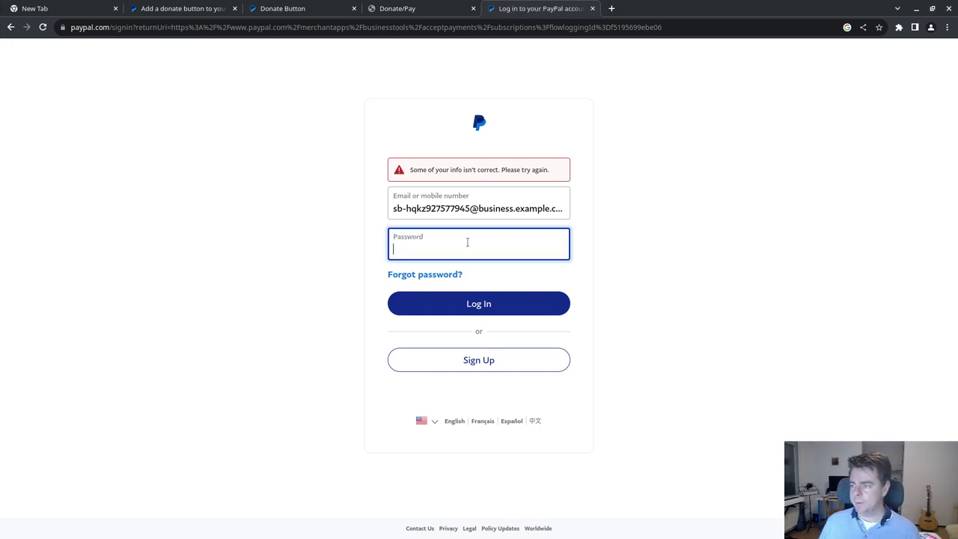
key(ctrl+v)
click(470, 307)
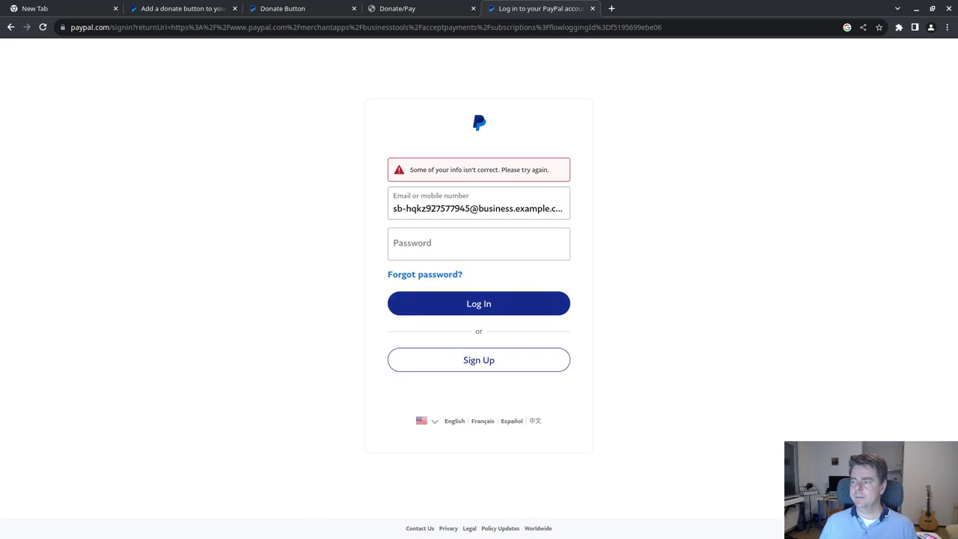
- Select the email address, glance at the tab's history, and close the PayPal sign-in tab
click(477, 205)
double_click(478, 207)
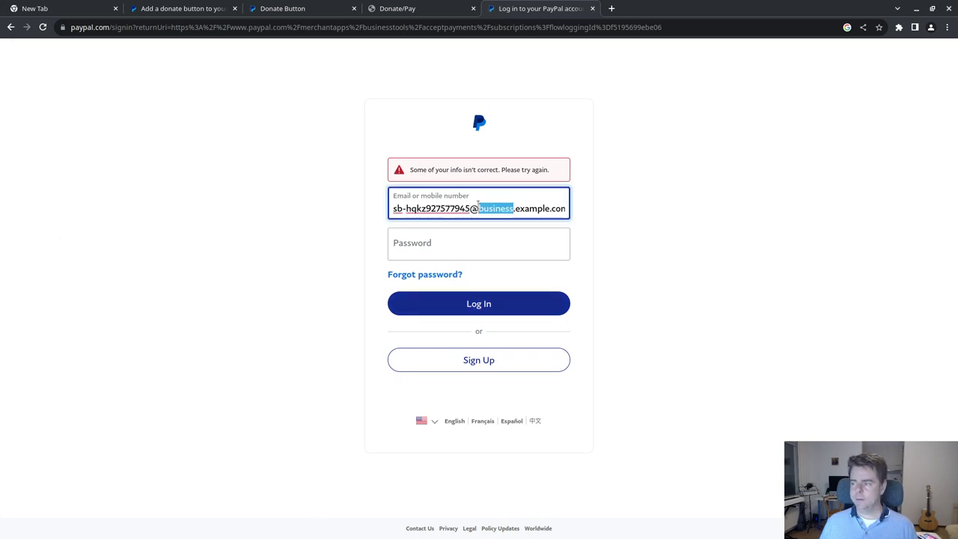
key(ctrl+a)
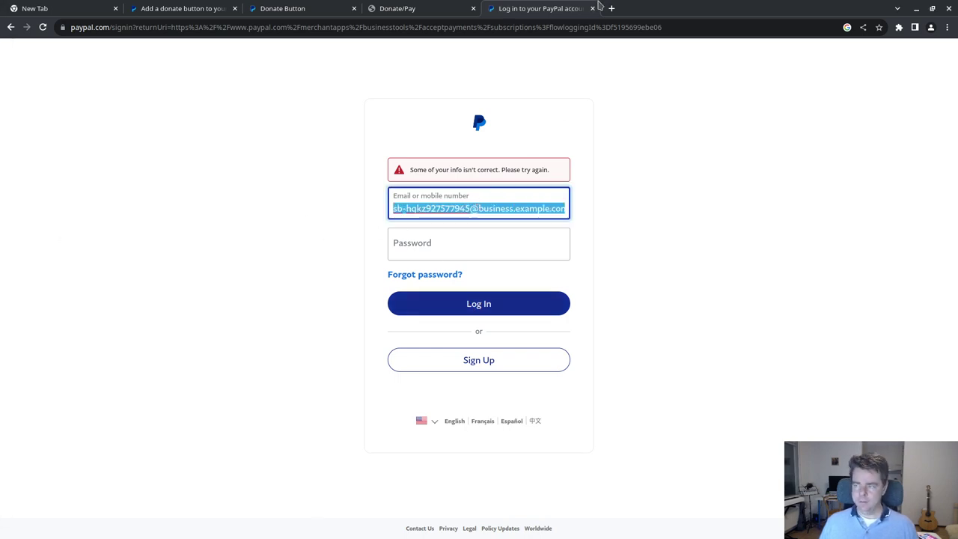
right_click(7, 30)
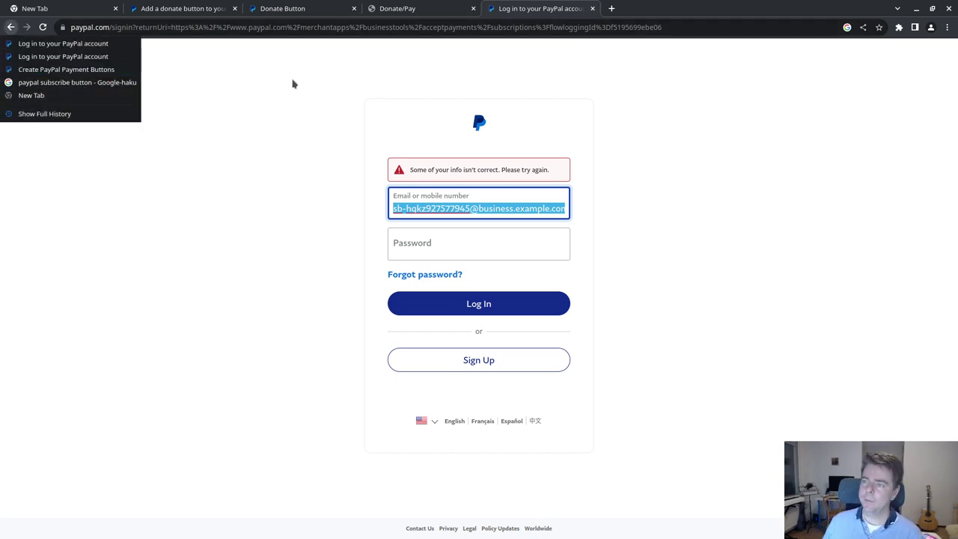
click(284, 107)
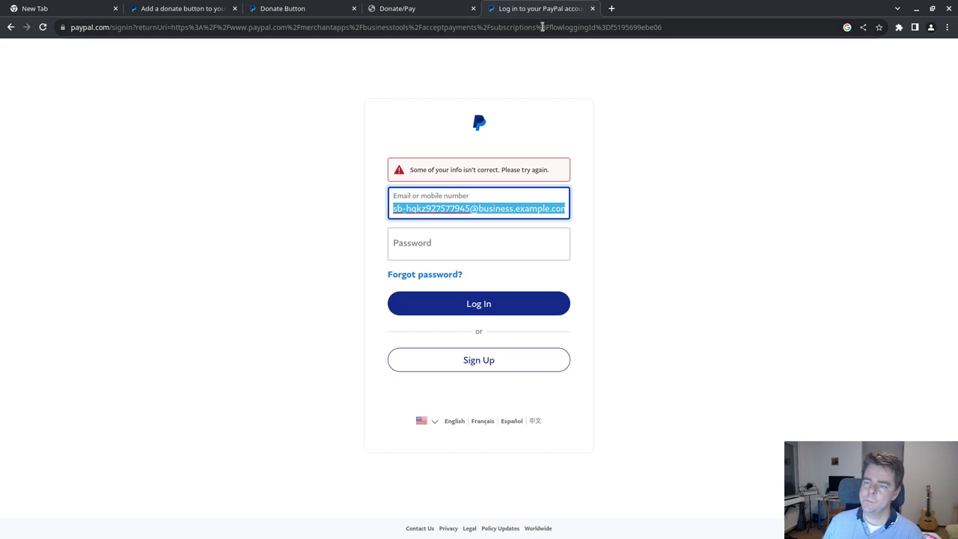
click(591, 8)
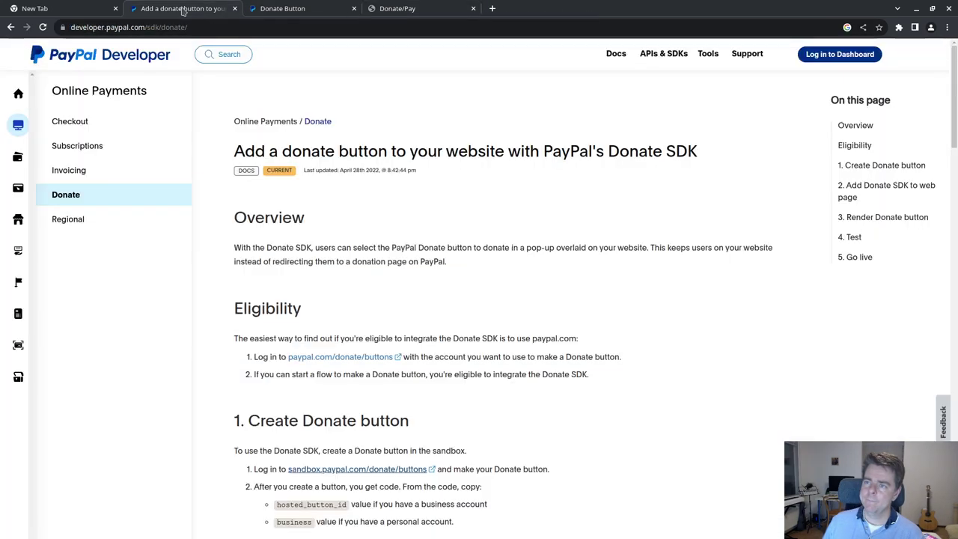
- On the saved donate button page, close the preview and start editing the Western Friend button
click(182, 9)
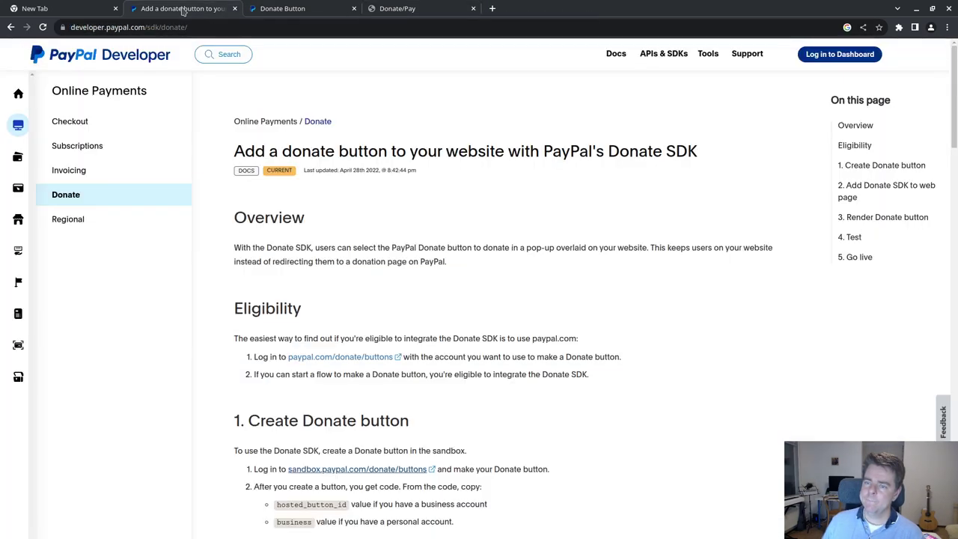
click(267, 9)
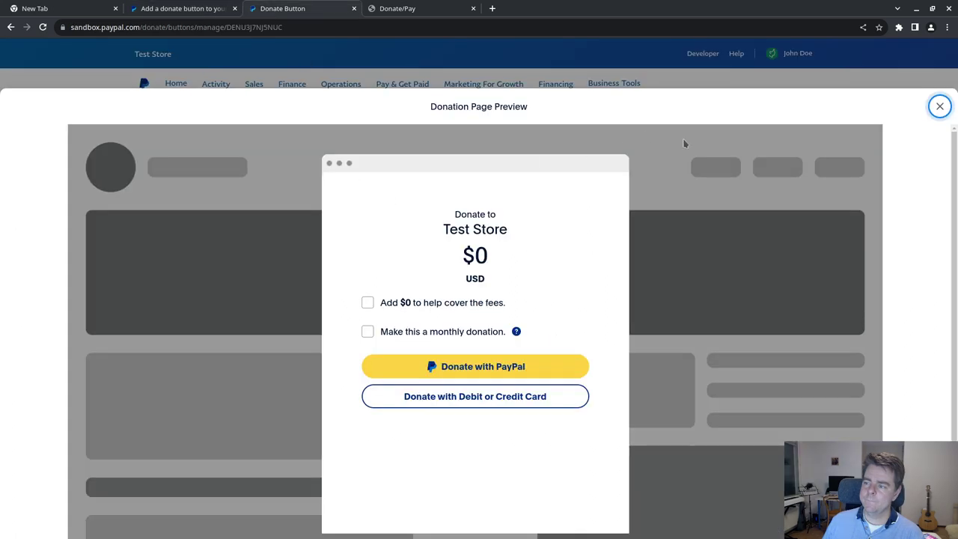
click(943, 106)
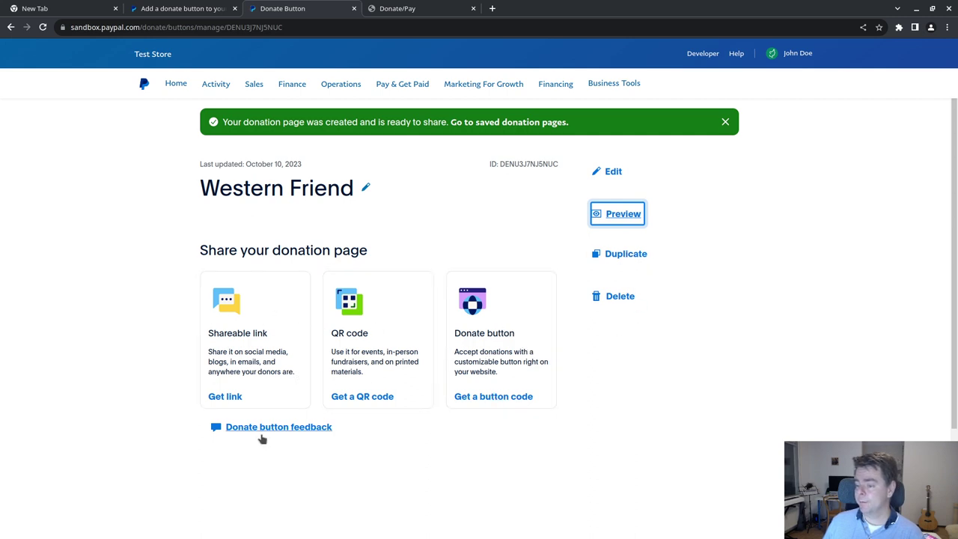
click(611, 171)
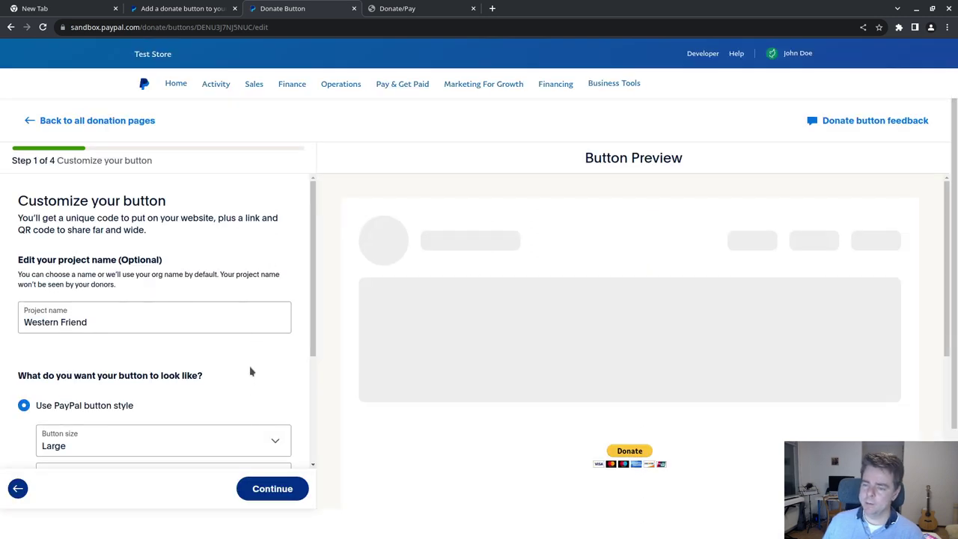
- Continue through the donate button setup steps, then return to the business account Home dashboard
scroll(250, 372, down, 3)
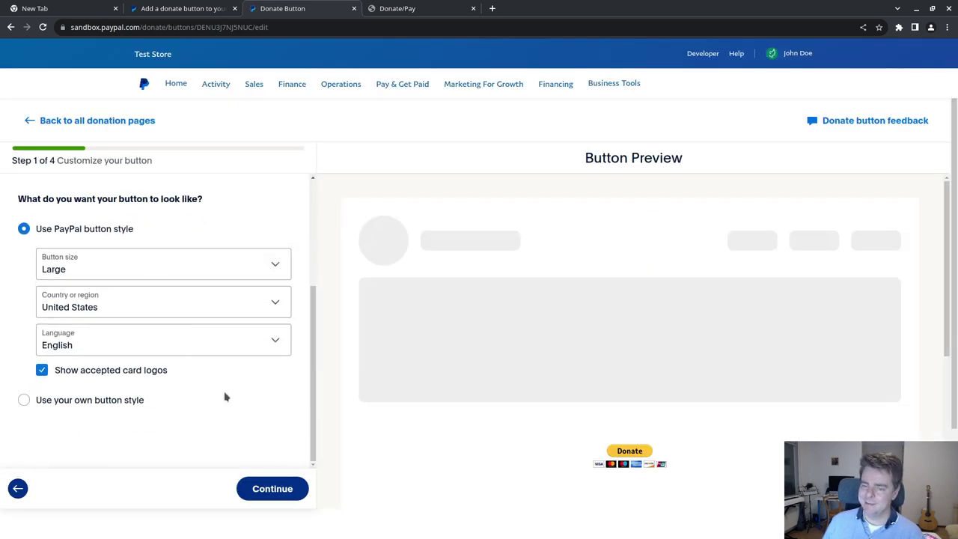
click(272, 490)
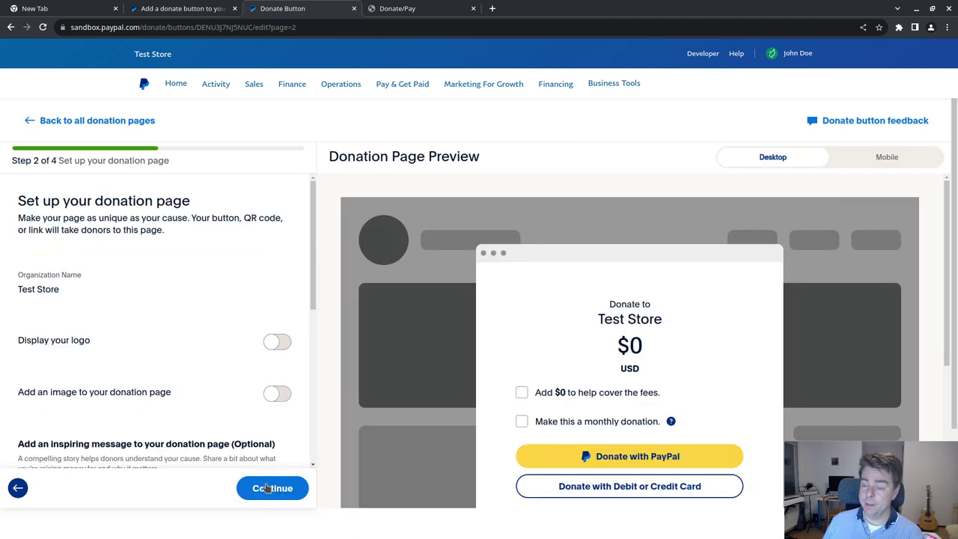
scroll(146, 294, down, 3)
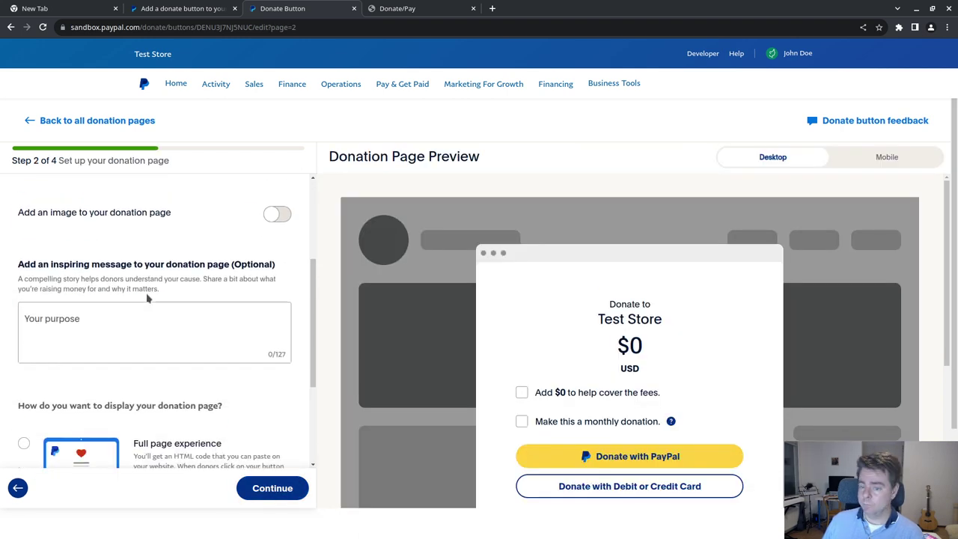
scroll(150, 296, up, 3)
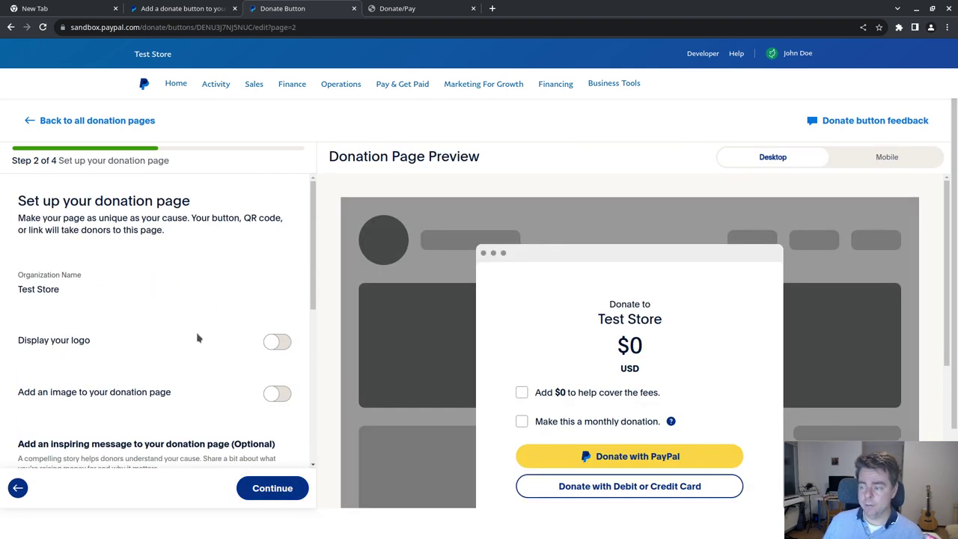
scroll(196, 335, down, 1)
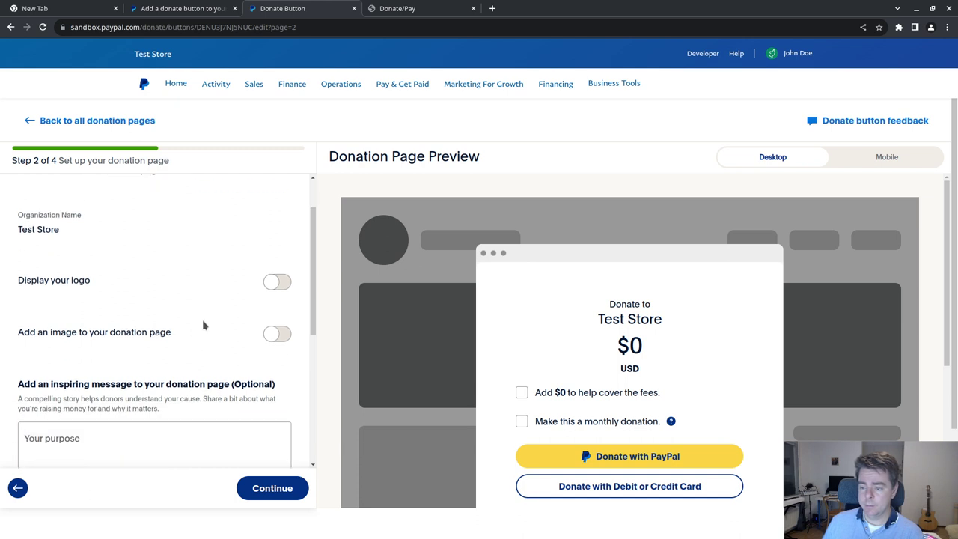
scroll(202, 336, down, 5)
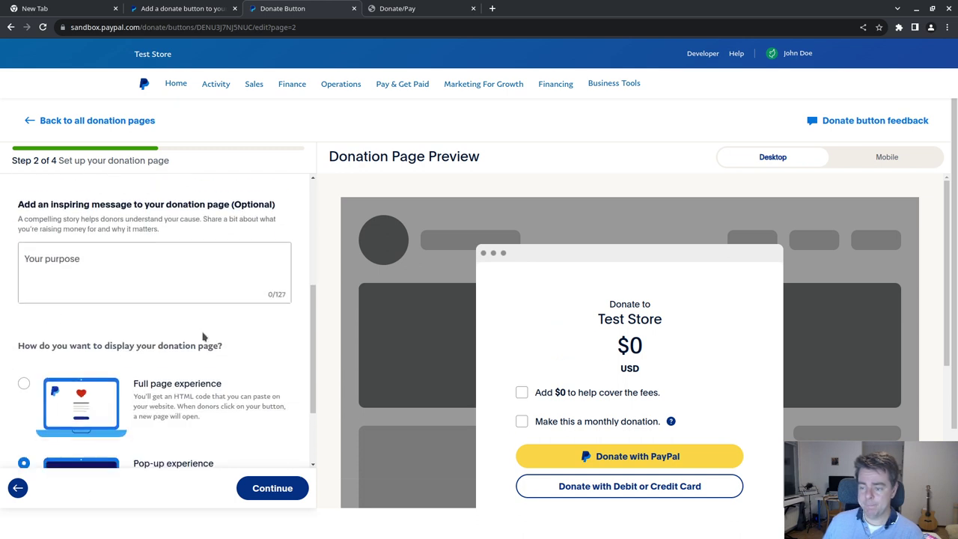
click(274, 487)
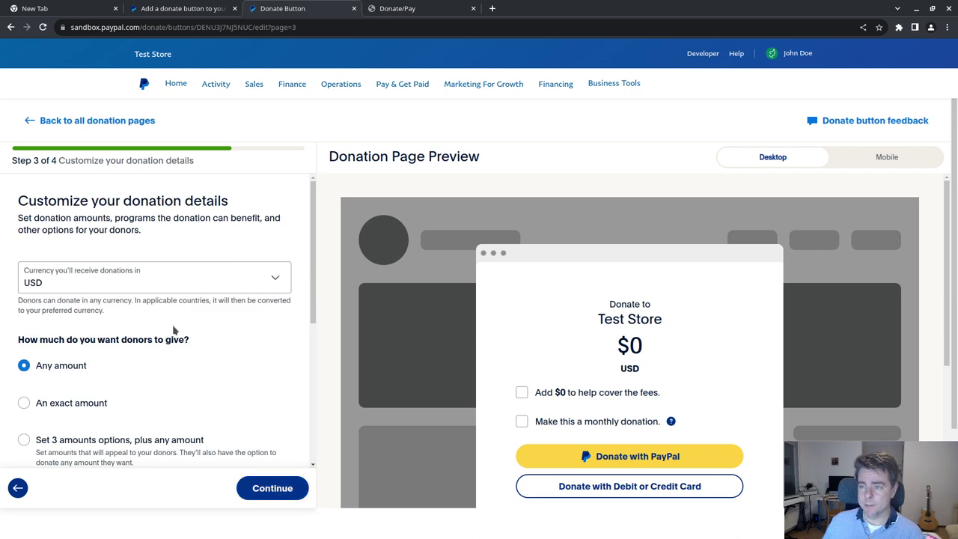
scroll(177, 323, down, 5)
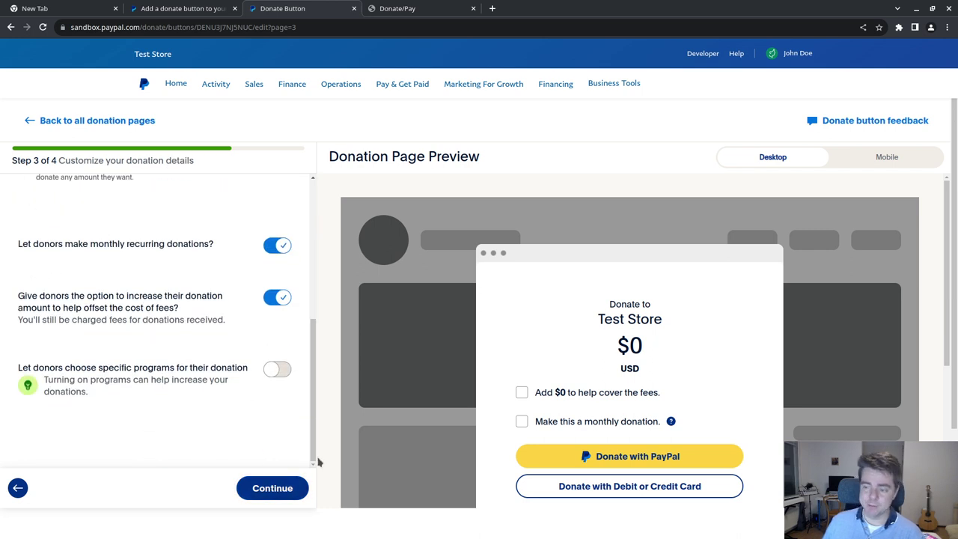
click(273, 493)
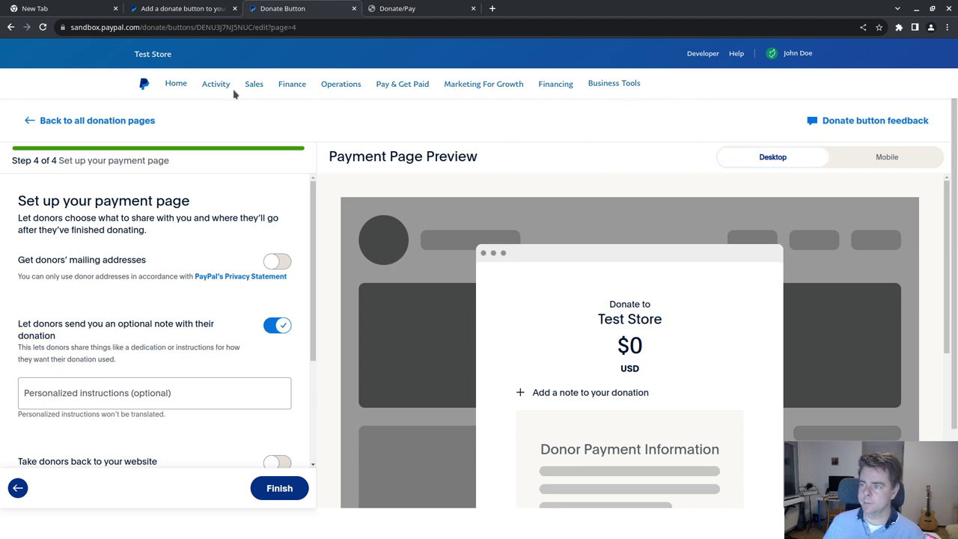
click(143, 86)
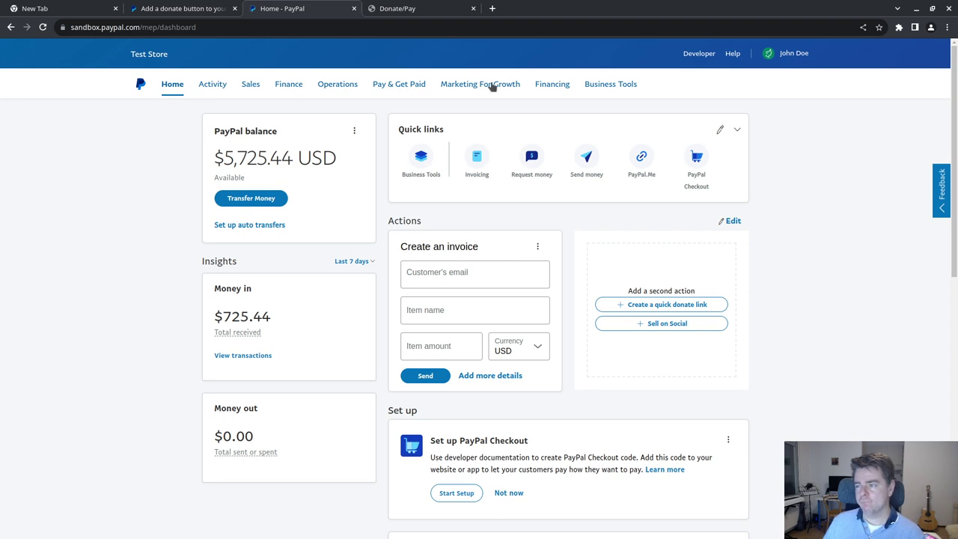
- Open Pay & Get Paid > Subscriptions and inspect the Magazine Subscription plan's actions menu
click(396, 85)
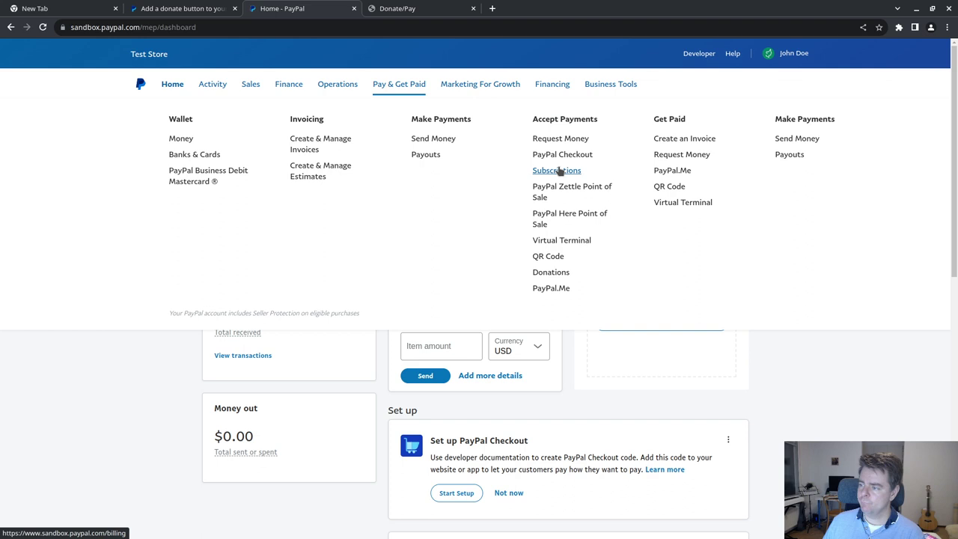
click(559, 172)
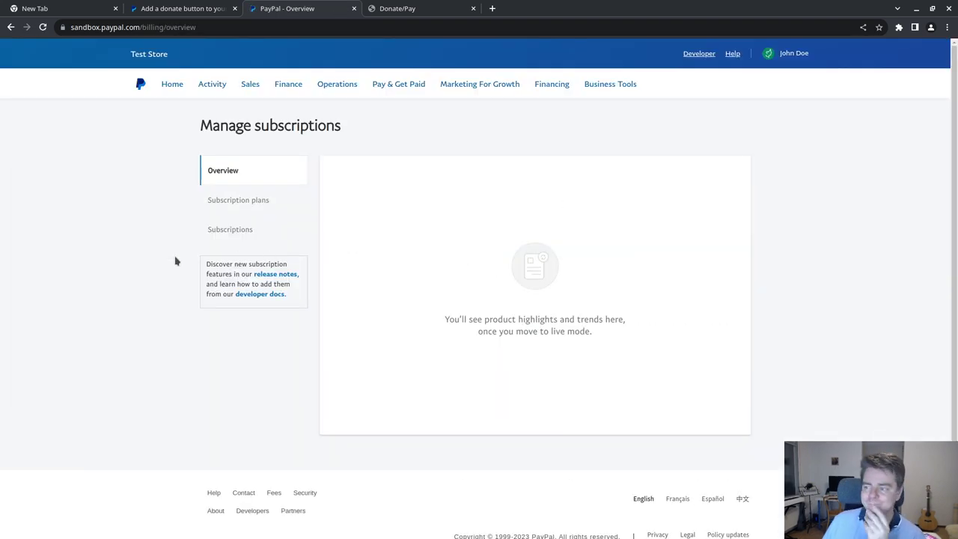
click(261, 205)
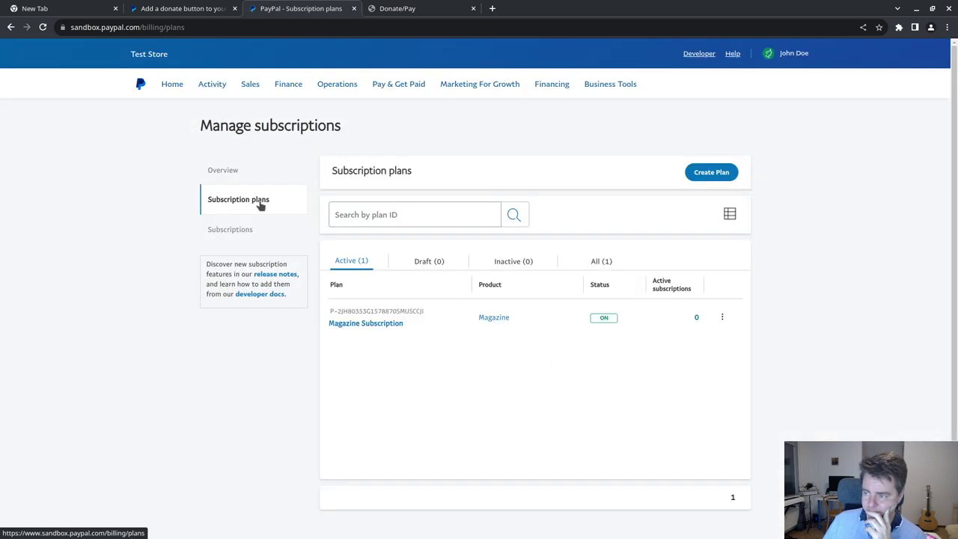
click(249, 233)
click(253, 198)
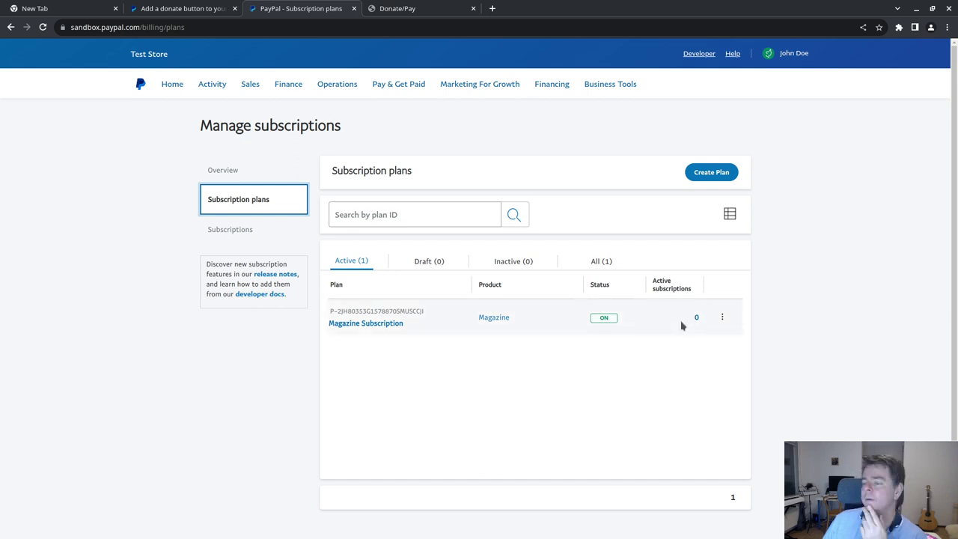
click(722, 317)
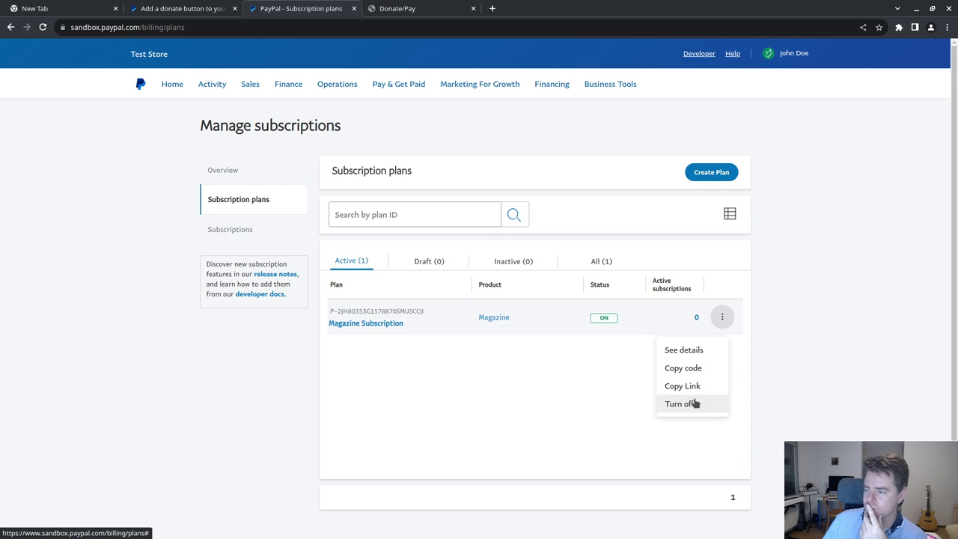
click(748, 397)
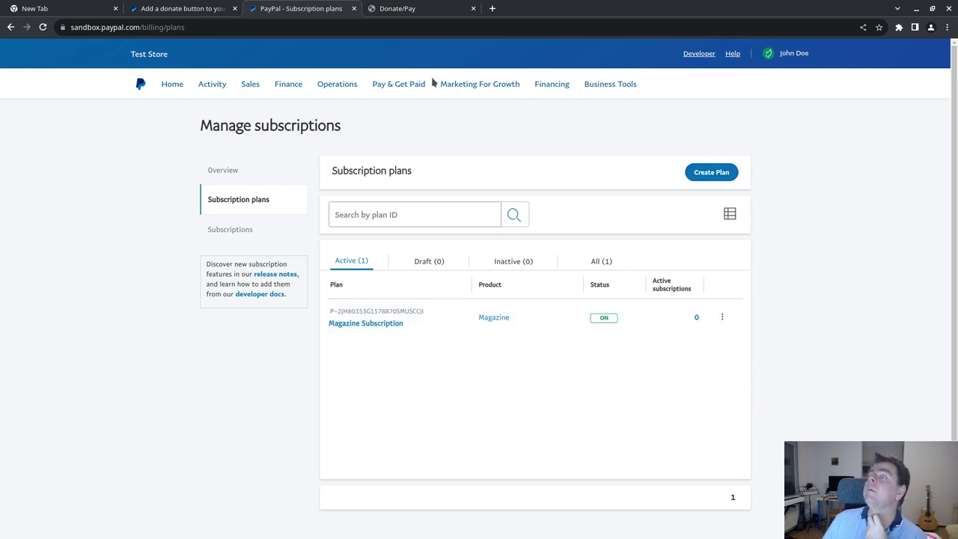
click(397, 12)
- Search Google for 'paypal display subscribe button' and read PayPal's subscription button help article
click(492, 8)
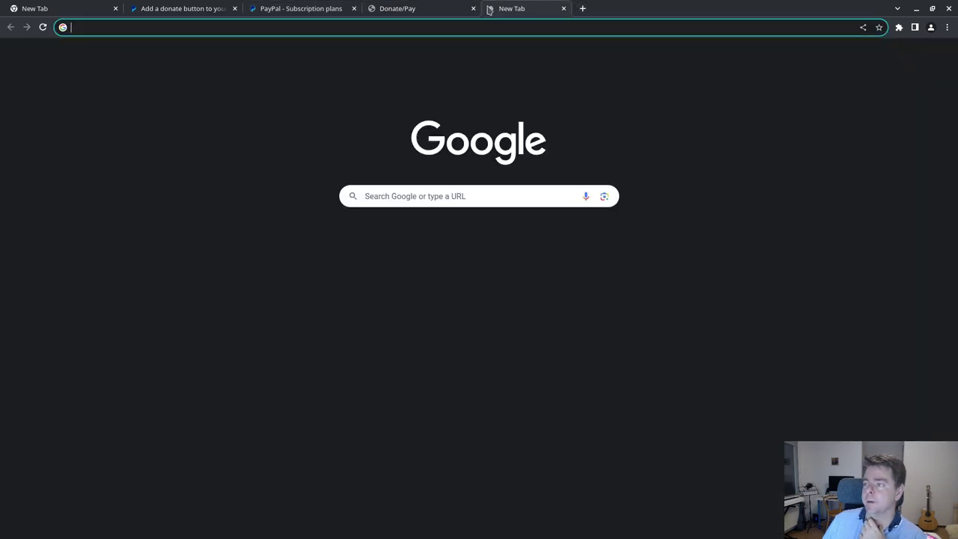
text(paypal d)
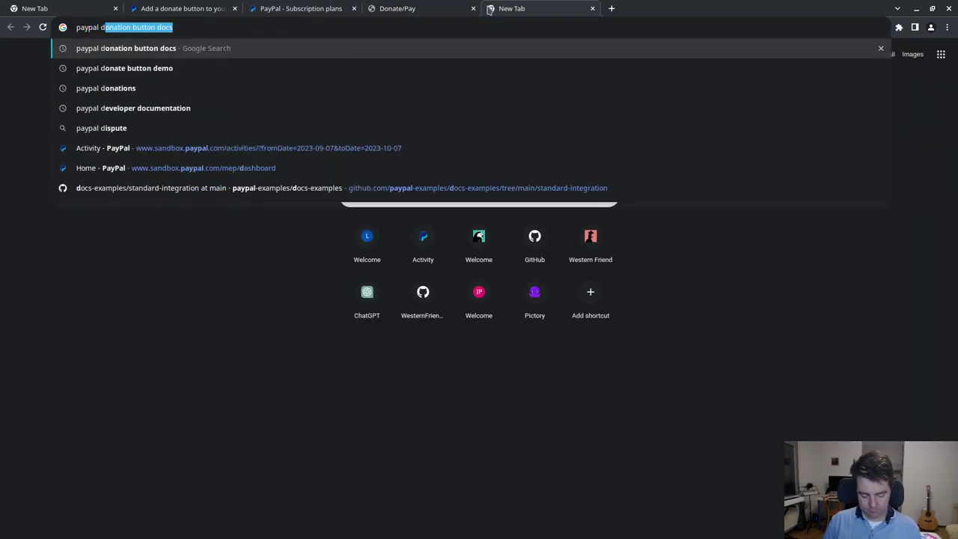
text(isplay subscr)
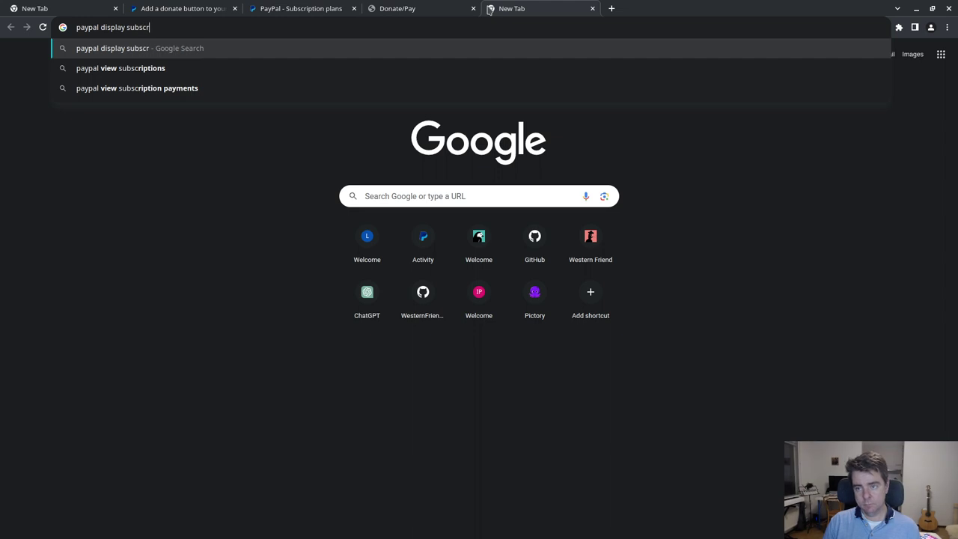
text(ibe button)
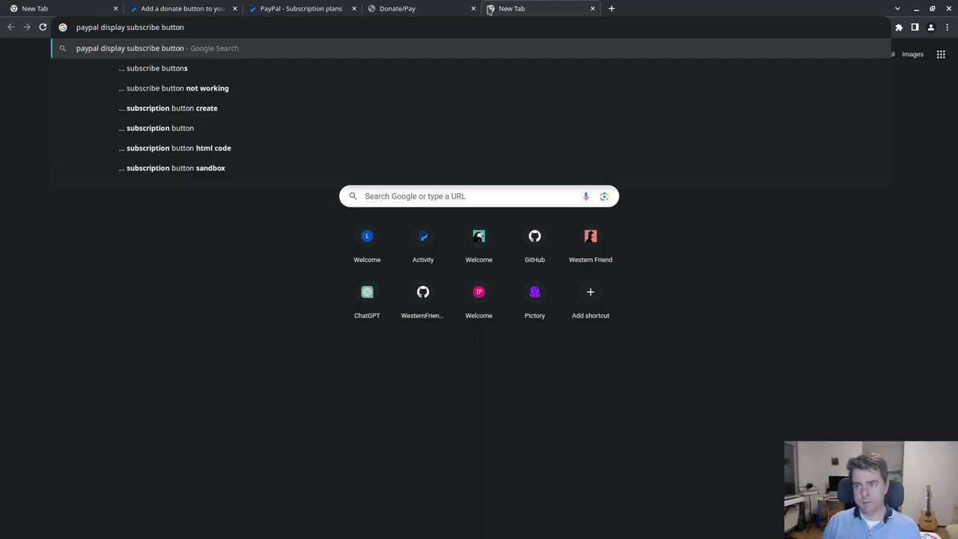
key(Return)
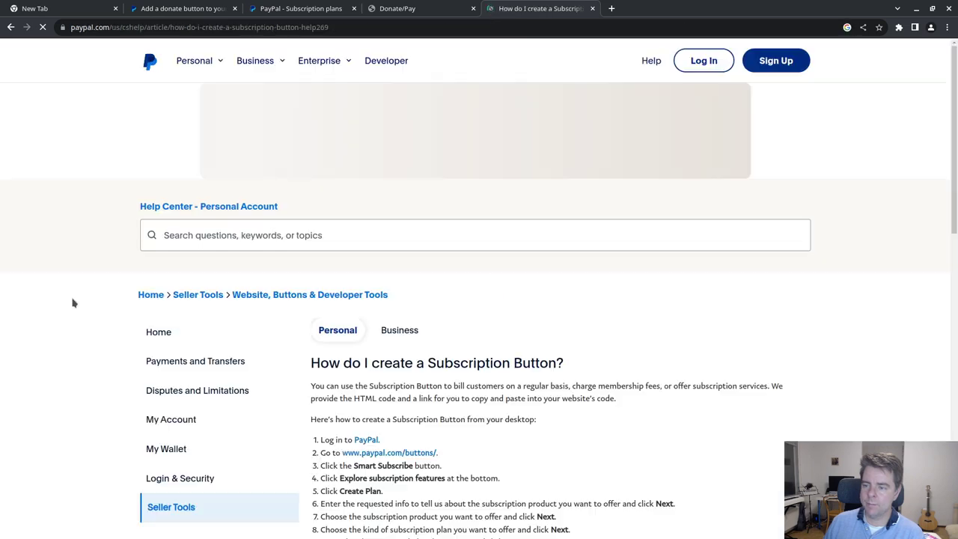
scroll(462, 307, down, 1)
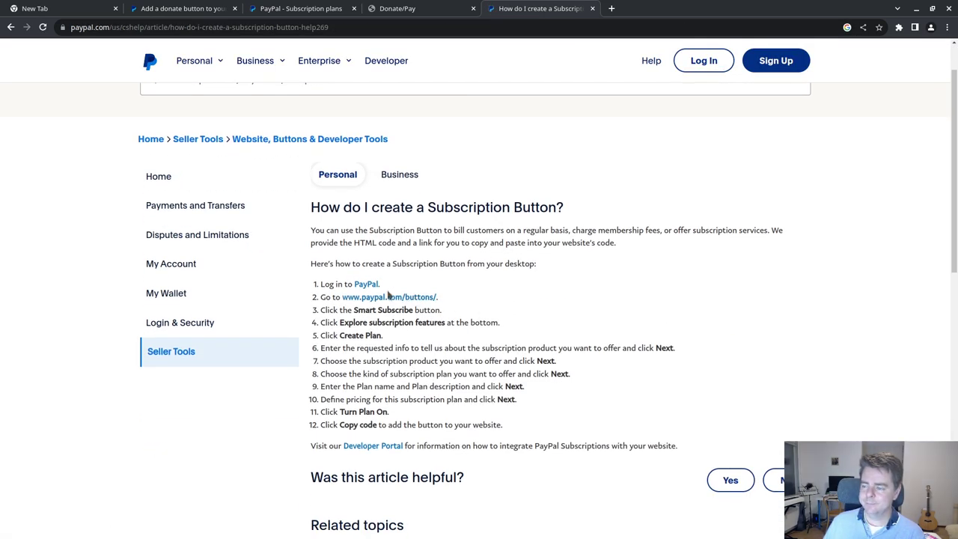
click(178, 9)
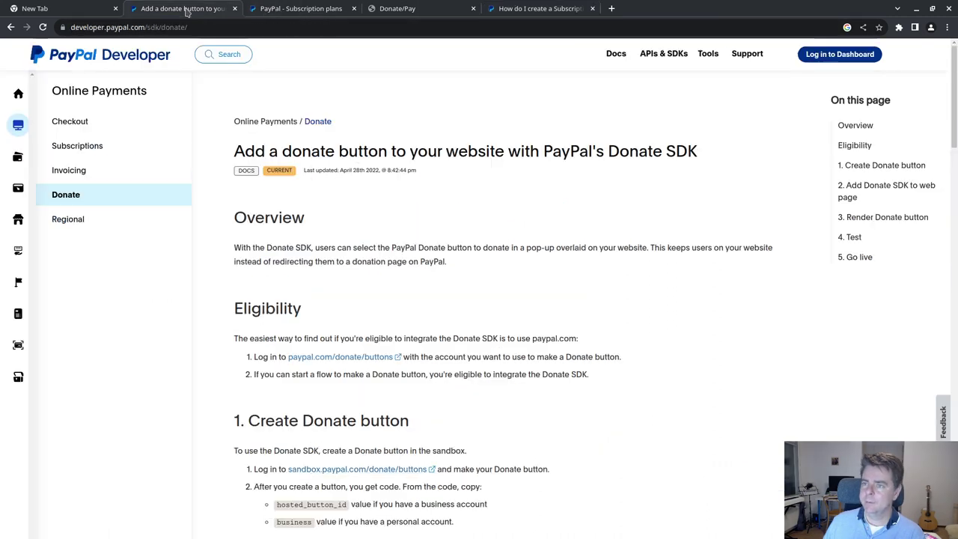
- Change the Subscription plans URL to the 'buttons' page and choose Smart Subscribe, reaching sign-in
key(ctrl+Tab)
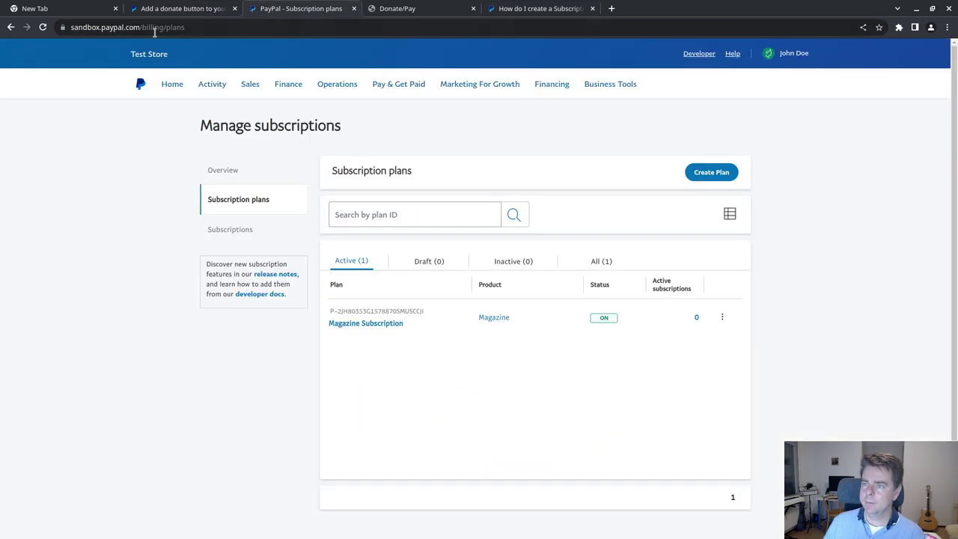
drag(185, 27, 142, 28)
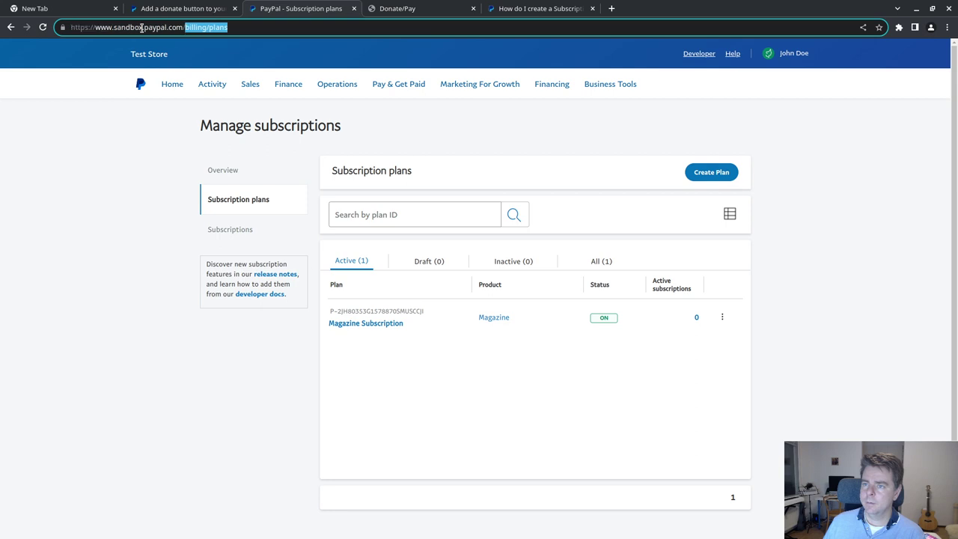
text(buttons)
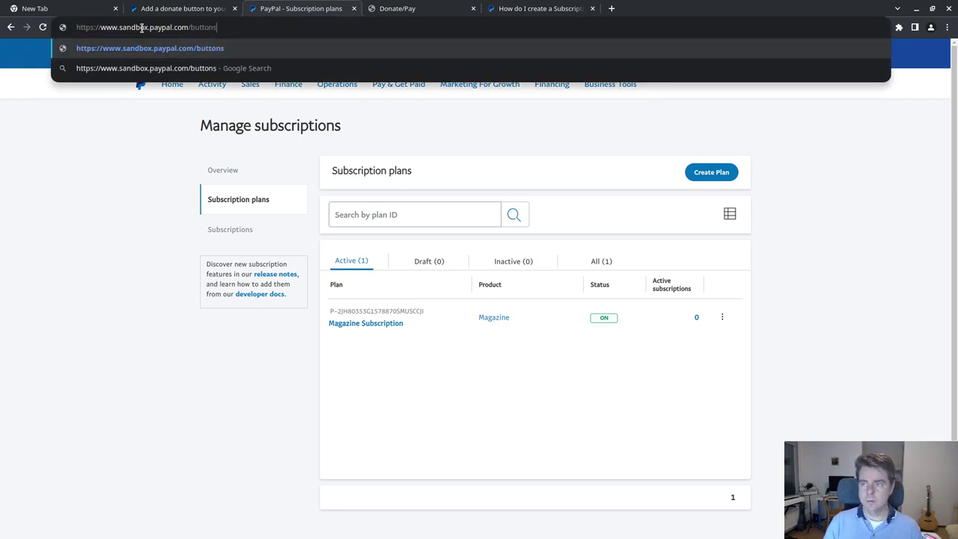
key(Return)
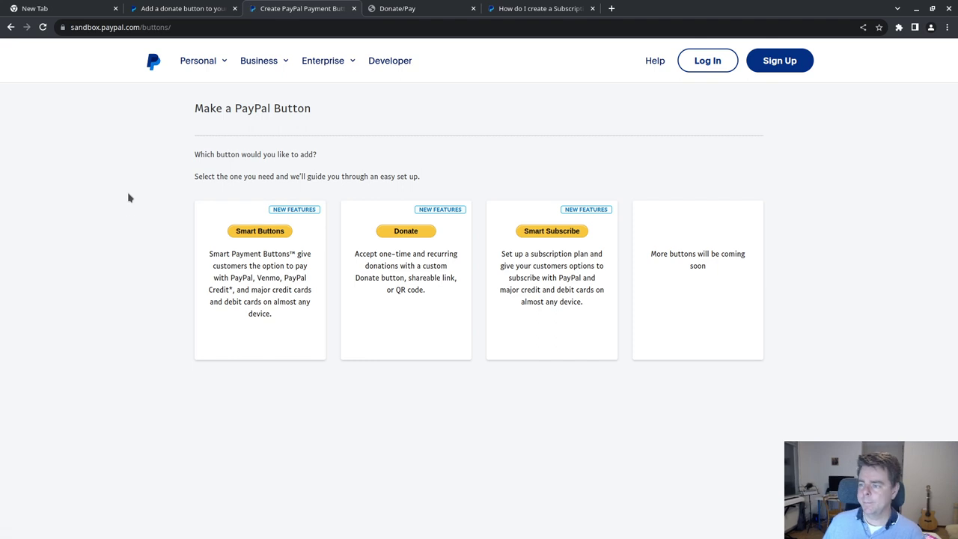
click(551, 233)
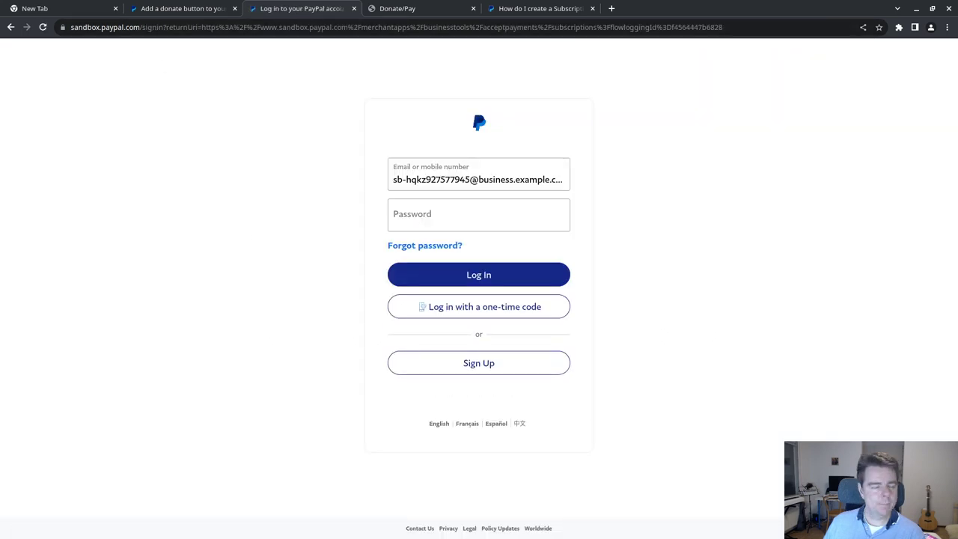
click(456, 217)
- Sign in to the sandbox account and reach the Subscription plans list through Get Started
key(ctrl+v)
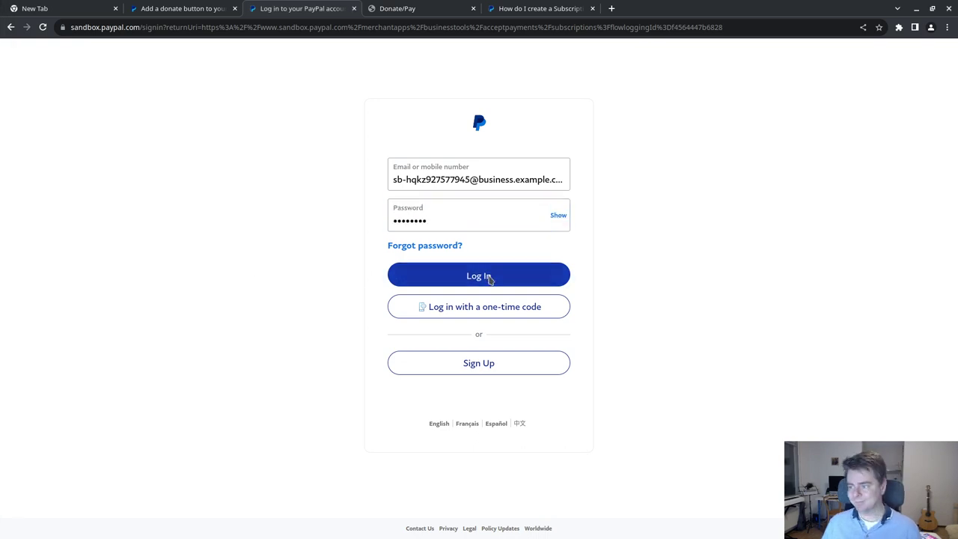
click(487, 277)
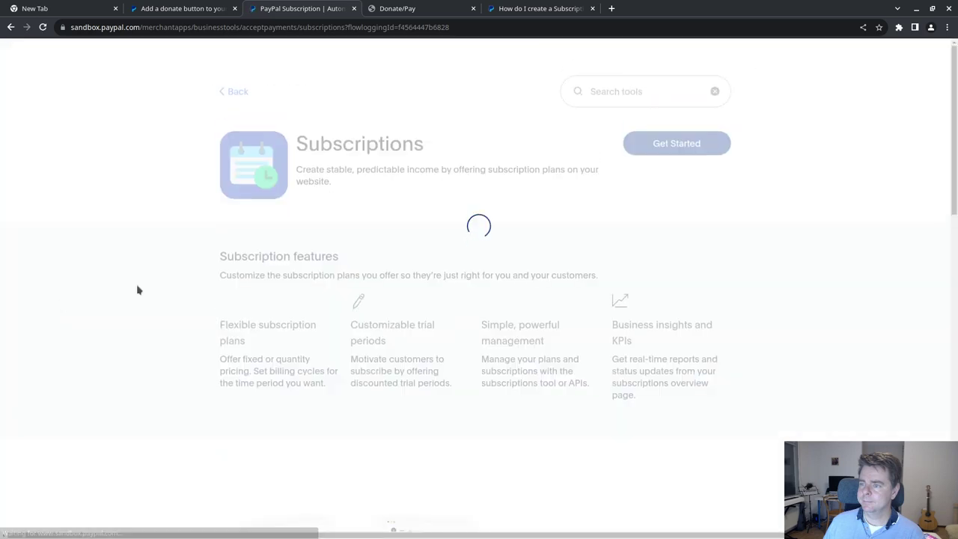
scroll(179, 288, down, 2)
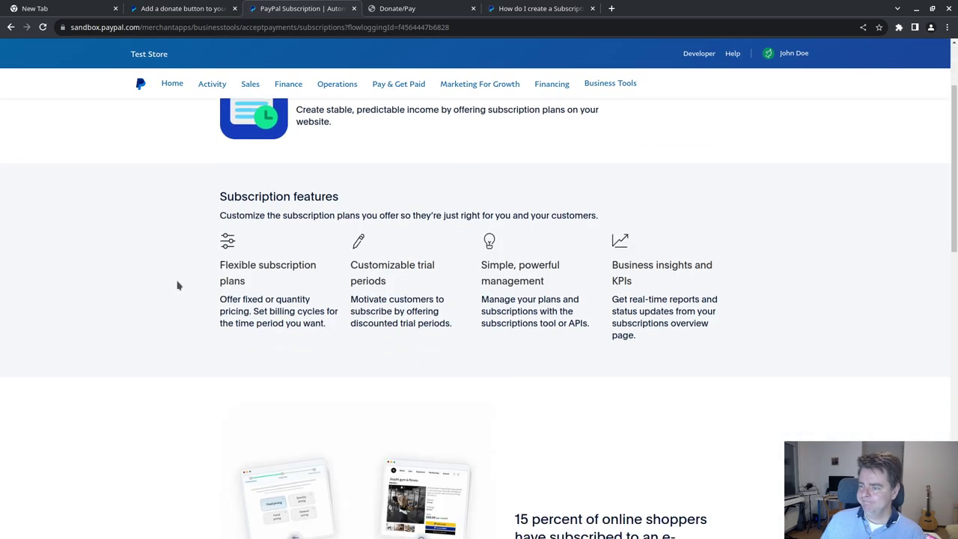
scroll(418, 292, down, 4)
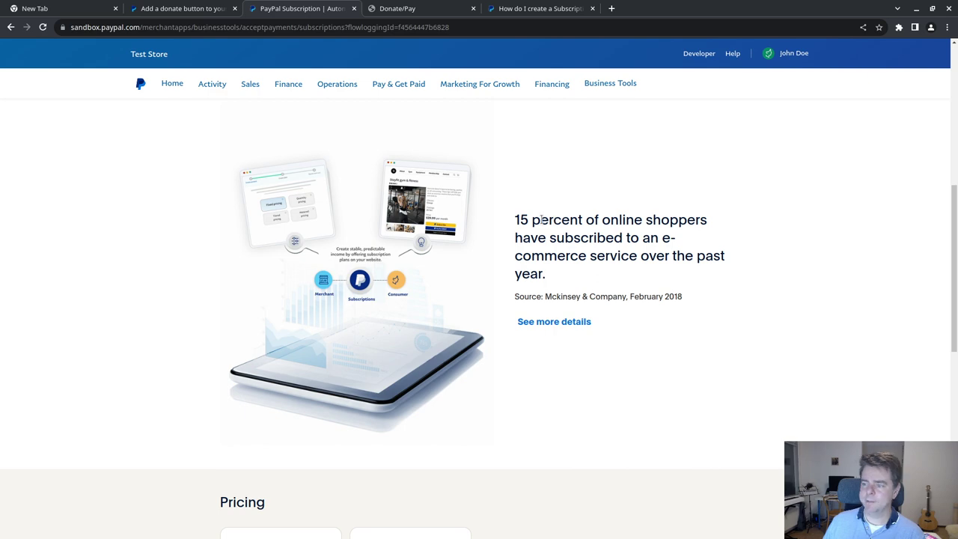
scroll(614, 293, down, 5)
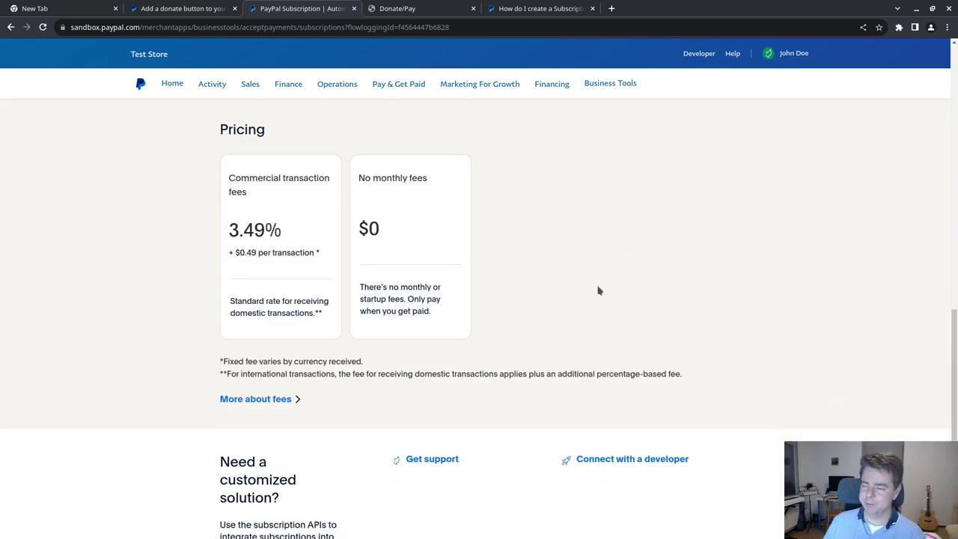
scroll(604, 293, up, 10)
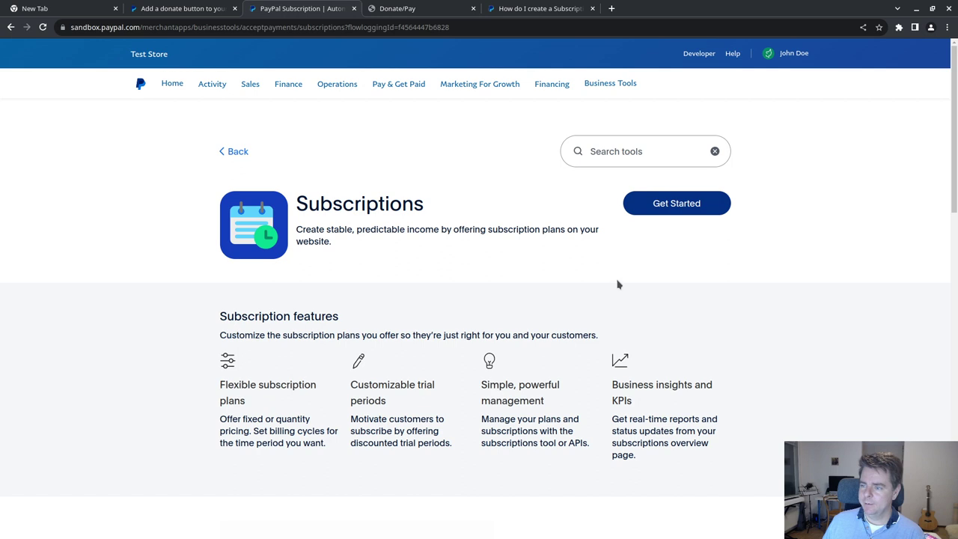
click(677, 213)
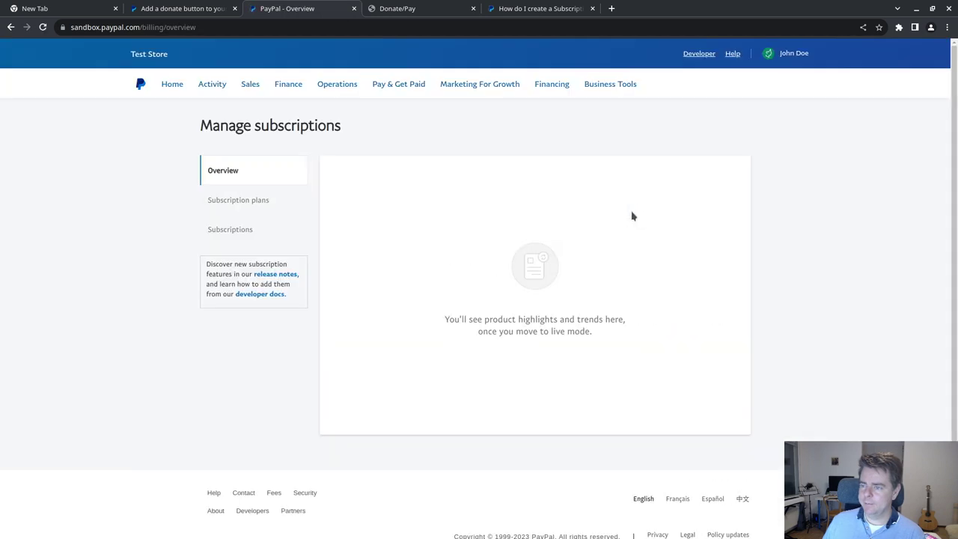
click(254, 204)
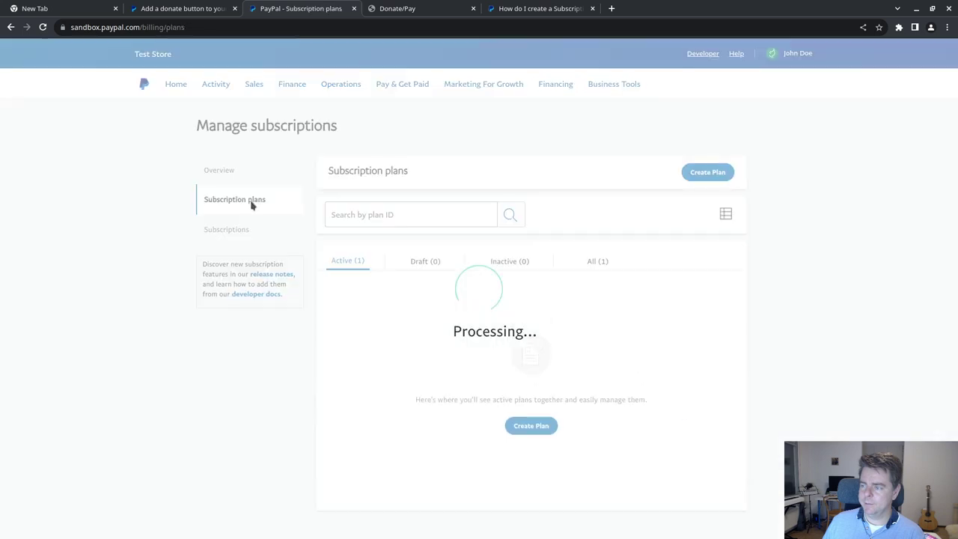
click(532, 8)
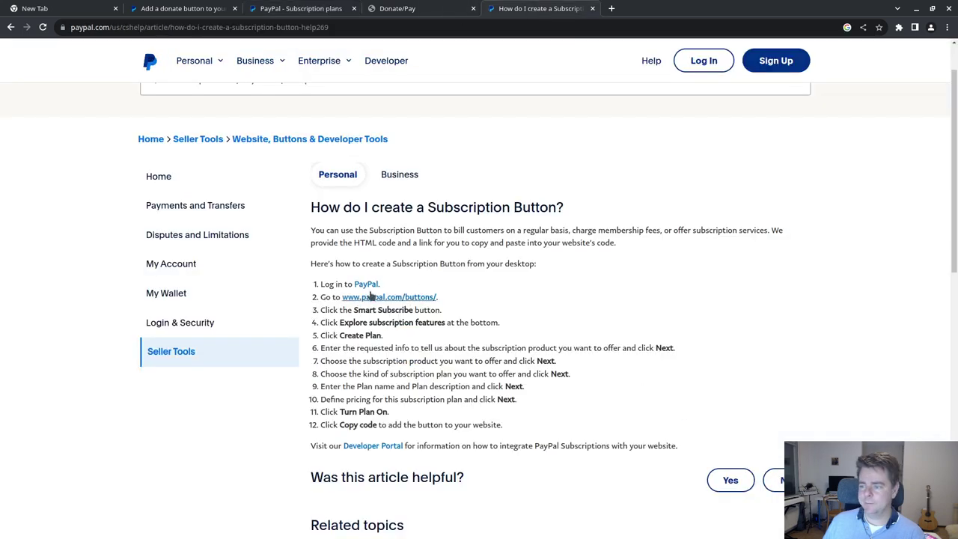
- From the help article, open the live PayPal buttons page, choose Smart Subscribe and try signing in
click(412, 299)
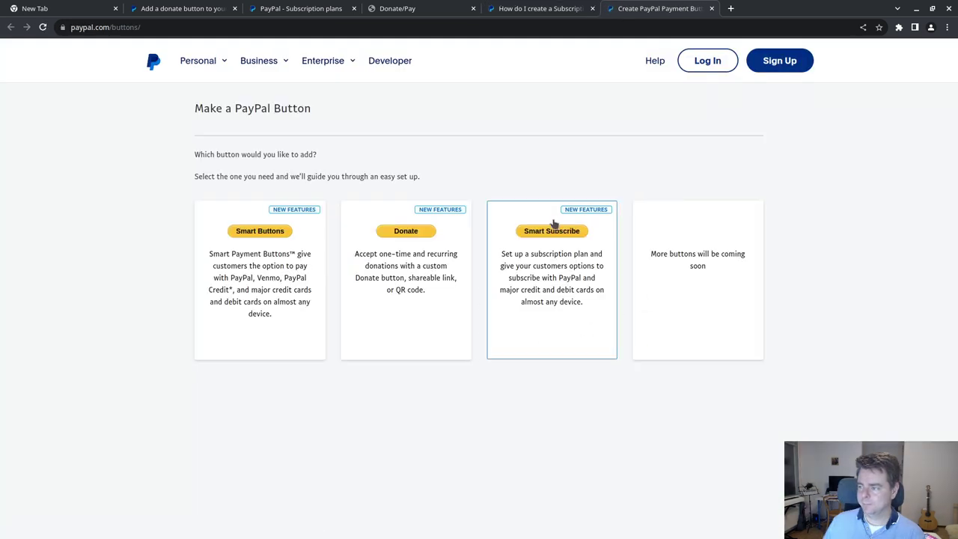
click(554, 233)
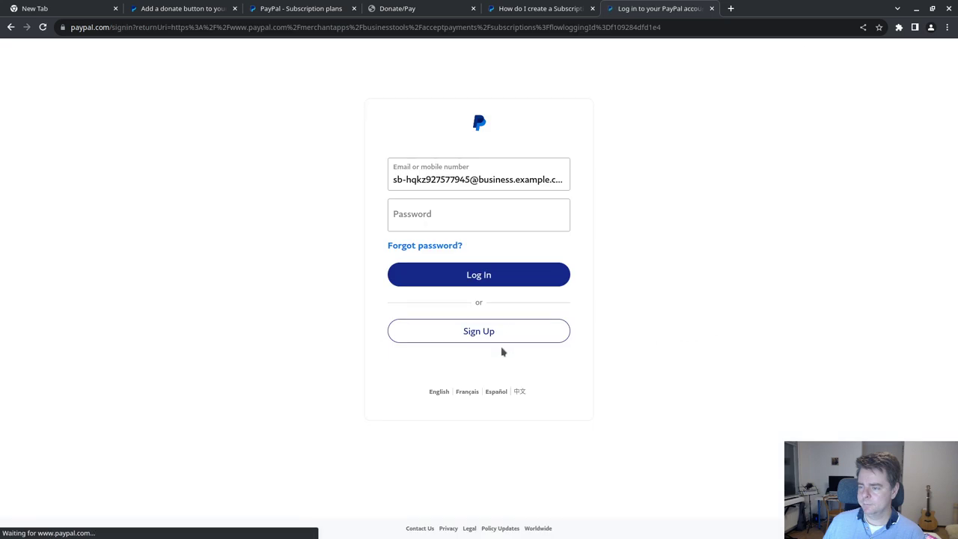
click(457, 215)
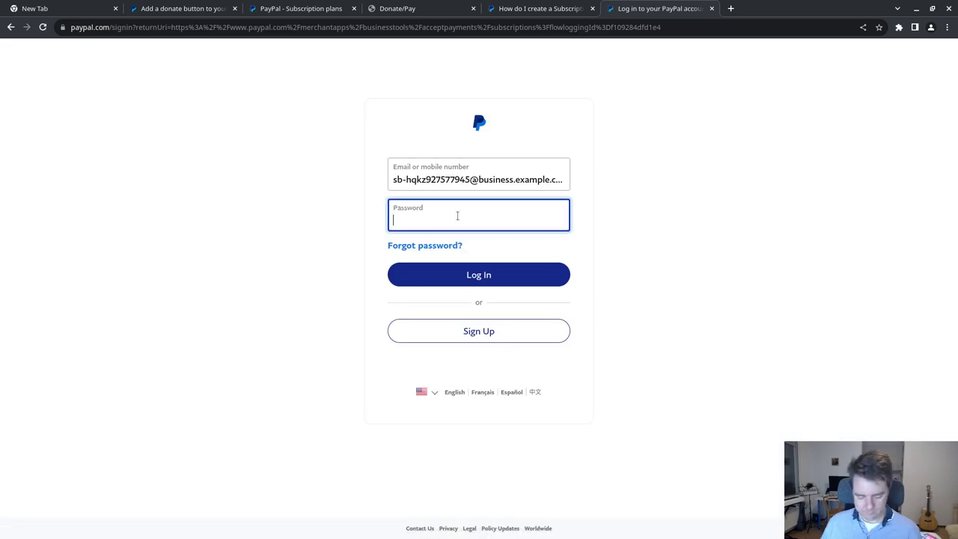
key(ctrl+v)
click(468, 275)
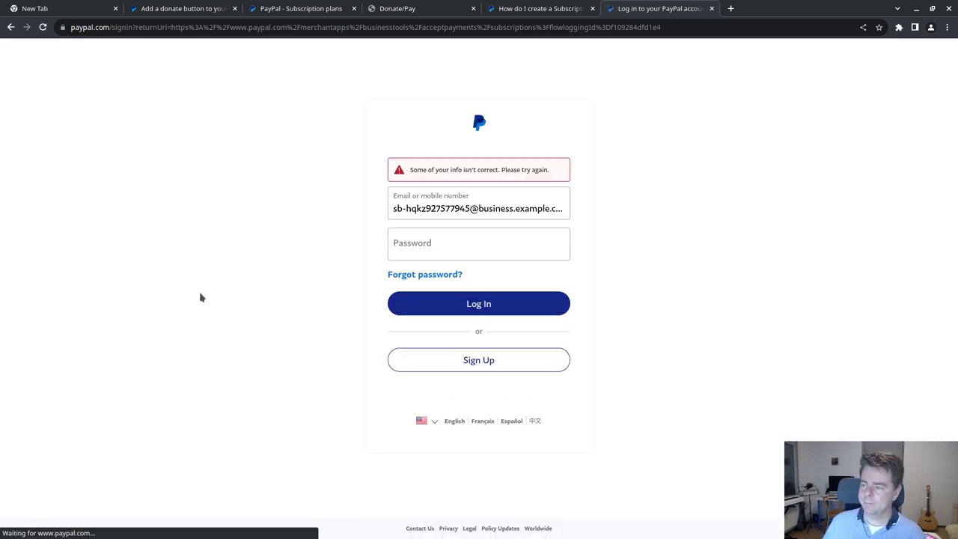
- Retry the password, then close the failed sign-in tab and return to sandbox Subscription plans
click(434, 243)
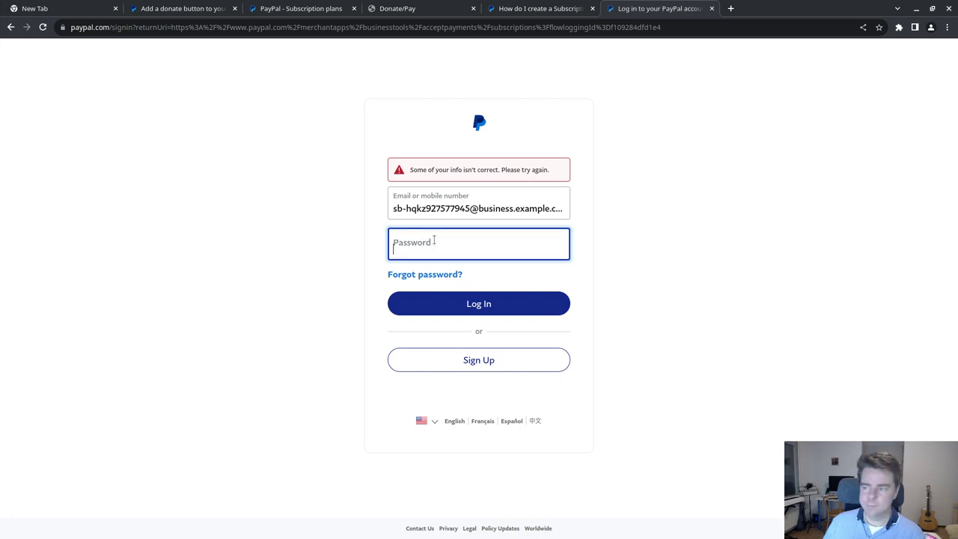
key(ctrl+v)
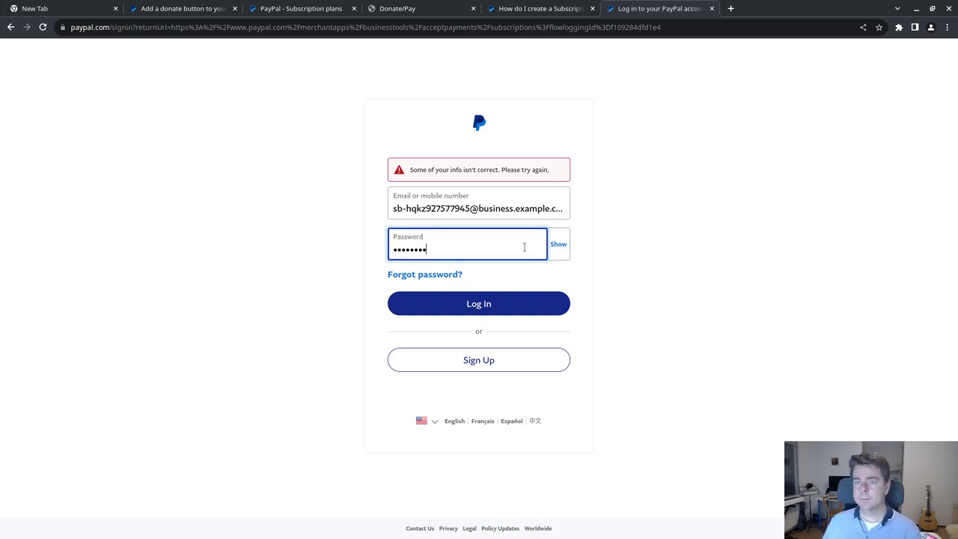
click(712, 8)
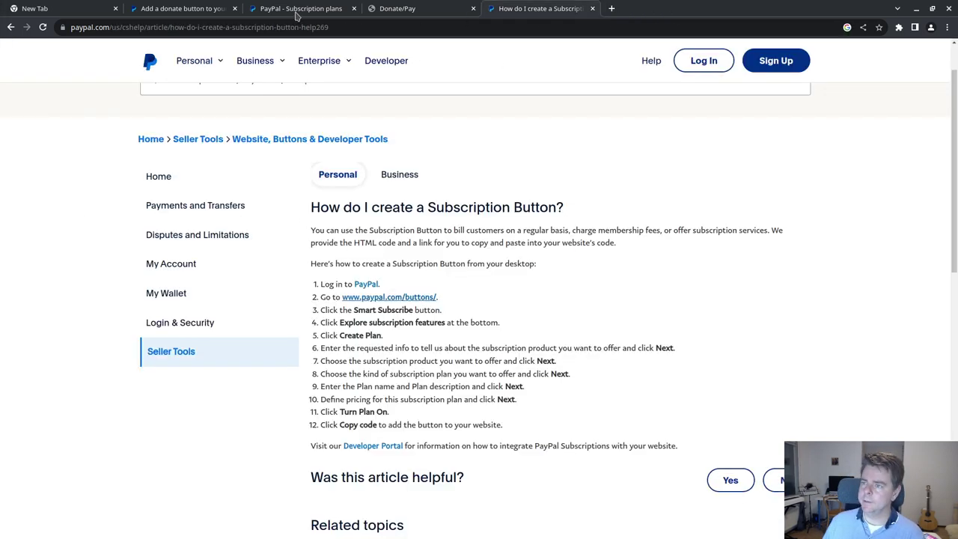
click(186, 9)
click(254, 9)
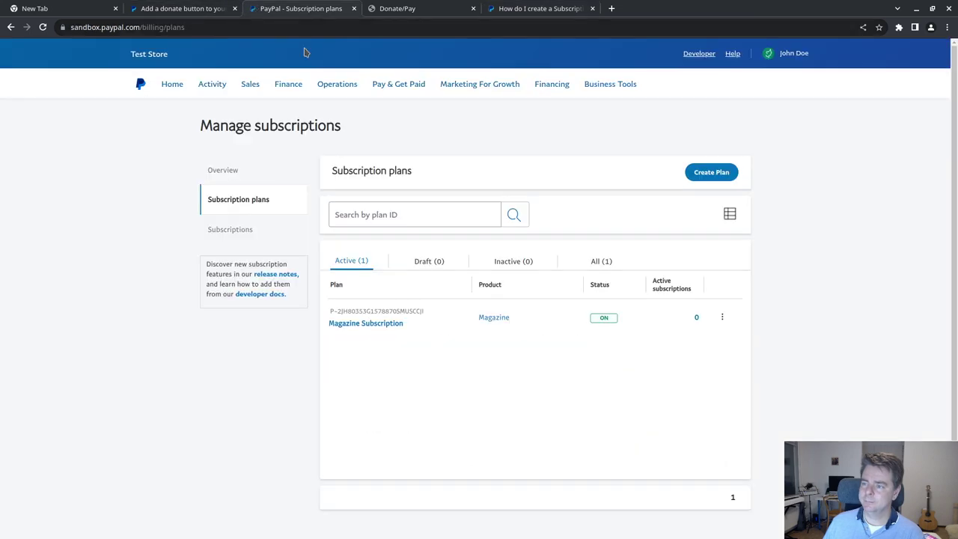
- Go back to the earlier PayPal page and point its address at the sandbox buttons page
right_click(11, 27)
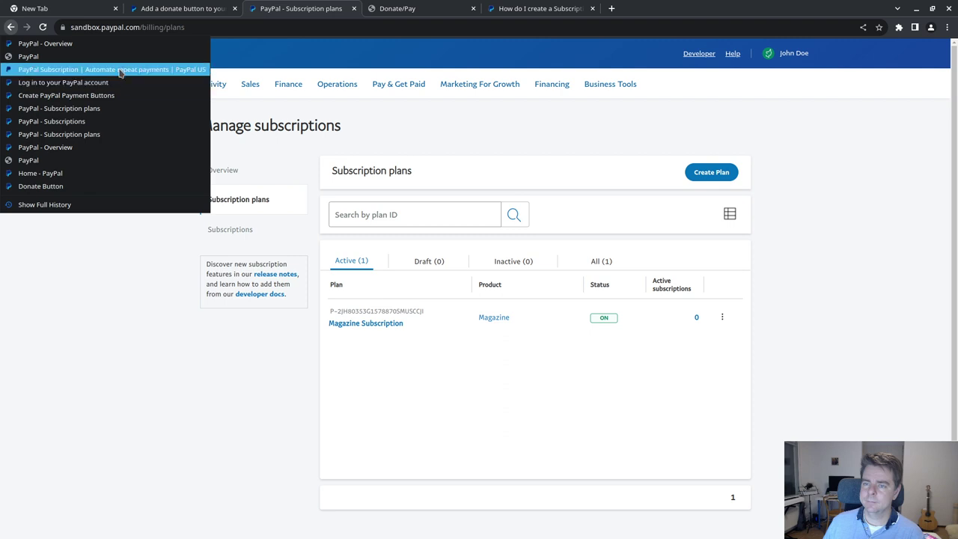
click(527, 7)
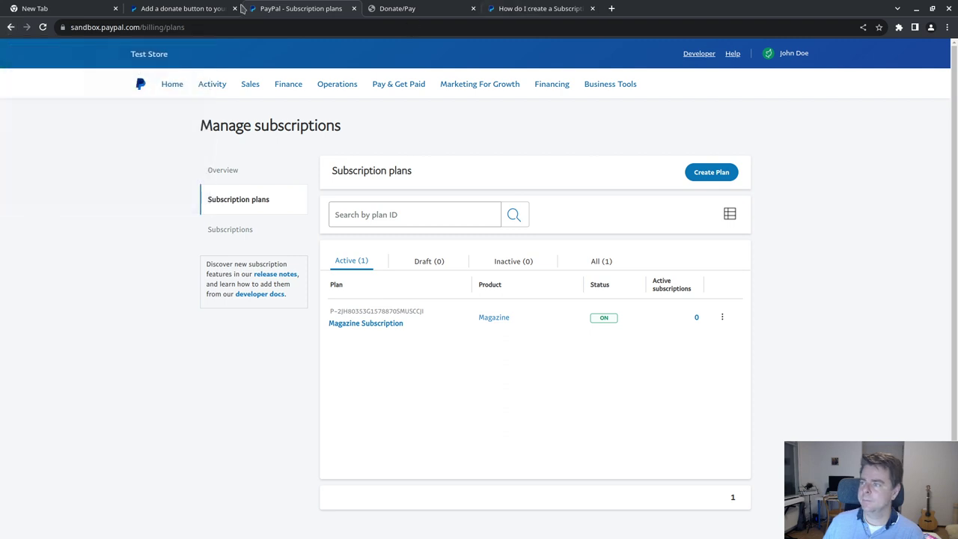
right_click(11, 27)
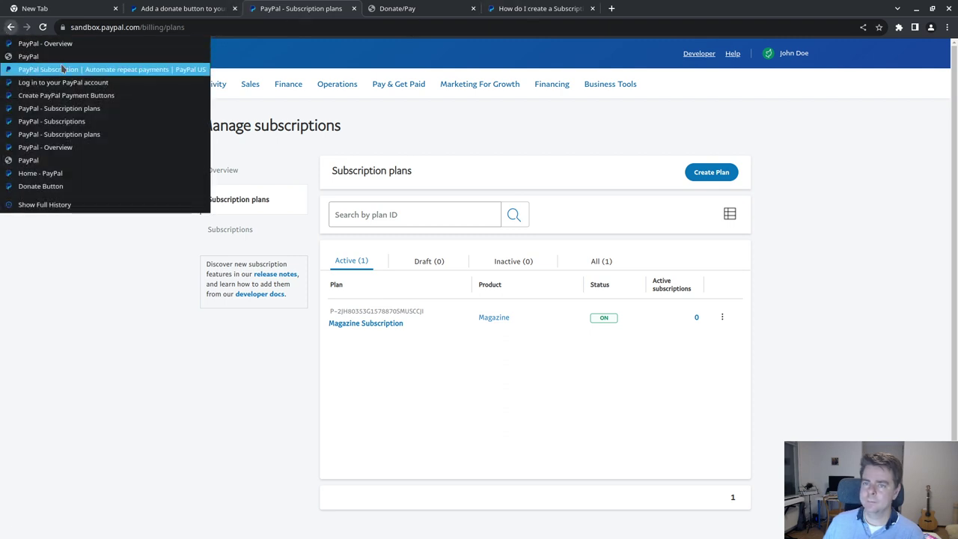
click(62, 69)
drag(216, 28, 143, 28)
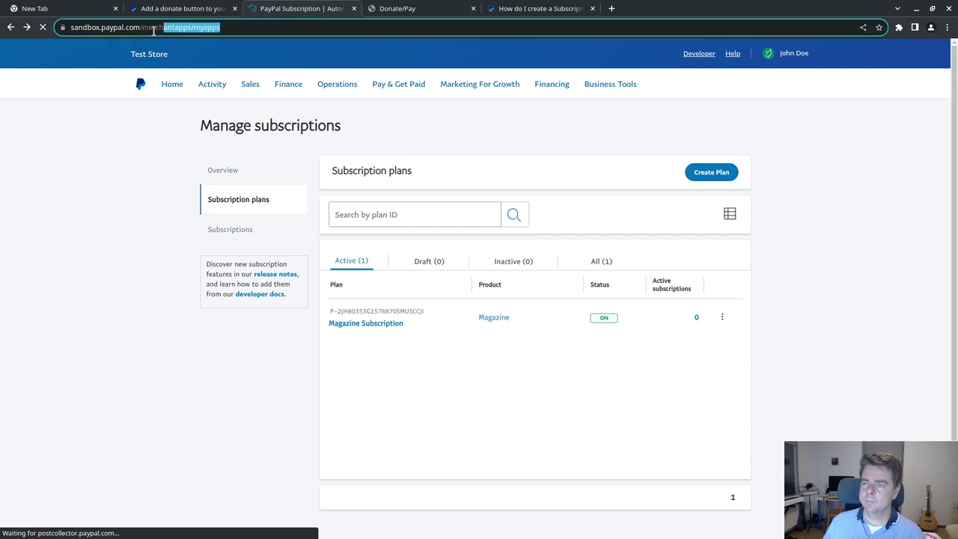
text(b)
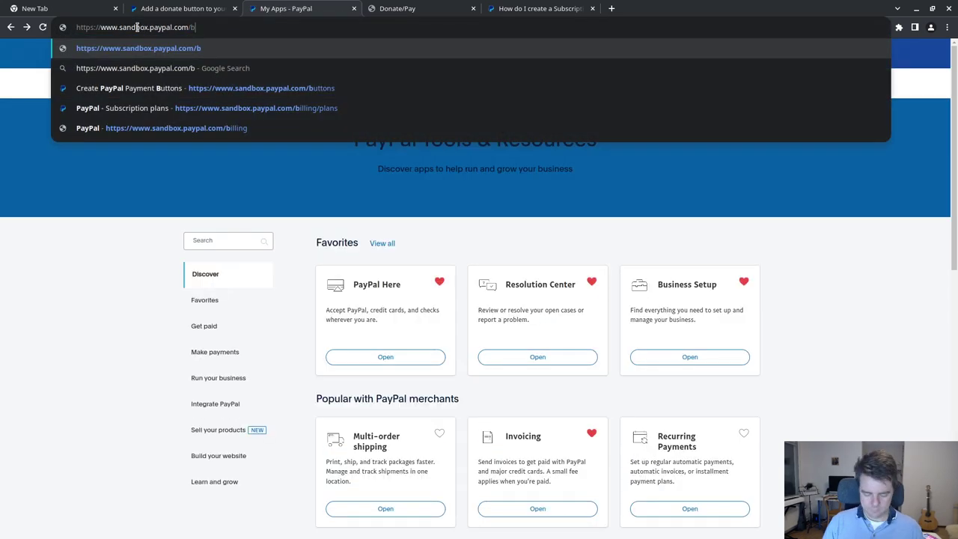
text(yttons)
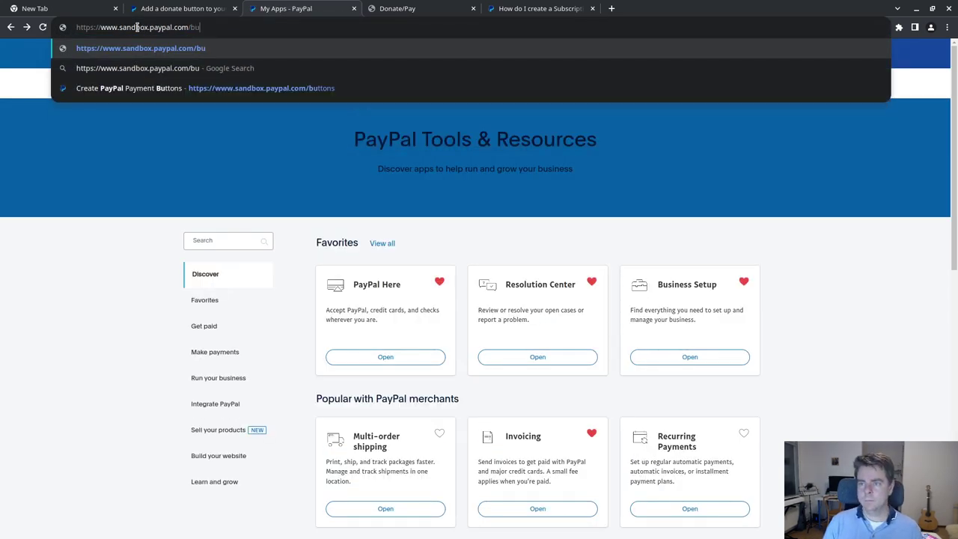
key(Return)
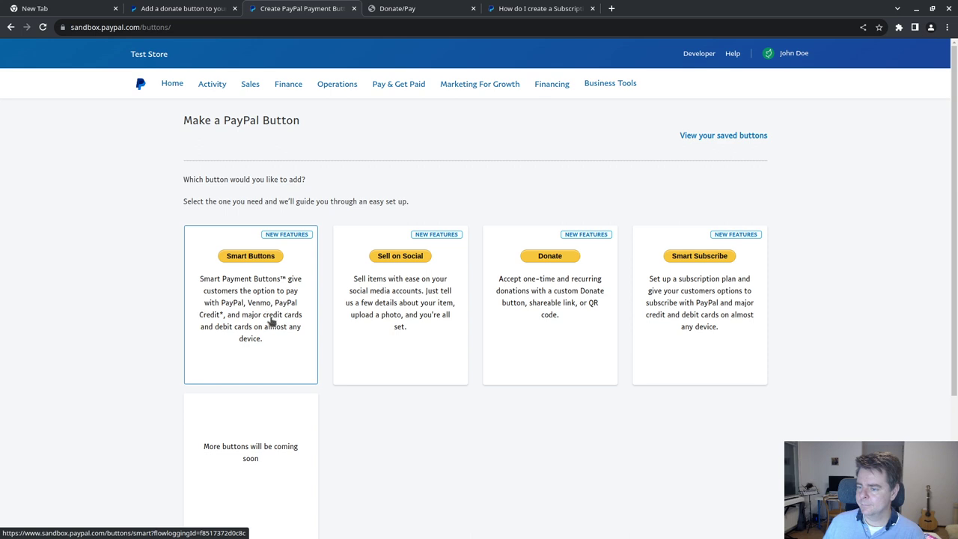
- Start a Smart Subscribe plan for the Magazine product named 'Magazine Print and PDF' priced 39
click(699, 257)
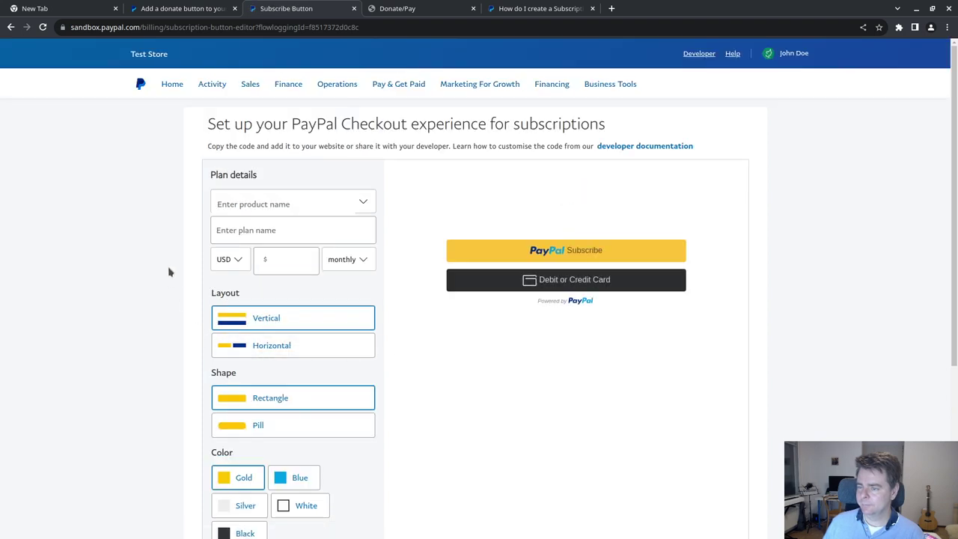
click(364, 204)
click(262, 225)
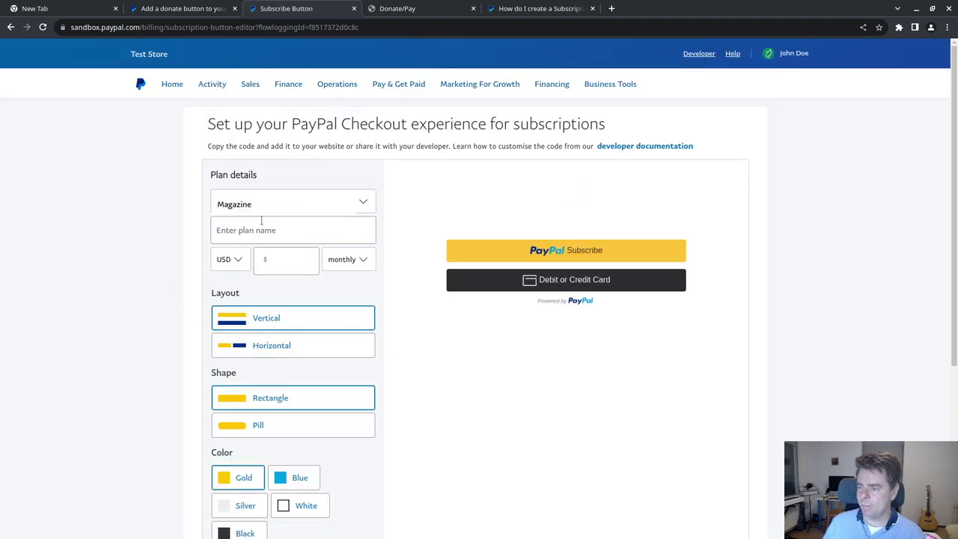
click(334, 230)
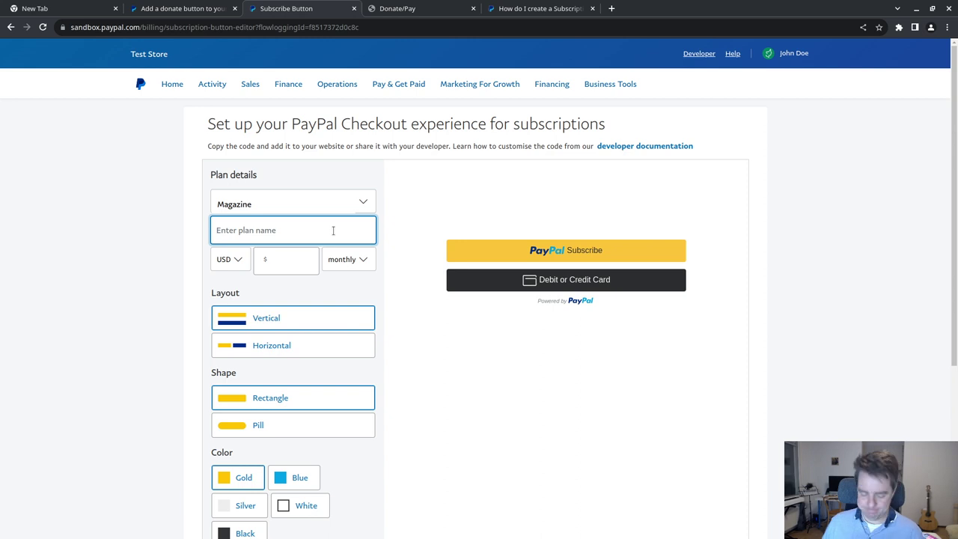
text(Magaz)
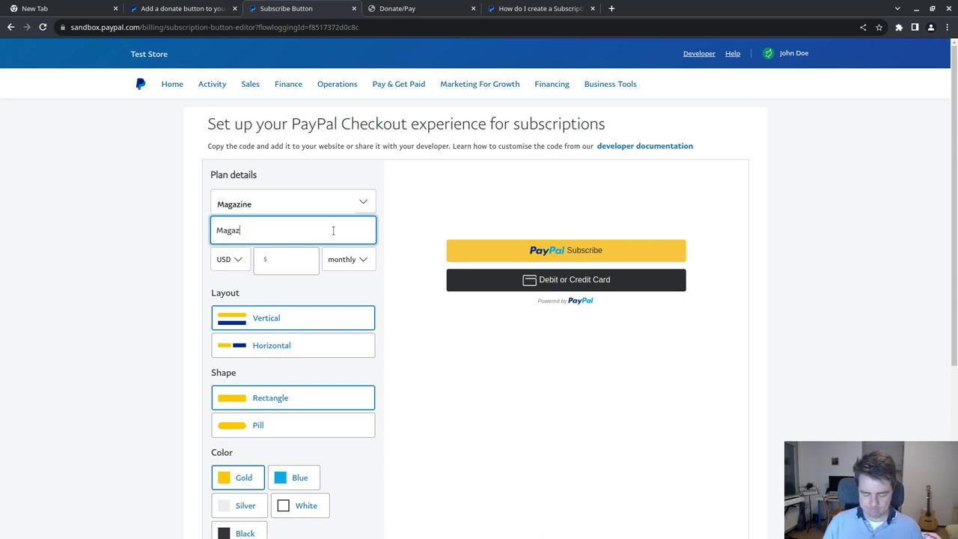
text(ine Prin)
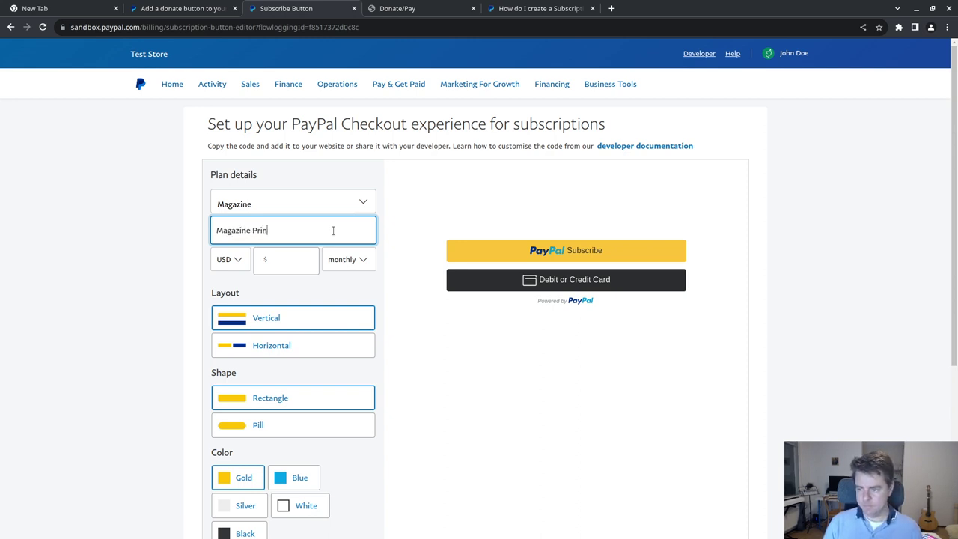
text(t and PDF)
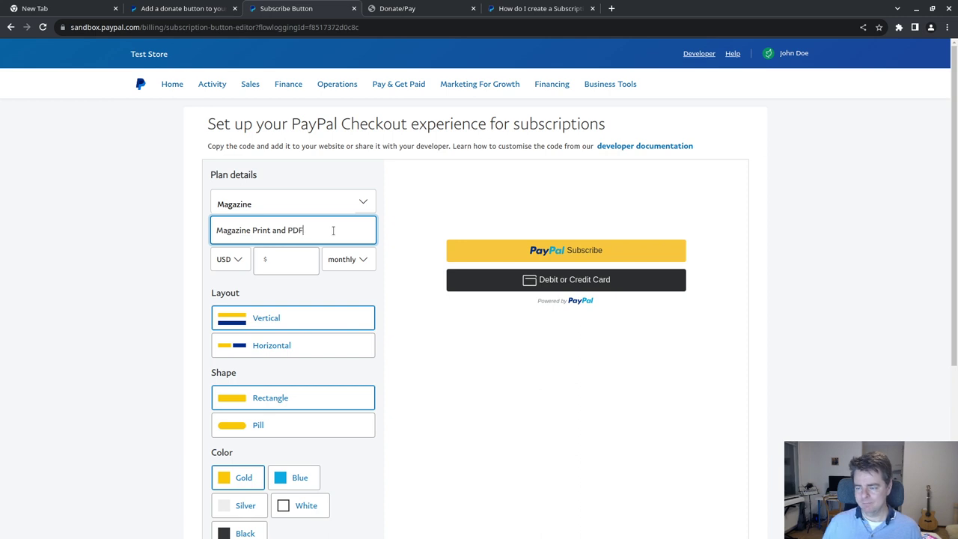
click(281, 268)
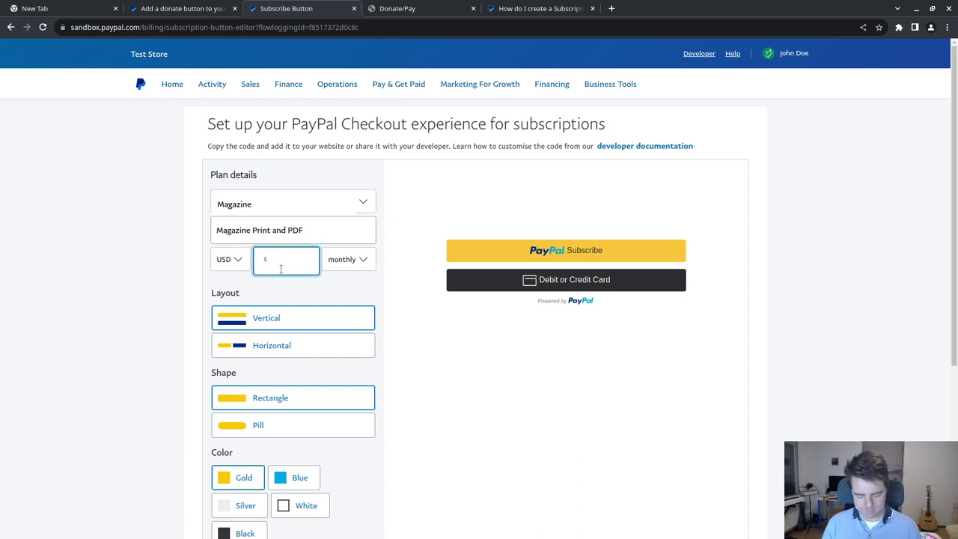
text(39)
- Choose a blue subscribe button, create the plan and copy its button code
scroll(118, 289, down, 2)
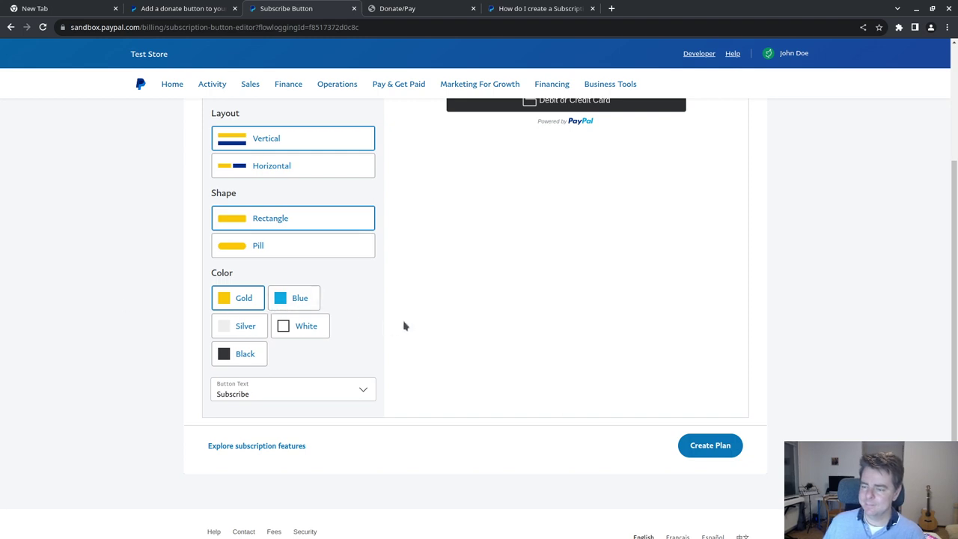
scroll(399, 325, up, 2)
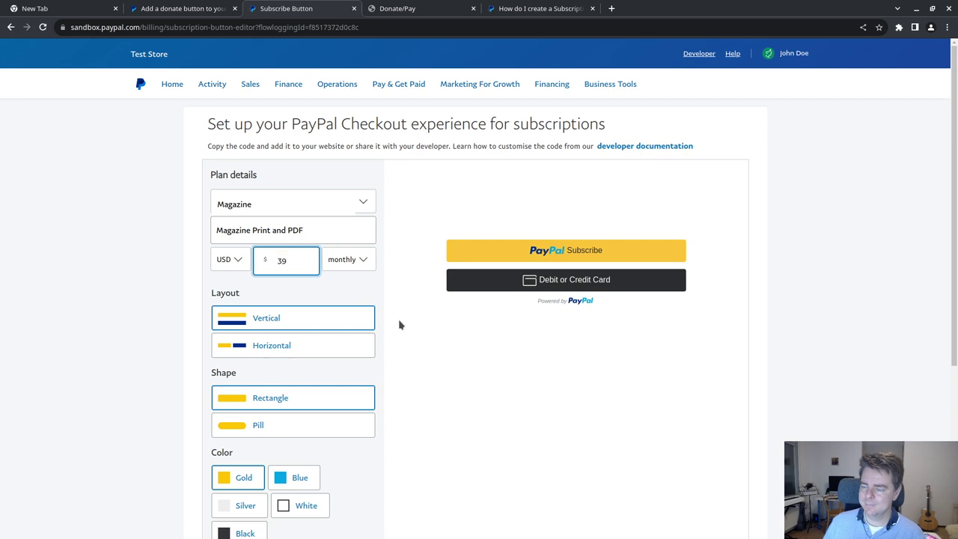
scroll(399, 324, down, 2)
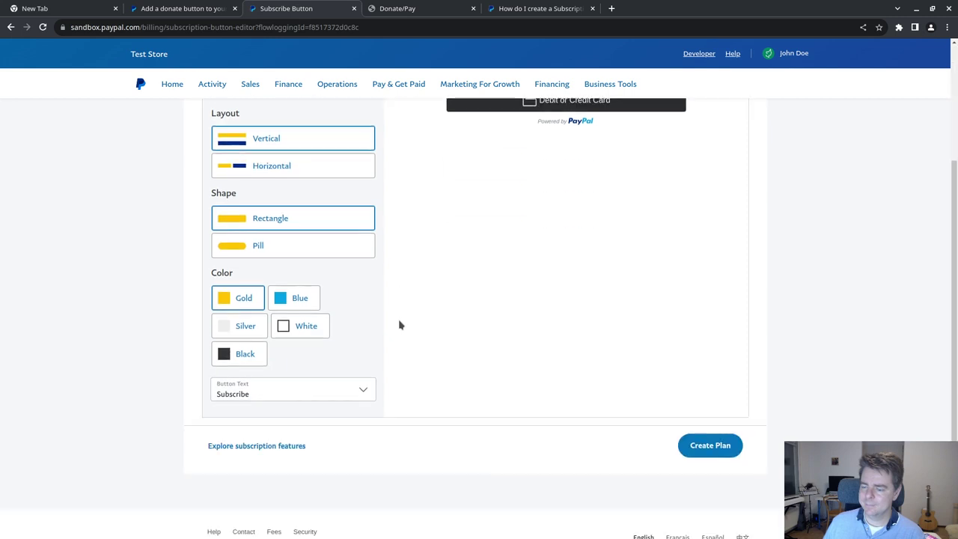
click(297, 299)
scroll(400, 309, up, 2)
scroll(401, 312, down, 2)
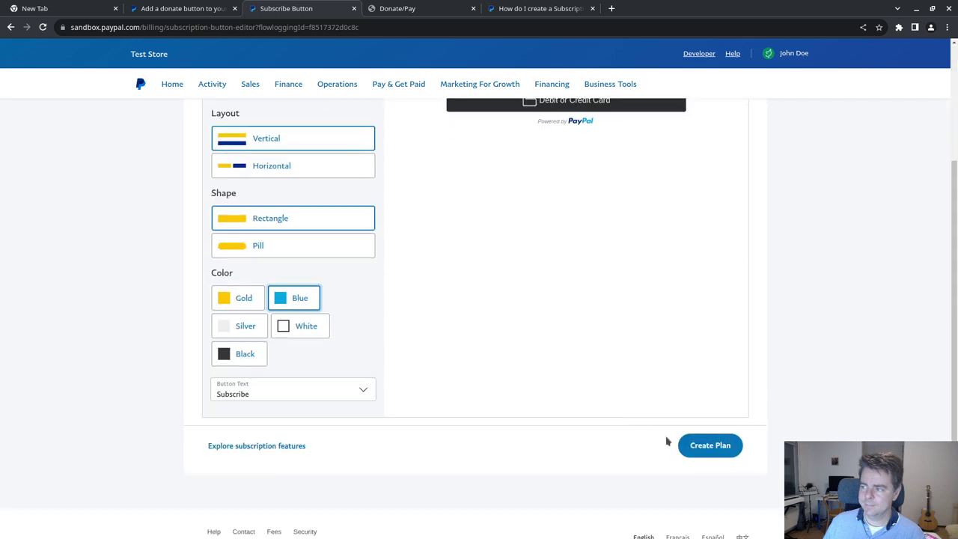
scroll(534, 393, up, 2)
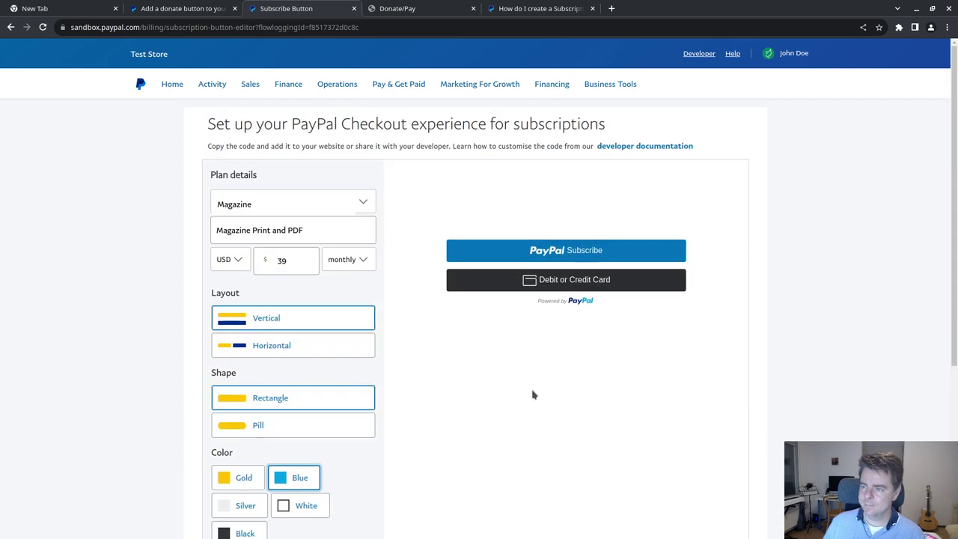
scroll(533, 394, down, 3)
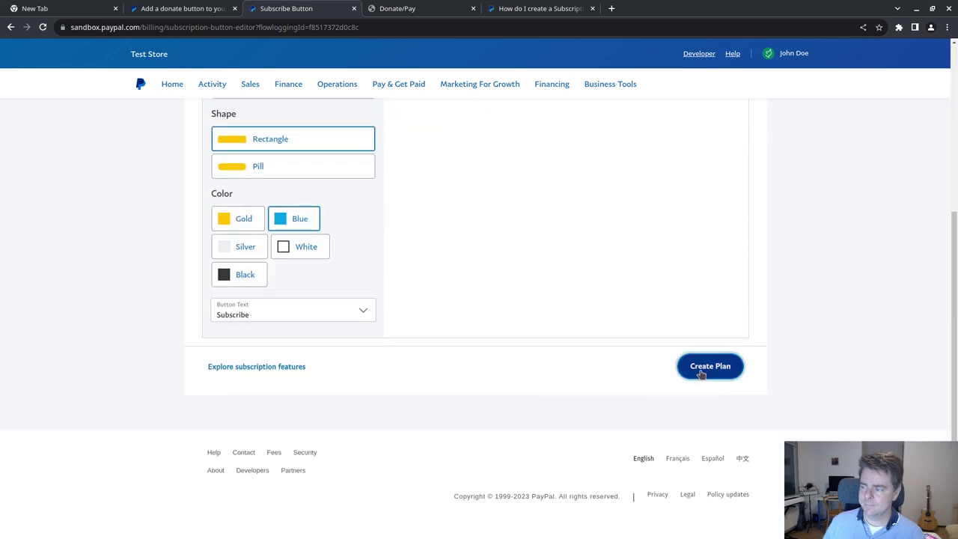
click(699, 368)
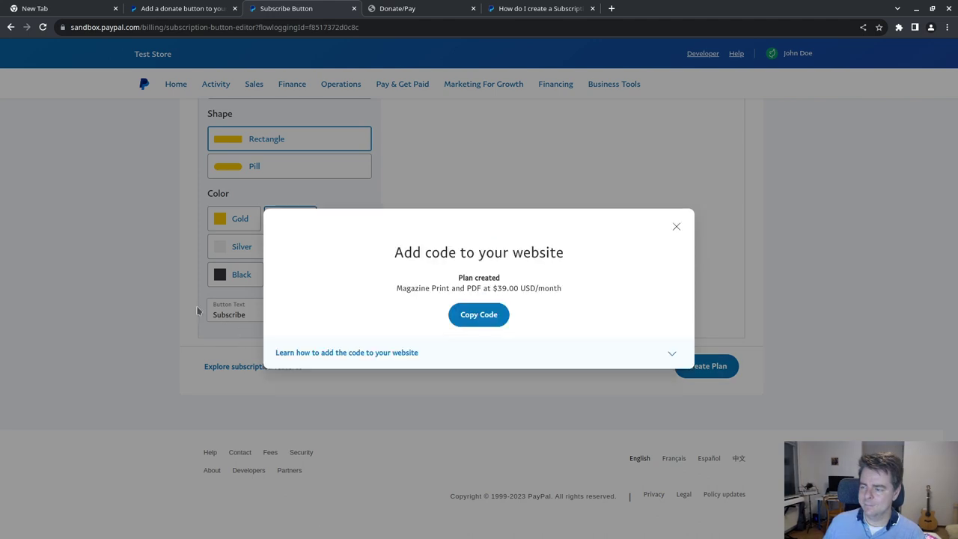
click(451, 320)
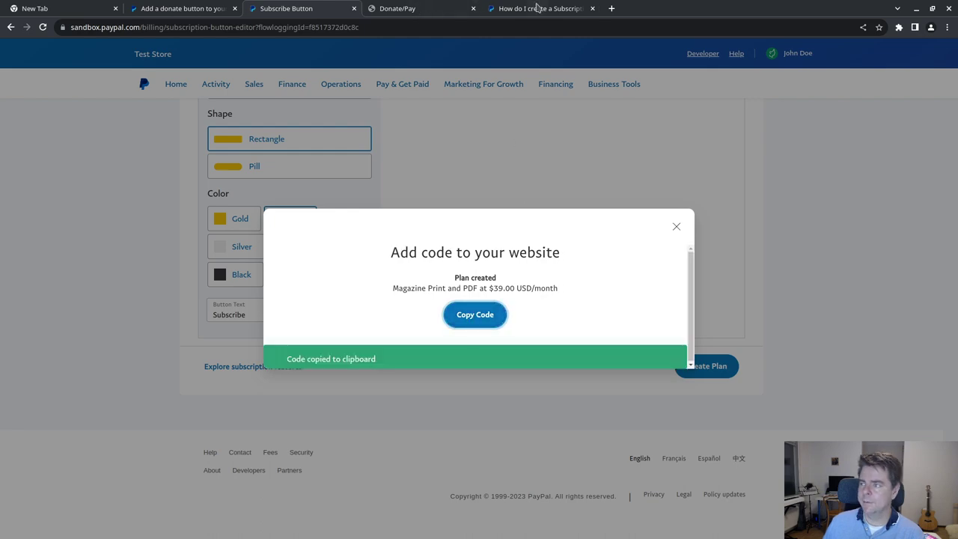
click(538, 8)
scroll(587, 244, down, 4)
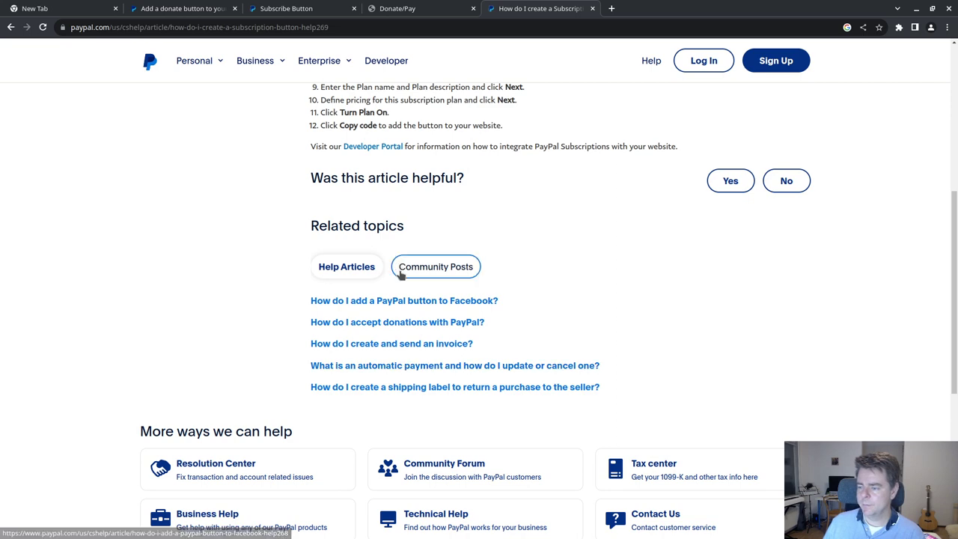
- Follow the article's Developer Portal link and scroll to the Subscriptions solution options
scroll(587, 309, up, 3)
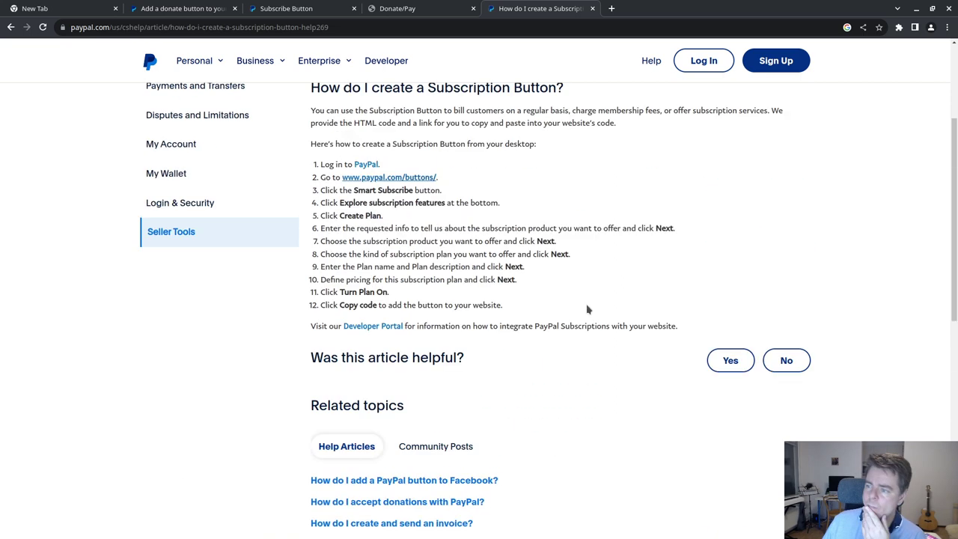
drag(677, 327, 363, 331)
click(364, 332)
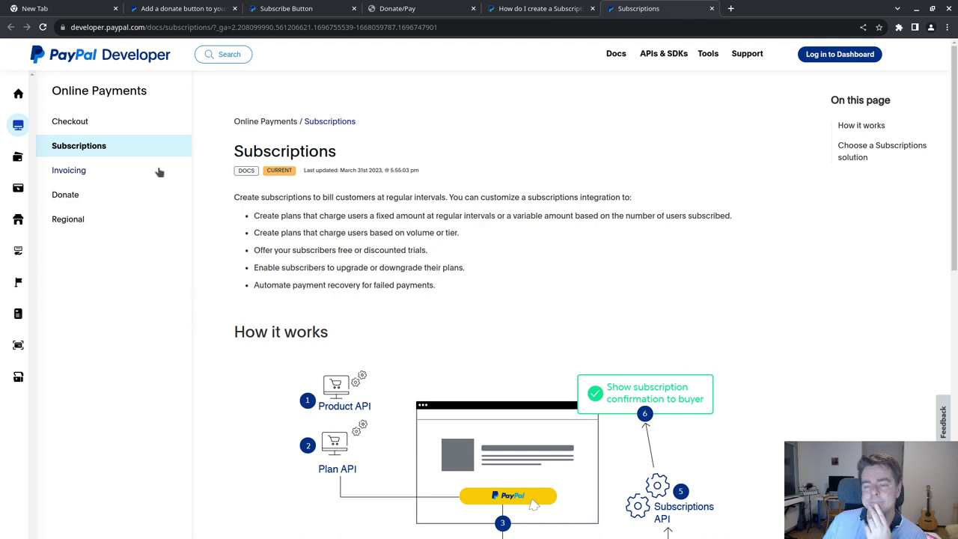
scroll(297, 236, down, 8)
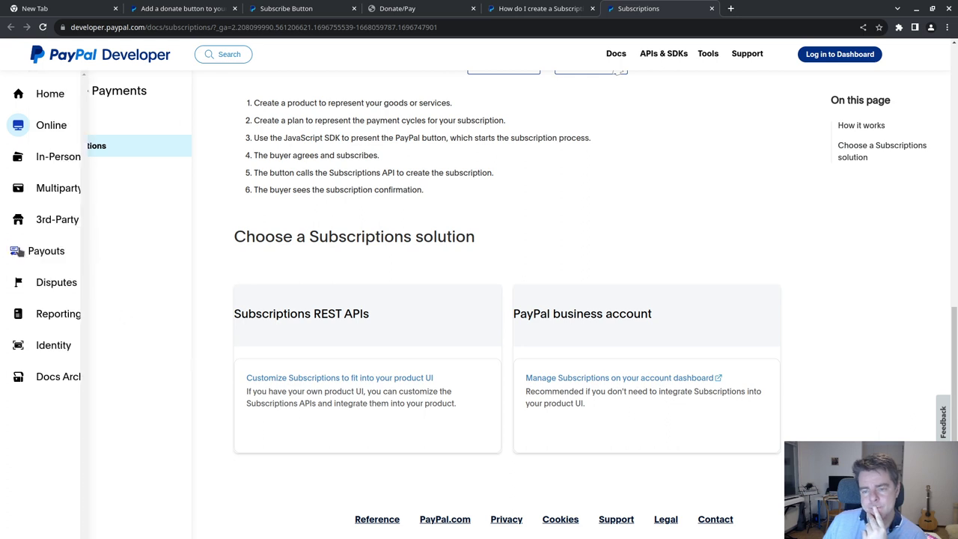
- Search Google for 'paypal display multiple subscriptions', open the Multiple subscription buttons docs, and select its URL
click(730, 8)
text(paypal )
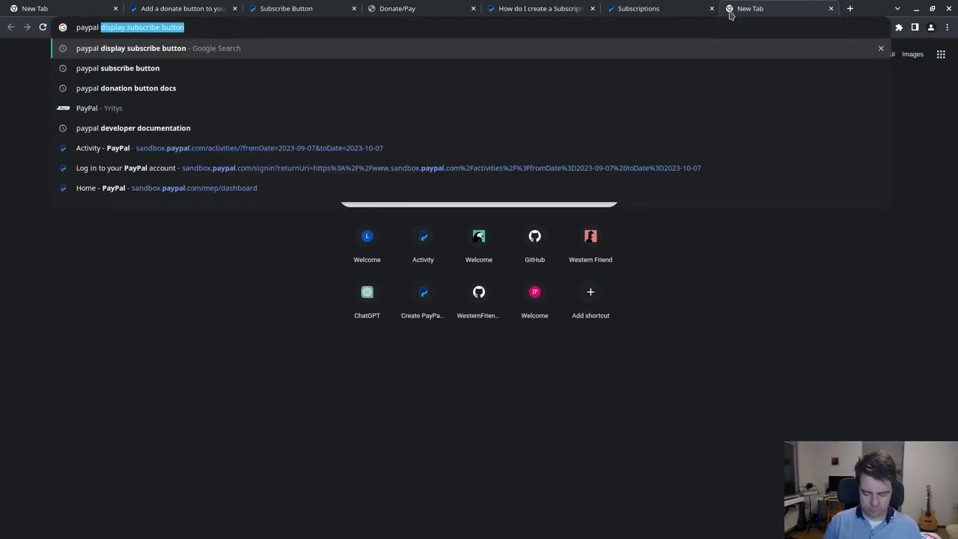
text(display mu)
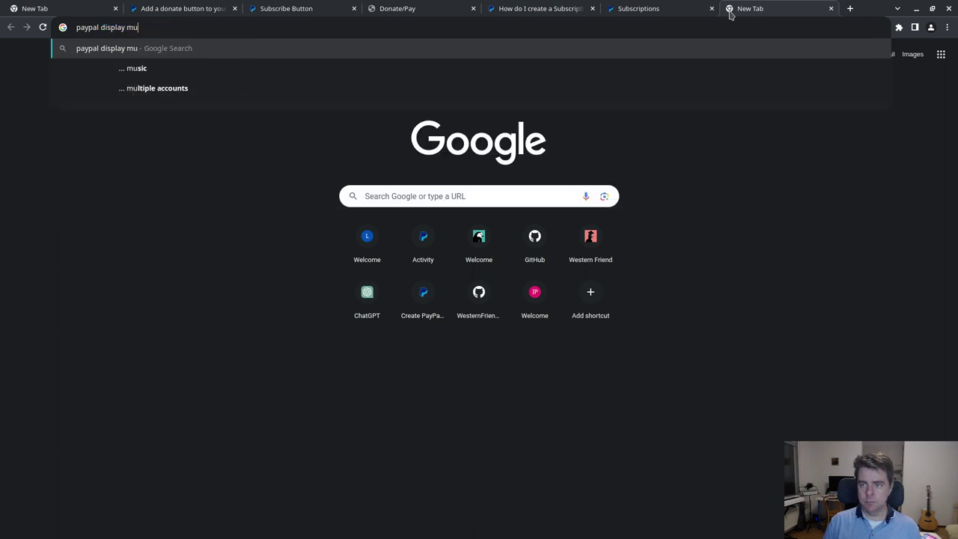
text(ltiple subsc)
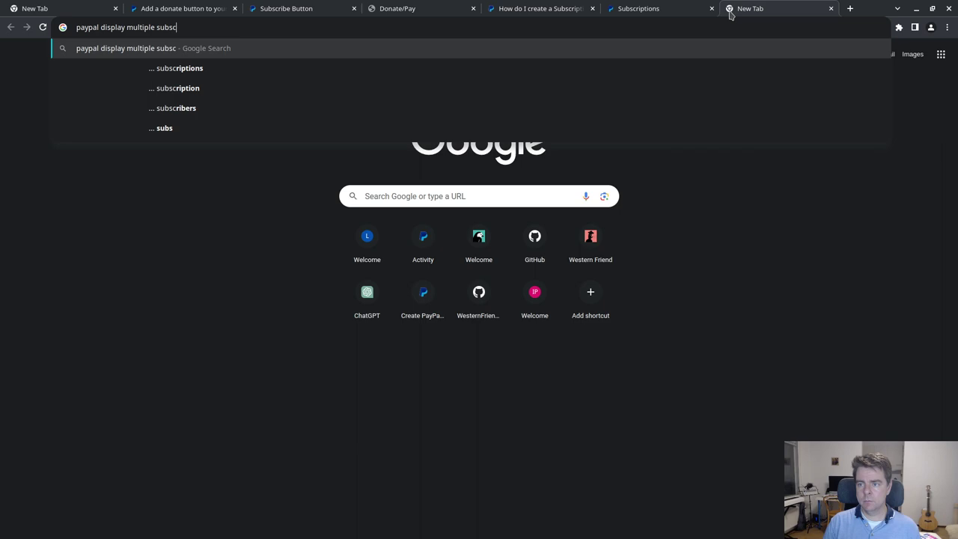
key(Down)
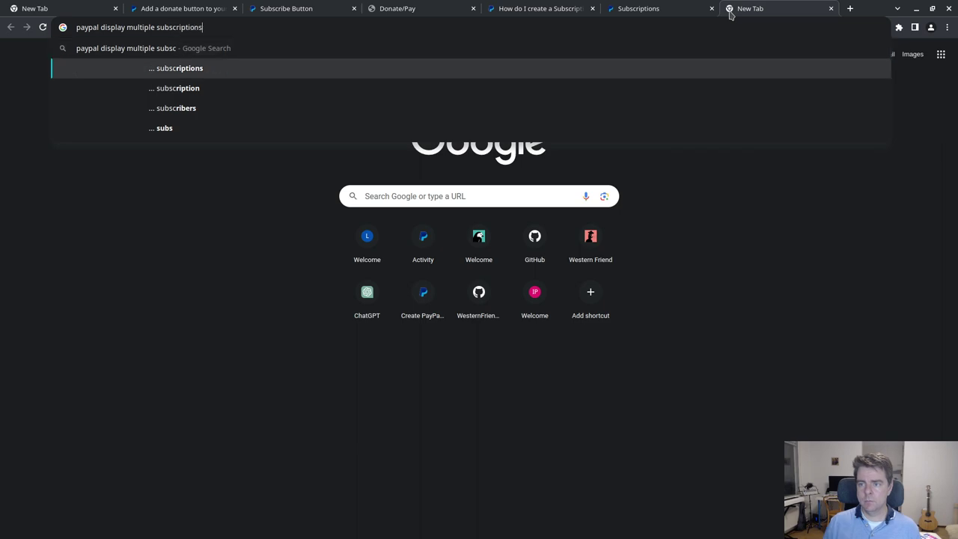
key(Return)
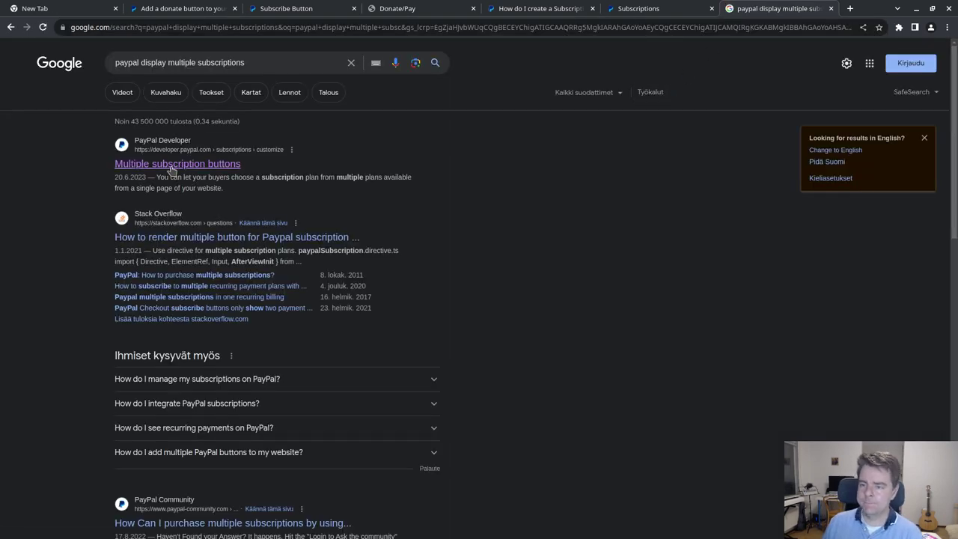
click(171, 168)
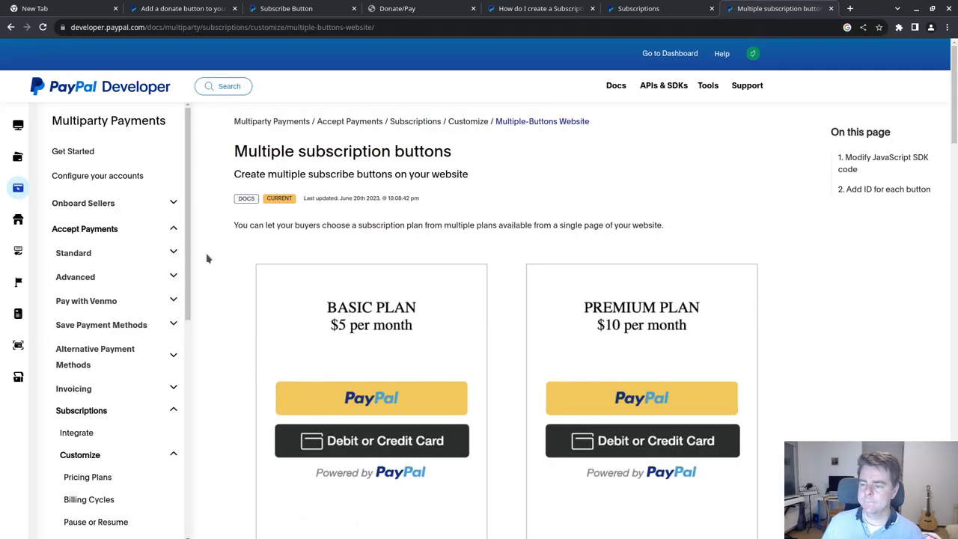
click(440, 27)
key(ctrl+c)
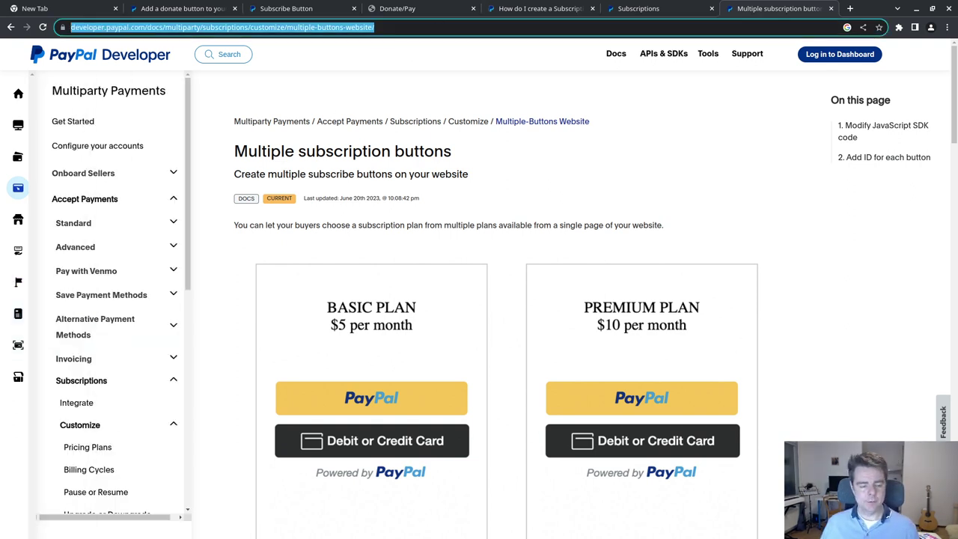
click(59, 9)
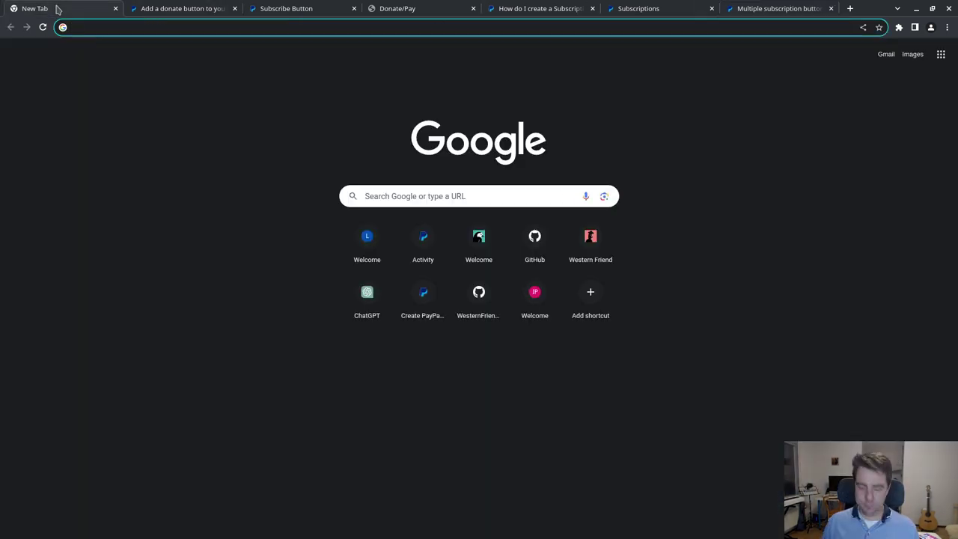
- On GitHub, open the WF-website repository's 'Switch to PayPal for payment processor' issue
text(gith)
key(Return)
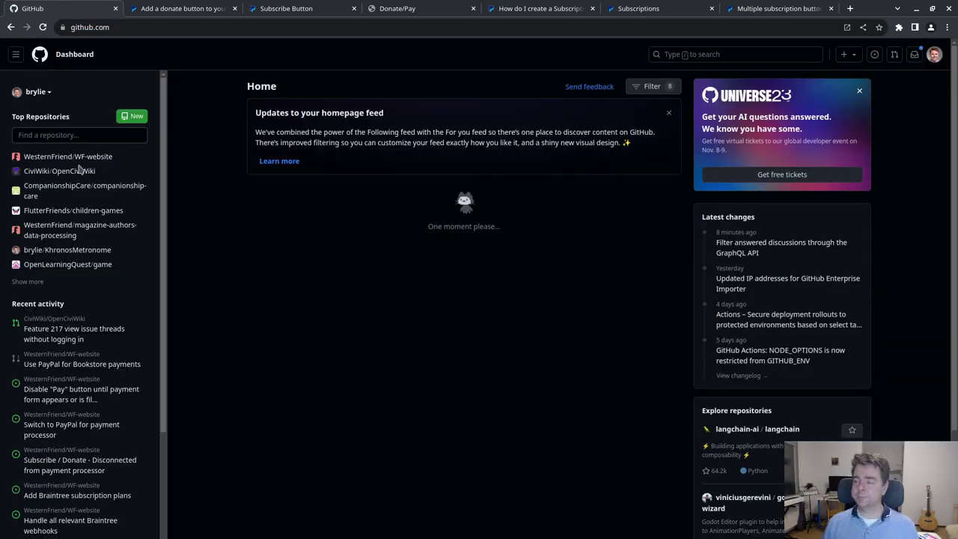
click(65, 158)
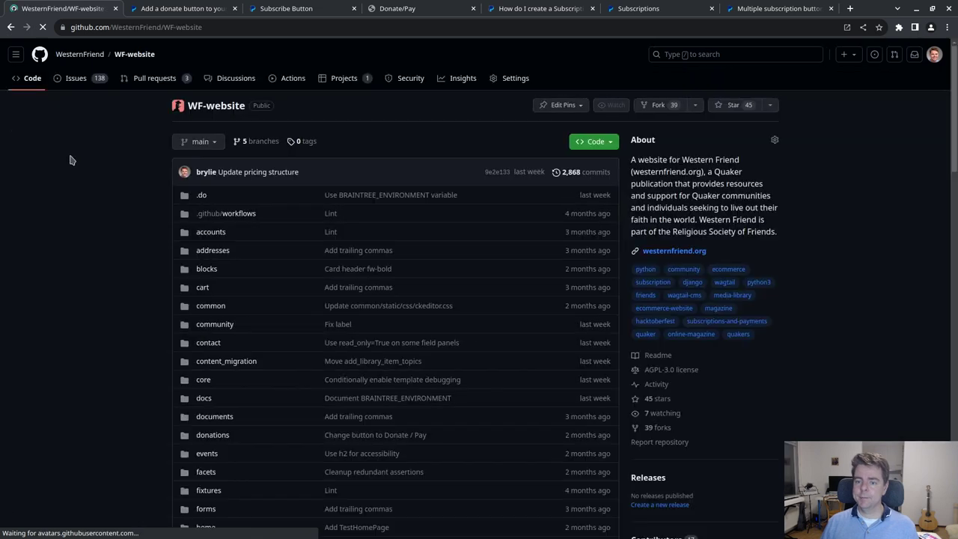
click(81, 84)
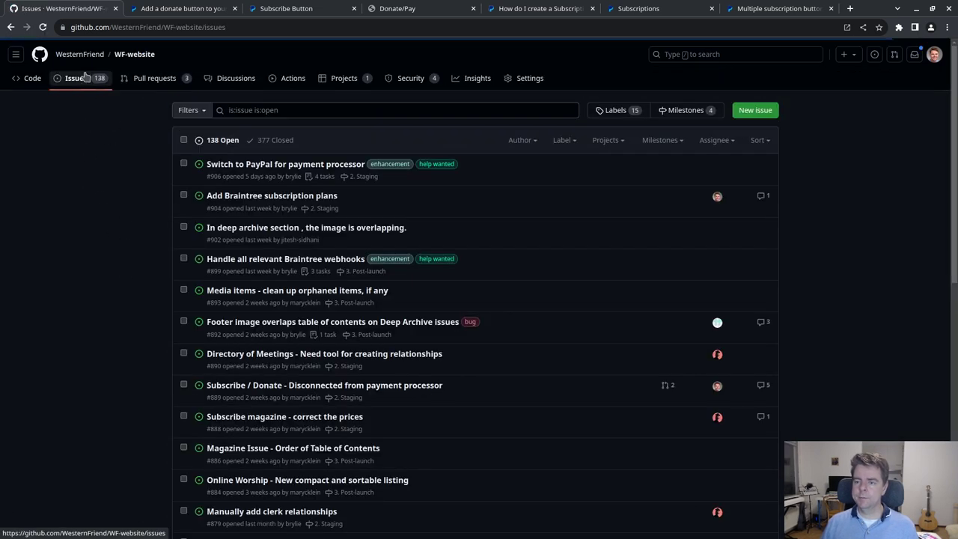
click(301, 163)
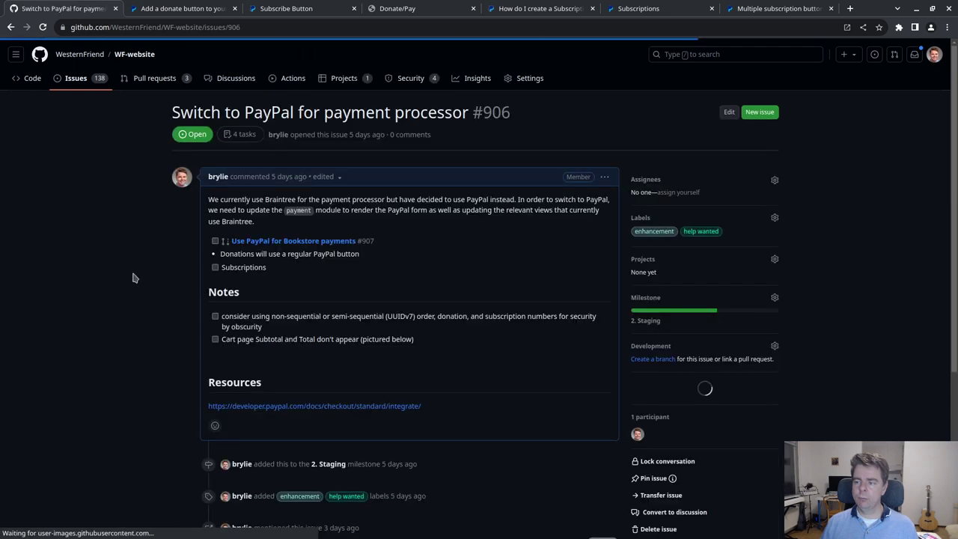
- Draft a 'Findings' comment containing the pasted PayPal multiple-buttons docs link
scroll(165, 316, down, 1)
scroll(166, 316, down, 5)
click(327, 371)
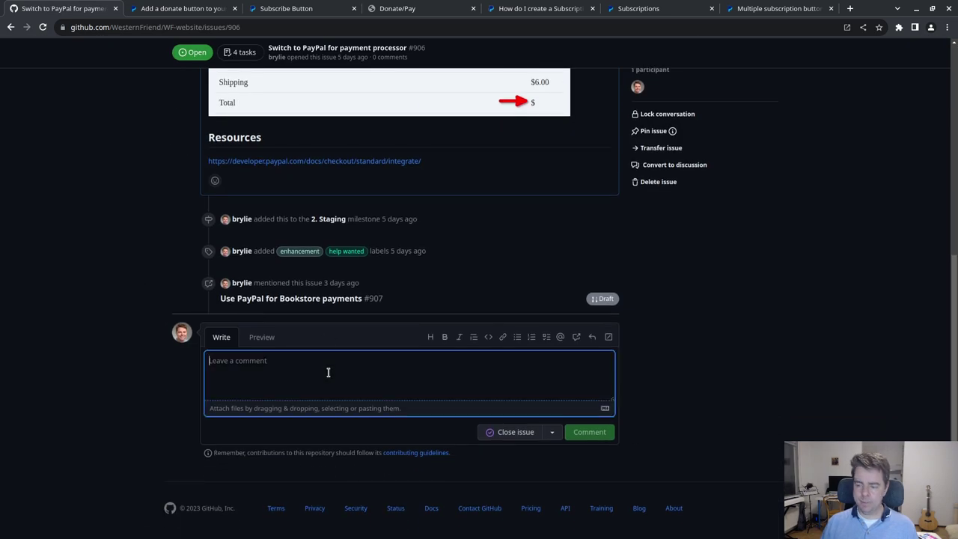
text(Findings)
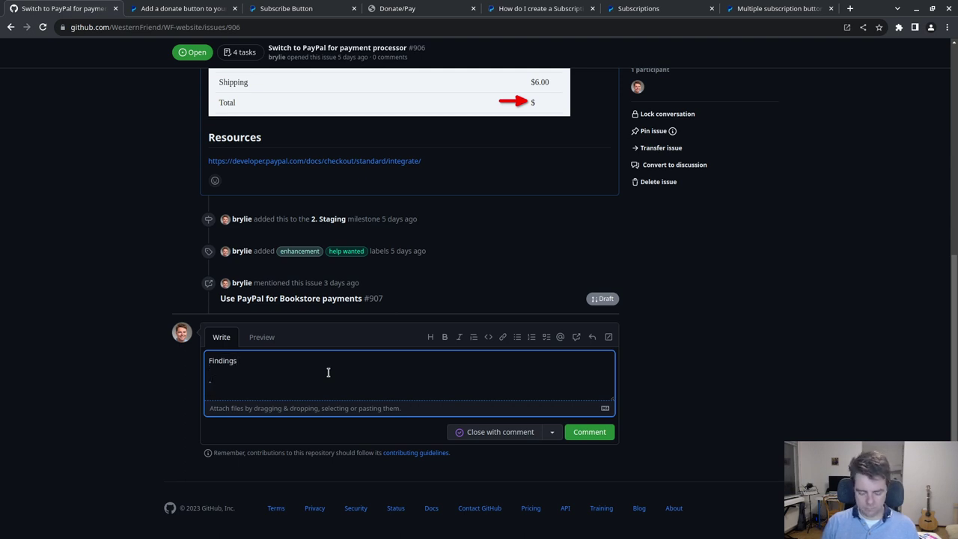
key(ctrl+v)
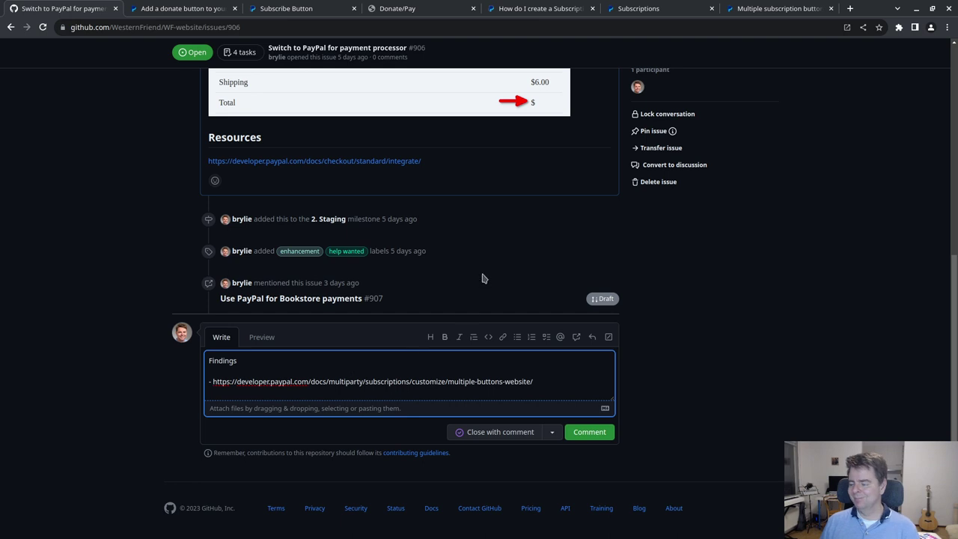
click(778, 8)
scroll(259, 261, down, 2)
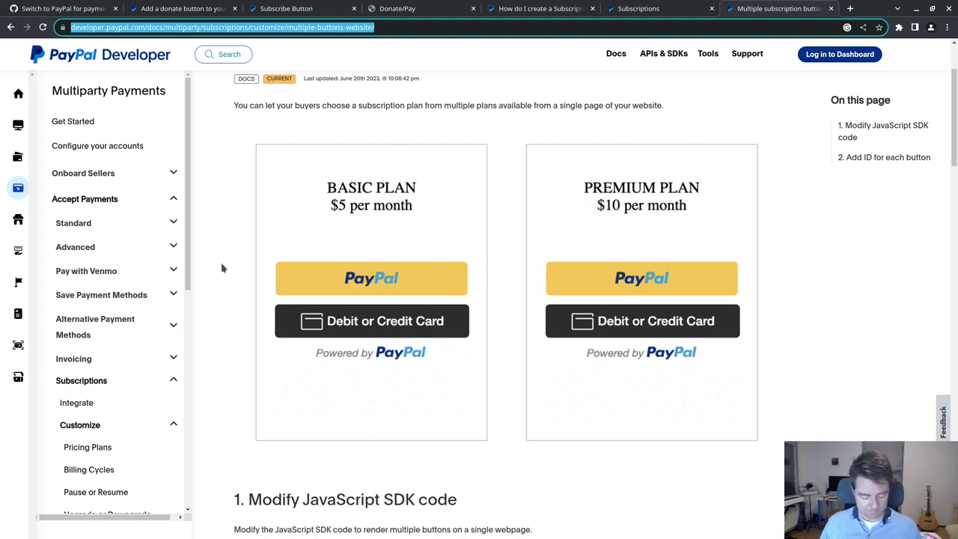
- Capture a rectangular screenshot tightly around the Basic Plan $5 card
key(Print)
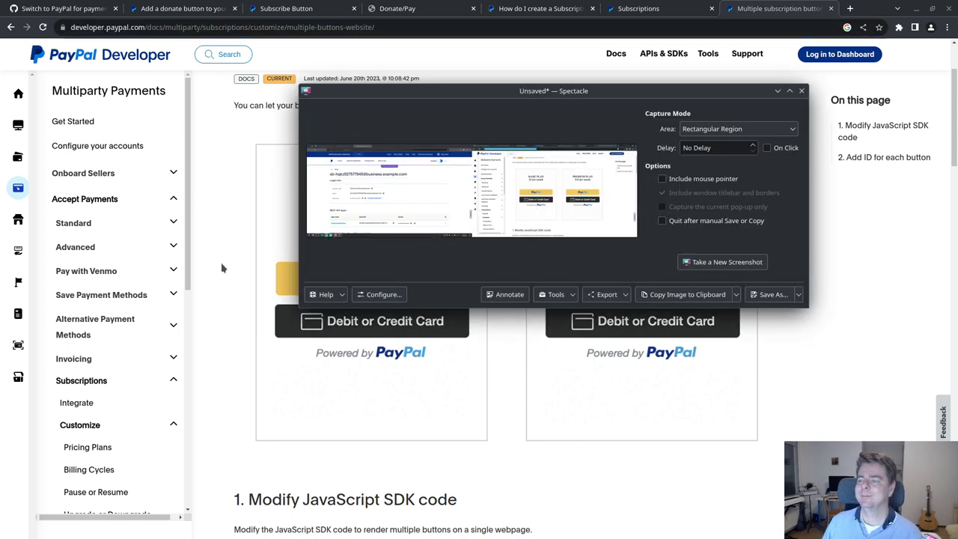
click(720, 261)
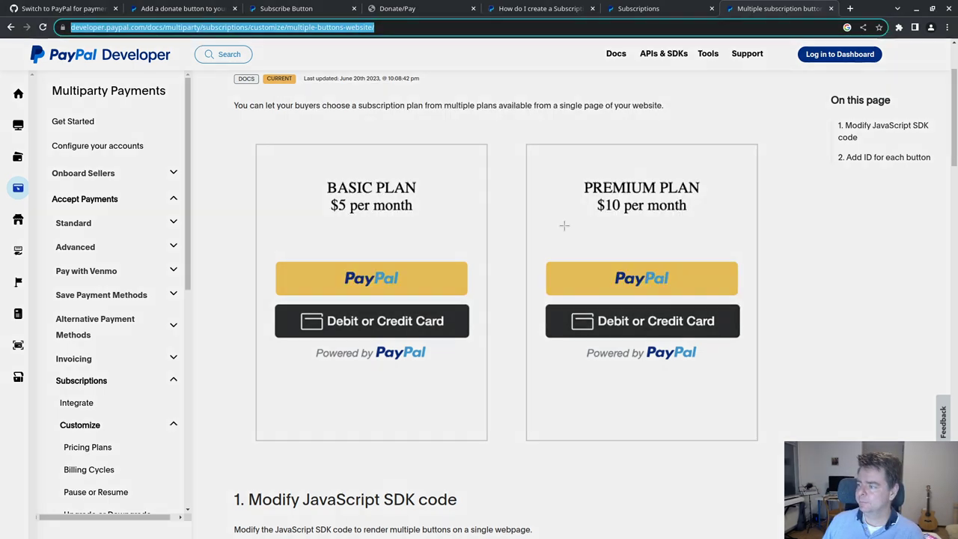
drag(255, 142, 487, 441)
drag(255, 292, 254, 292)
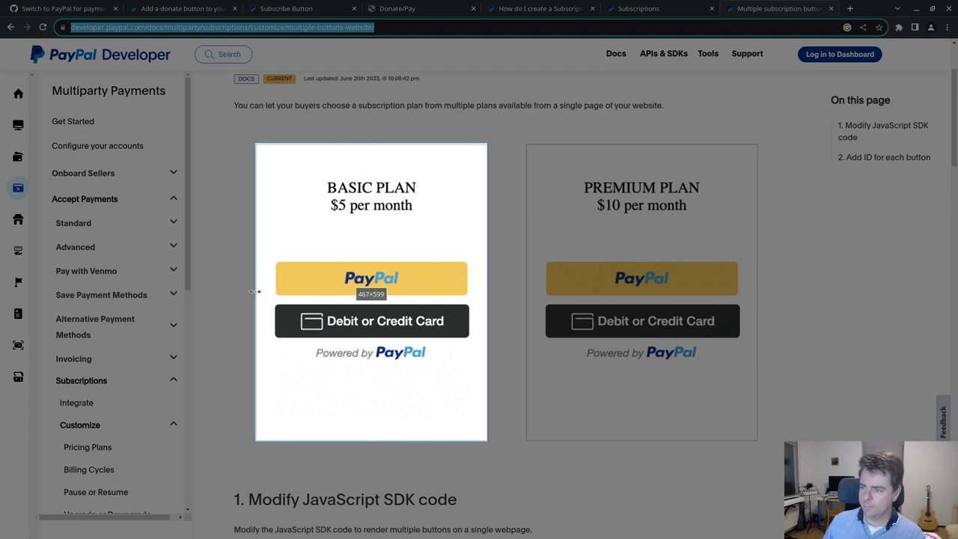
drag(369, 144, 367, 143)
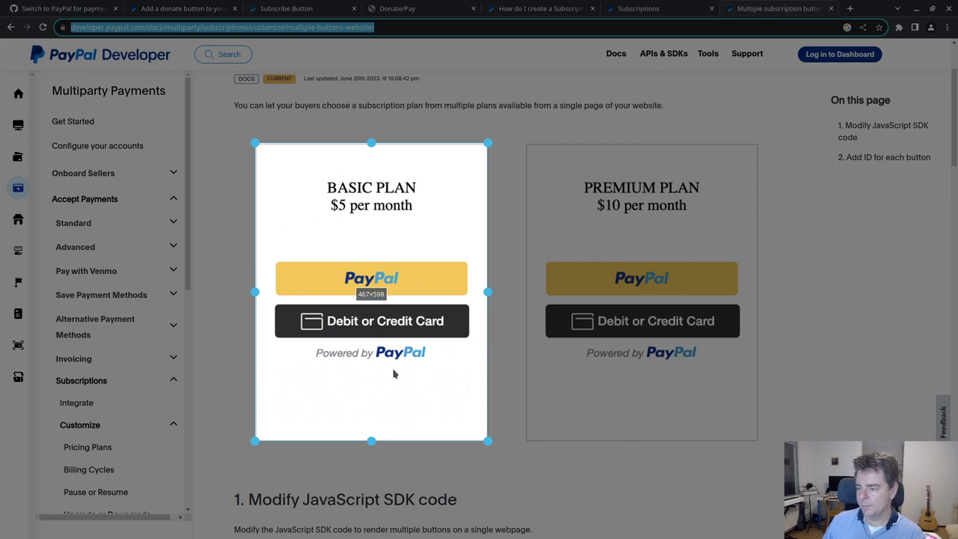
double_click(390, 363)
- Save the capture as subscription_choice.png in the wf_sketch folder
click(702, 294)
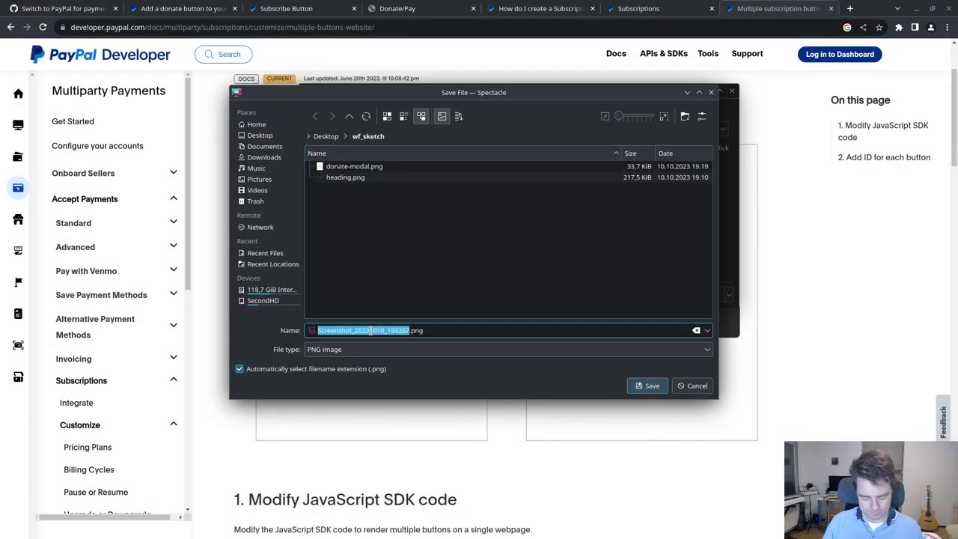
text(sub)
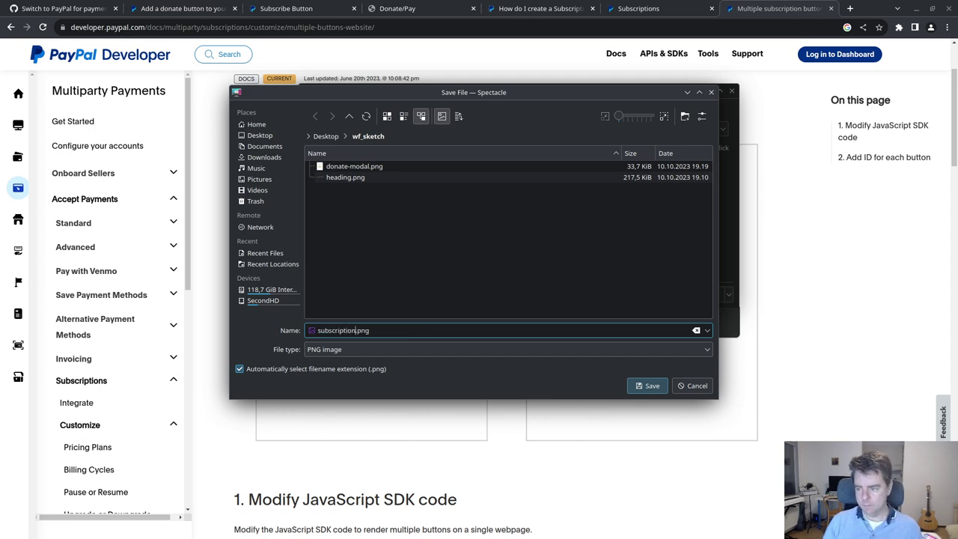
text(scription_choi)
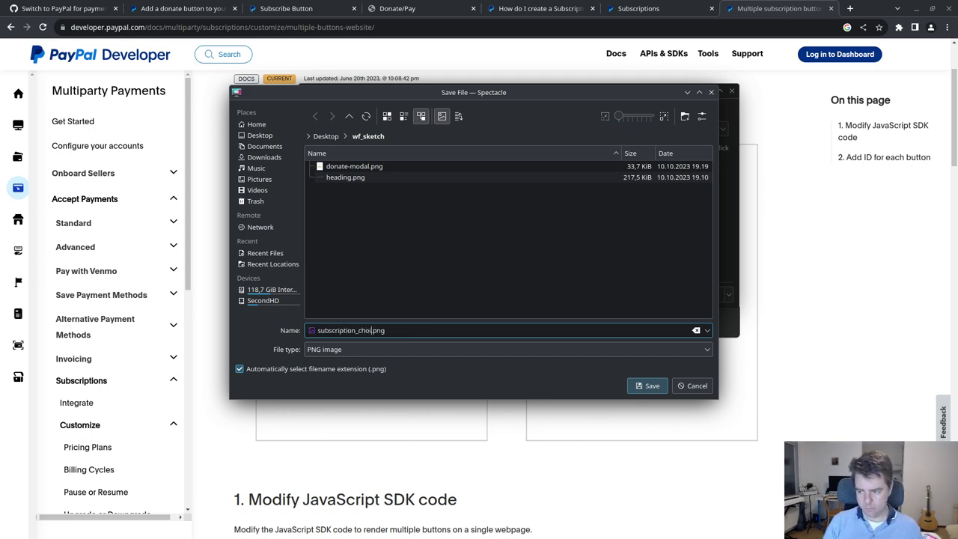
text(ce)
key(Return)
key(alt+Tab)
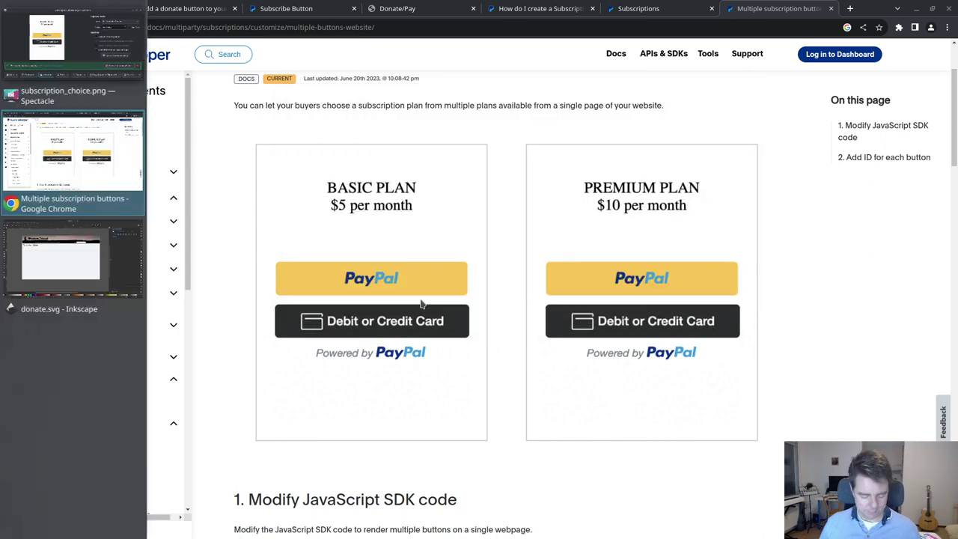
- Import subscription_choice.png into donate.svg with the default image import settings
key(alt+Tab)
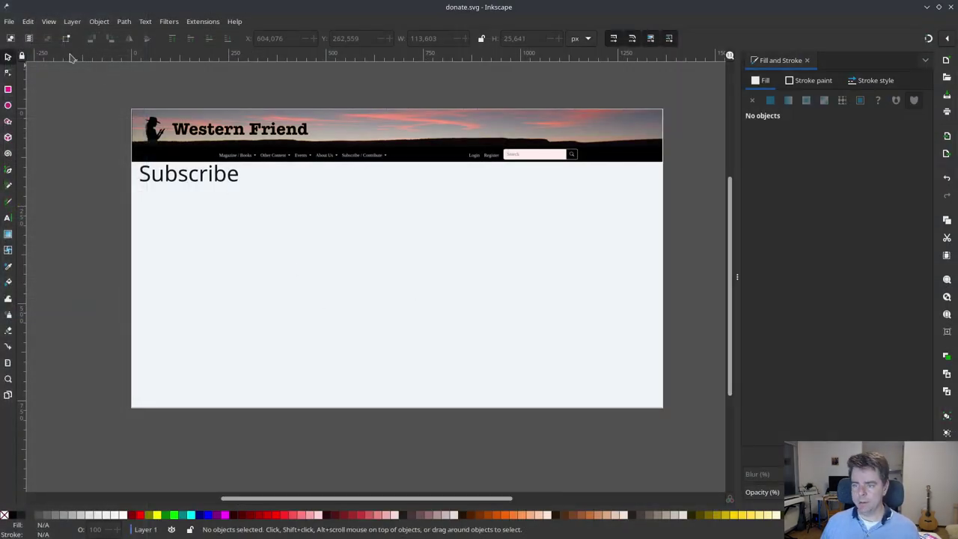
click(9, 21)
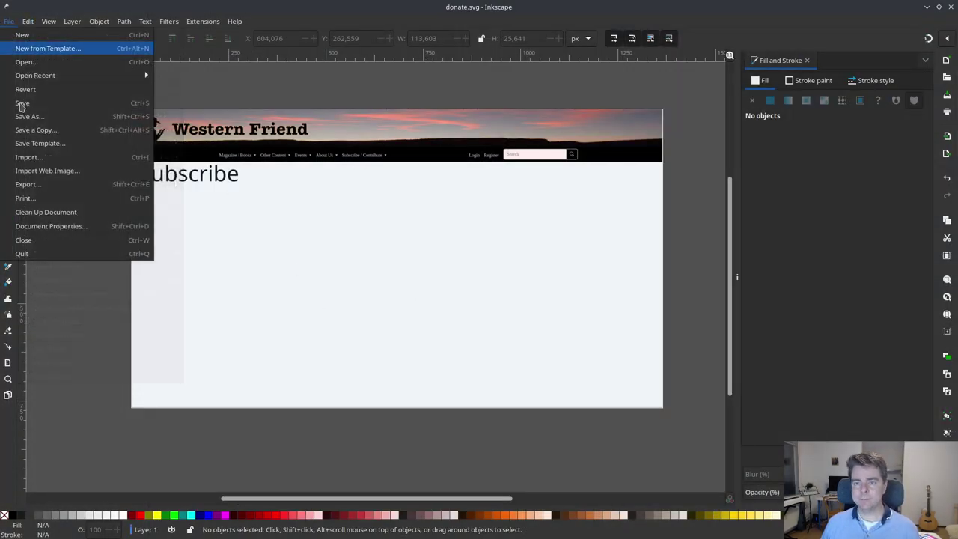
click(28, 157)
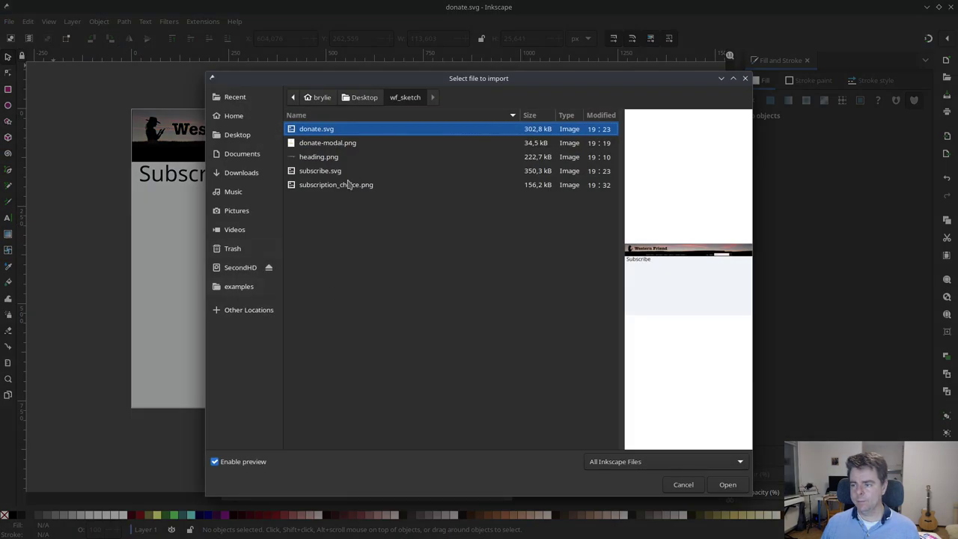
click(348, 185)
click(727, 485)
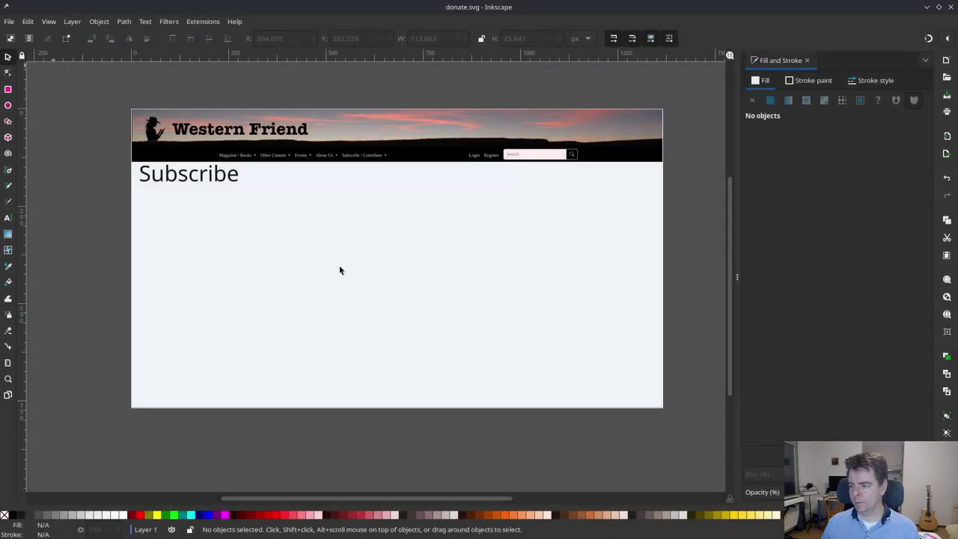
click(543, 330)
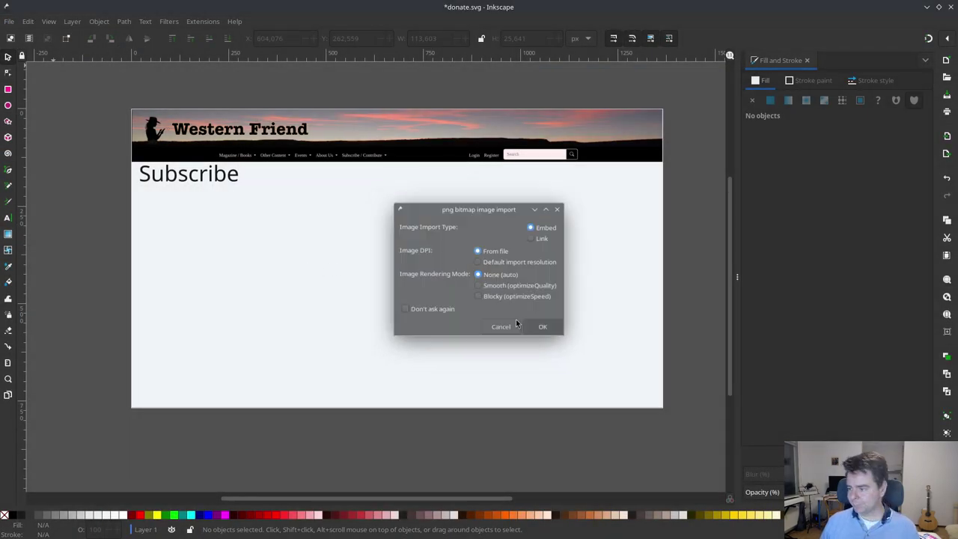
- Shrink the card image, place it below the Subscribe heading, and duplicate it
drag(680, 430, 276, 213)
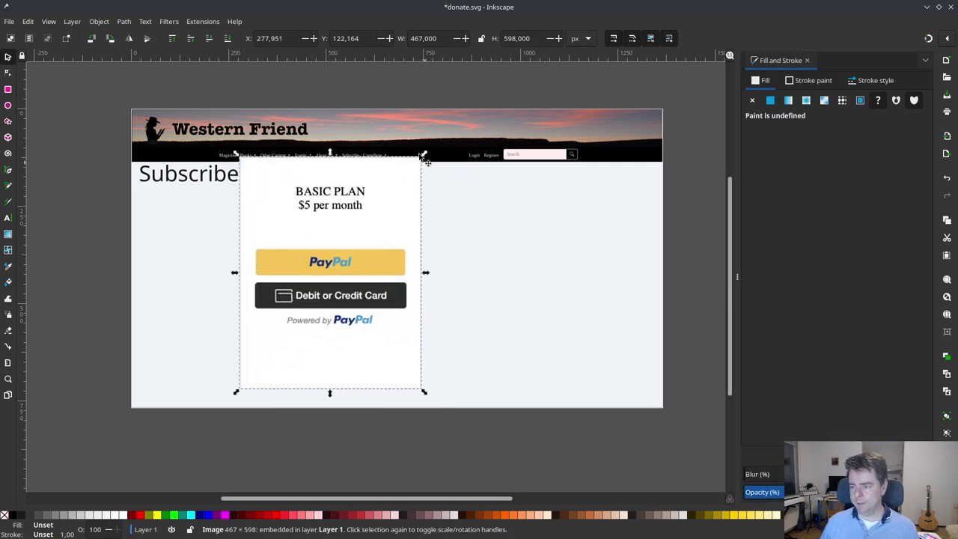
drag(423, 157, 348, 241)
drag(315, 302, 297, 255)
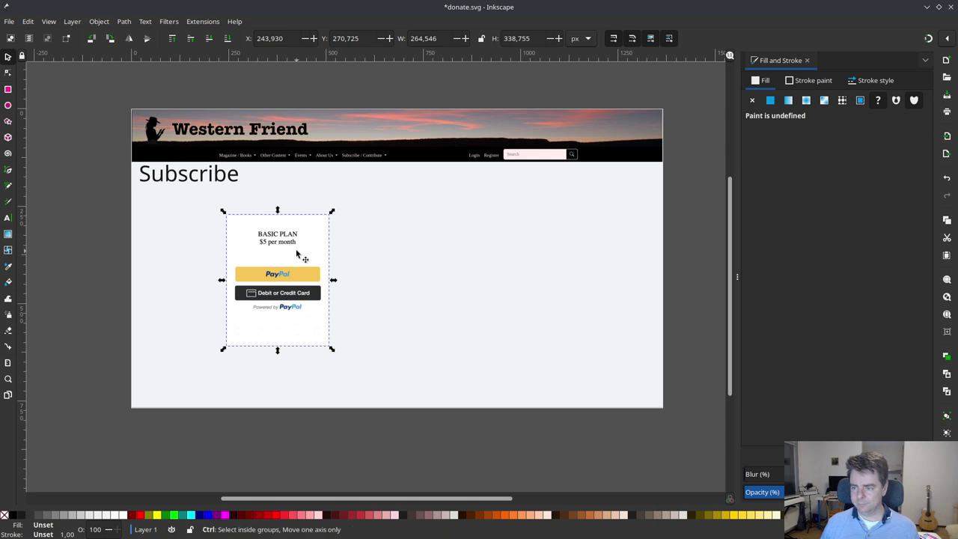
click(394, 294)
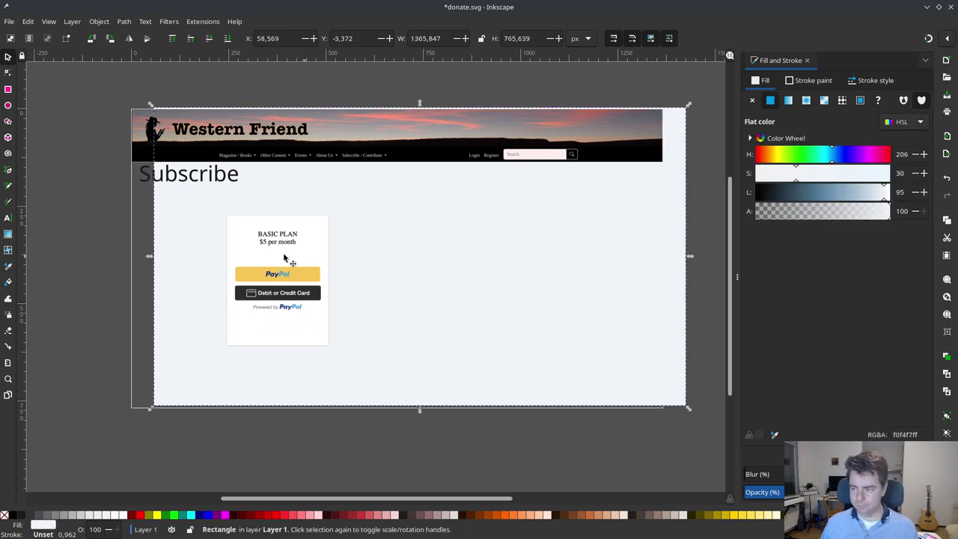
click(292, 253)
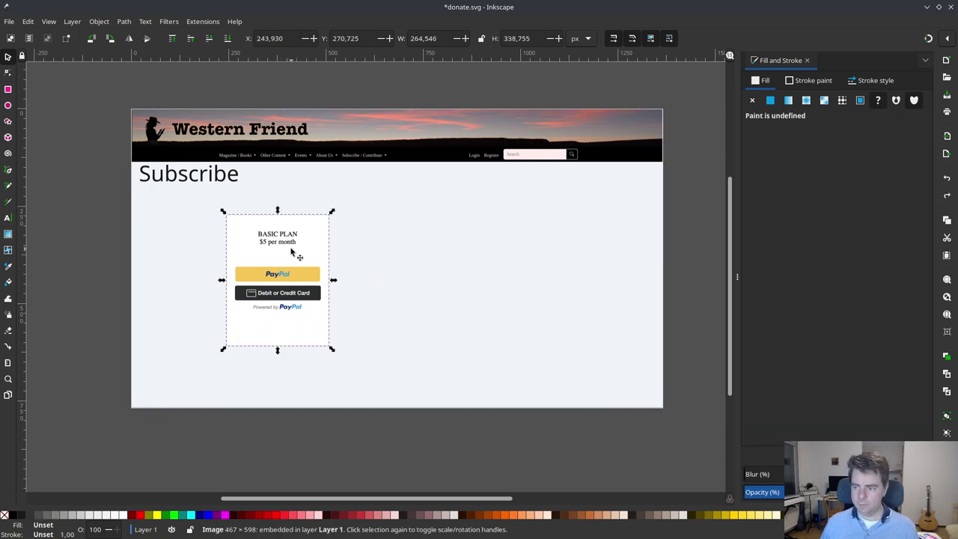
key(ctrl+d)
- Arrange three Basic Plan cards side by side in a row under Subscribe
drag(292, 253, 406, 245)
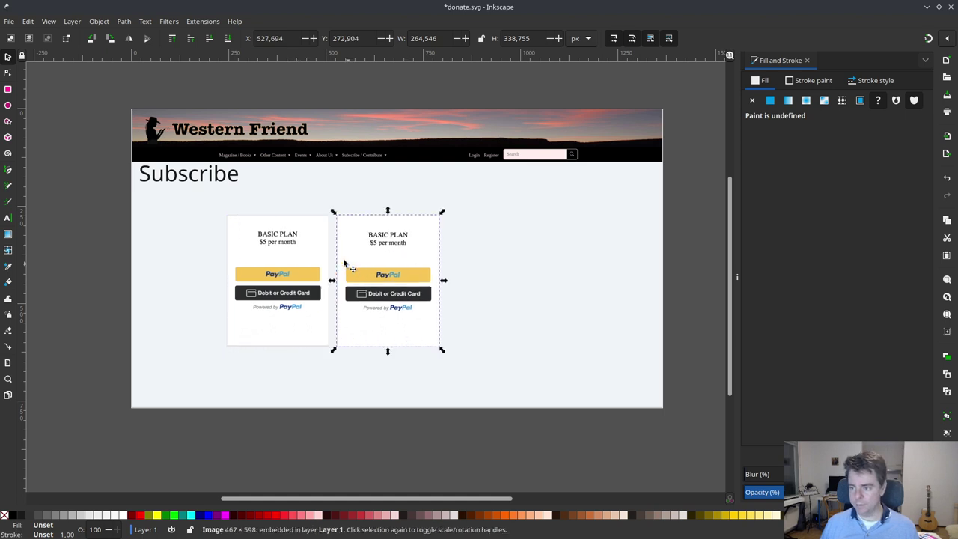
drag(292, 259, 225, 307)
click(304, 252)
key(ctrl+d)
key(Delete)
drag(305, 244, 345, 266)
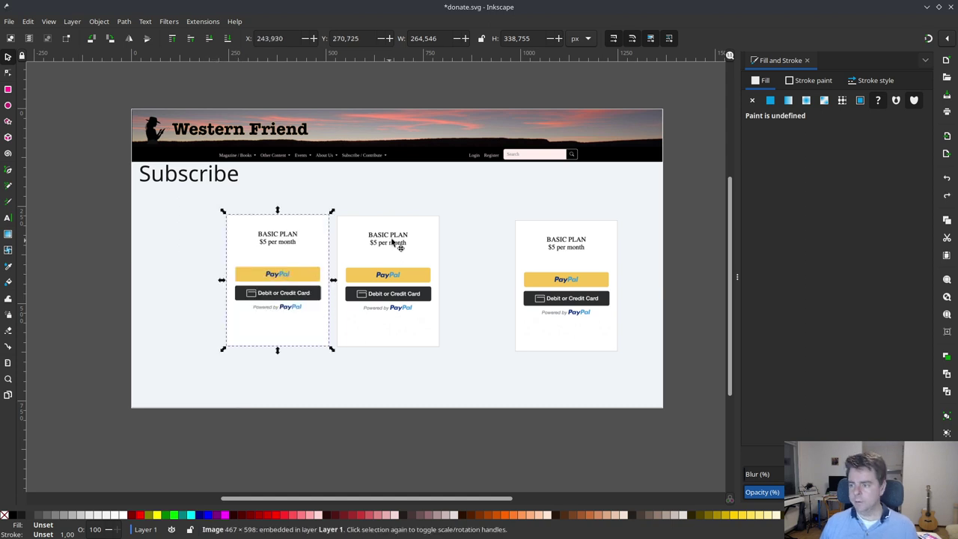
drag(391, 242, 406, 242)
drag(293, 244, 285, 244)
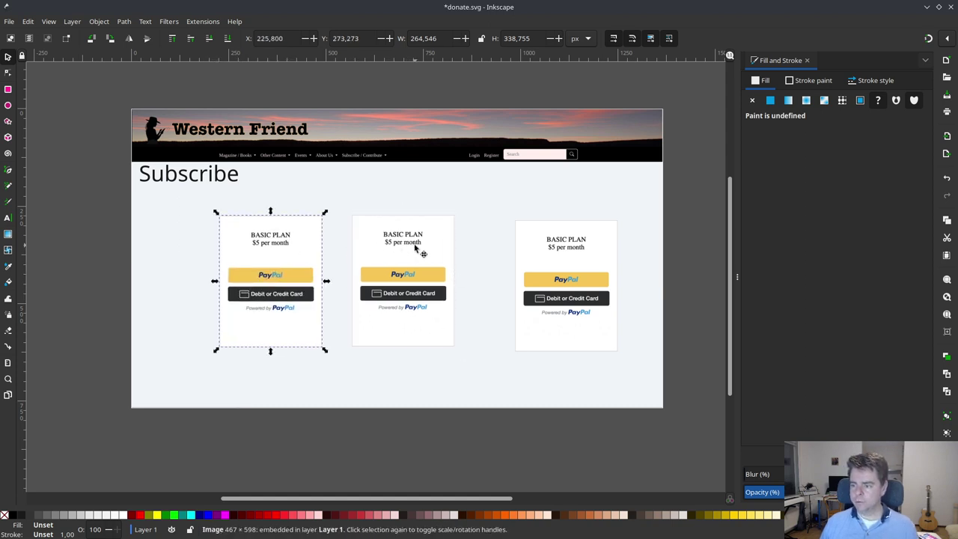
drag(419, 247, 401, 247)
drag(572, 250, 543, 250)
- Add a horizontal guide along the cards' tops and drag each card up to it
drag(301, 59, 314, 215)
mouse_move(285, 258)
mouse_down()
mouse_move(268, 302)
mouse_move(272, 228)
mouse_move(271, 247)
mouse_move(307, 232)
mouse_move(282, 246)
mouse_move(293, 229)
mouse_move(296, 244)
mouse_up()
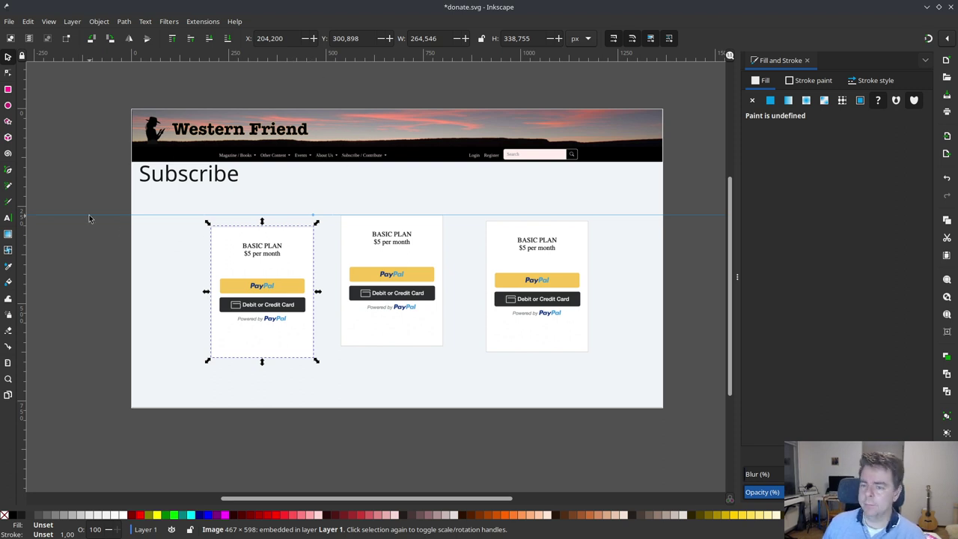
click(94, 192)
click(282, 253)
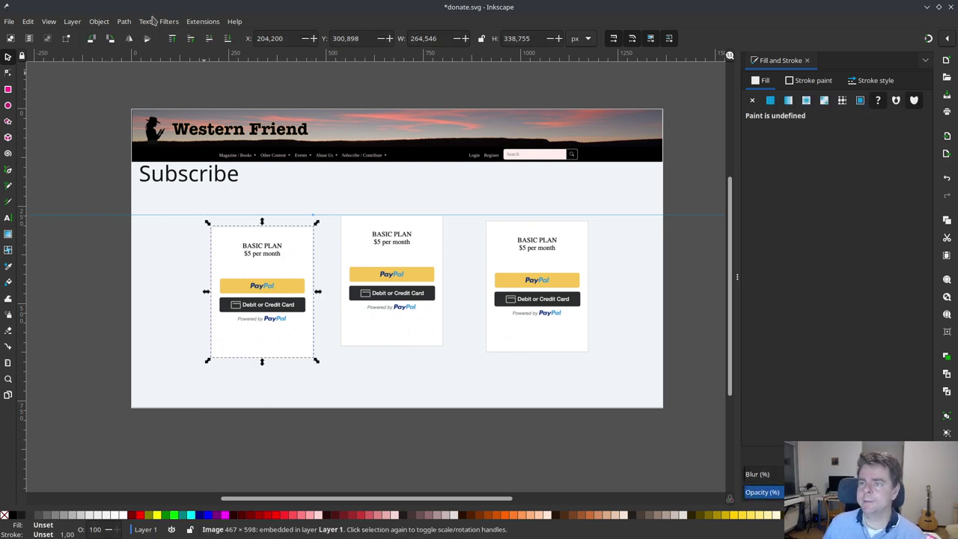
drag(257, 255, 256, 242)
drag(389, 246, 398, 250)
drag(528, 249, 527, 243)
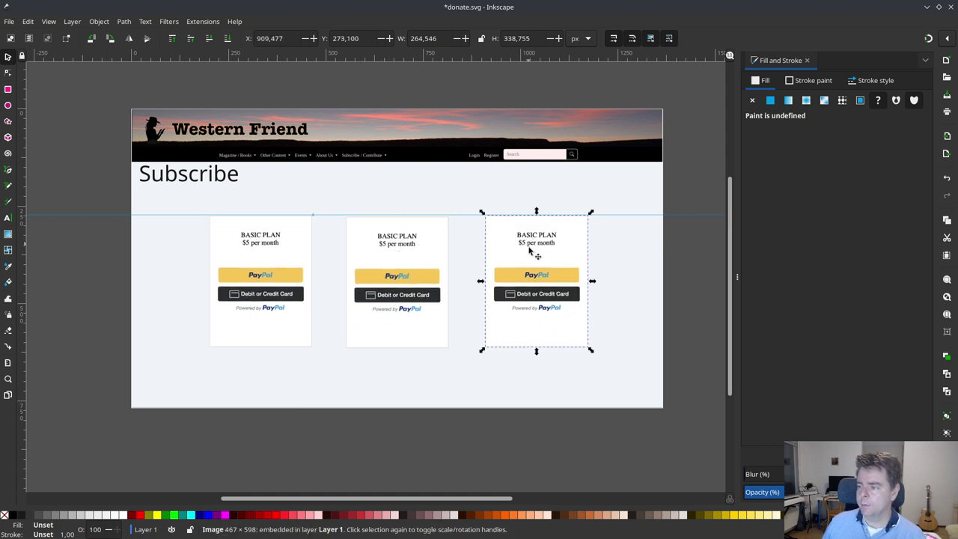
drag(391, 252, 391, 250)
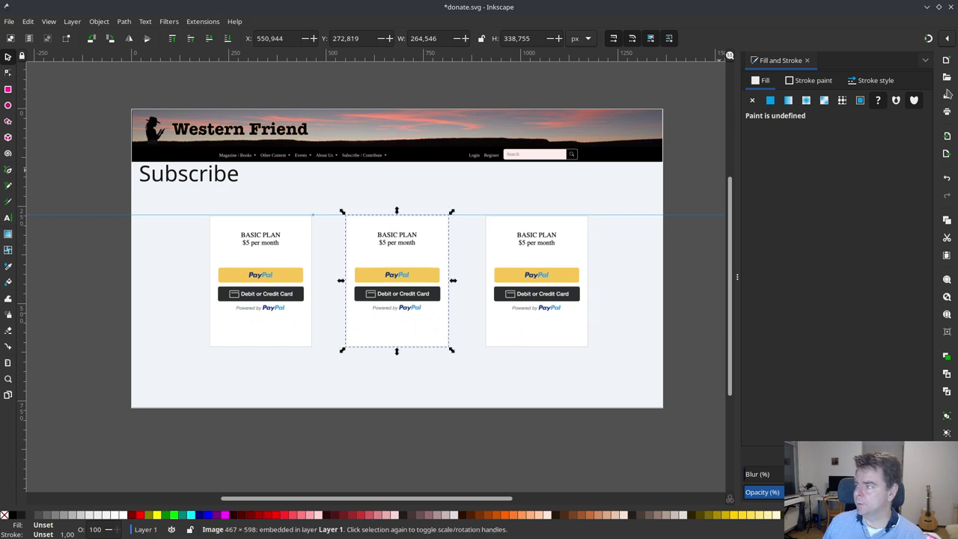
- Open the Align and Distribute settings
click(124, 21)
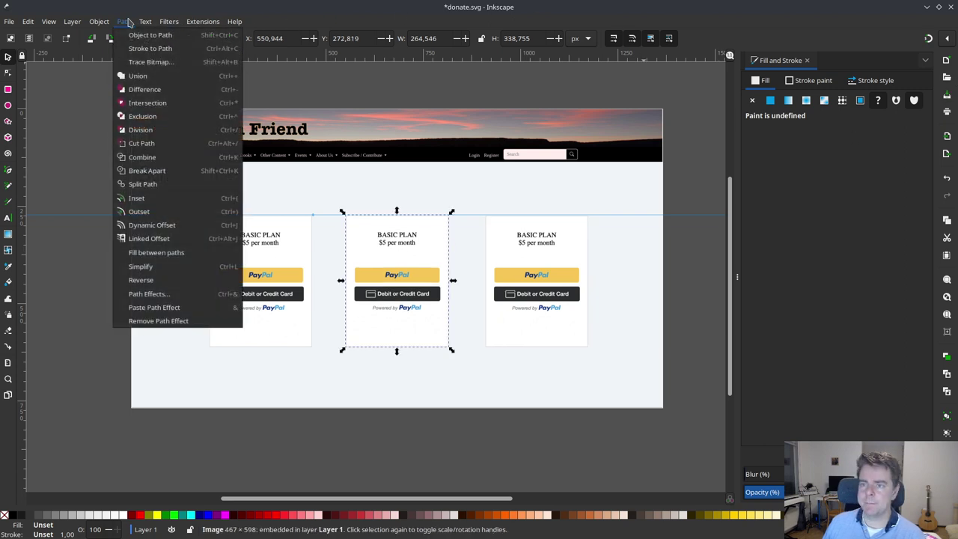
mouse_move(96, 24)
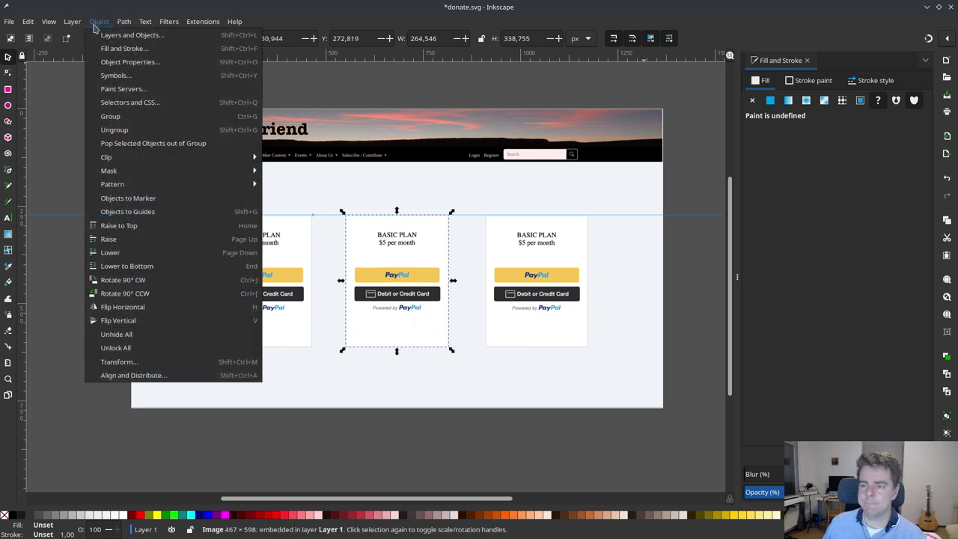
mouse_move(174, 158)
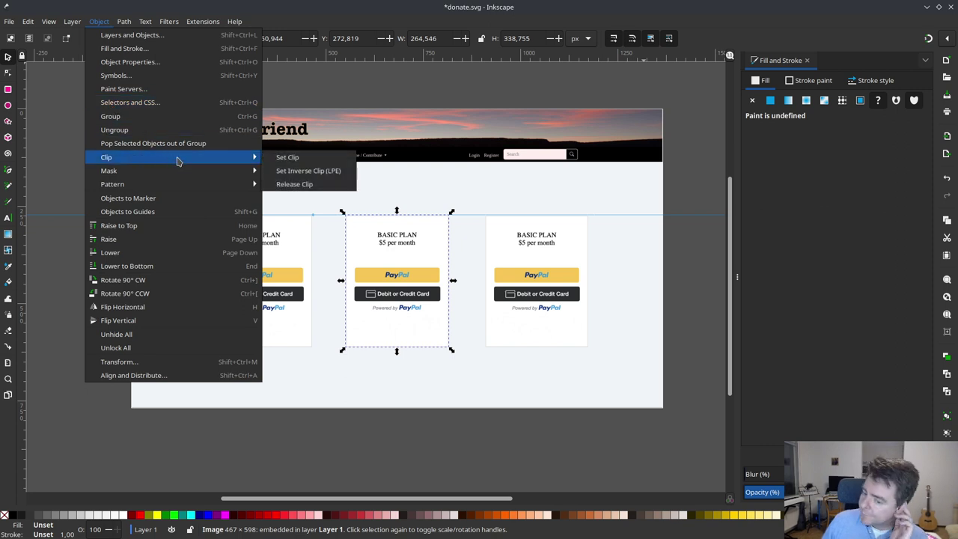
click(180, 375)
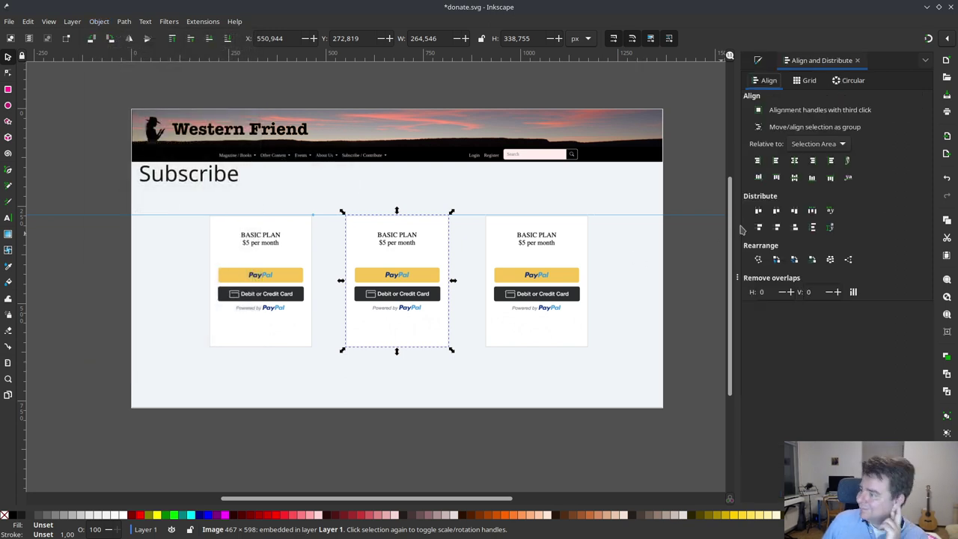
- Try aligning the cards' top edges, switching Relative to to First selected
click(651, 251)
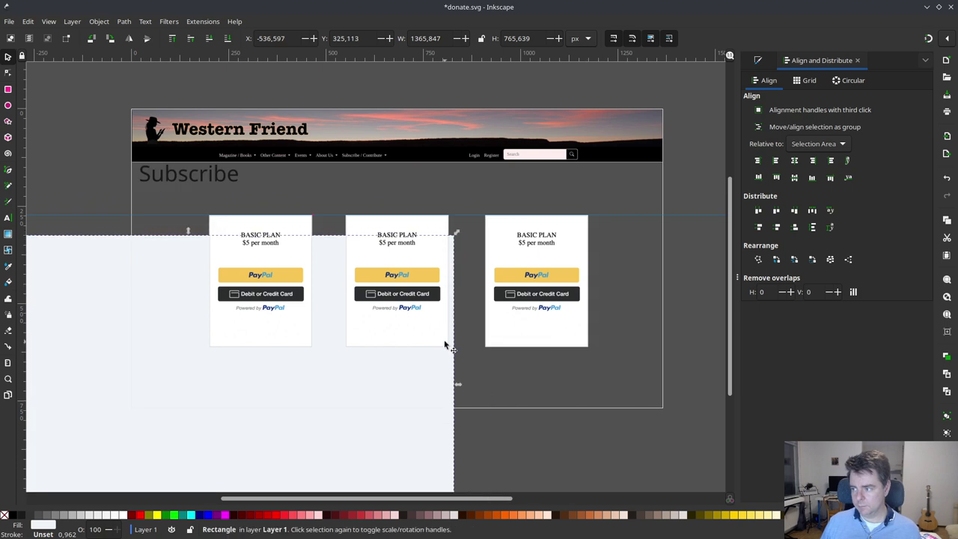
shift+click(304, 307)
shift+click(411, 289)
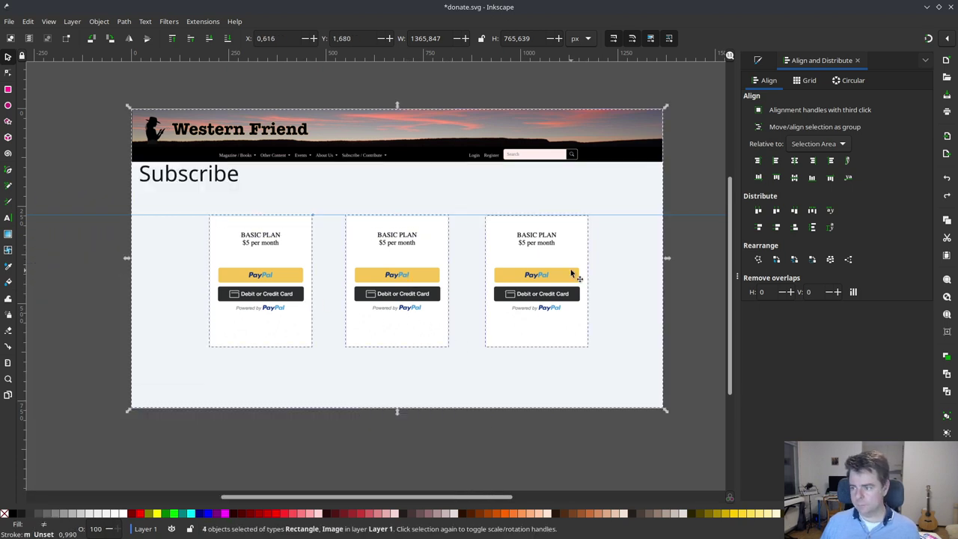
shift+click(576, 276)
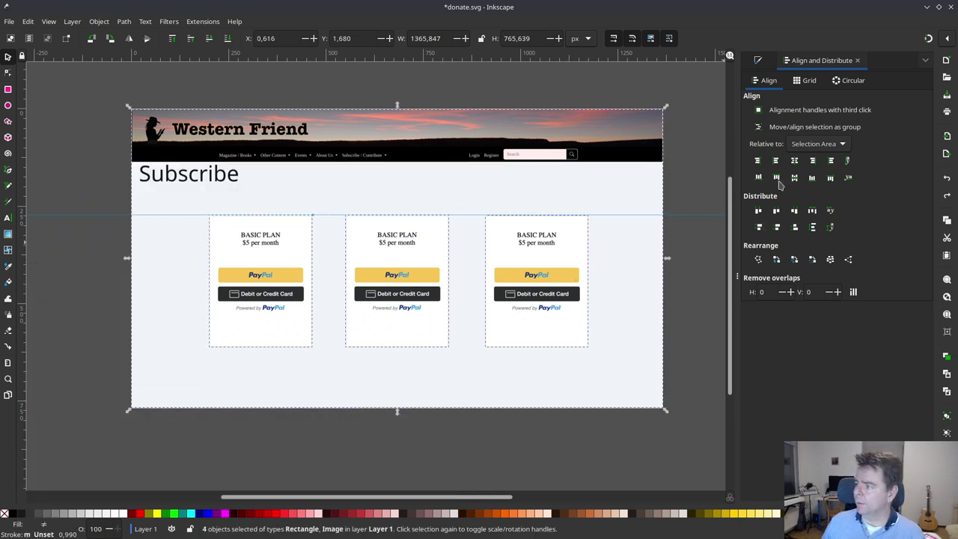
click(776, 178)
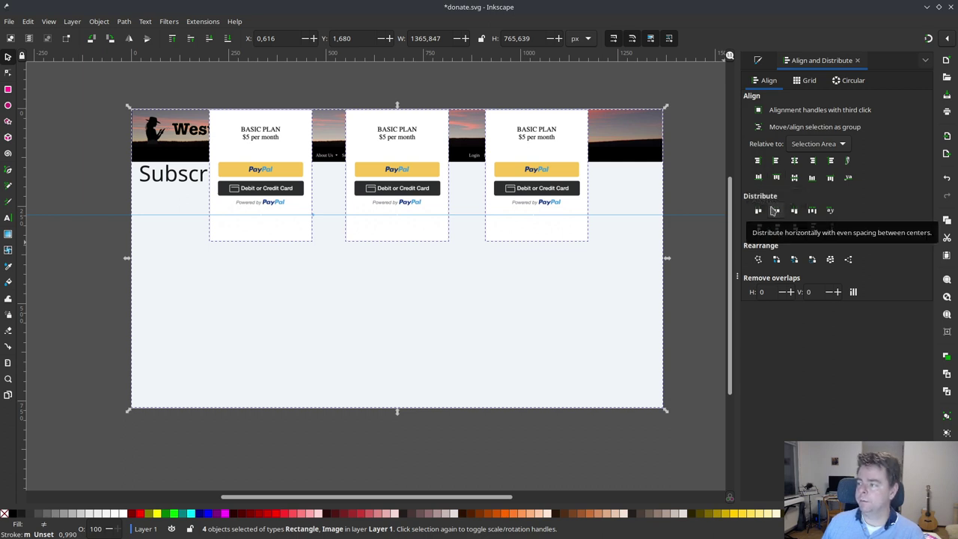
click(819, 143)
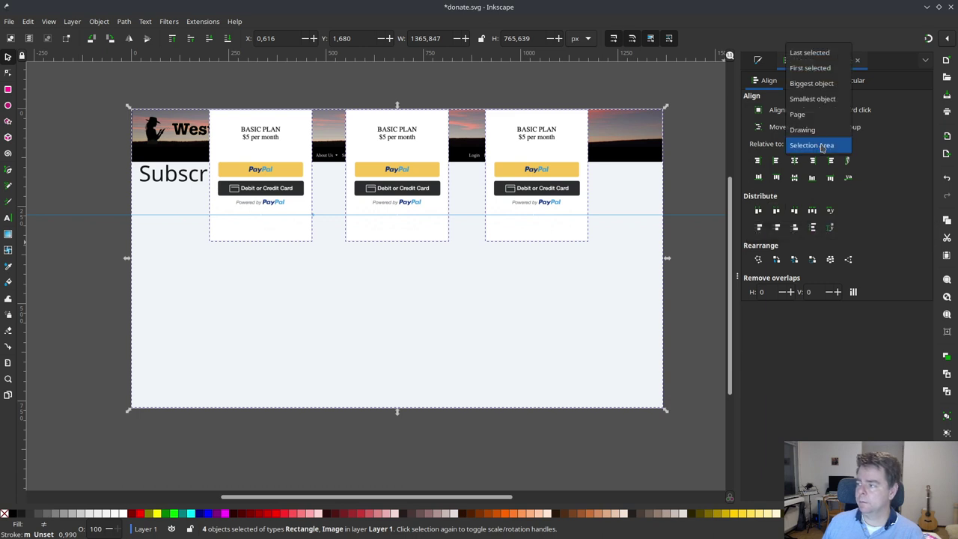
click(816, 67)
click(782, 211)
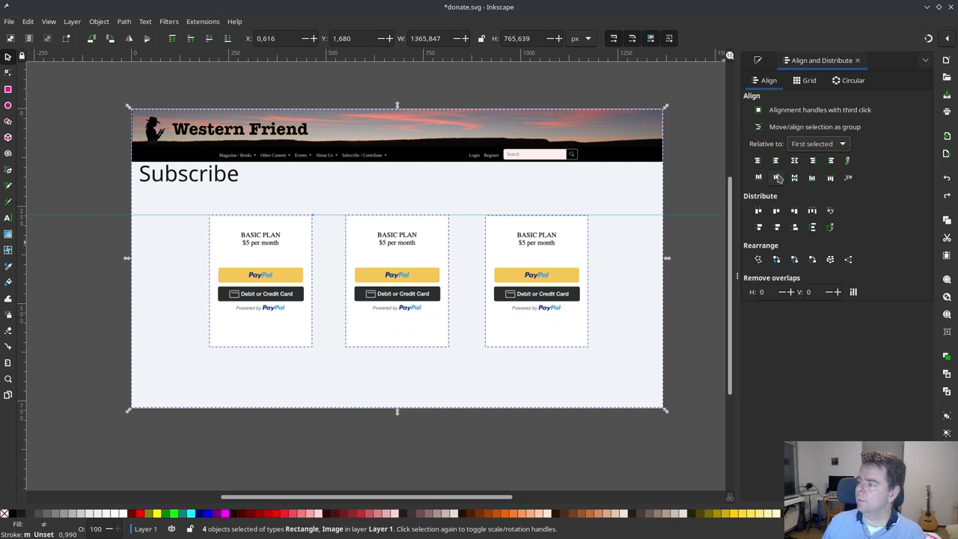
click(777, 177)
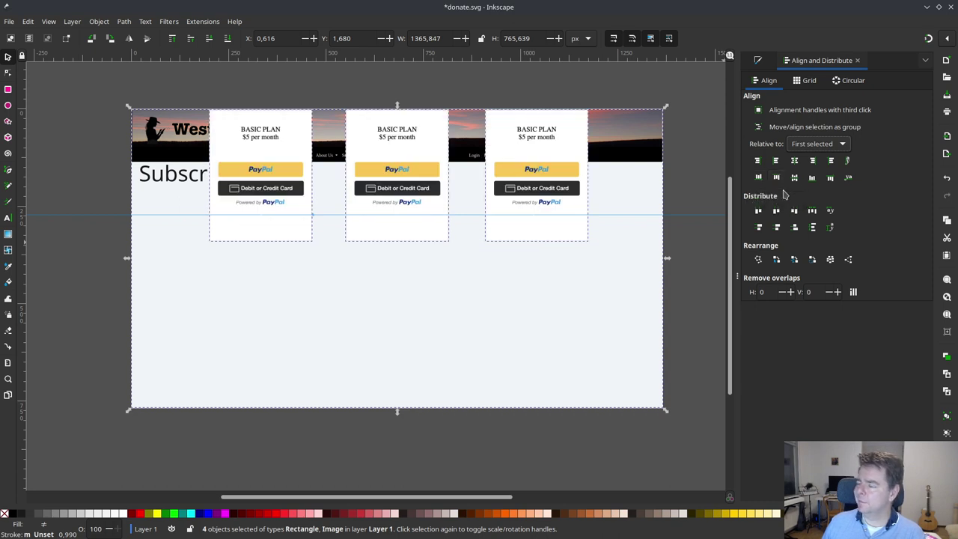
- Undo that, reselect just the three cards, and align their top edges
key(ctrl+z)
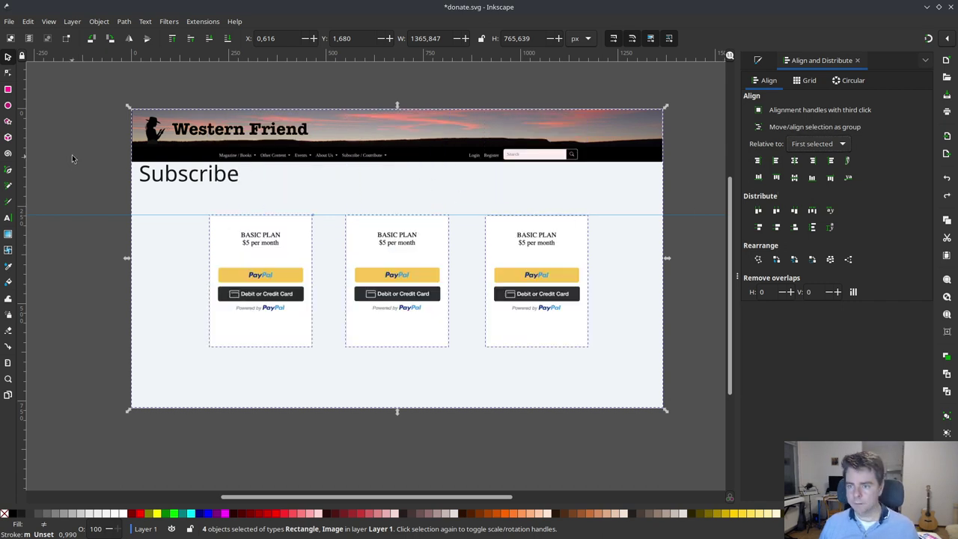
key(Escape)
click(260, 237)
shift+click(402, 244)
shift+click(552, 244)
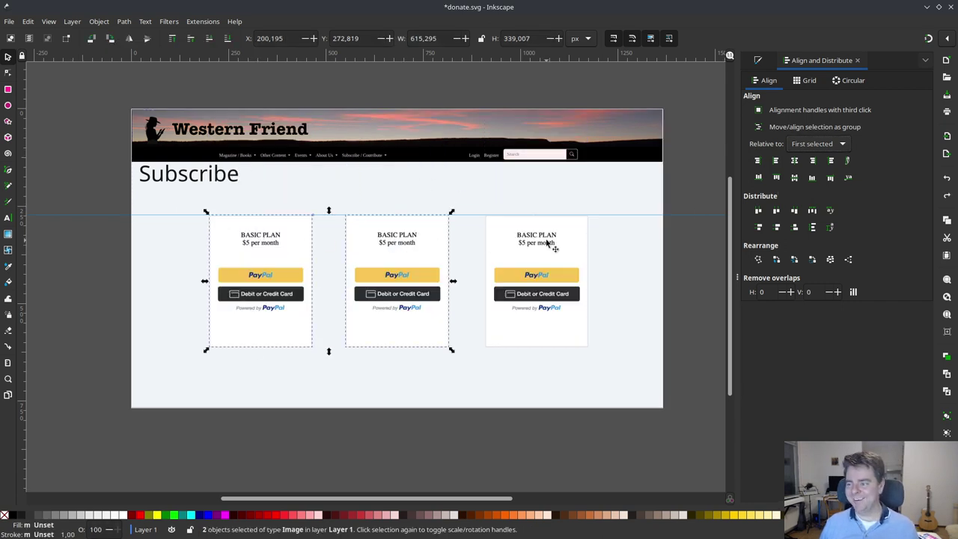
click(776, 177)
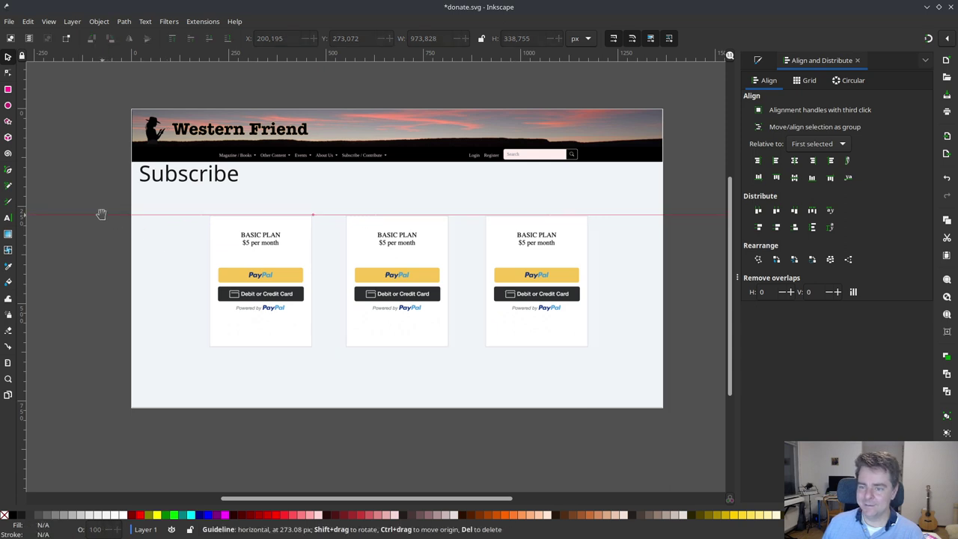
- Remove the horizontal guide and distribute the three cards with even horizontal gaps
drag(100, 215, 106, 60)
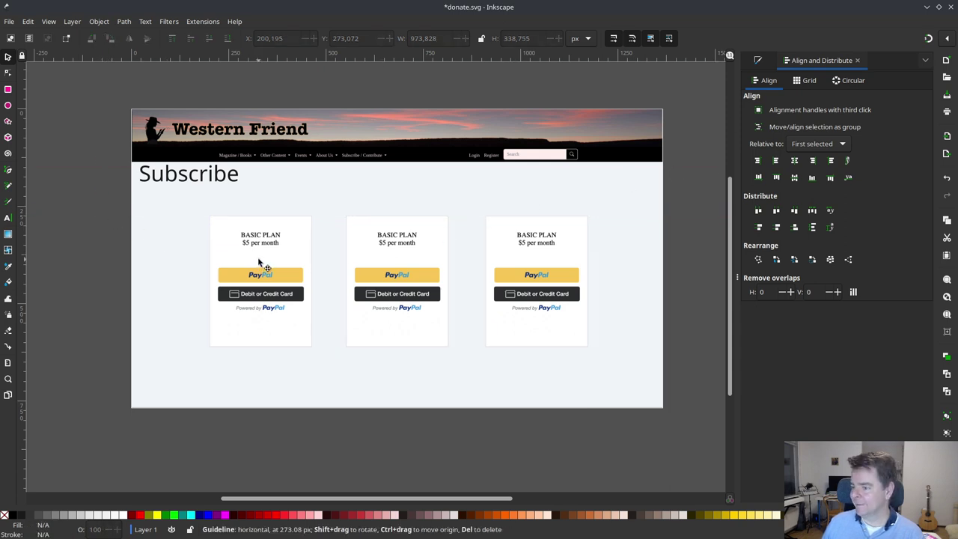
click(262, 265)
shift+click(419, 258)
shift+click(531, 257)
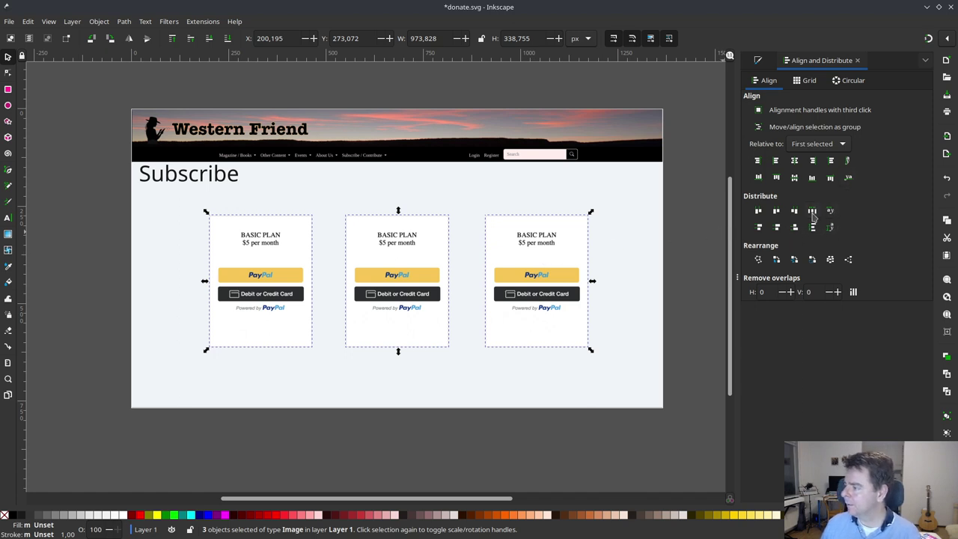
click(775, 212)
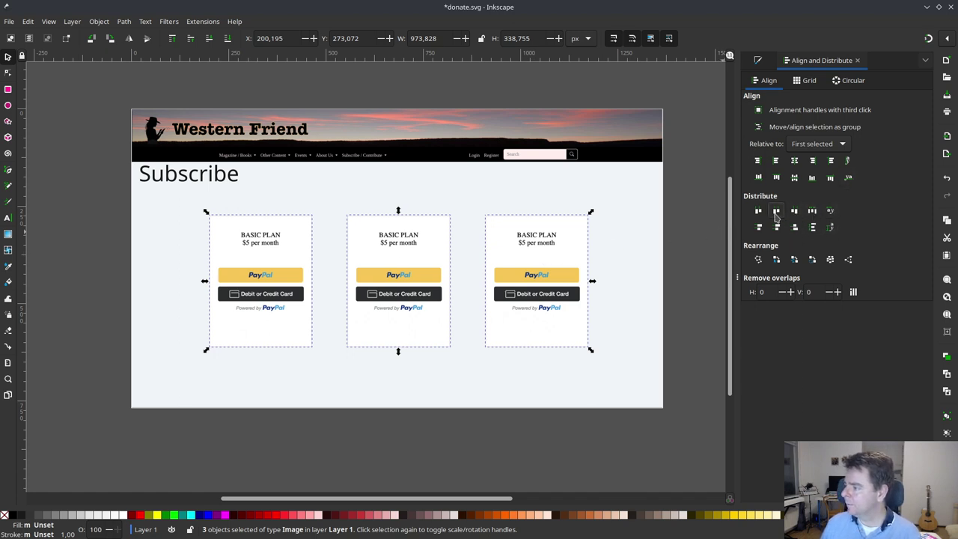
click(96, 248)
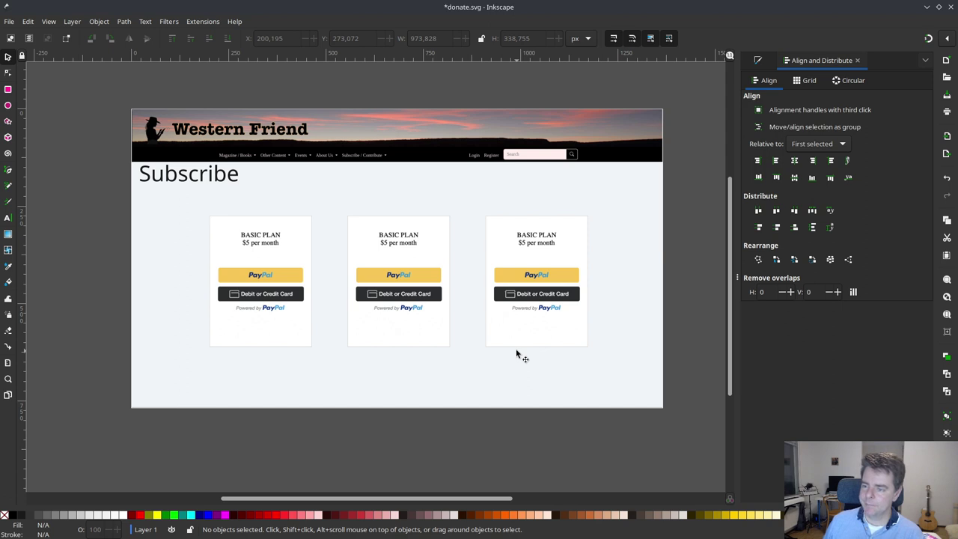
- Draw a rectangle over the first card's BASIC PLAN heading and fill it black
click(7, 90)
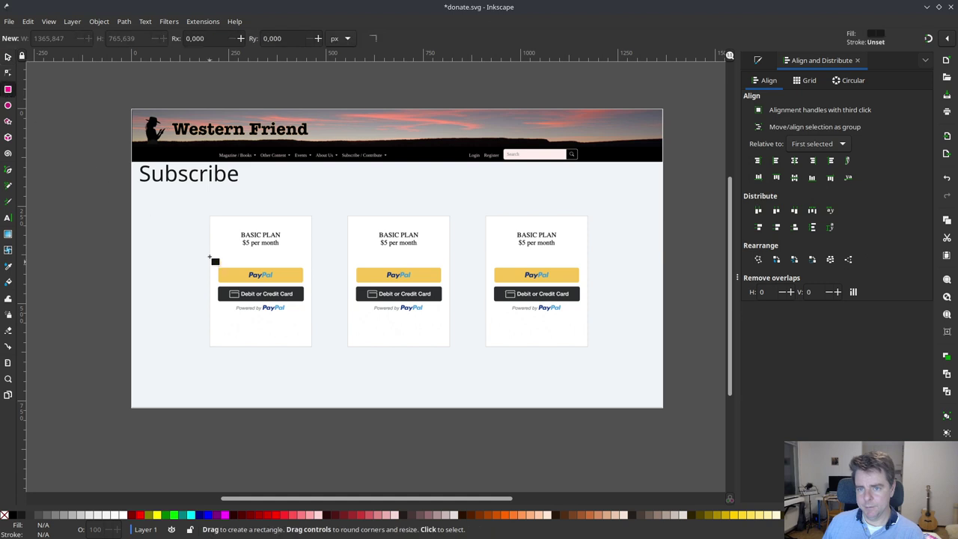
mouse_move(238, 232)
mouse_down()
mouse_move(268, 253)
mouse_move(286, 247)
mouse_up()
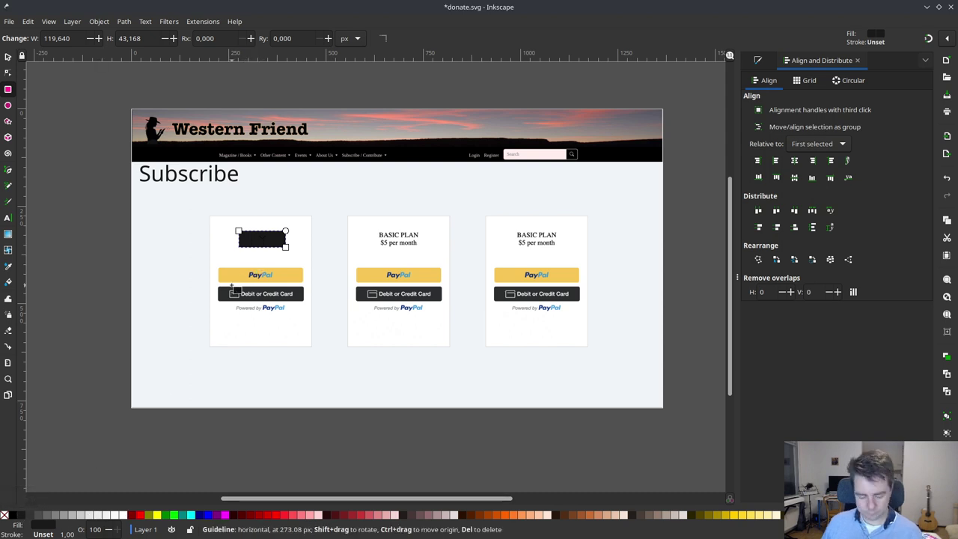
key(Escape)
click(8, 57)
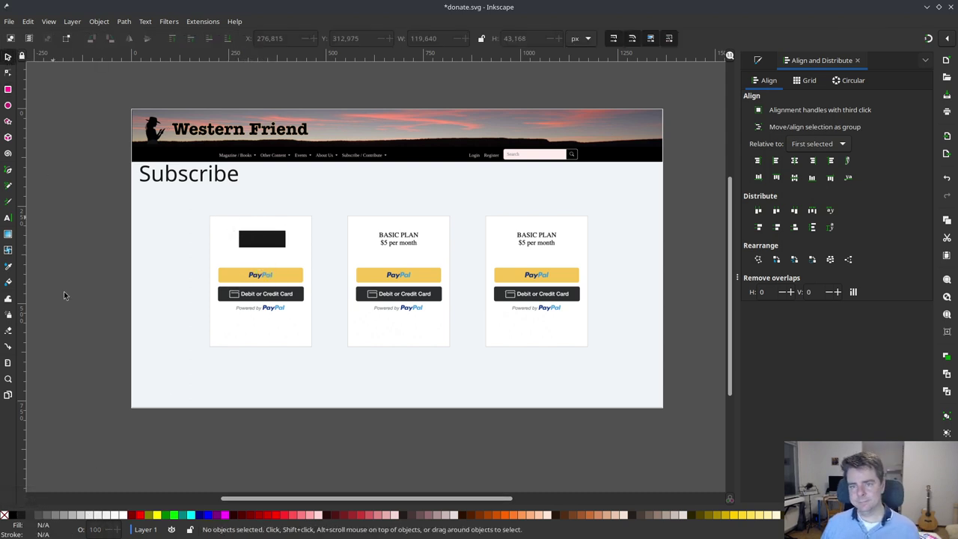
click(260, 239)
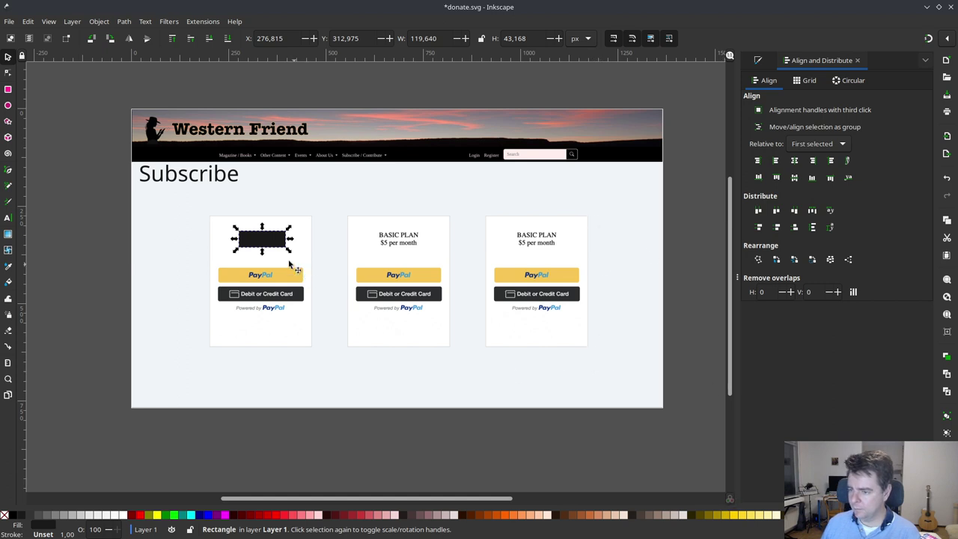
click(13, 515)
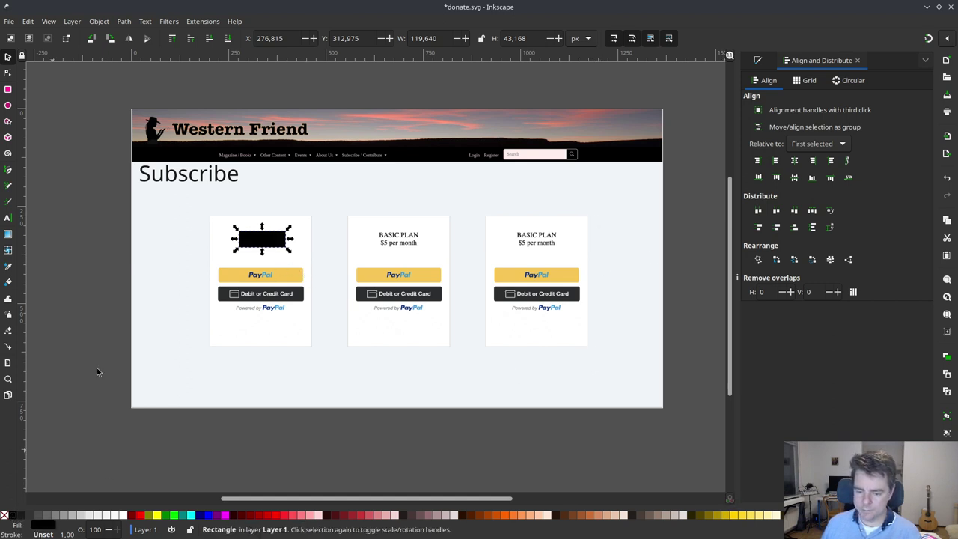
click(46, 528)
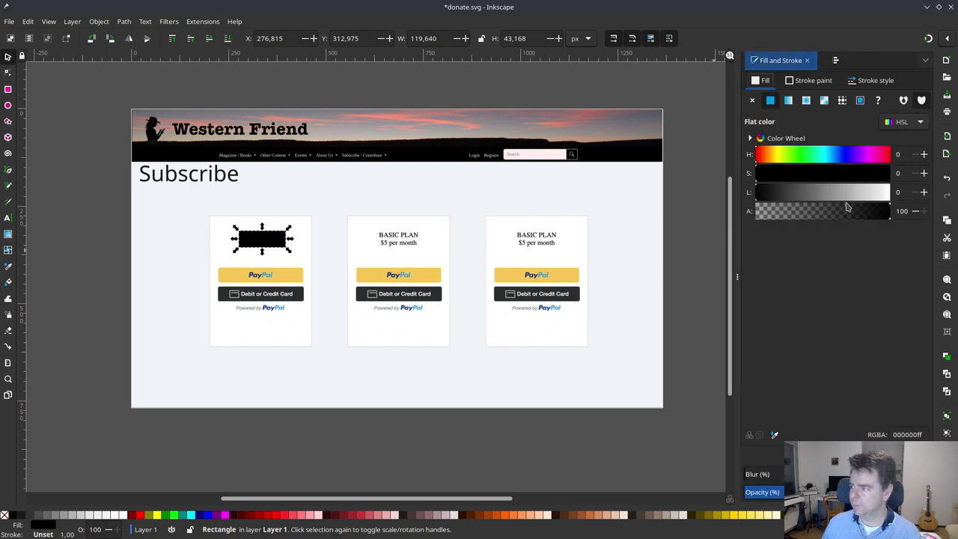
- Fill the cover rectangle with the card's white and copy it onto the second and third headings
click(774, 436)
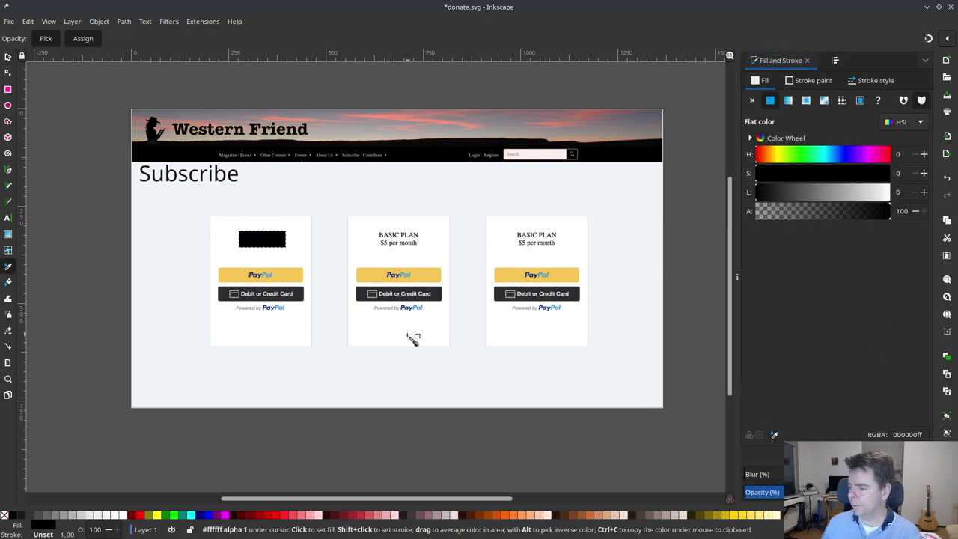
click(300, 258)
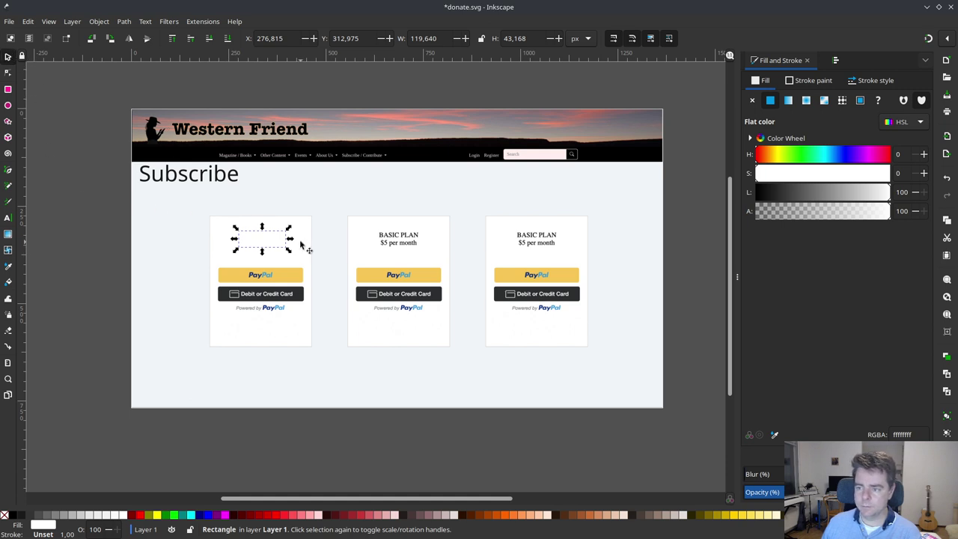
key(ctrl+d)
drag(287, 249, 424, 249)
click(267, 246)
key(ctrl+d)
drag(267, 246, 542, 241)
- Select the third card's white cover rectangle, undoing an accidental background move
click(542, 241)
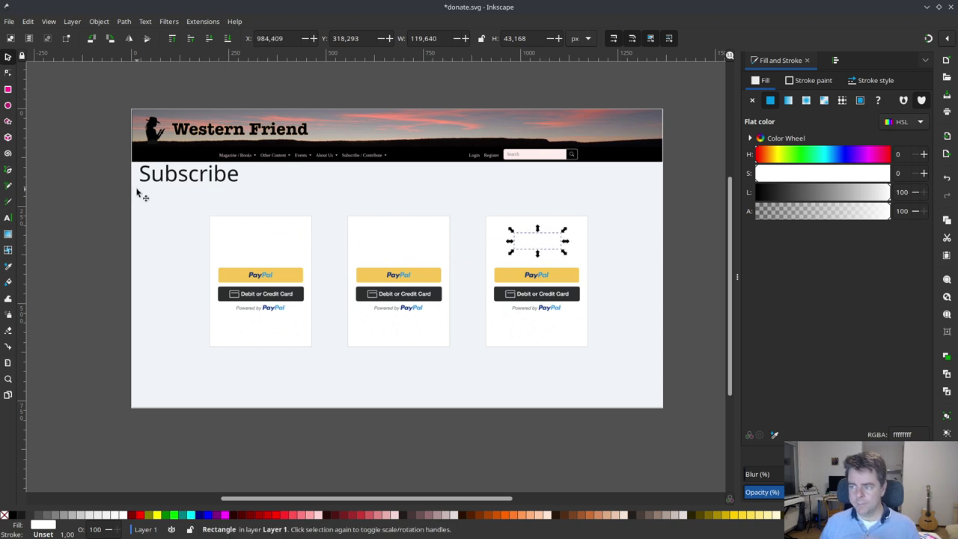
click(173, 218)
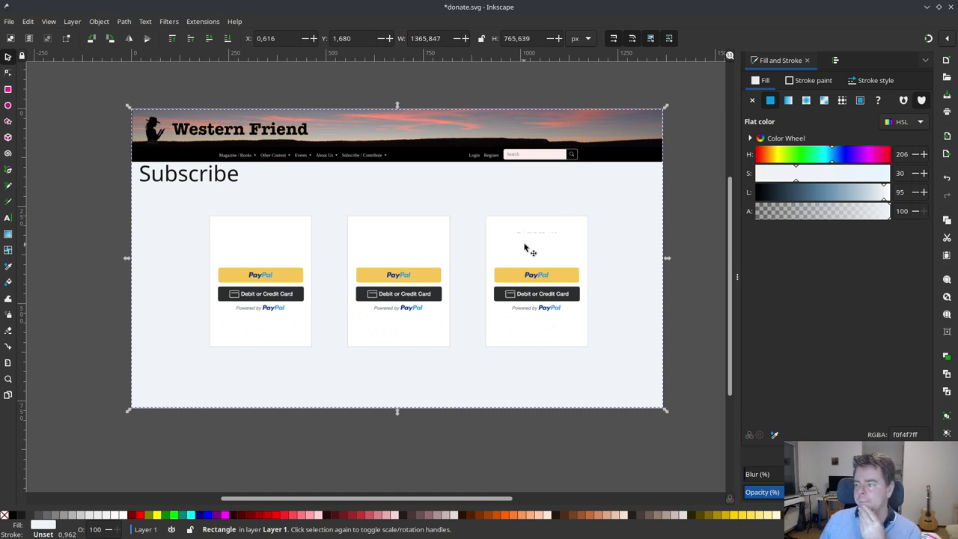
click(530, 242)
click(533, 242)
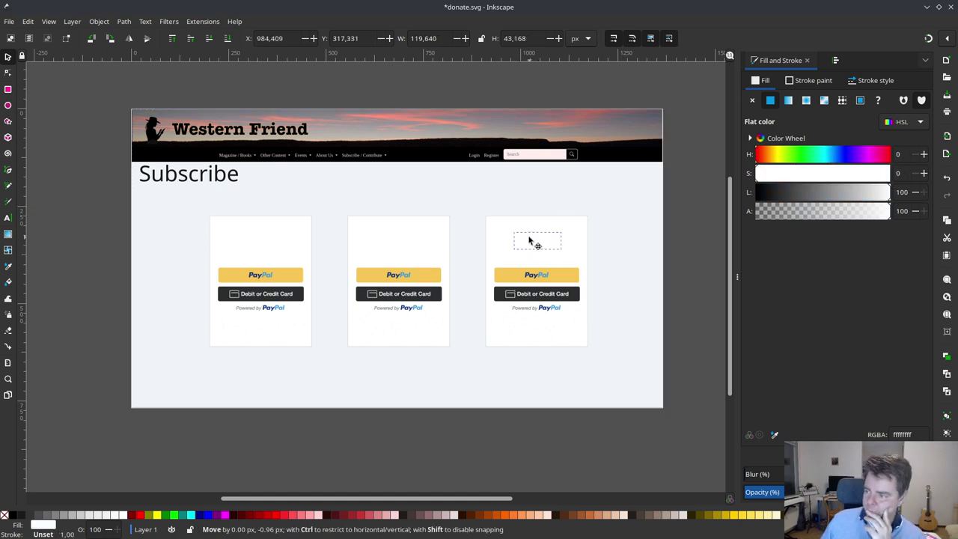
click(497, 195)
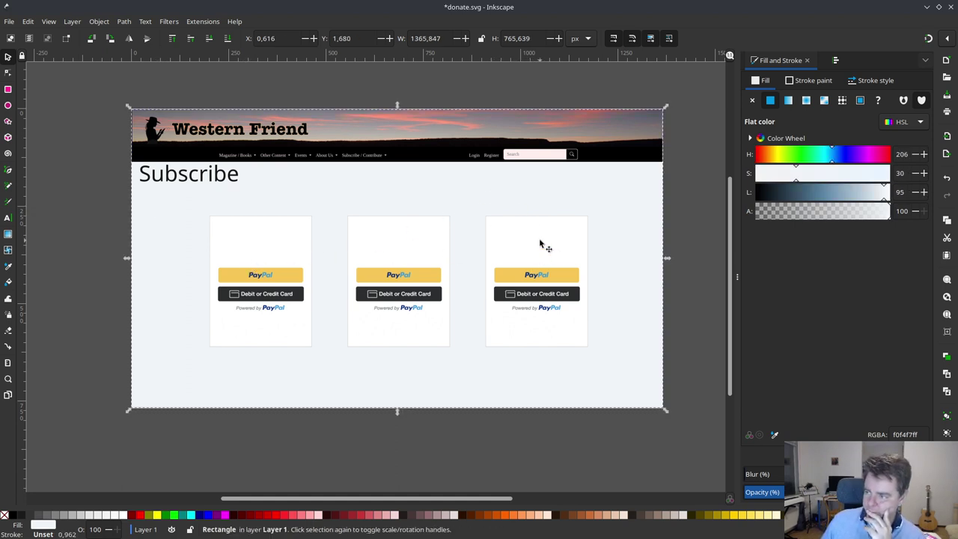
click(544, 246)
click(519, 207)
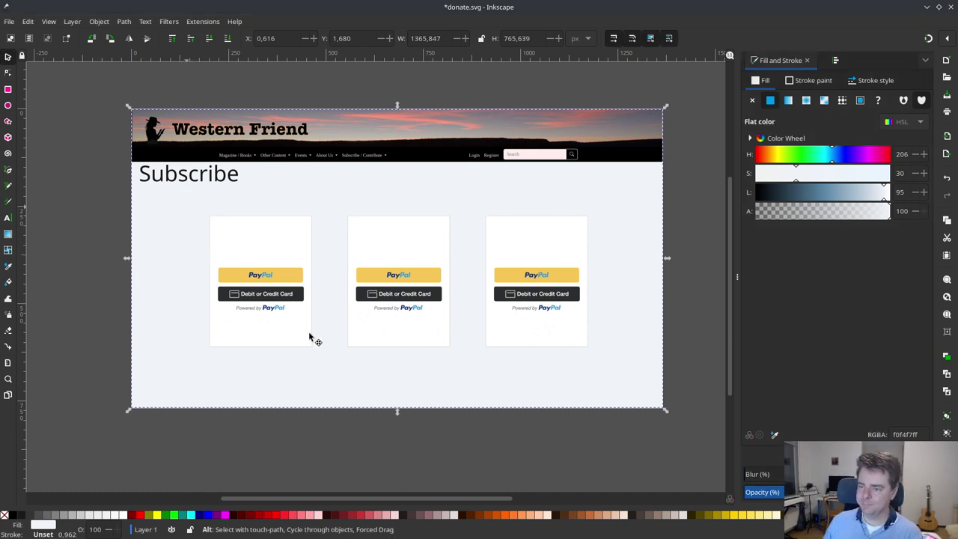
drag(310, 333, 313, 340)
key(ctrl+z)
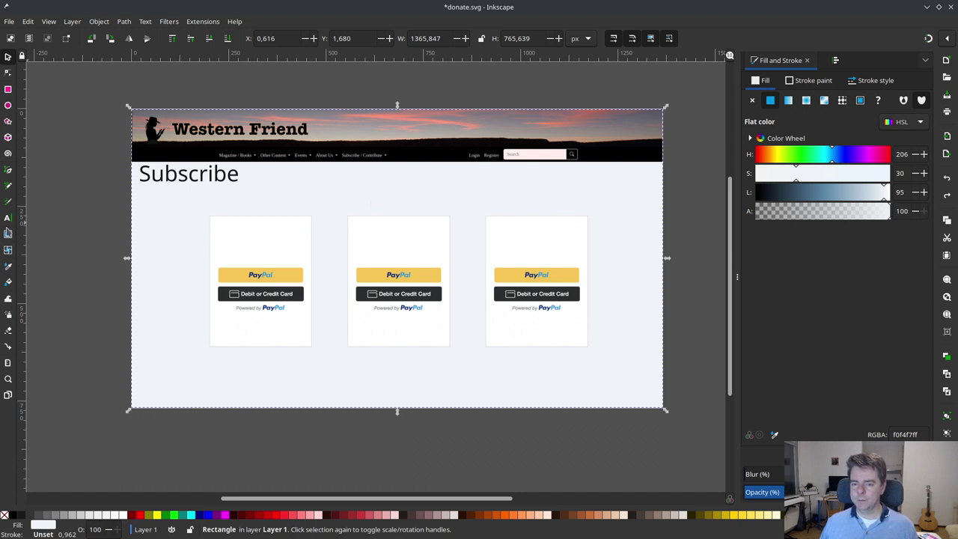
- Group each card image with its white cover rectangle
click(265, 239)
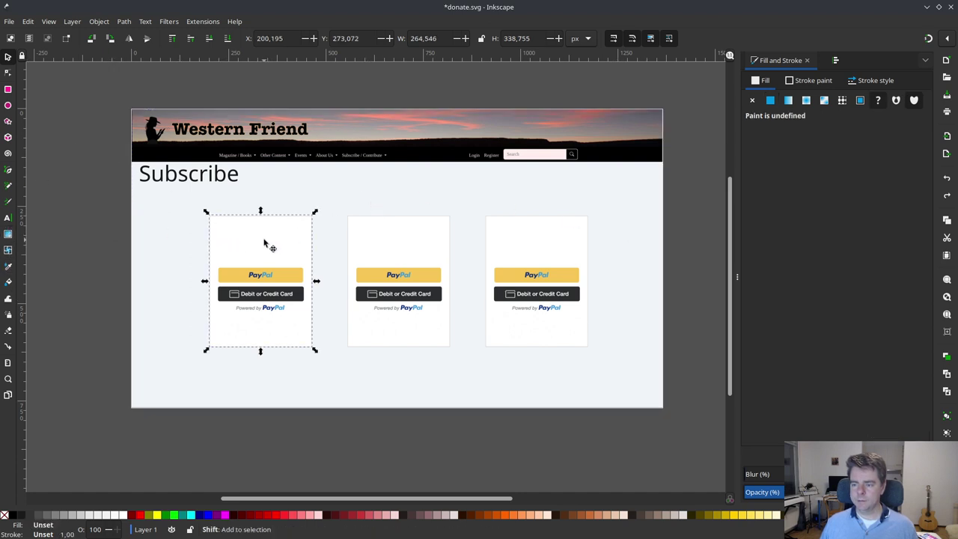
shift+click(265, 239)
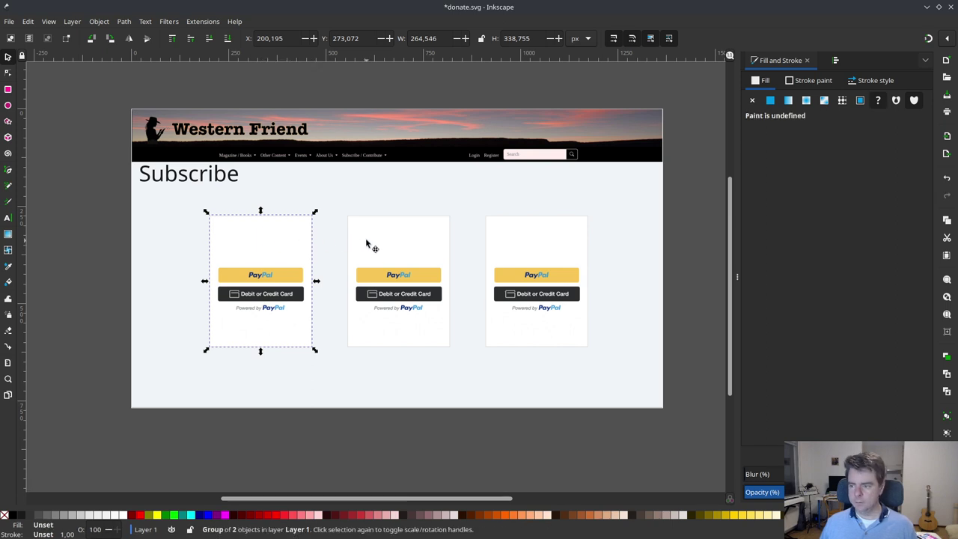
click(367, 243)
shift+click(393, 236)
key(ctrl+g)
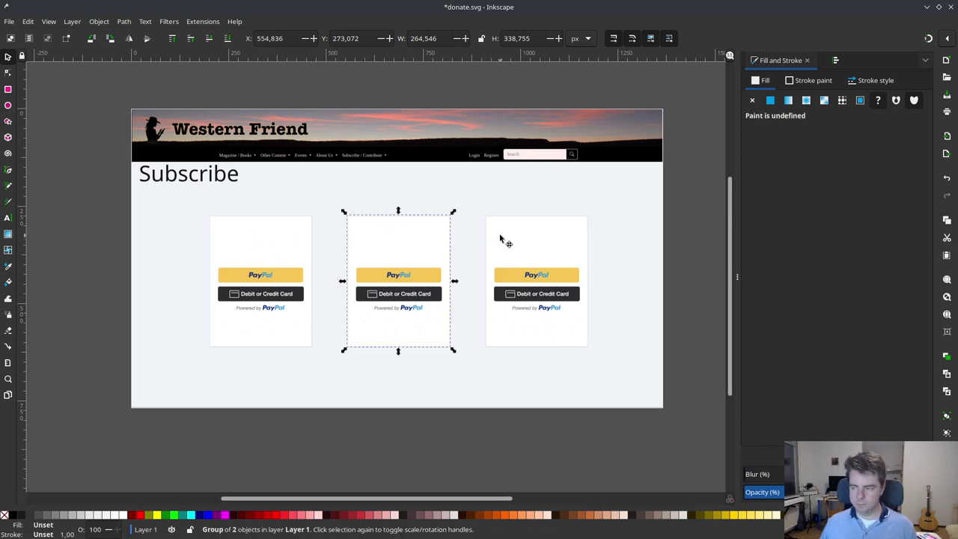
click(532, 246)
shift+click(532, 246)
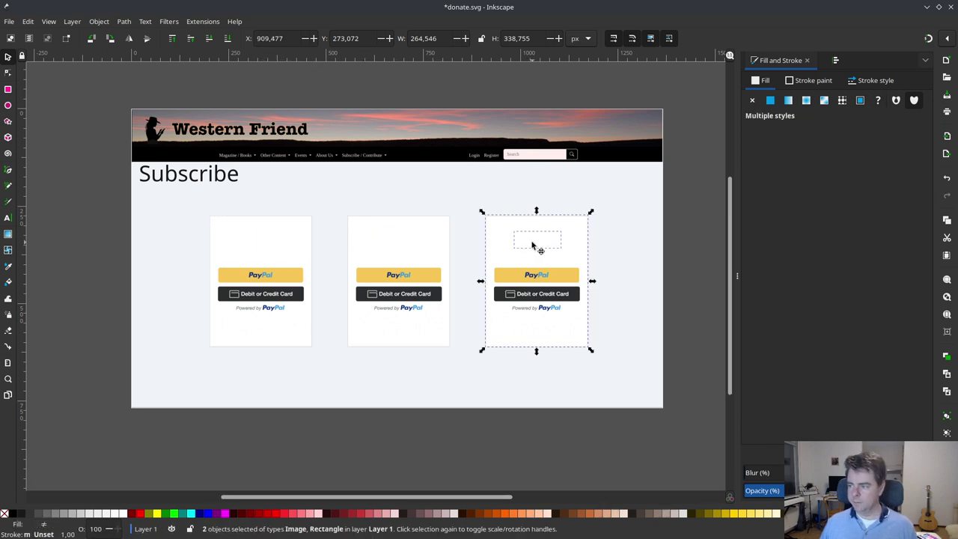
click(380, 177)
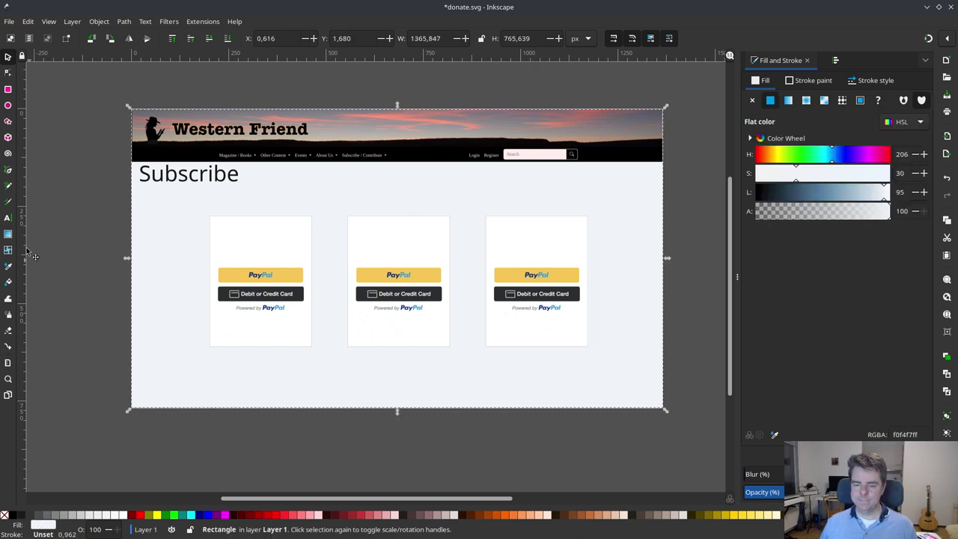
- Add a dark gray 'PDF only' heading to the first card in Annapurna SIL, 20 pt
click(8, 218)
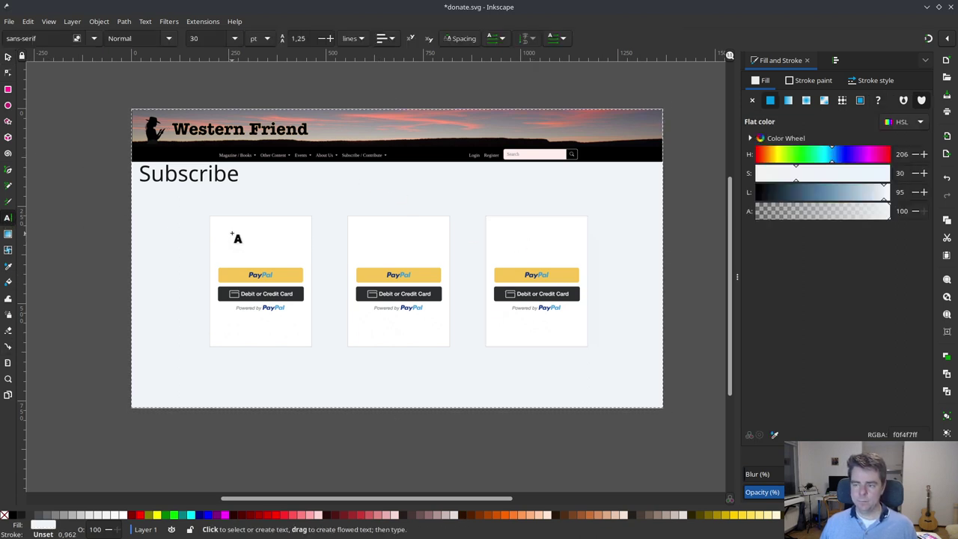
click(233, 237)
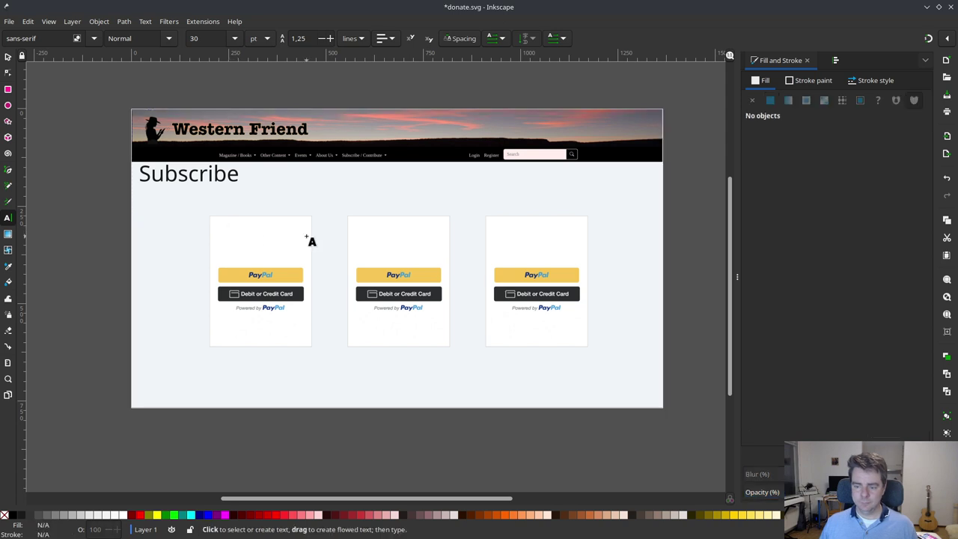
text($10)
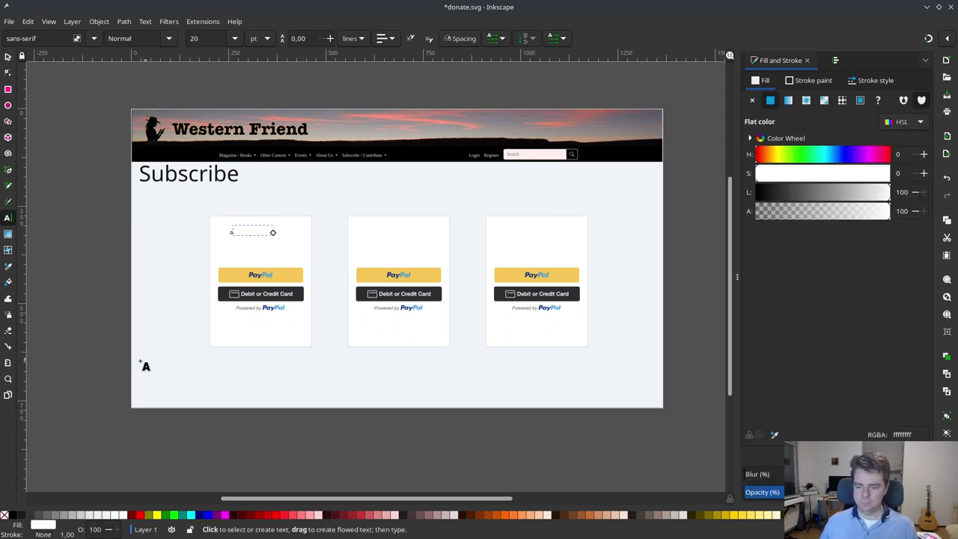
click(21, 517)
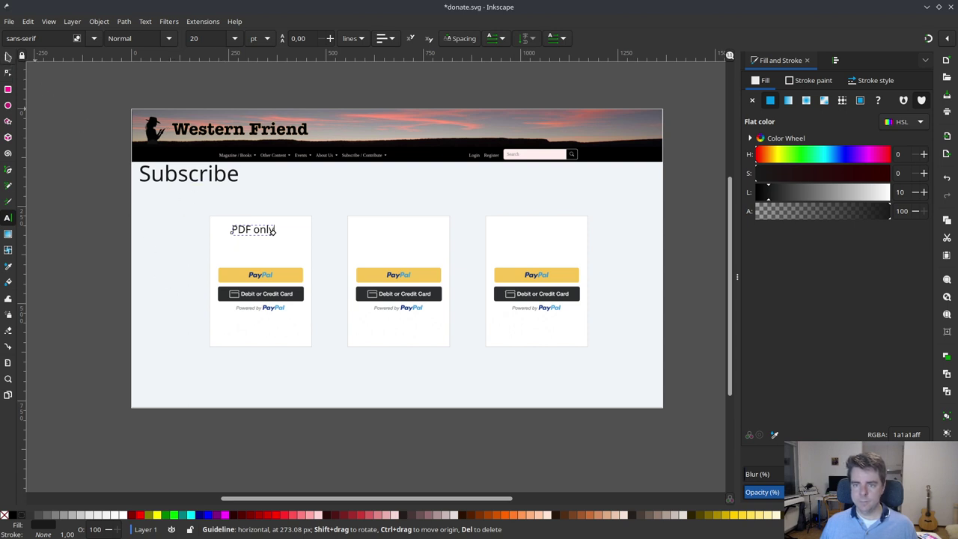
click(97, 40)
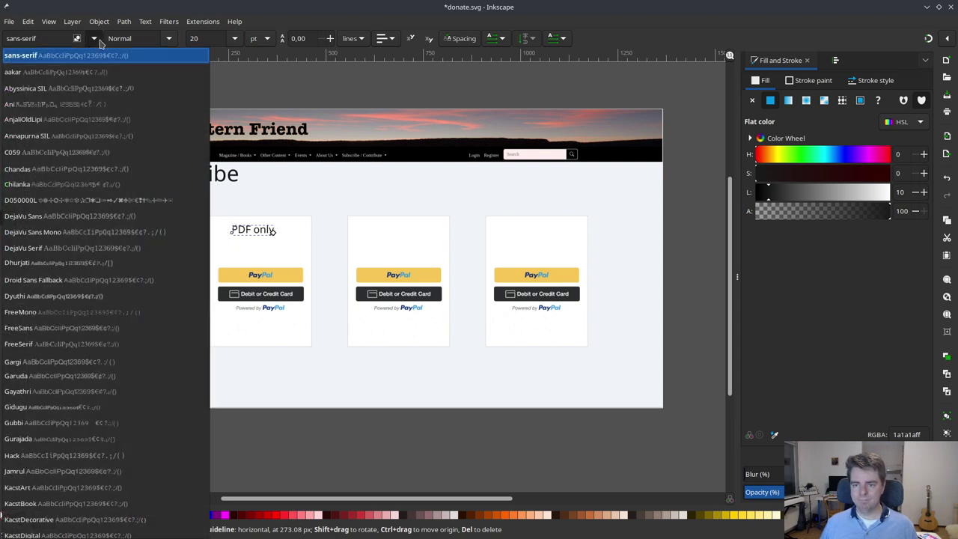
click(50, 137)
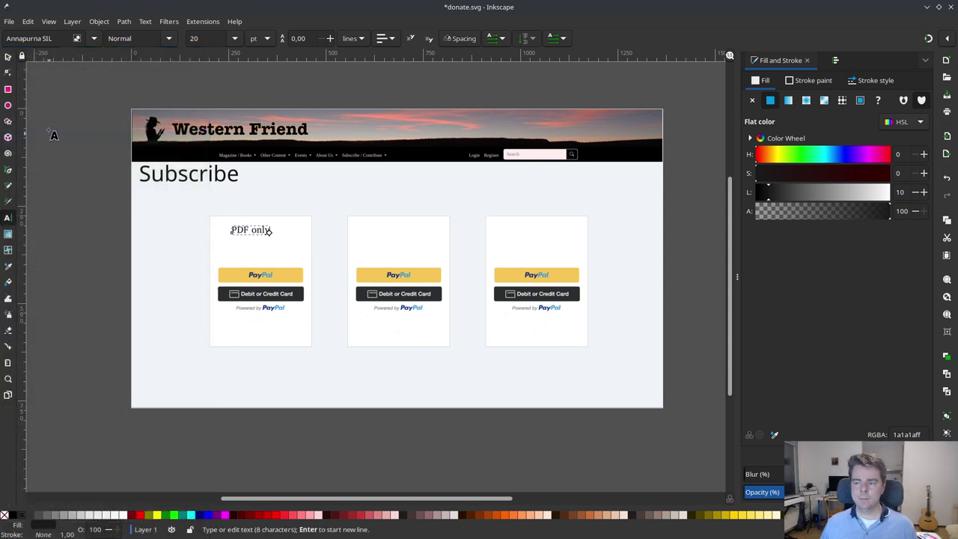
- Centre 'PDF only' on the first card and paste a copy on the middle card reading 'Print and PDF'
click(8, 56)
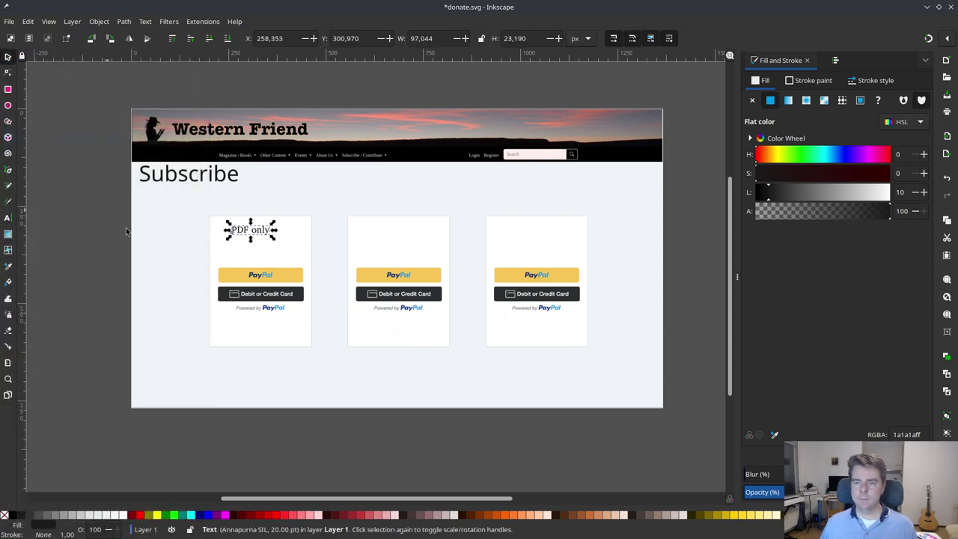
click(162, 237)
mouse_move(258, 231)
mouse_down()
mouse_move(260, 244)
mouse_move(266, 236)
mouse_up()
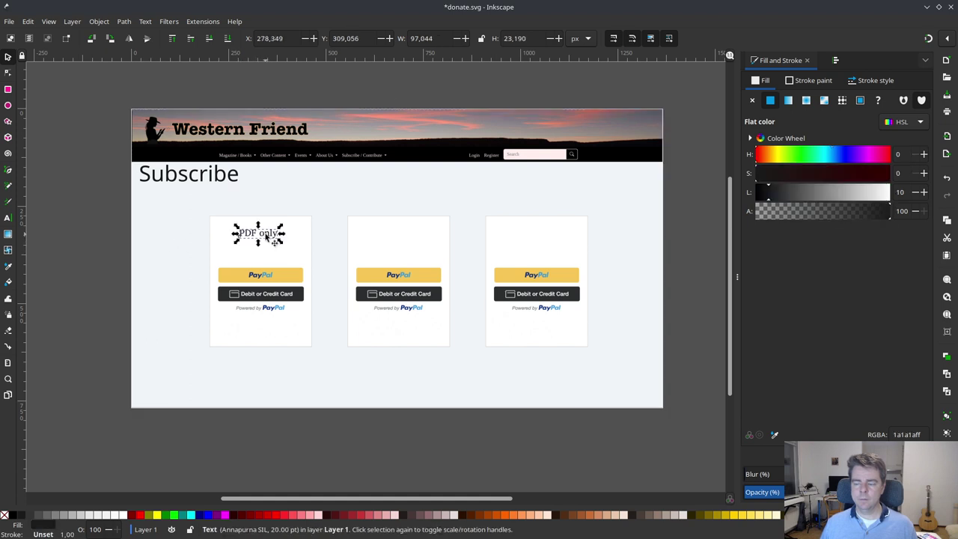
key(ctrl+c)
key(ctrl+v)
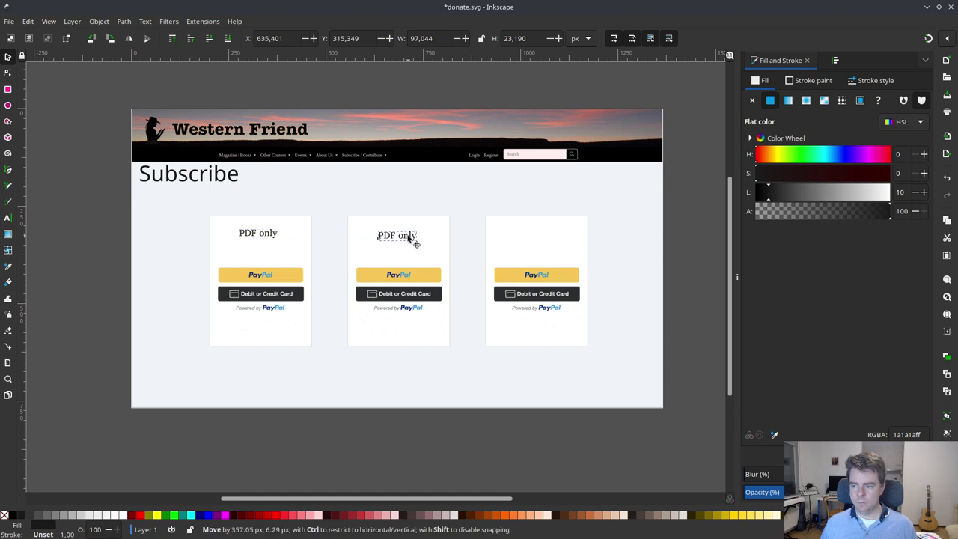
double_click(397, 236)
drag(390, 235, 408, 235)
key(ctrl+a)
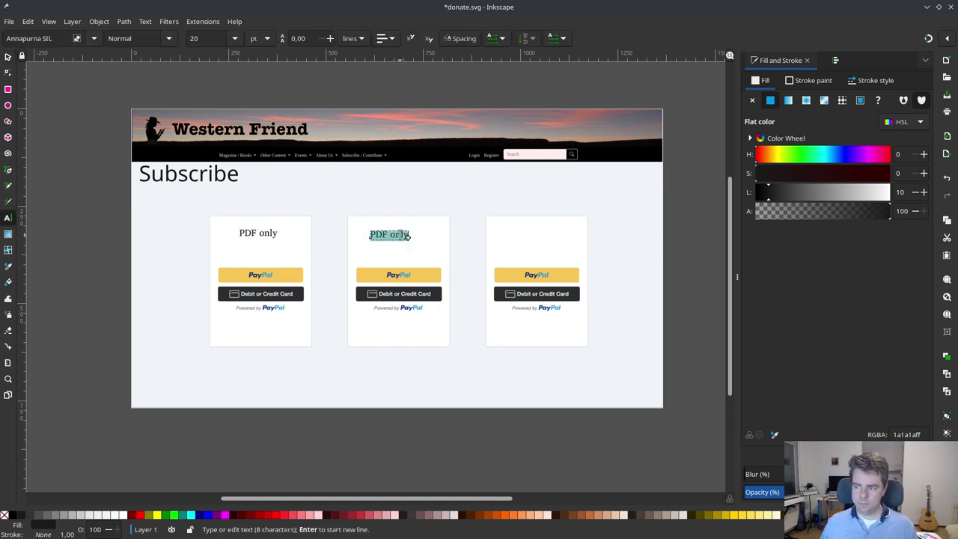
text(Print and PDF)
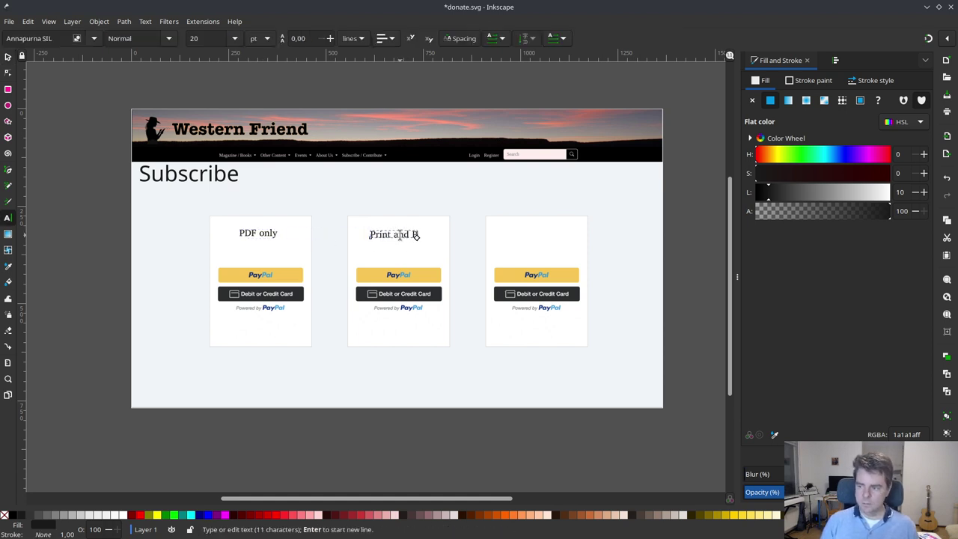
click(8, 56)
- Check the 'Print and PDF' heading's centring and place a duplicate on the third card
click(380, 198)
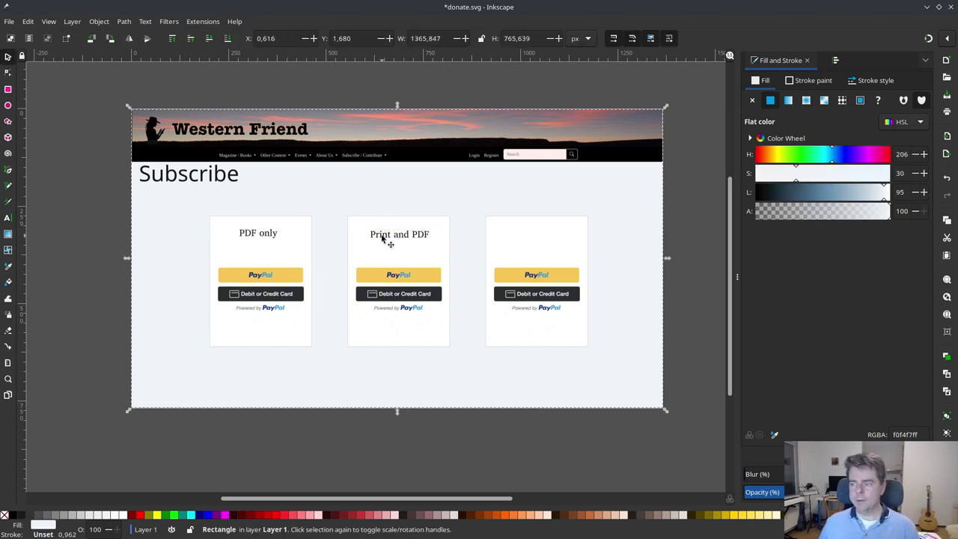
click(381, 238)
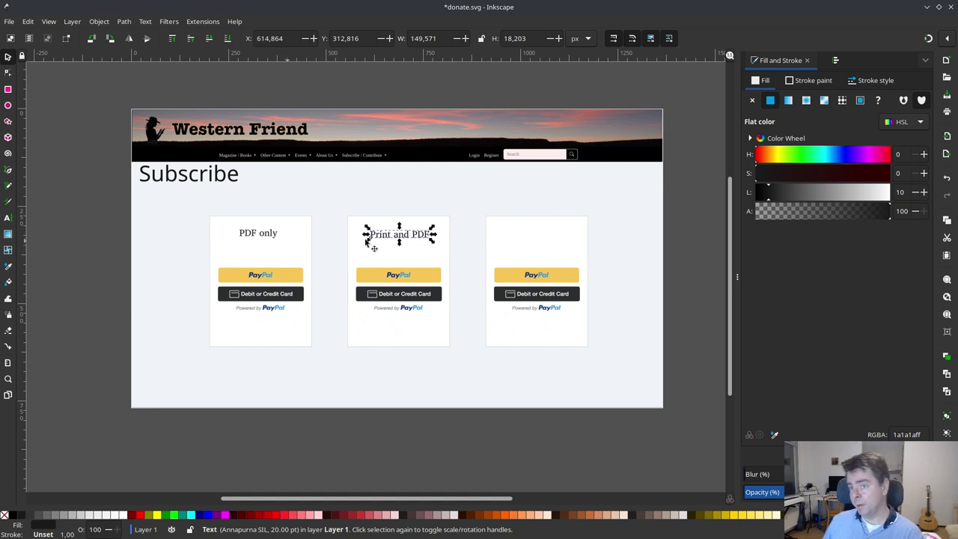
click(396, 238)
click(395, 238)
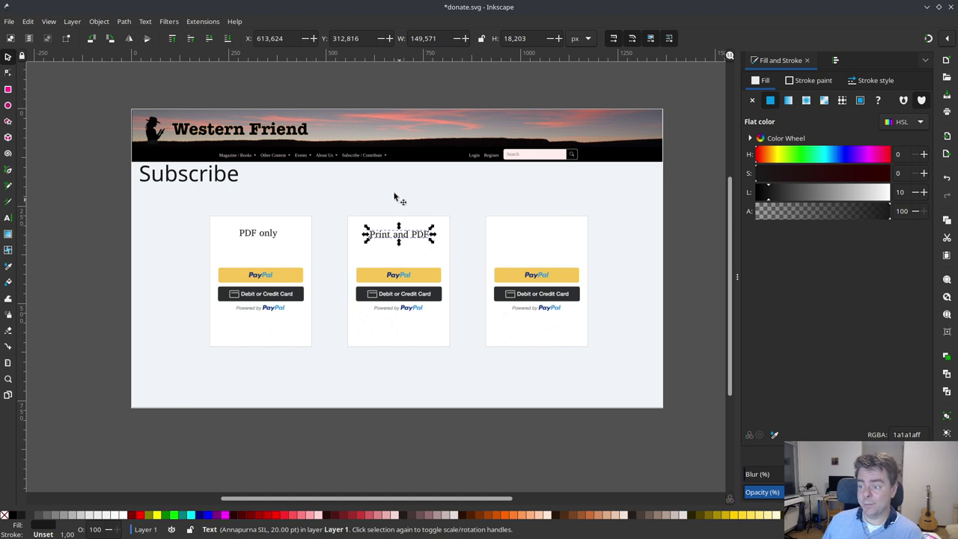
click(399, 238)
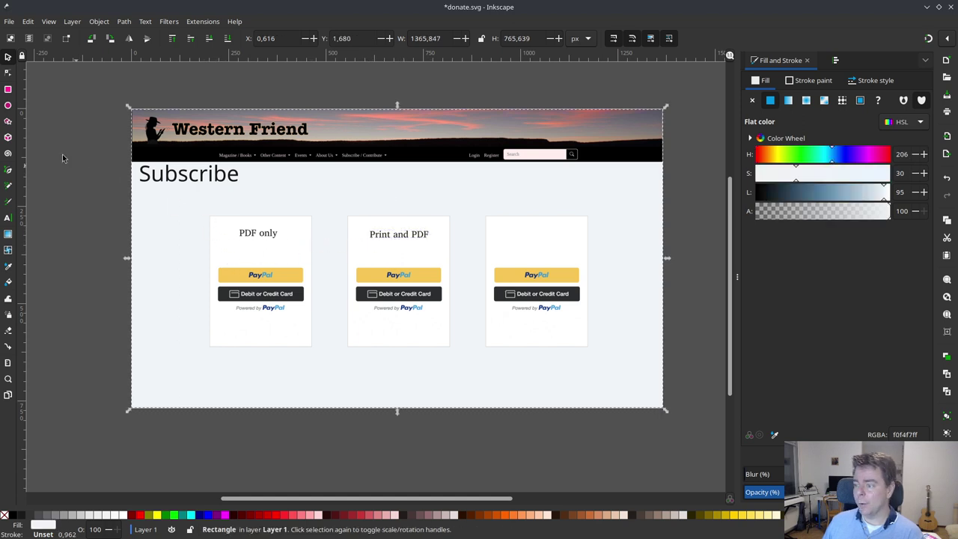
click(410, 242)
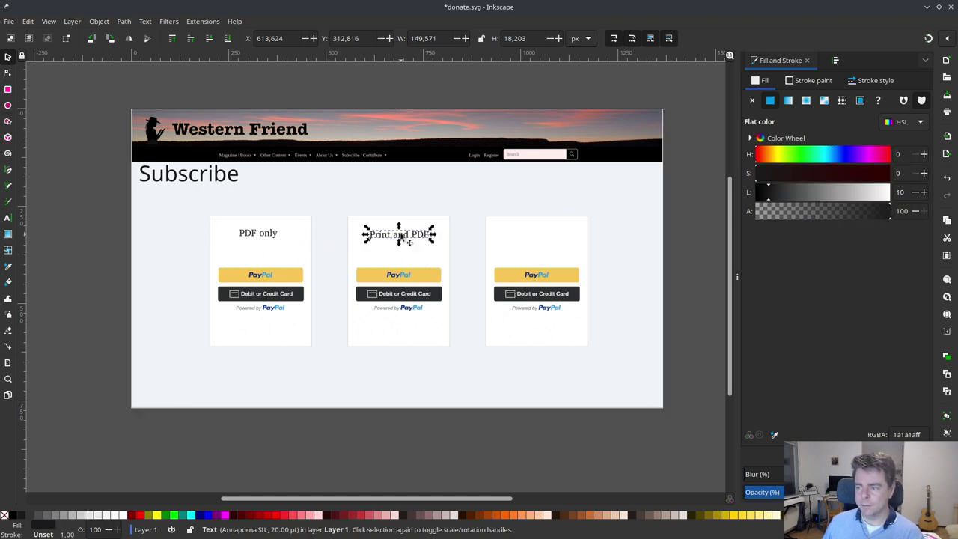
key(ctrl+d)
drag(401, 238, 547, 239)
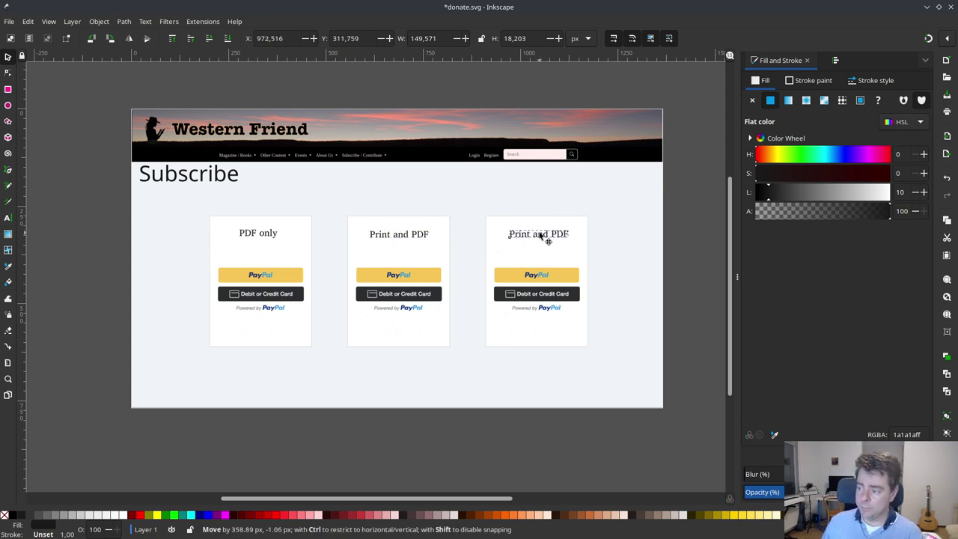
- Retype the third card's heading as 'International' and nudge it to the card's centre
click(542, 236)
double_click(541, 235)
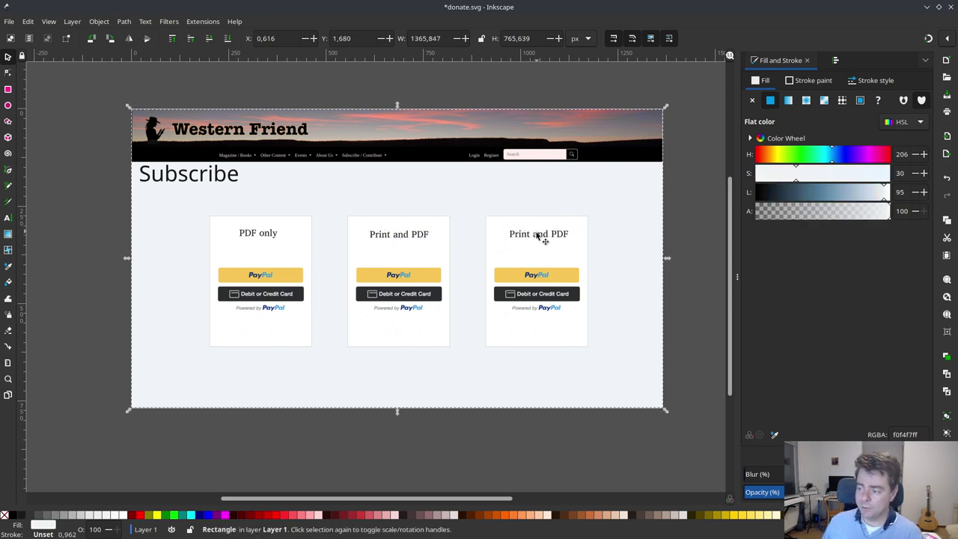
triple_click(541, 235)
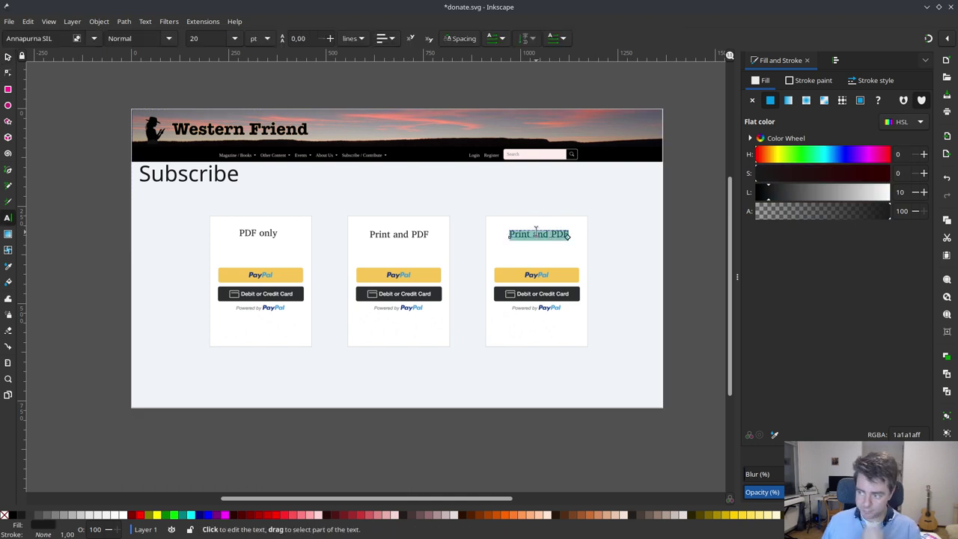
text(Ink)
text(erna)
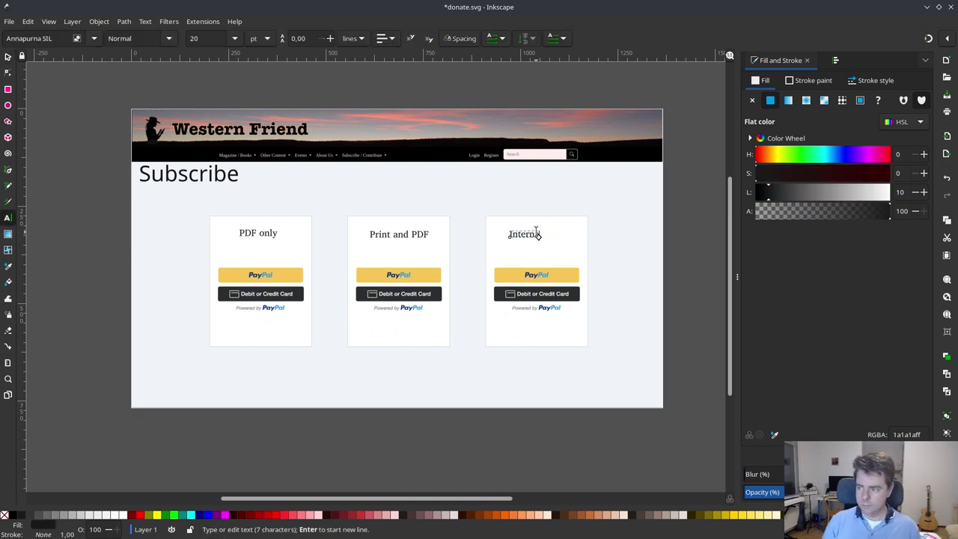
text(tional)
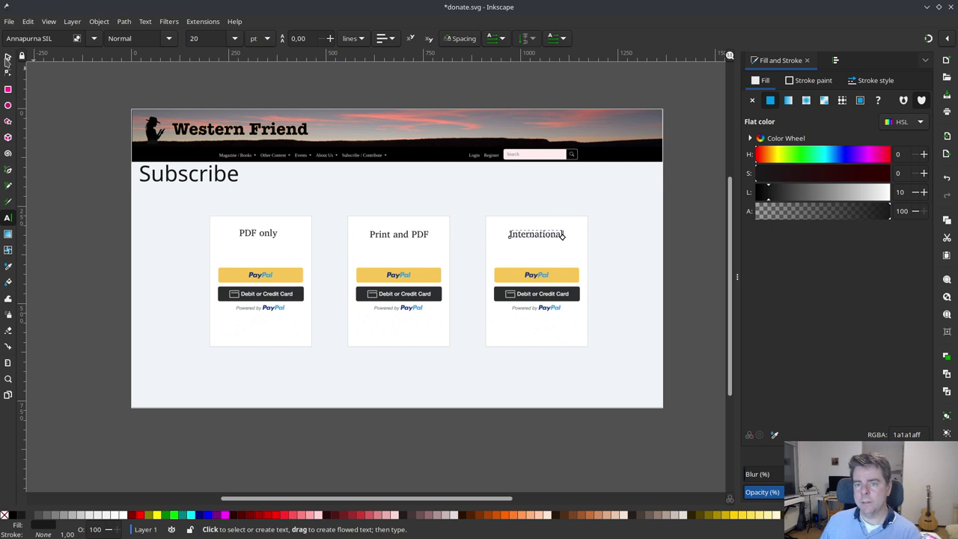
key(F1)
click(513, 207)
click(539, 238)
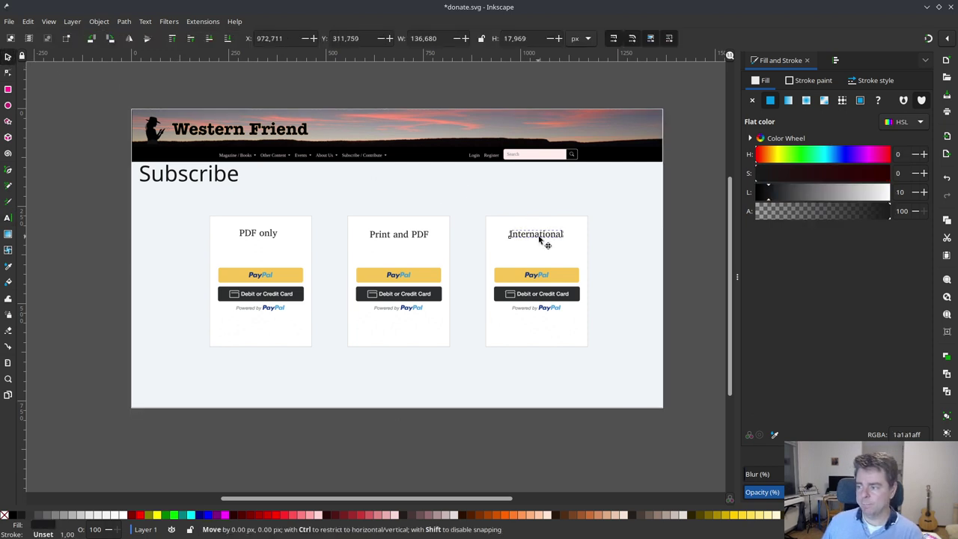
drag(539, 238, 541, 238)
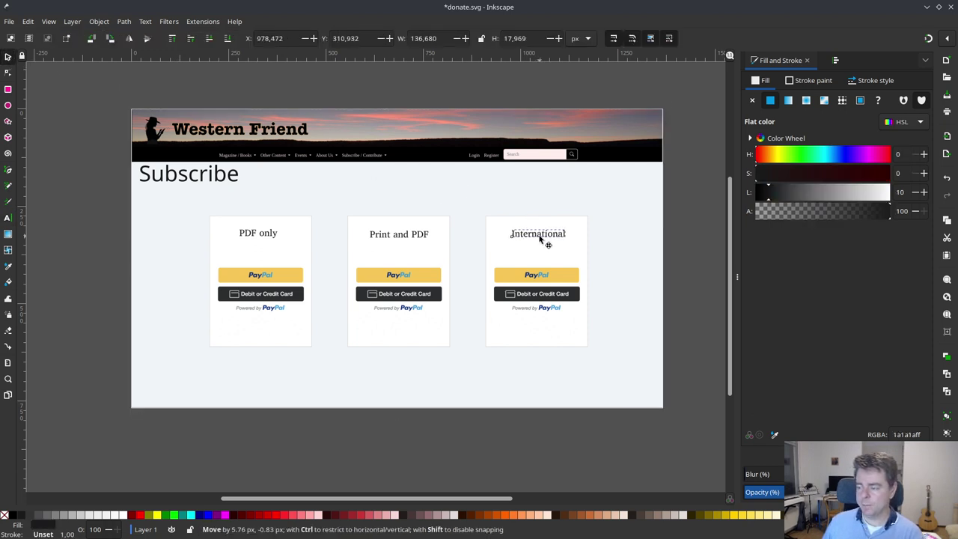
drag(540, 238, 543, 241)
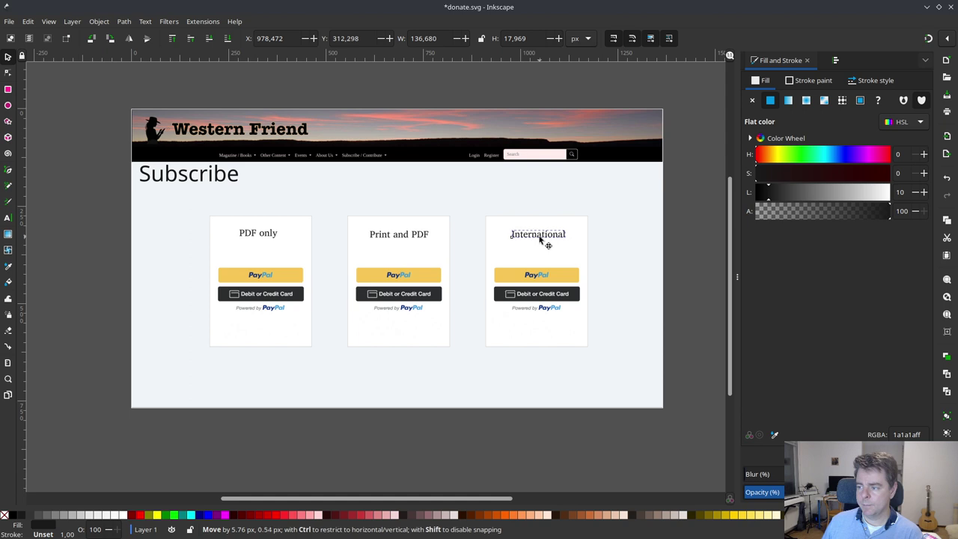
click(482, 204)
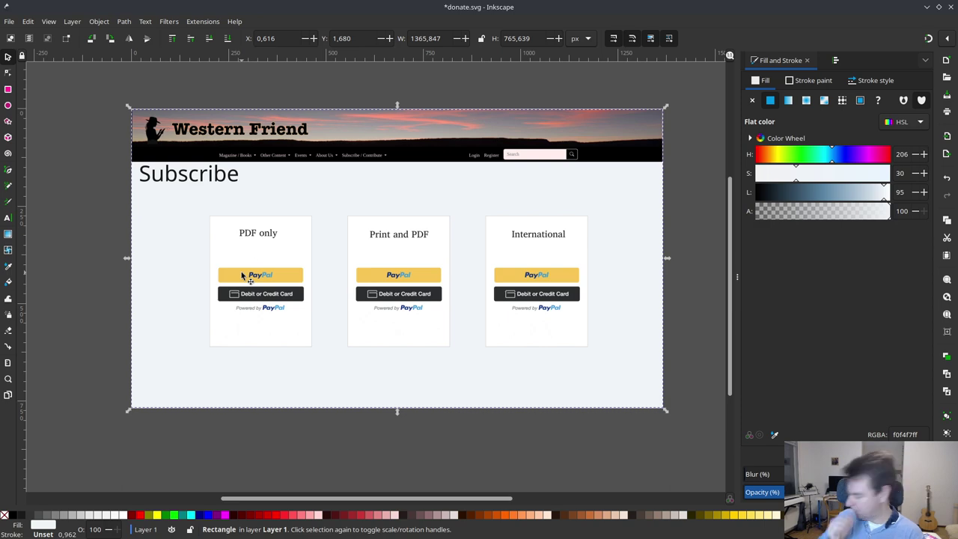
- In the browser, go from Donate/Pay through the magazine Subscribe page to the login page
key(alt+Tab)
key(alt+Tab)
key(alt+Tab)
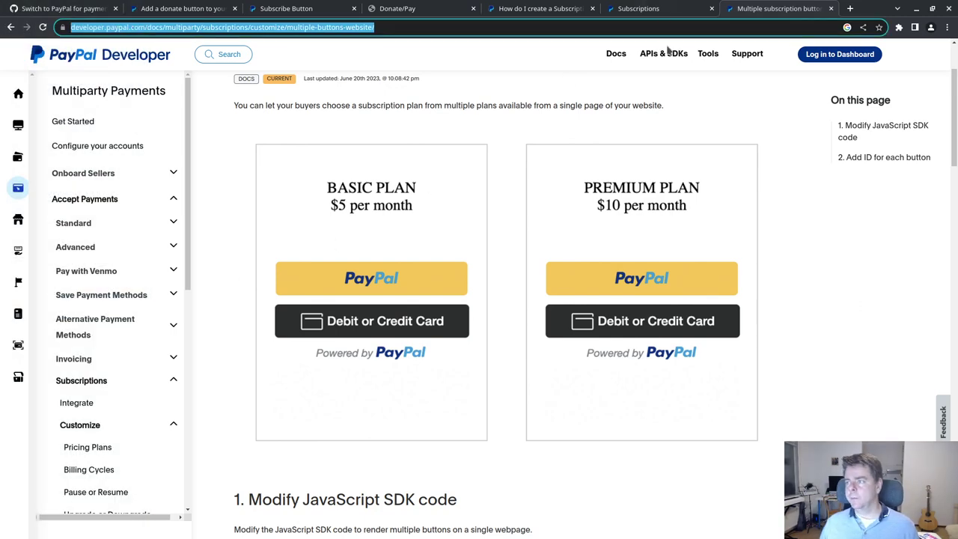
click(374, 9)
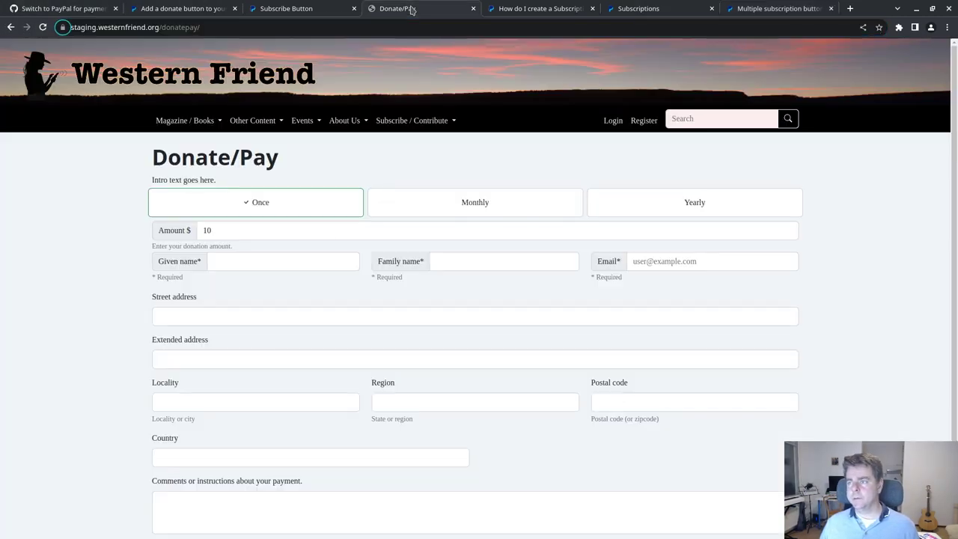
click(408, 121)
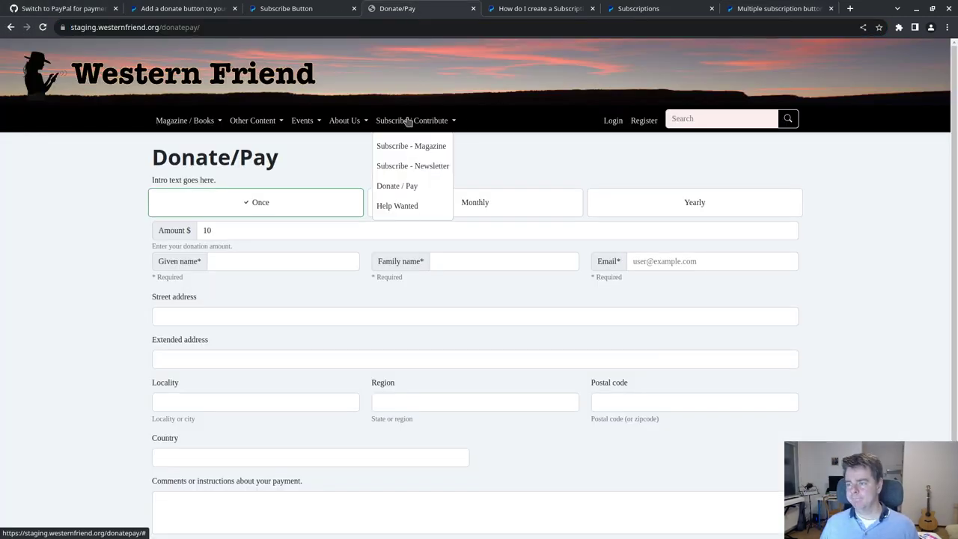
click(417, 145)
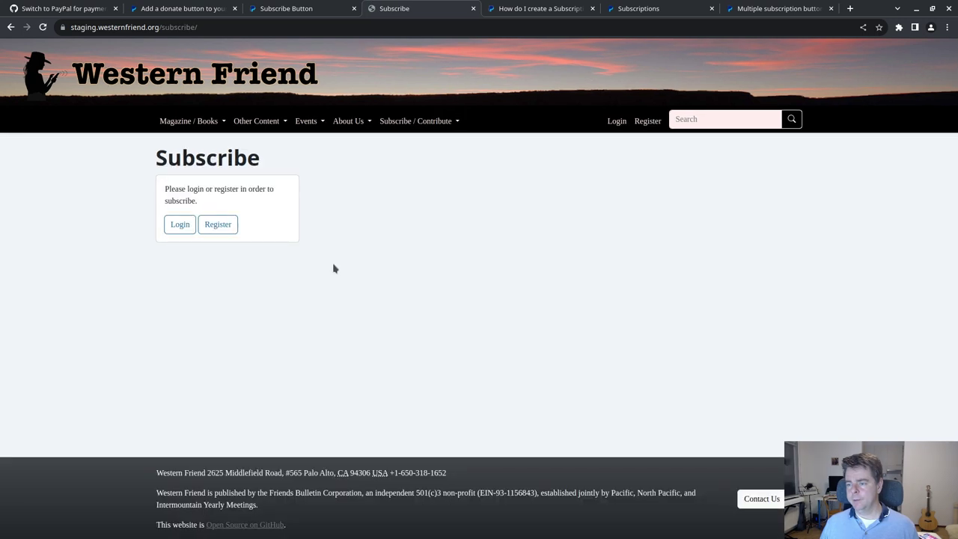
click(183, 224)
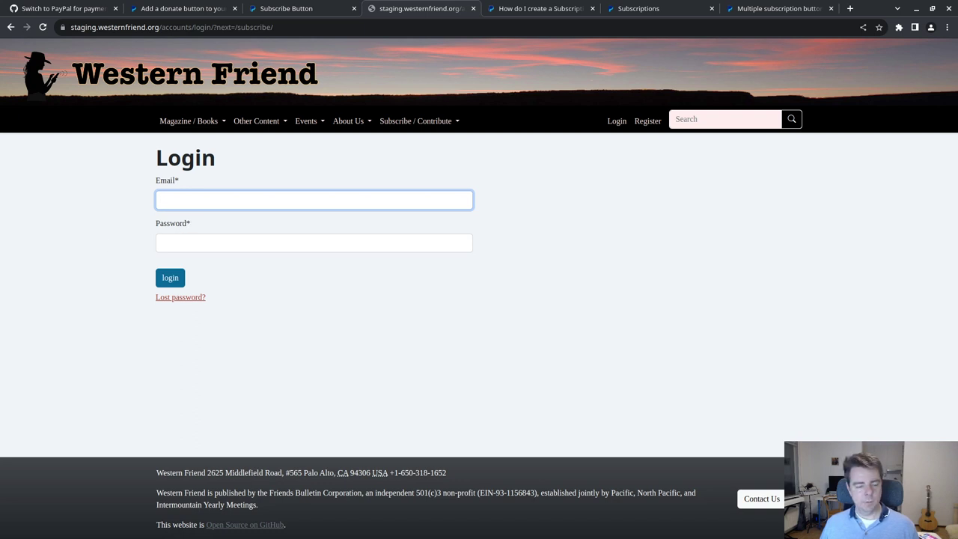
- Fill in the account e-mail and password on the staging login form
key(alt+Tab)
click(221, 199)
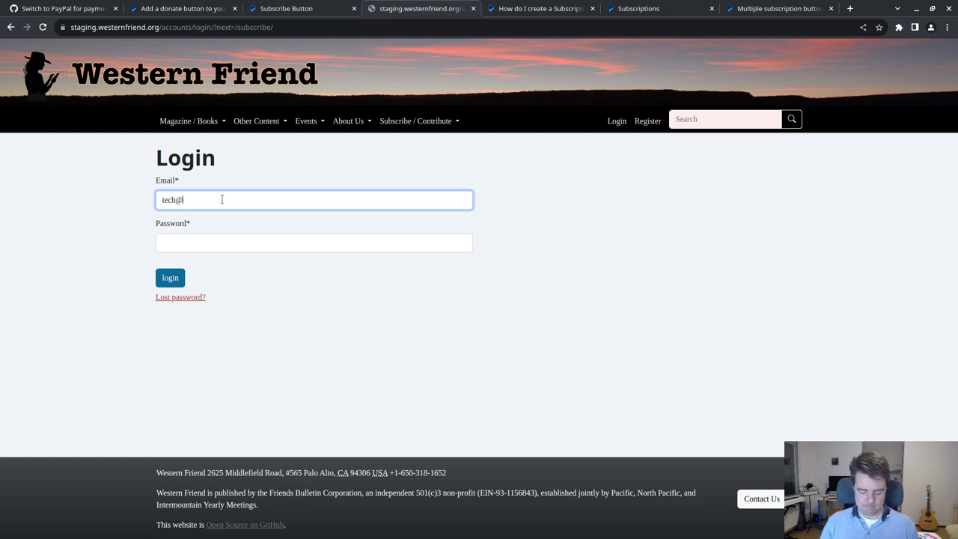
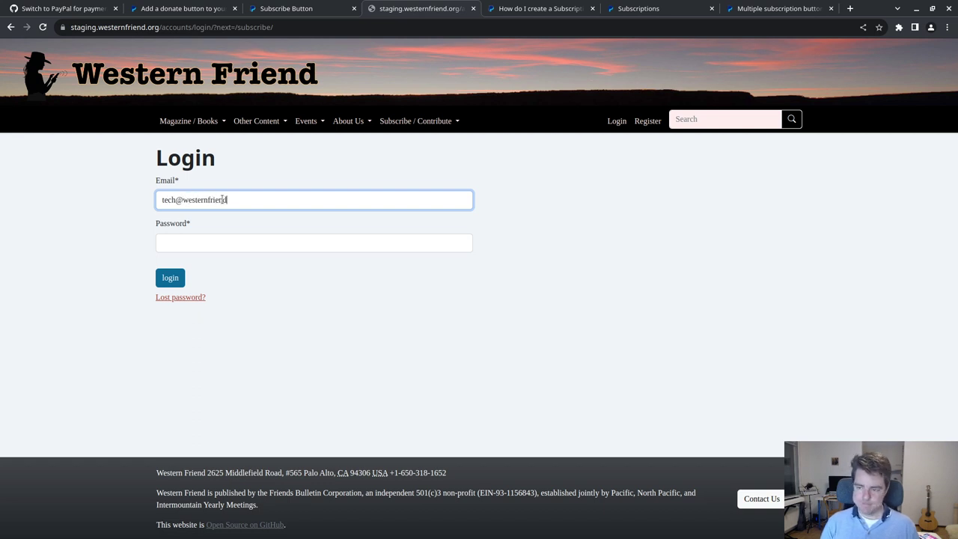
key(Tab)
text(p)
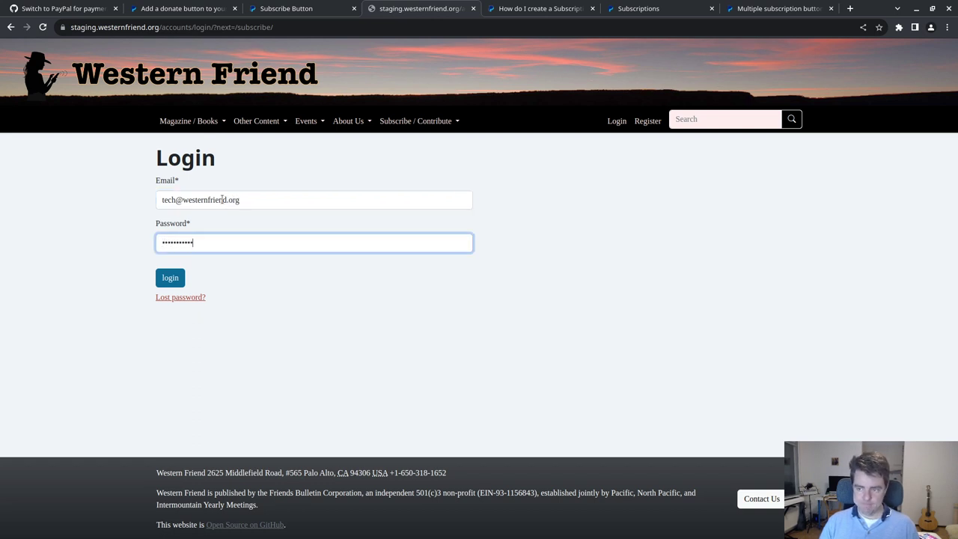
- Log in, pick the Basic ($39) price on the Subscribe page, and return to Inkscape
click(166, 284)
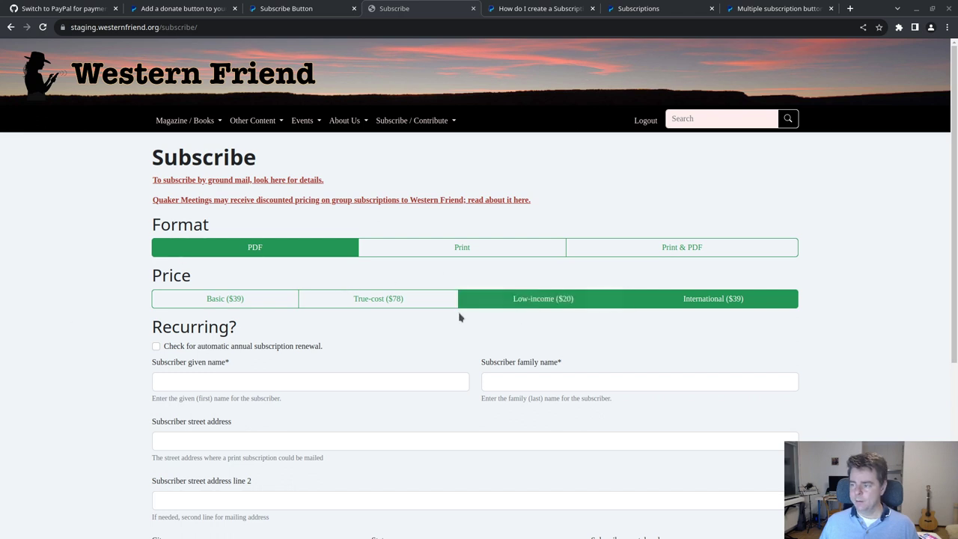
click(268, 294)
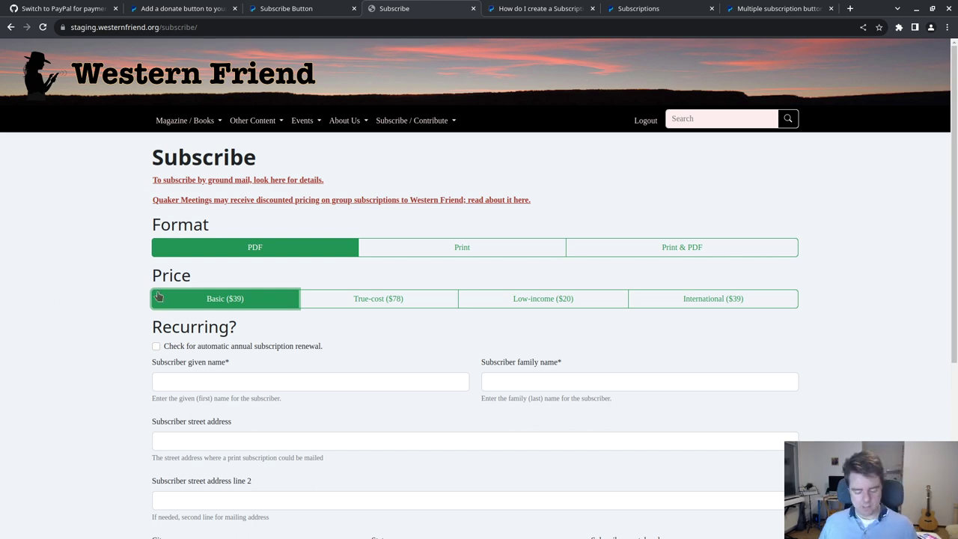
key(alt+Tab)
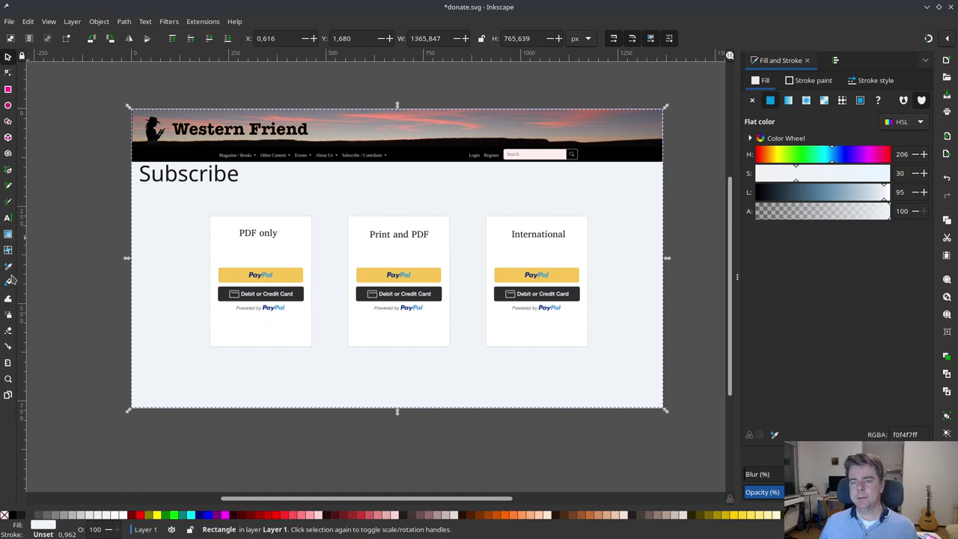
- Duplicate the PDF only heading and turn the copy into a $39 price beneath it
click(258, 235)
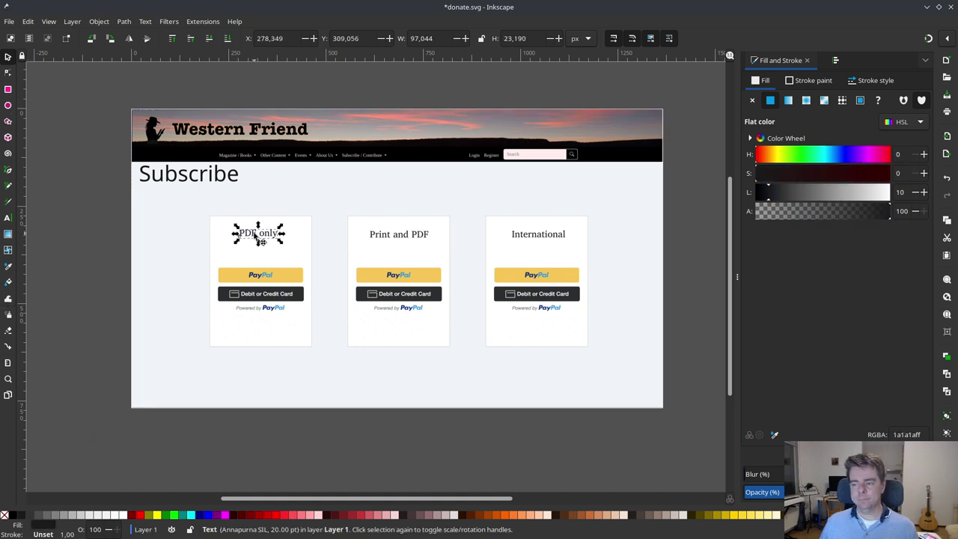
key(ctrl+d)
drag(257, 234, 256, 250)
click(256, 249)
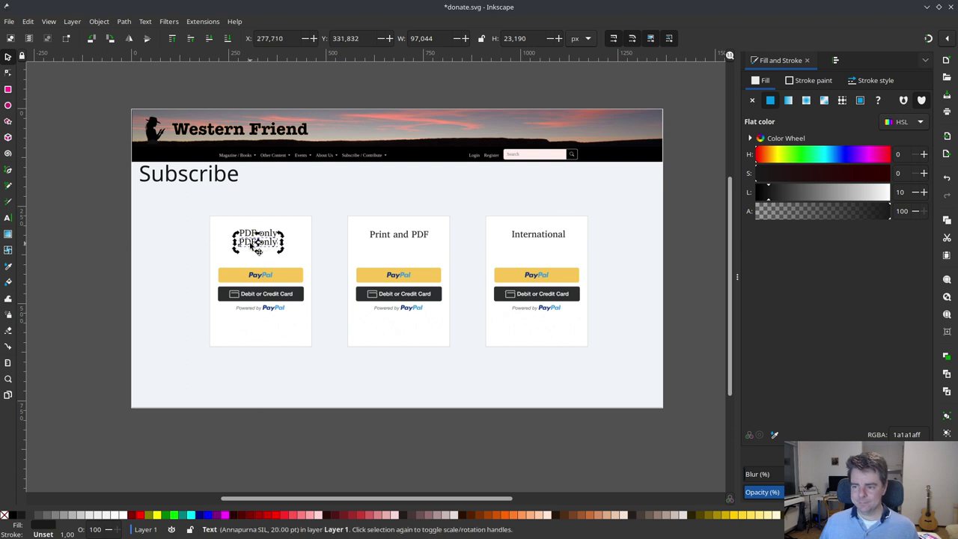
triple_click(255, 249)
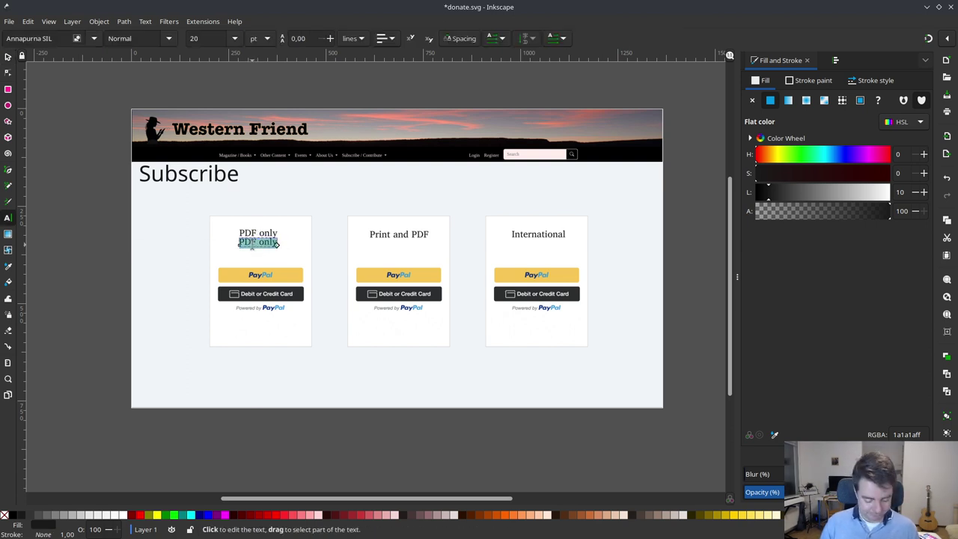
key(BackSpace)
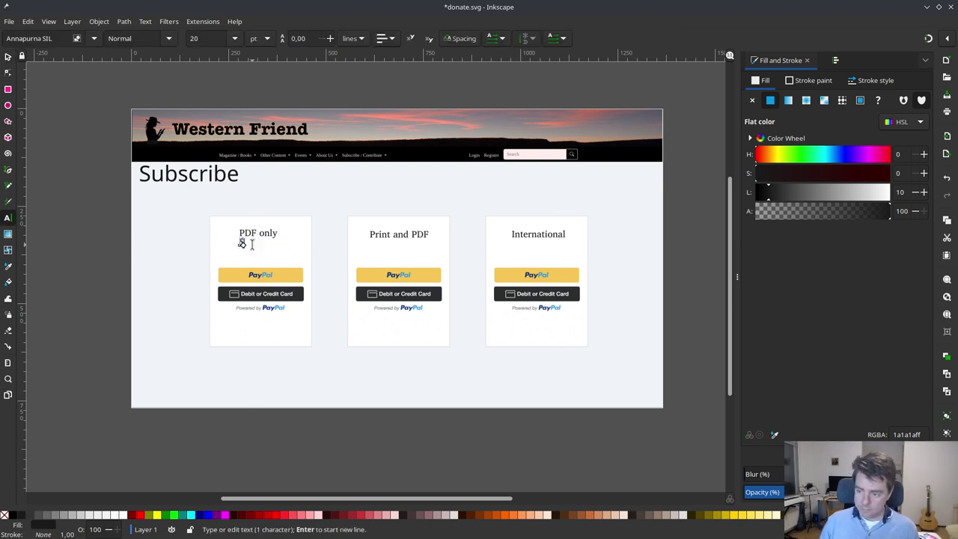
text($3)
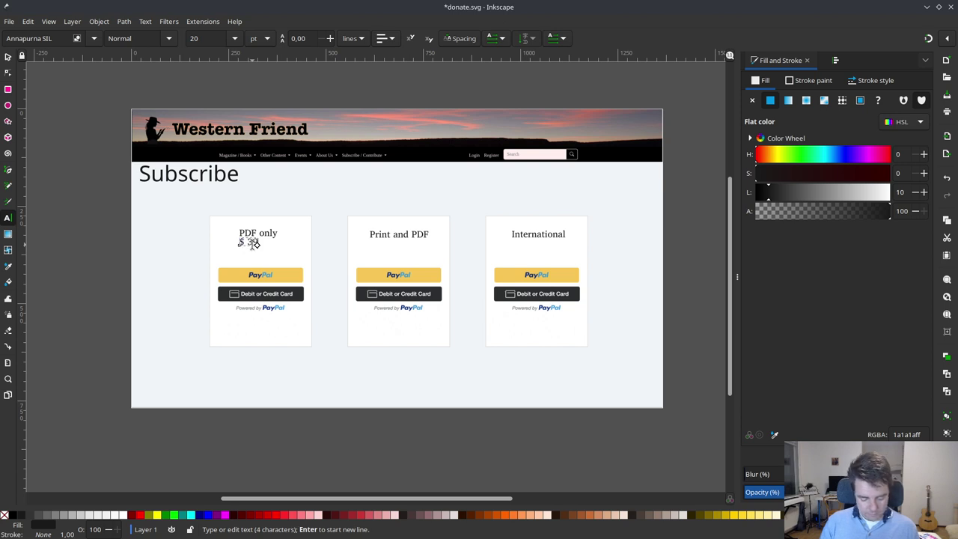
click(7, 56)
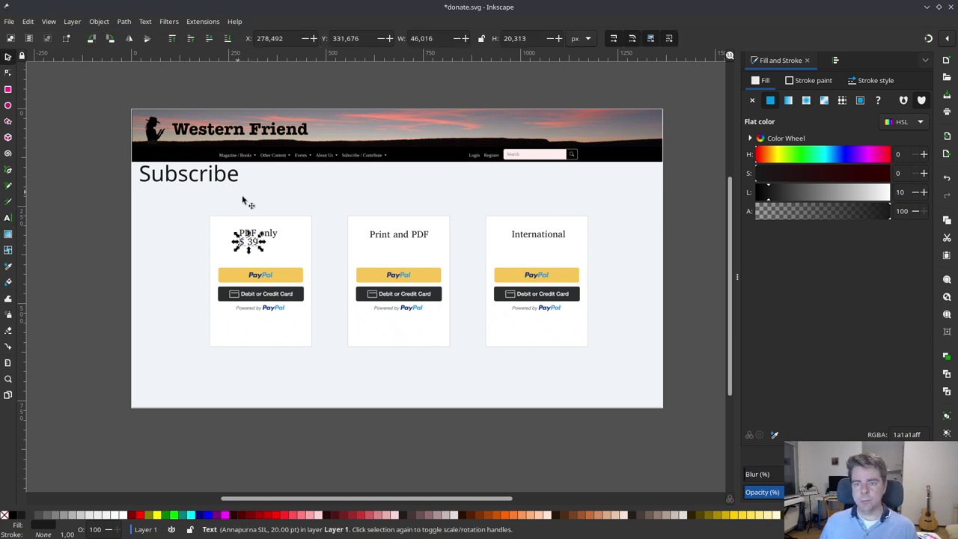
drag(258, 238, 267, 247)
- Check the Print price in the browser, then copy the price under Print and PDF as $45
key(alt+Tab)
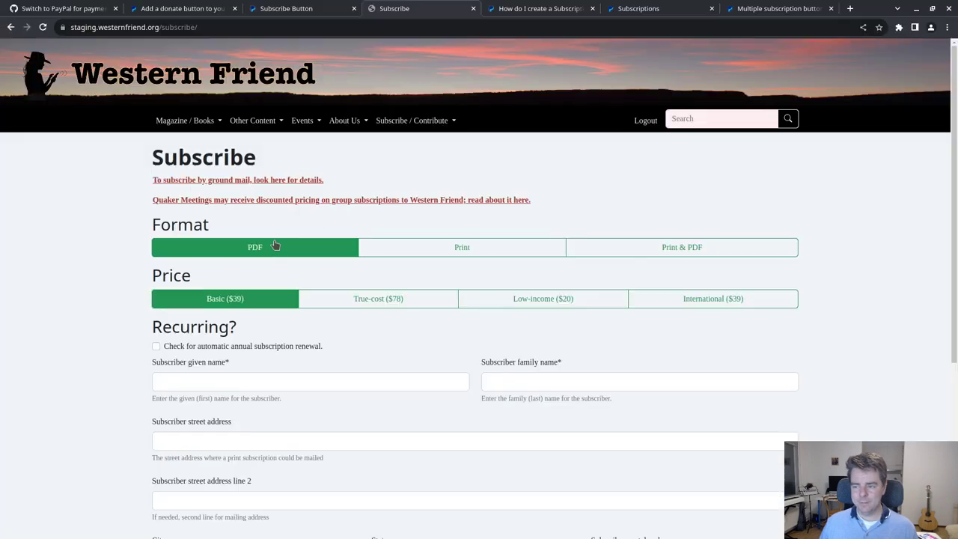
click(442, 245)
key(alt+Tab)
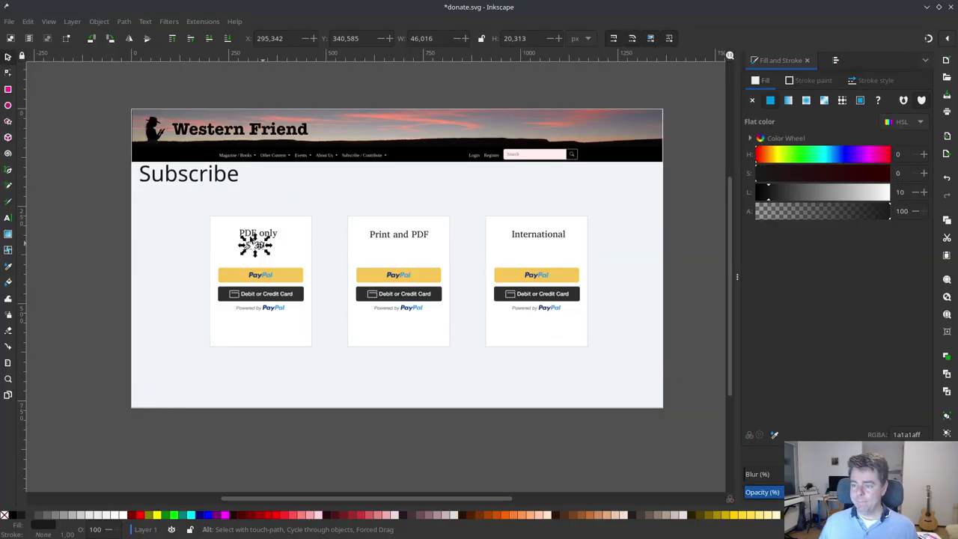
key(ctrl+d)
drag(267, 255, 408, 252)
double_click(396, 247)
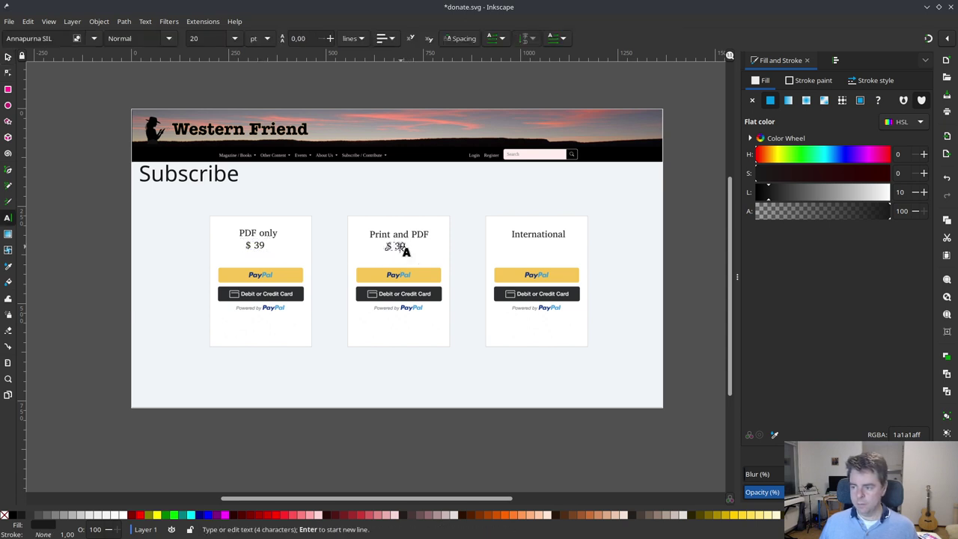
key(ctrl+a)
text($)
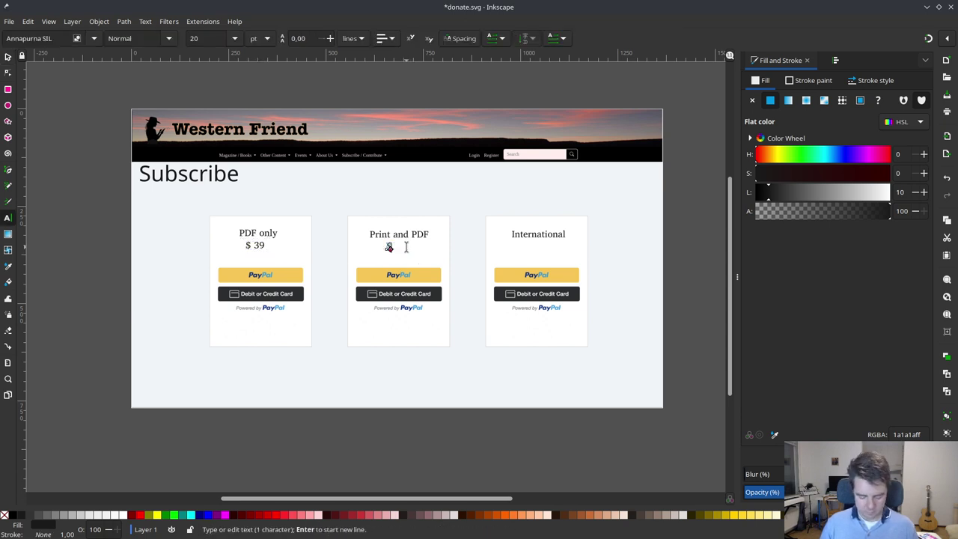
text(45)
click(413, 250)
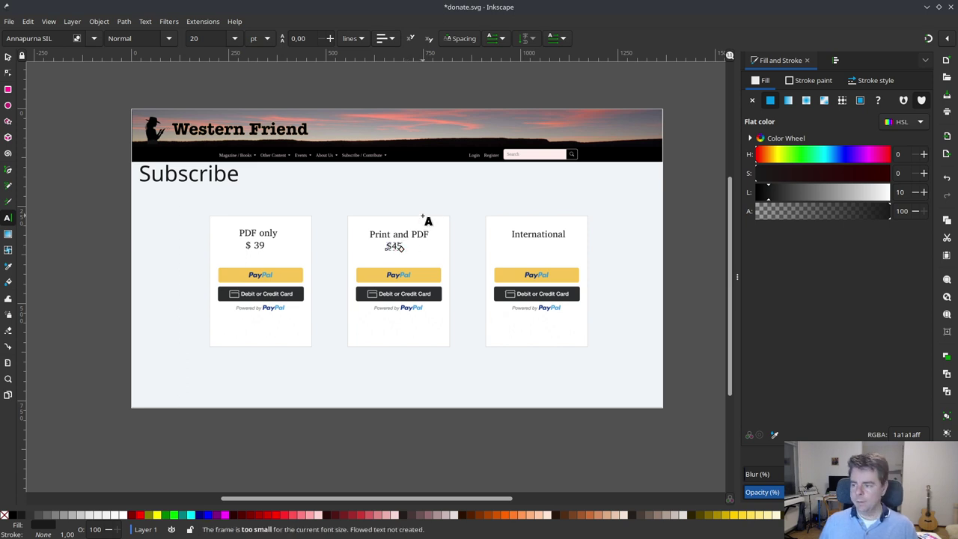
- Place a copy of the $45 price under the International card and review the Print & PDF prices
click(7, 57)
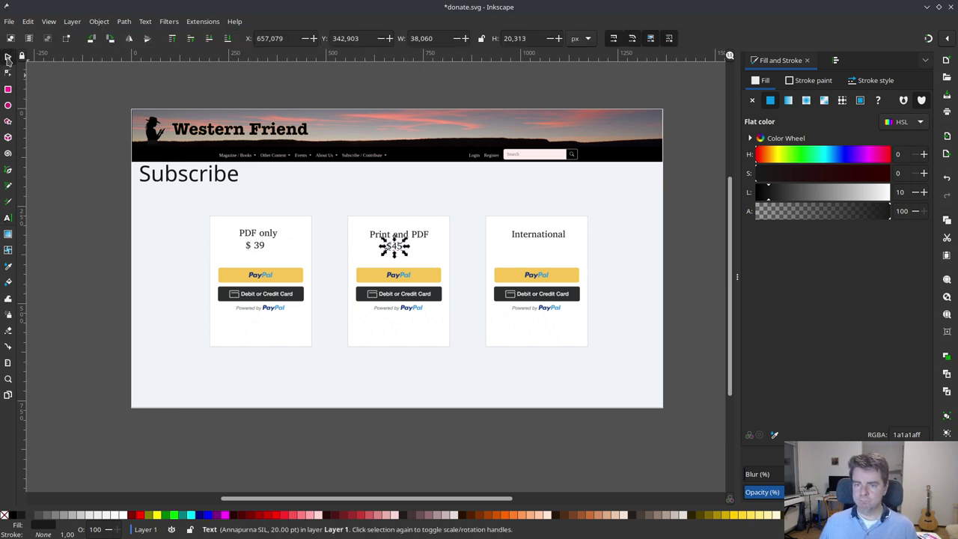
double_click(261, 258)
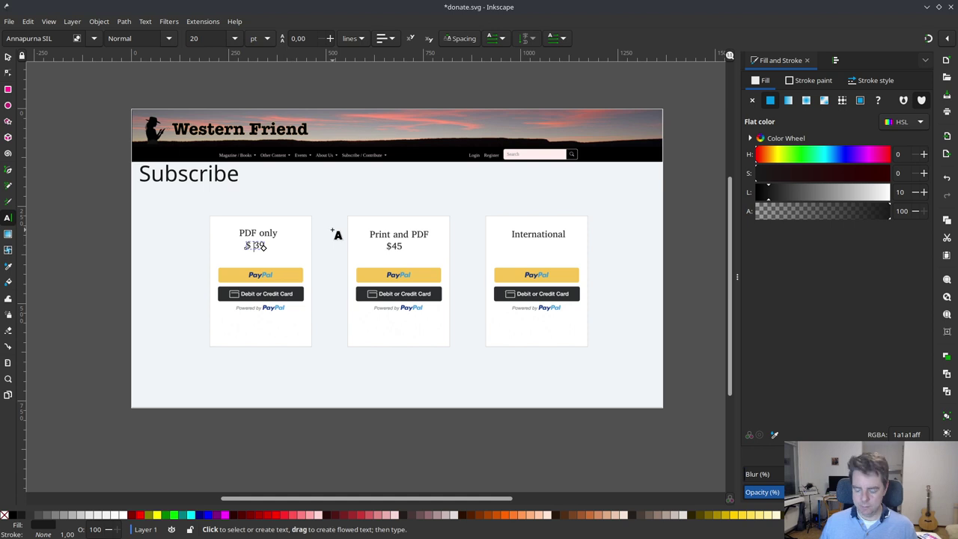
key(Escape)
key(s)
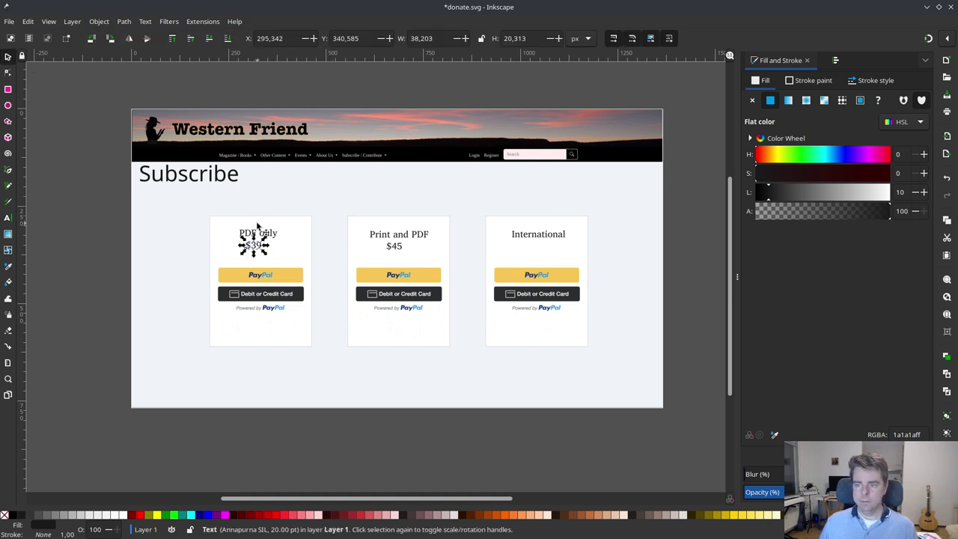
ctrl+click(253, 244)
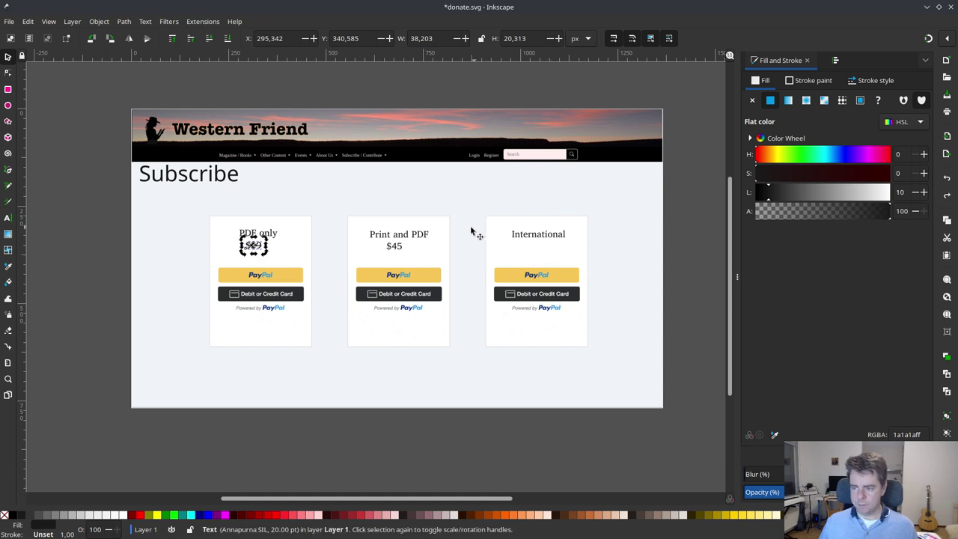
ctrl+click(397, 247)
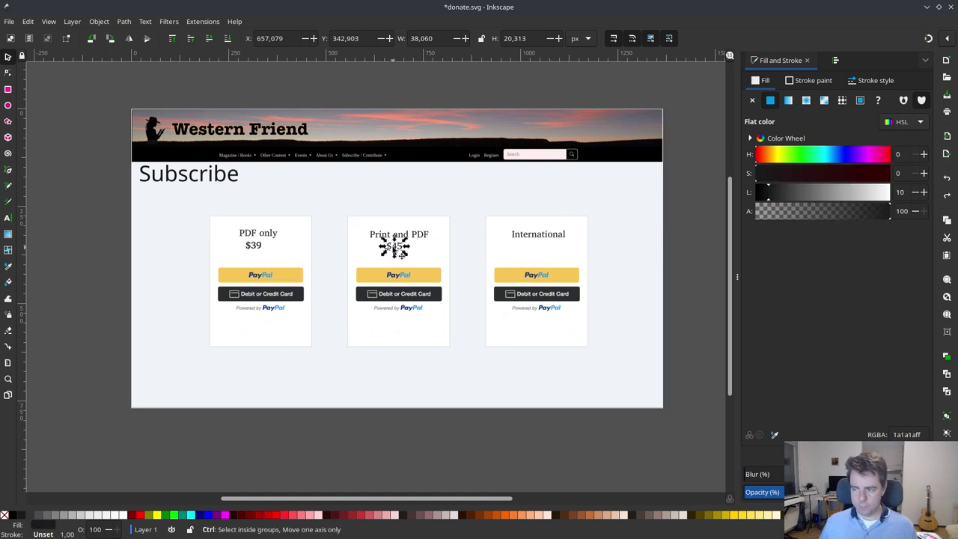
key(ctrl+d)
drag(395, 244, 547, 250)
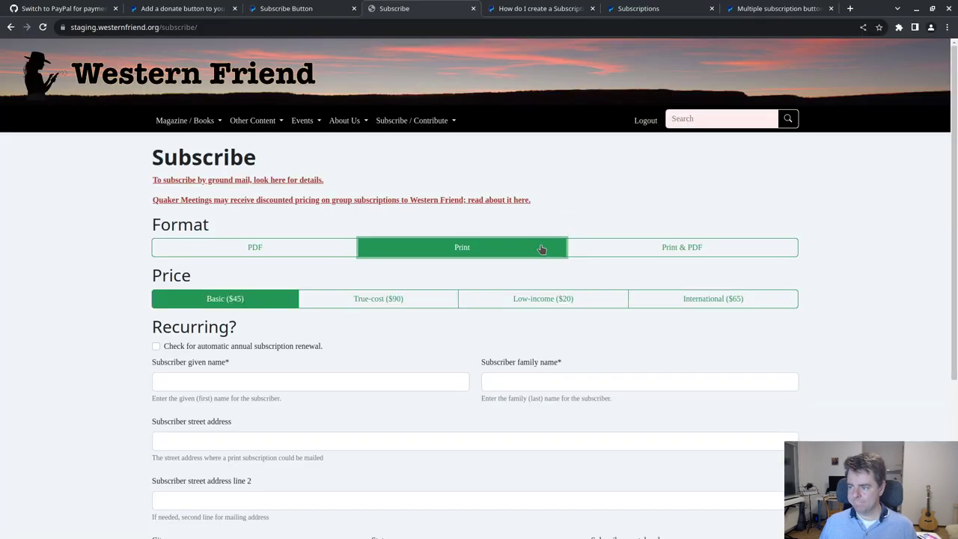
click(627, 253)
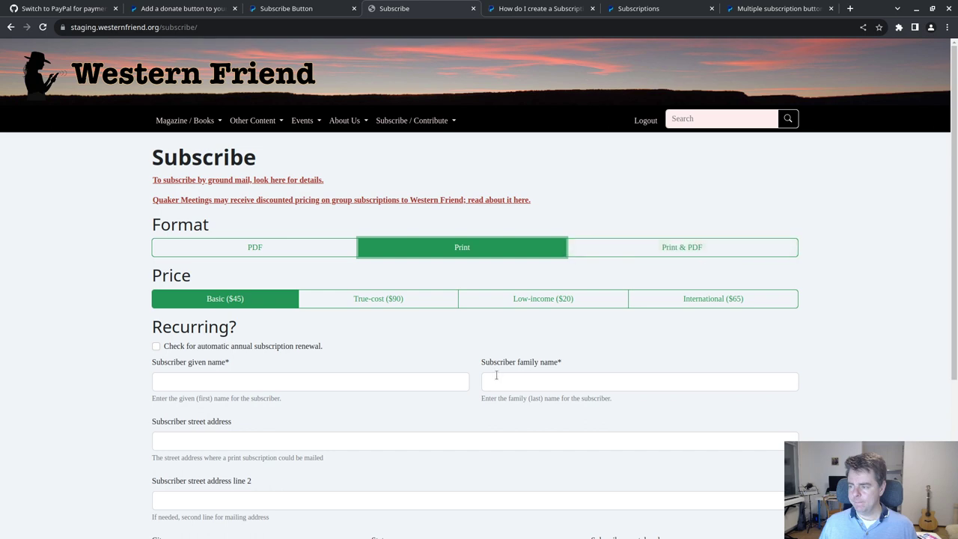
click(641, 248)
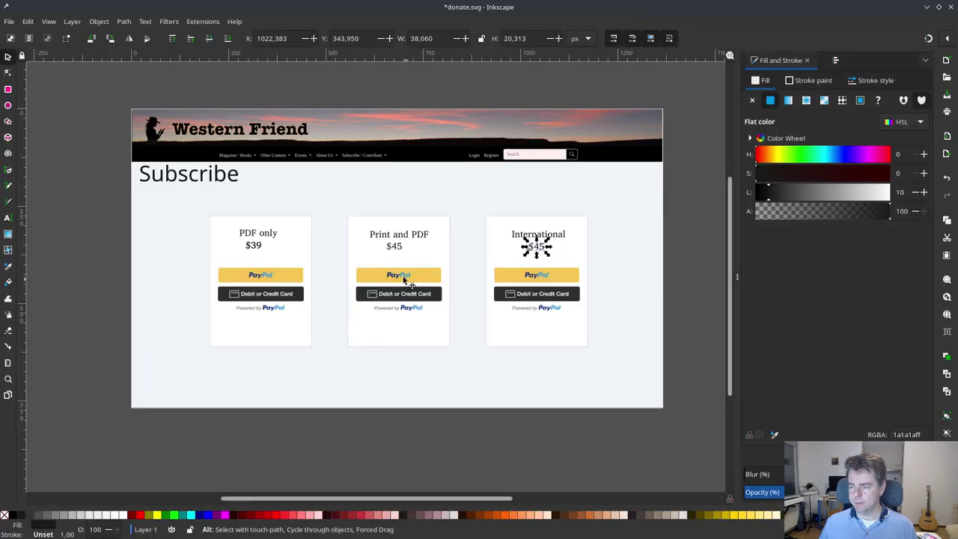
- Change the Print and PDF card's price to $57
double_click(404, 249)
double_click(395, 247)
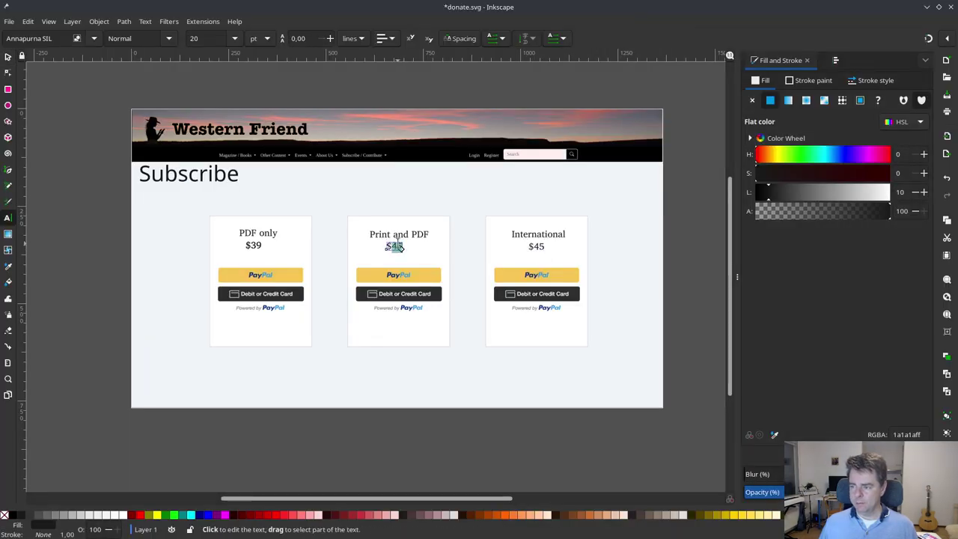
text(55)
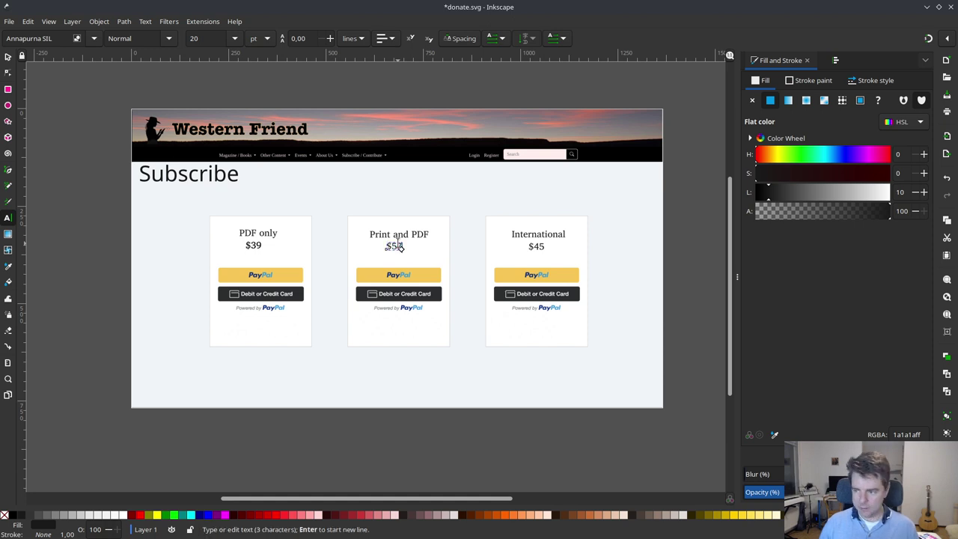
key(Escape)
key(F1)
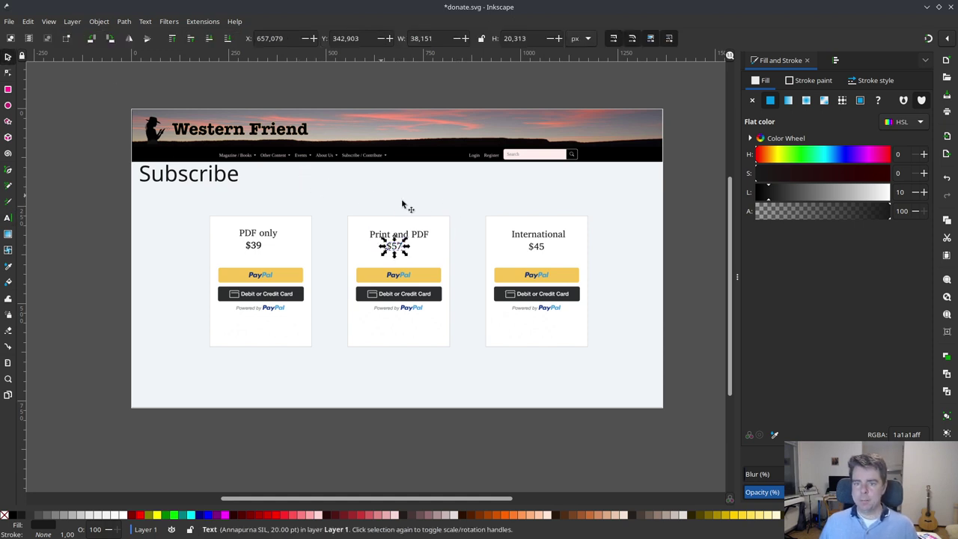
click(428, 216)
- Look up the International price in the browser and set the International card's price to $85
key(alt+Tab)
click(652, 298)
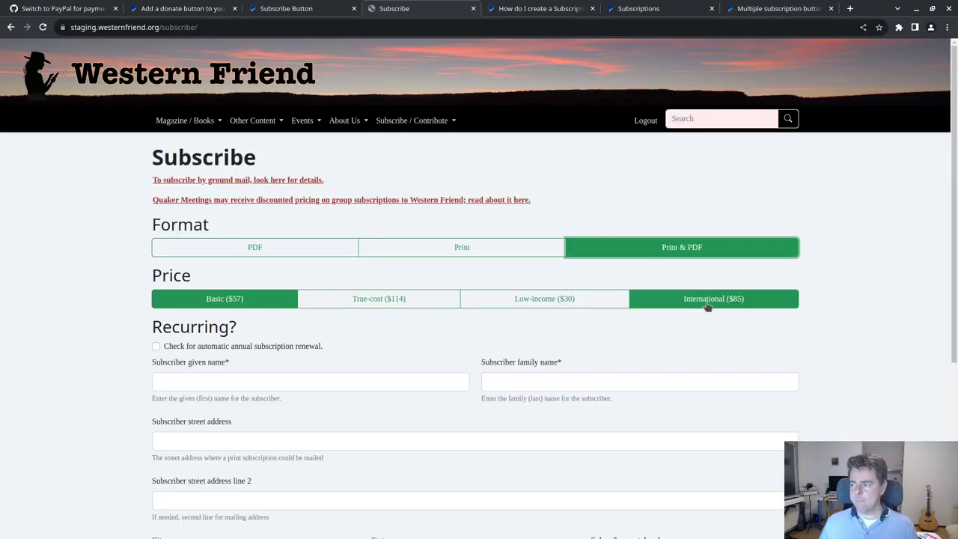
key(alt+Tab)
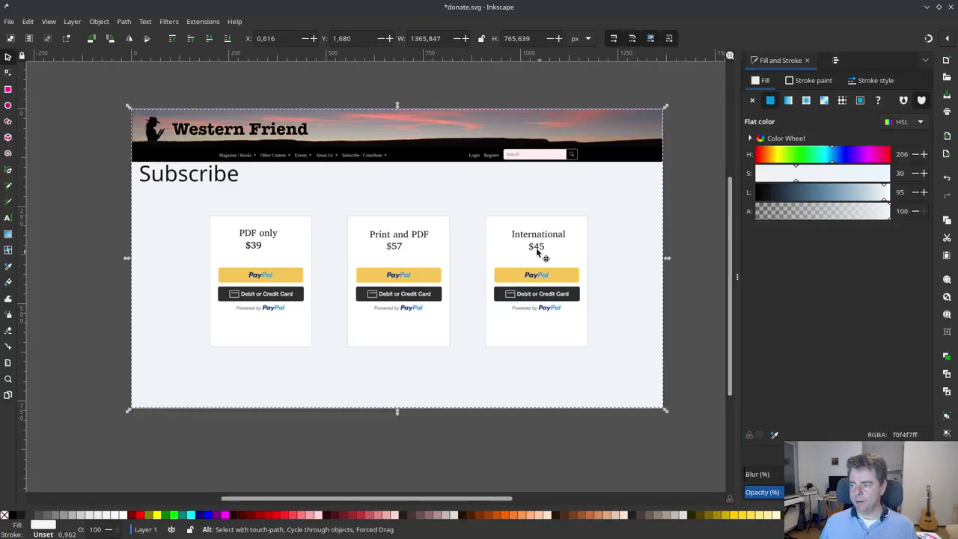
double_click(539, 247)
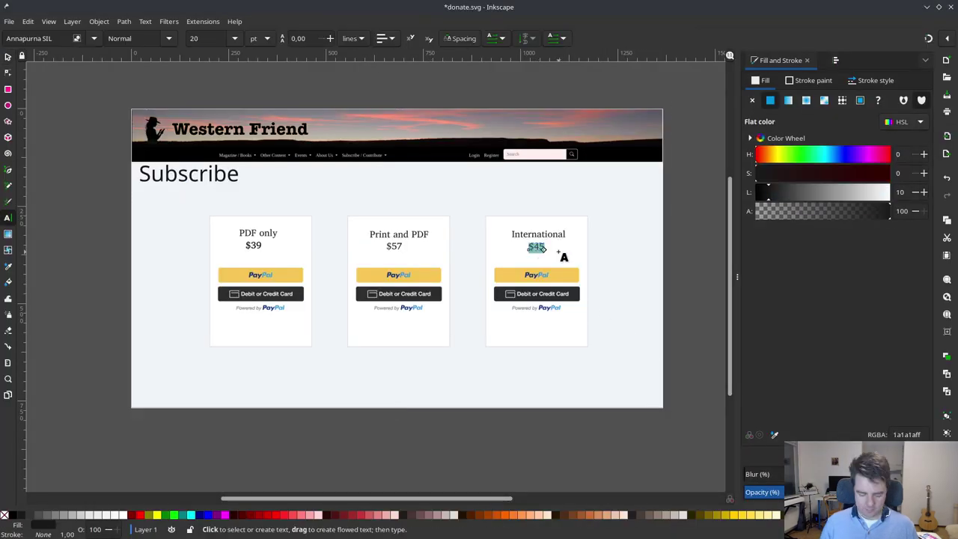
text($85)
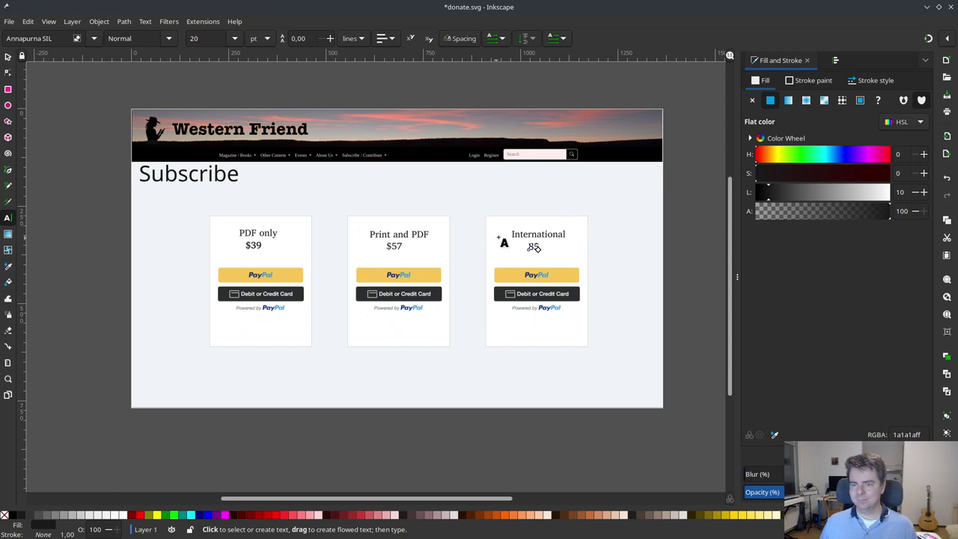
key(BackSpace)
key(BackSpace)
key(BackSpace)
text($)
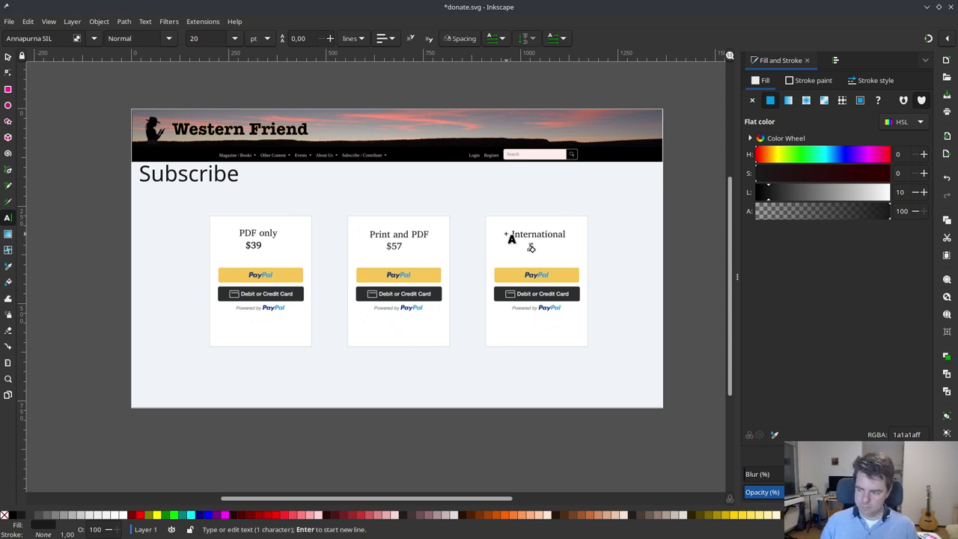
text(8)
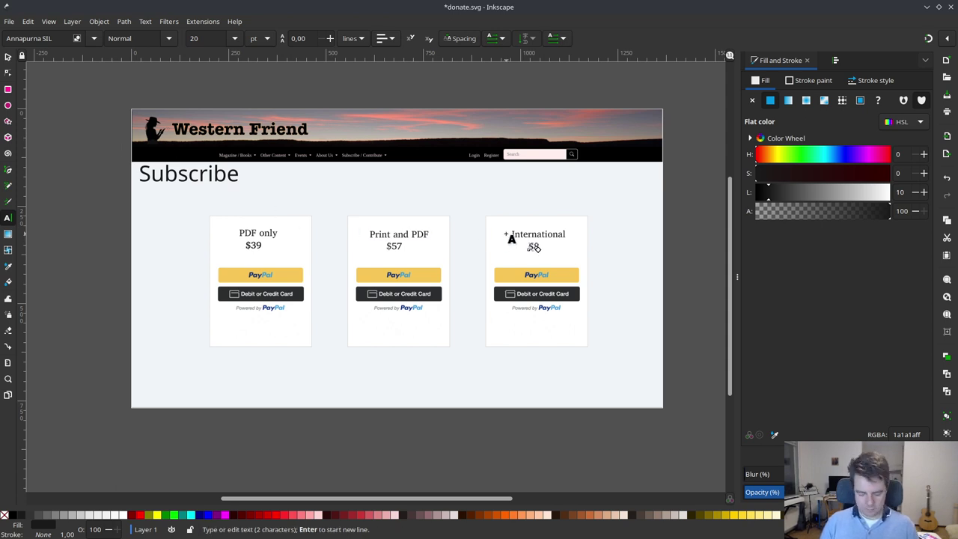
text(5)
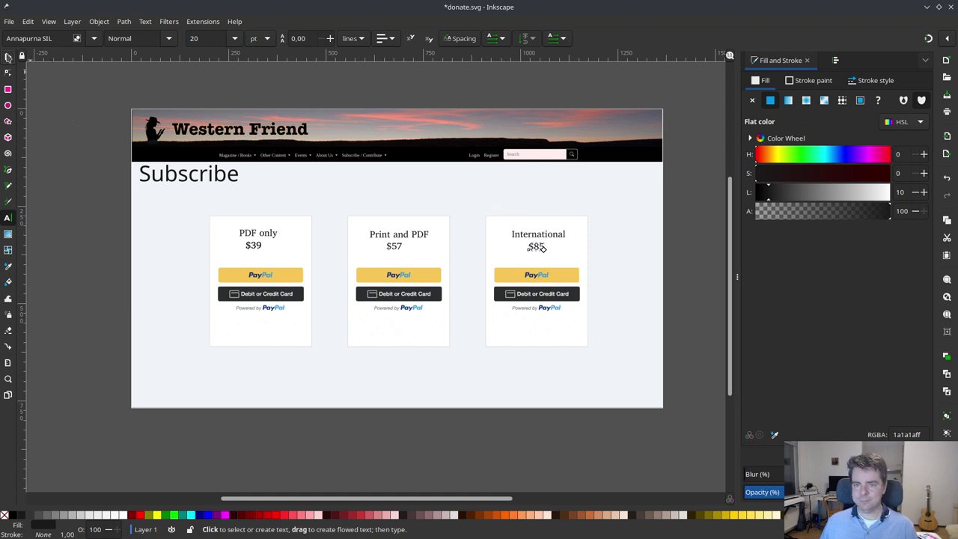
click(7, 57)
click(442, 159)
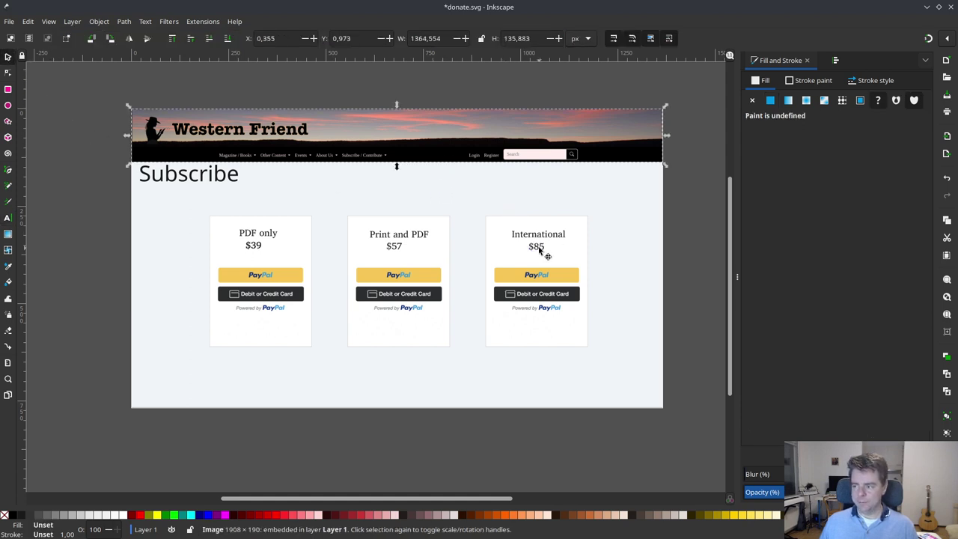
click(538, 249)
click(523, 212)
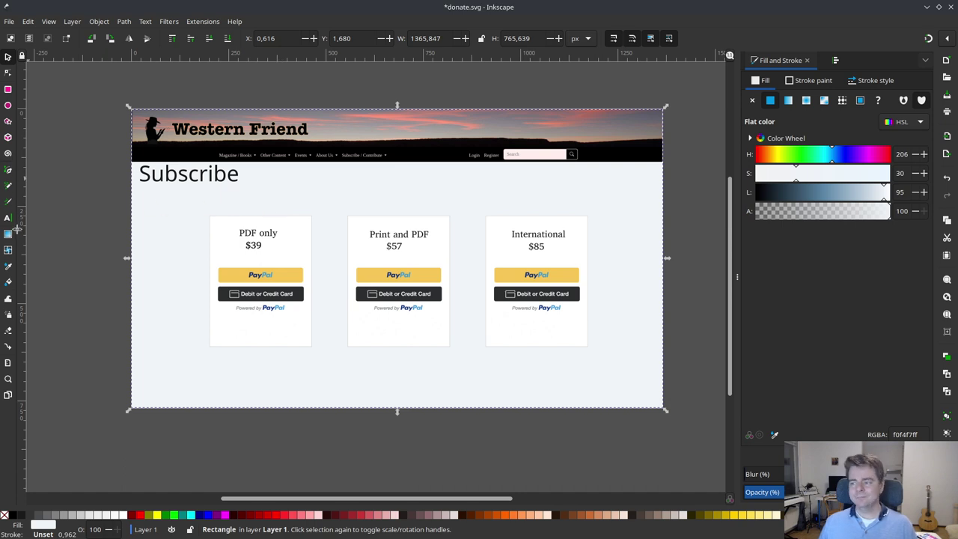
- Move the $57, $85 and $39 prices lower within their cards
drag(396, 248, 397, 249)
drag(541, 252, 539, 258)
drag(397, 248, 398, 257)
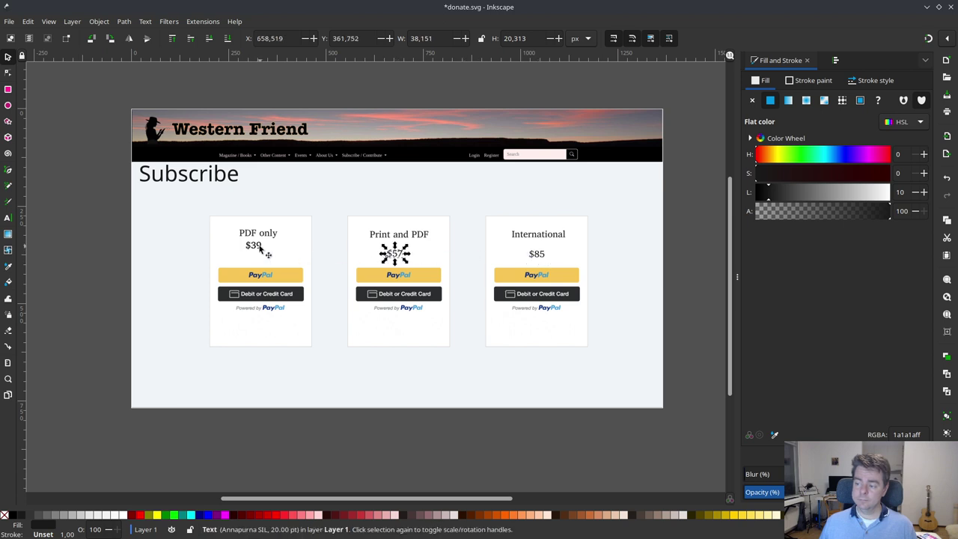
key(ctrl+d)
drag(259, 249, 254, 257)
key(Delete)
- Copy the 'Print and PDF' title onto the International card as a centred 12 pt subtitle
click(419, 235)
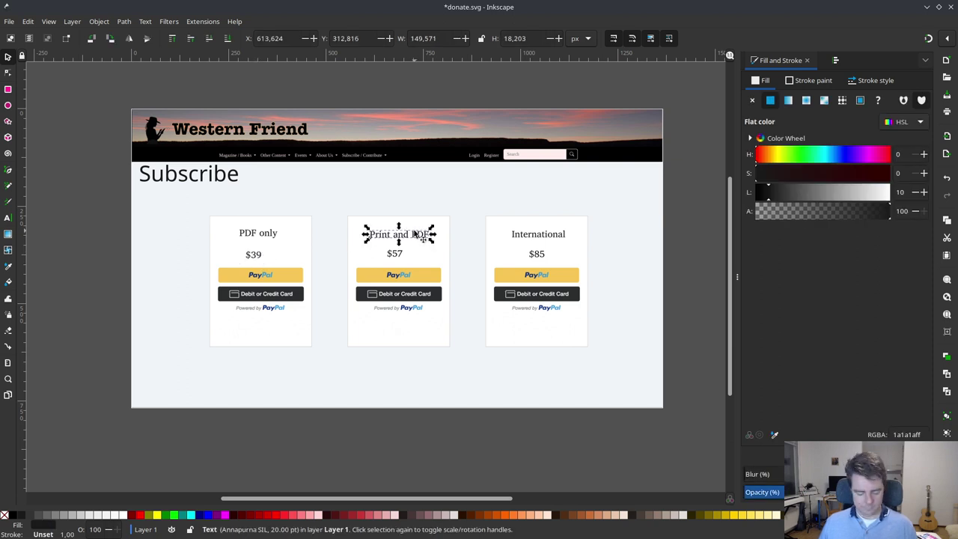
key(ctrl+d)
drag(416, 234, 555, 244)
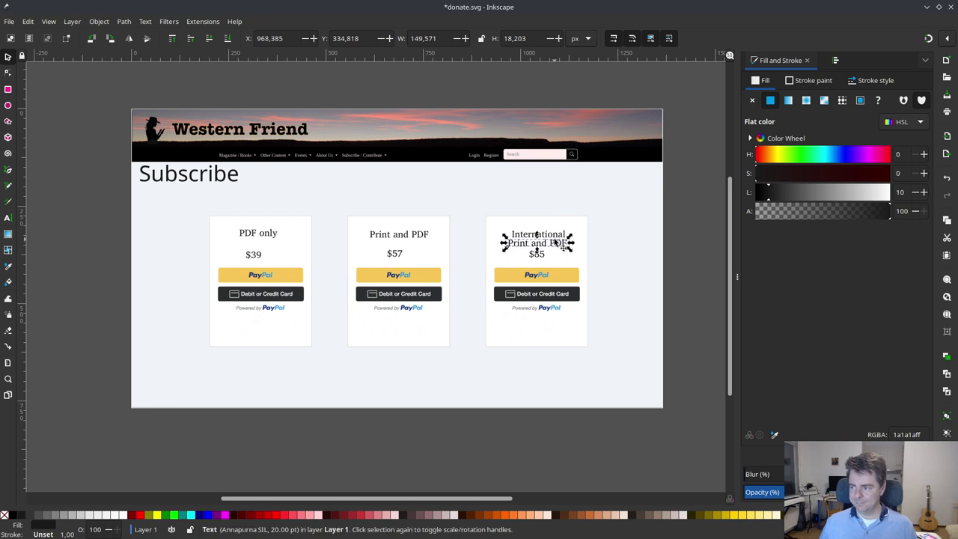
double_click(555, 243)
key(ctrl+a)
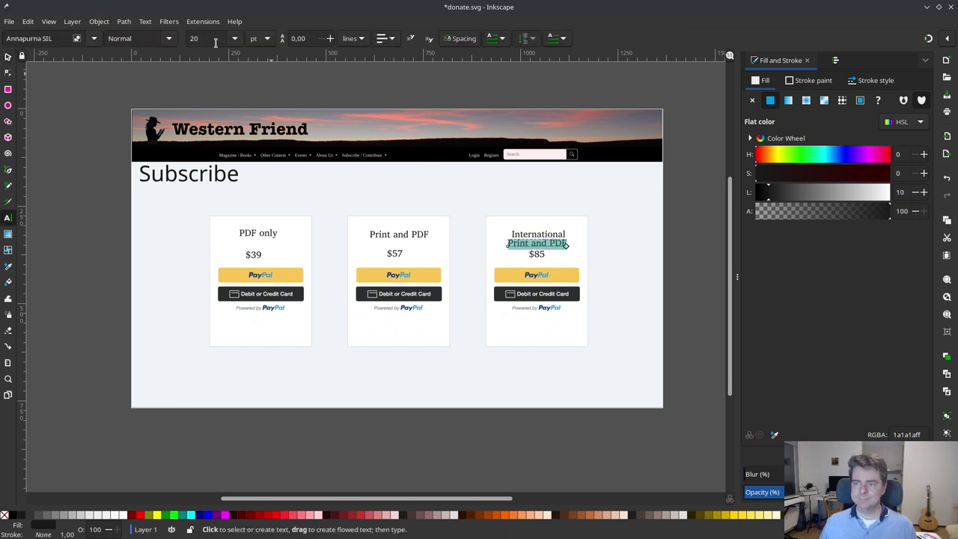
double_click(215, 42)
text(12)
key(Return)
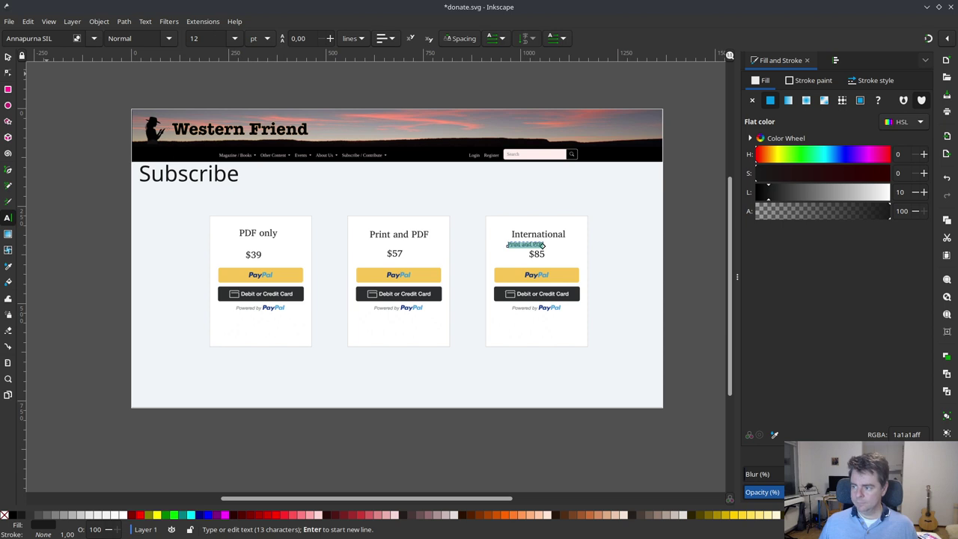
click(8, 57)
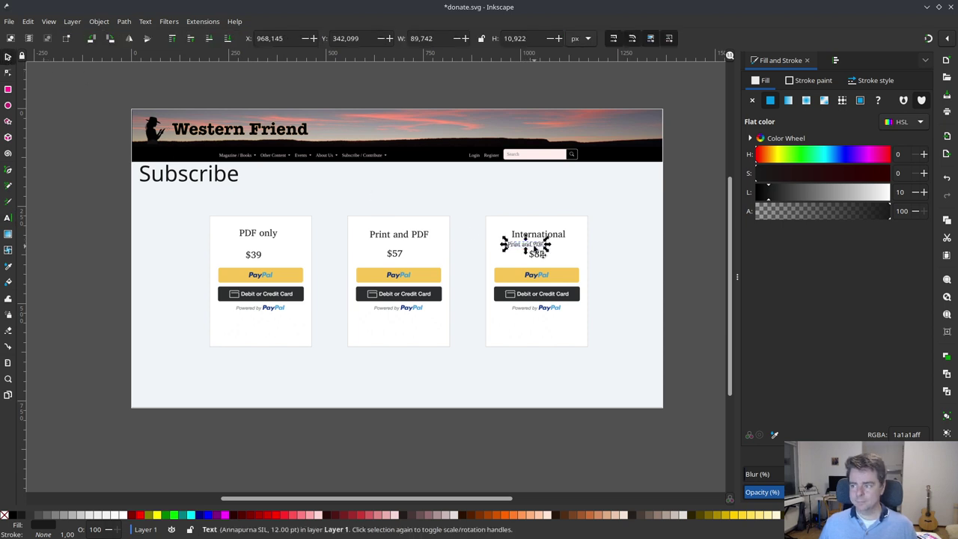
drag(526, 247, 544, 254)
- Align the $39, $57 and $85 prices to the same height
click(552, 209)
shift+click(396, 254)
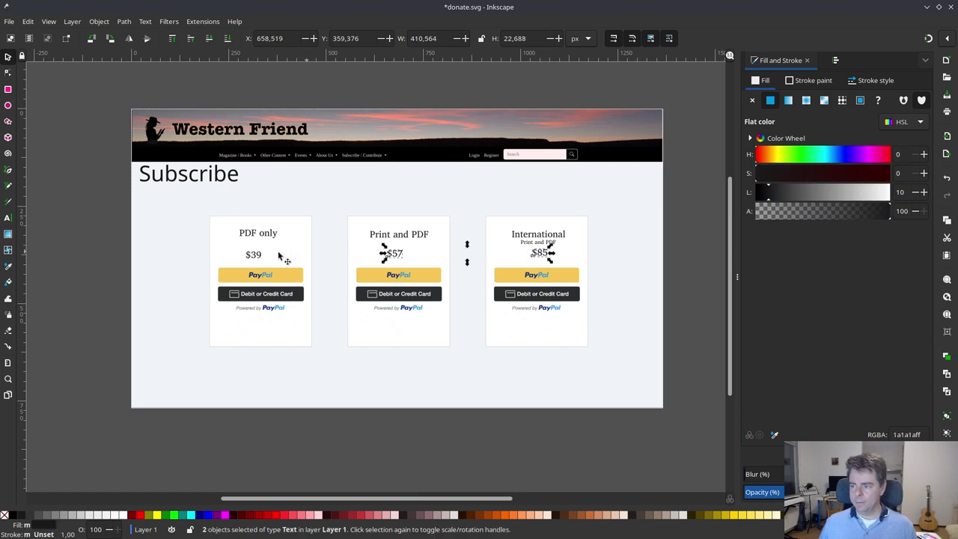
shift+click(256, 255)
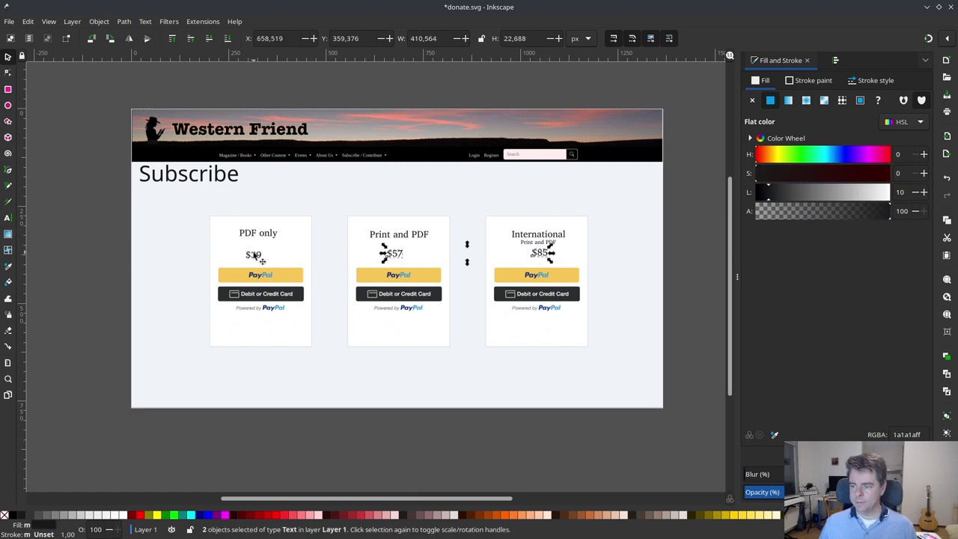
click(834, 60)
click(795, 178)
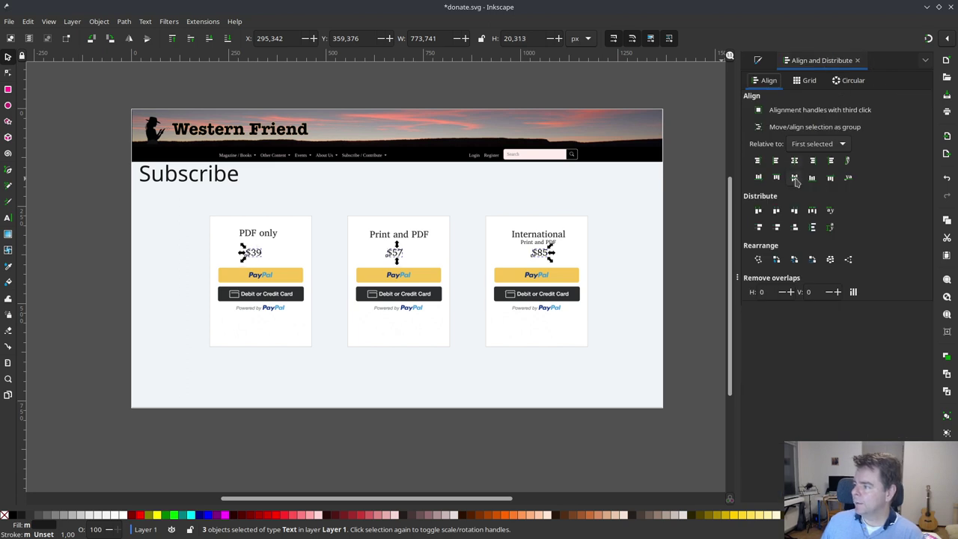
click(659, 195)
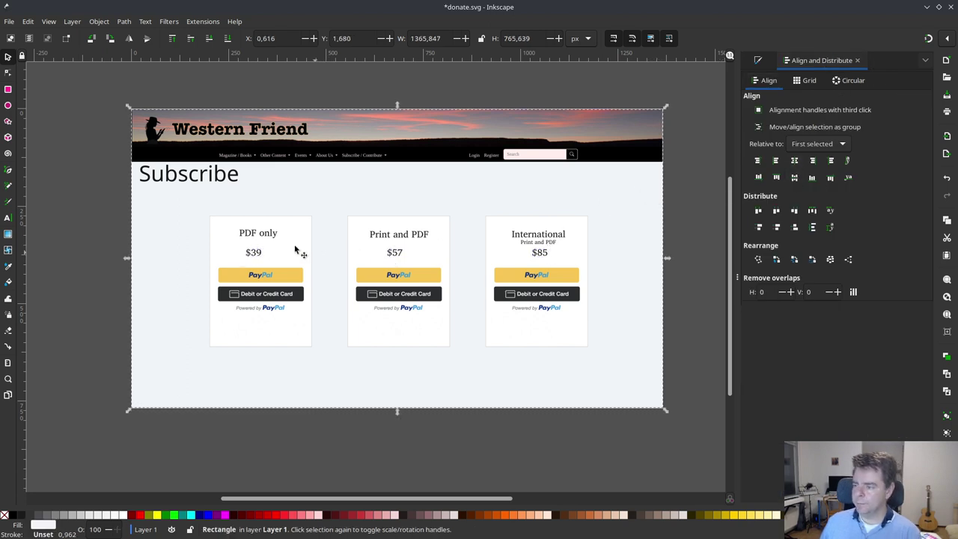
- Centre the PDF only title and $39 price horizontally on their card
click(258, 241)
shift+click(271, 234)
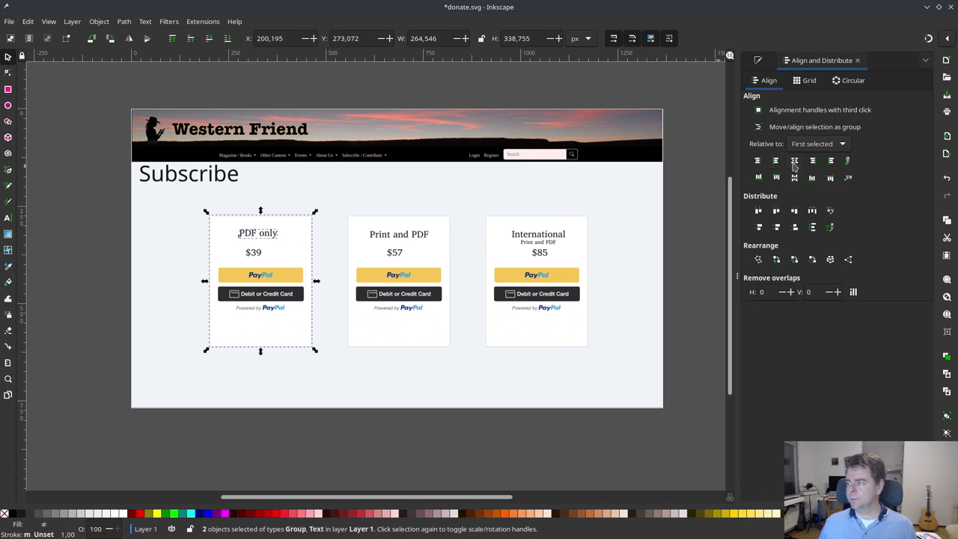
click(795, 162)
click(423, 204)
click(393, 241)
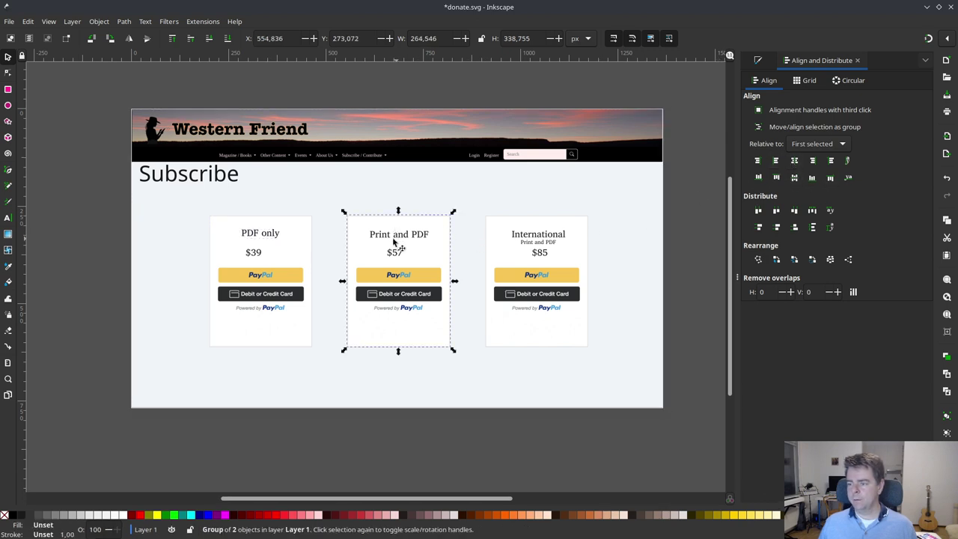
click(253, 224)
shift+click(258, 234)
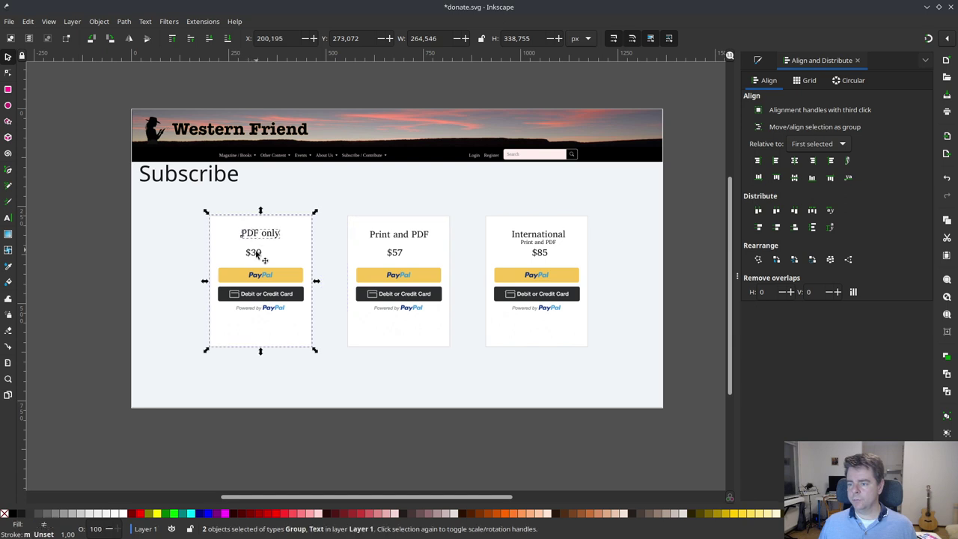
shift+click(257, 255)
click(795, 162)
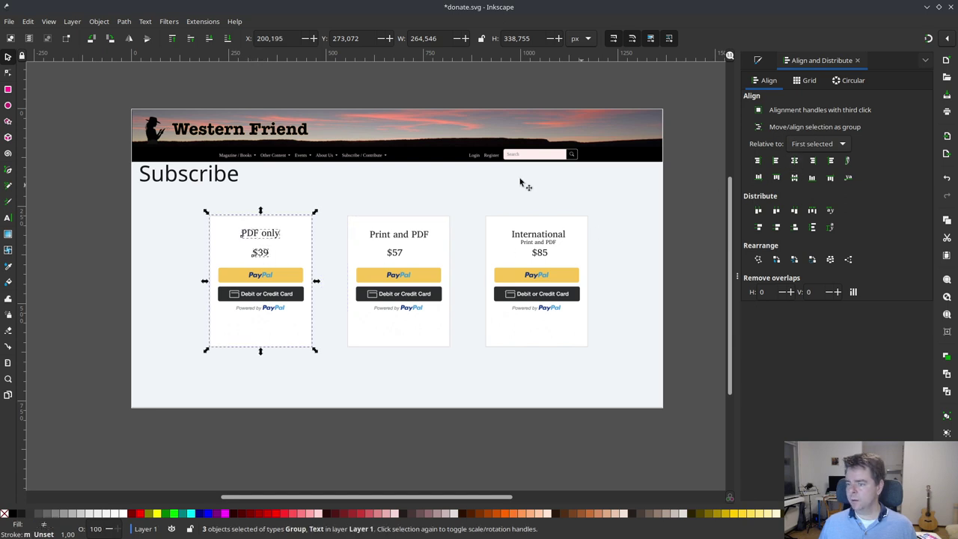
click(354, 198)
- Centre the Print and PDF and International cards' titles, prices and subtitle horizontally
click(399, 222)
shift+click(400, 235)
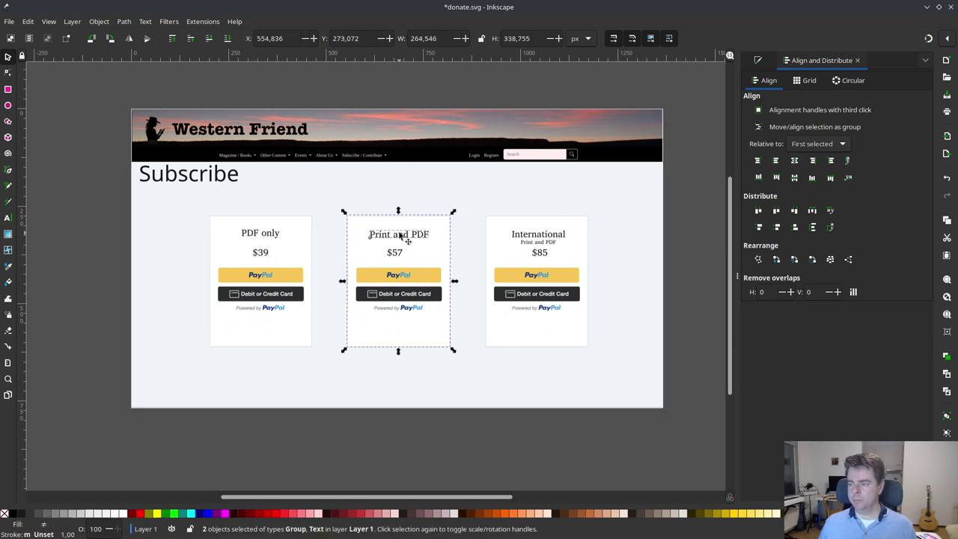
shift+click(404, 255)
click(795, 162)
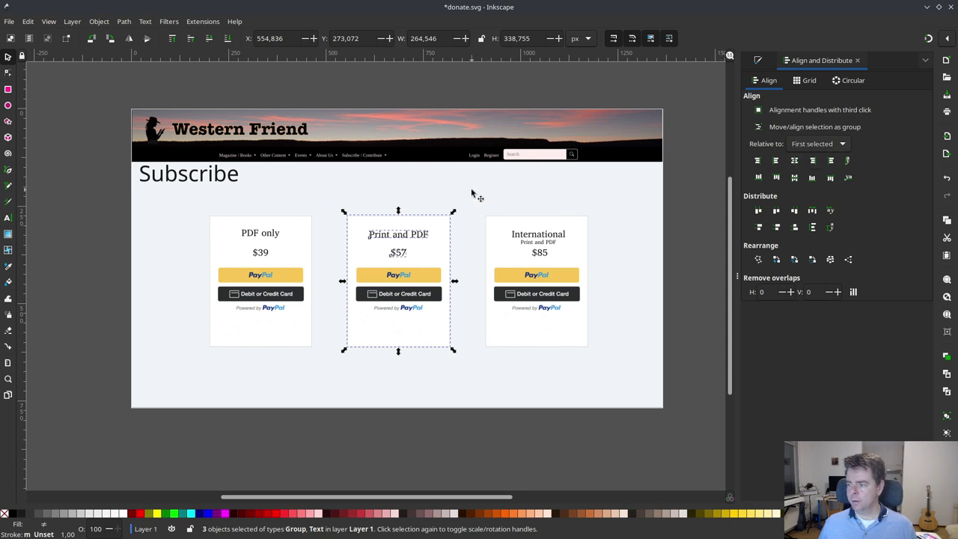
click(483, 204)
click(520, 224)
shift+click(538, 234)
shift+click(545, 254)
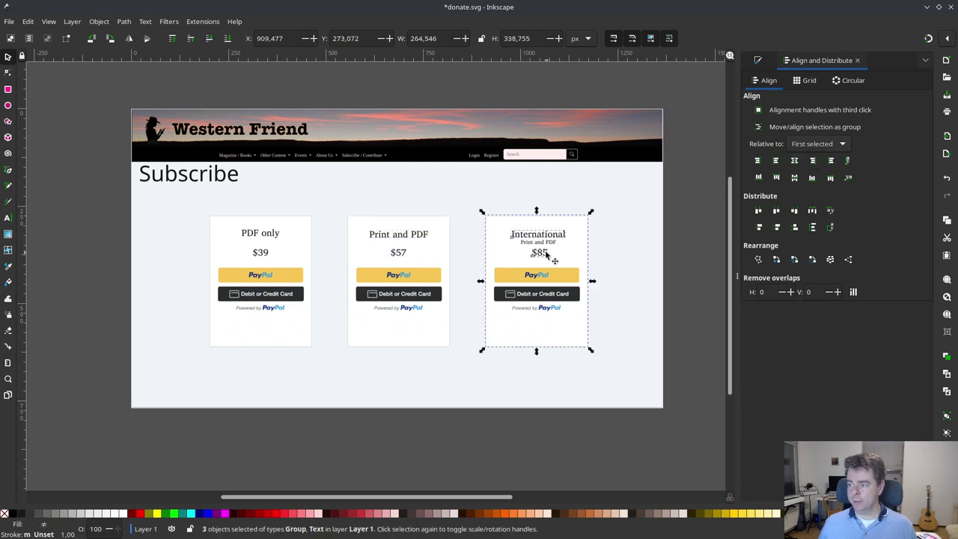
shift+click(539, 242)
click(795, 161)
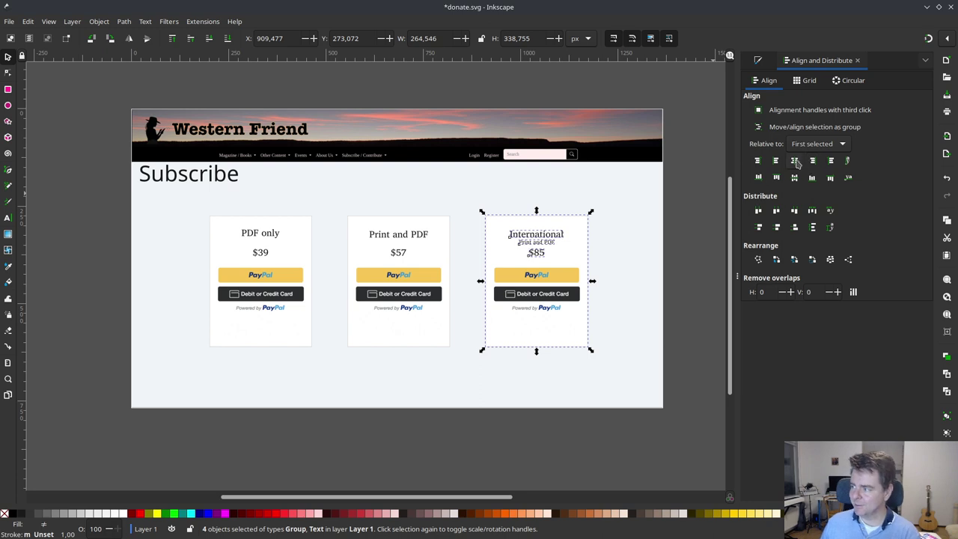
click(573, 203)
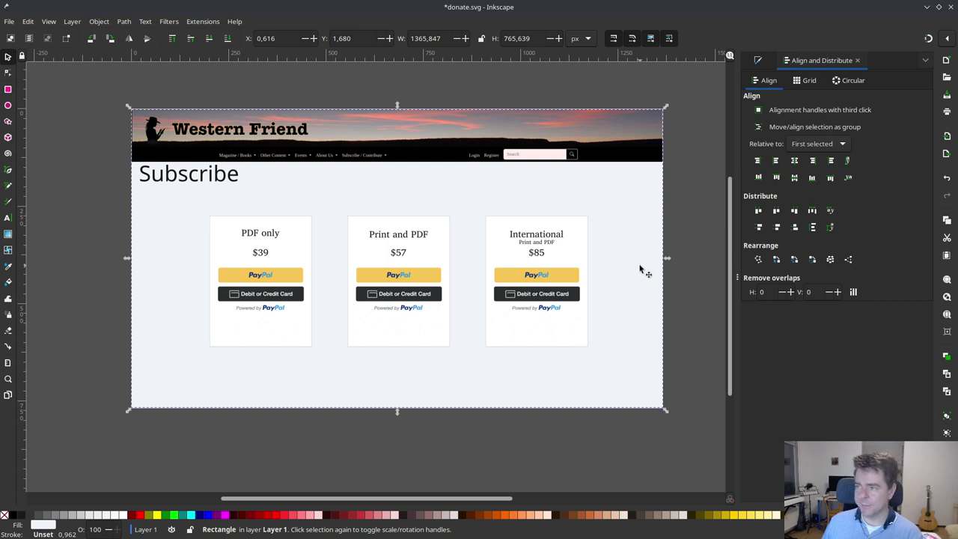
- Deselect everything and save the mockup as donate.svg
click(186, 432)
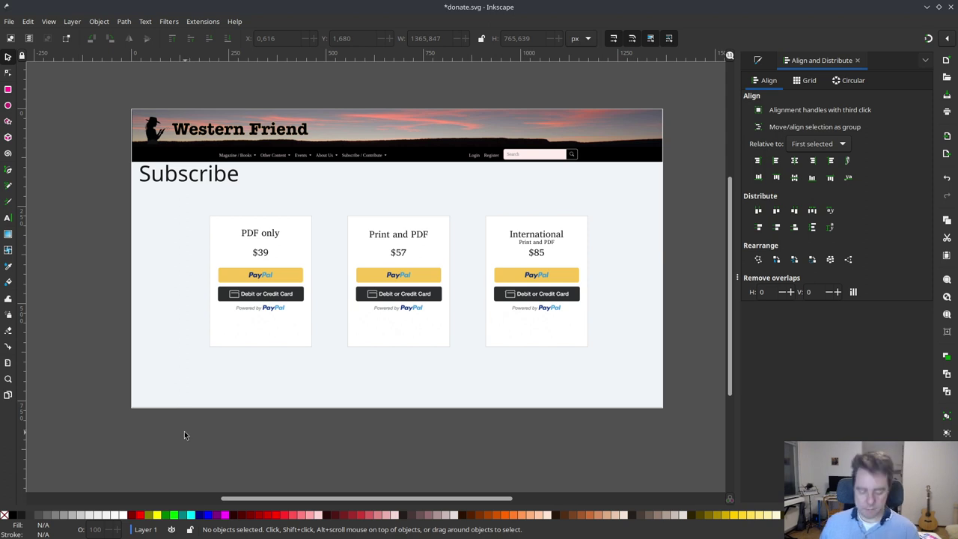
key(ctrl+s)
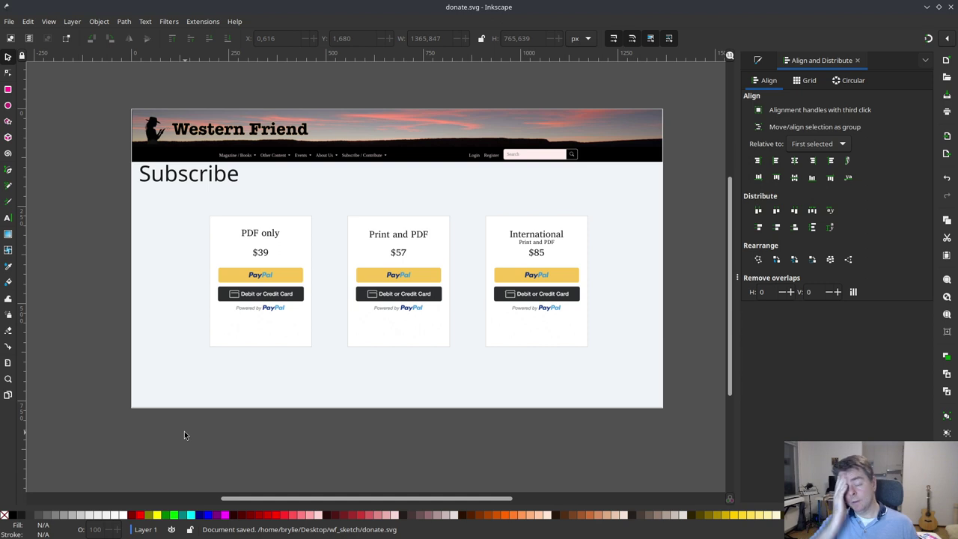
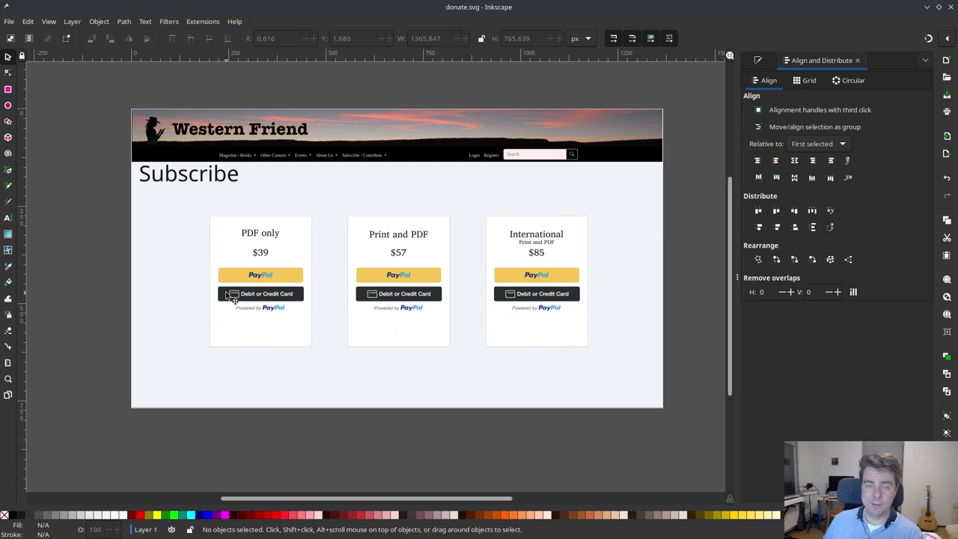
- Align the PDF only, Print and PDF, and International card headings to one height
click(268, 241)
ctrl+click(272, 238)
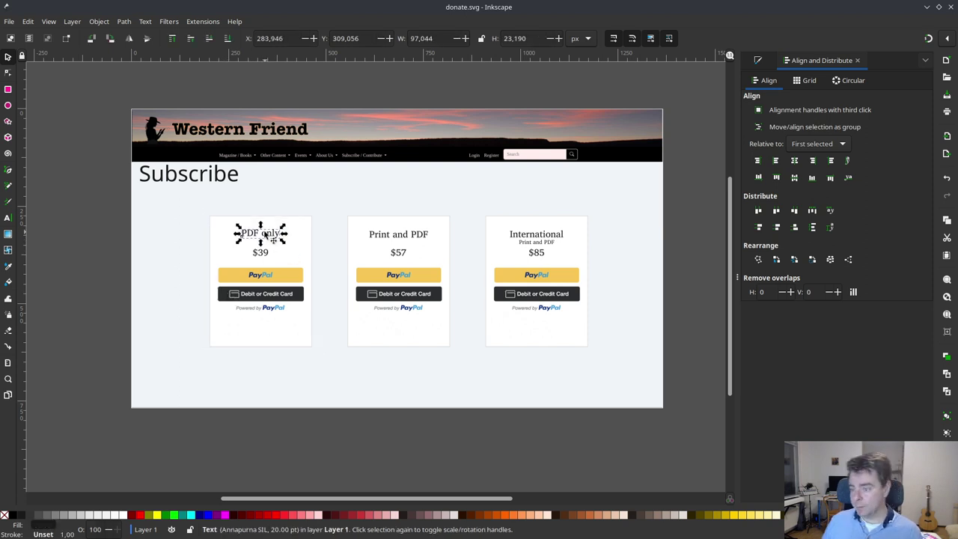
ctrl+shift+click(383, 241)
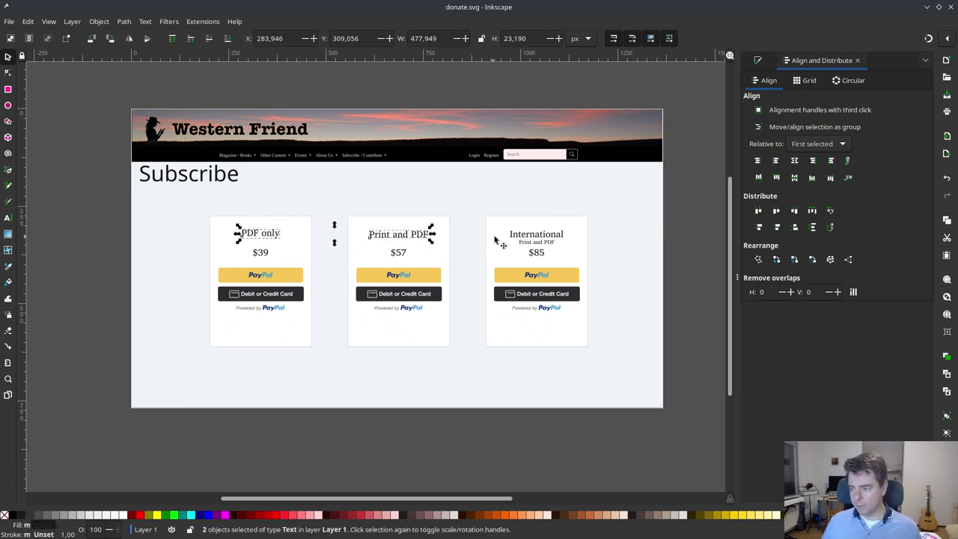
ctrl+shift+click(532, 238)
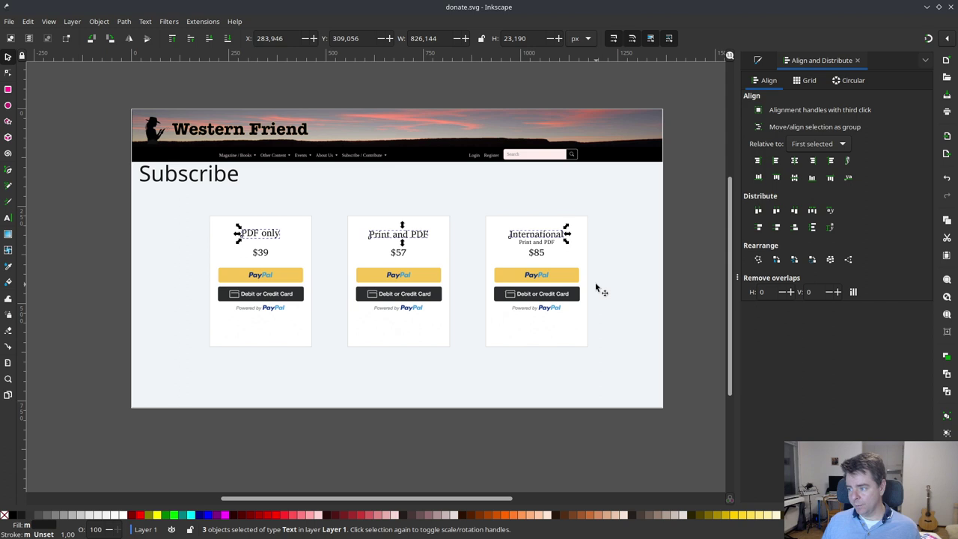
click(778, 176)
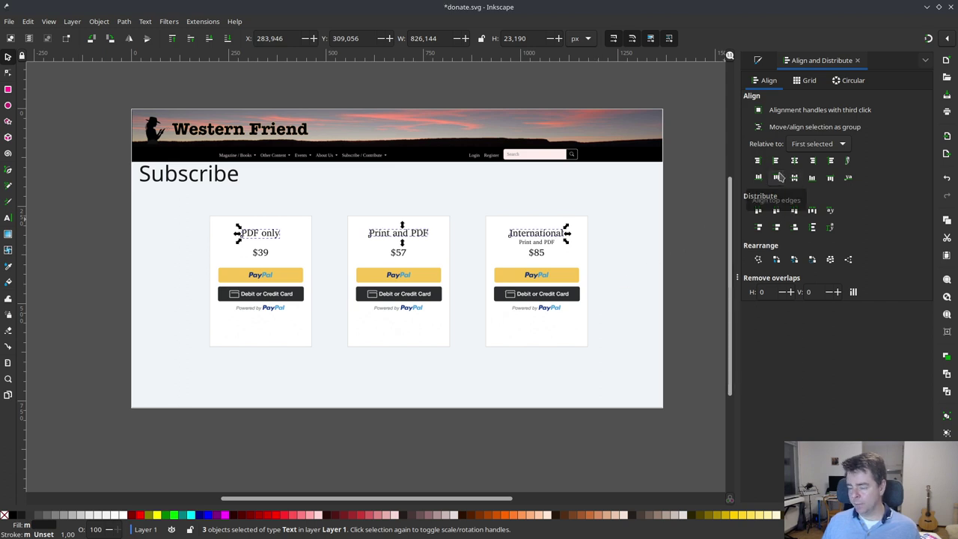
click(642, 216)
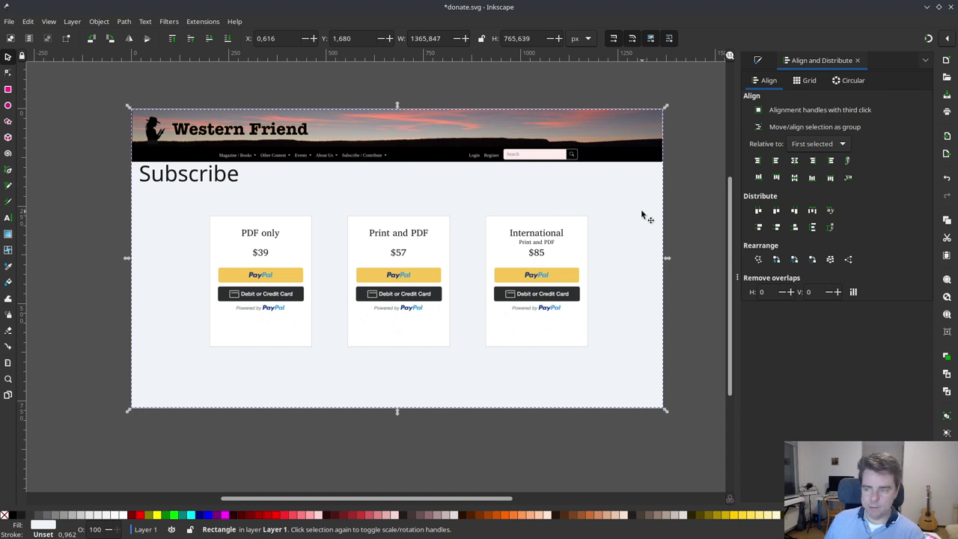
- Save donate.svg and bring Chrome's Subscribe page forward
click(78, 160)
key(ctrl+s)
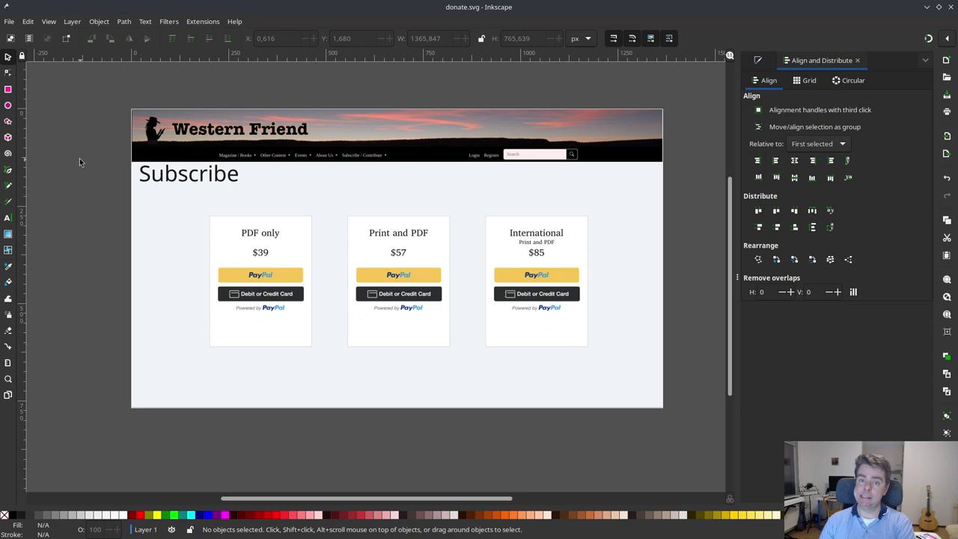
key(alt+Tab)
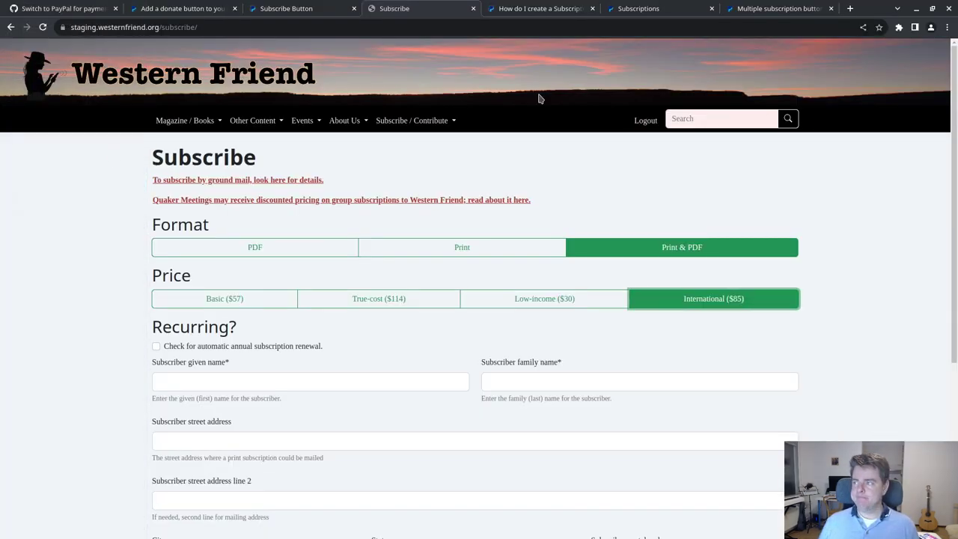
- Begin a Google sign-in to ChatGPT in a new tab, then abandon it by closing the tab
click(850, 9)
text(chat)
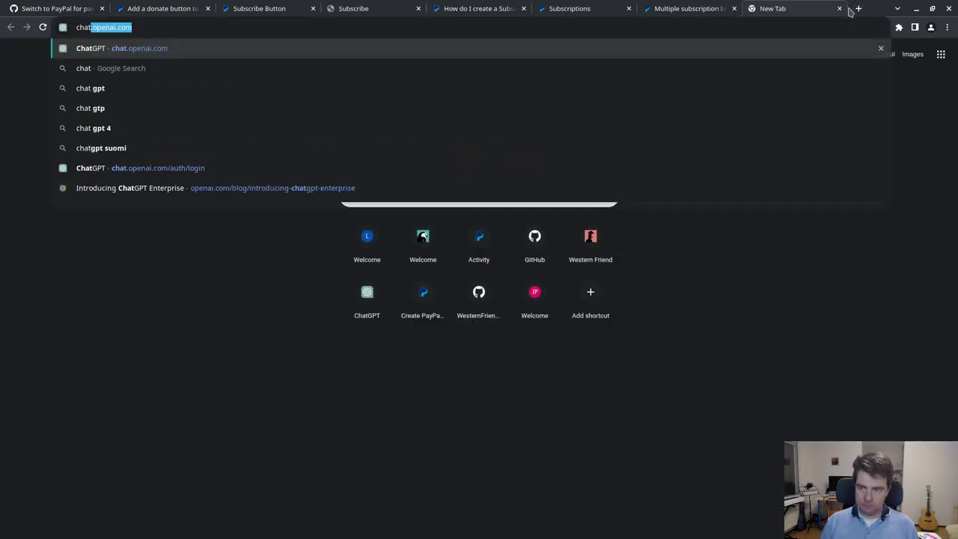
key(Return)
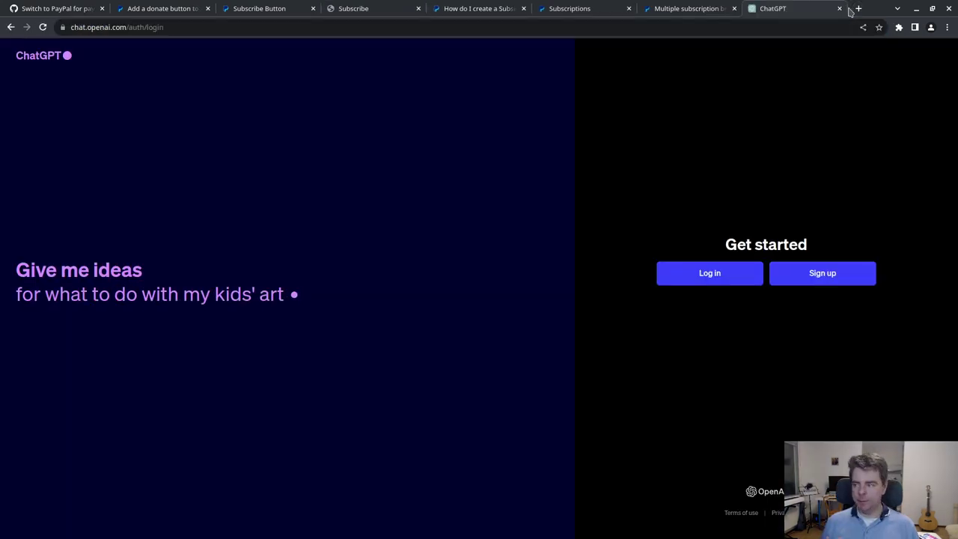
click(711, 277)
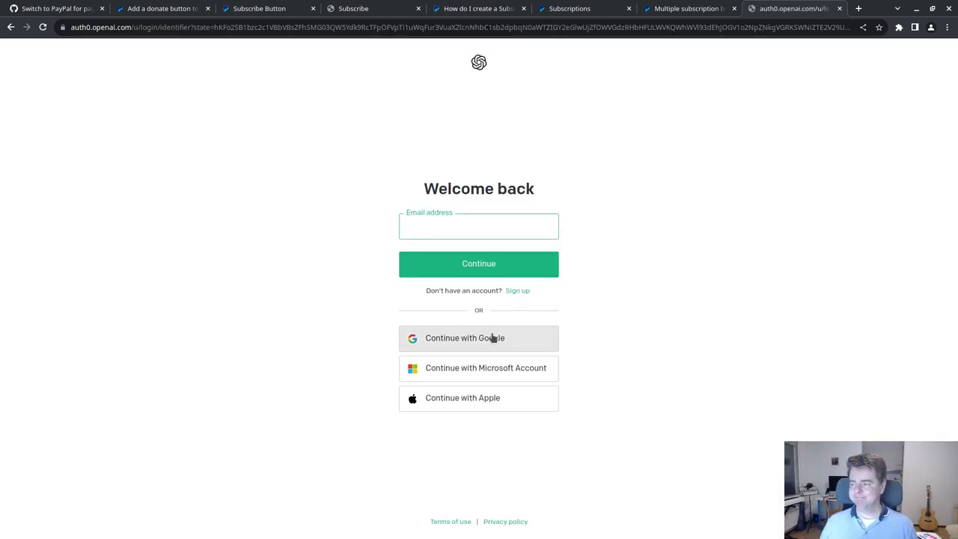
click(491, 338)
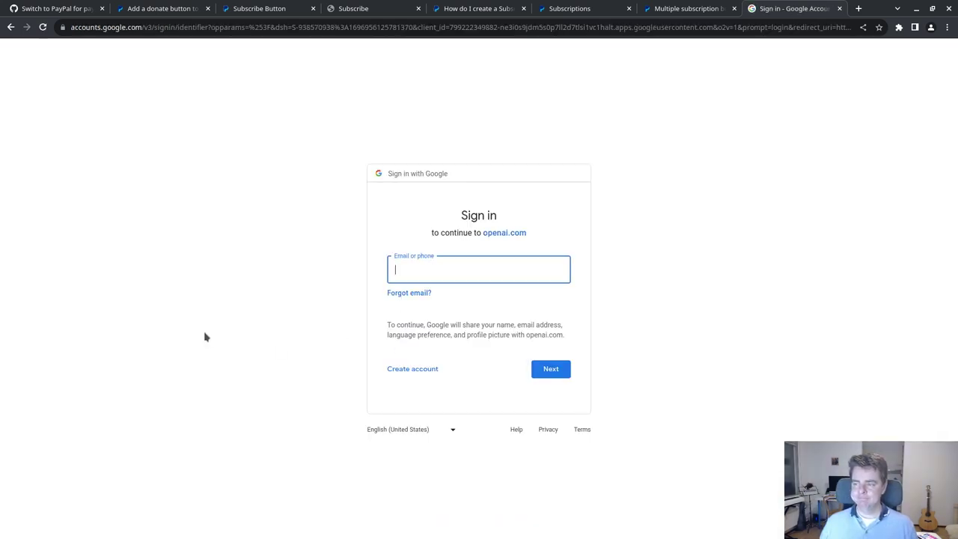
click(838, 8)
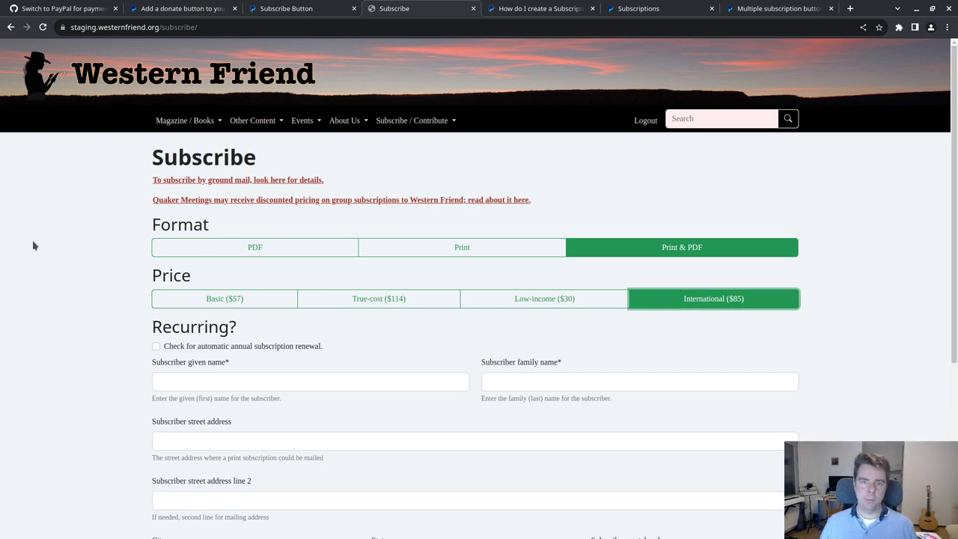
- Glance at the PayPal subscription-buttons docs and the Subscribe page, then return to Inkscape
click(771, 10)
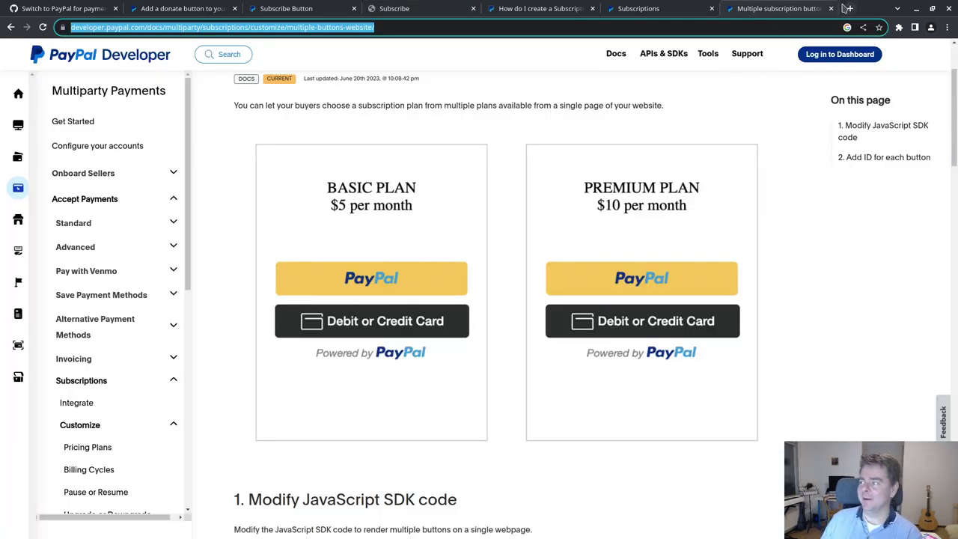
click(407, 10)
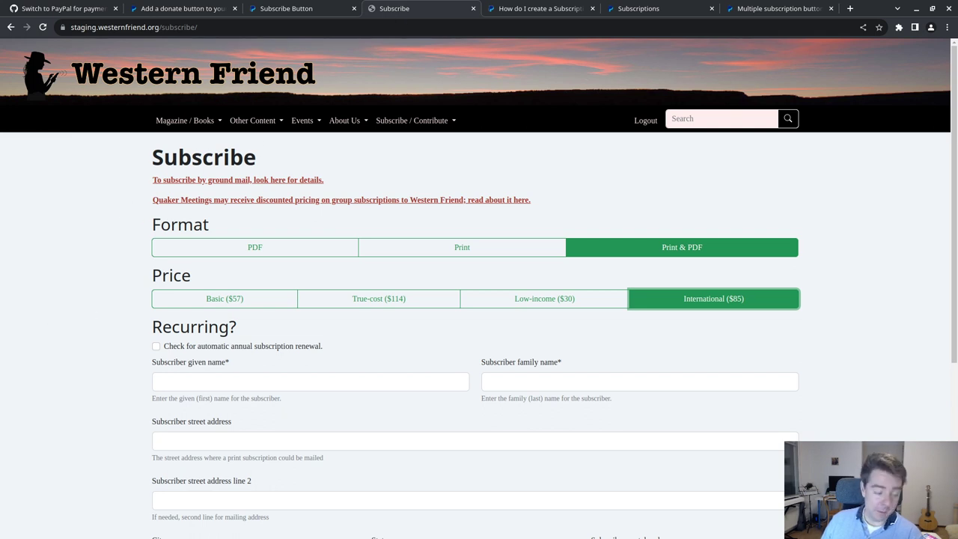
key(alt+Tab)
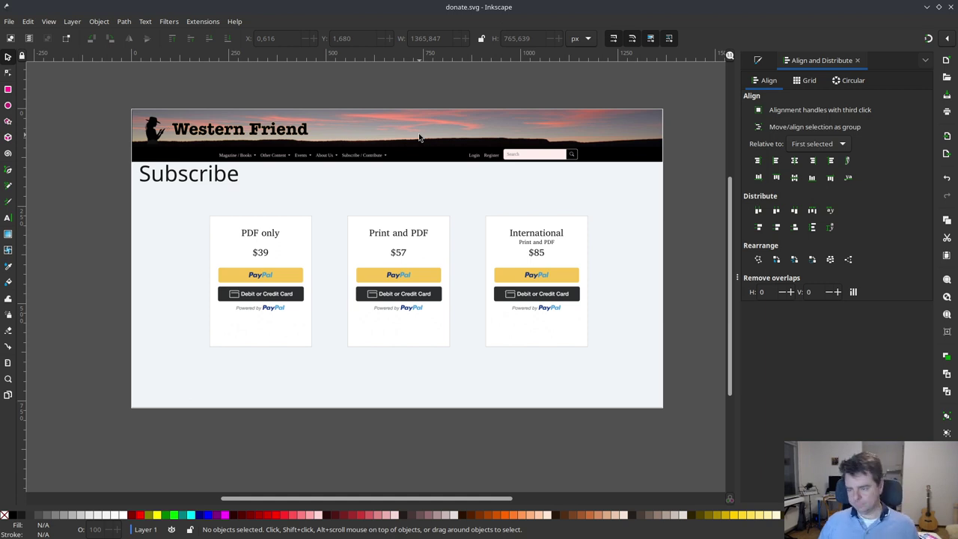
- Save a Spectacle region screenshot of the subscription-card mock-up and bring the ChatGPT window forward
key(Print)
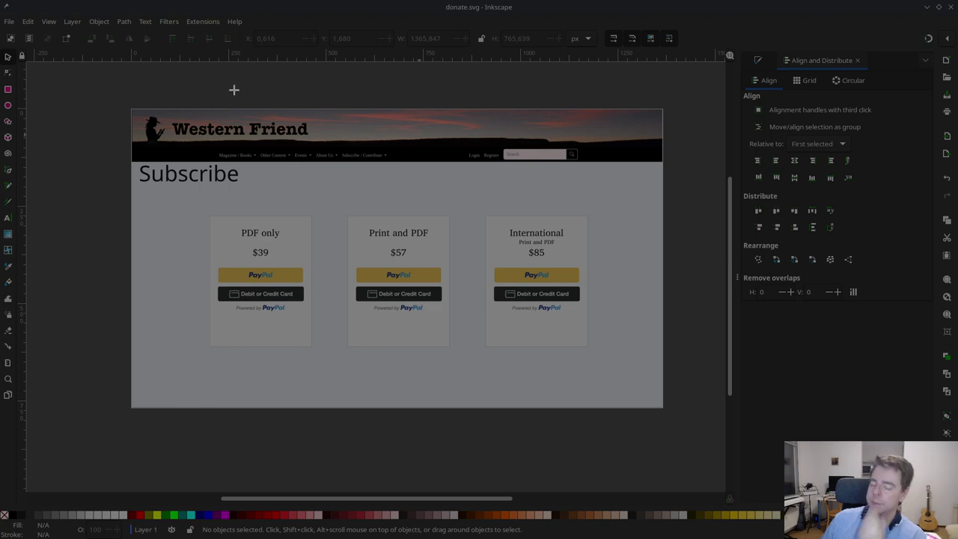
key(Return)
click(731, 91)
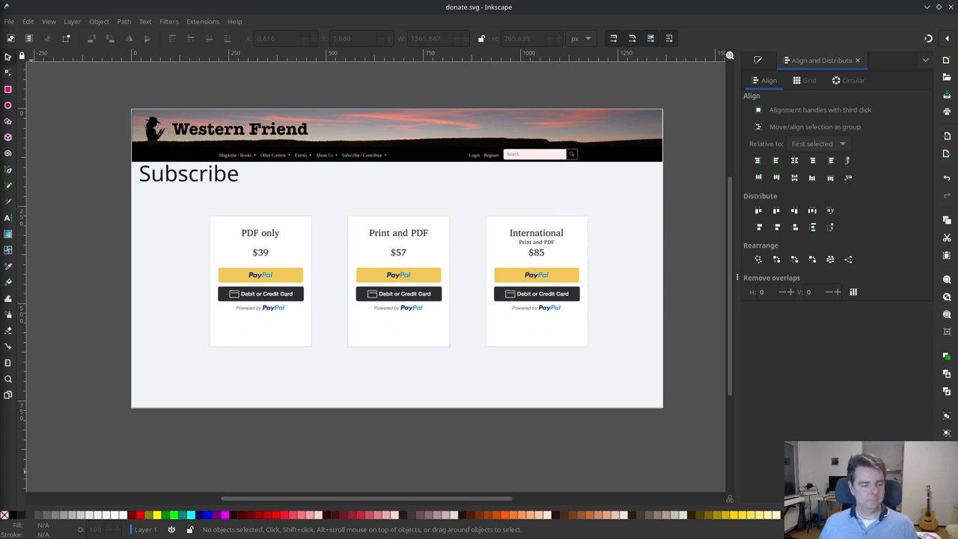
key(alt+Tab)
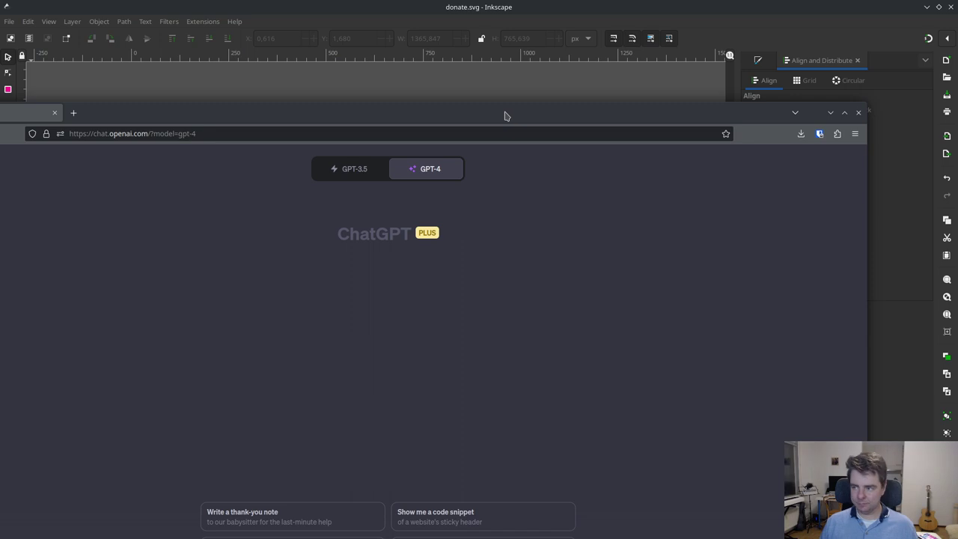
- In the maximised ChatGPT box, write the intro about investigating migrating payment services to PayPal
double_click(507, 113)
click(404, 513)
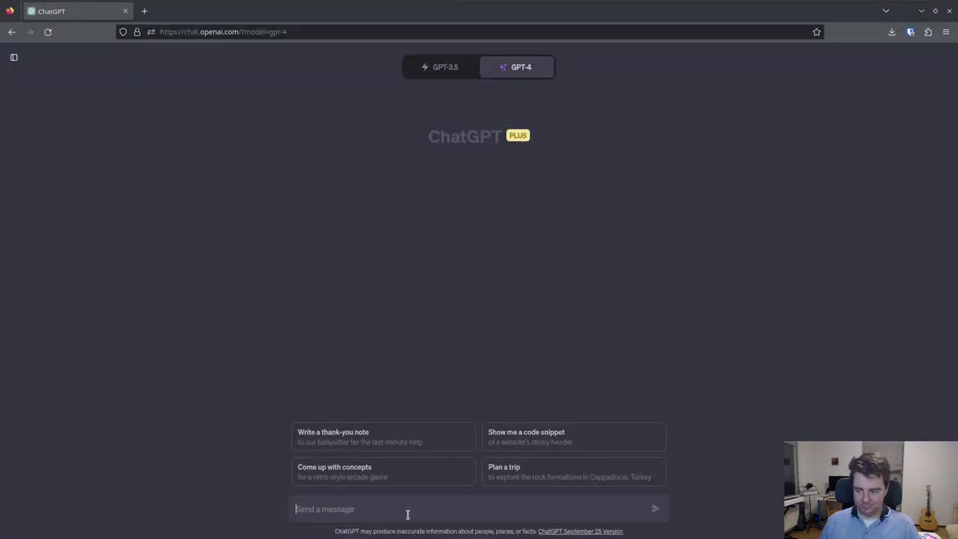
text(While i)
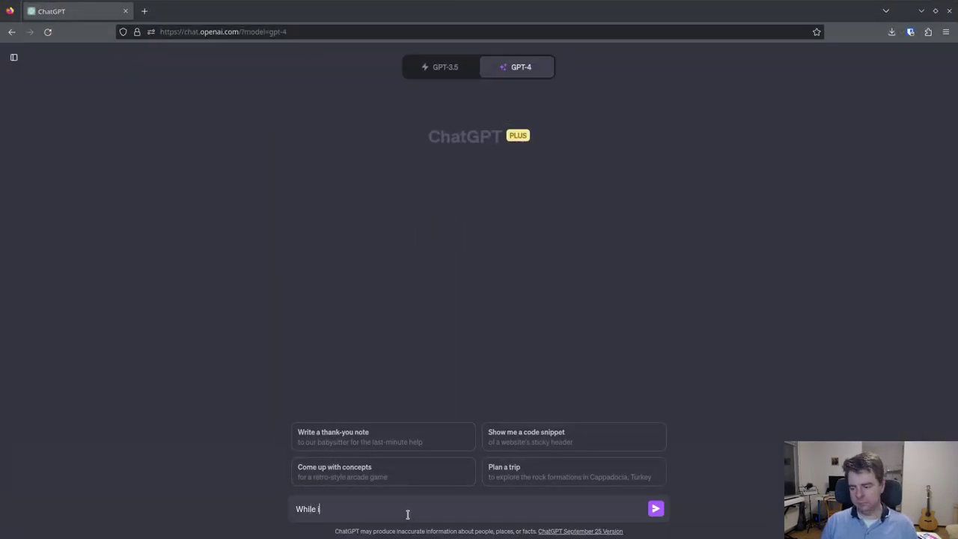
text(nvestigation)
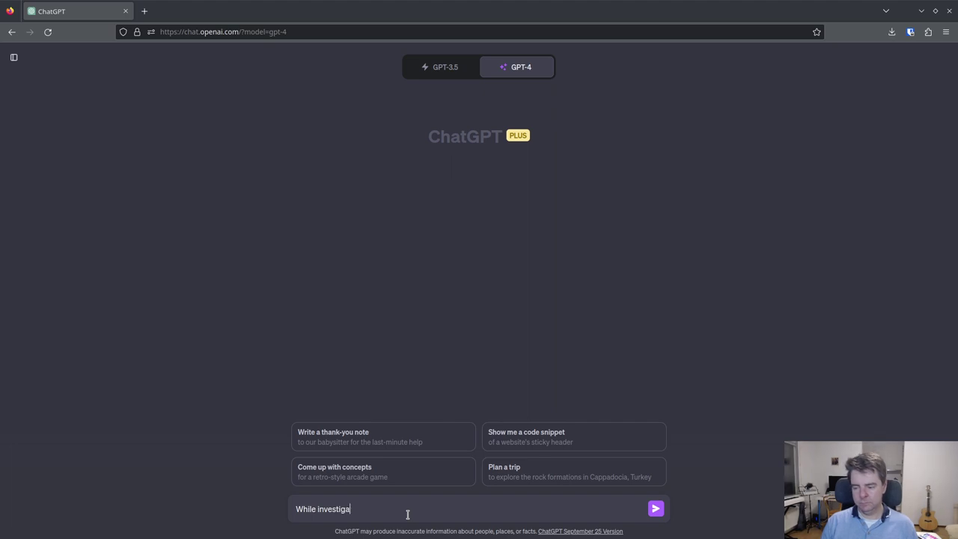
key(BackSpace)
key(BackSpace)
text(ng )
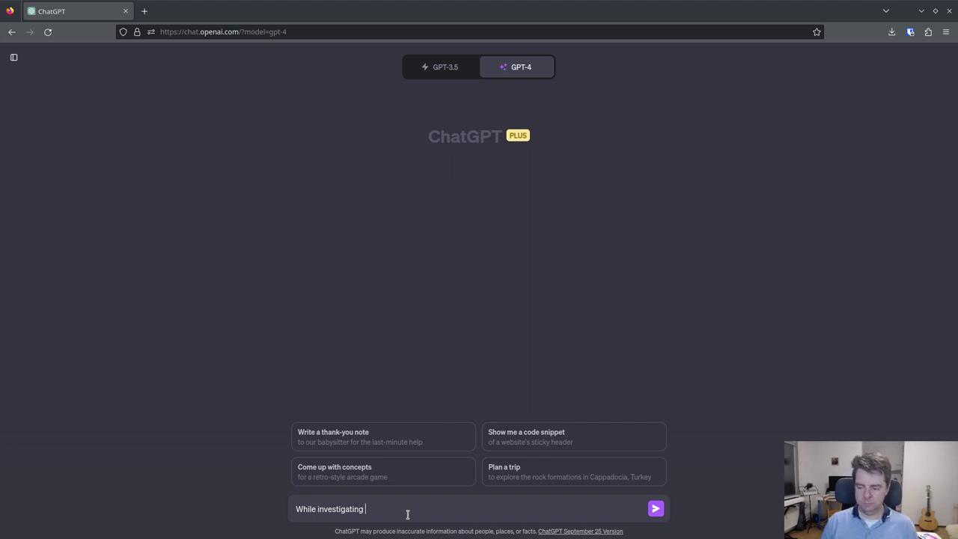
text(the technical details)
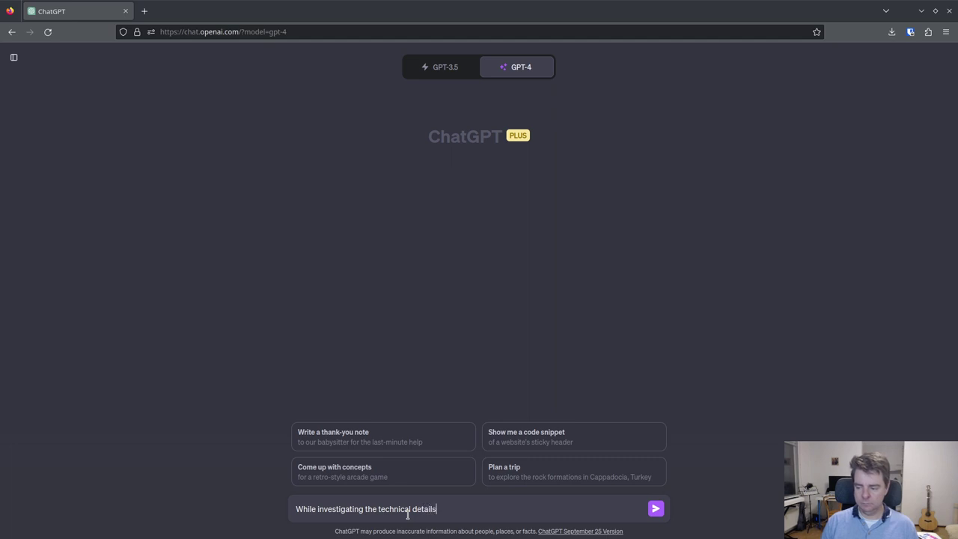
text(, user )
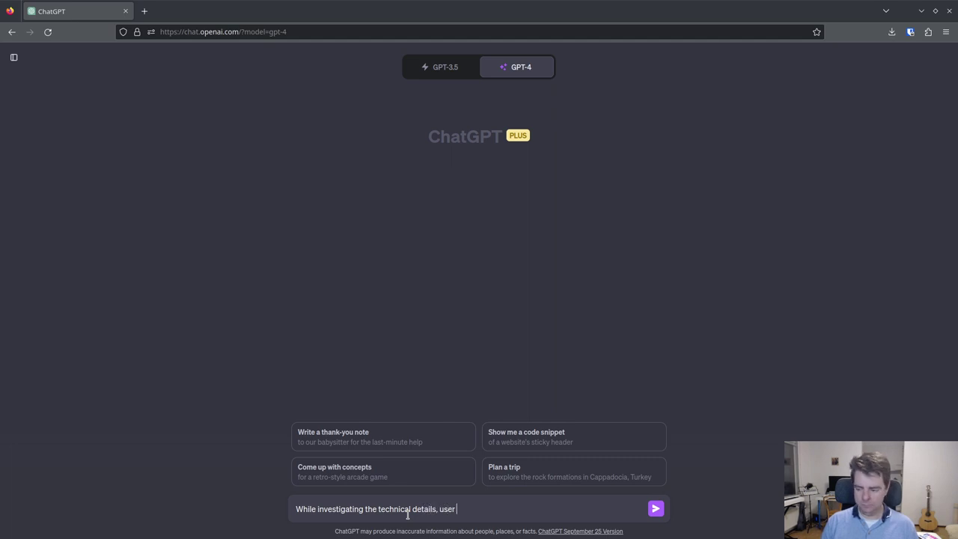
text(experience, and t)
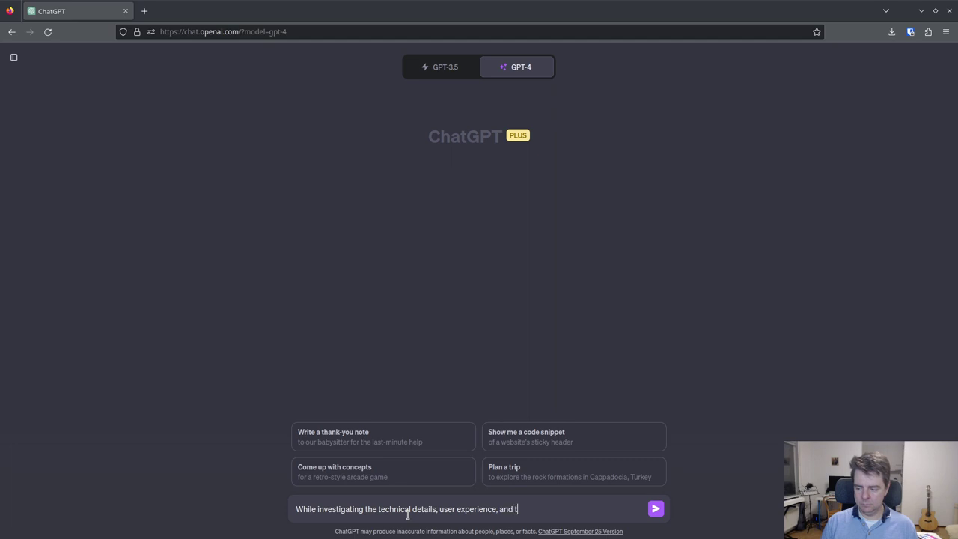
text(rade-offs of)
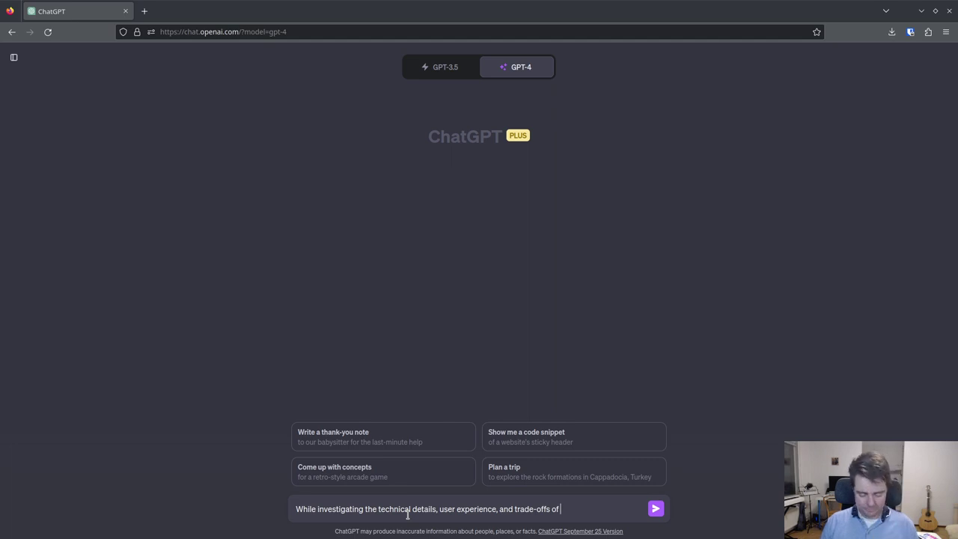
text( migrating our)
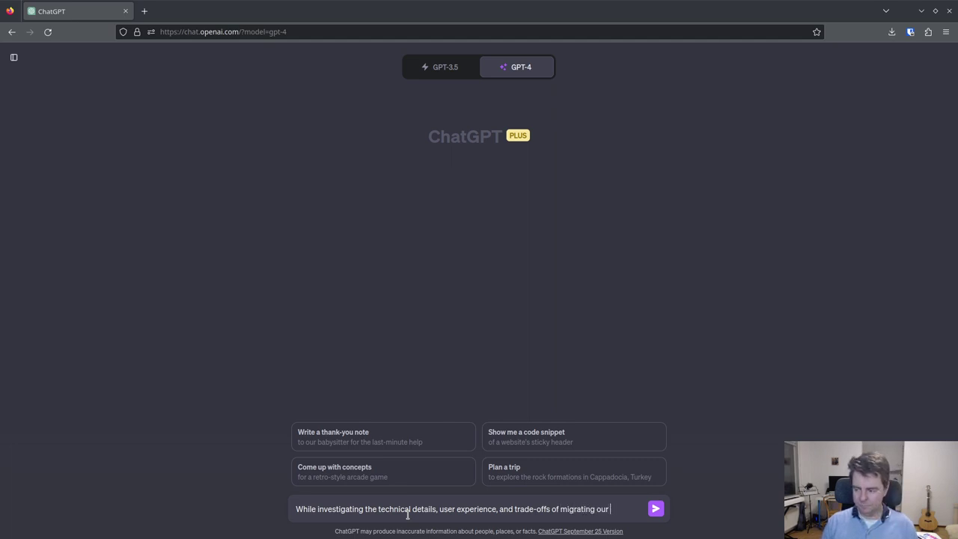
text( payment)
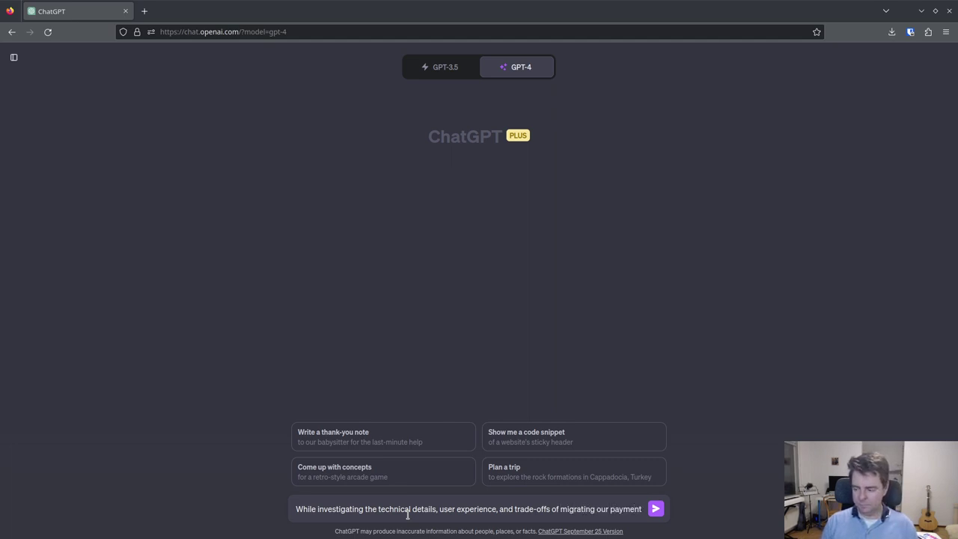
text( service co)
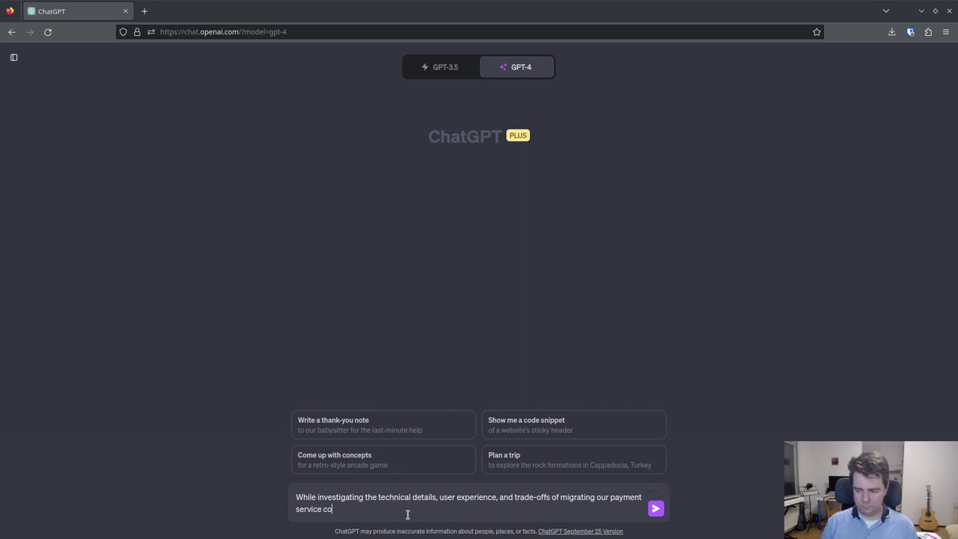
text(de in the We)
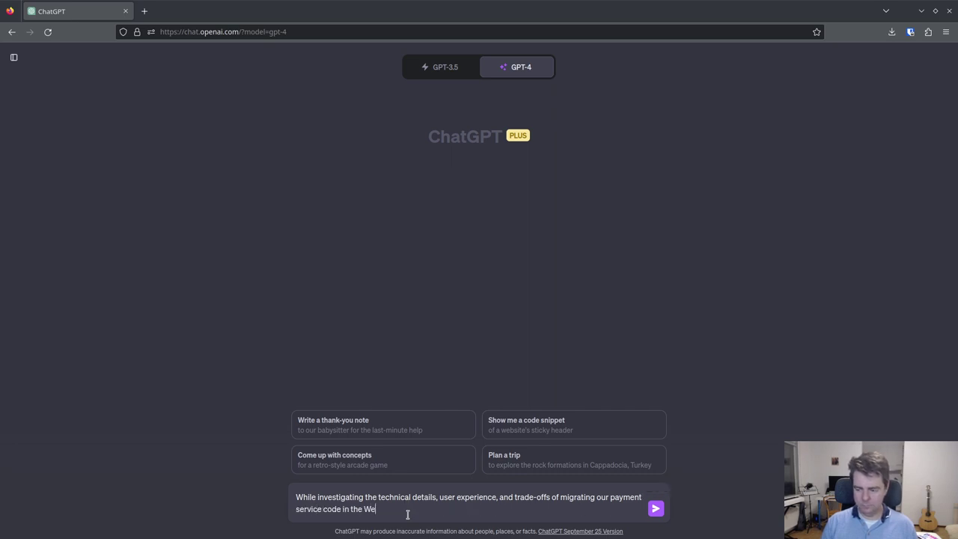
text(stern Frien)
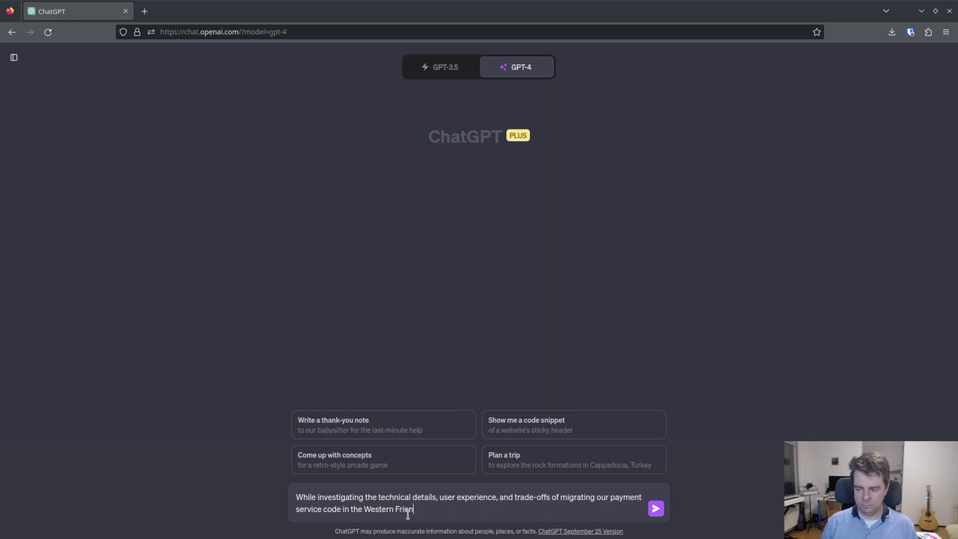
text(d project from )
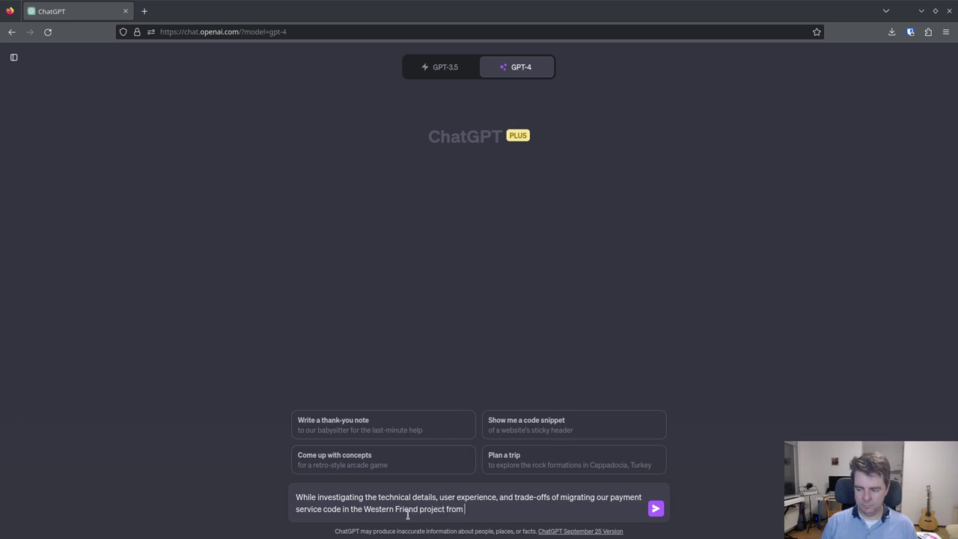
text(Braintree )
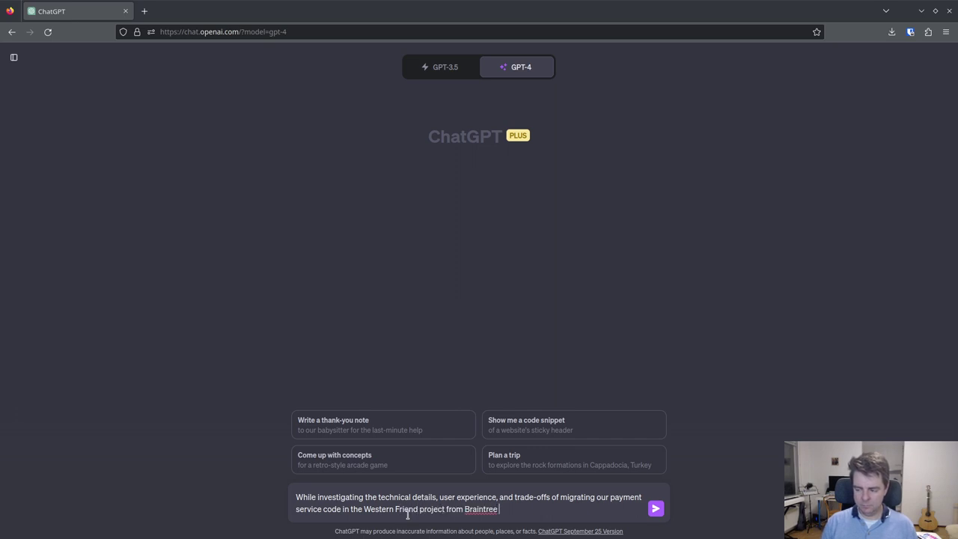
text((a subsid)
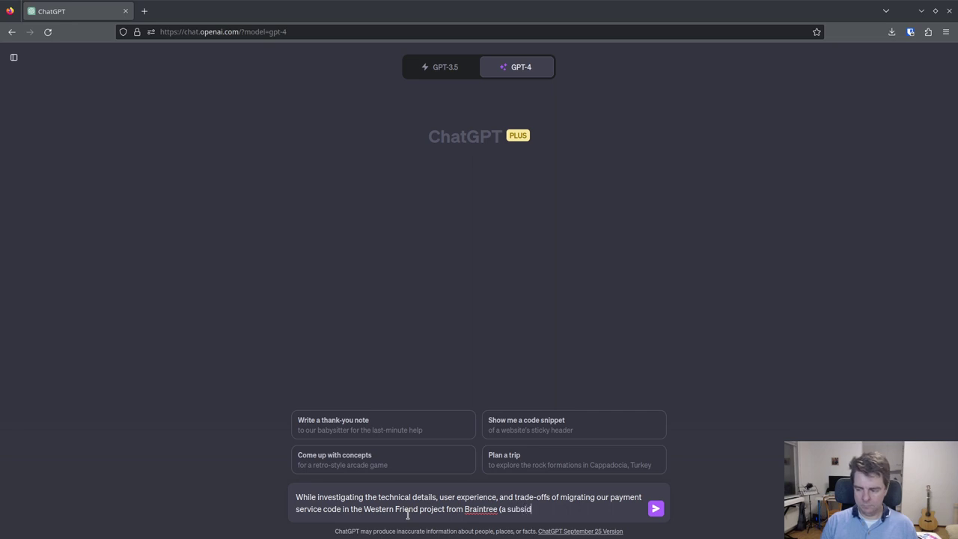
text(iary of PayPal) to t)
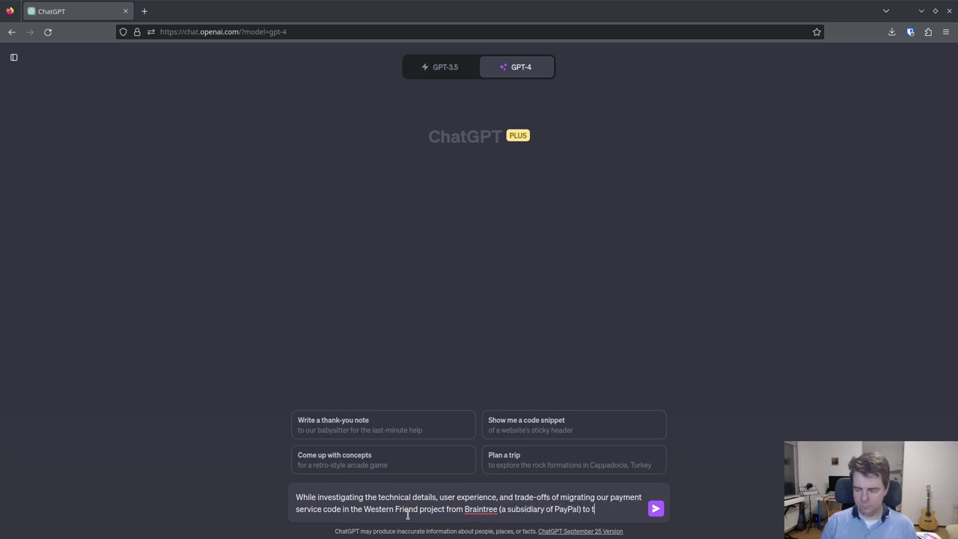
text(he regular)
key(BackSpace)
key(BackSpace)
key(BackSpace)
key(BackSpace)
key(BackSpace)
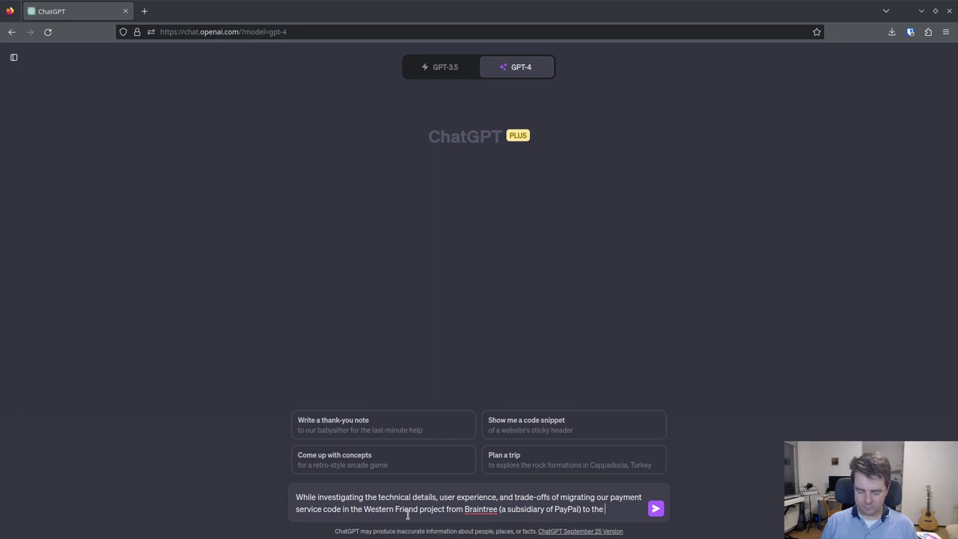
text(PayPal)
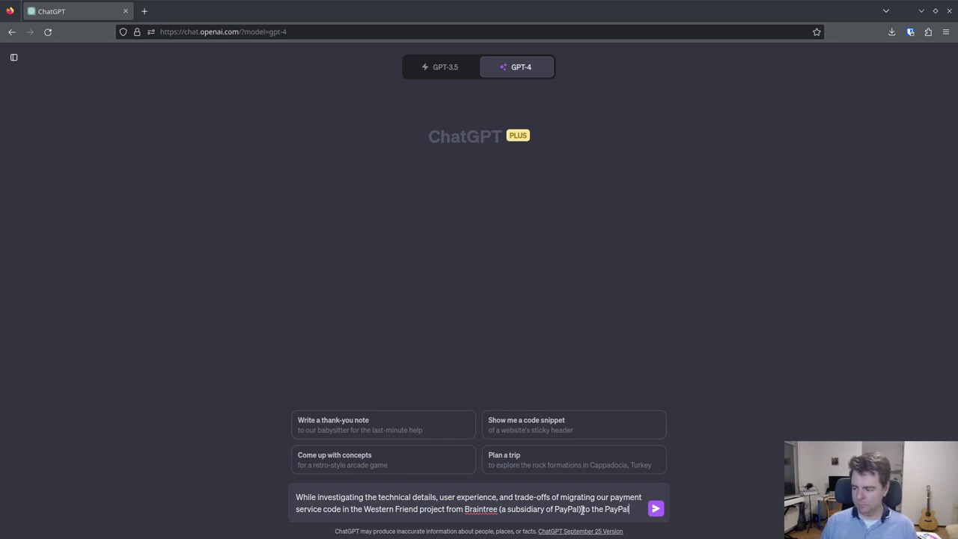
text(and subs)
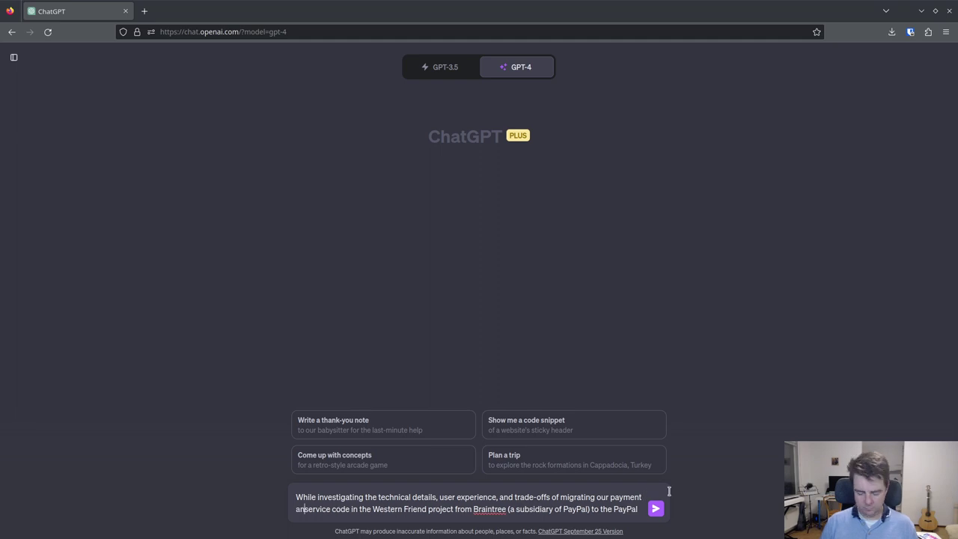
text(cription)
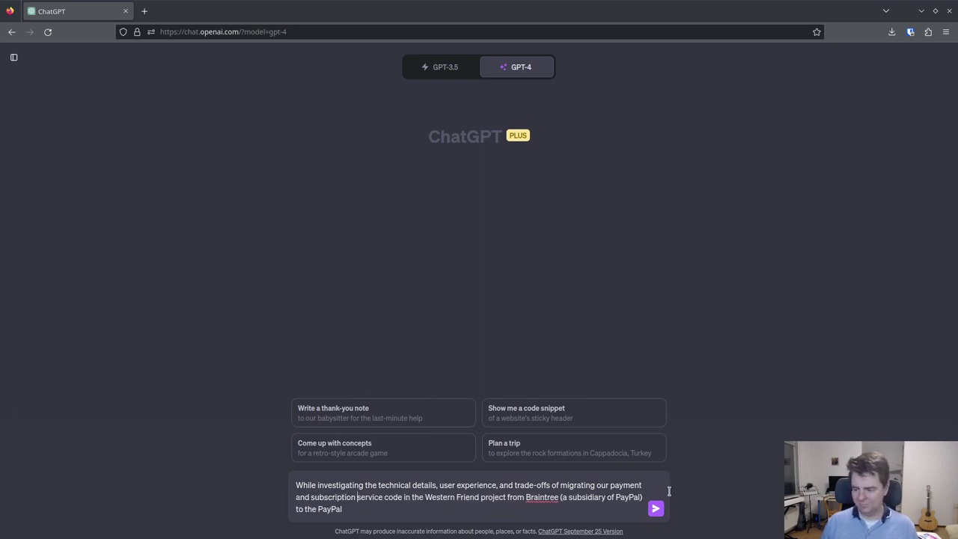
click(356, 511)
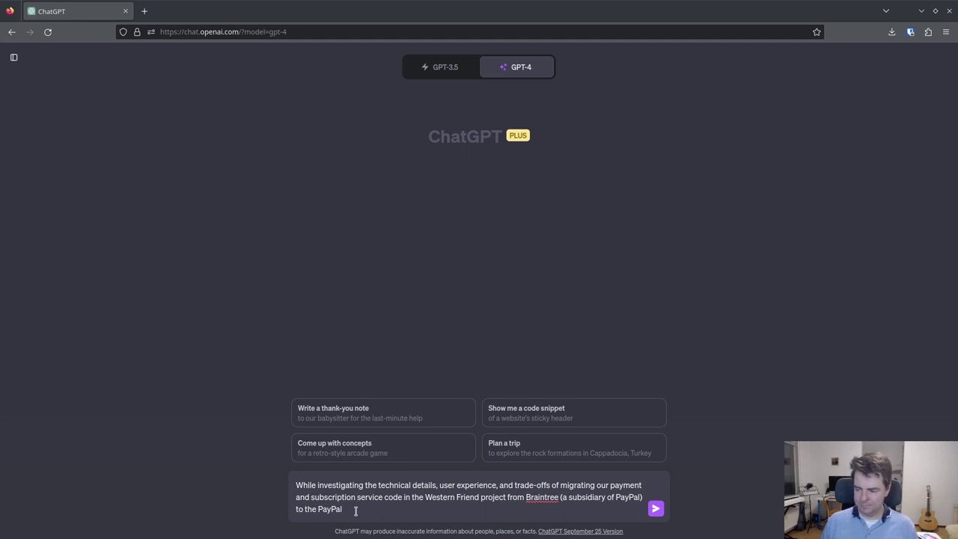
text(serv)
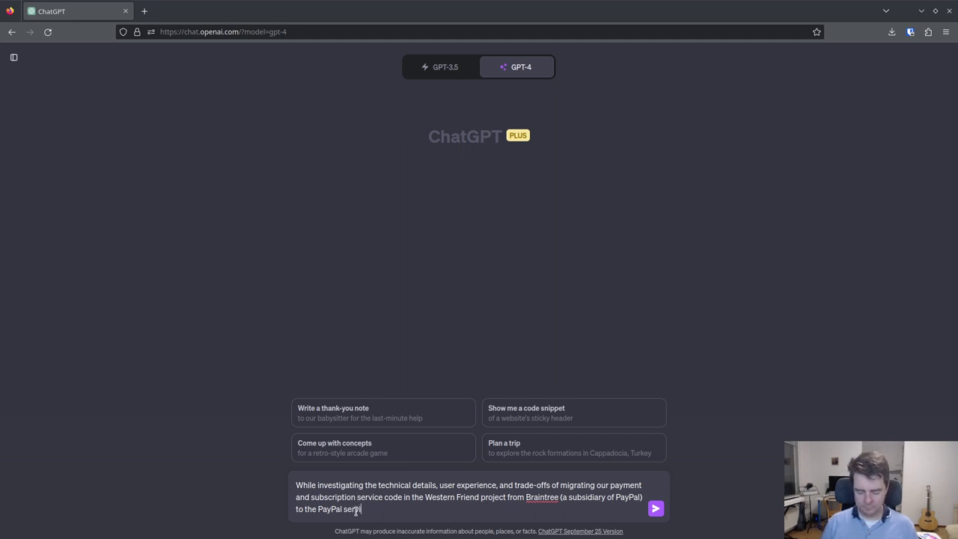
text(ice, I ma)
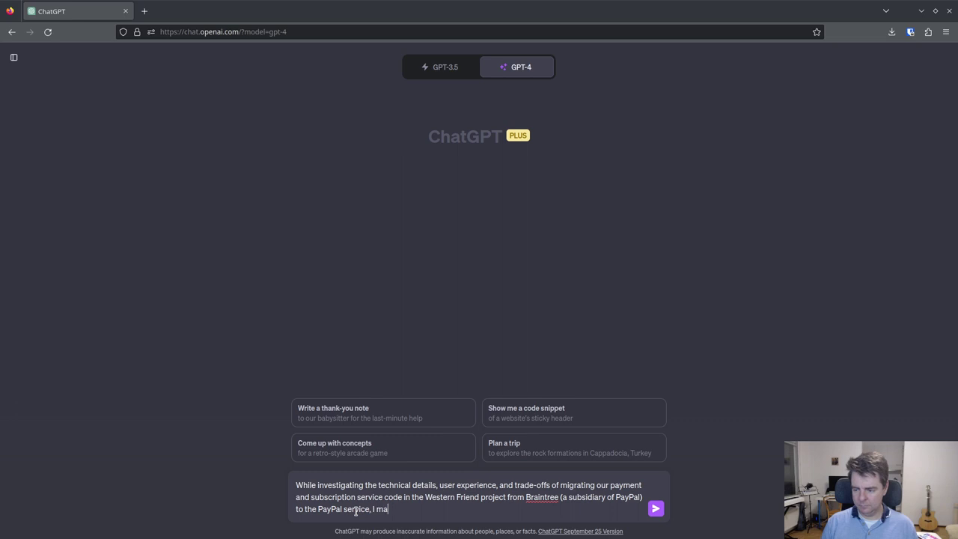
text(de the following)
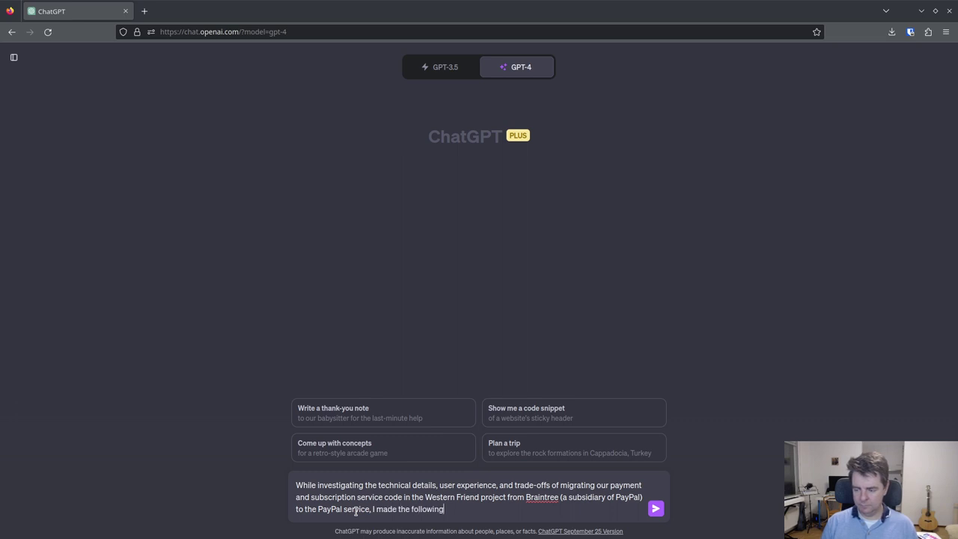
text( observations)
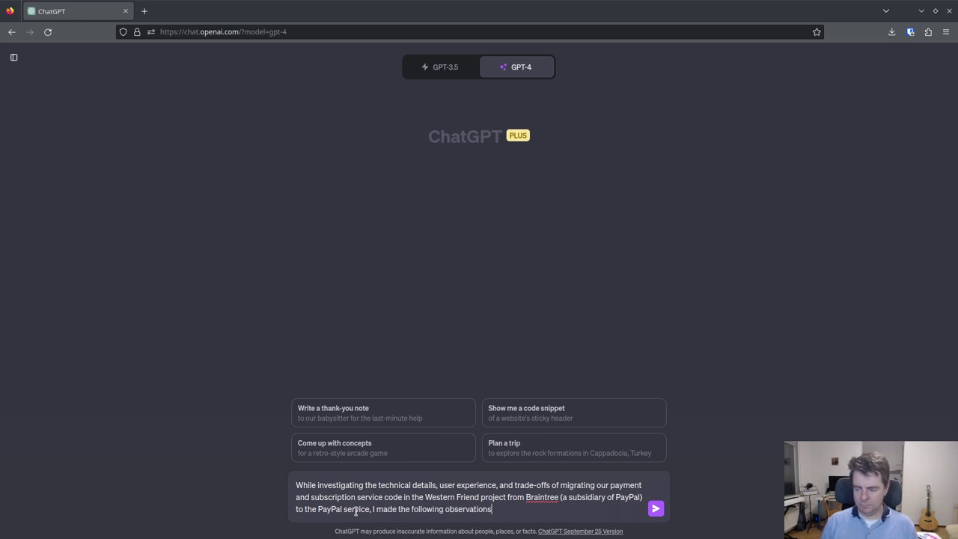
- Add a bullet: PayPal will influence design, presentation and user flow for payments, donations, subscriptions
key(shift+Return)
key(shift+Return)
text(-)
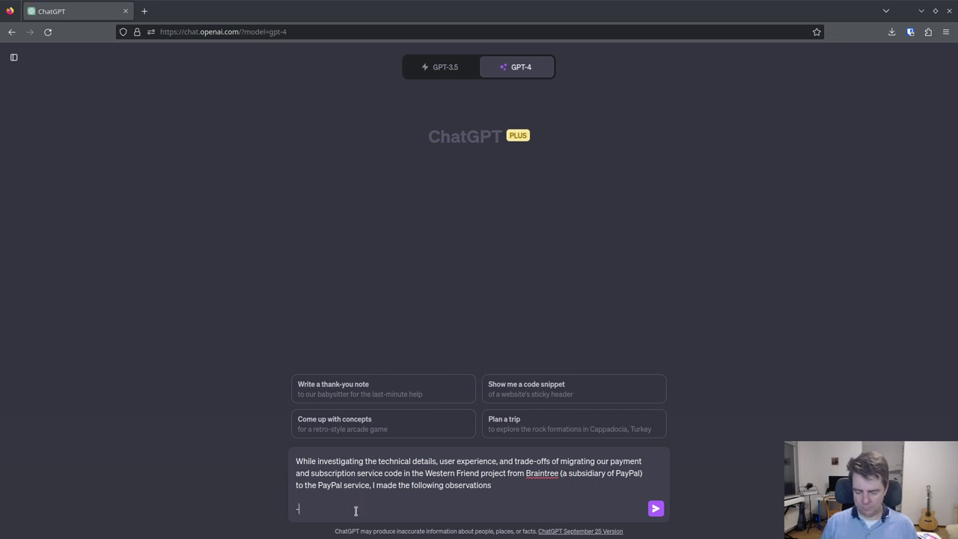
text( PaoPal w)
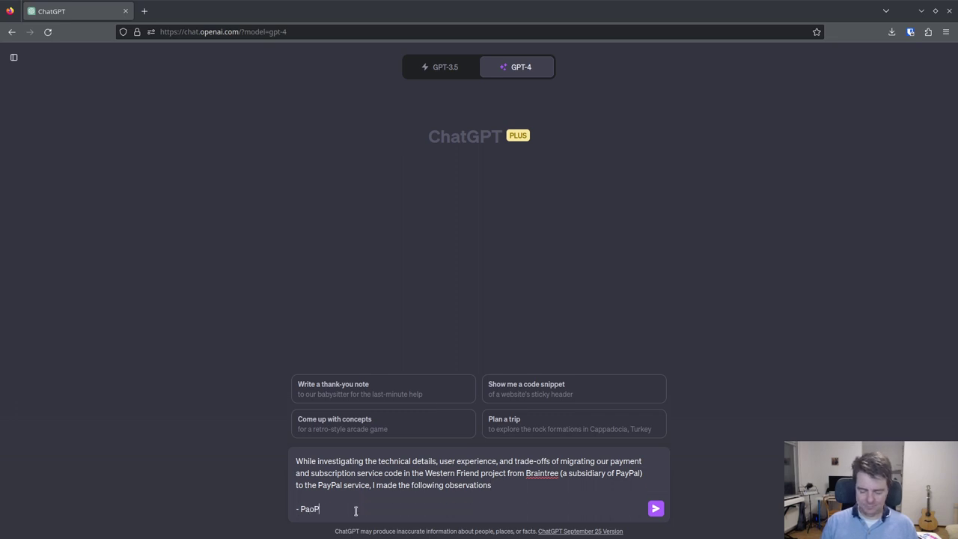
key(BackSpace)
key(BackSpace)
key(BackSpace)
key(BackSpace)
key(BackSpace)
key(BackSpace)
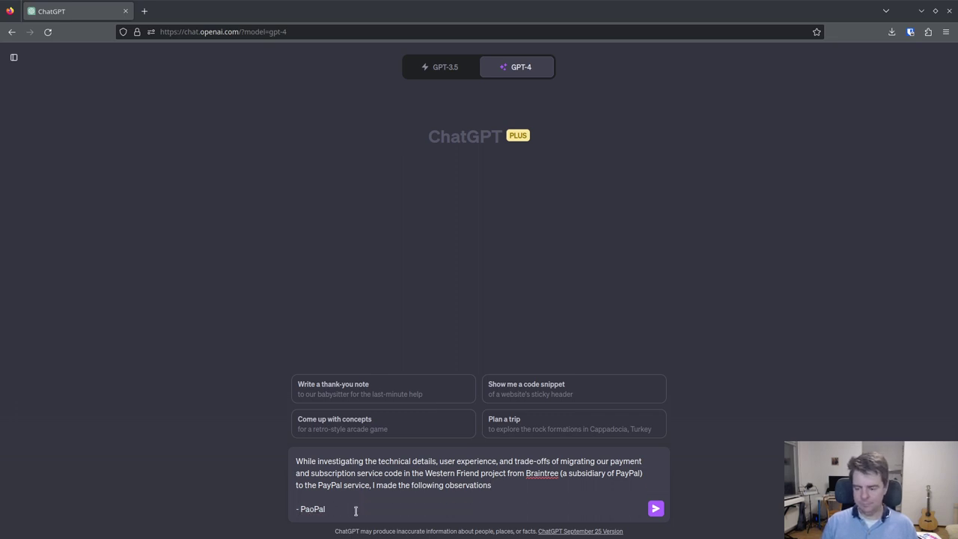
text(yPal)
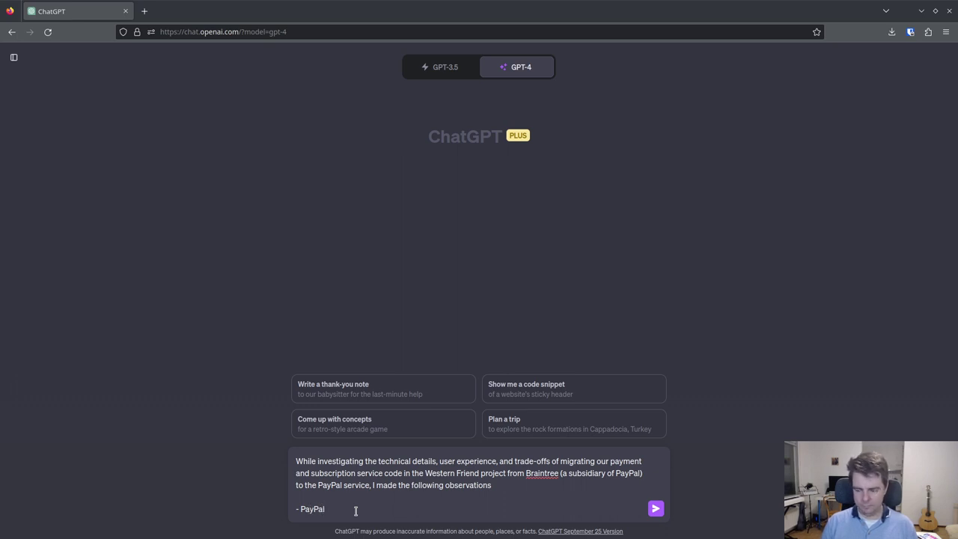
text( will)
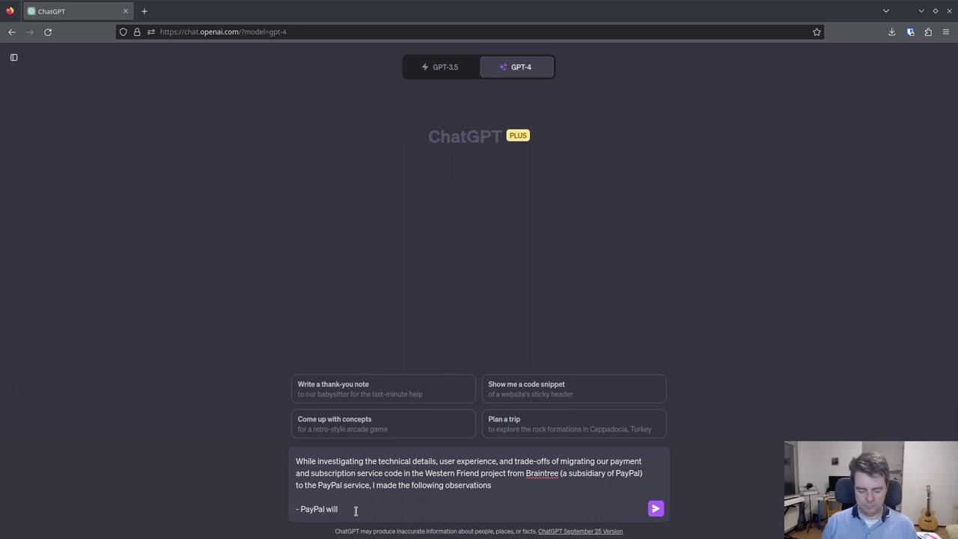
text( have a )
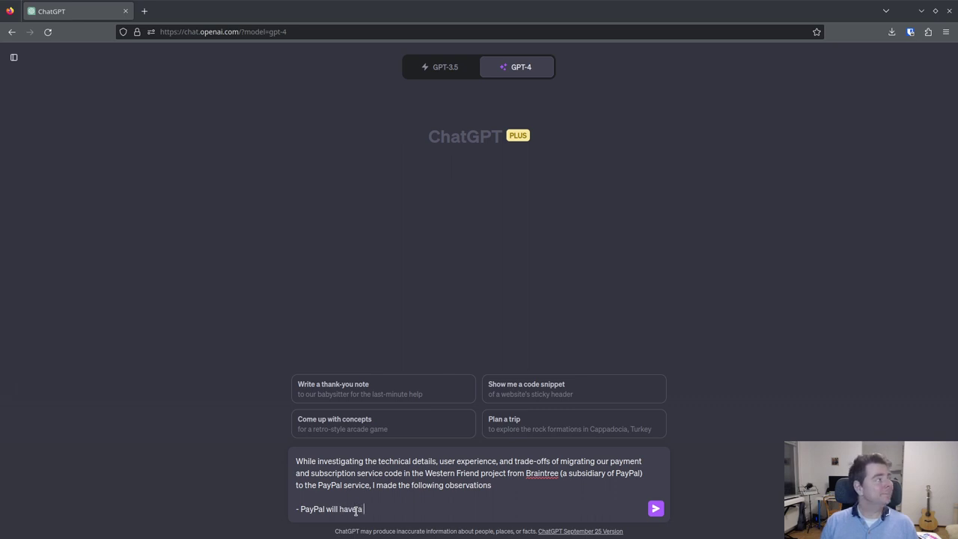
text(larger inflluence )
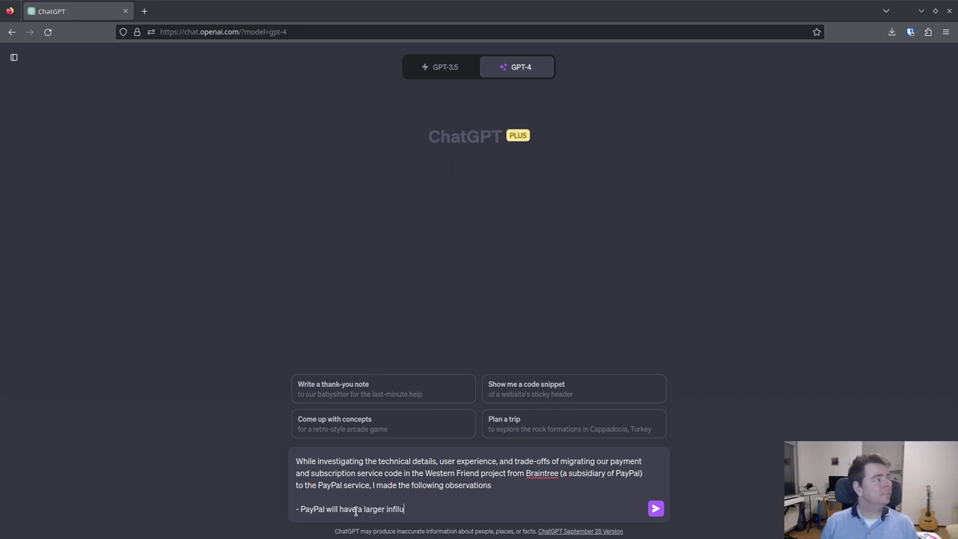
text(on th)
key(BackSpace)
key(BackSpace)
key(BackSpace)
key(BackSpace)
key(BackSpace)
key(BackSpace)
key(BackSpace)
key(BackSpace)
key(BackSpace)
key(BackSpace)
key(BackSpace)
key(BackSpace)
key(BackSpace)
key(BackSpace)
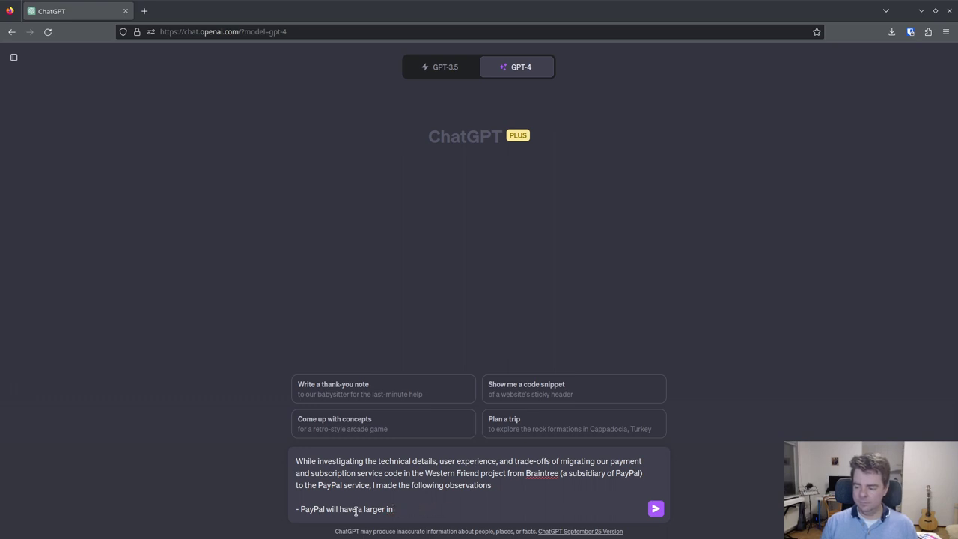
text(fluence on the)
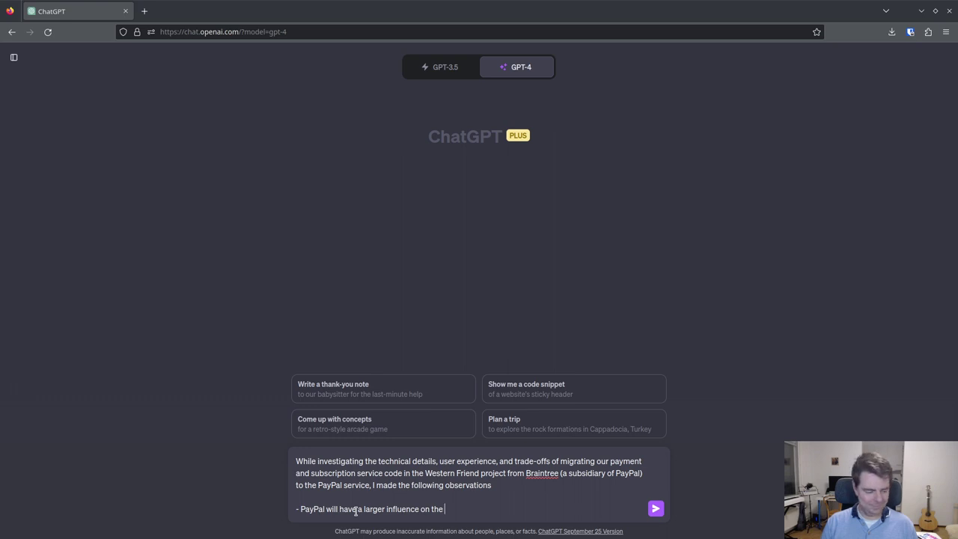
text( design and)
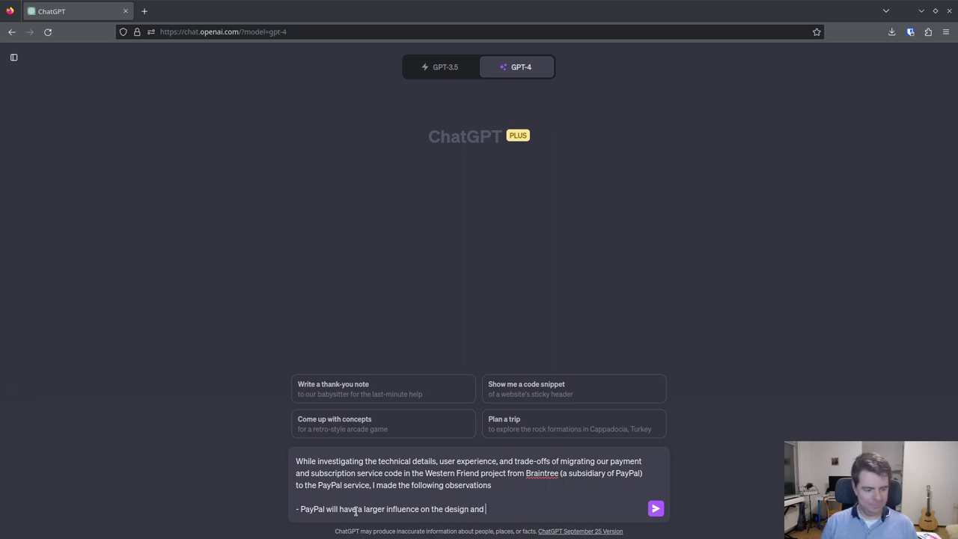
text(pr)
key(BackSpace)
key(BackSpace)
key(BackSpace)
key(BackSpace)
key(BackSpace)
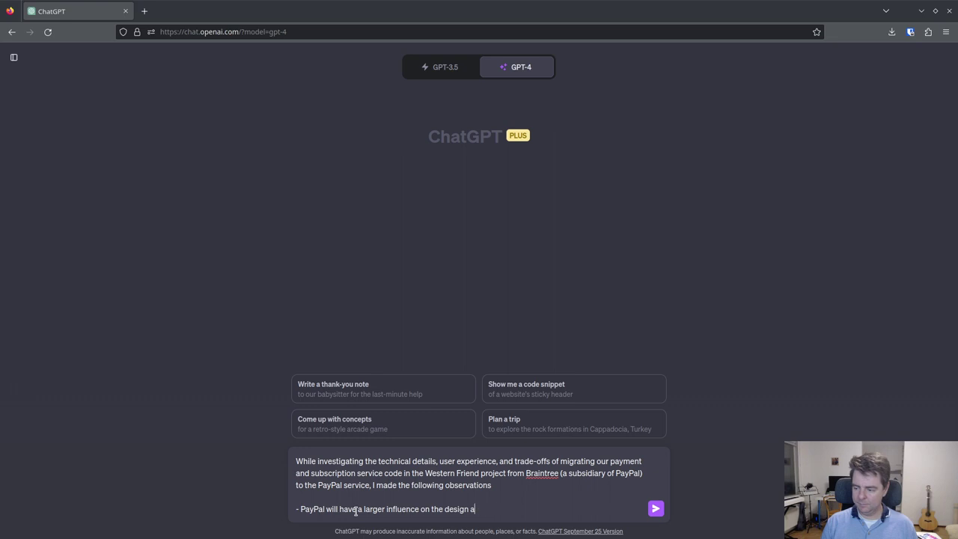
key(BackSpace)
key(BackSpace)
text(, presentation, and u)
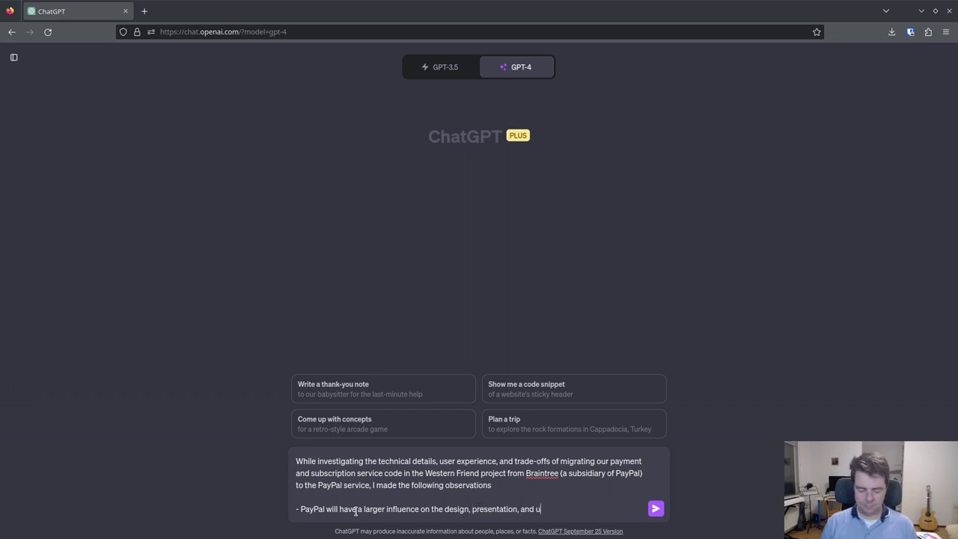
text(ser flow for )
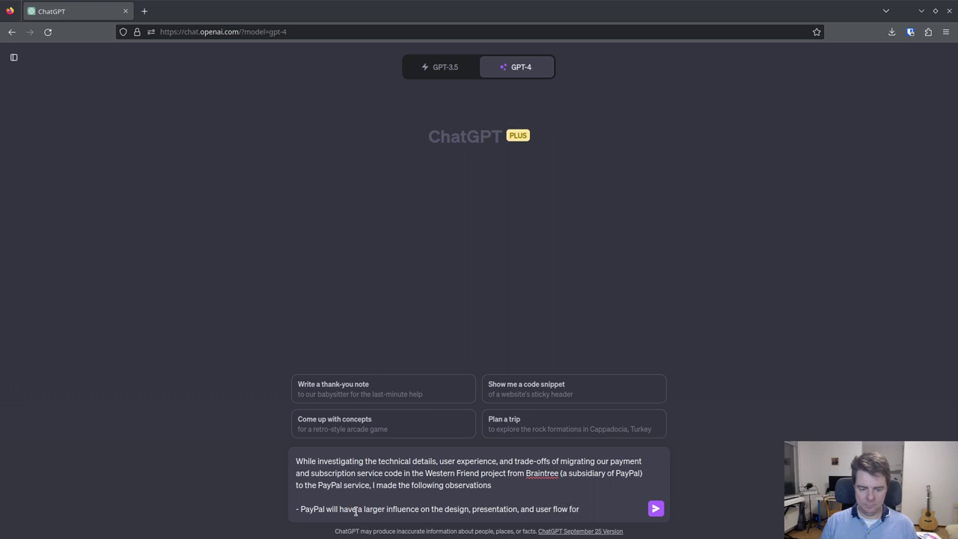
text(payments, d)
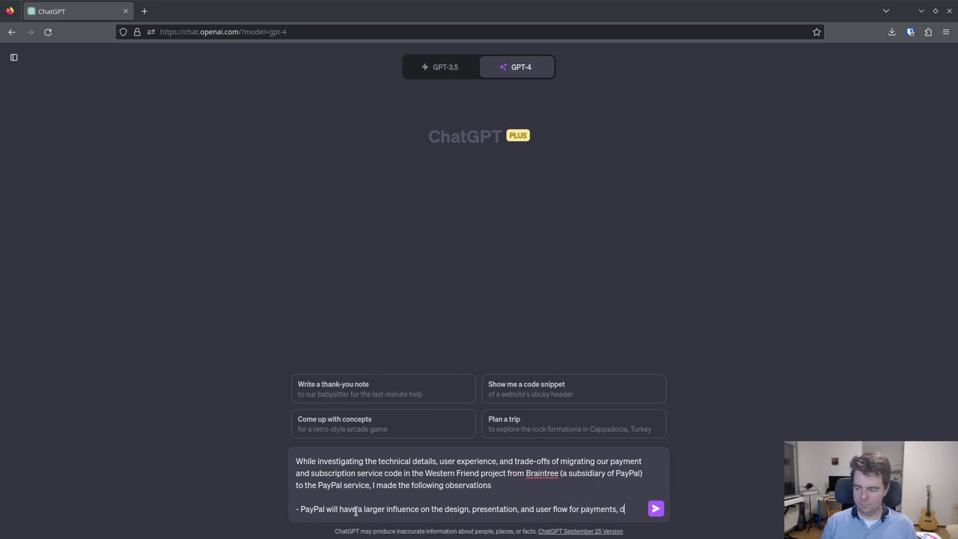
text(oaations )
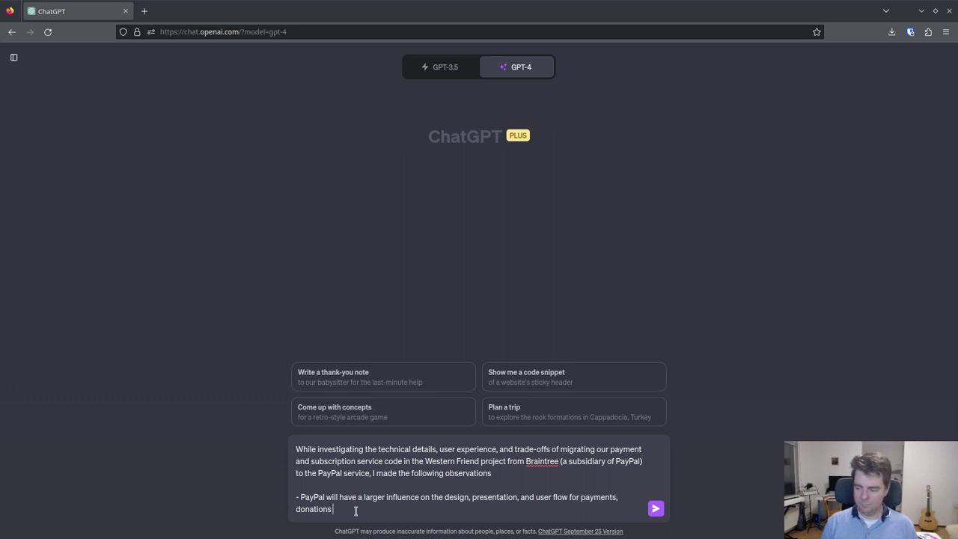
text(and subscriptions)
key(shift+Return)
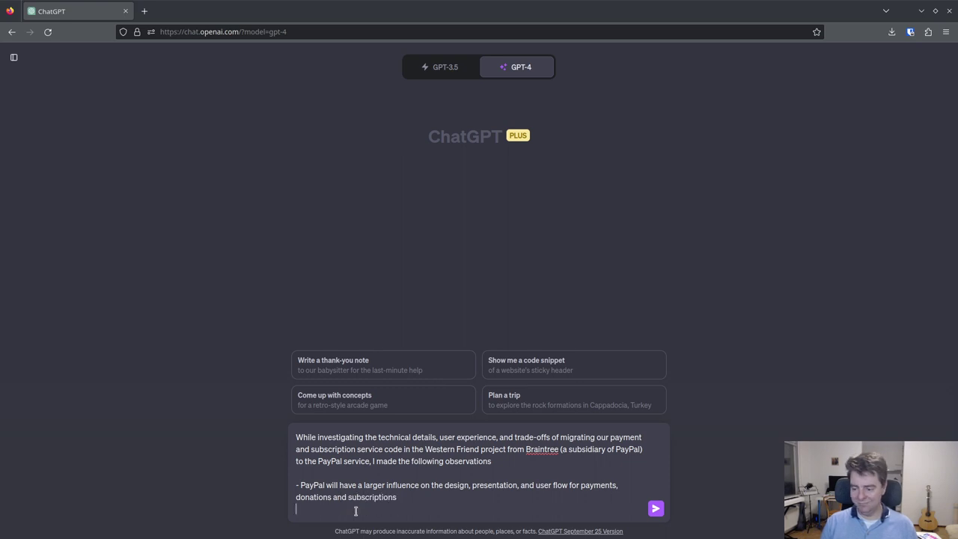
- Add a bullet that subscription data such as price must be managed exclusively on PayPal
text(-)
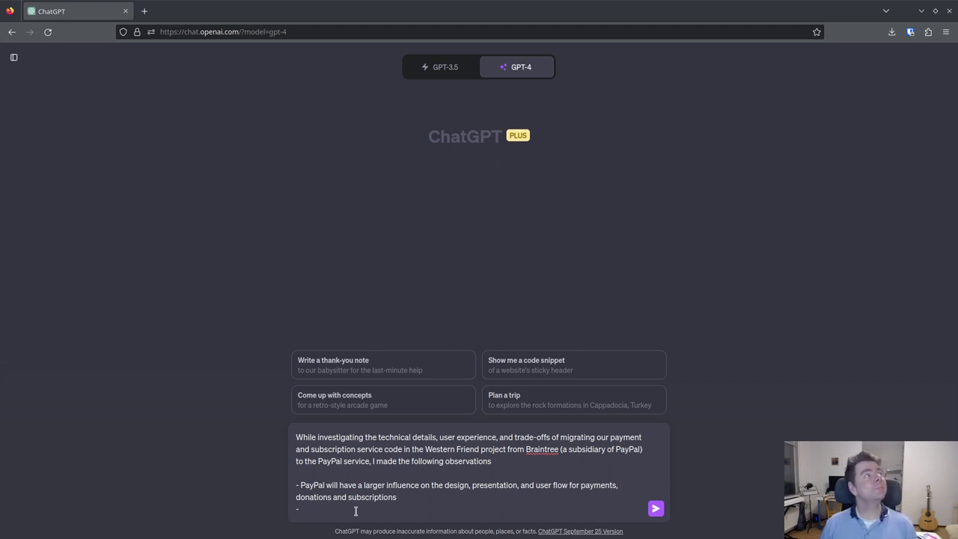
text( we may nee)
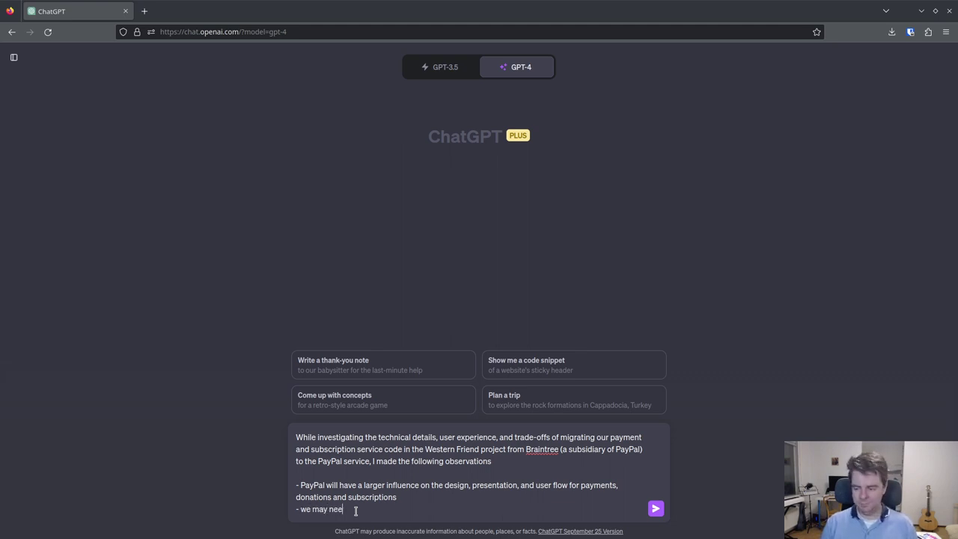
text(d to reduce )
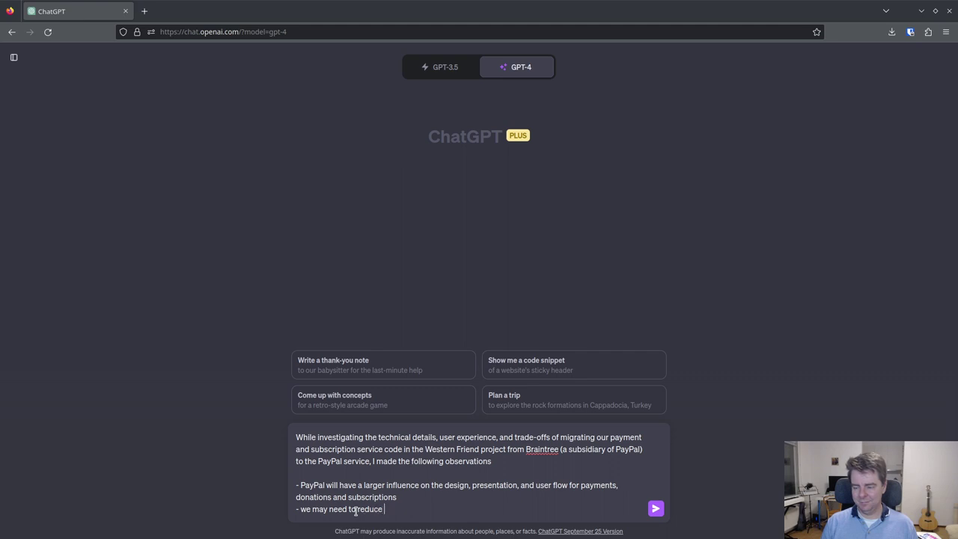
text(the number of)
key(BackSpace)
key(BackSpace)
key(BackSpace)
key(BackSpace)
key(BackSpace)
key(BackSpace)
key(BackSpace)
key(BackSpace)
key(BackSpace)
key(BackSpace)
key(BackSpace)
key(BackSpace)
key(BackSpace)
key(BackSpace)
key(BackSpace)
key(BackSpace)
key(BackSpace)
key(BackSpace)
key(BackSpace)
key(BackSpace)
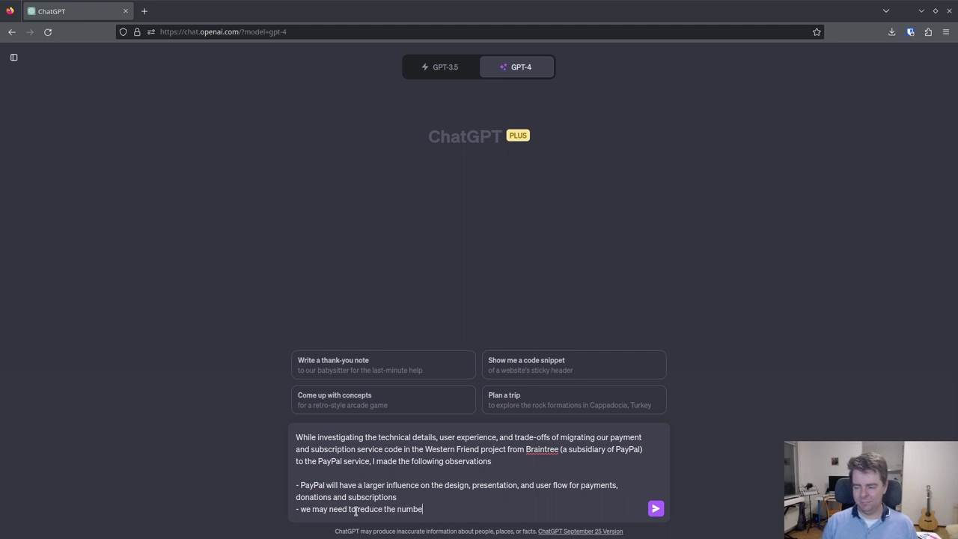
text(al)
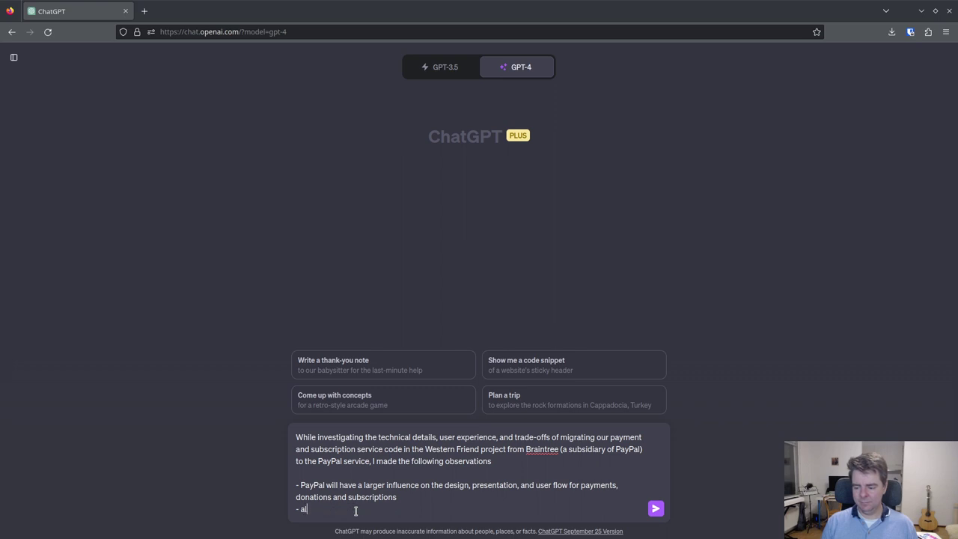
text(l da)
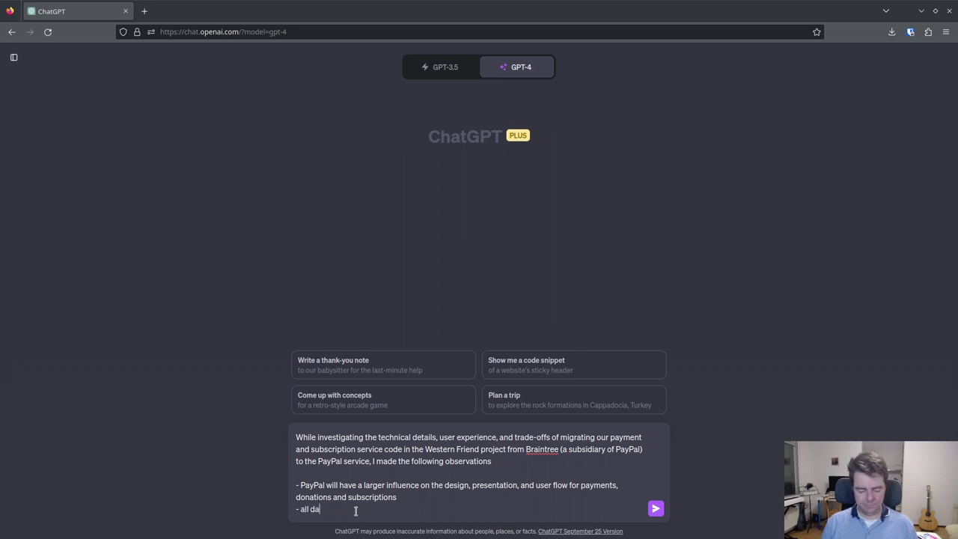
text(ta about sub)
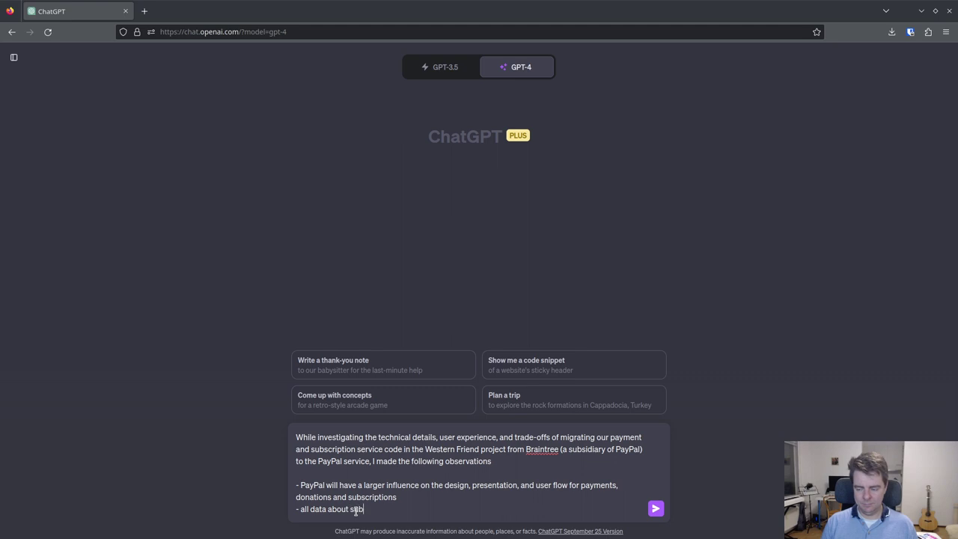
text(scriptions, such a)
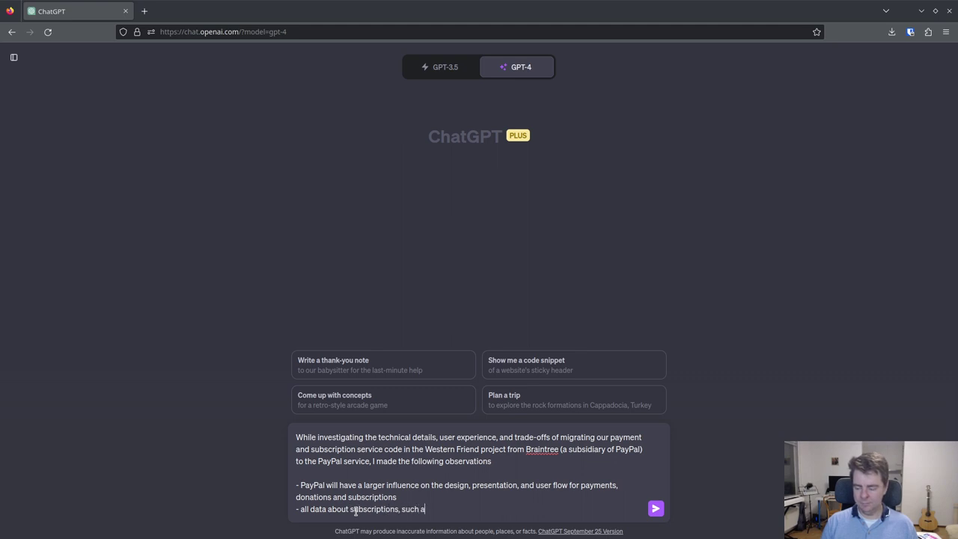
text(s the p)
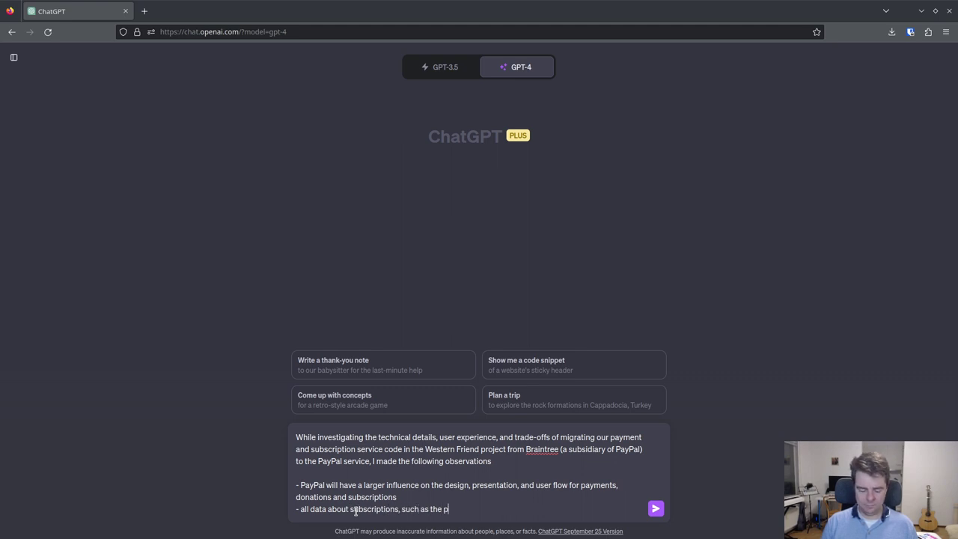
text(rice, wi)
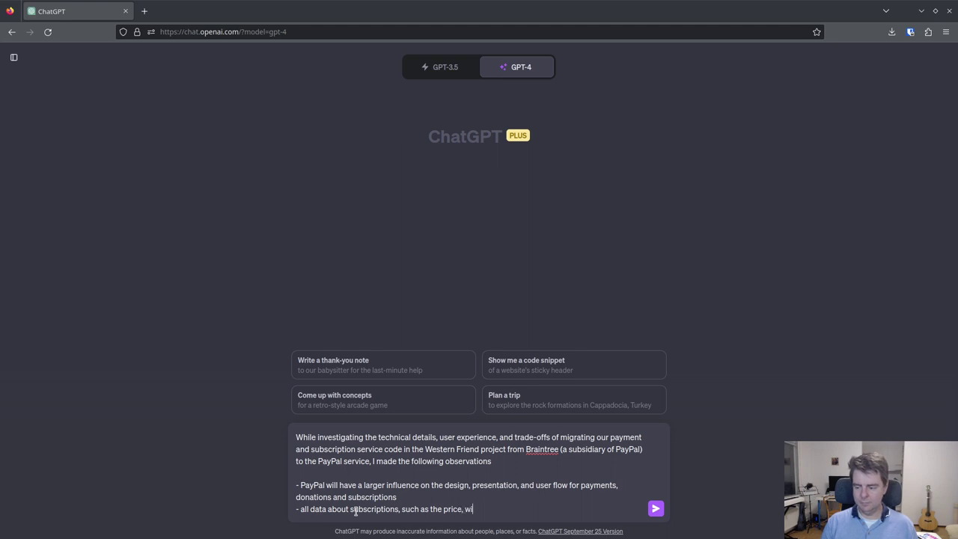
text(ll b)
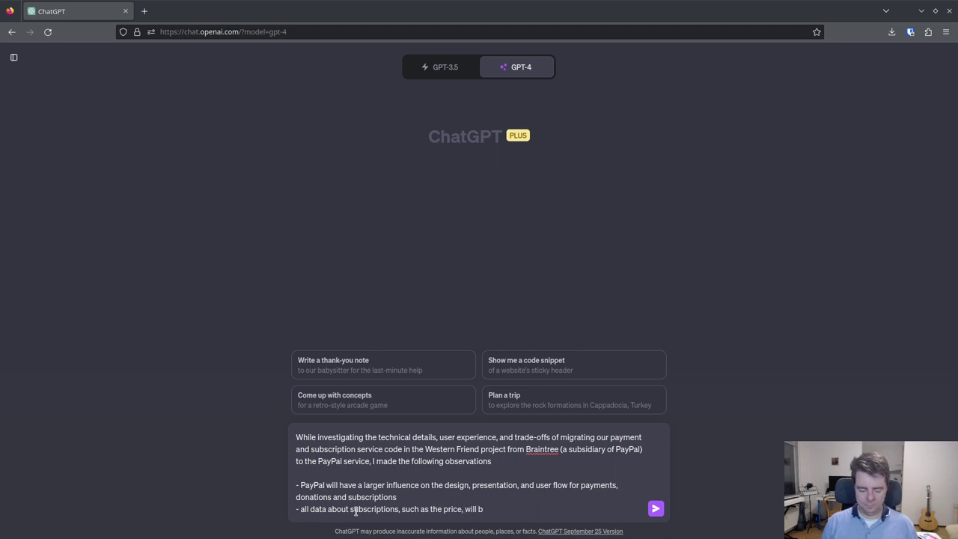
key(BackSpace)
text(need to be d)
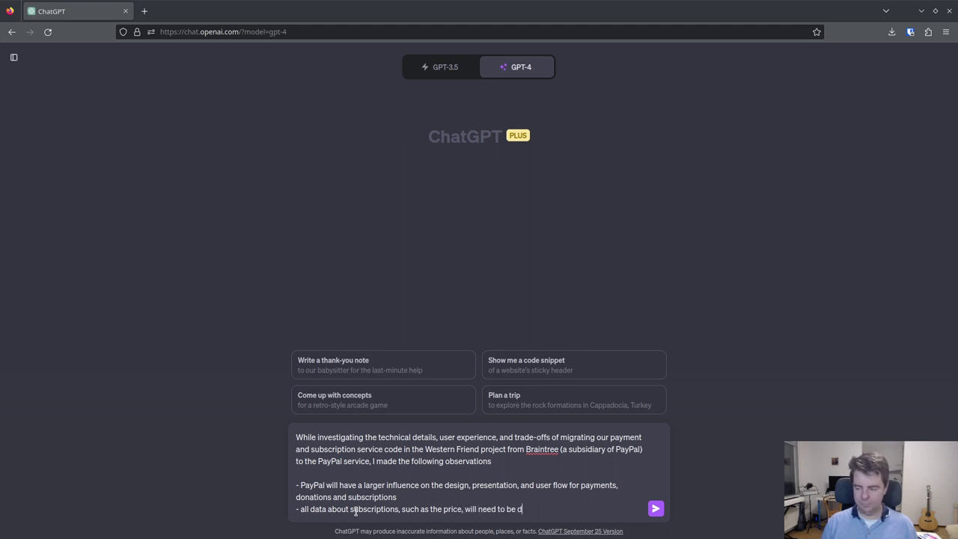
text(efined and managed on P)
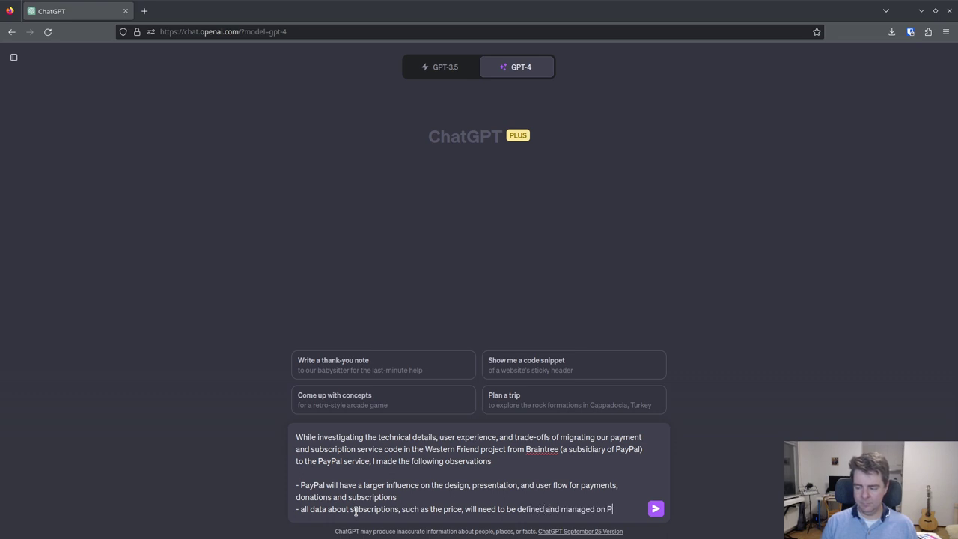
text(ayPal ()
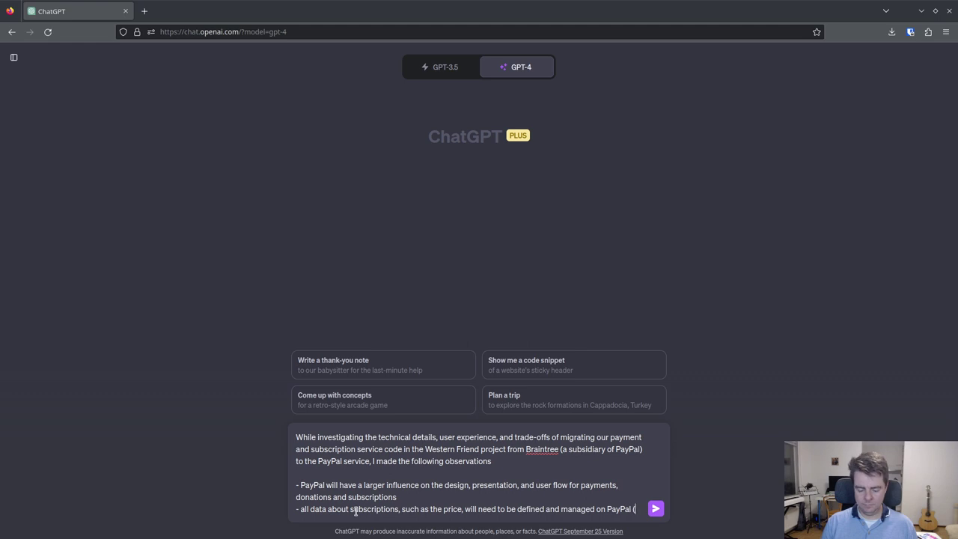
text(exclusively)
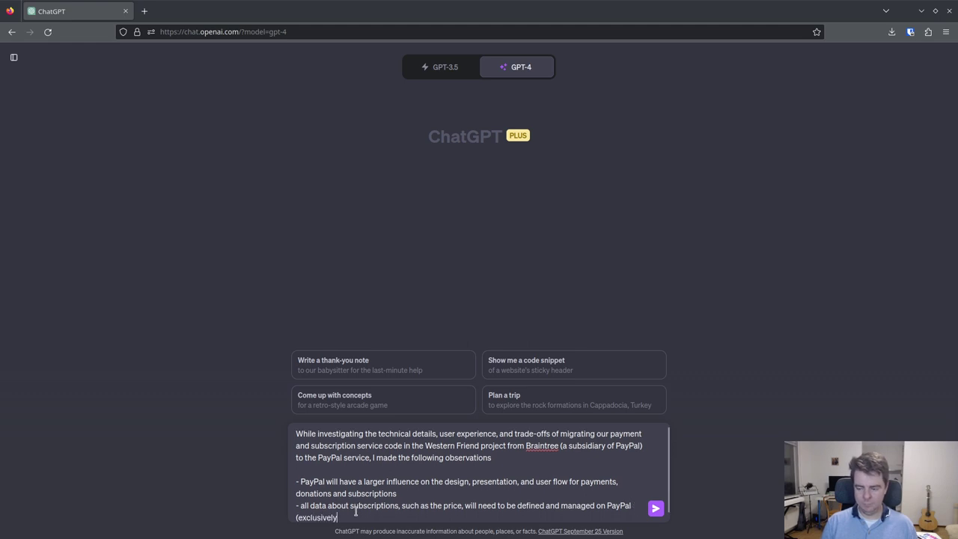
text())
- Add a bullet that fuller PayPal integration, like syncing subscription prices, is out of scope
key(shift+Return)
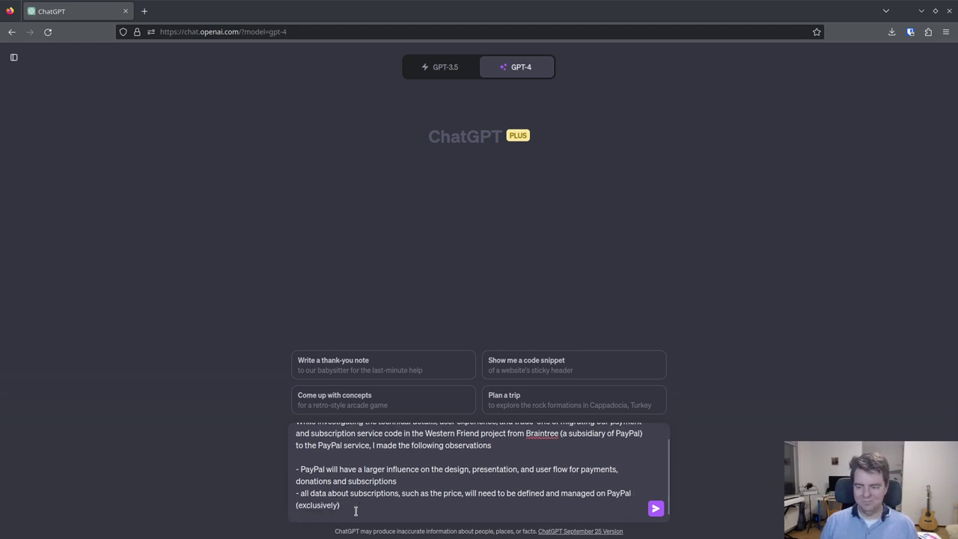
text(- )
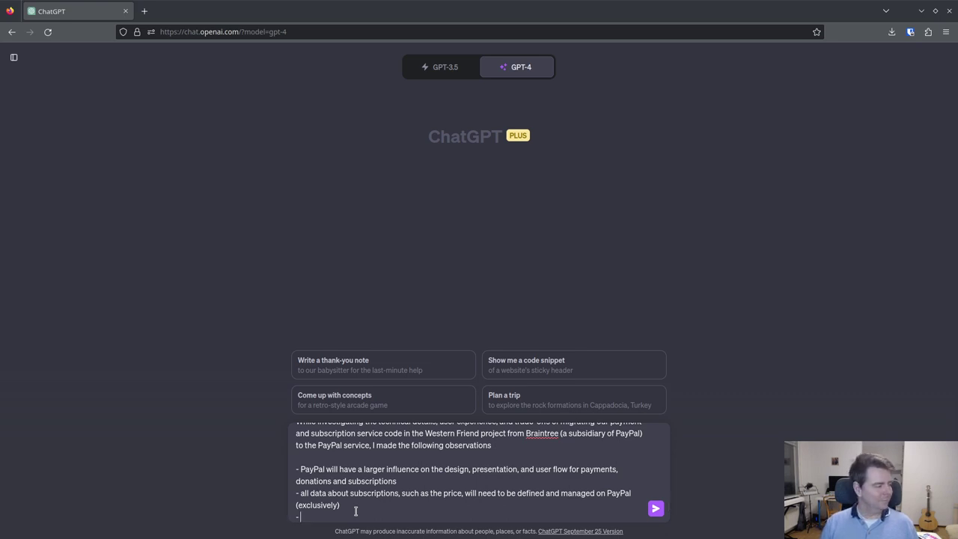
text(any more )
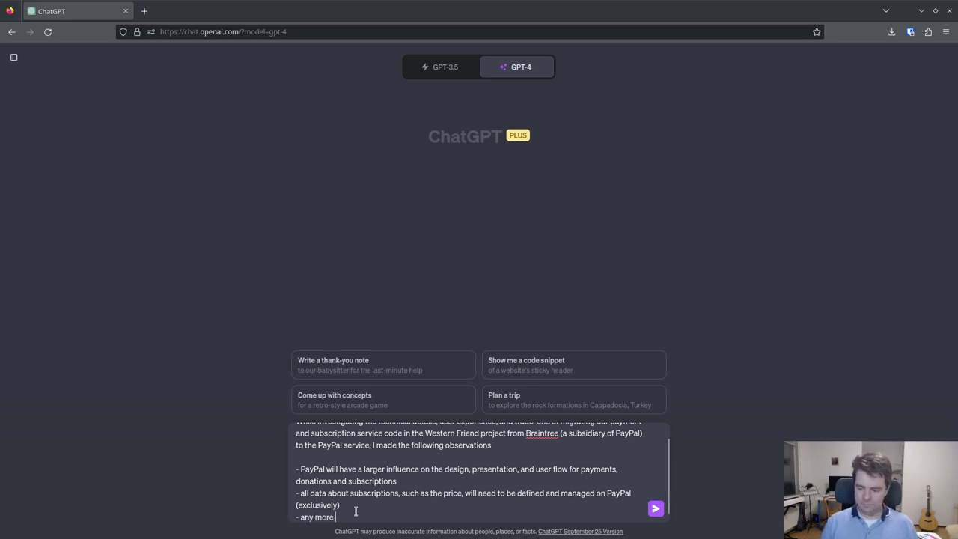
text(full integration with )
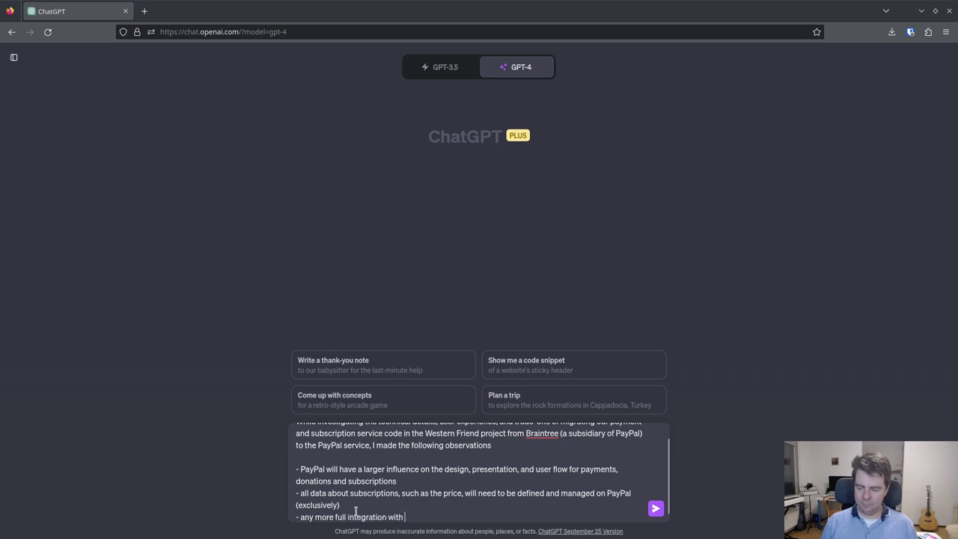
text(PayPal,)
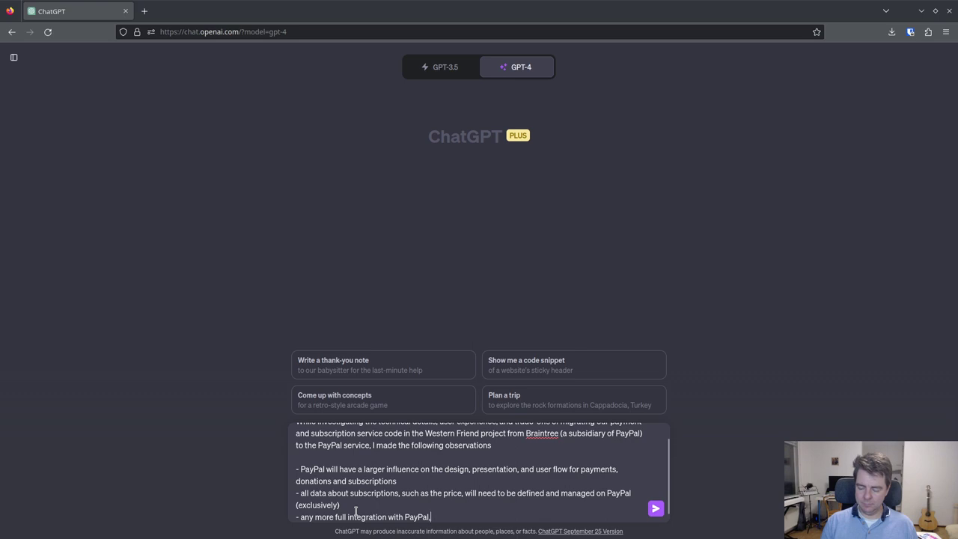
text( such as ss)
key(BackSpace)
text(yncing )
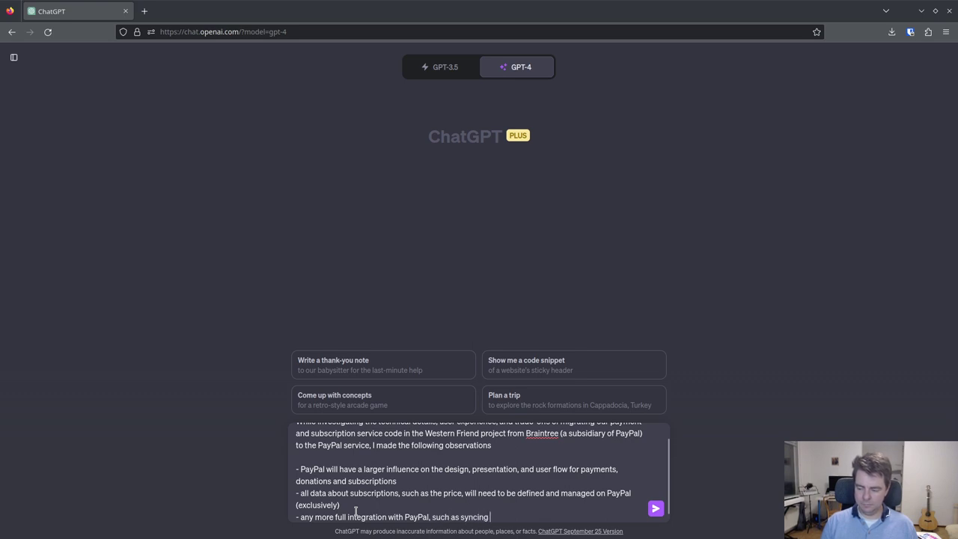
text(subscript)
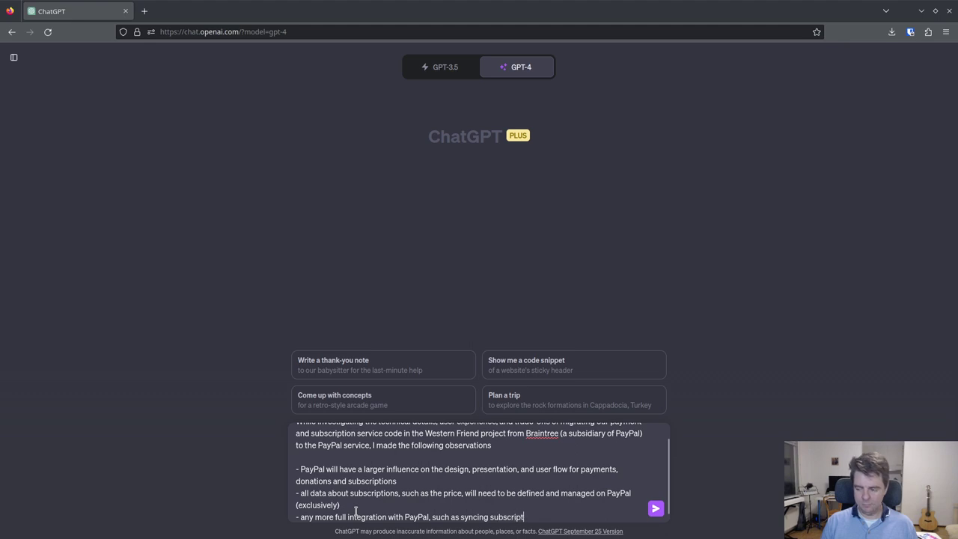
text(ion prices and def)
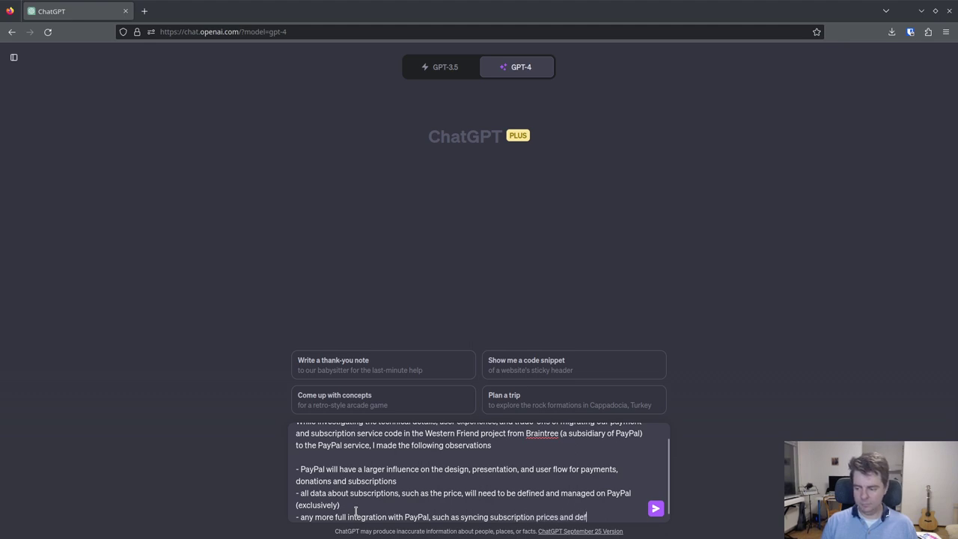
text(intions, is out of)
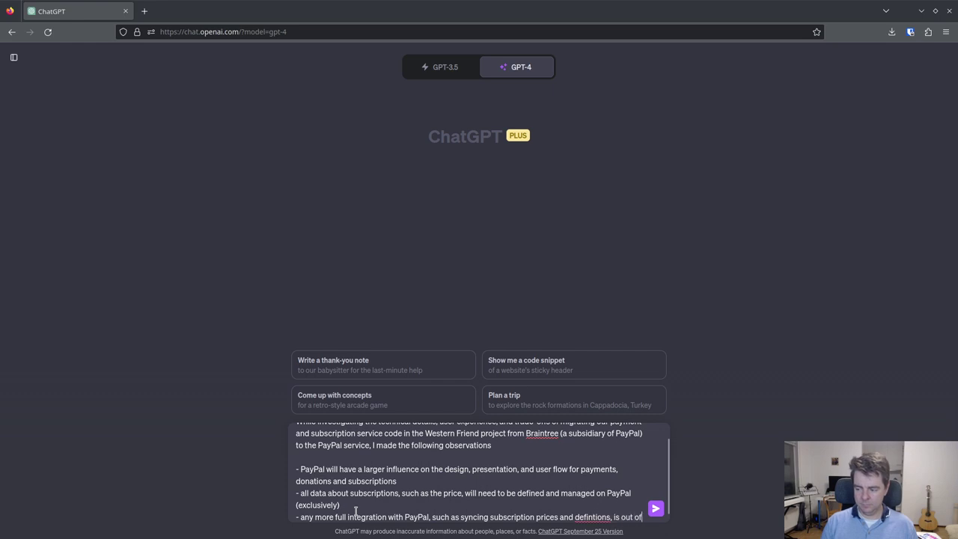
text( scope of )
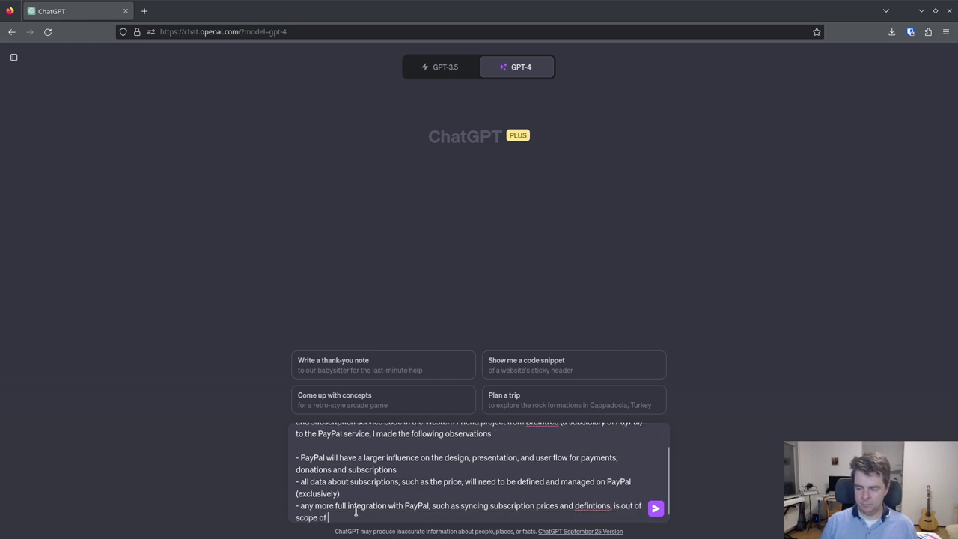
text(the current project)
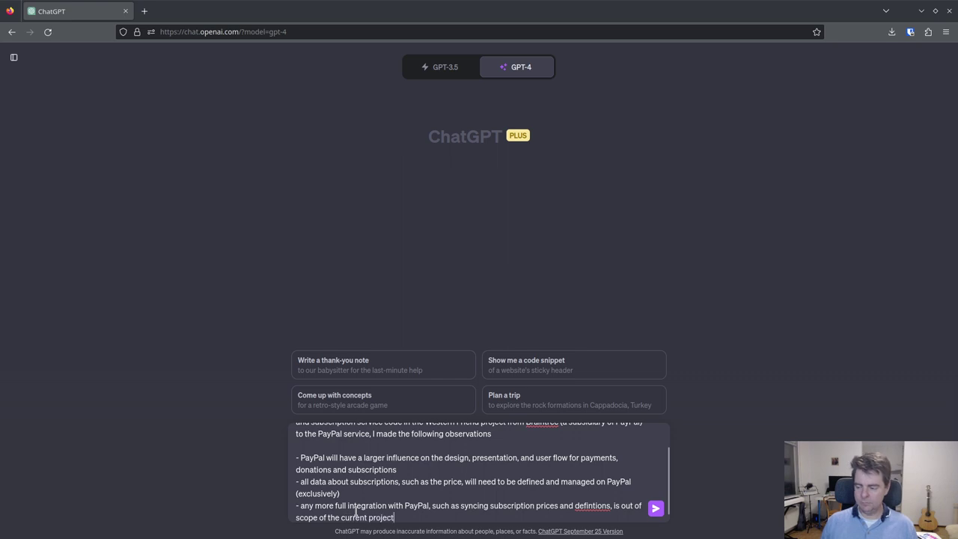
- Correct the misspelling 'defintions' to 'definitions' using the spelling suggestions
right_click(587, 506)
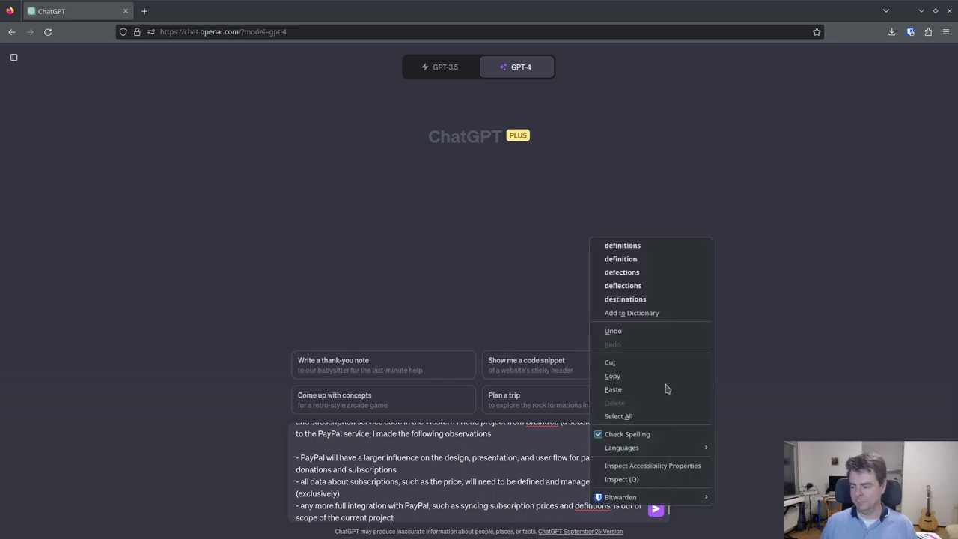
click(667, 249)
scroll(479, 471, up, 2)
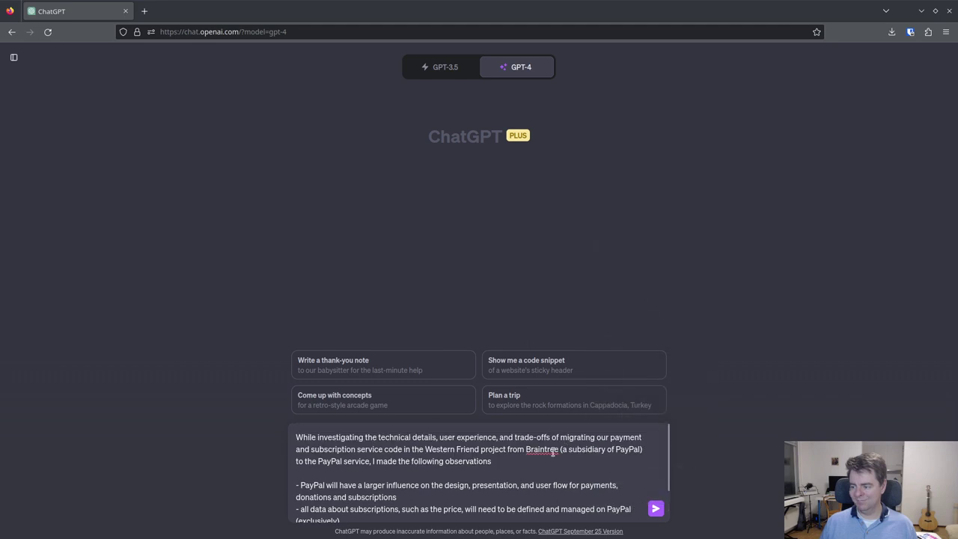
scroll(479, 472, down, 2)
scroll(479, 472, up, 2)
scroll(402, 509, down, 2)
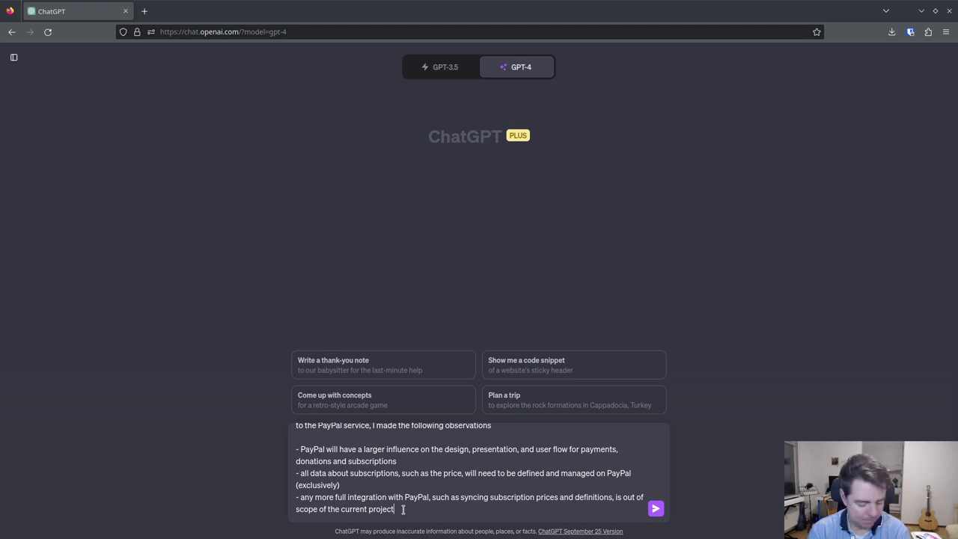
- Add a bullet that donations go through a regular PayPal donation widget allowing recurring donations
key(shift+Return)
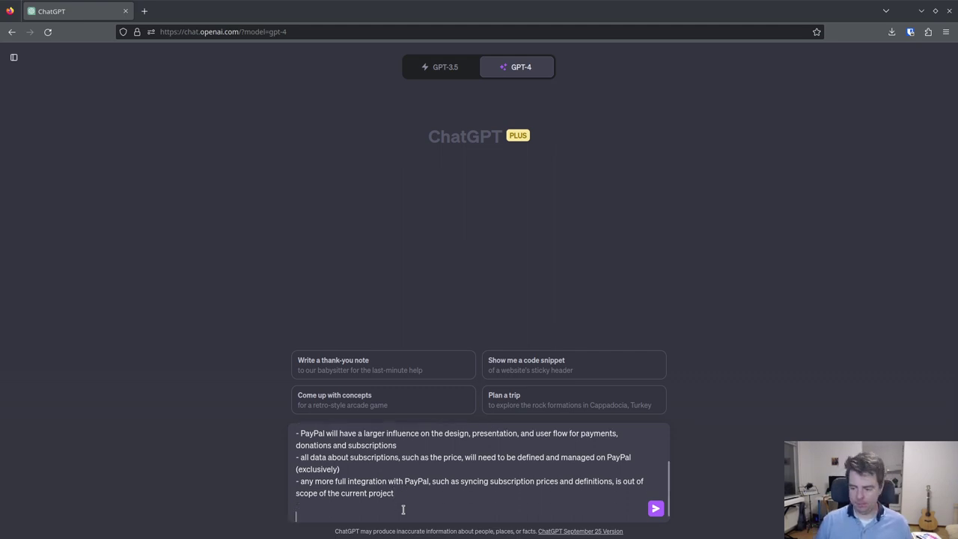
text(I would like to include)
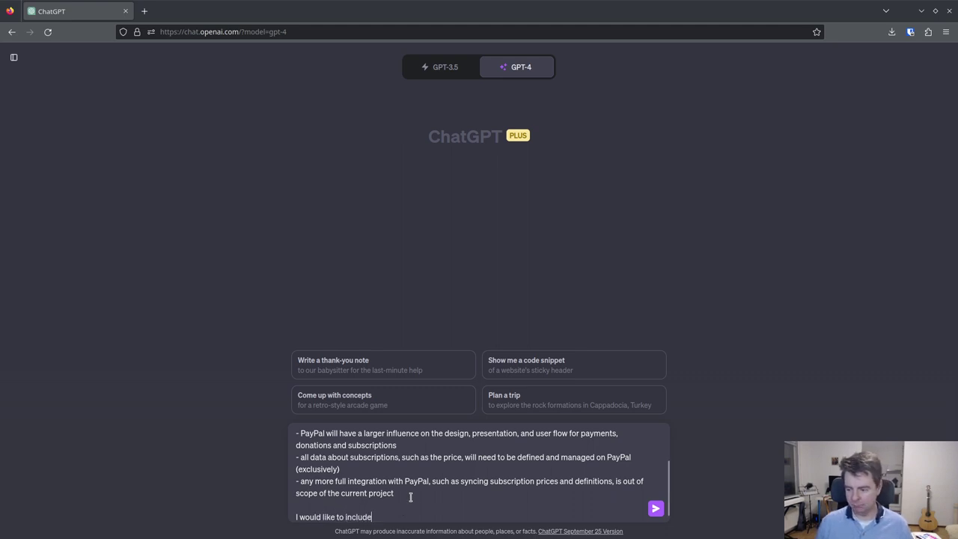
key(ctrl+z)
text(-)
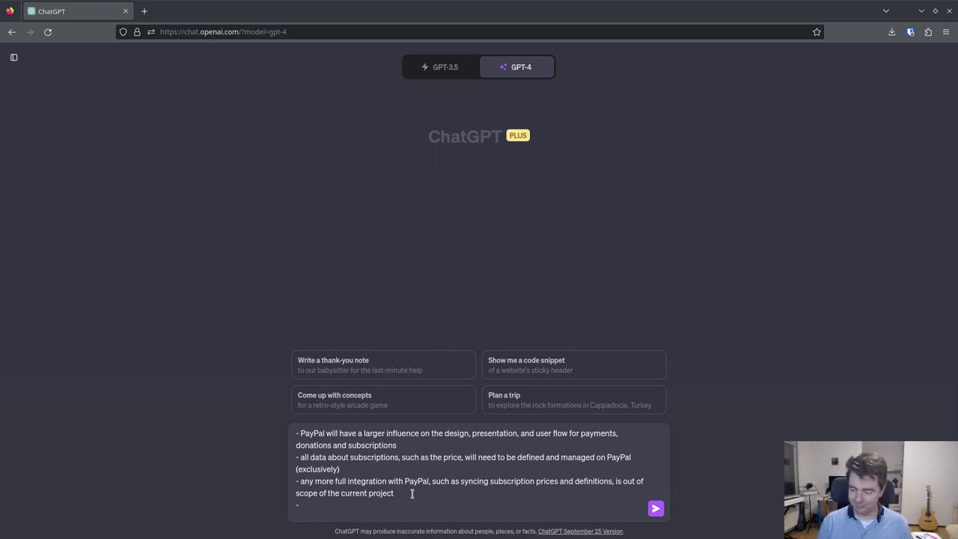
text( donations)
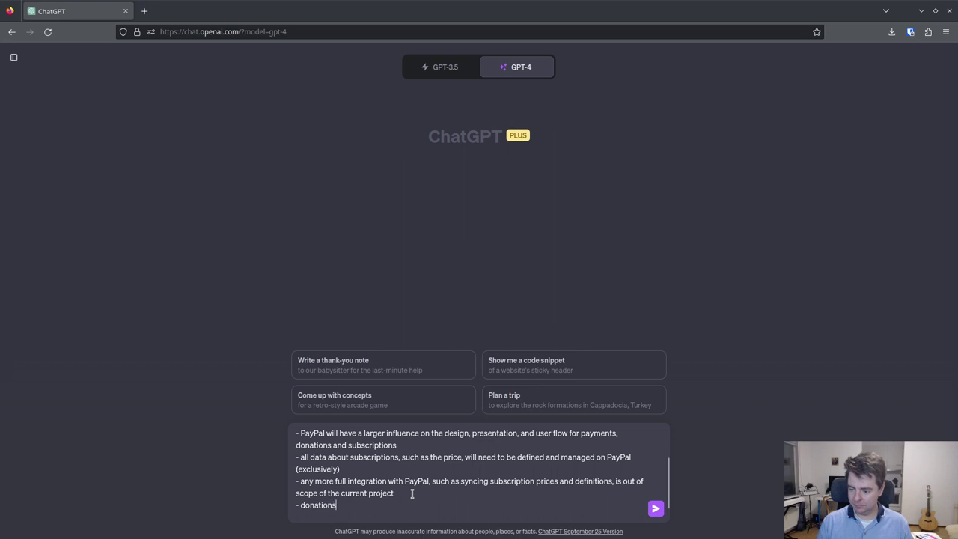
text( can )
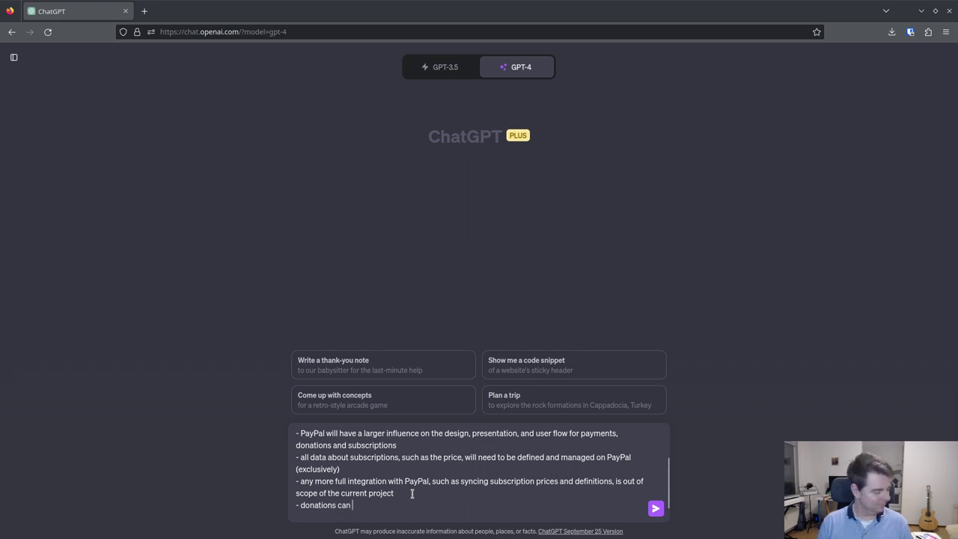
text(be made thr)
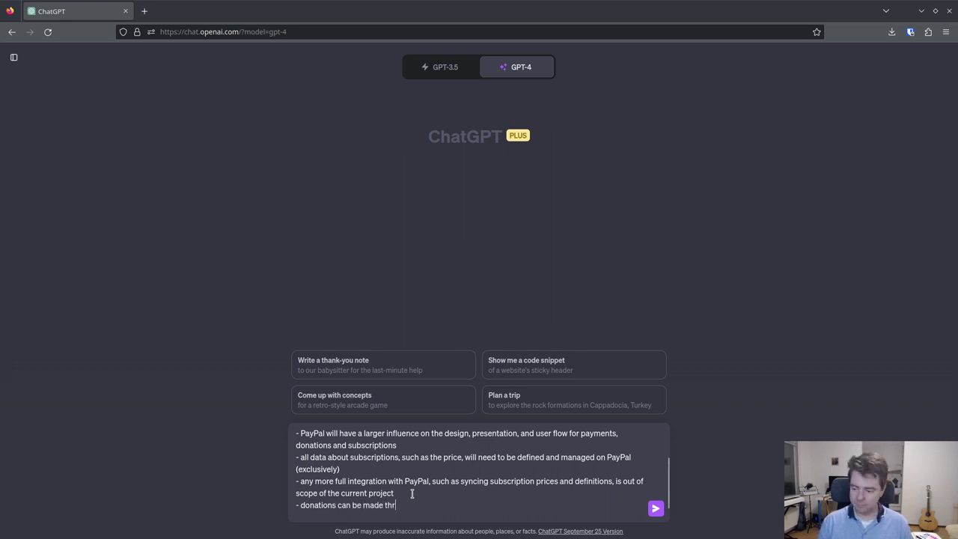
text(ough a re)
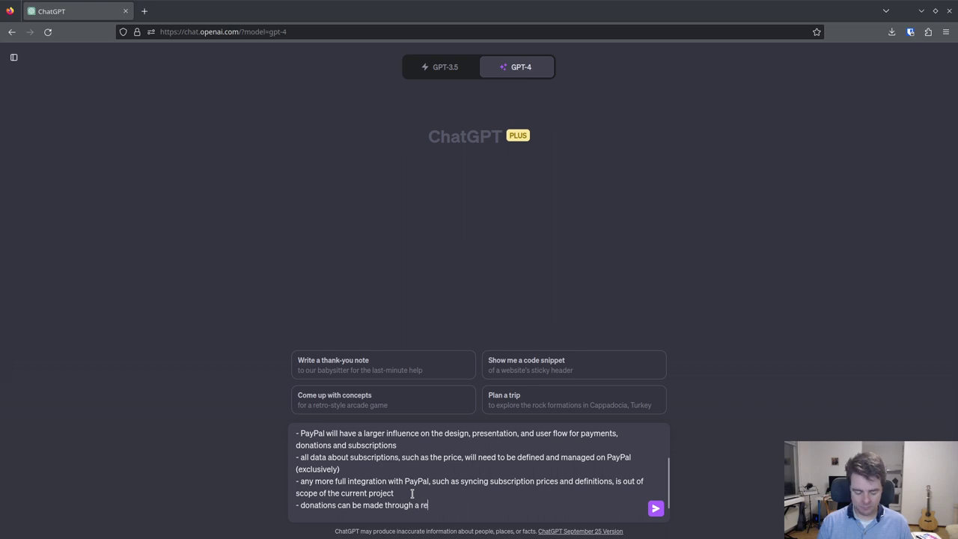
text(gular PayP)
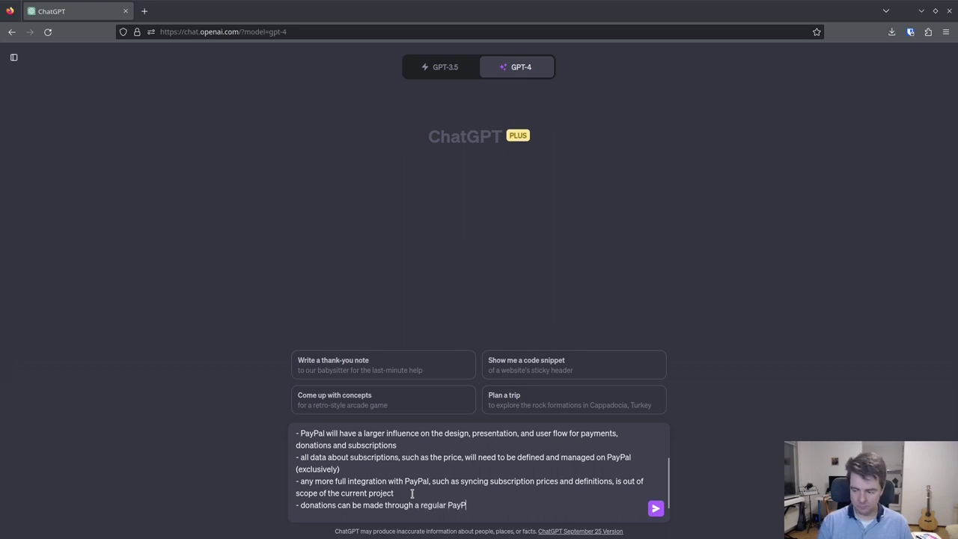
text(al donation widget)
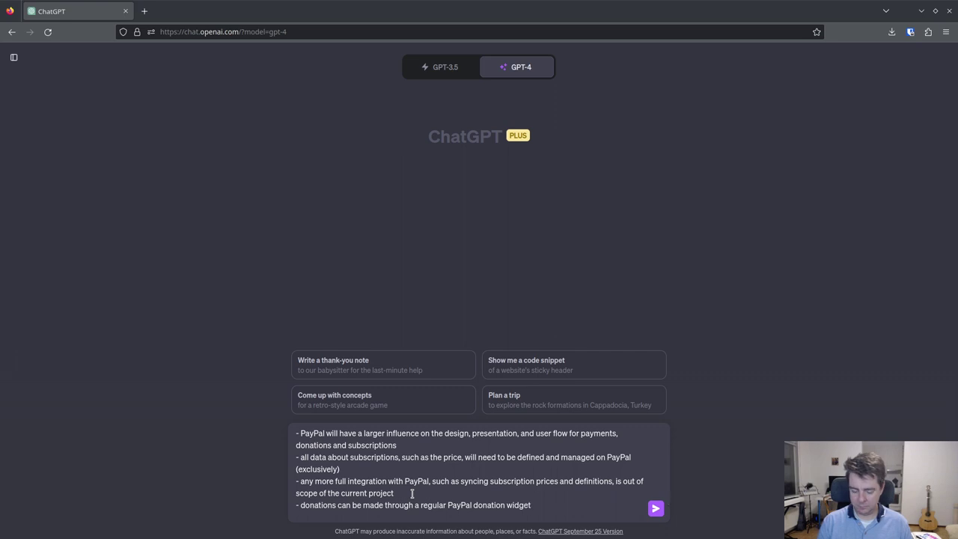
text( that allows d)
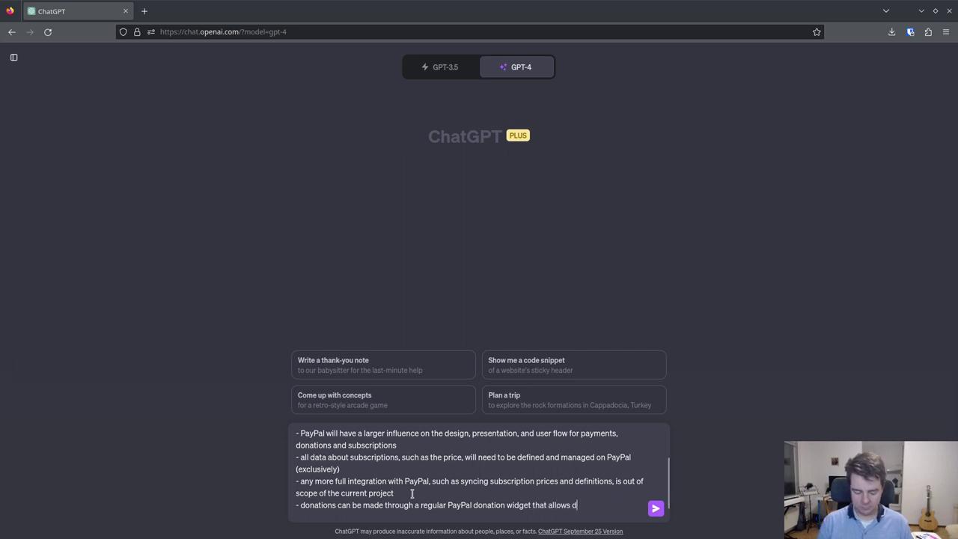
key(BackSpace)
- Add a bullet that general payments let people pay arbitrary amounts not tied to any product
text(recurring donations)
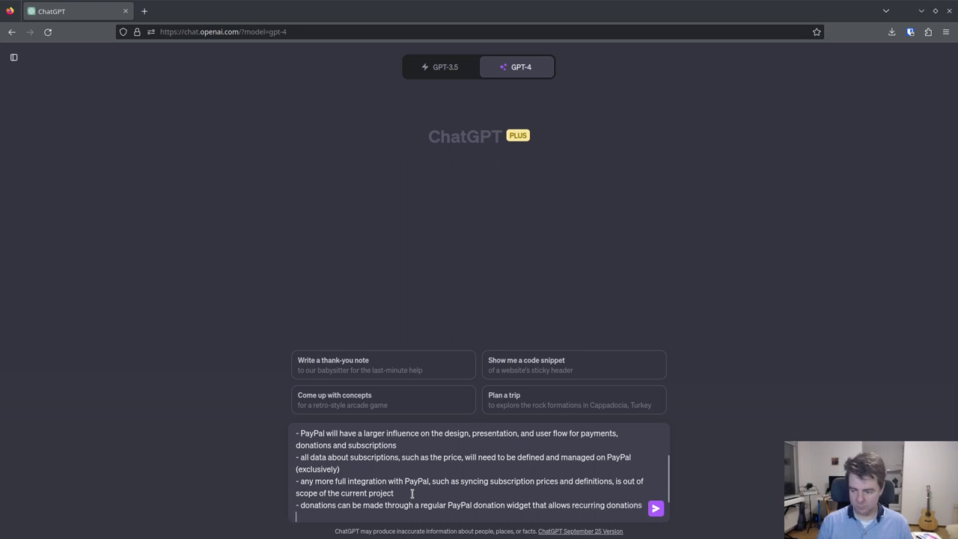
text( - ge)
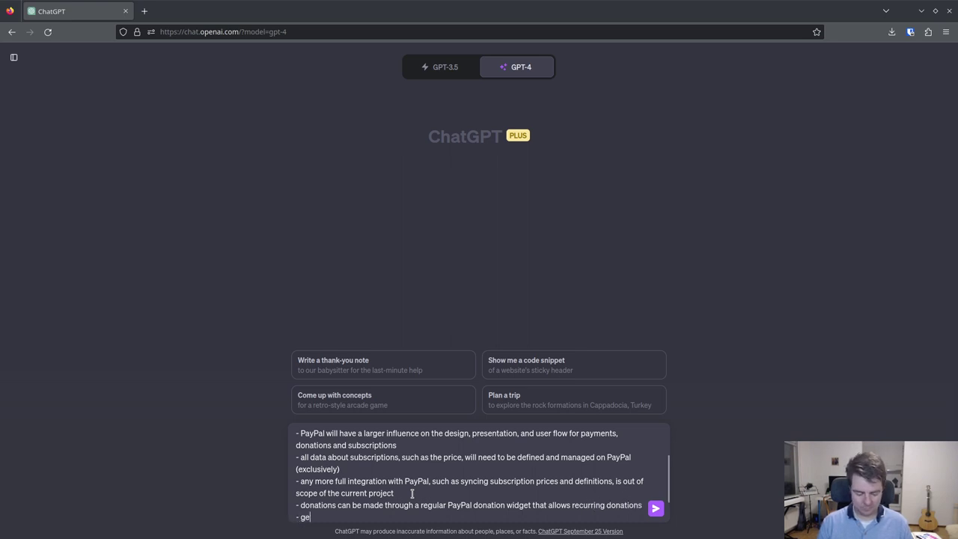
text(neral payment)
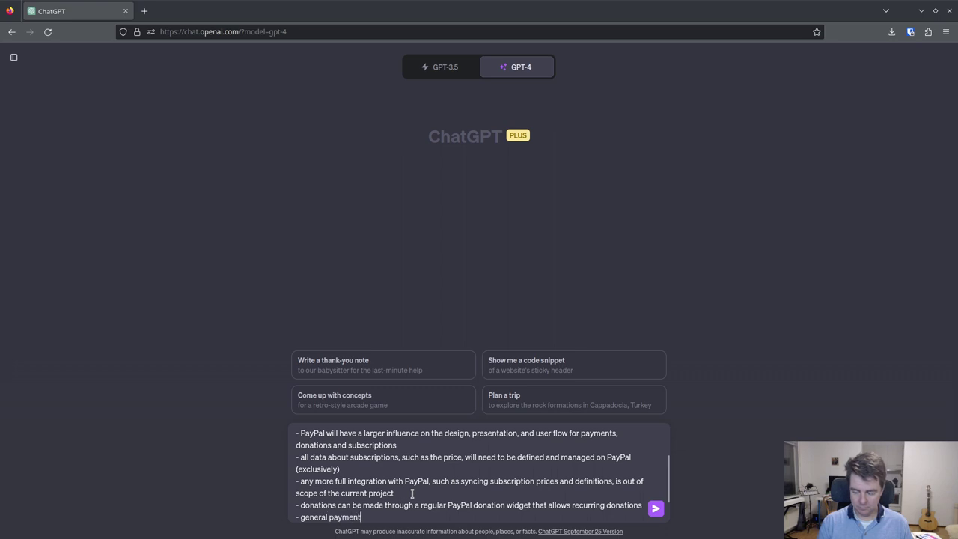
text(s (i.e.)
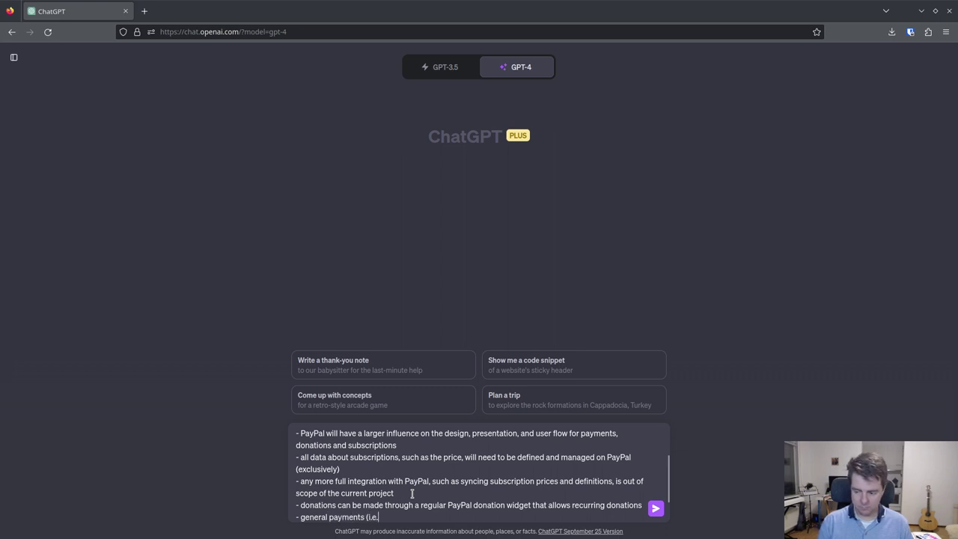
text(, the "pa)
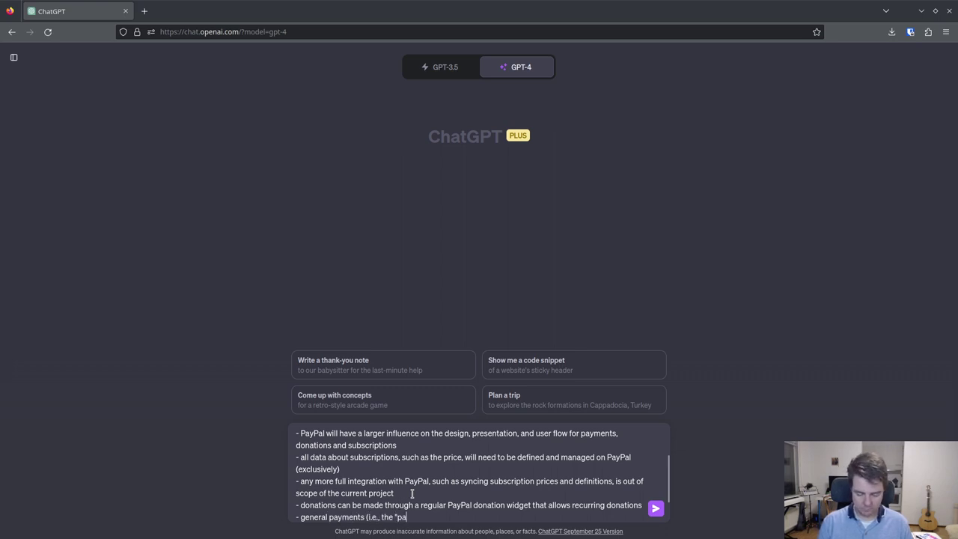
text(y" )
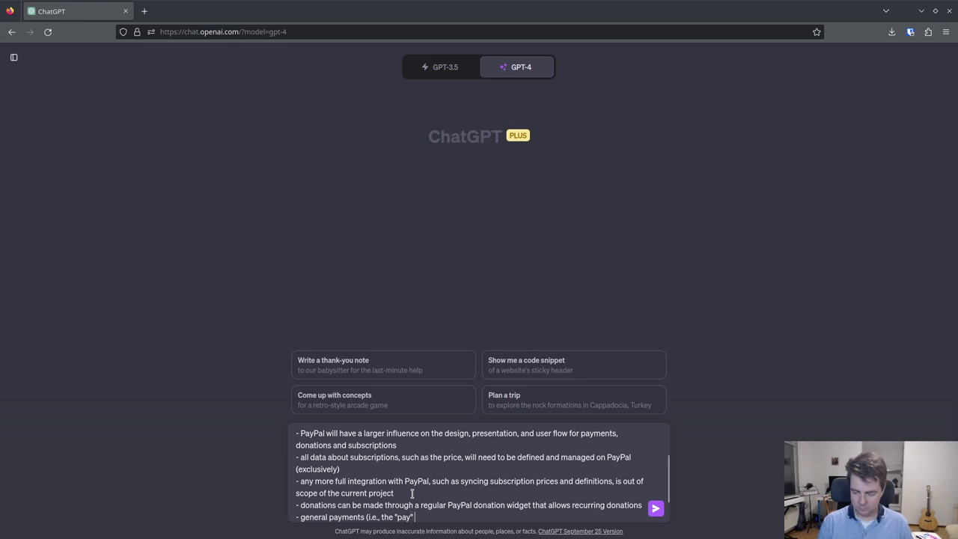
text(part of th)
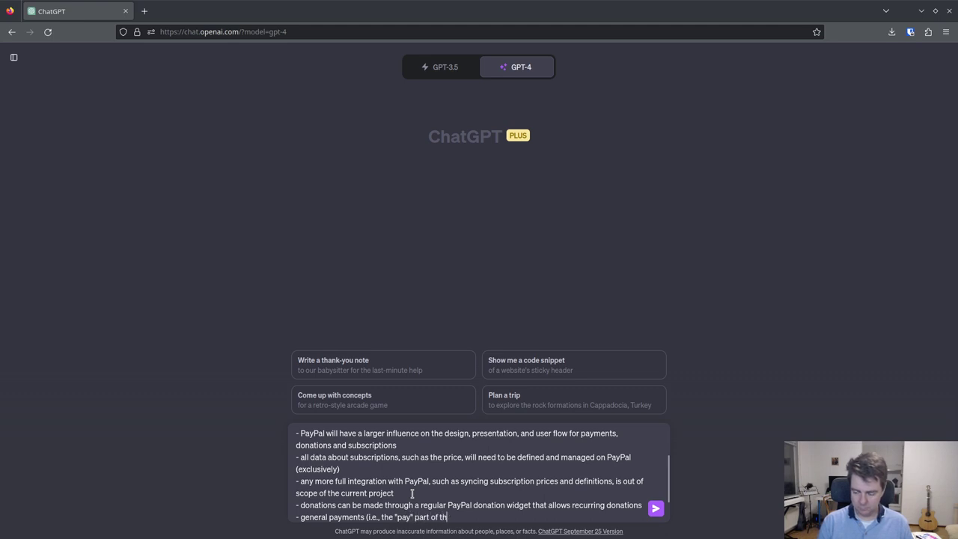
text(e donat)
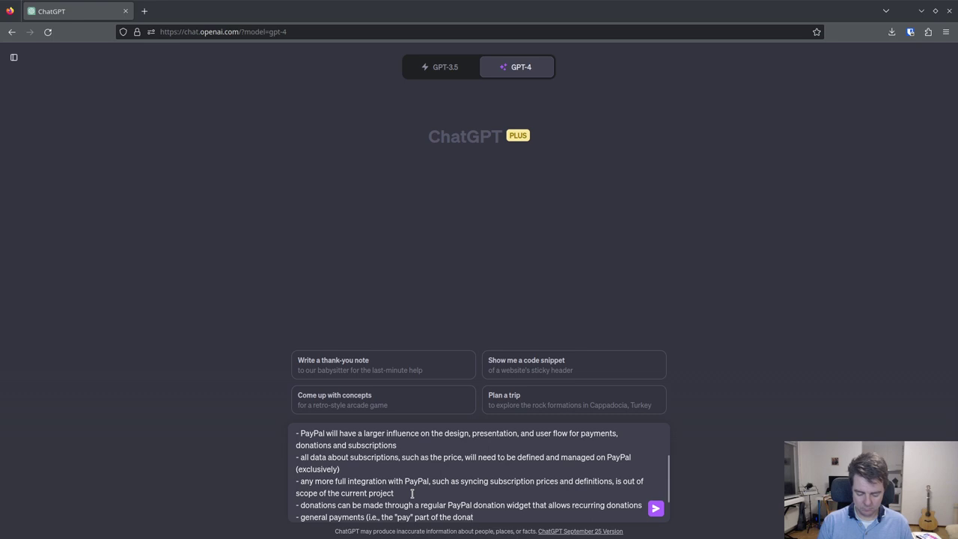
text(e/pay)
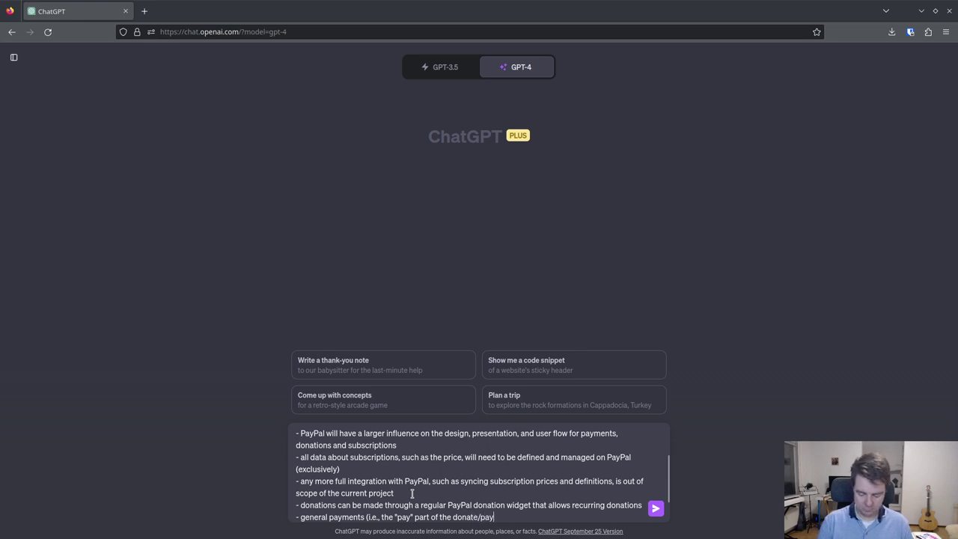
text( page)
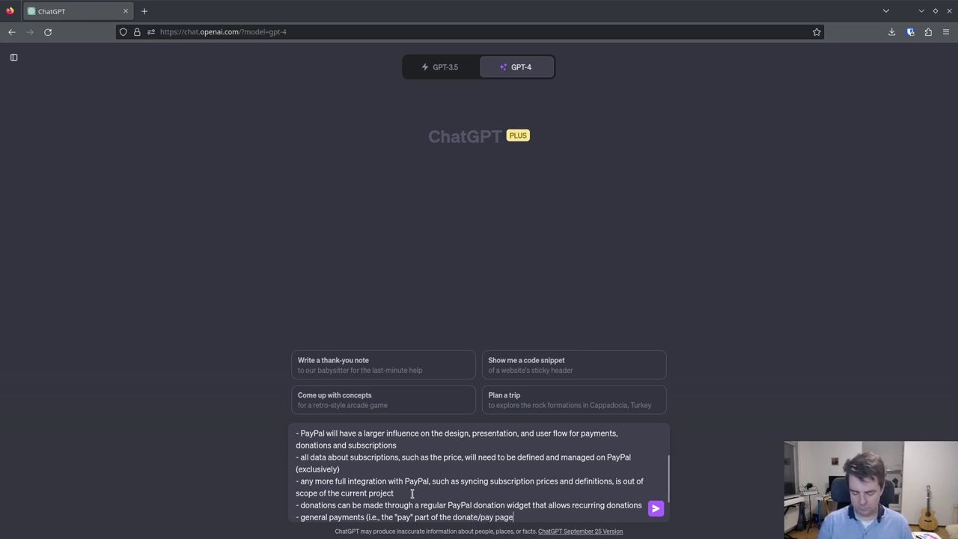
text() will ne)
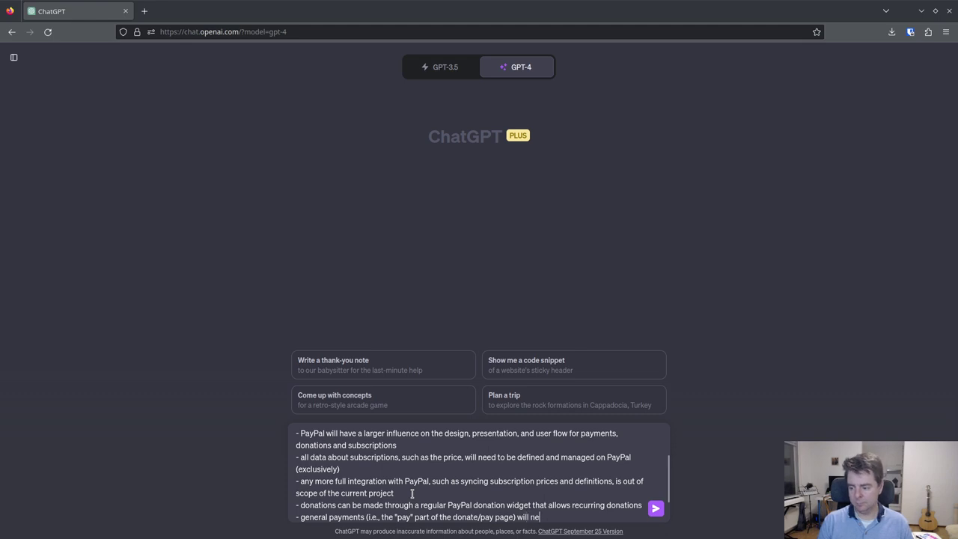
text(ed to be done )
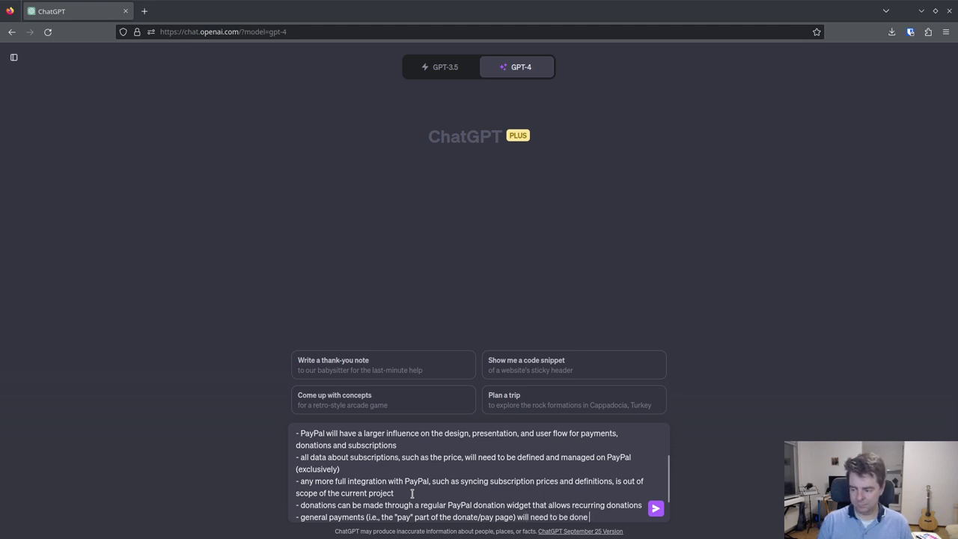
text(through, for example, pay)
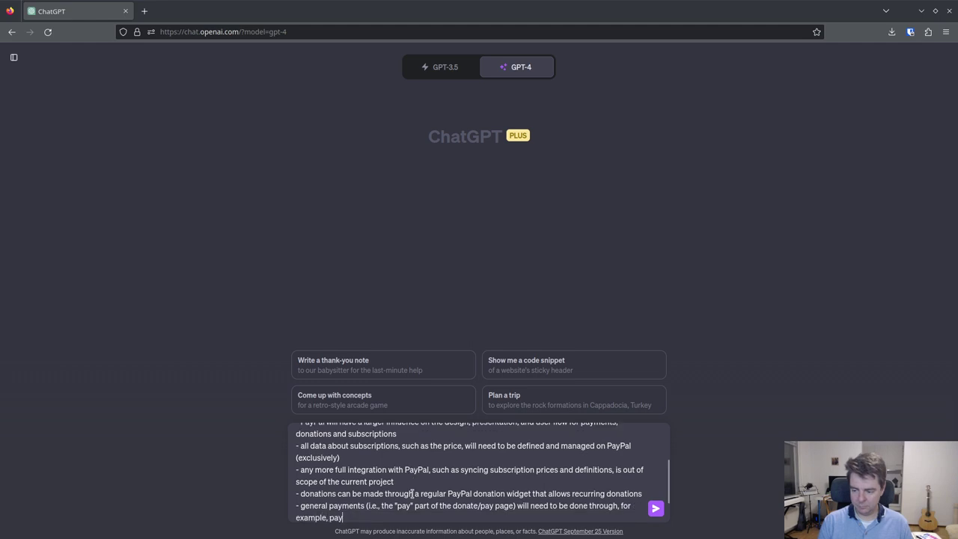
text(pal.me w)
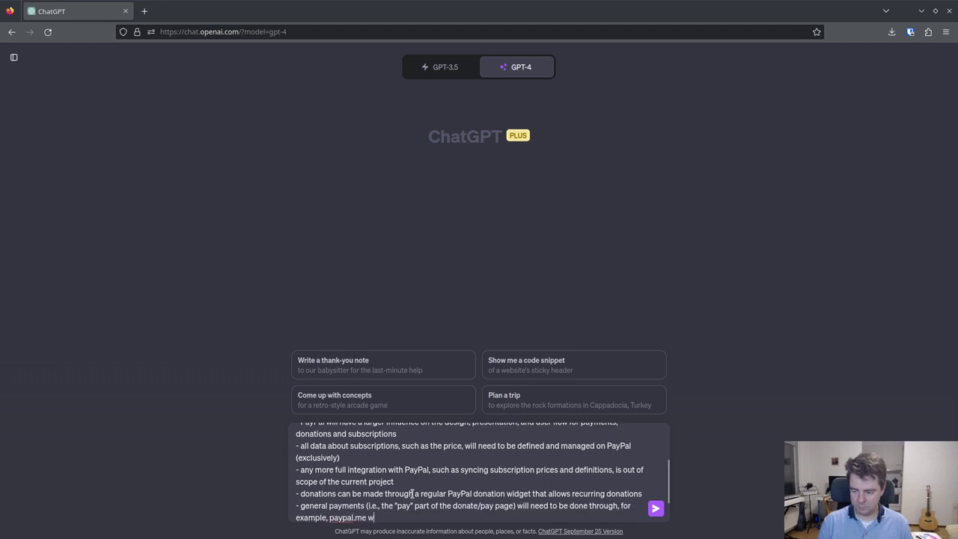
text(hich already allows p)
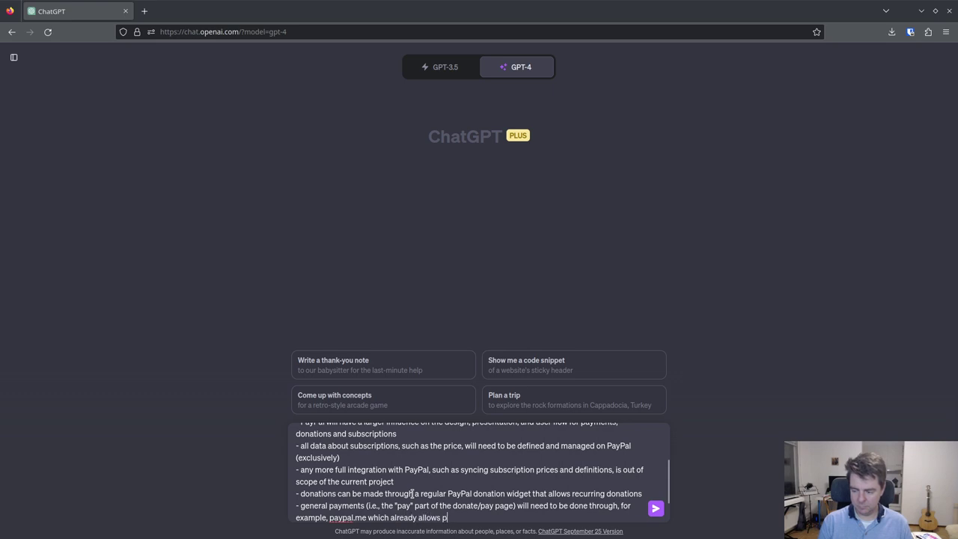
text(eople to trans)
key(BackSpace)
key(BackSpace)
key(BackSpace)
key(BackSpace)
text(pary)
key(BackSpace)
text(y arbitray am)
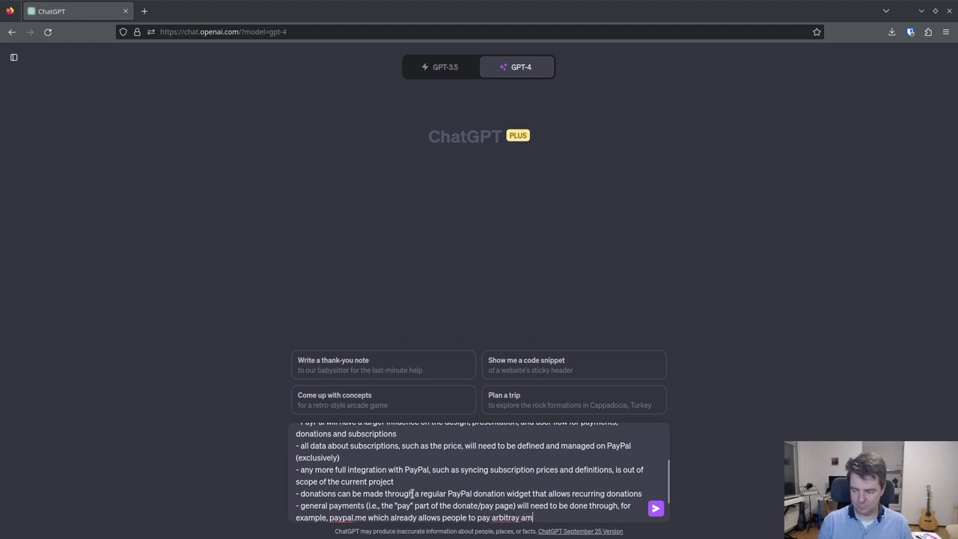
text(ounts that aren't tied to an)
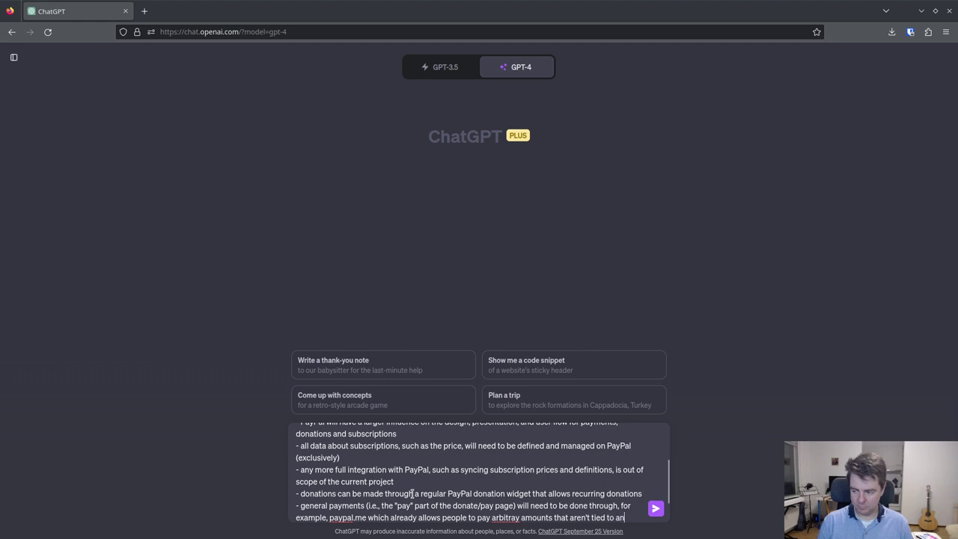
text(y particula)
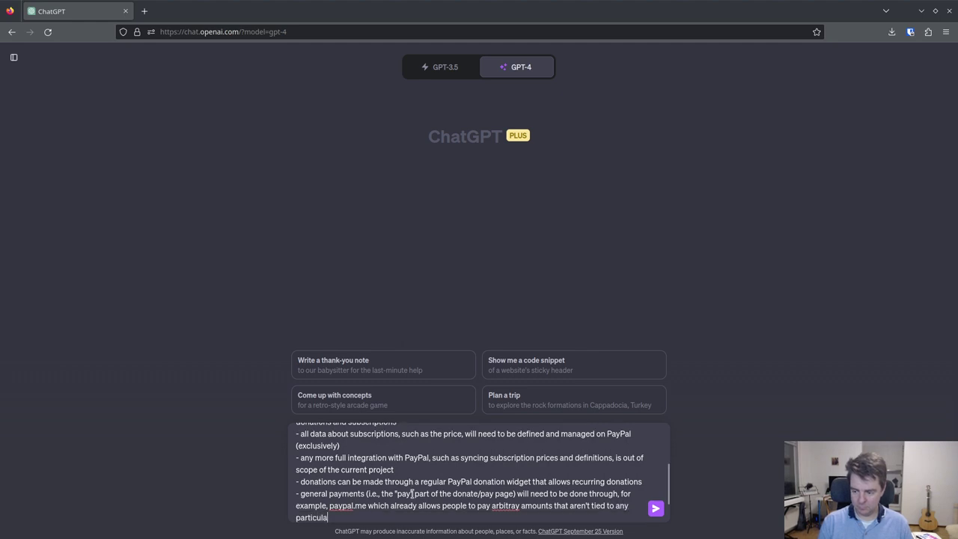
text(r product or subscription)
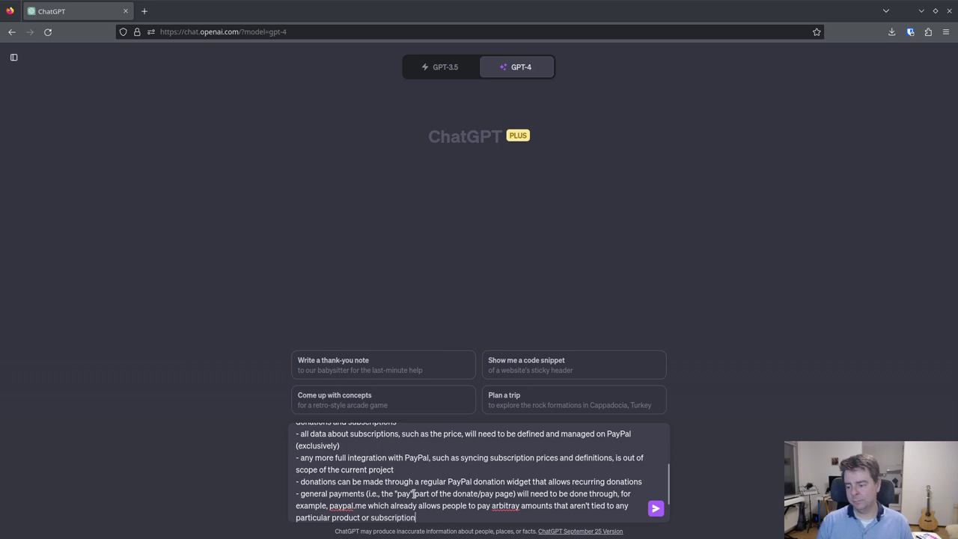
right_click(506, 508)
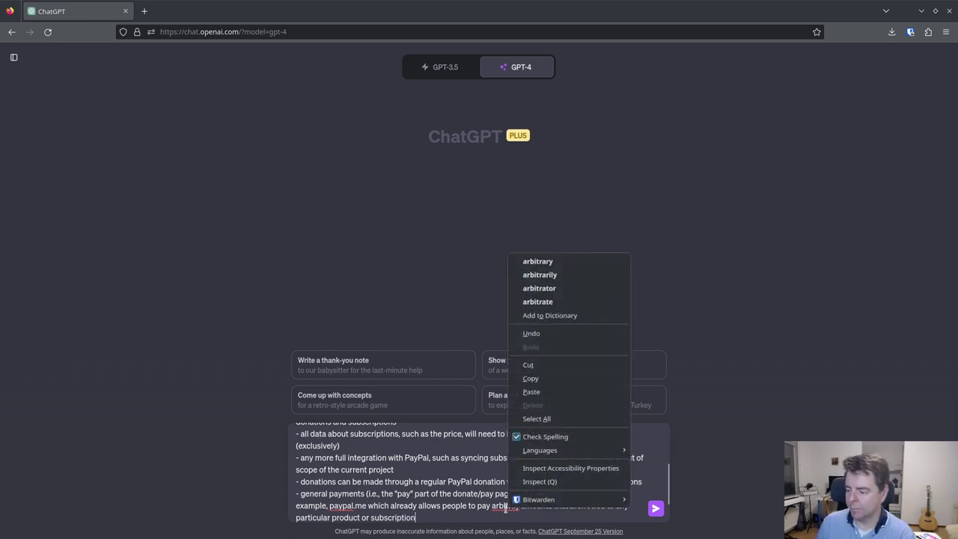
click(536, 261)
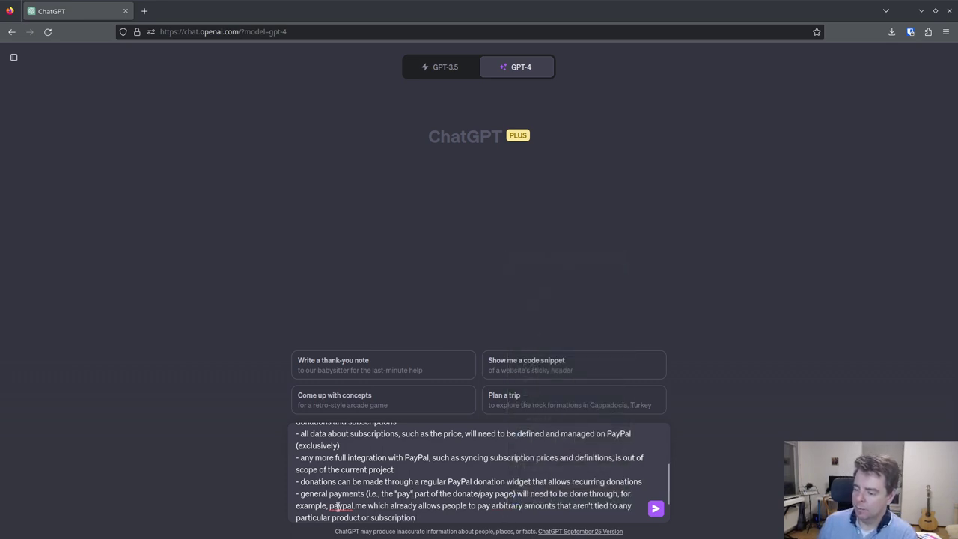
scroll(406, 497, up, 2)
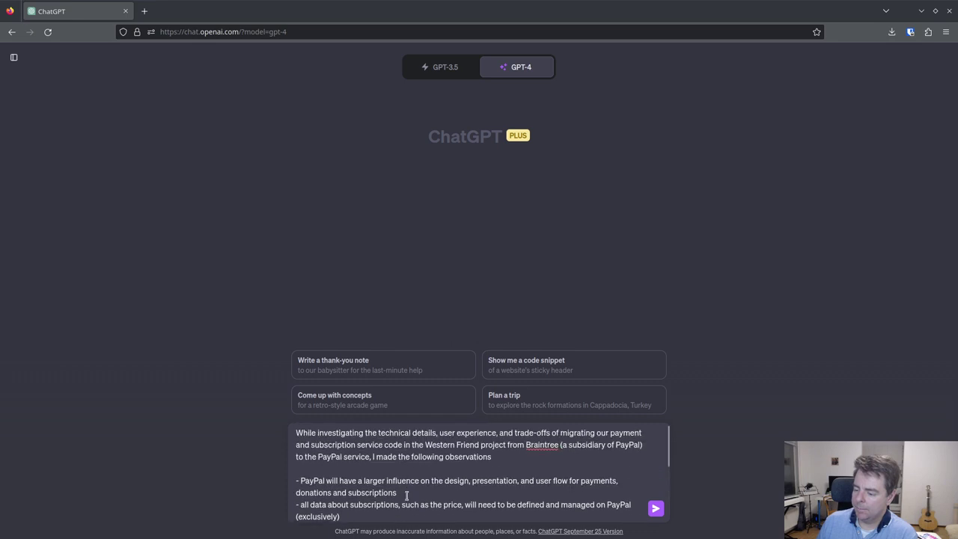
scroll(408, 494, down, 5)
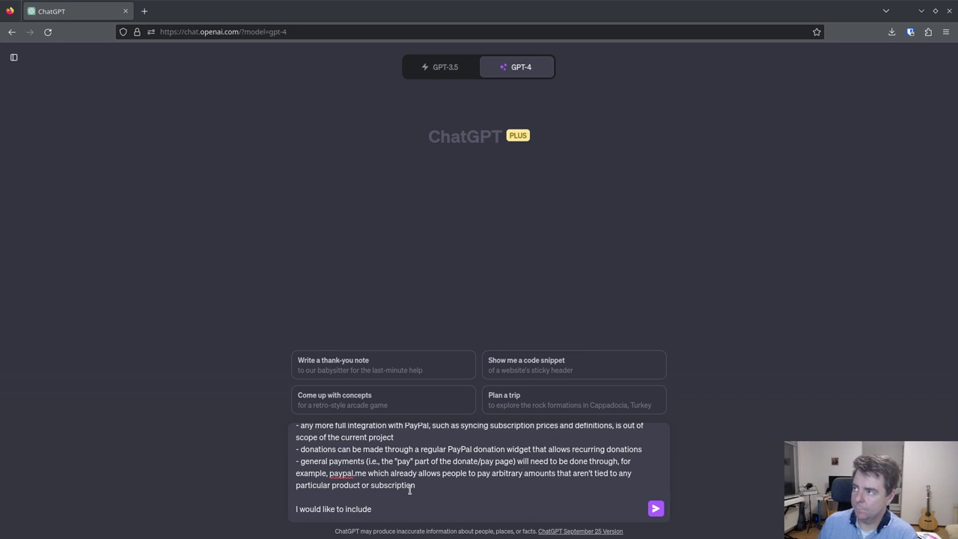
click(434, 485)
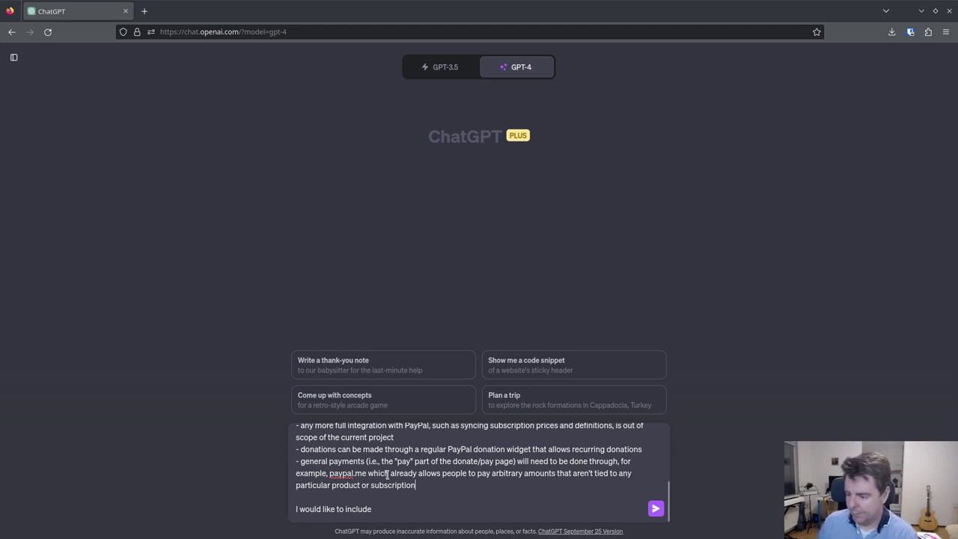
- Ask for a positive note that default PayPal buttons simplify the codebase for easier maintenance
scroll(385, 473, up, 5)
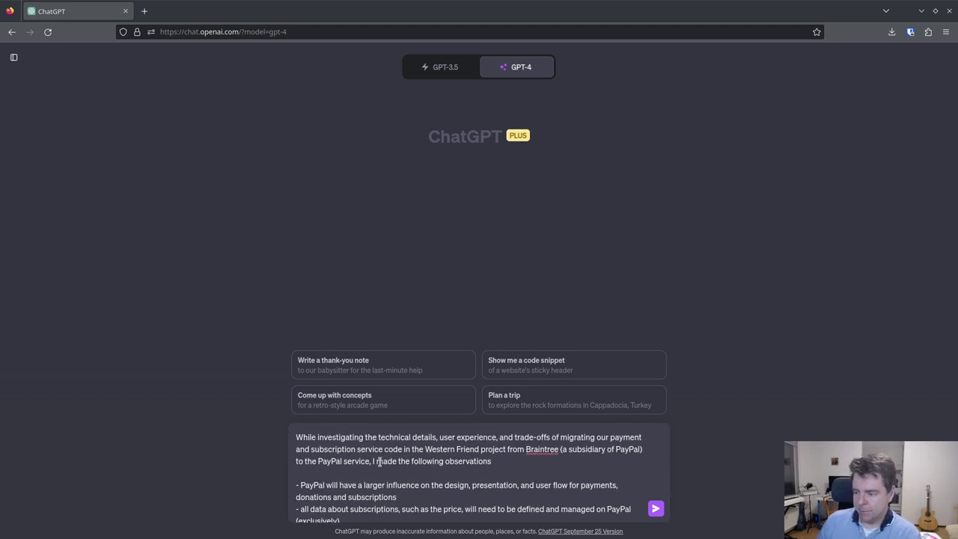
scroll(379, 462, down, 3)
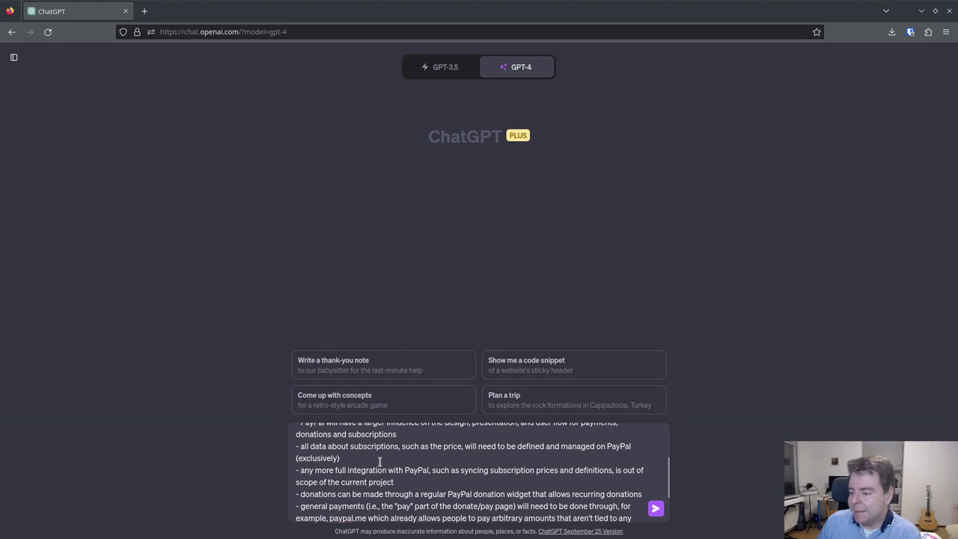
scroll(379, 462, down, 2)
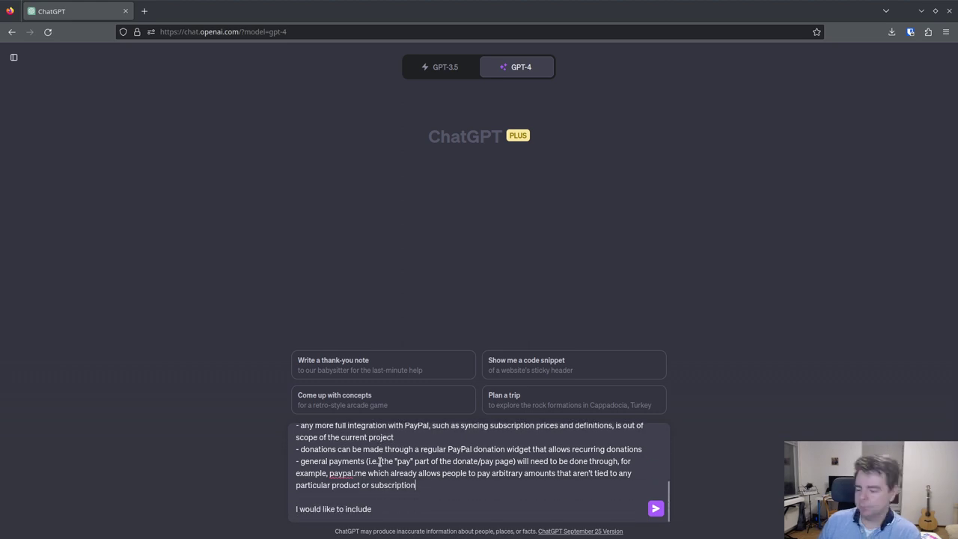
text(a)
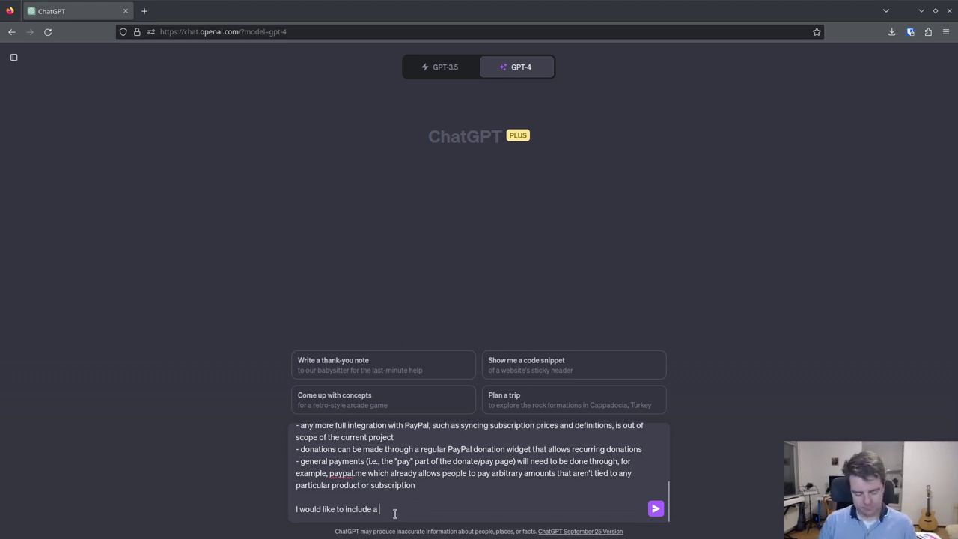
text( positive note that)
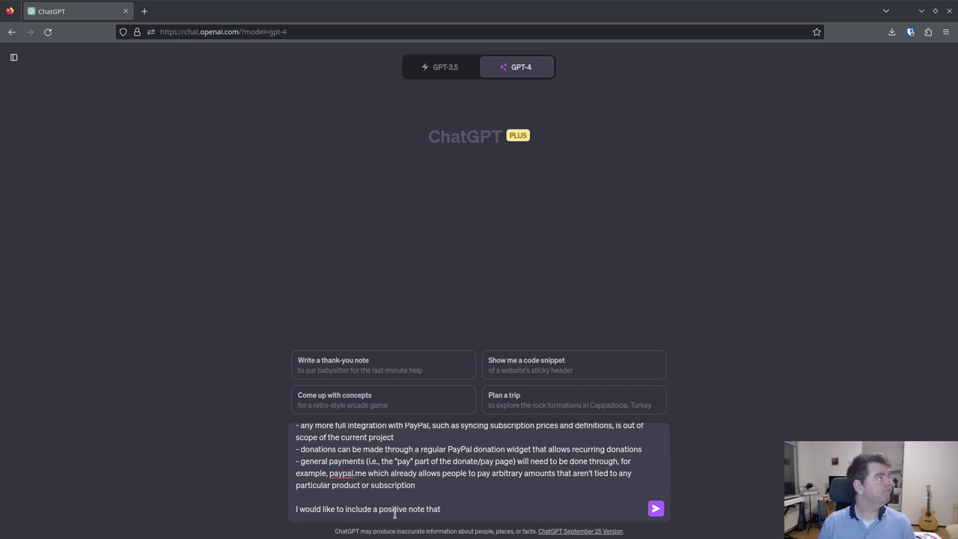
text( u)
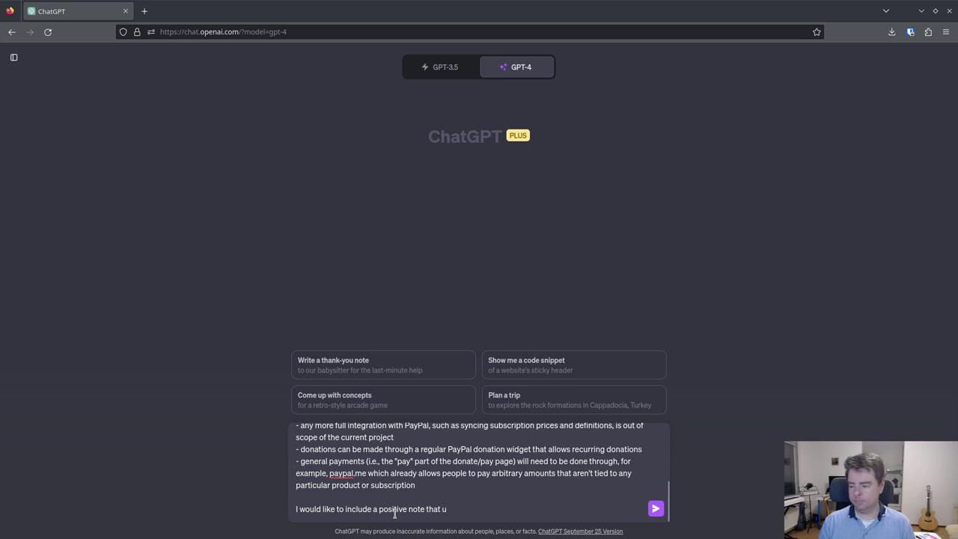
text(sing the)
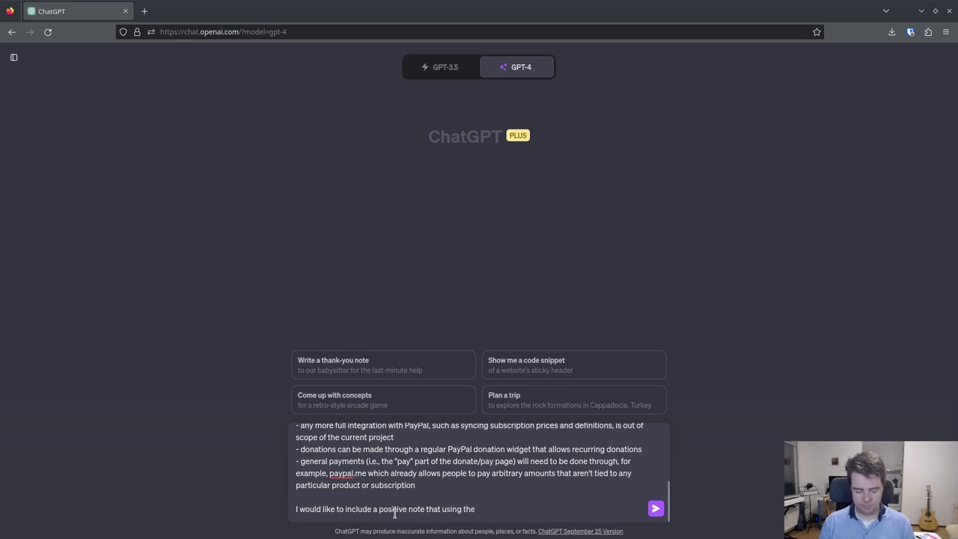
text( pre)
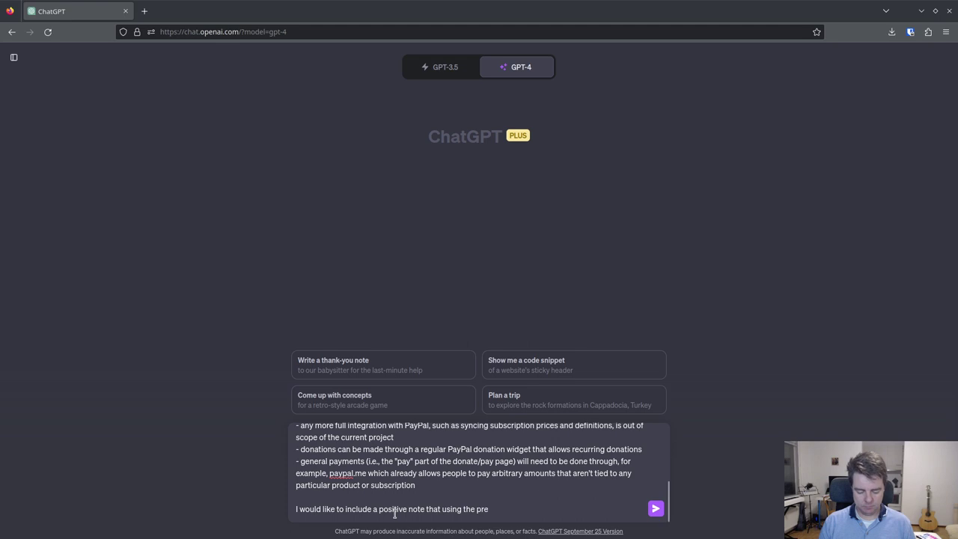
text(-p)
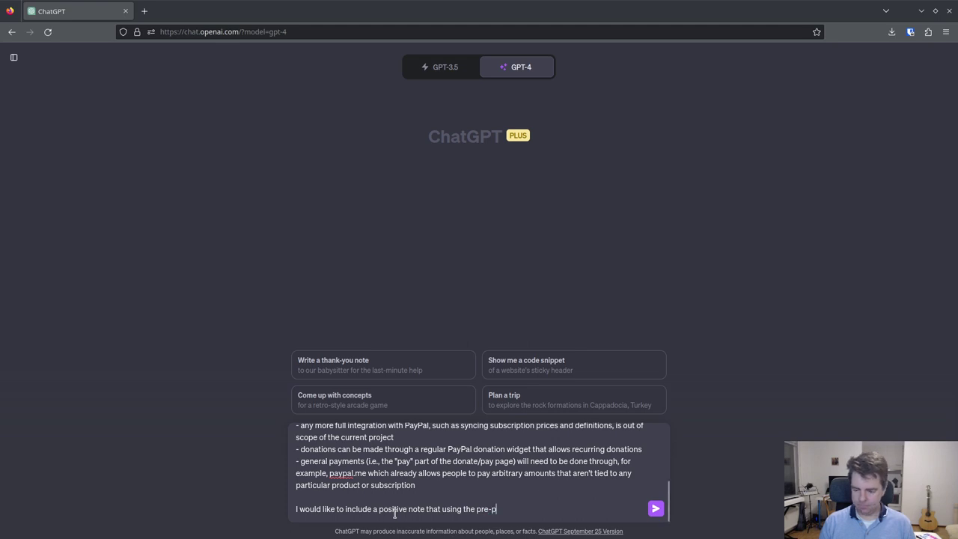
text(rovided )
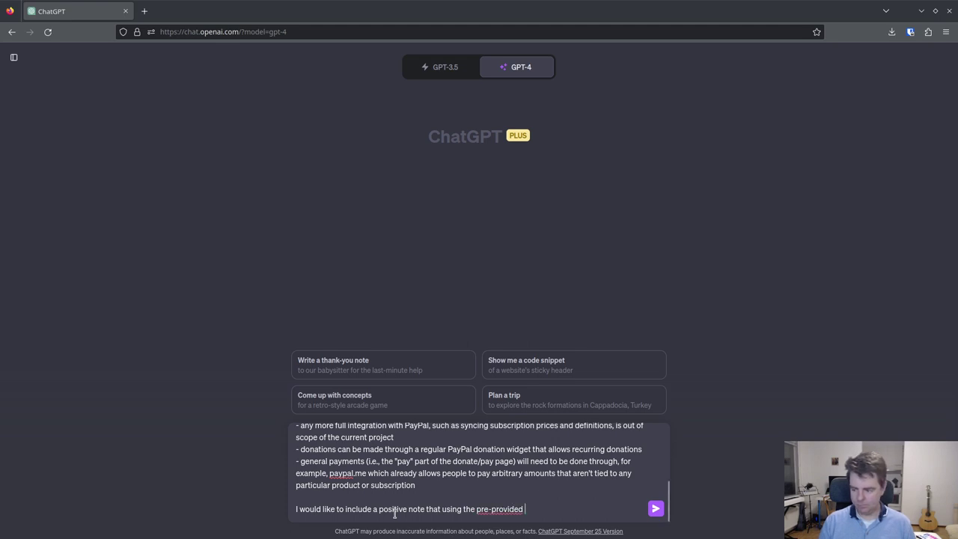
text(PayPal)
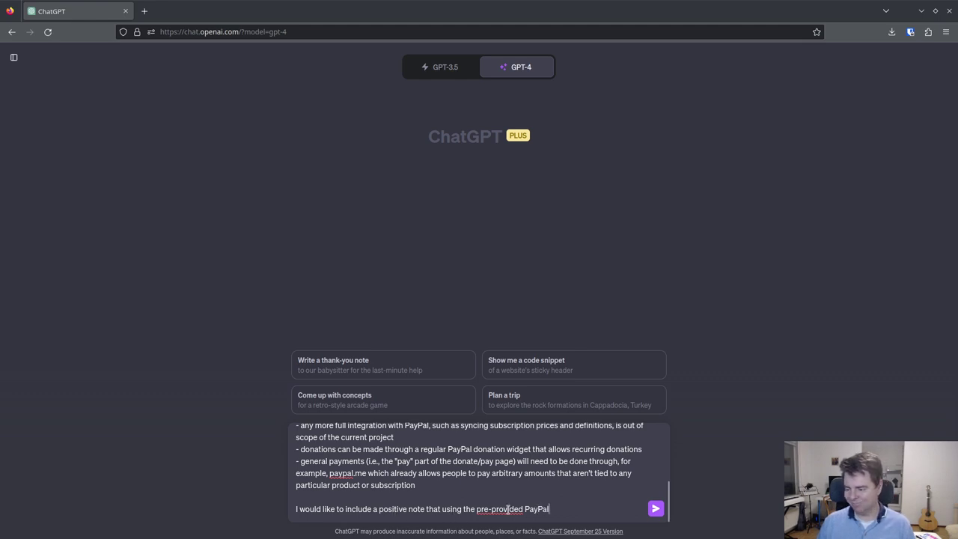
drag(523, 508, 473, 509)
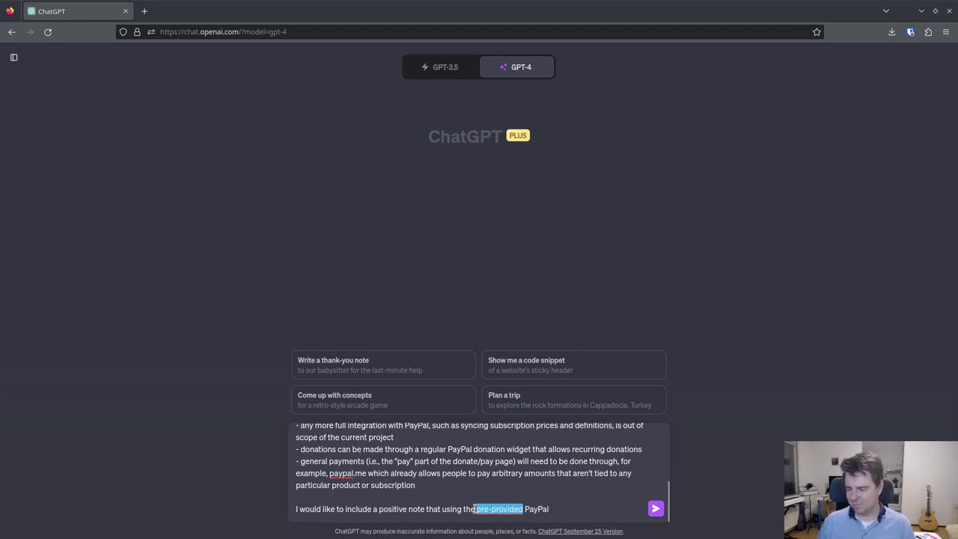
text(default)
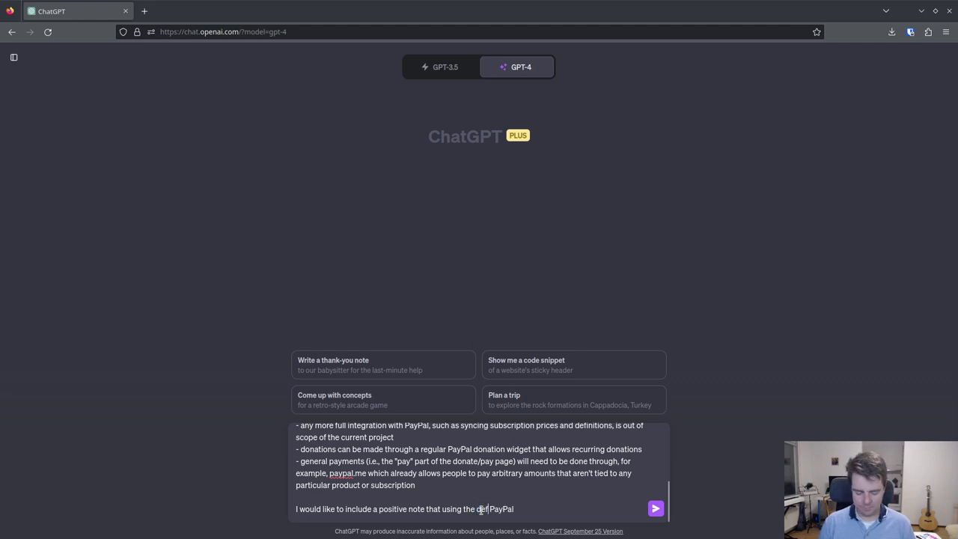
click(541, 509)
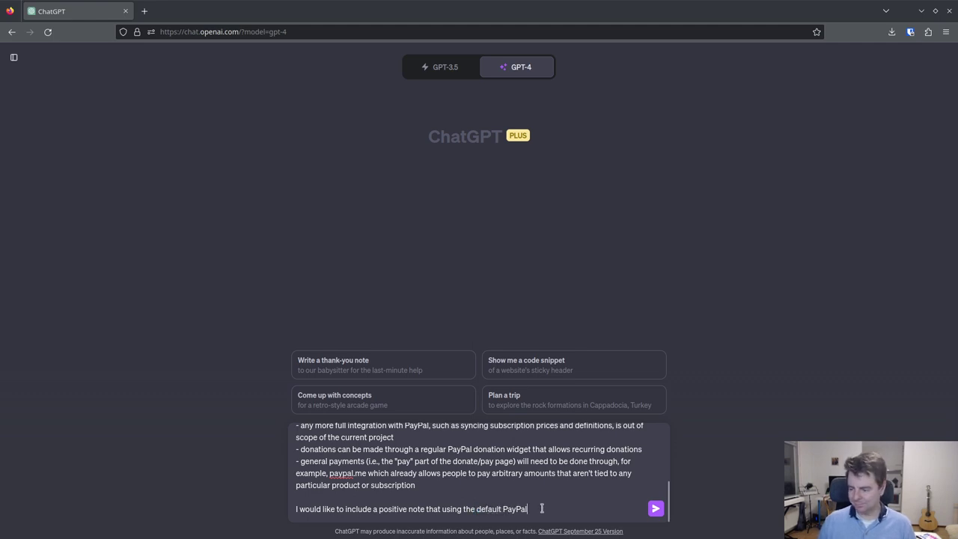
text(buttons for so)
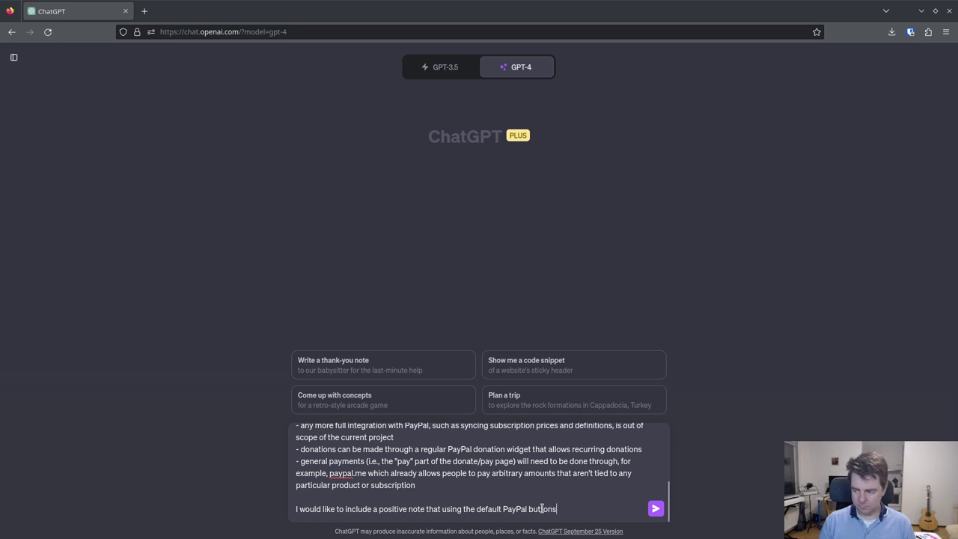
key(BackSpace)
key(BackSpace)
text(subs)
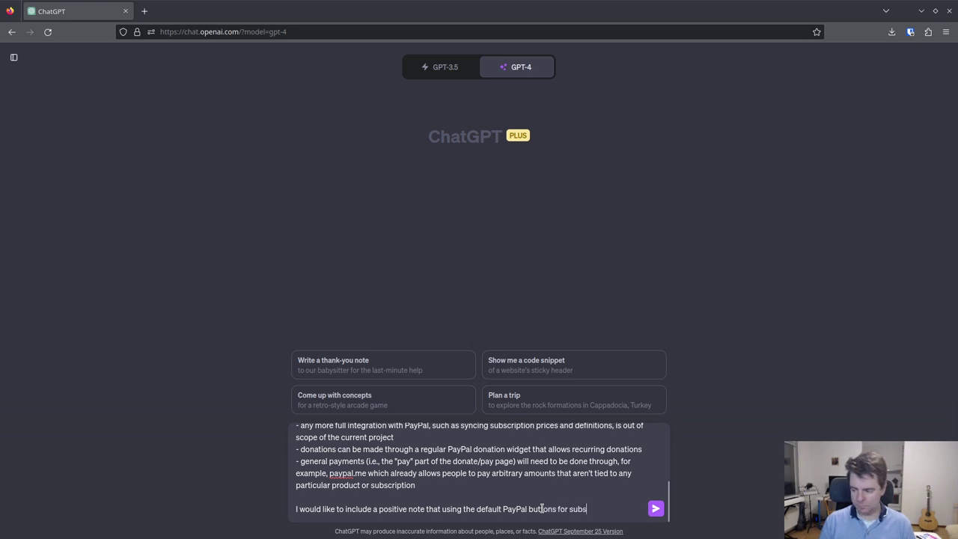
text(criptions and donations)
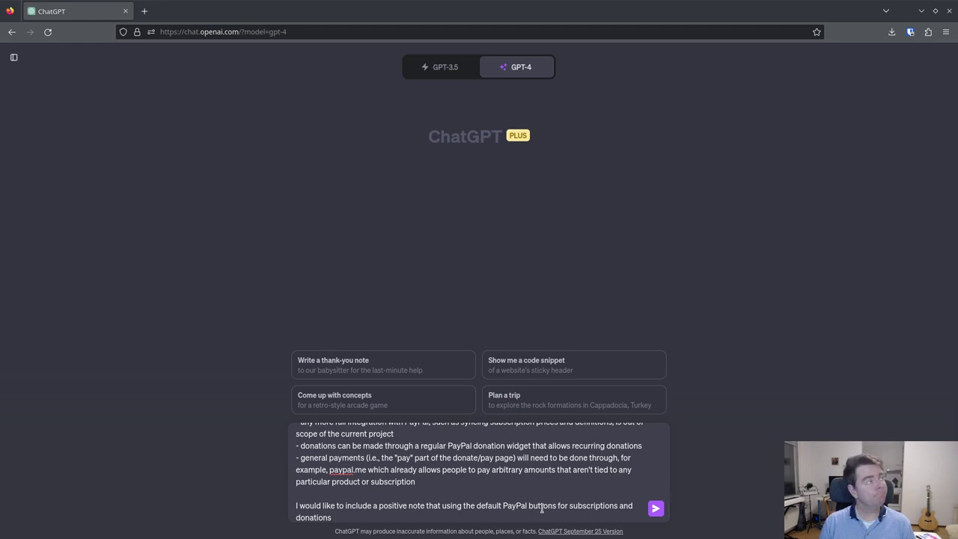
text( should simp)
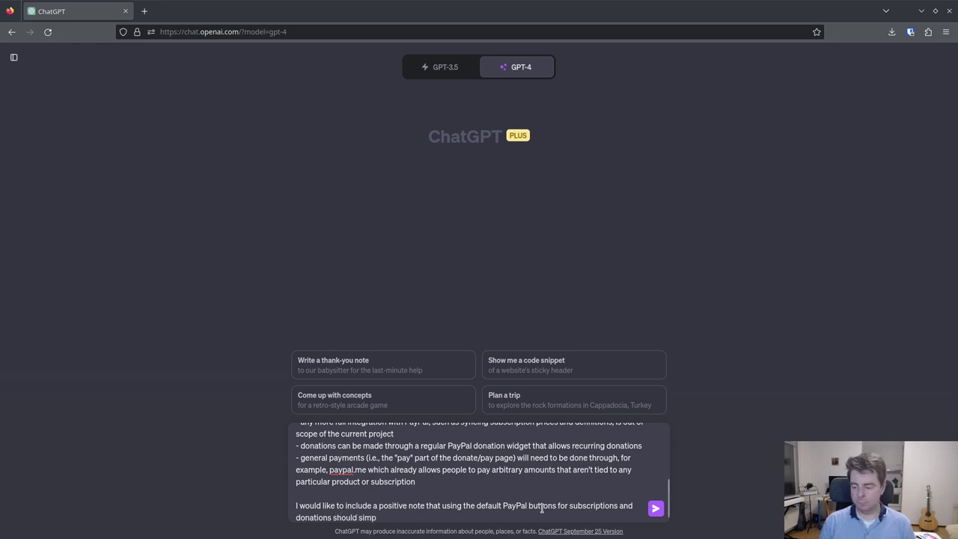
text(lify our project)
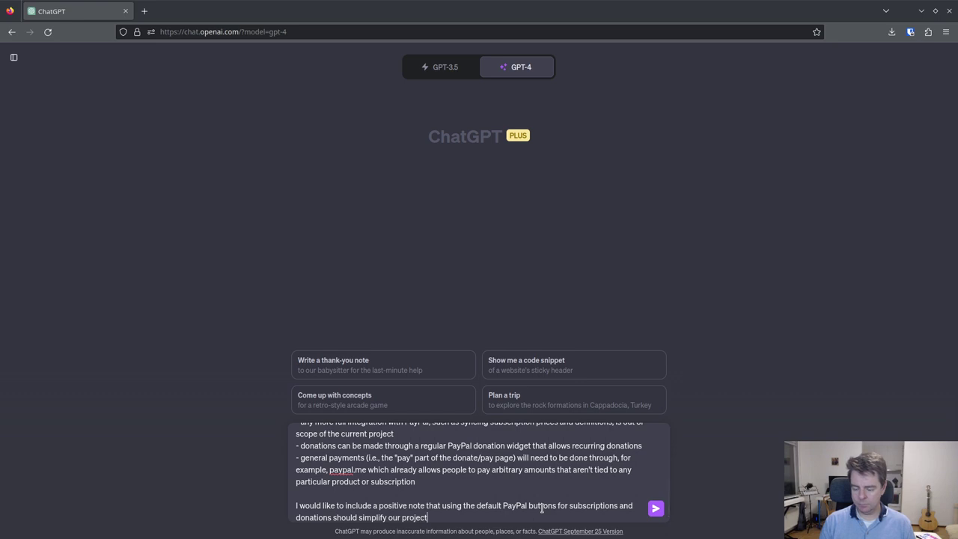
text( code)
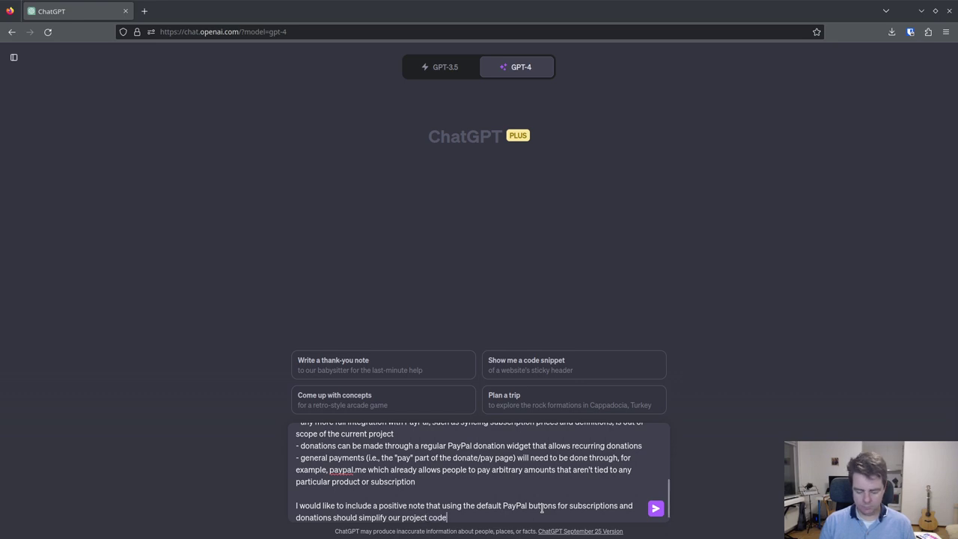
text(base leading )
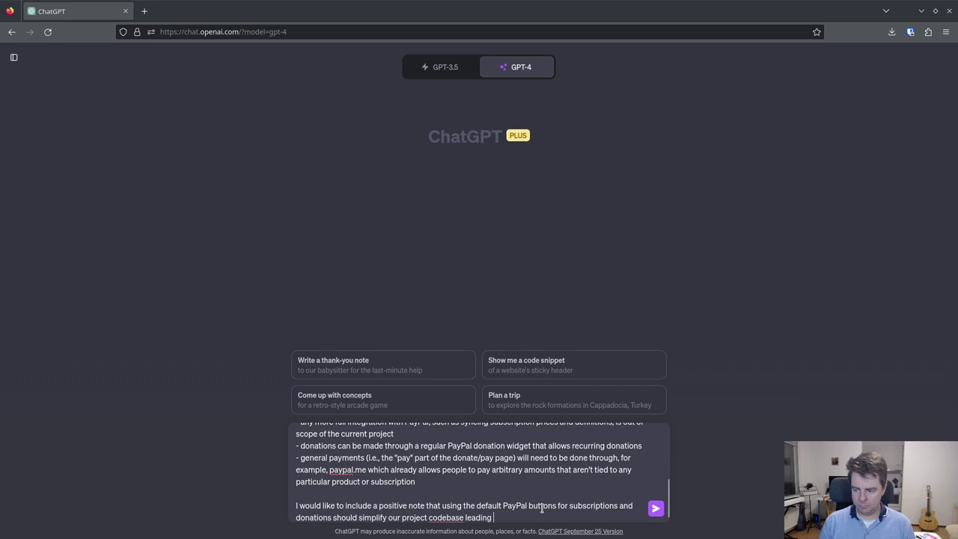
text(to easier maintenance.)
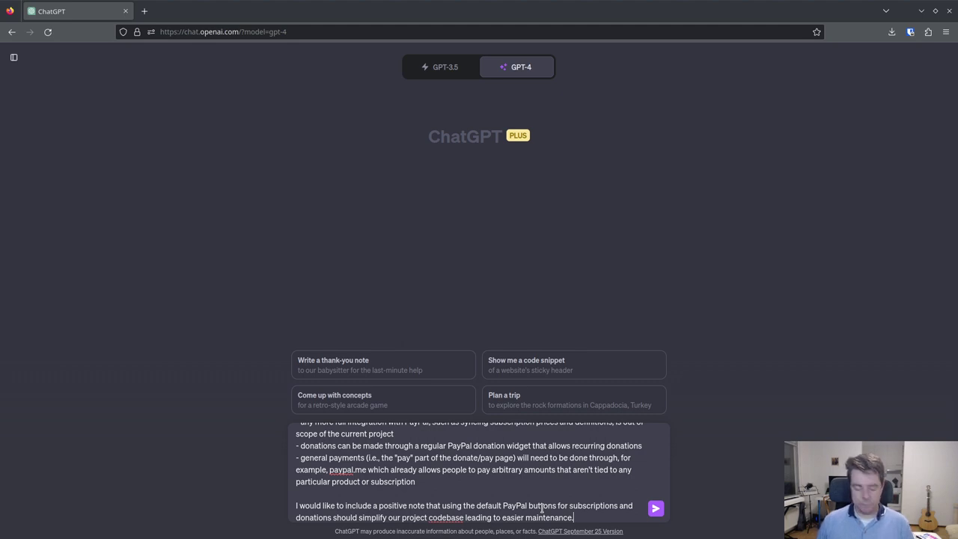
scroll(427, 447, down, 1)
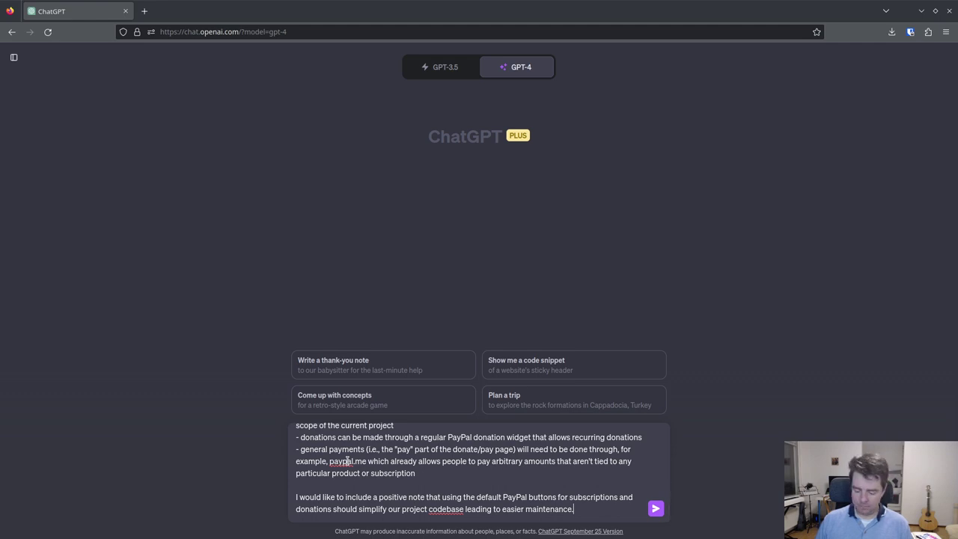
- Mention the two attached mock-ups of the hypothetical PayPal subscription and donation pages, then return to Inkscape
text(I')
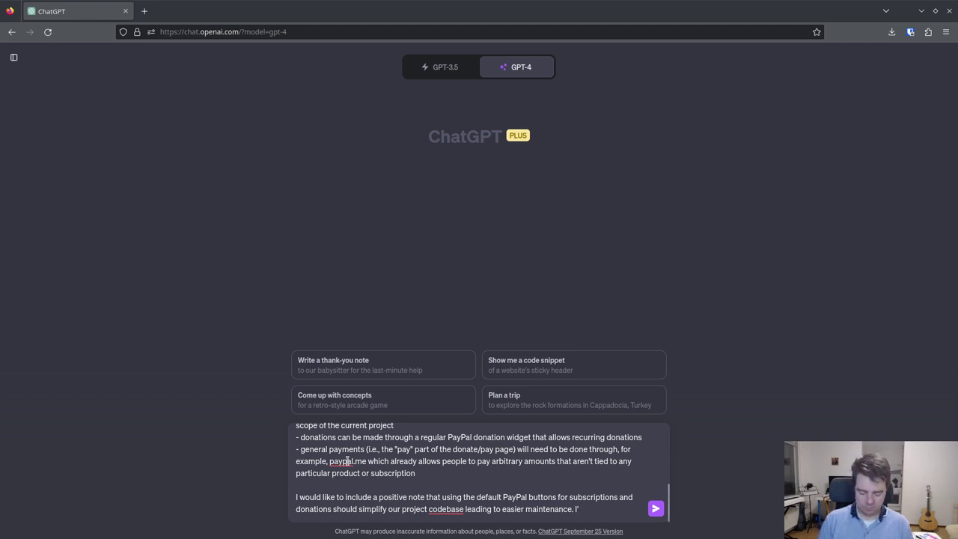
text(ve attached )
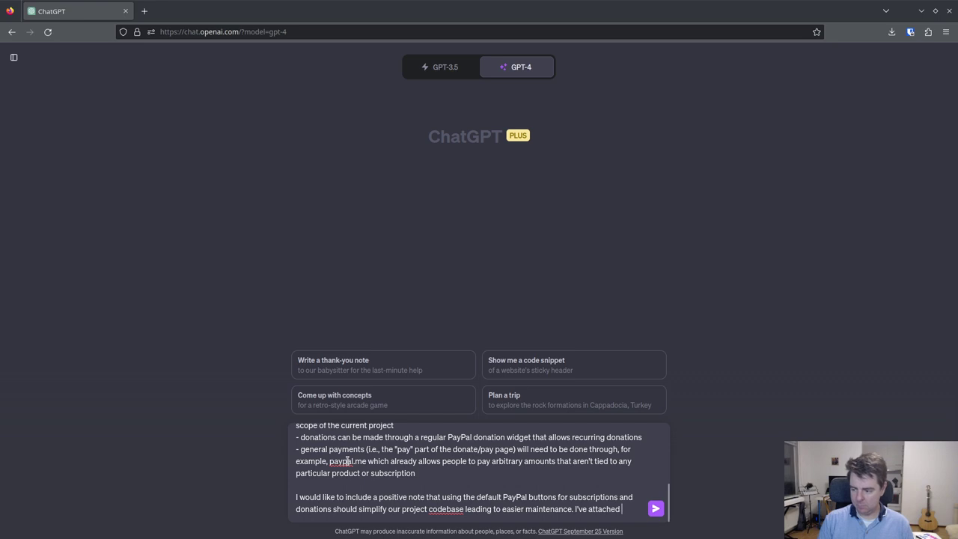
text(two mock)
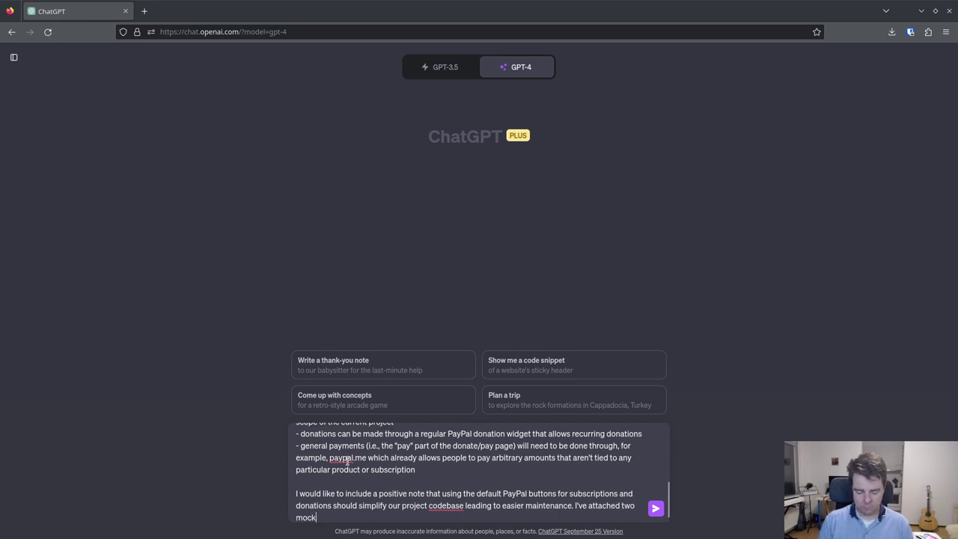
text( ups of)
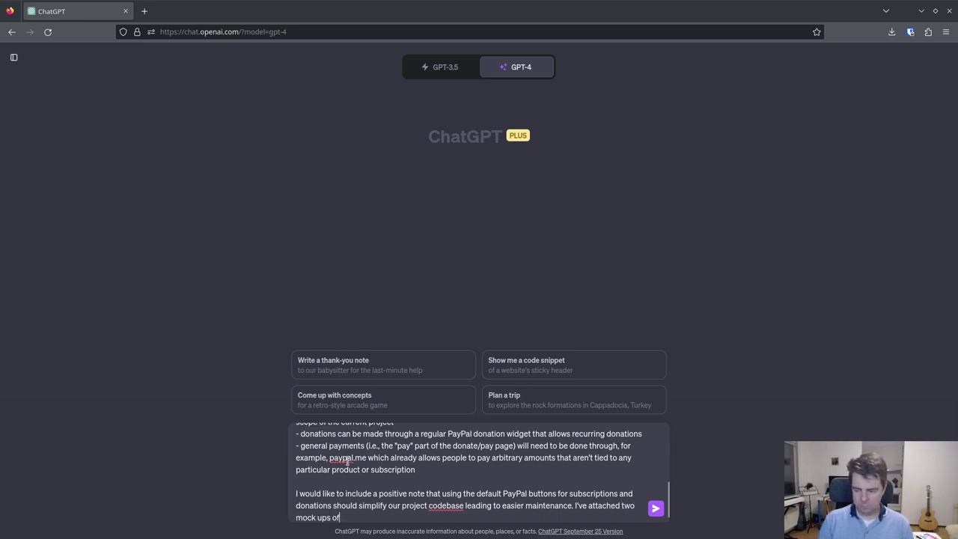
text( the hypothetical )
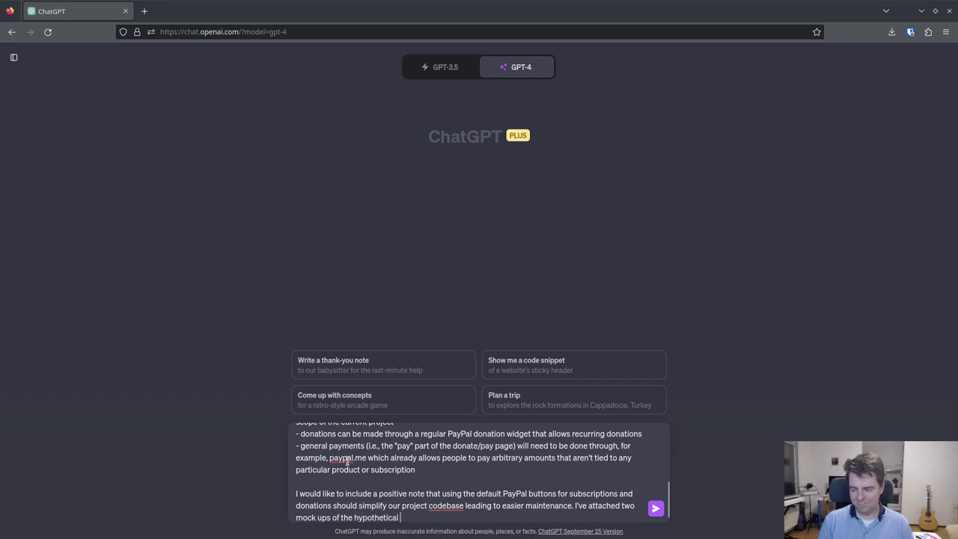
text(PayPal)
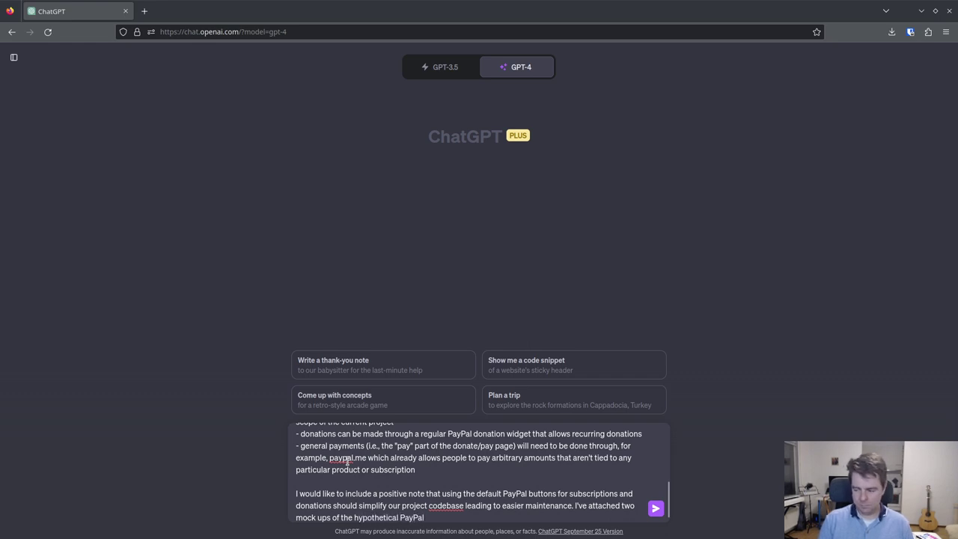
text( subscrip)
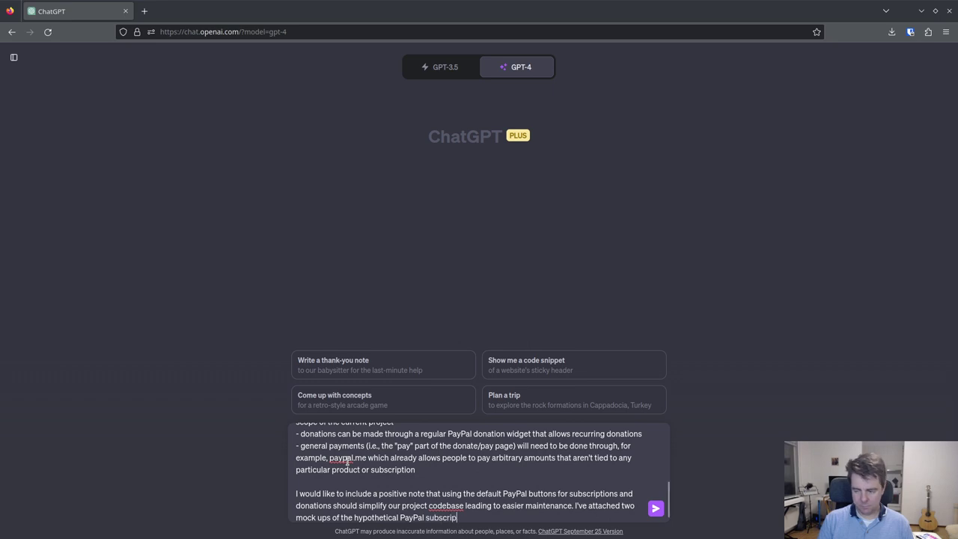
text(tion and donation)
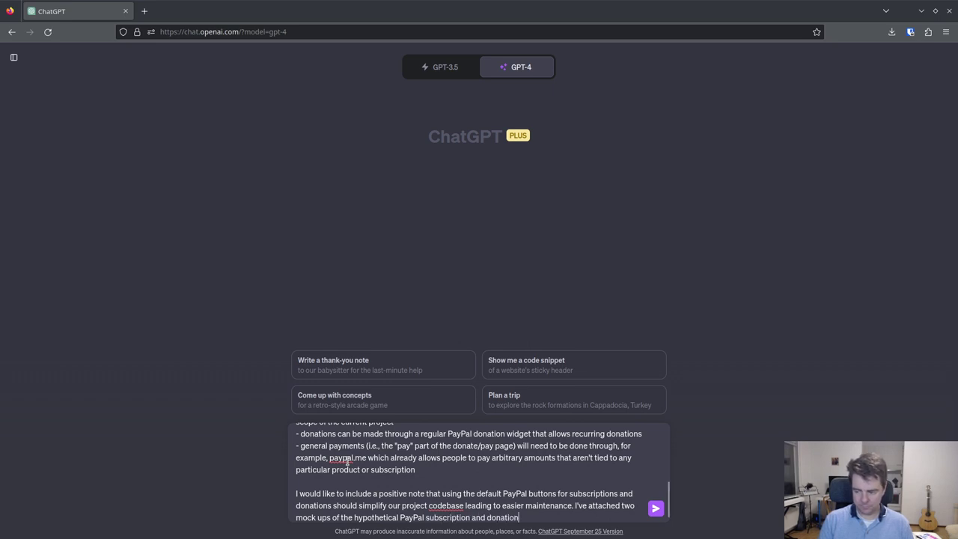
text( pages, using t)
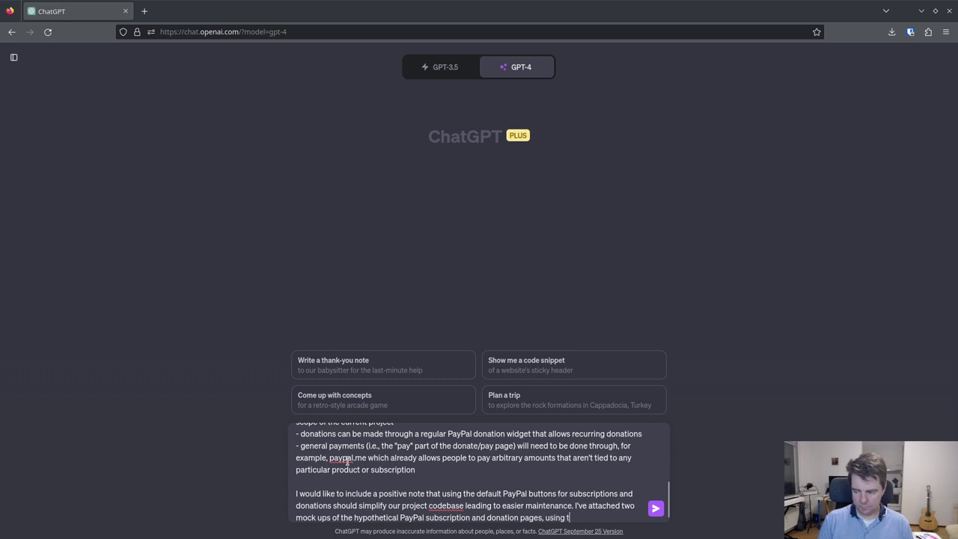
key(BackSpace)
text(def)
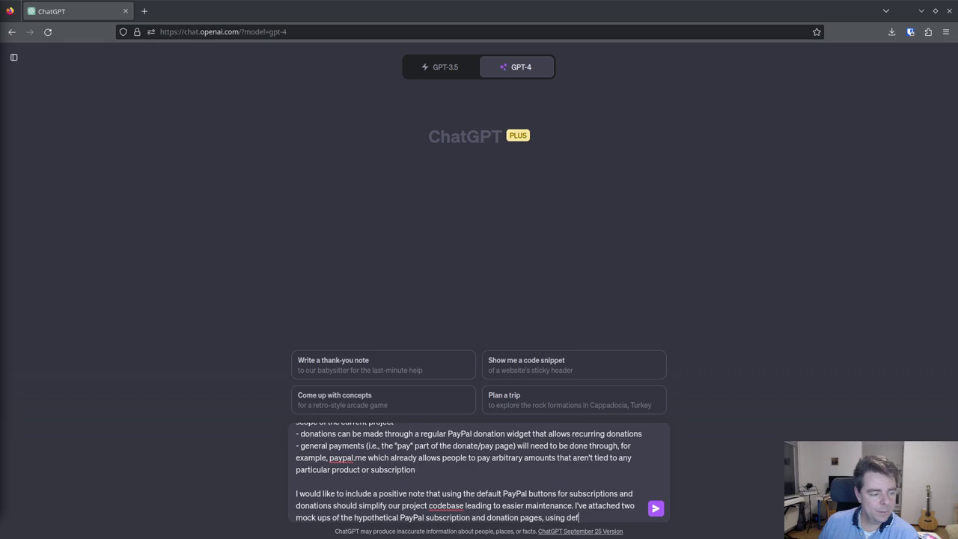
key(alt+Tab)
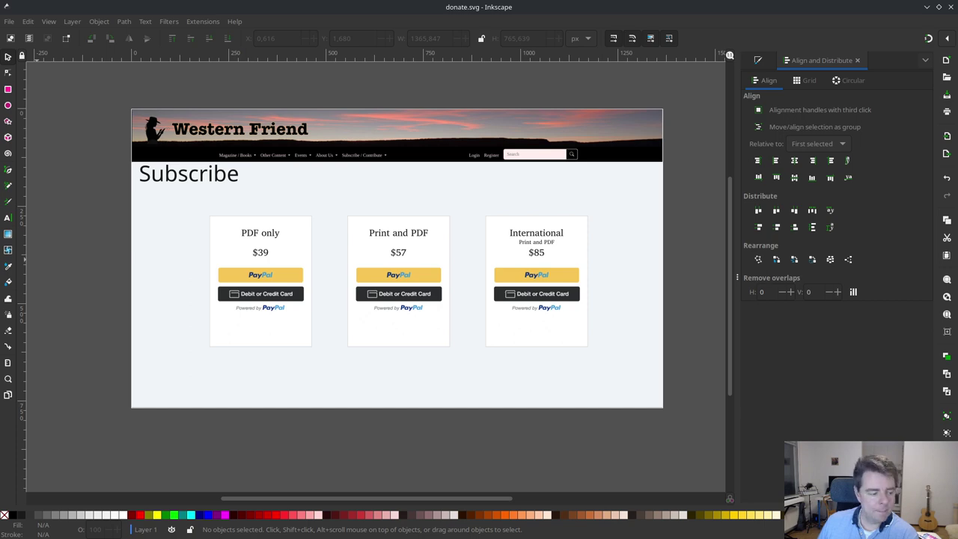
- Return to Chrome's 'Switch to PayPal for payment processor' GitHub issue tab
key(alt+Tab)
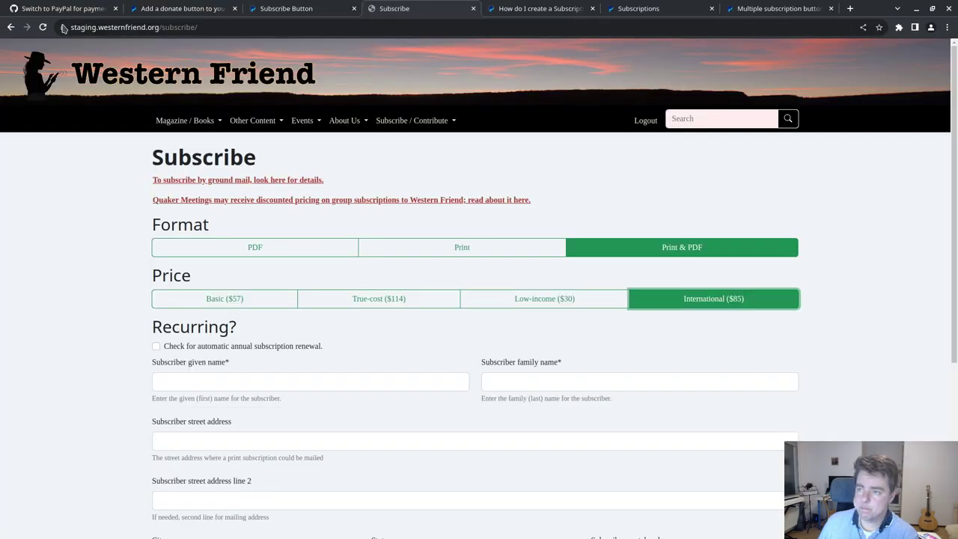
click(46, 10)
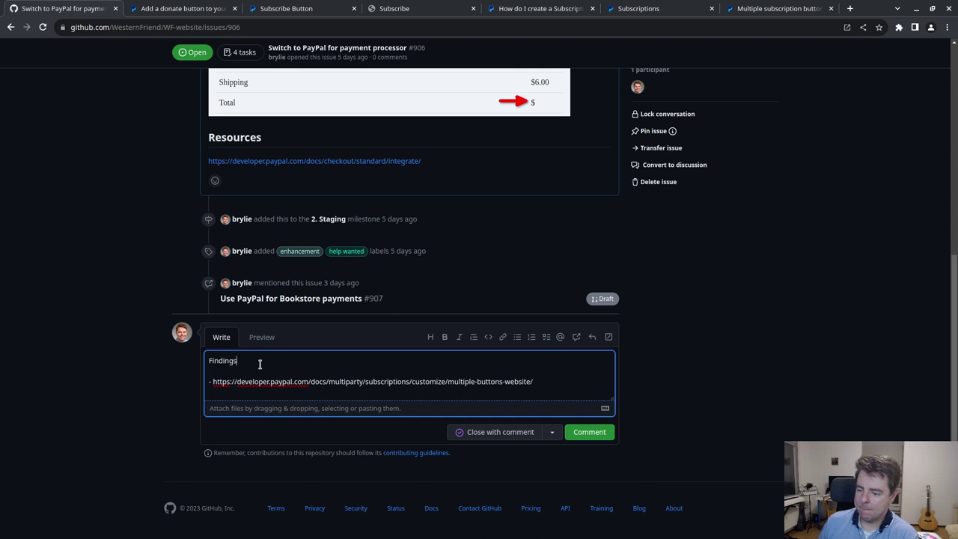
- Add a Findings bullet that PayPal Bookstore payments were easy to implement (around 8 hours)
key(Return)
text(-)
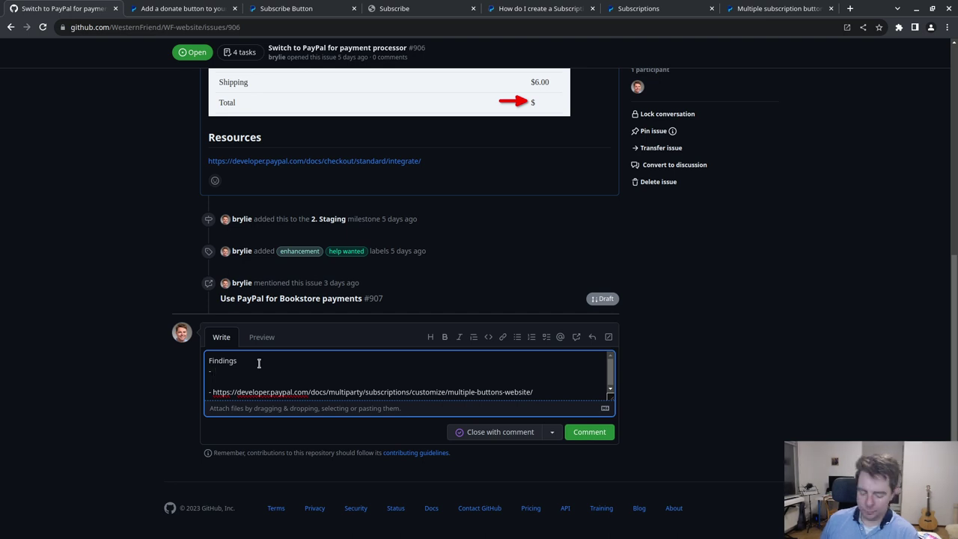
text(PayPal)
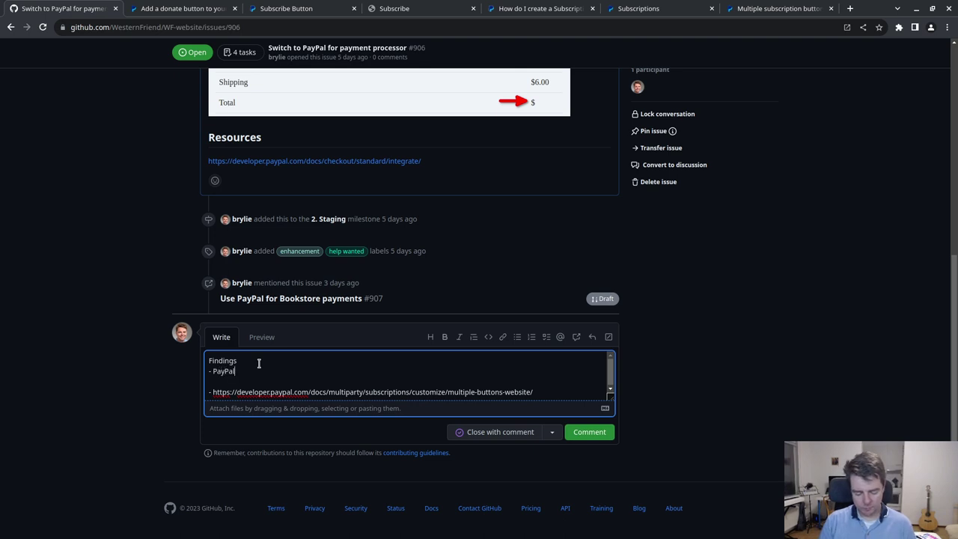
text( Boo)
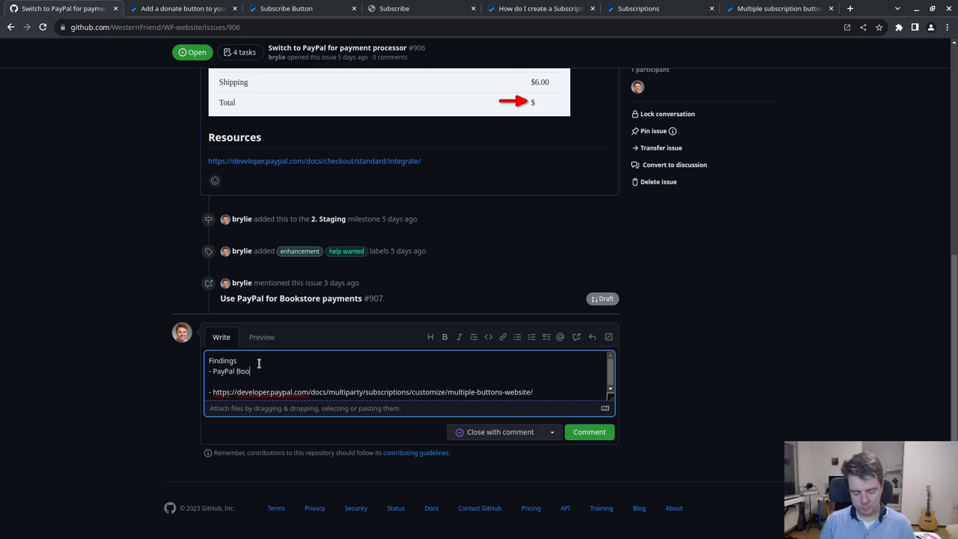
text(kstore)
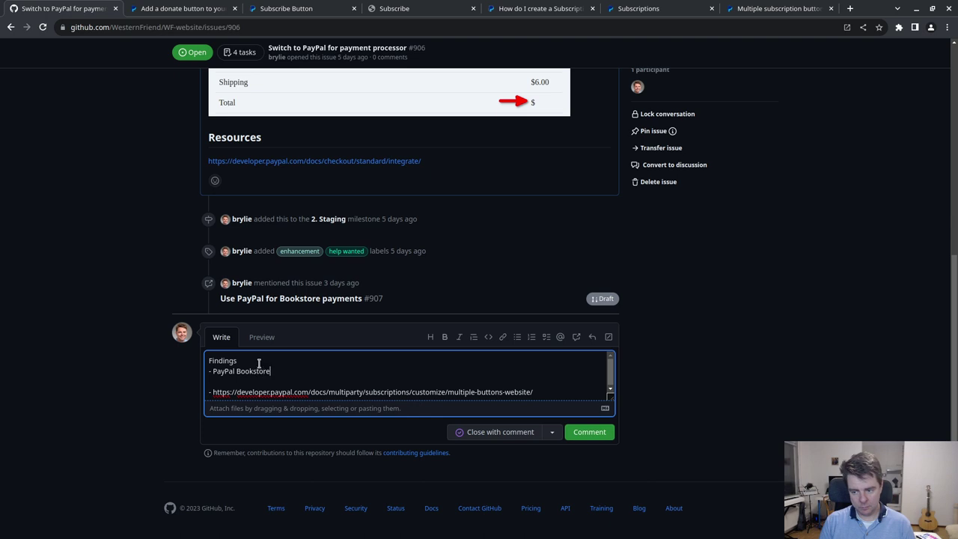
text( payments wer)
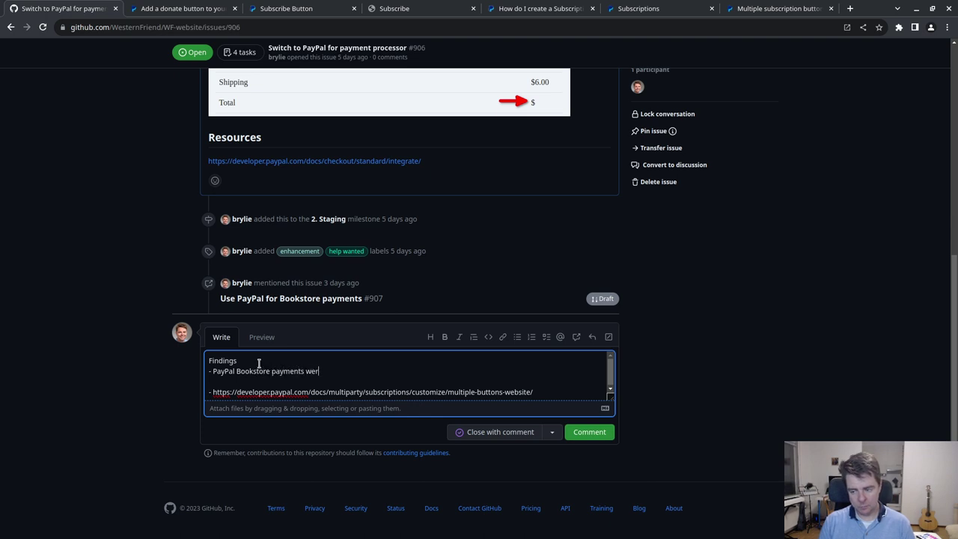
text(e relatively easy to implement (around )
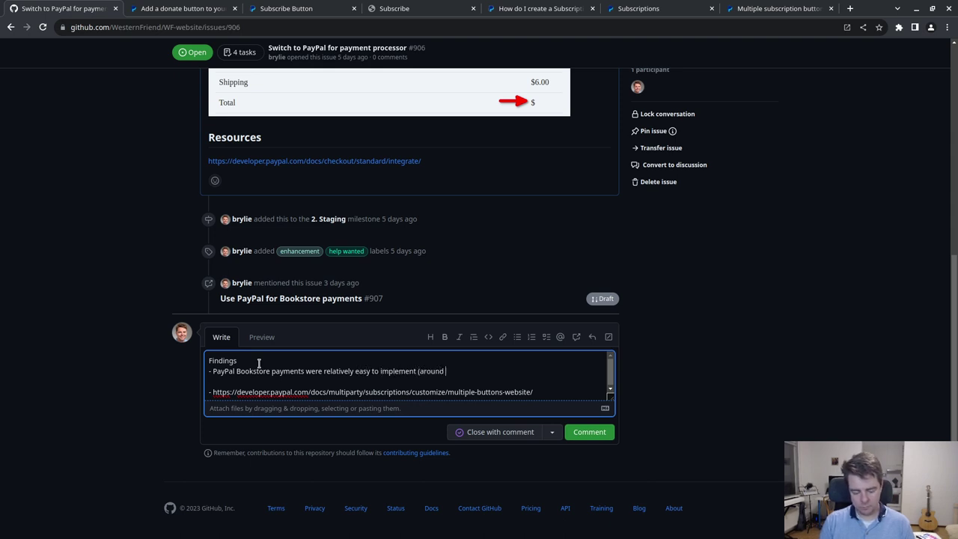
text(8 hours))
key(Return)
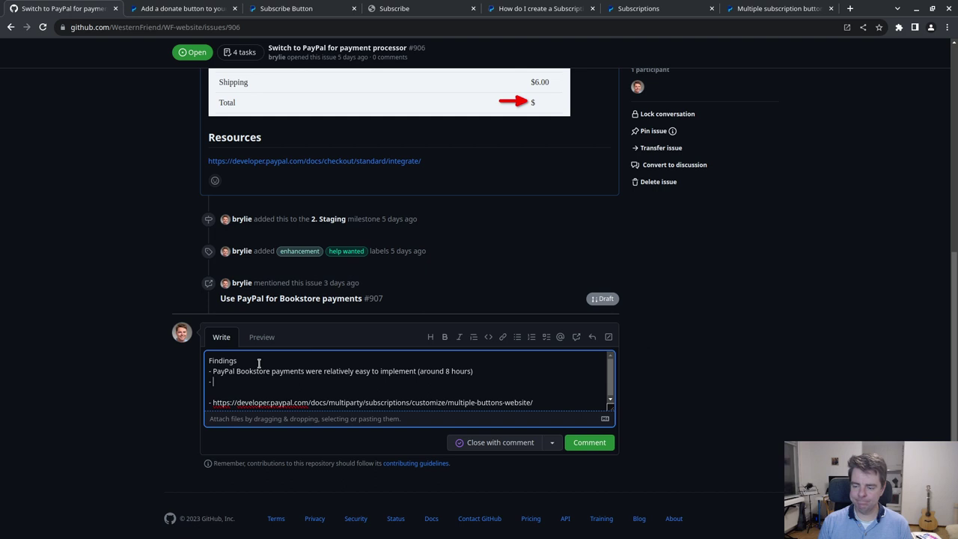
- Add a bullet that PayPal donations lack arbitrary text input, so won't suit Donate/pay
text(Pay)
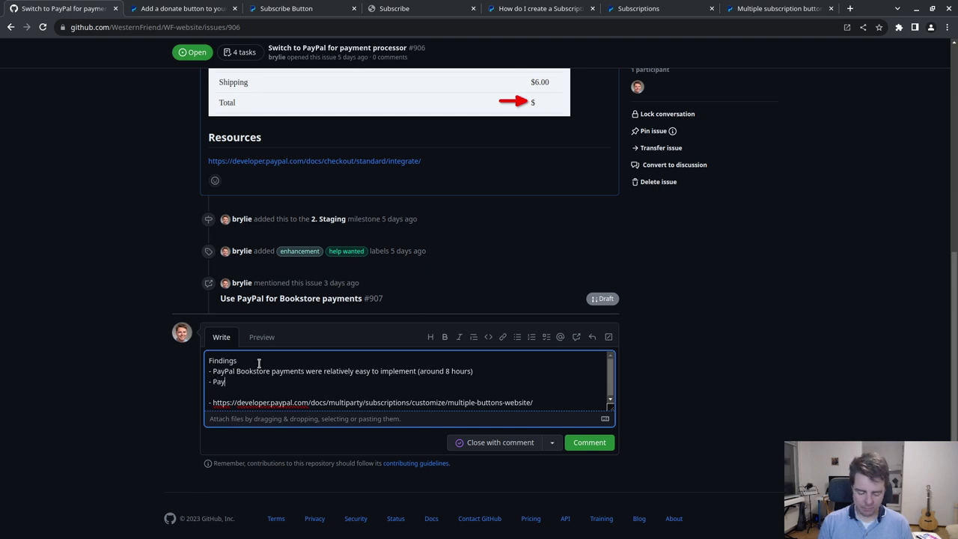
text(Pal donation)
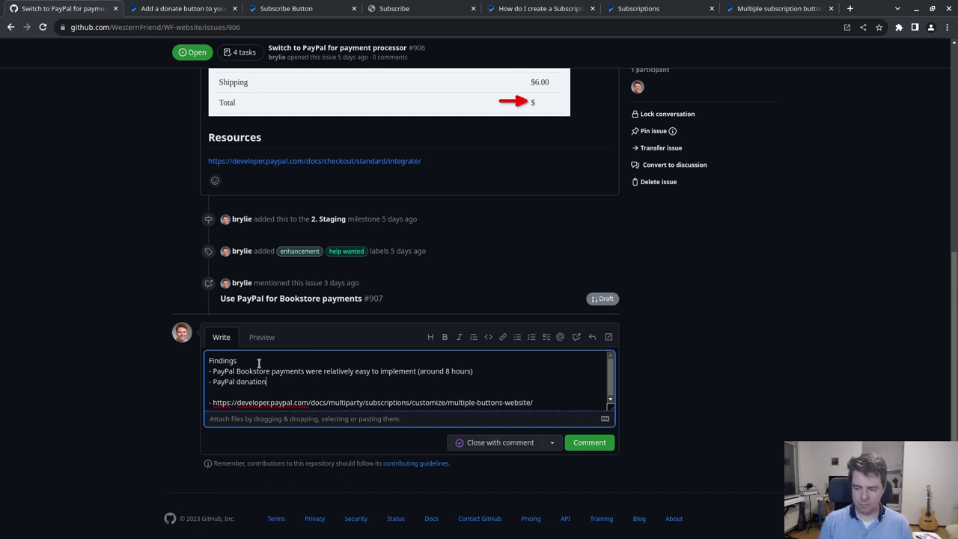
text(s will need to use the )
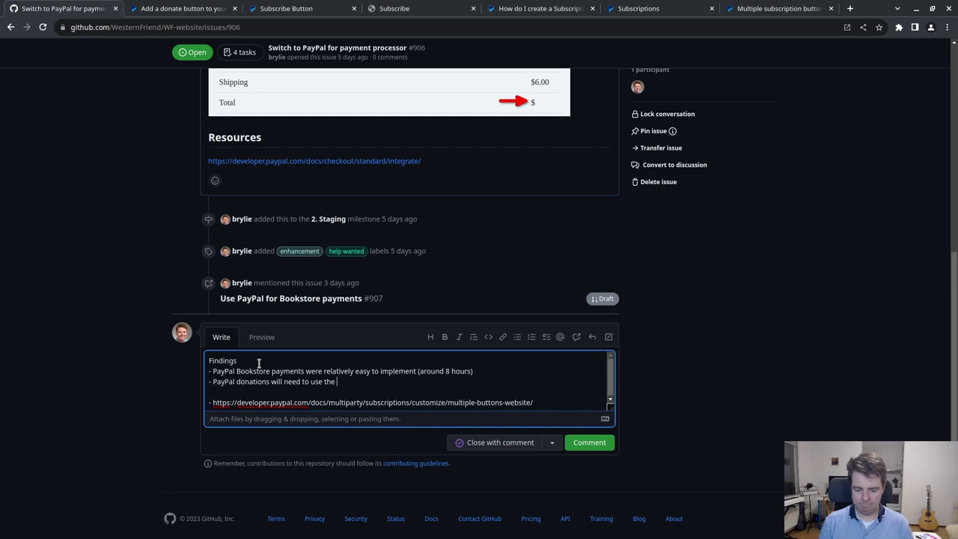
text(PayPal)
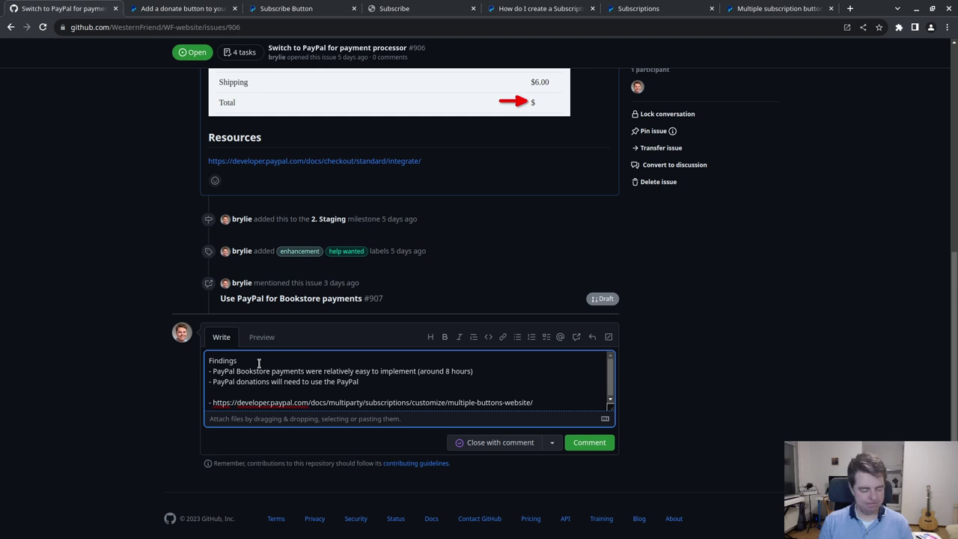
text(")
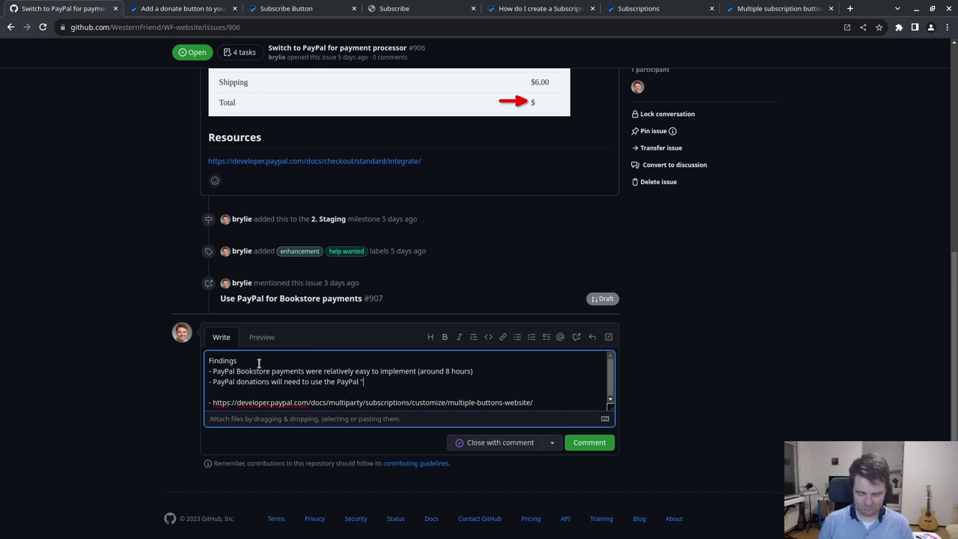
key(BackSpace)
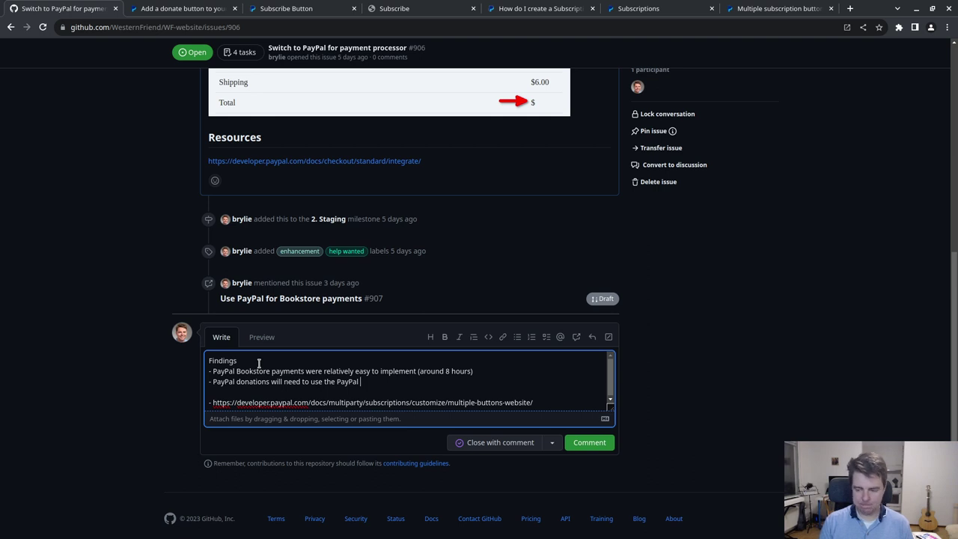
text(button fl)
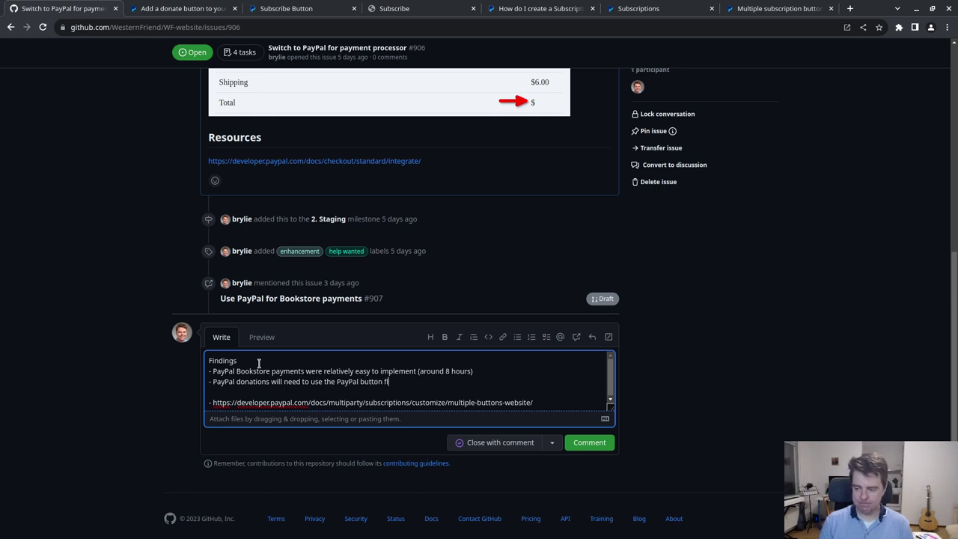
text(ow (pictured) and don't )
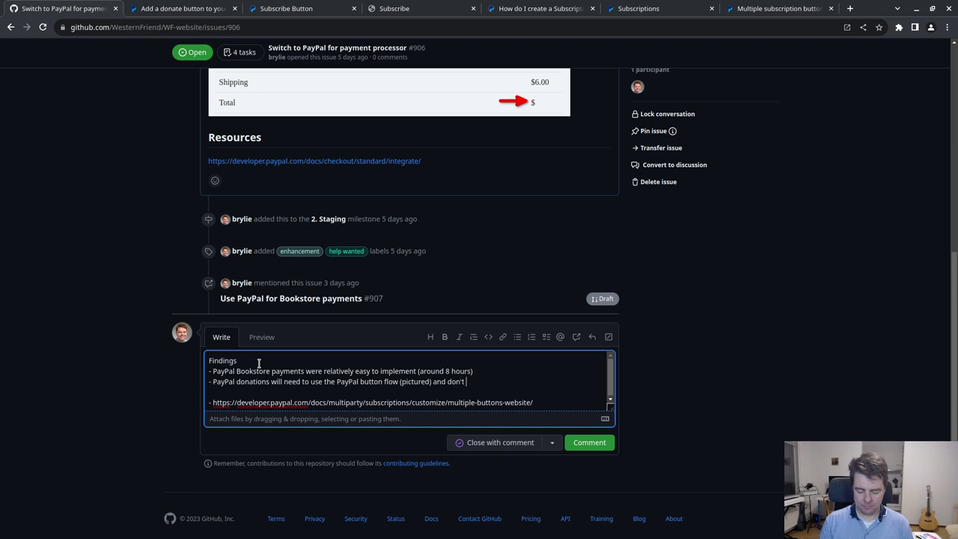
text(allow user)
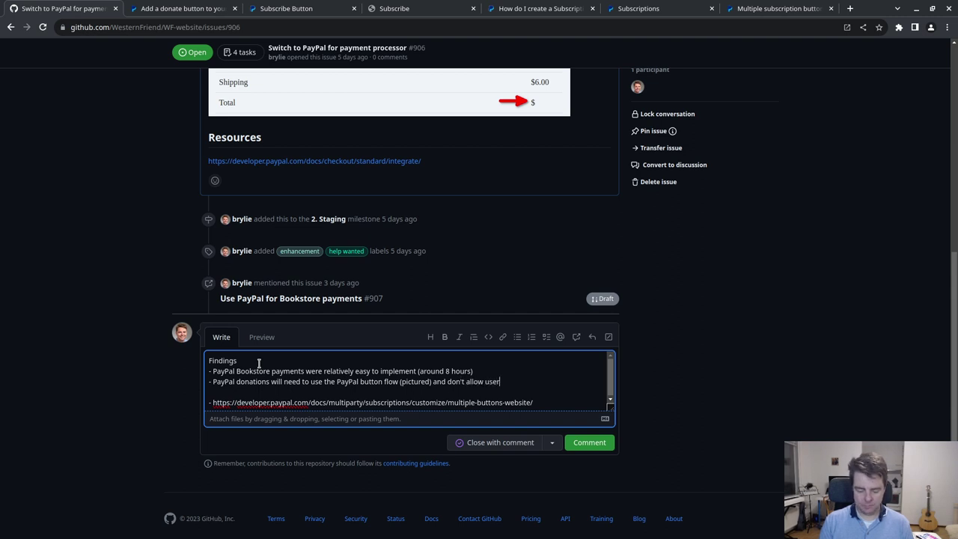
text(s to specif)
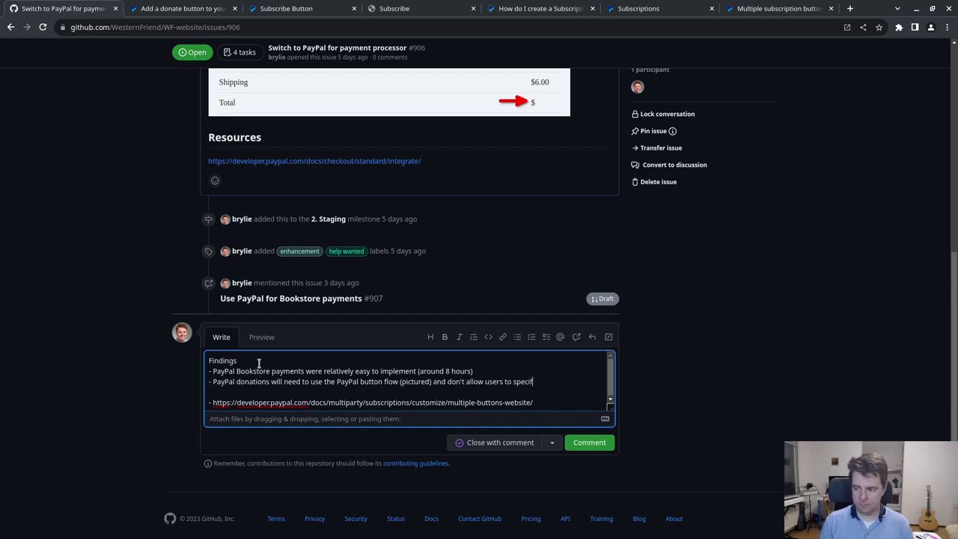
text(y arbitry in)
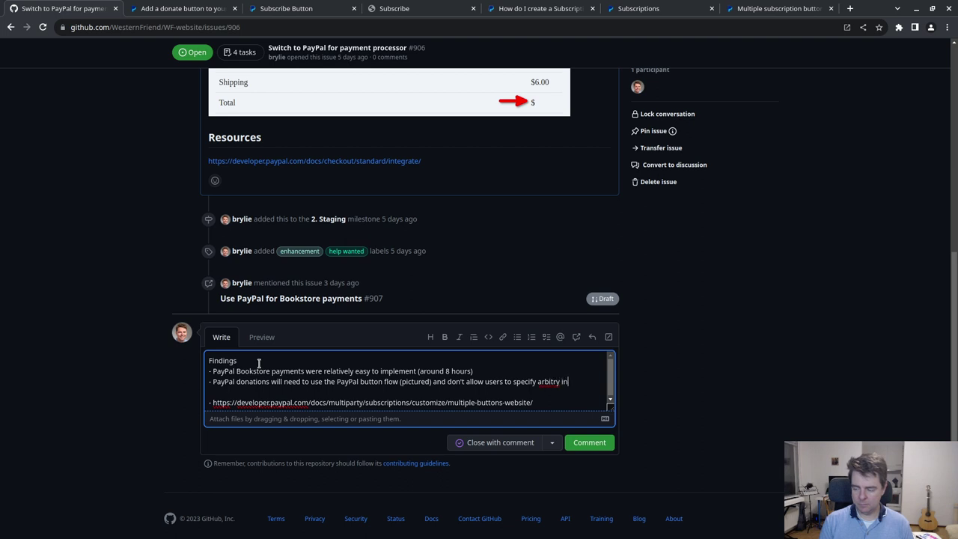
key(BackSpace)
key(BackSpace)
key(BackSpace)
key(BackSpace)
key(BackSpace)
key(BackSpace)
key(BackSpace)
key(BackSpace)
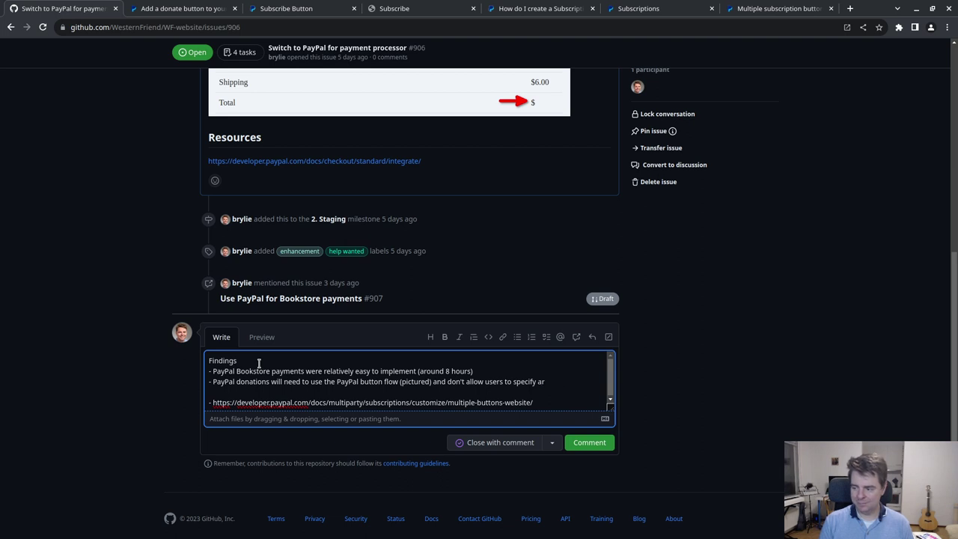
text(bitrary text input (so won't)
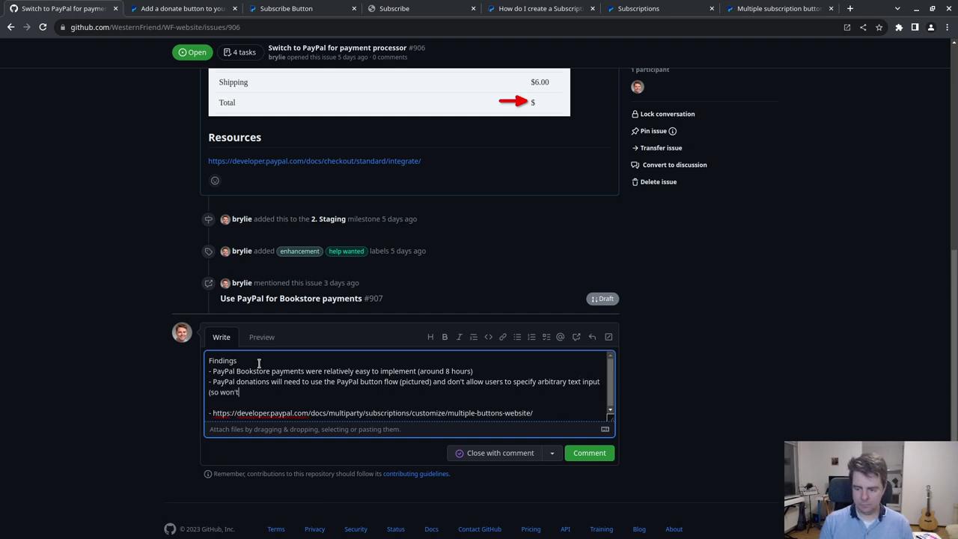
text( be useful for Donate/pay)
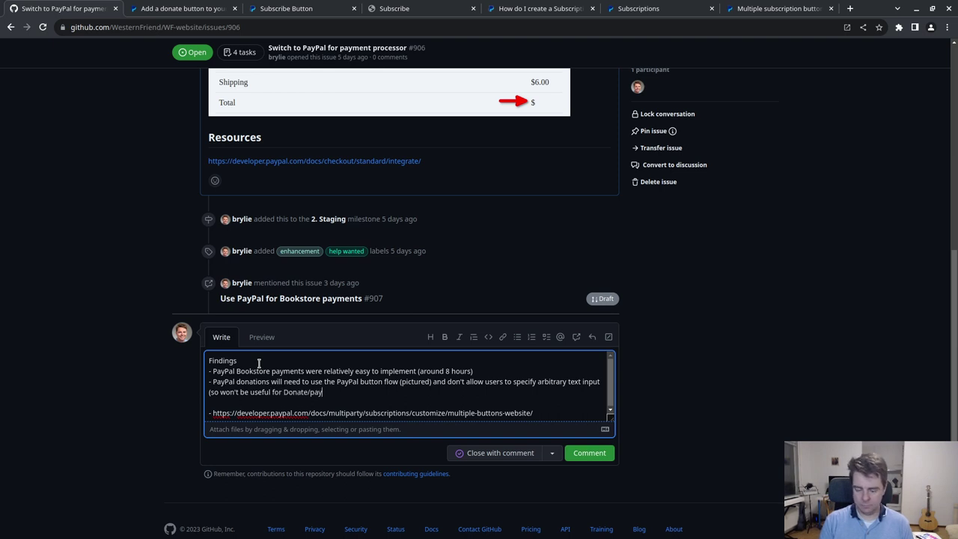
text())
key(Return)
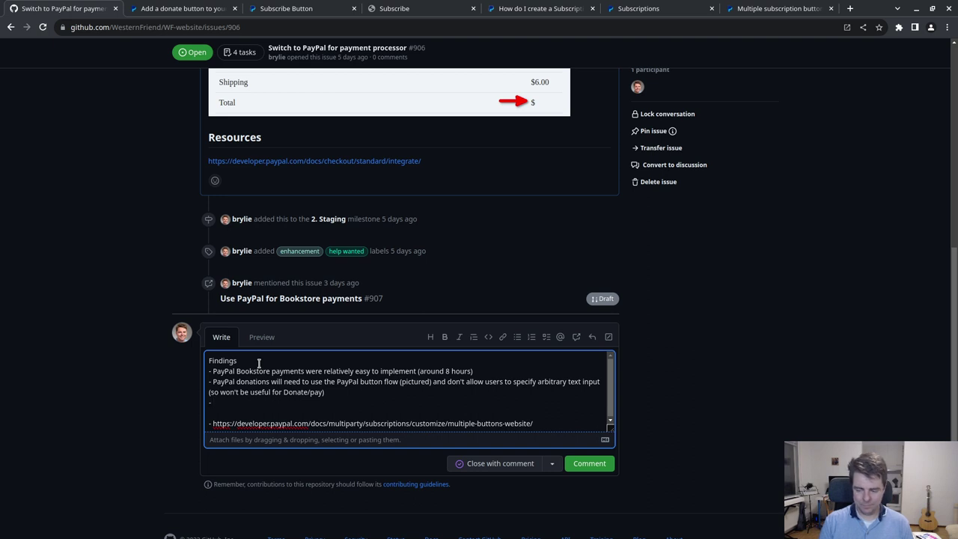
- Write a Findings bullet: paypal.me accepts arbitrary payments and is a strong candidate for Donate / Pay's Pay part
text(T)
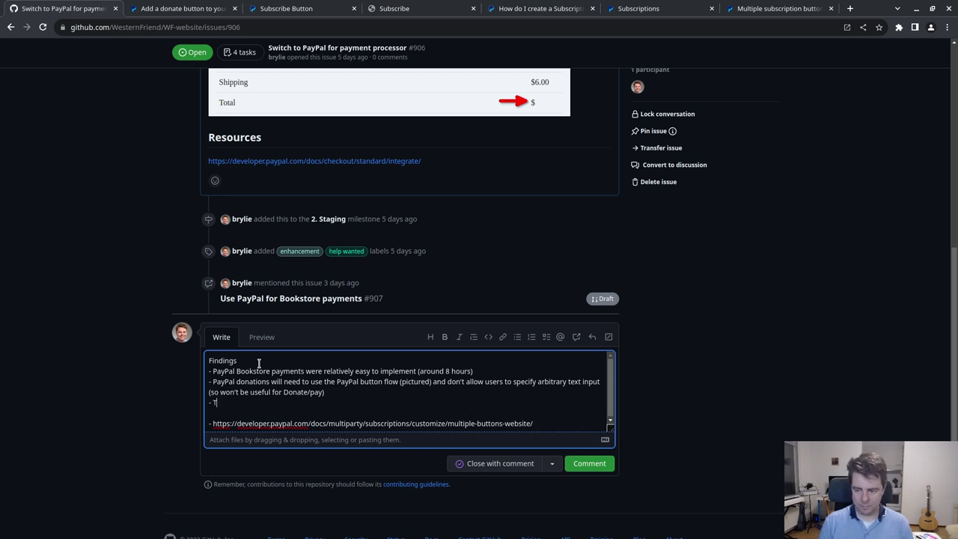
text(he payp)
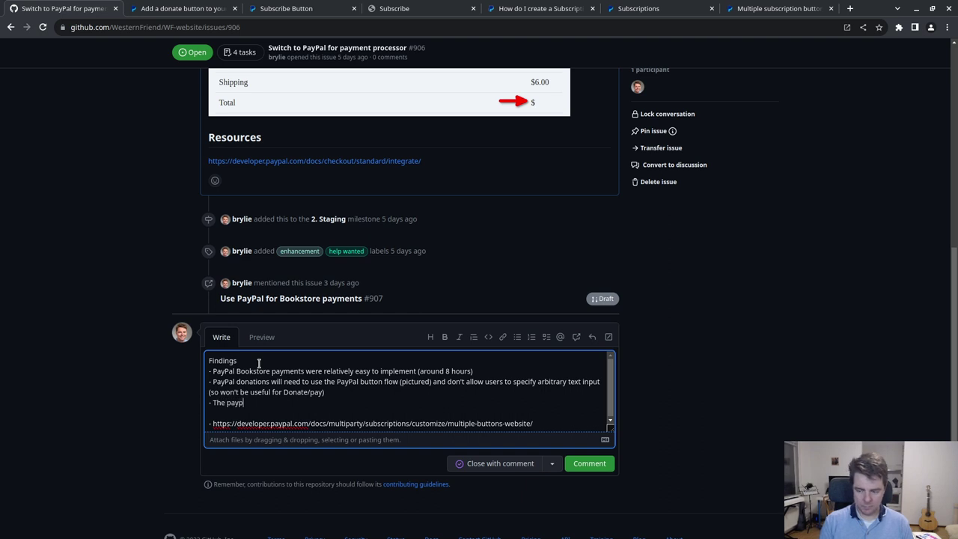
text(al.me servic)
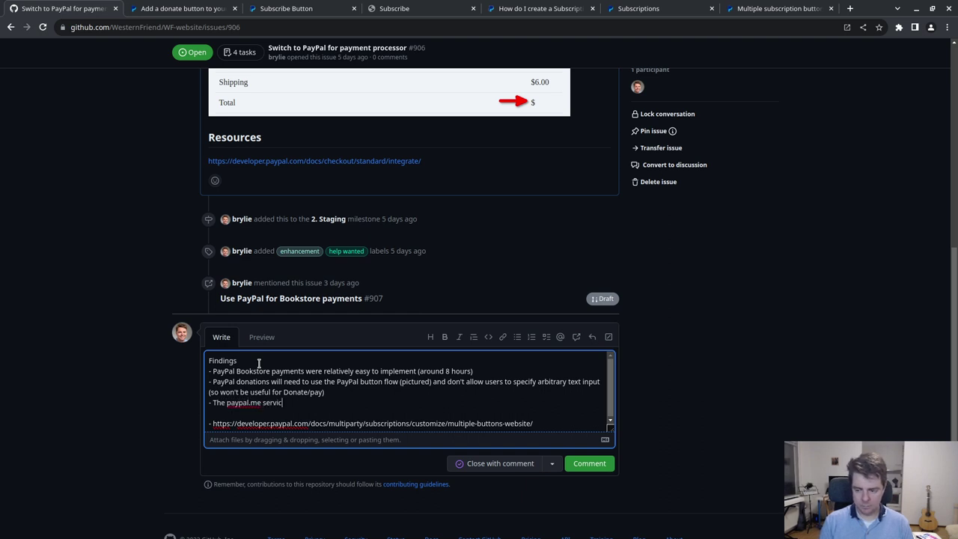
text(e is designe)
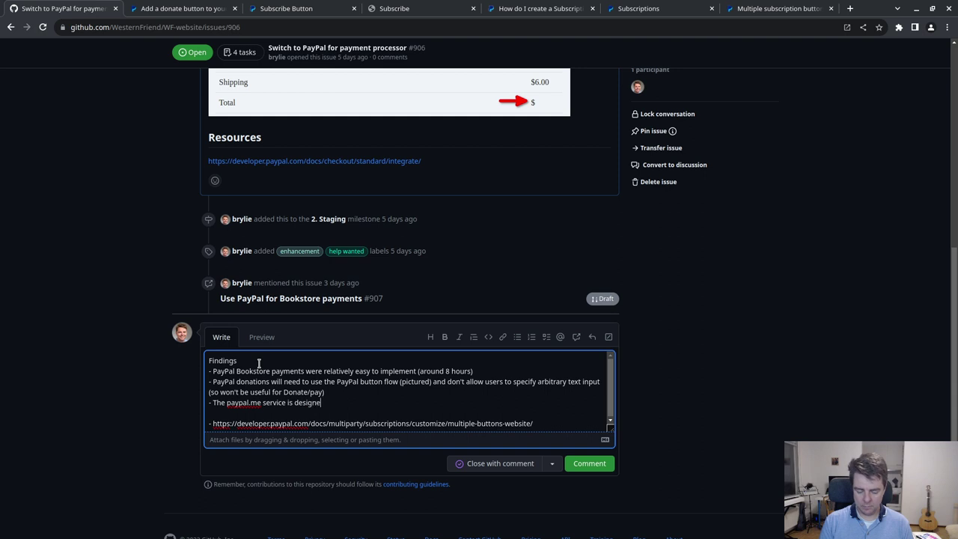
text(d to allow people and)
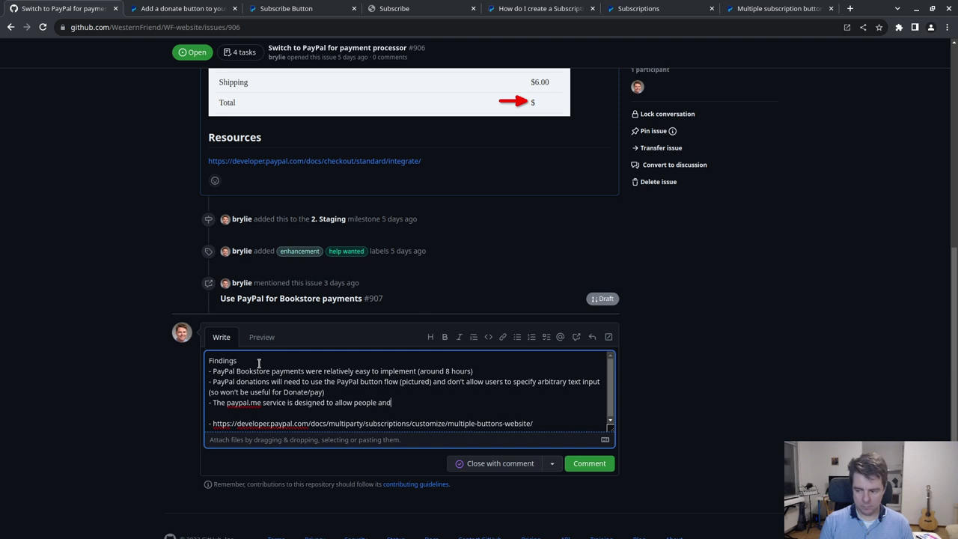
text( organizations to accept arbitrary pa)
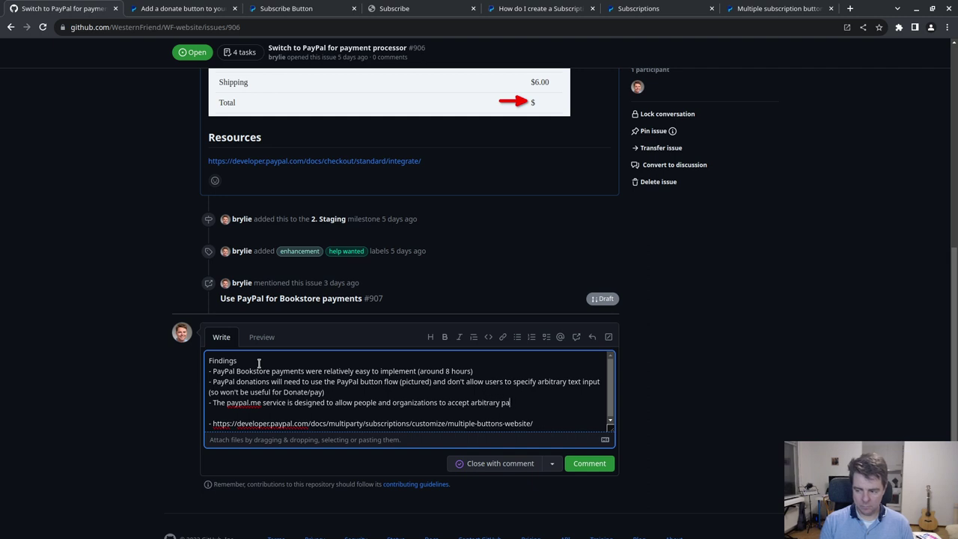
text(yments, so would be)
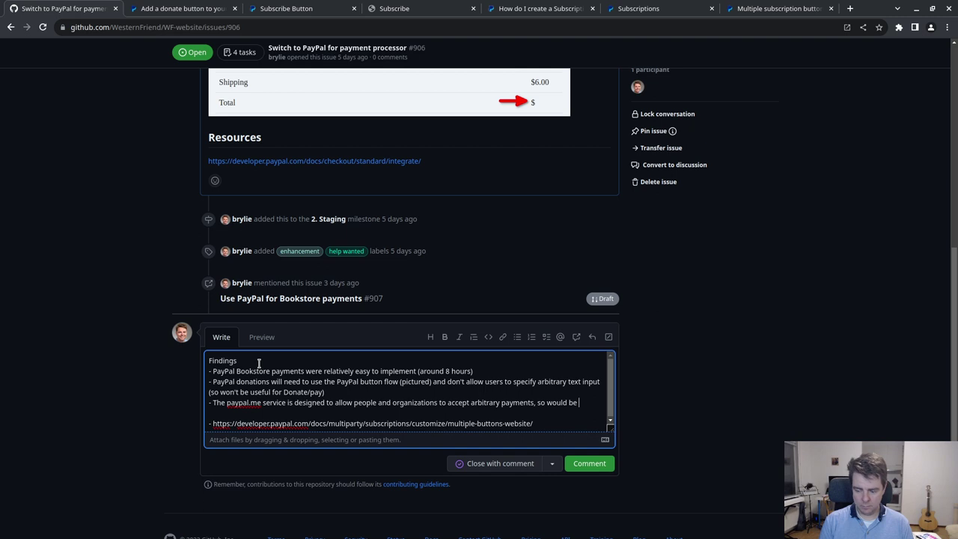
text(the id)
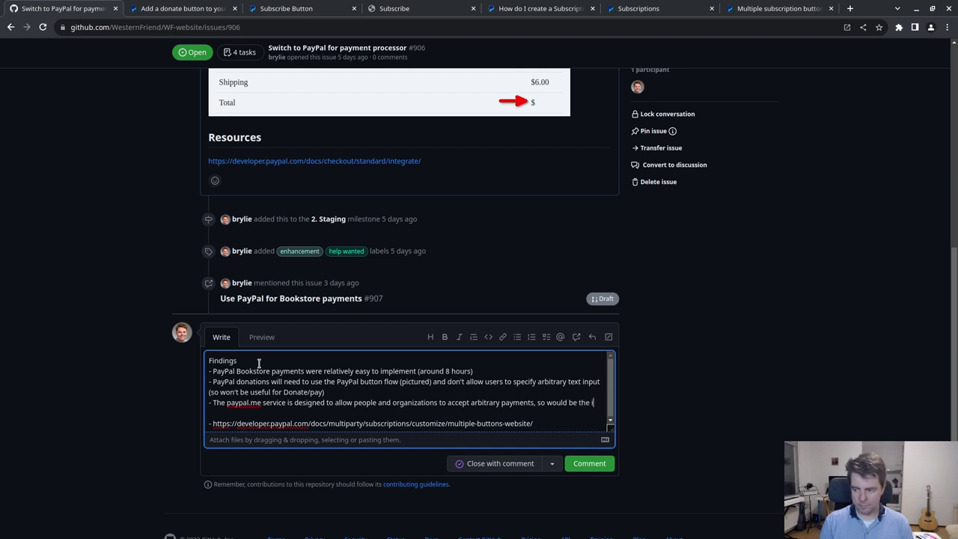
key(BackSpace)
text(a)
text( strong ca)
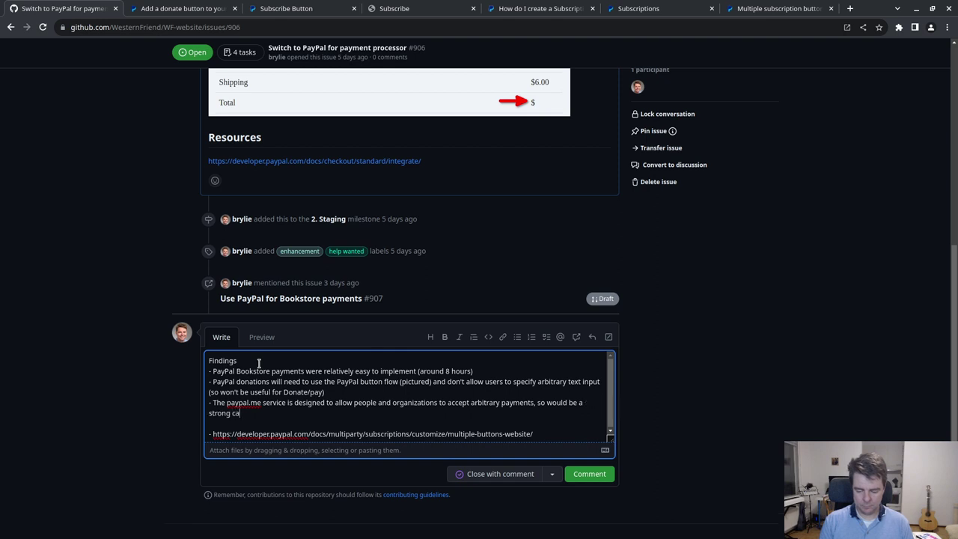
text(ndidate for the )
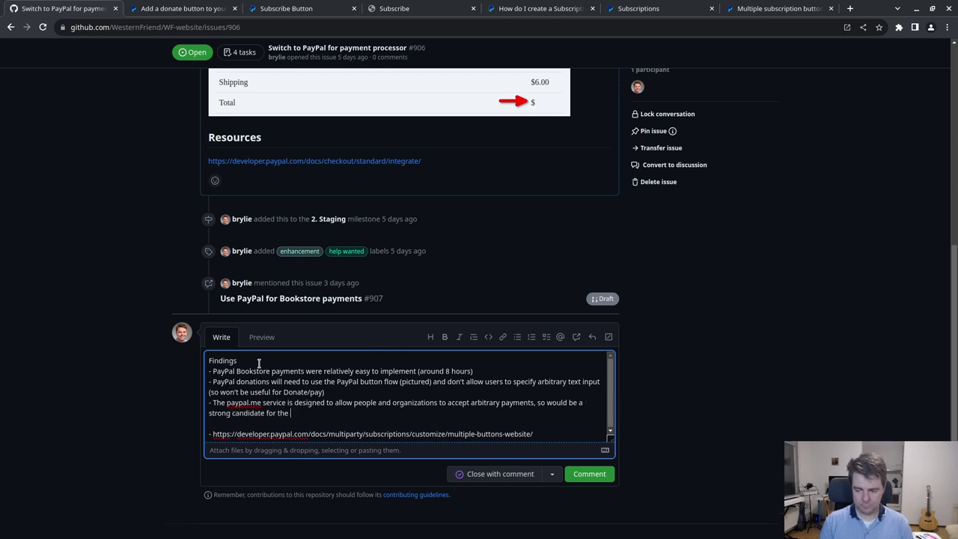
text(Pay part of Donate / )
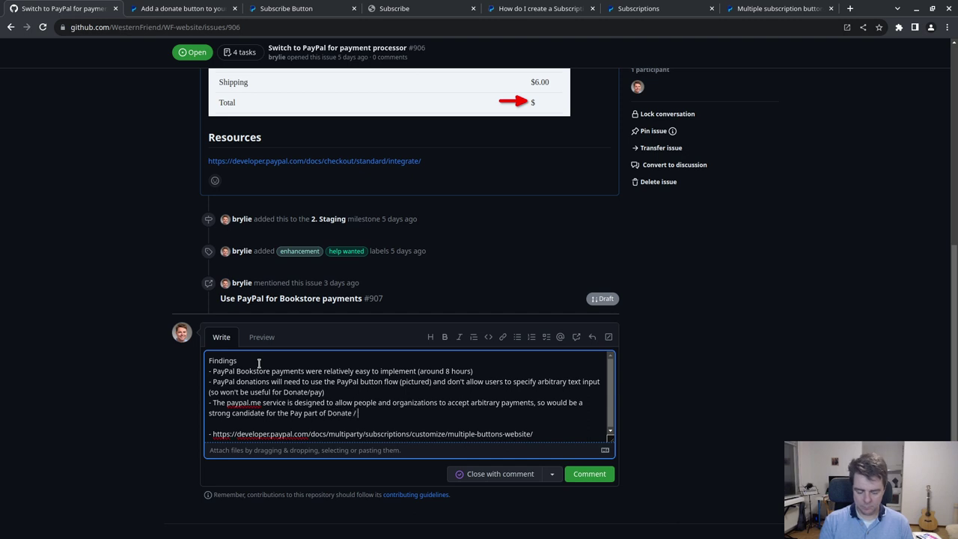
text(Pay)
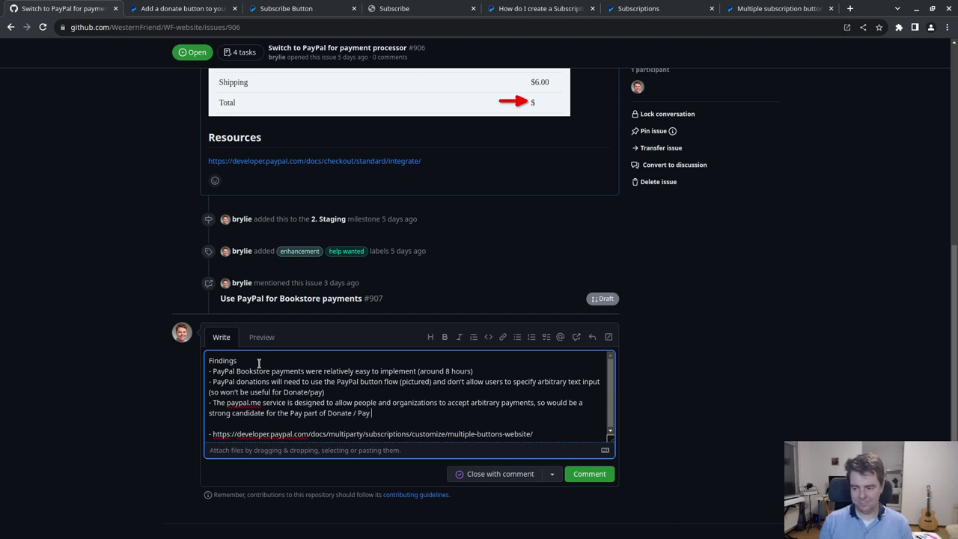
text( (use the tool)
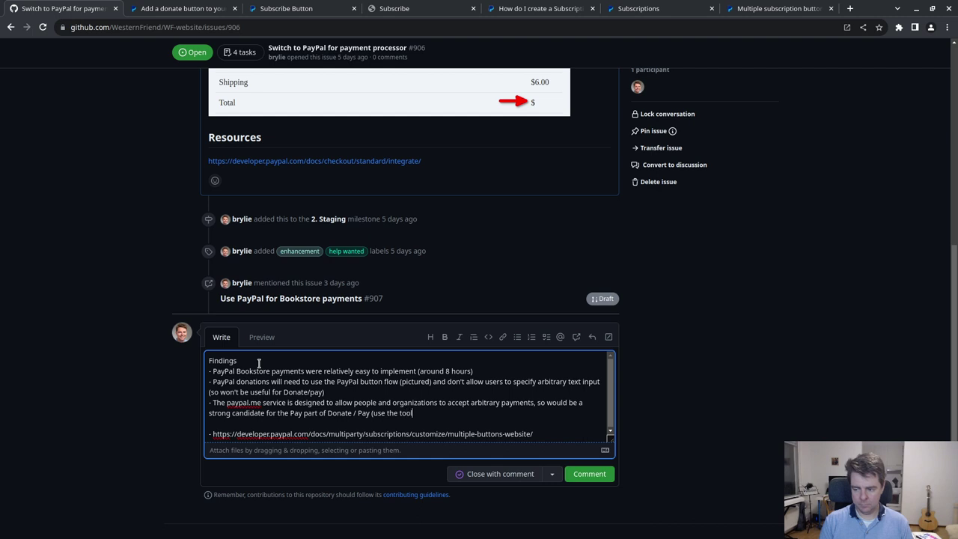
text(s we already have))
key(Return)
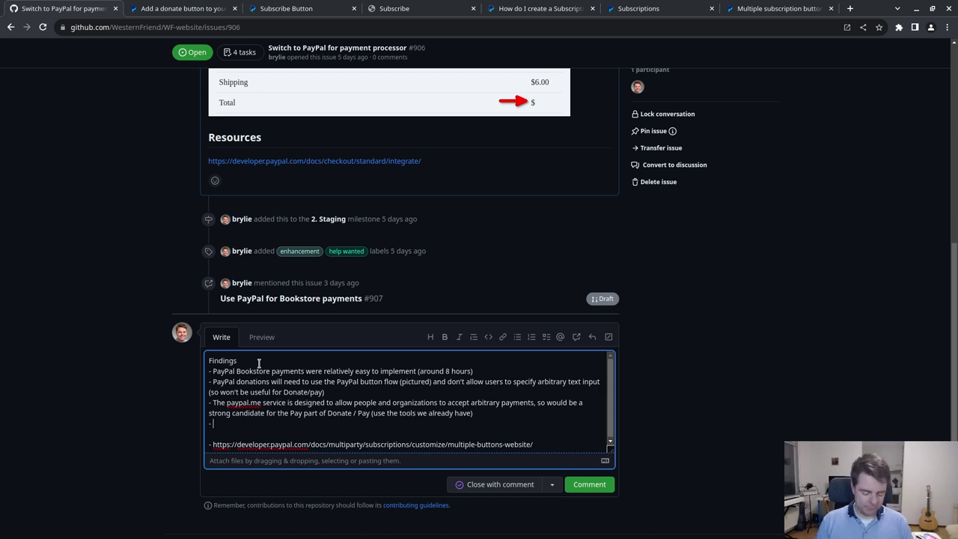
- Add a Findings bullet on PayPal subscription-flow constraints, with blank lines above the PayPal link
text(PayPal)
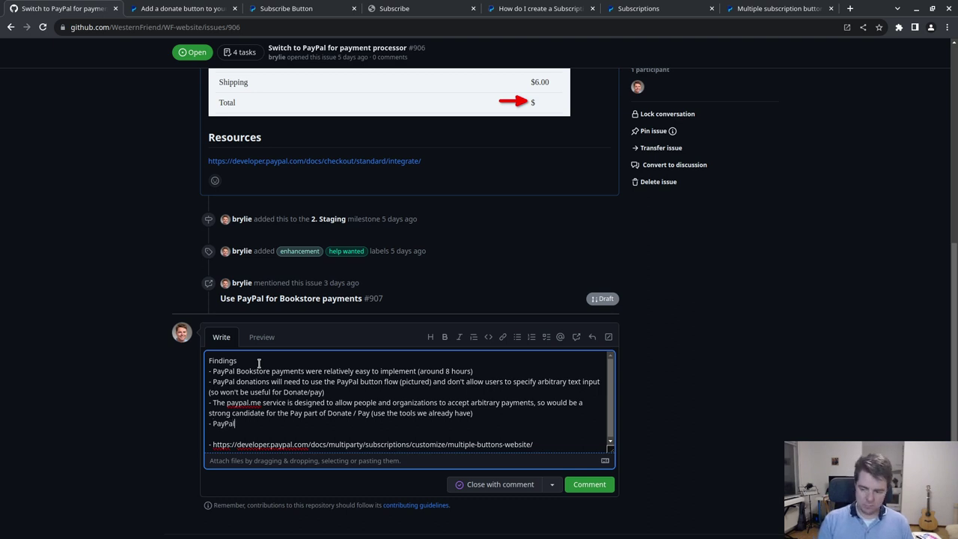
text( subscription fl)
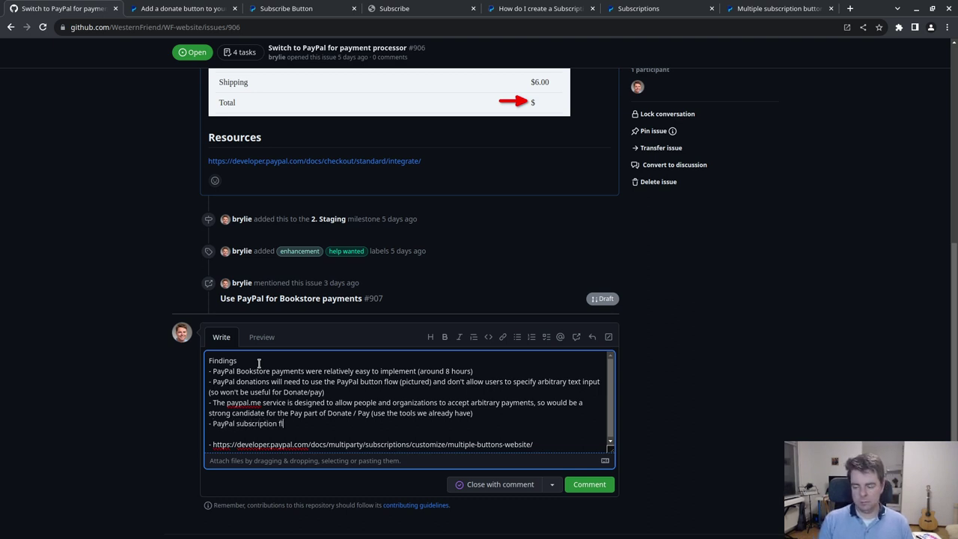
text(ow will impose)
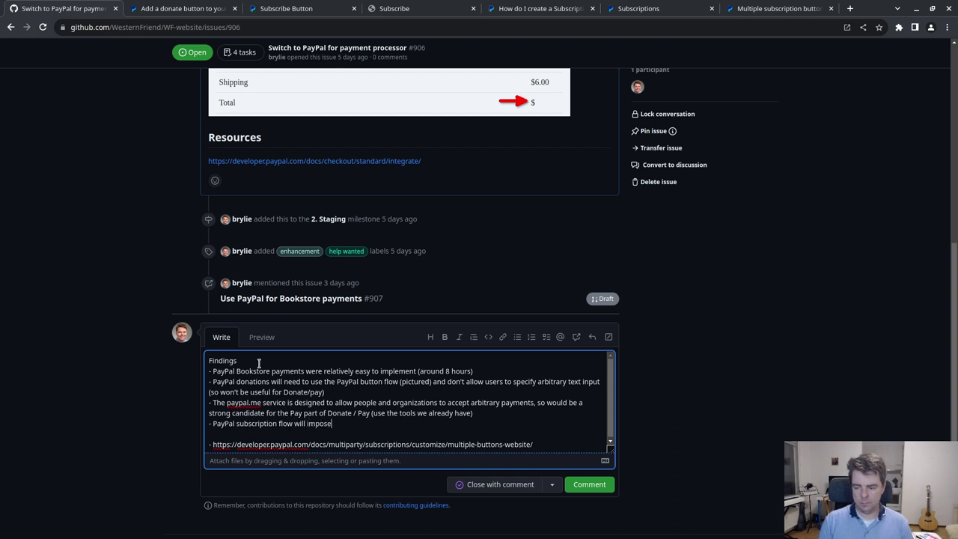
text( some son)
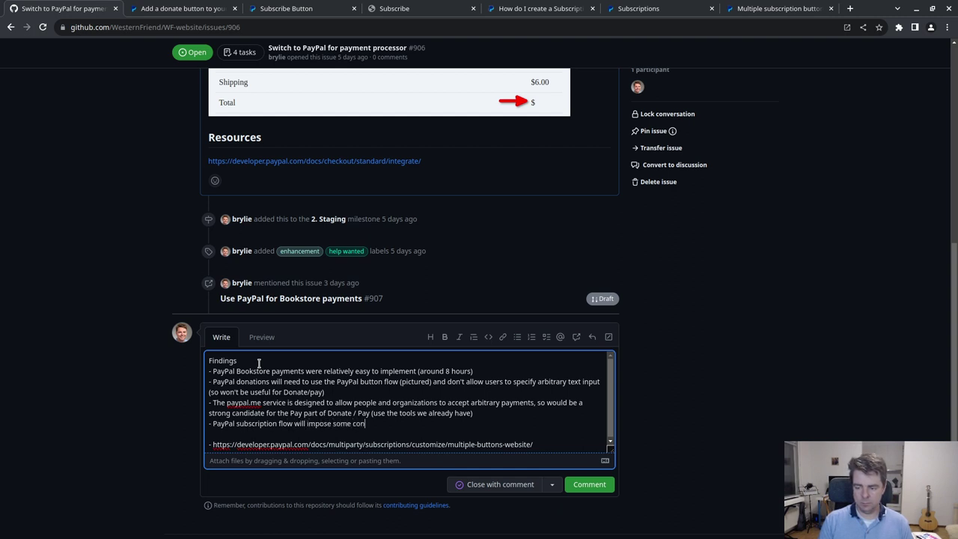
text(straints on what is p)
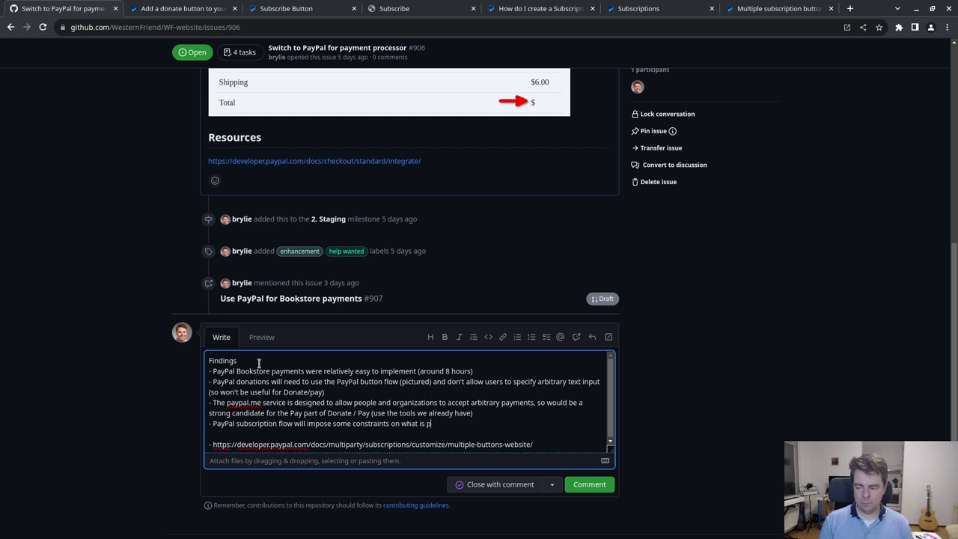
text(isossible, such as reducing the)
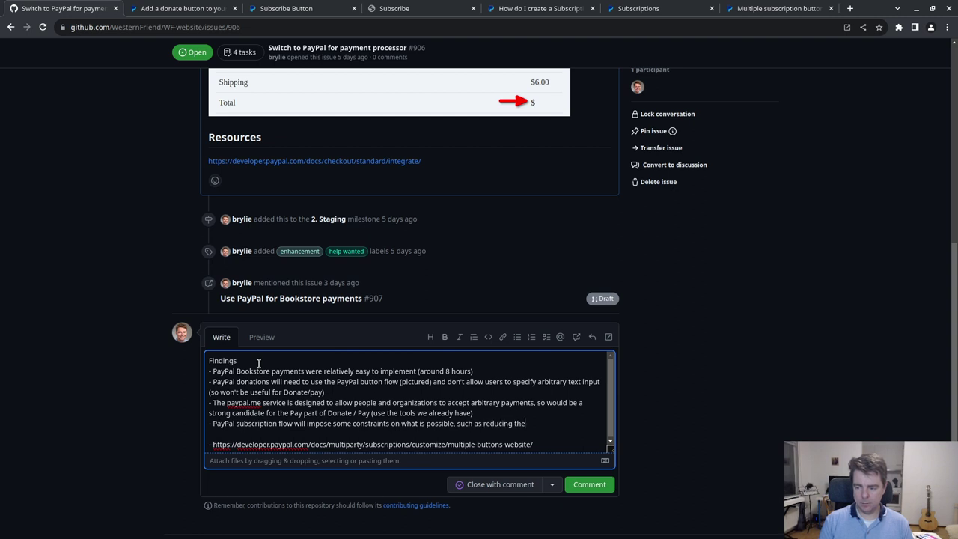
text( number o)
text(f available )
text(subscription)
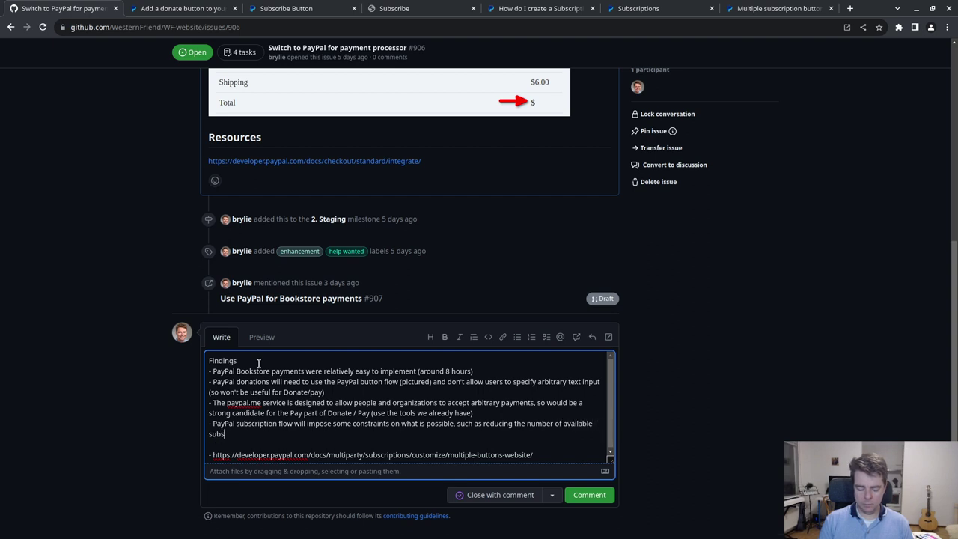
text( types )
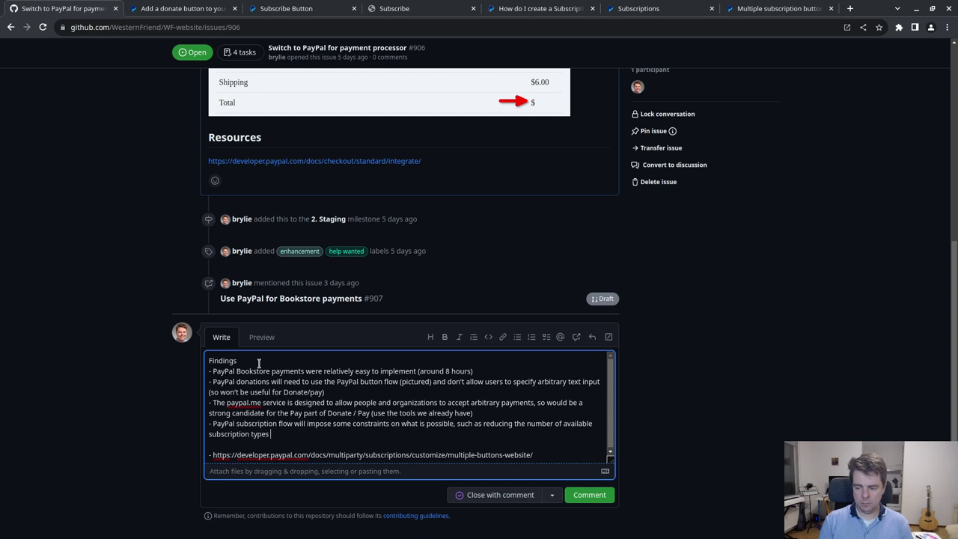
text(due to the amoun)
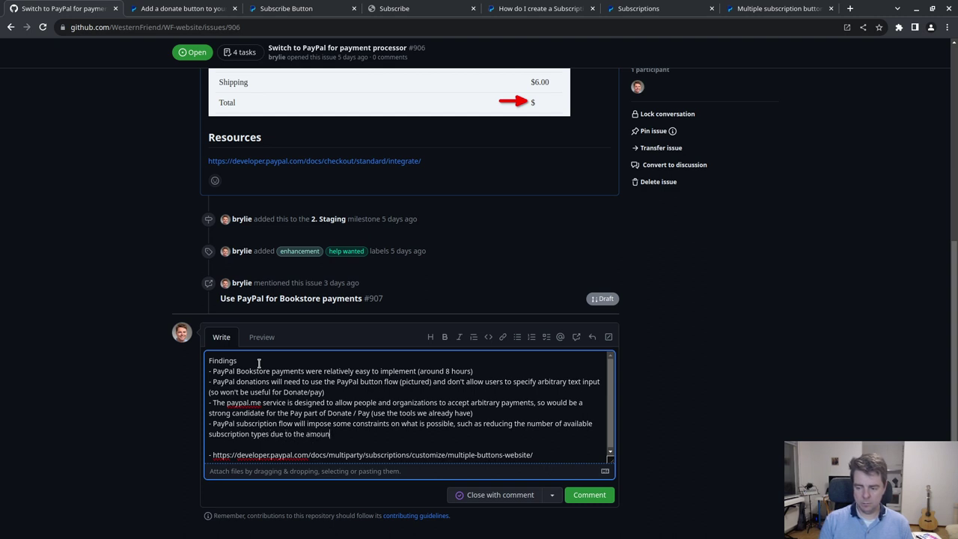
key(BackSpace)
key(BackSpace)
key(BackSpace)
key(BackSpace)
key(BackSpace)
key(BackSpace)
key(BackSpace)
key(BackSpace)
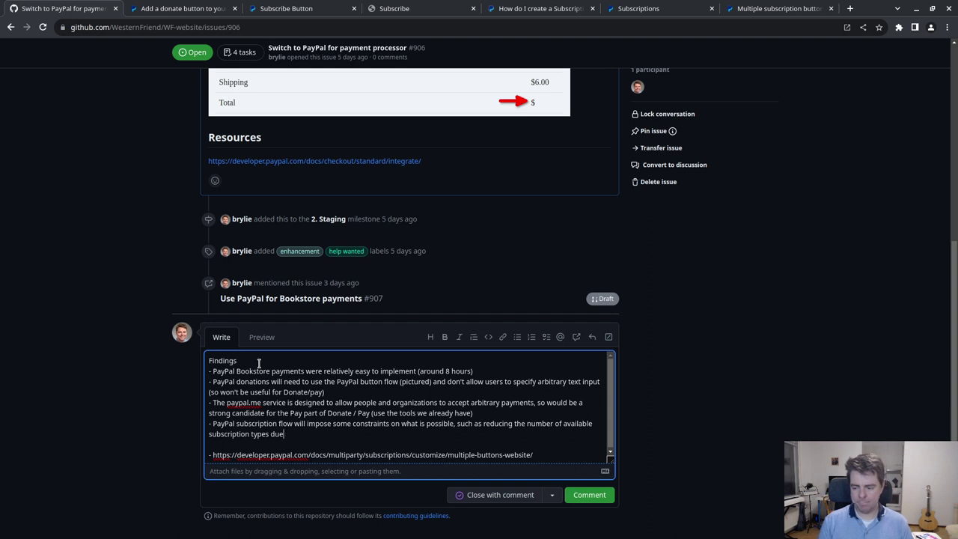
key(Return)
key(Return)
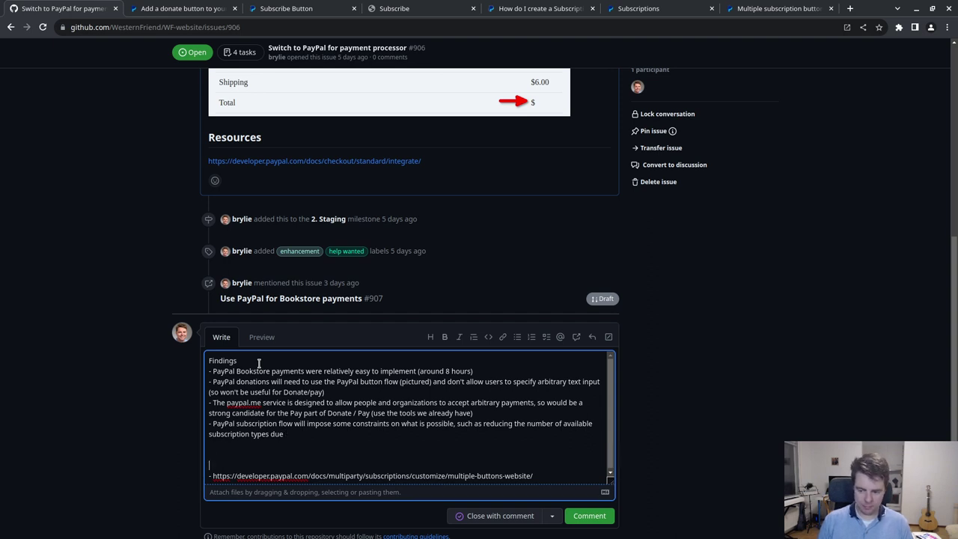
- Add 'Reference' text, mark up the Findings heading with '##', and leave a blank line after the last finding
text(References)
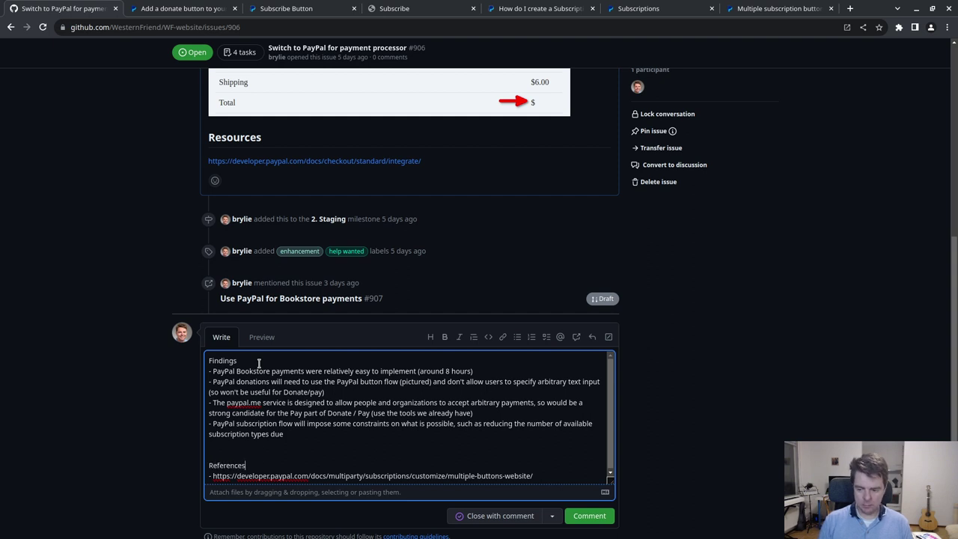
click(209, 362)
text(## )
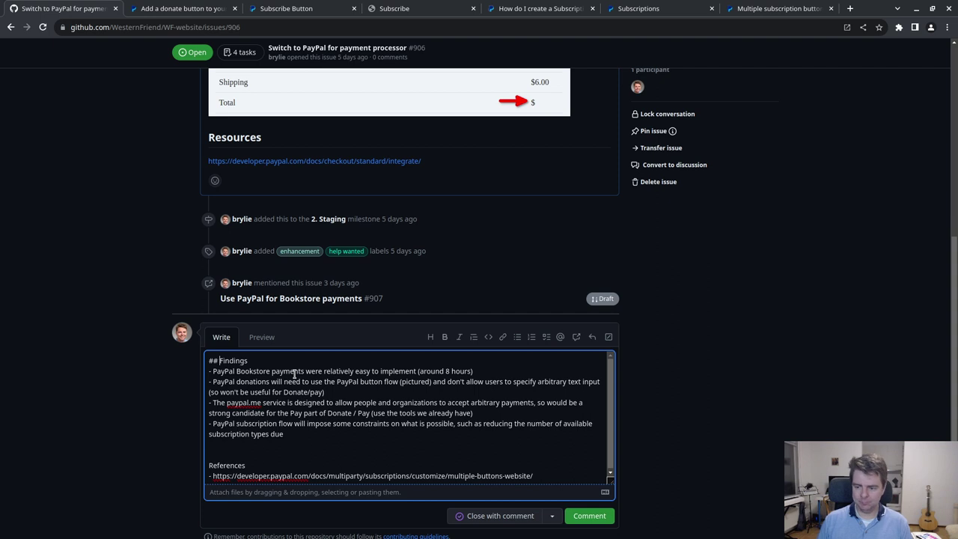
text(##)
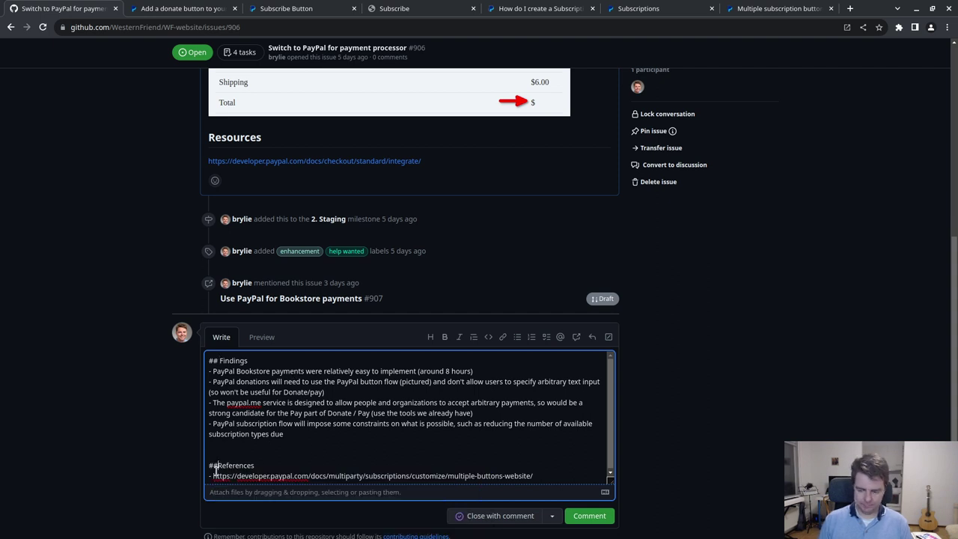
click(334, 433)
key(Return)
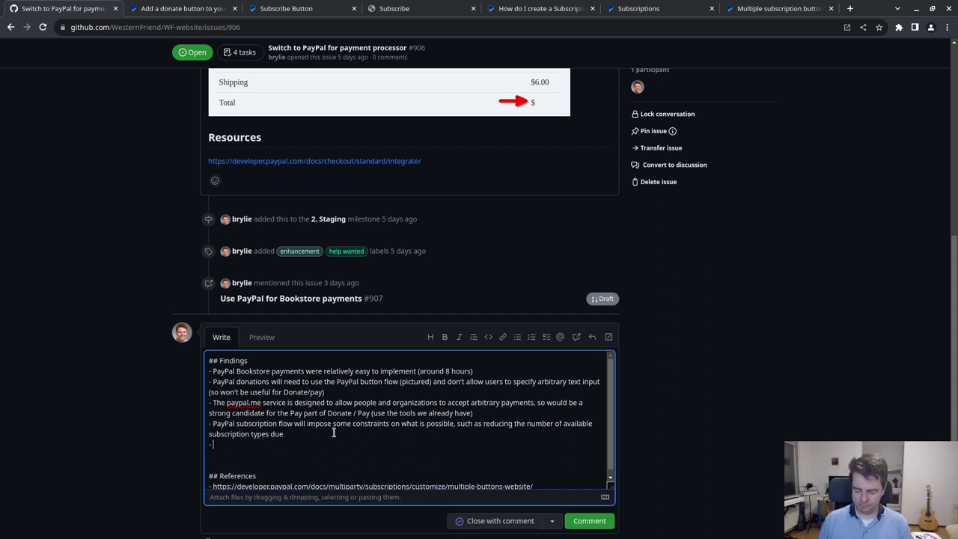
key(Return)
- Add a '## Mock-ups' section introducing two mockups, with '### Donate' and '### Subscribe' subheadings
text(## Mock)
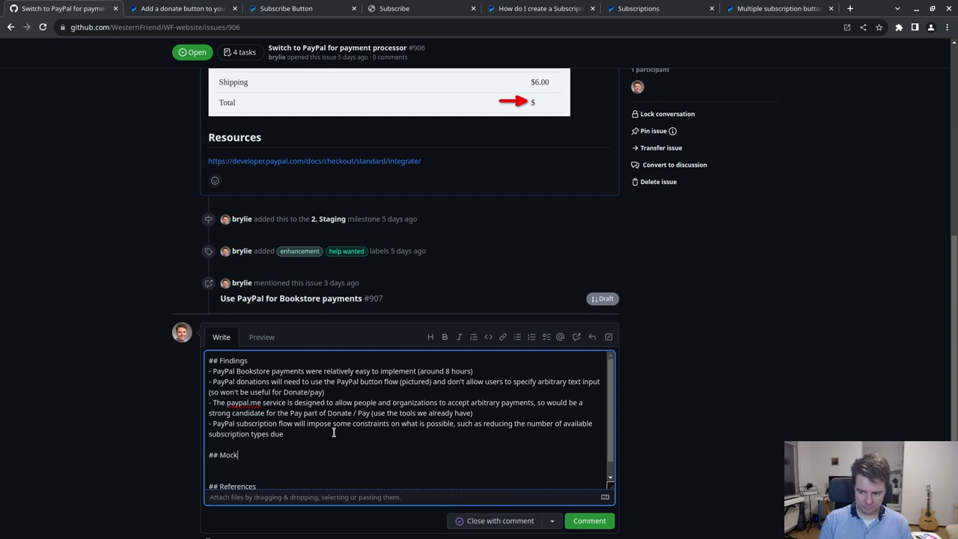
text(-ups)
key(Return)
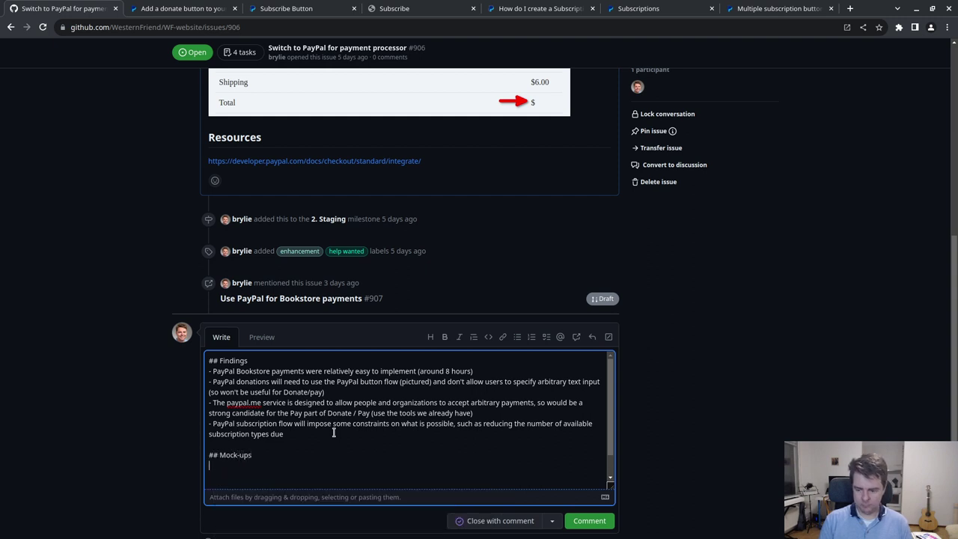
text(Below are )
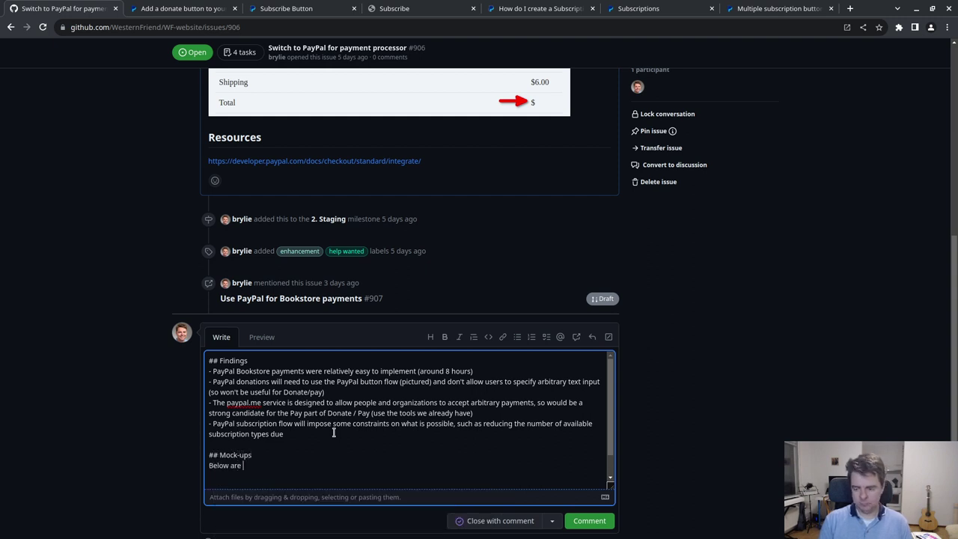
text(two mockups for th)
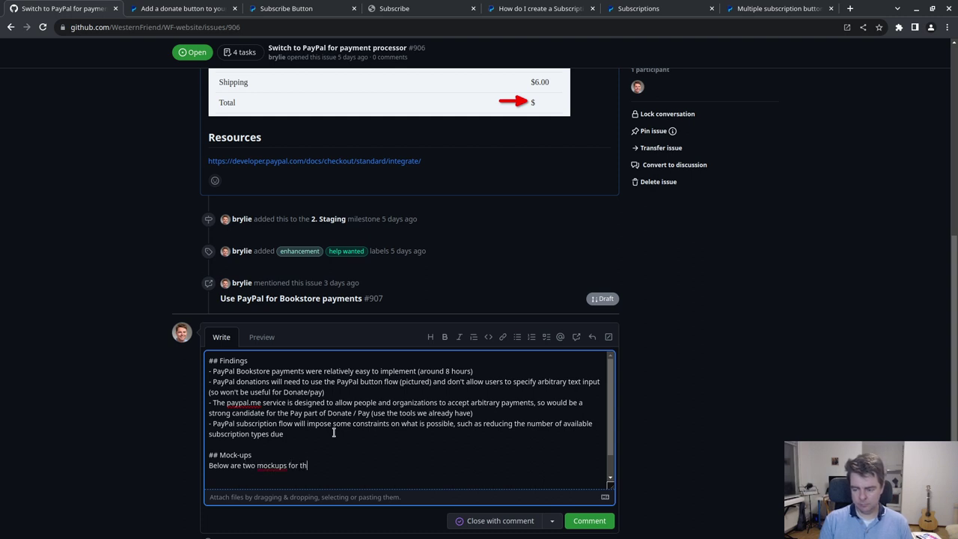
text(e Donate)
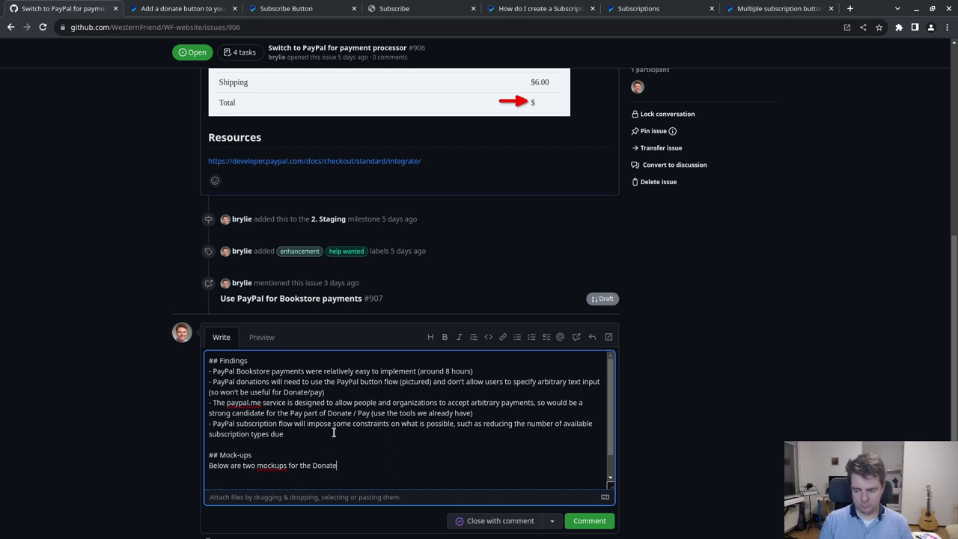
text( and Subscribe pages re)
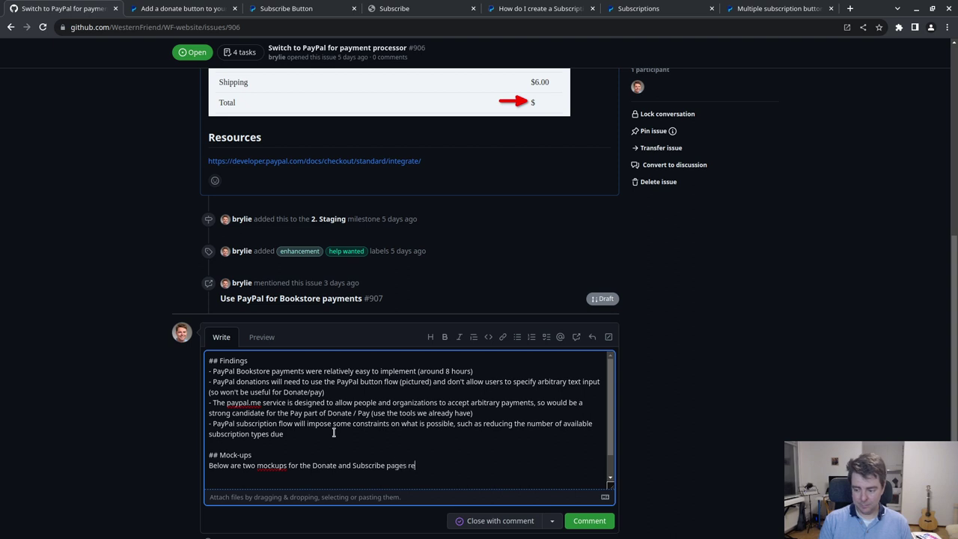
text(spectively.)
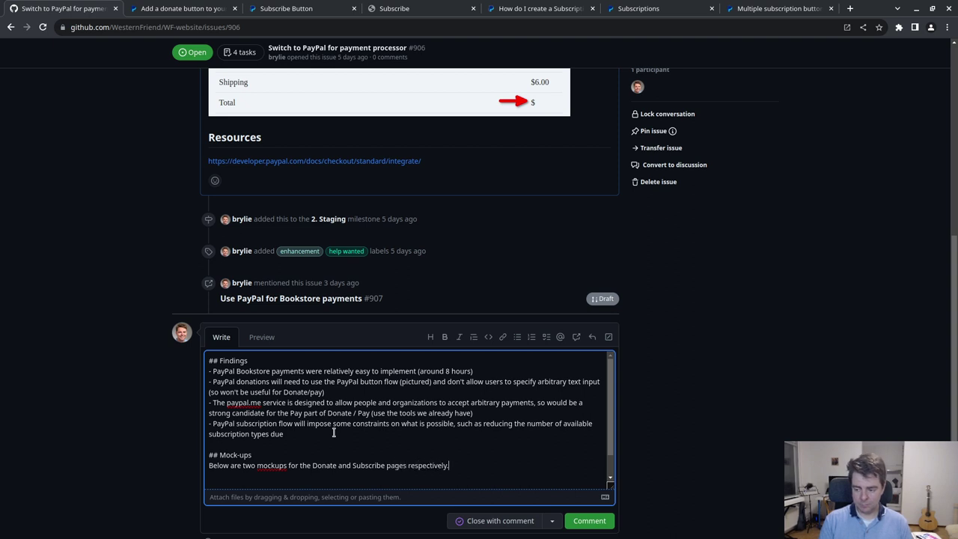
key(Return)
key(Return)
text(### Do)
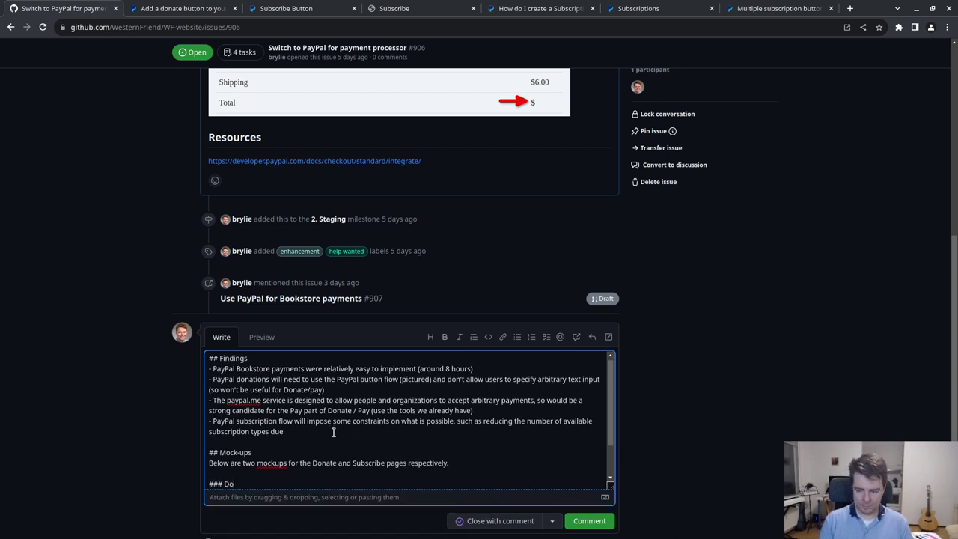
text(nate)
key(Return)
key(Return)
key(Return)
text(### )
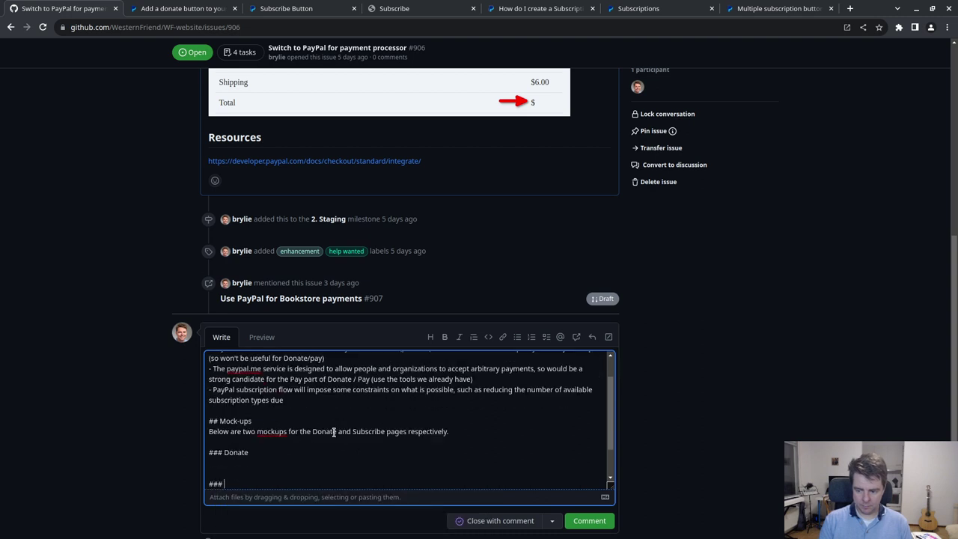
text(Subscribe)
scroll(333, 431, down, 2)
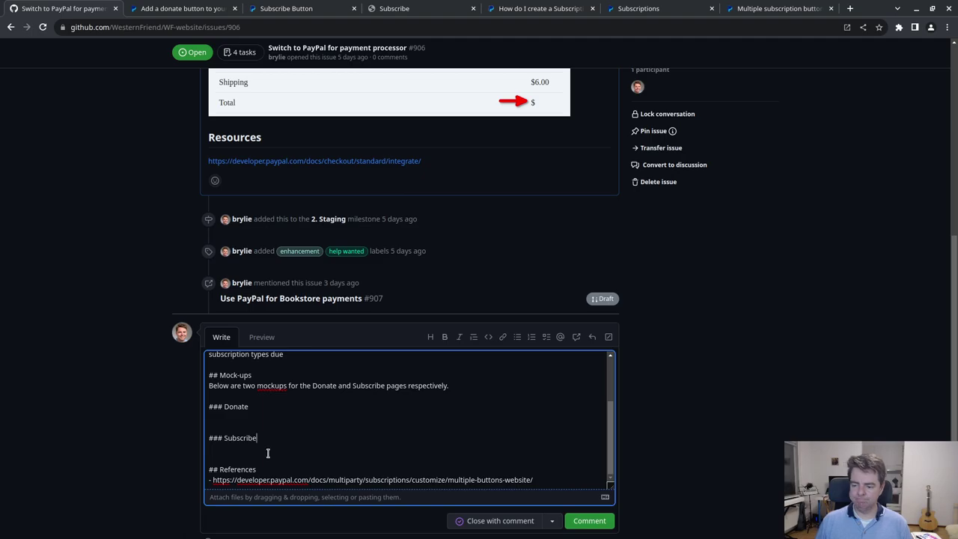
key(alt+Tab)
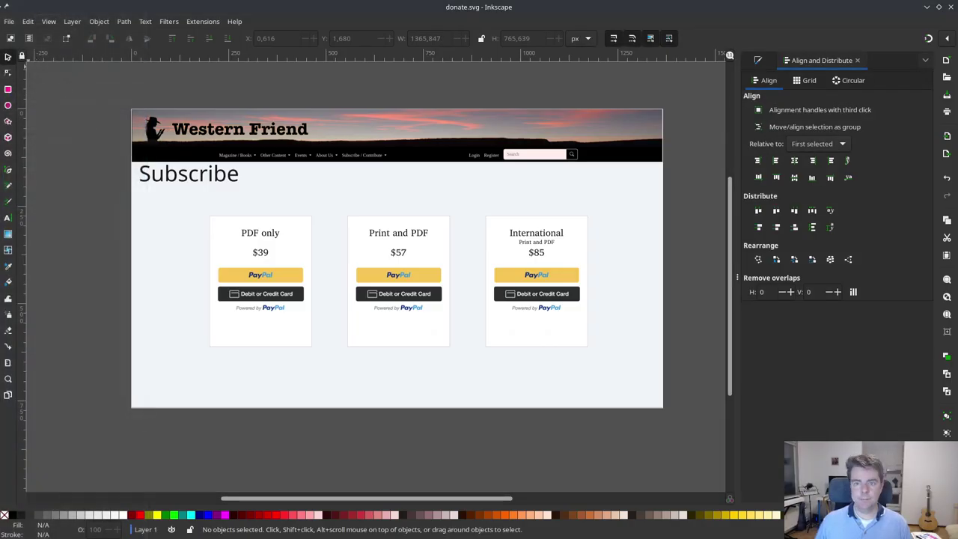
- Export the Inkscape page as wf_sketch/donate.png at 1366×768 px, 96 DPI
click(9, 21)
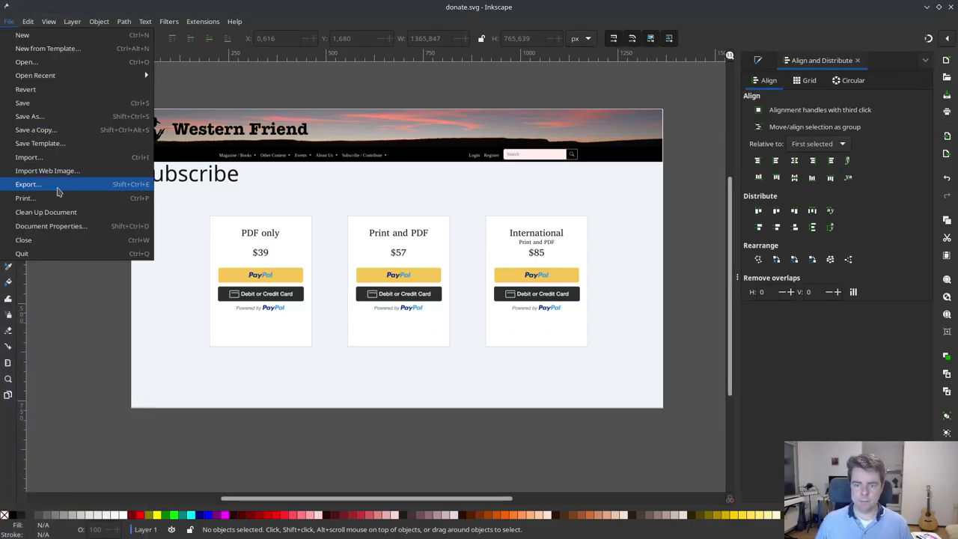
click(57, 192)
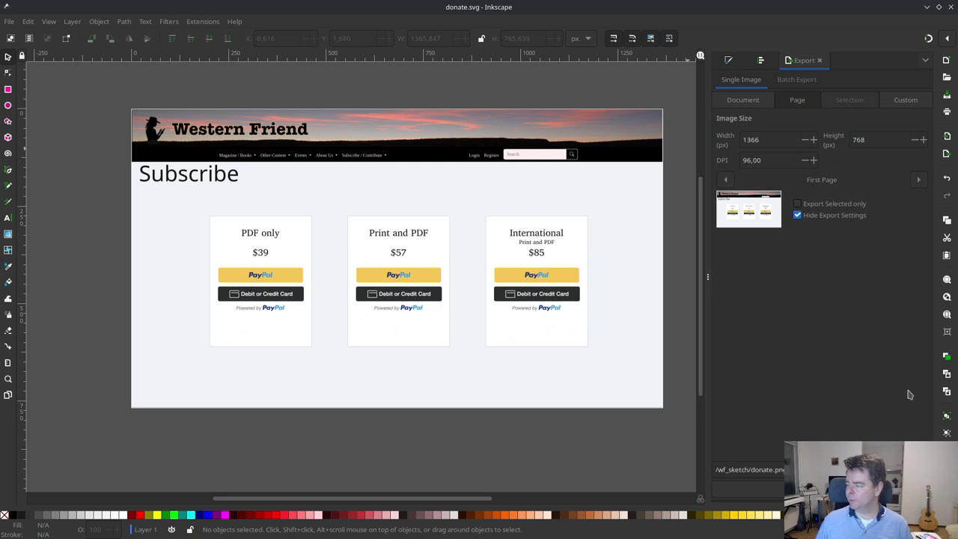
click(916, 487)
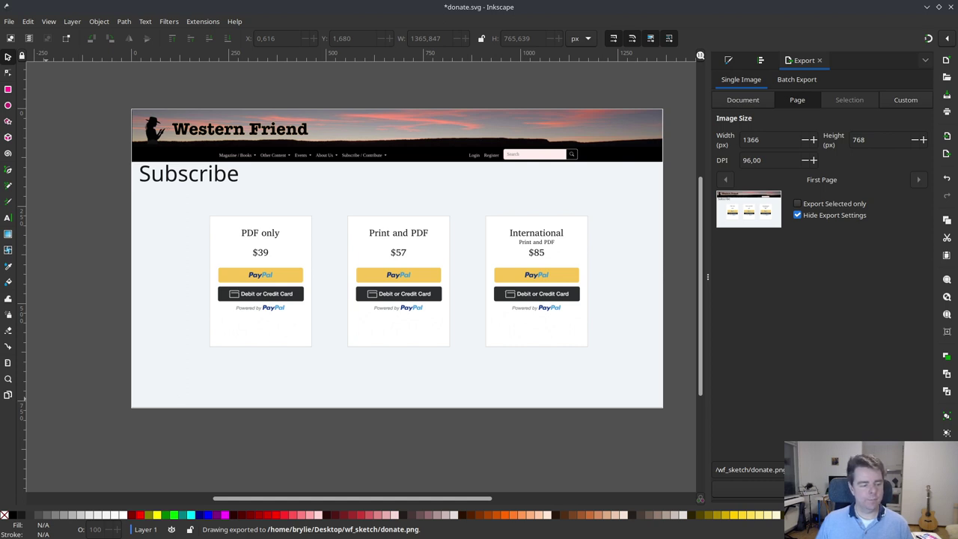
- Check the Open Recent list without opening any file, then return to the File menu
click(11, 22)
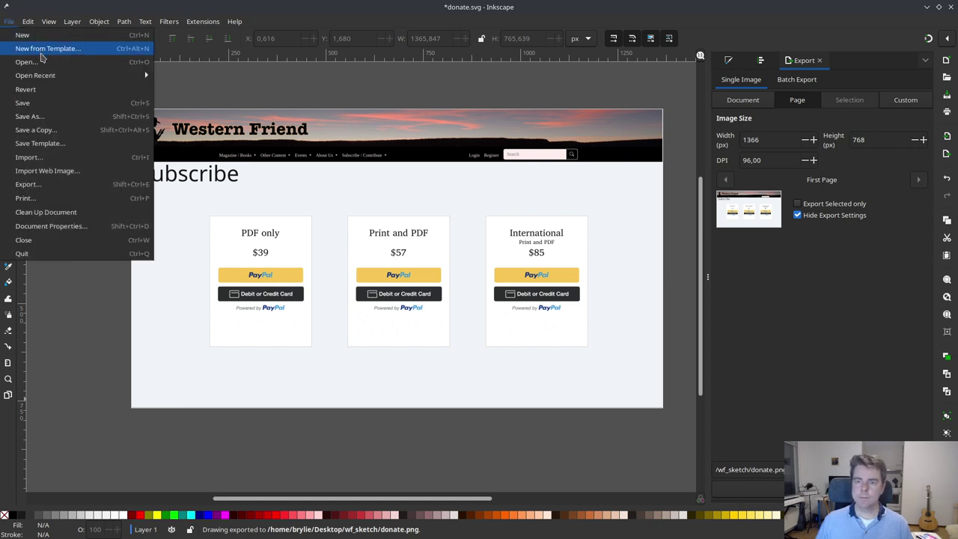
mouse_move(48, 82)
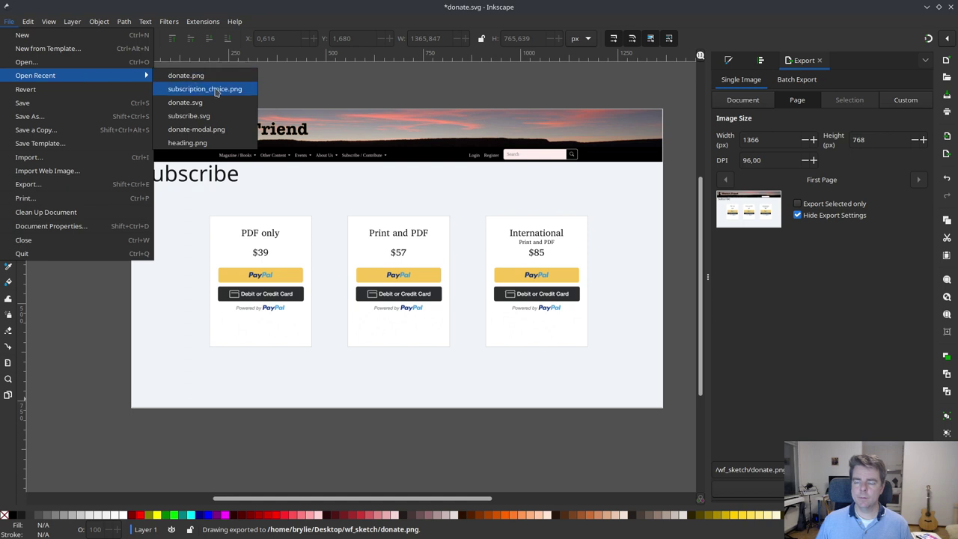
click(339, 99)
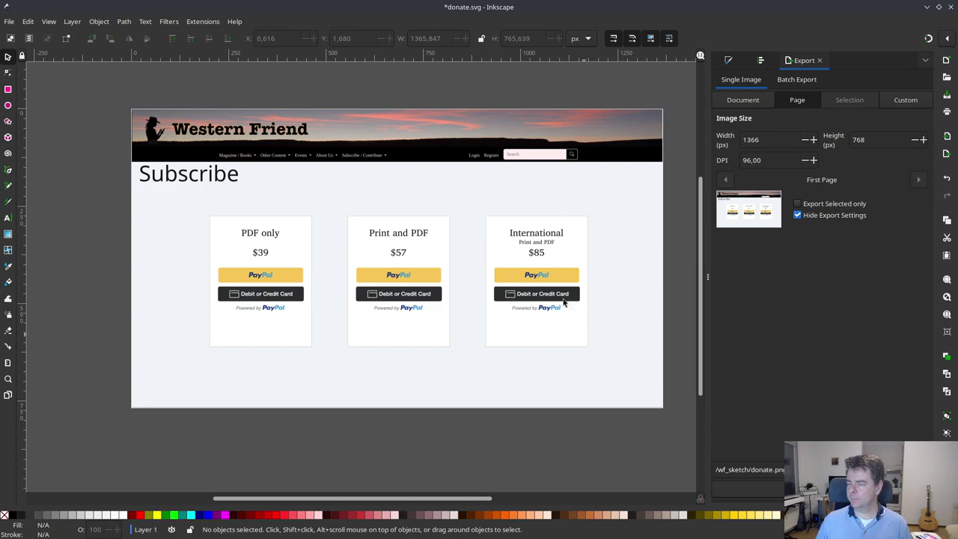
drag(448, 7, 426, 2)
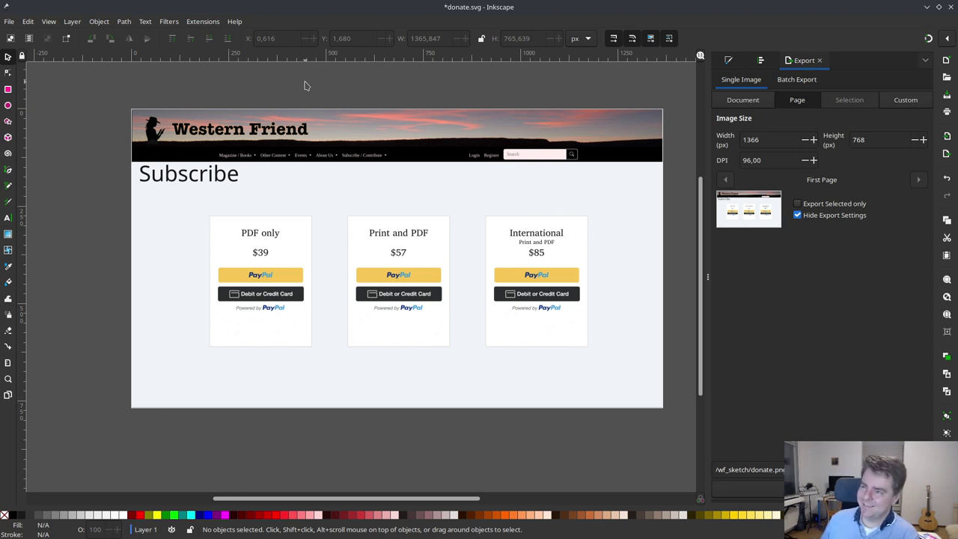
click(9, 22)
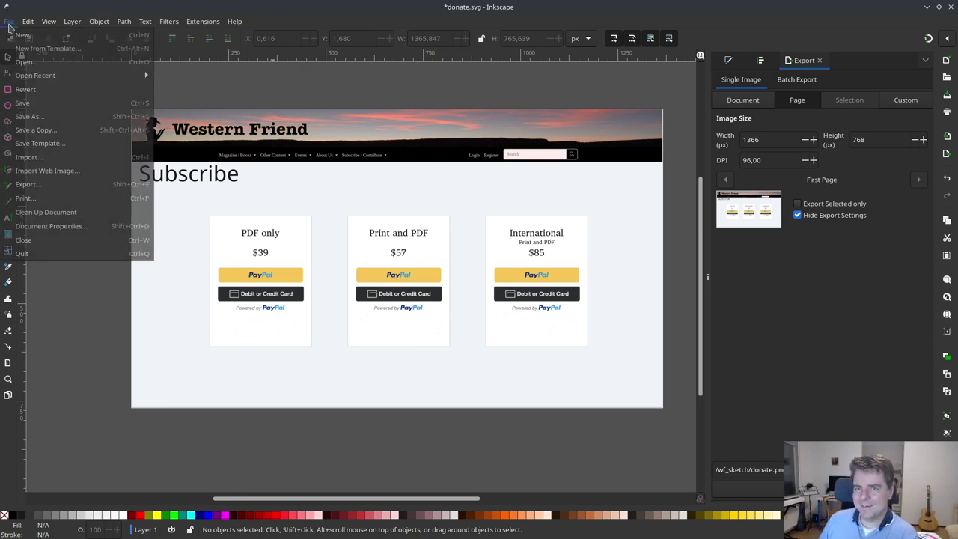
- Cancel Save As instead of overwriting subscribe.svg, and save the drawing as donate.svg
click(29, 122)
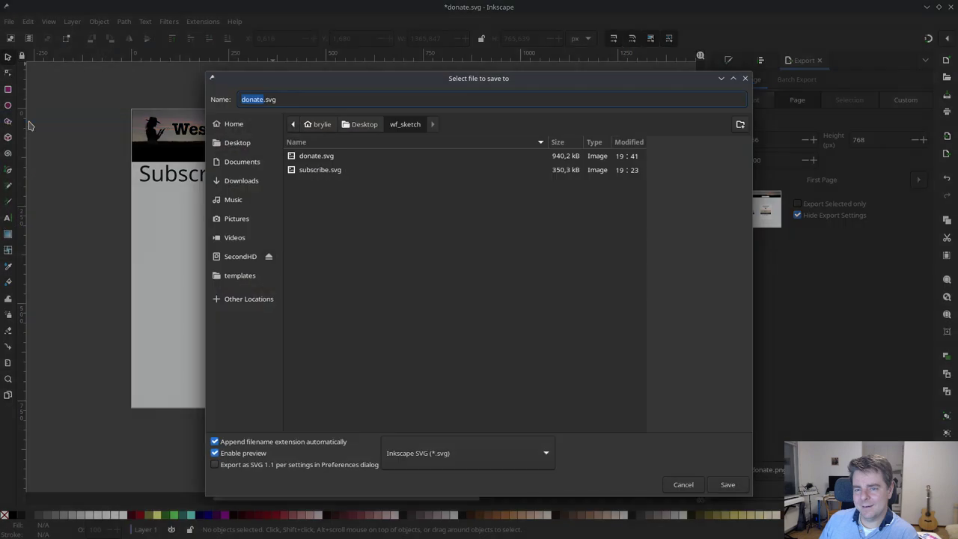
click(327, 172)
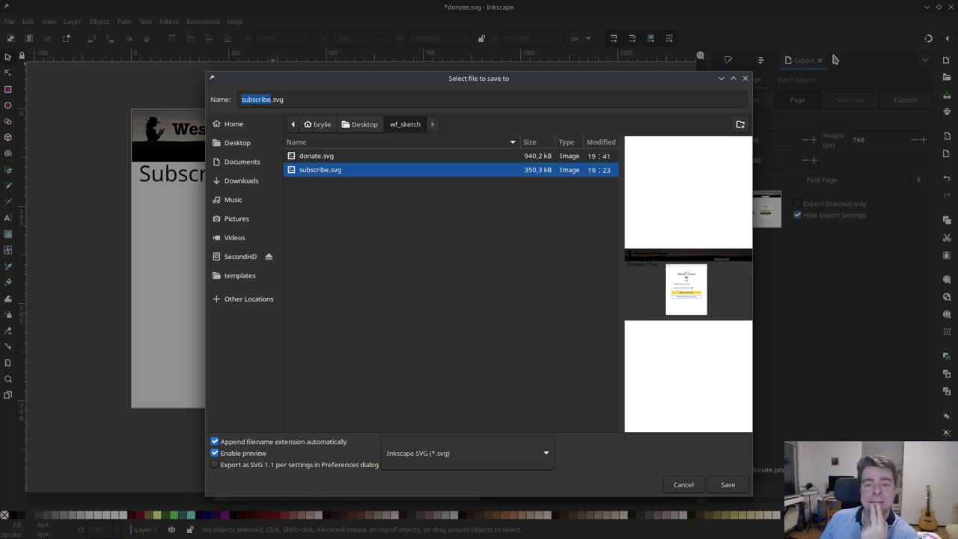
click(745, 78)
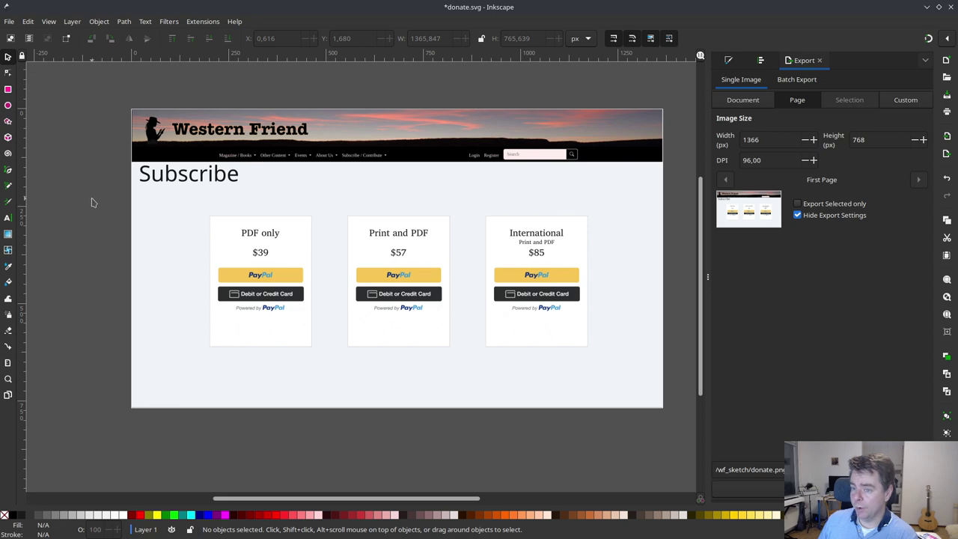
key(ctrl+s)
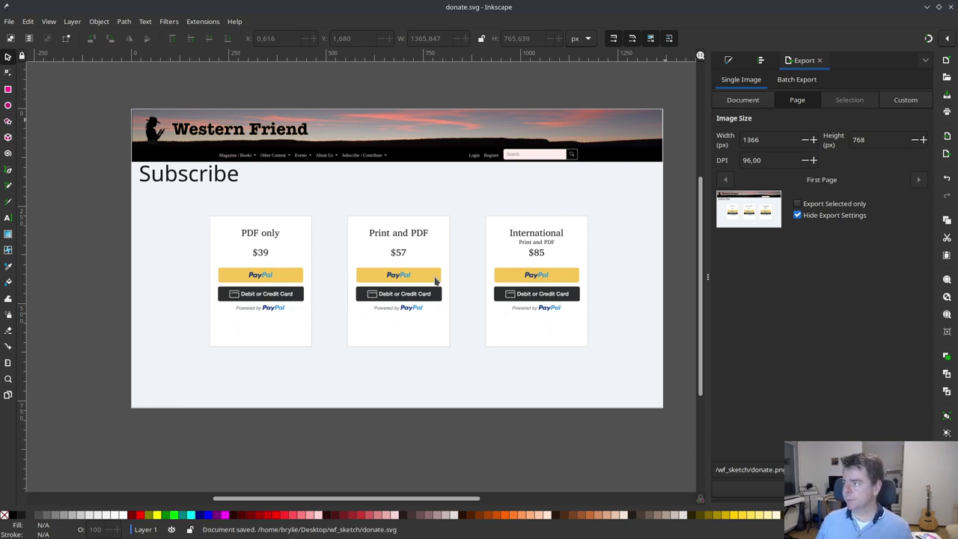
- Return to the GitHub draft and bring up Dolphin showing the wf_sketch folder with donate.png
key(alt+Tab)
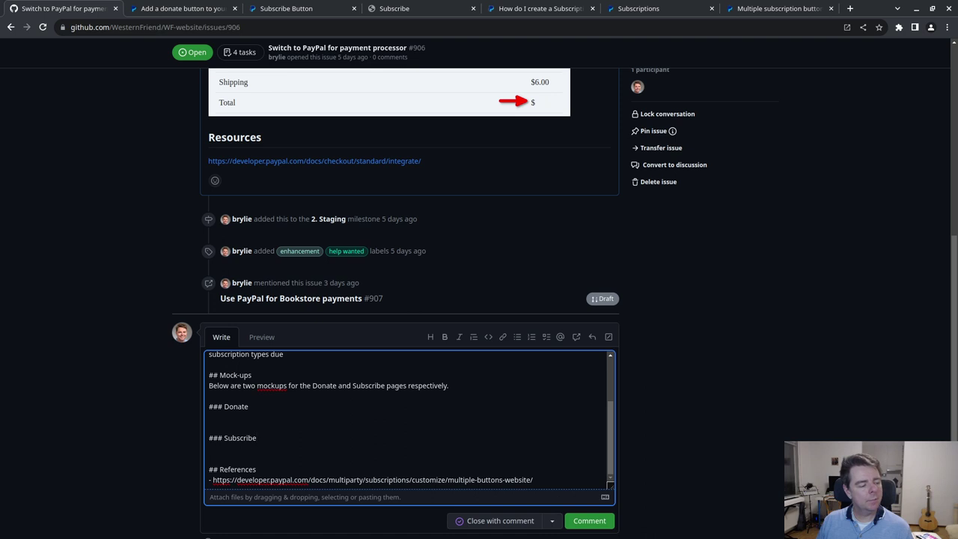
key(alt+Tab)
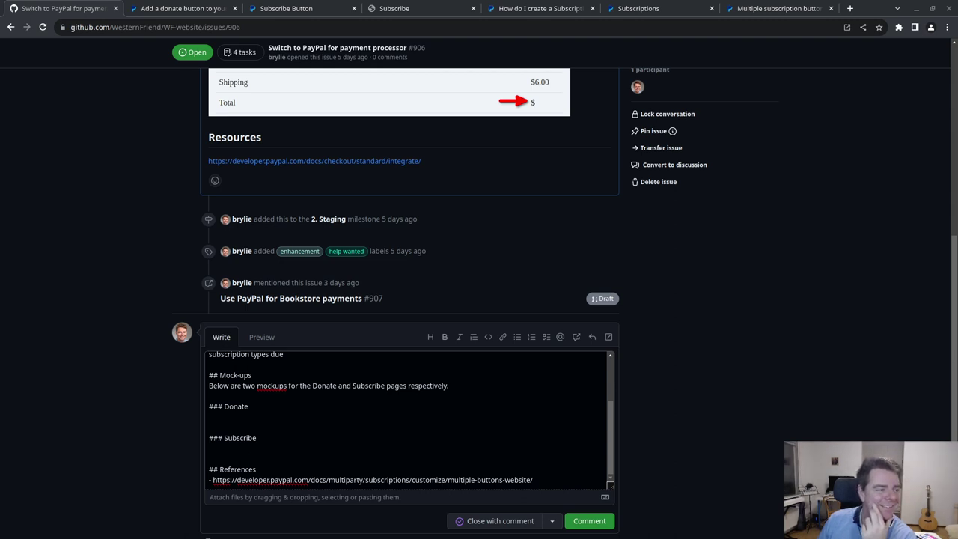
key(alt+Tab)
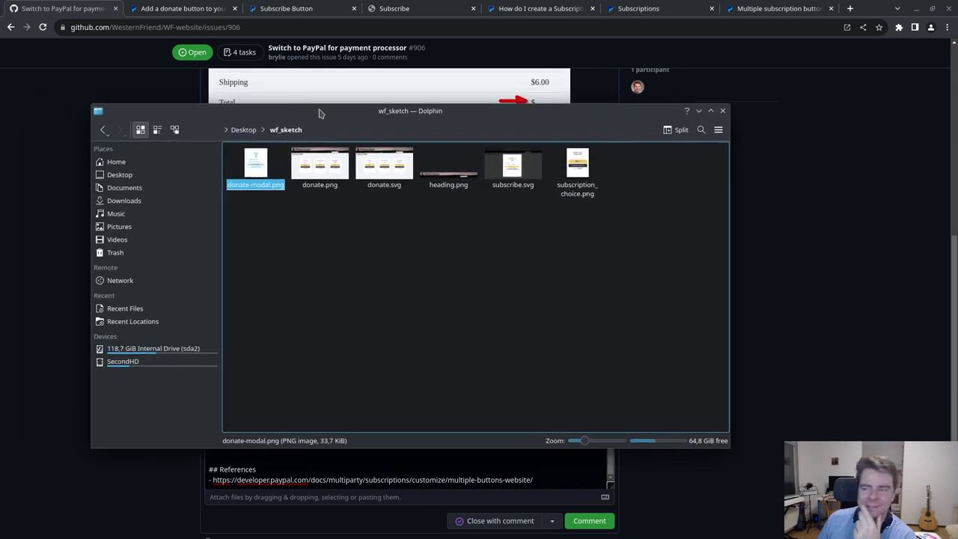
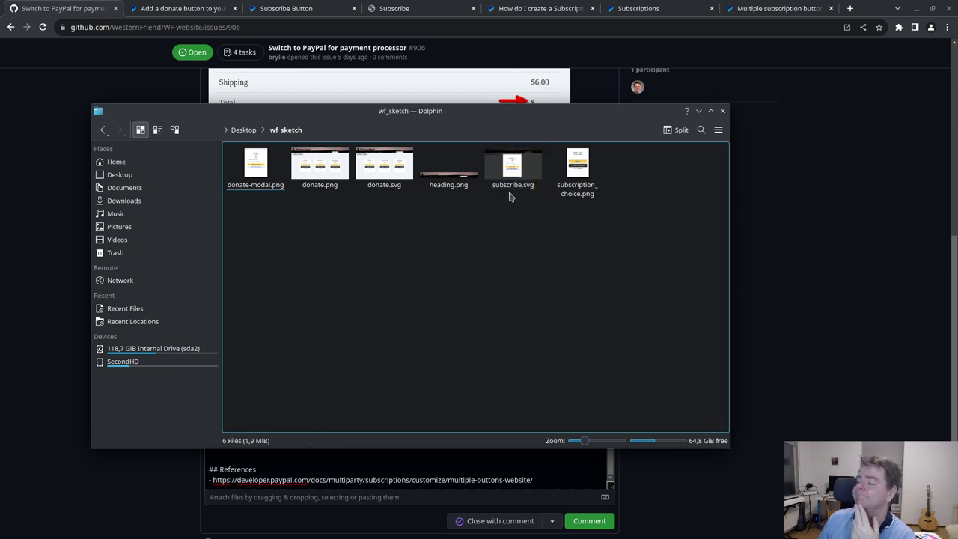
- Rename donate.svg to subscribe_.svg and subscribe.svg to donate.svg in Dolphin
right_click(380, 190)
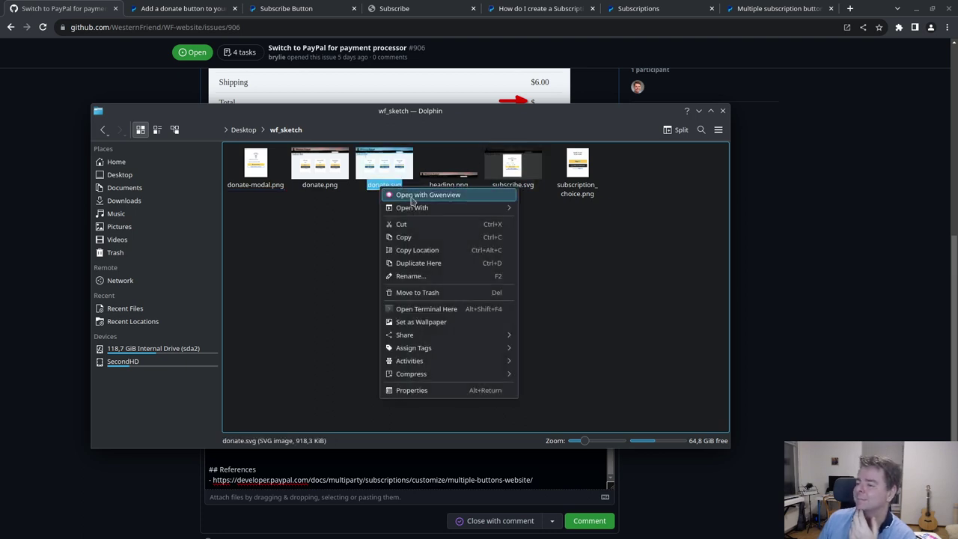
click(421, 277)
text(subscribe_)
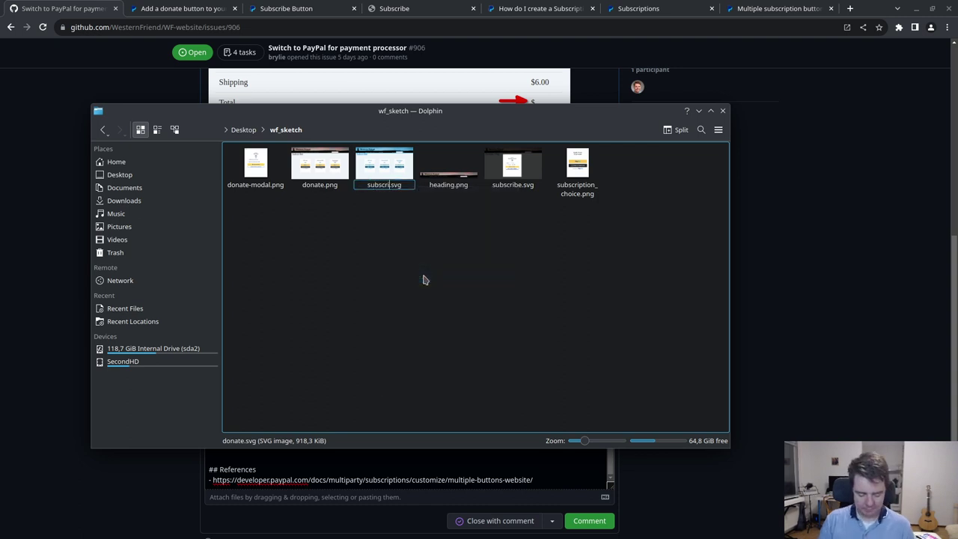
key(Return)
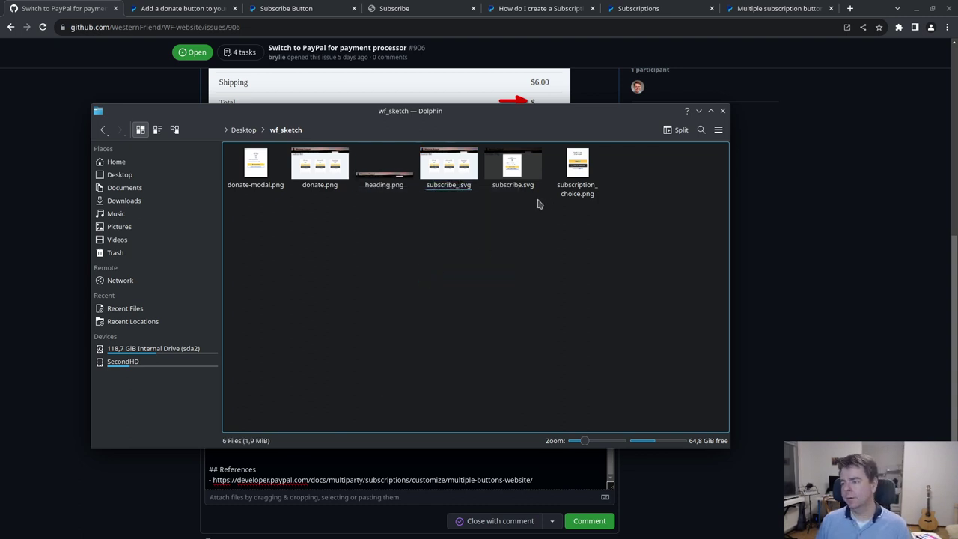
right_click(515, 190)
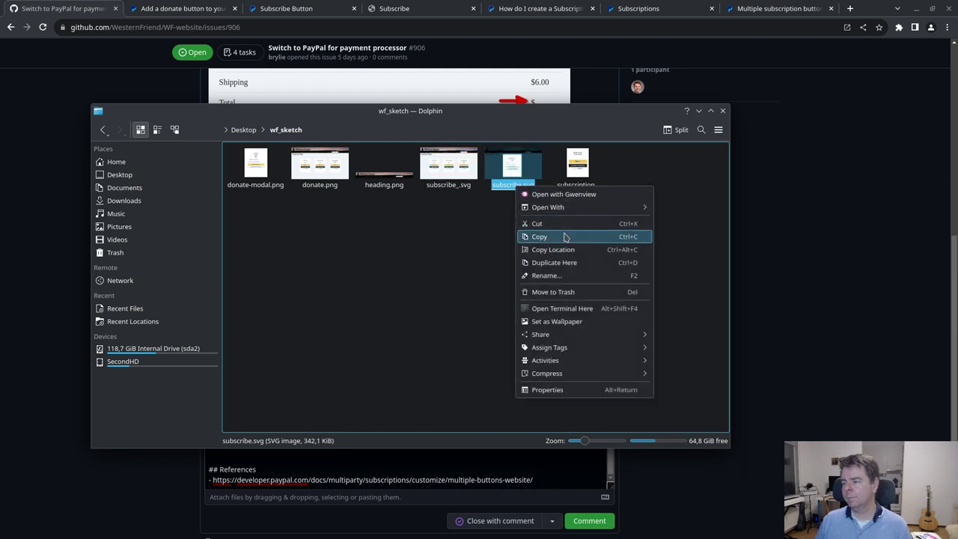
click(557, 281)
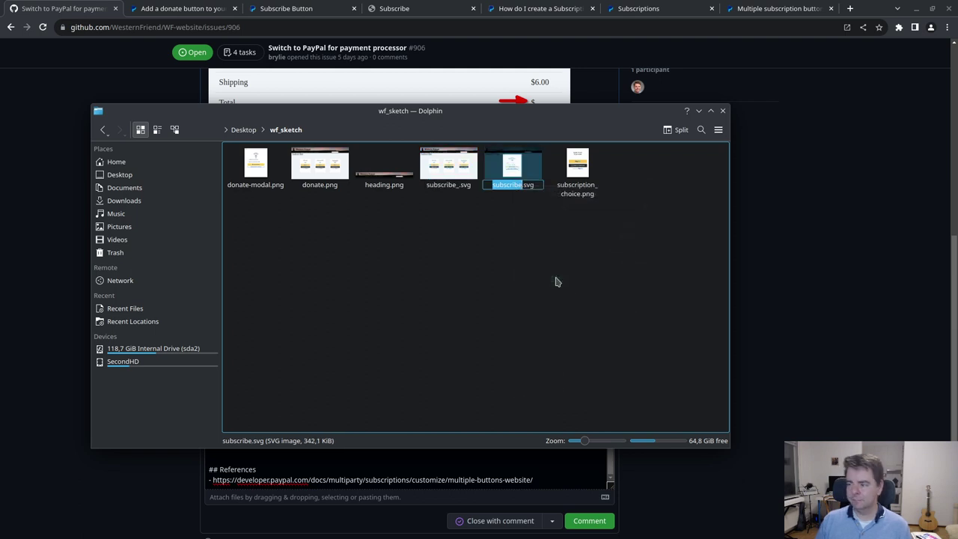
text(donate)
key(Return)
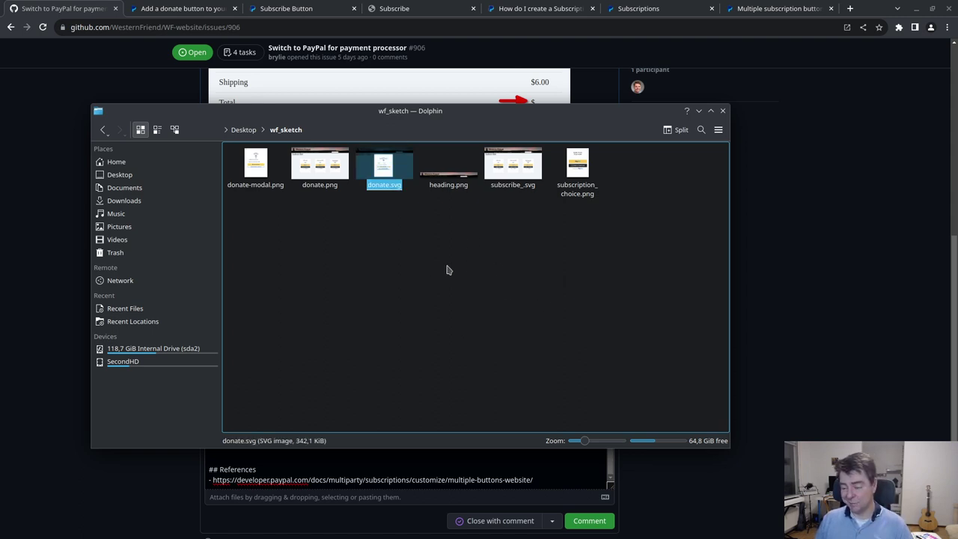
- Drop the underscore so subscribe_.svg becomes subscribe.svg
right_click(515, 188)
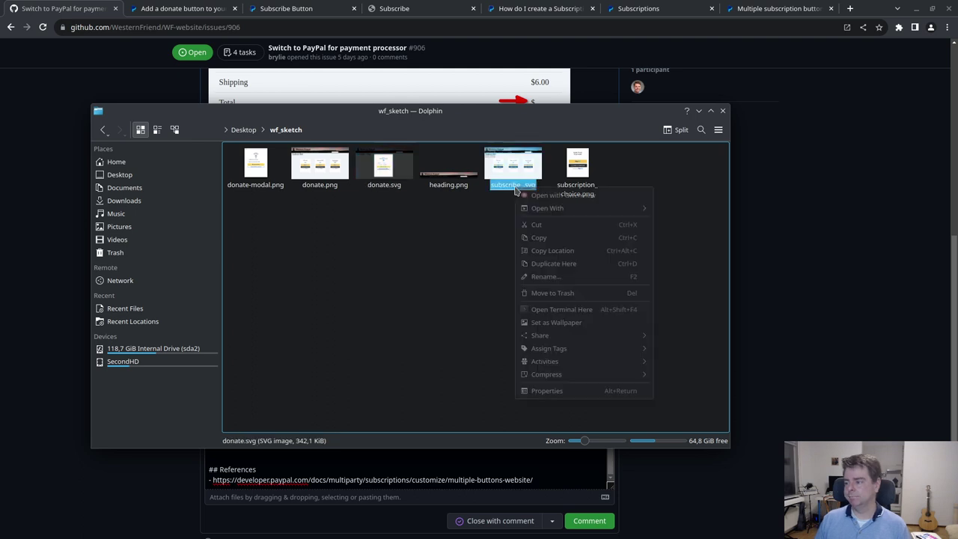
click(559, 277)
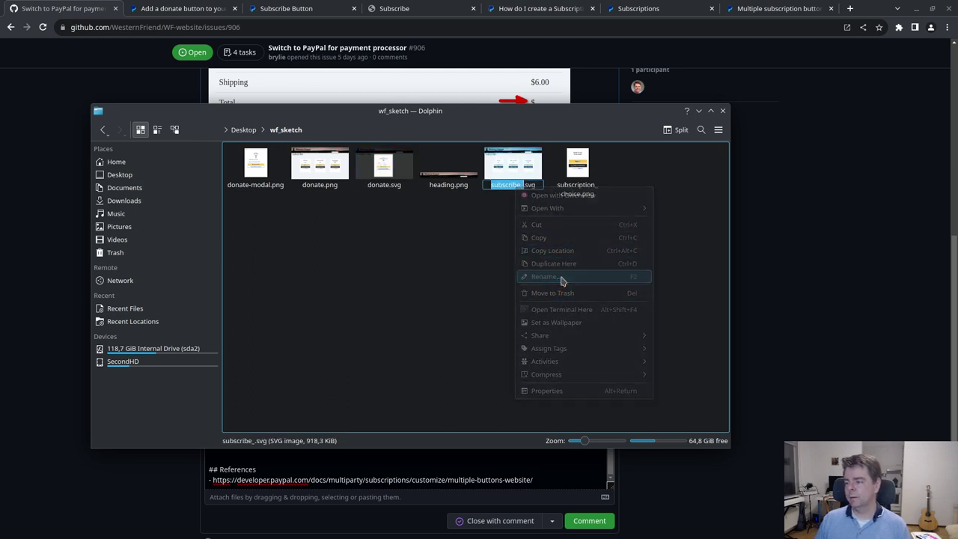
key(Right)
key(BackSpace)
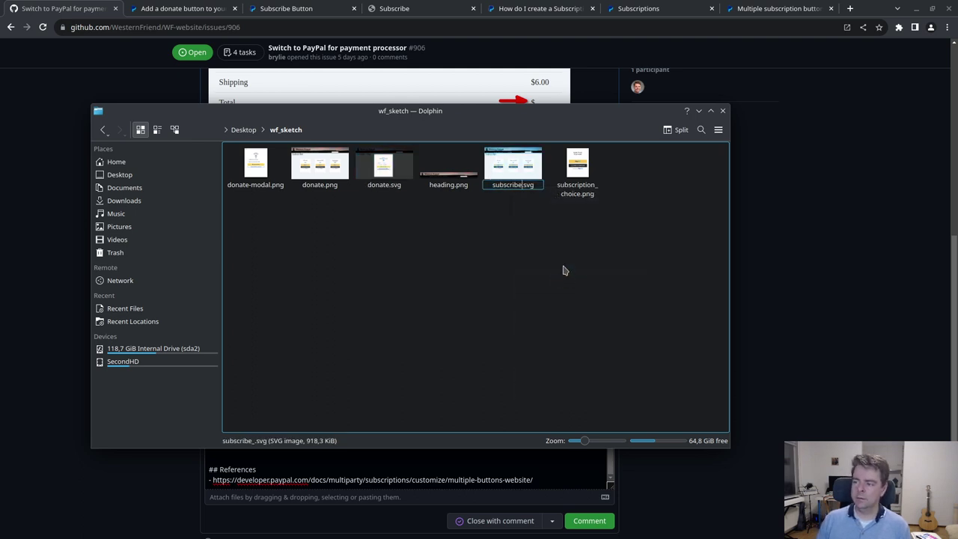
key(Return)
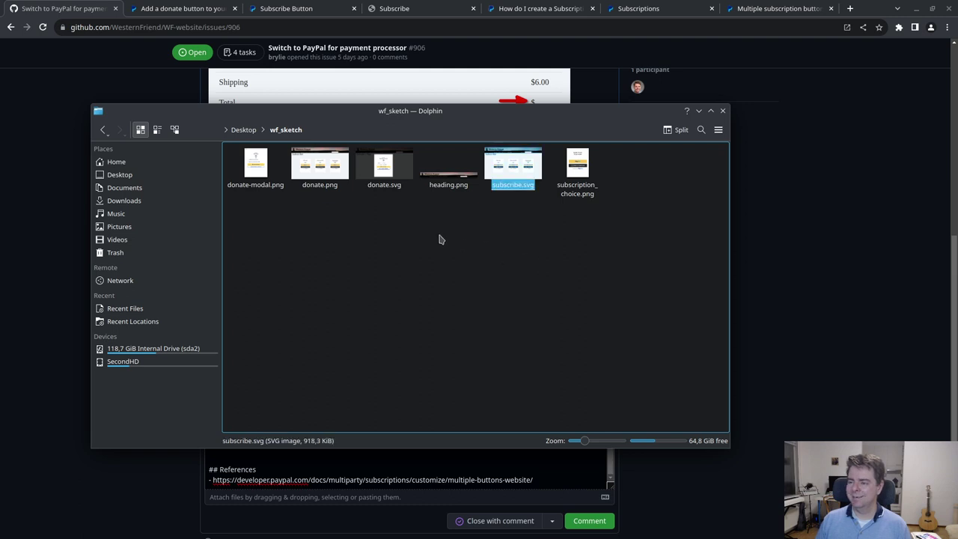
- Rename donate.png to subscribe.png and attach it to the GitHub comment under Subscribe
right_click(327, 188)
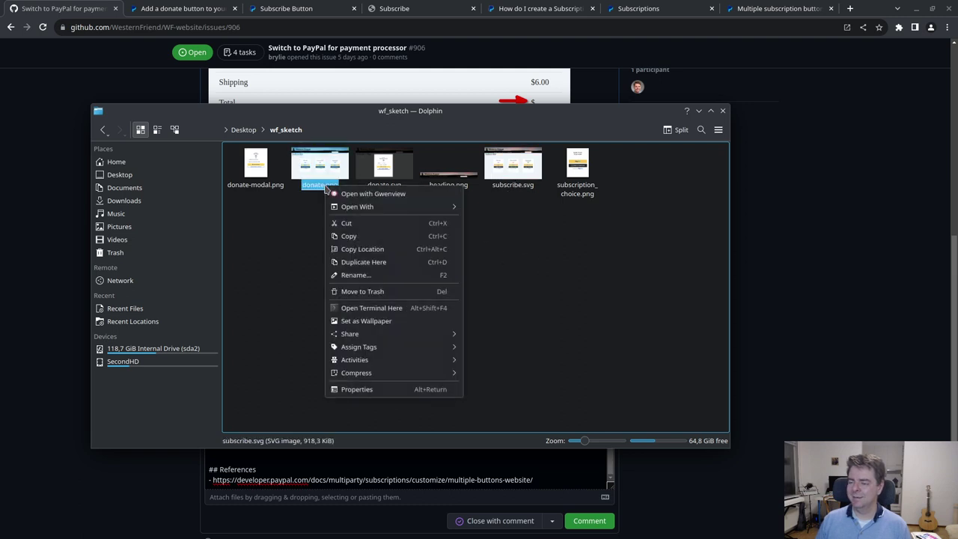
click(387, 275)
text(subscribe)
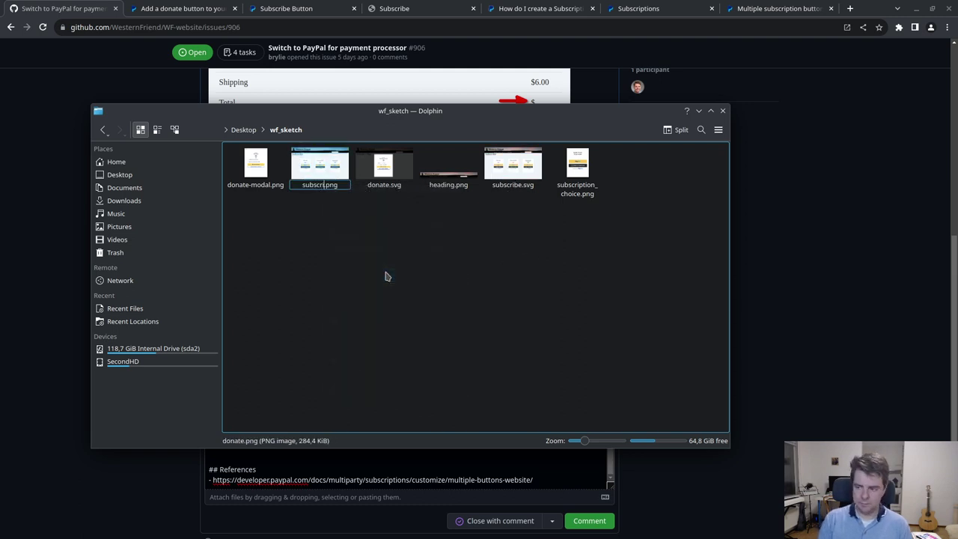
key(Return)
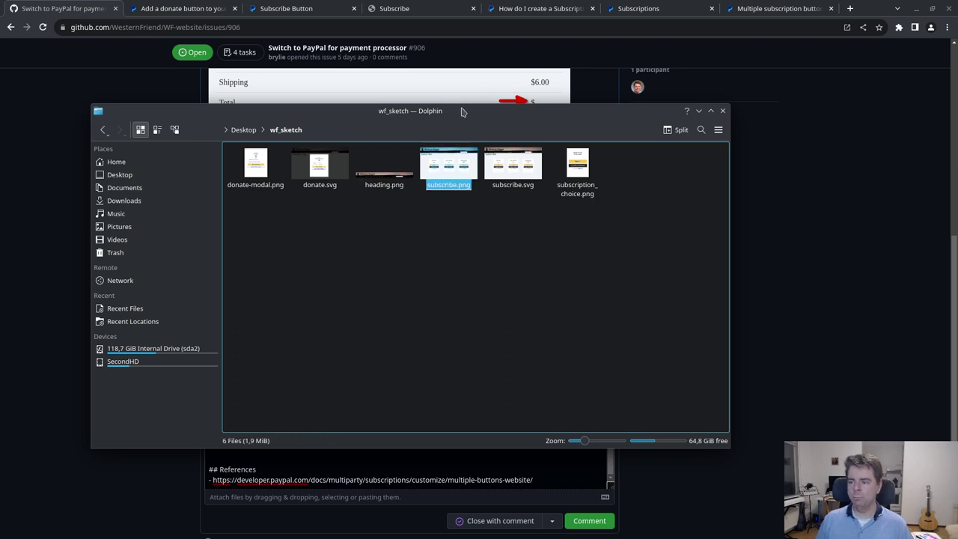
drag(468, 110, 739, 72)
drag(720, 124, 266, 453)
click(241, 417)
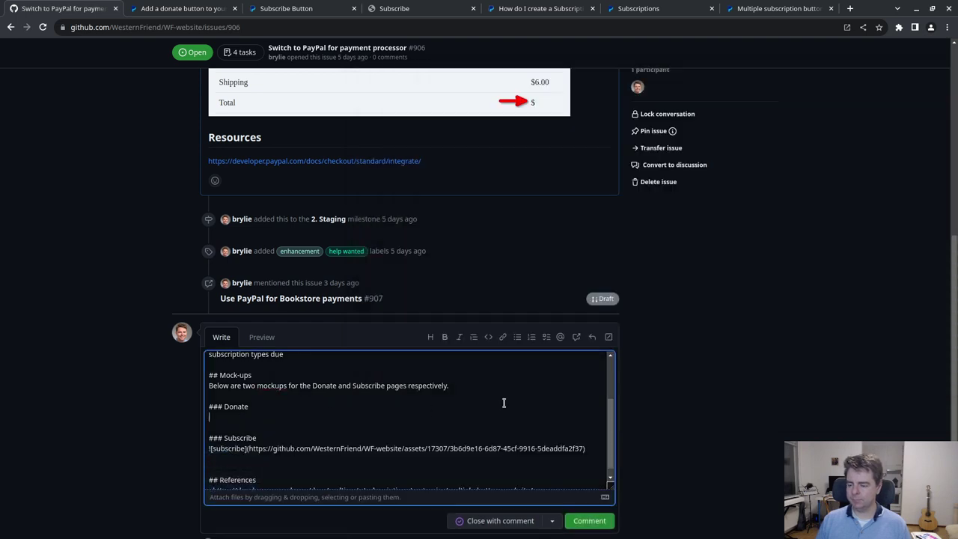
- Open donate.svg from Dolphin in Inkscape
key(alt+Tab)
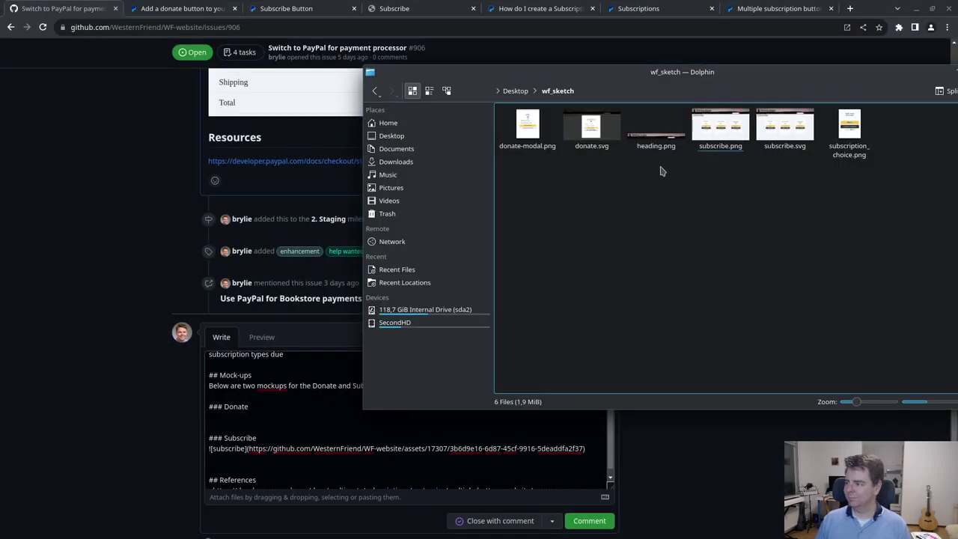
click(604, 136)
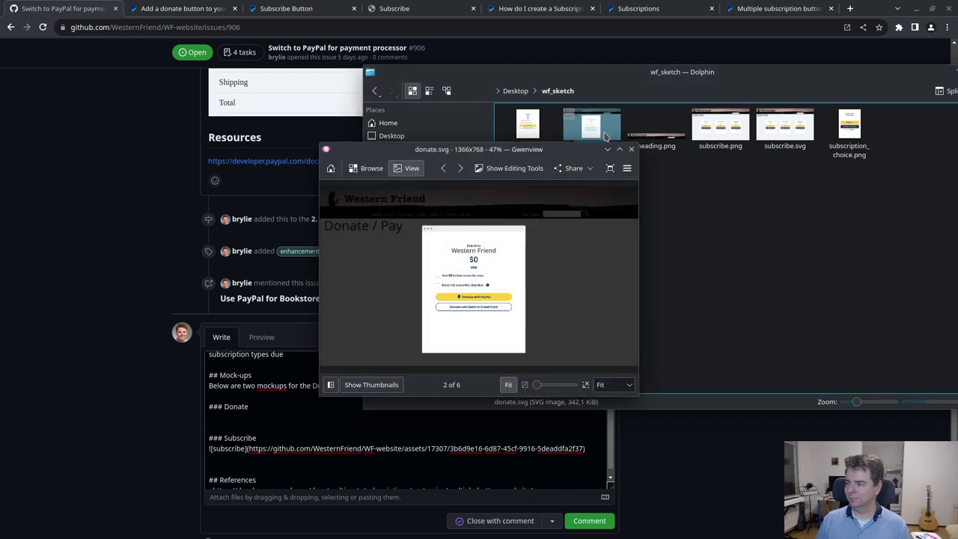
right_click(604, 136)
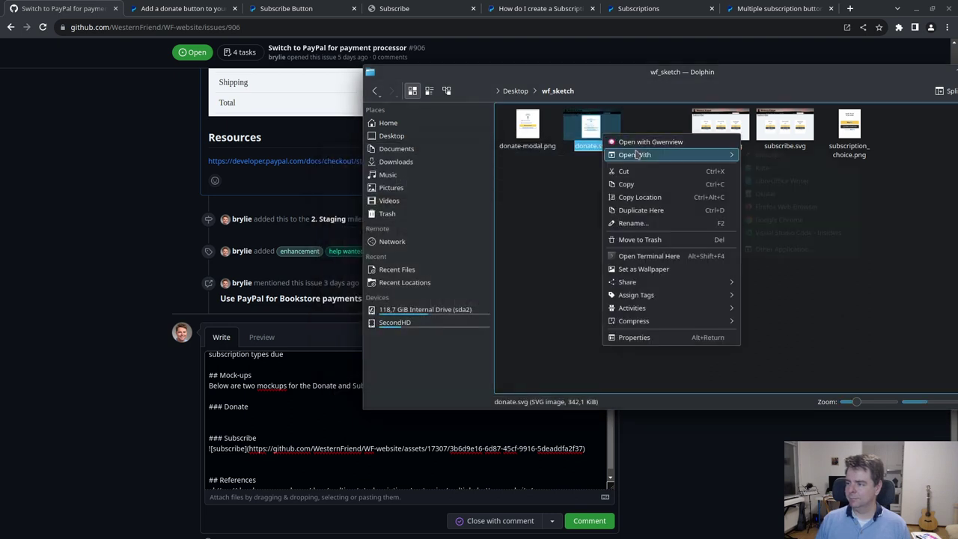
key(Escape)
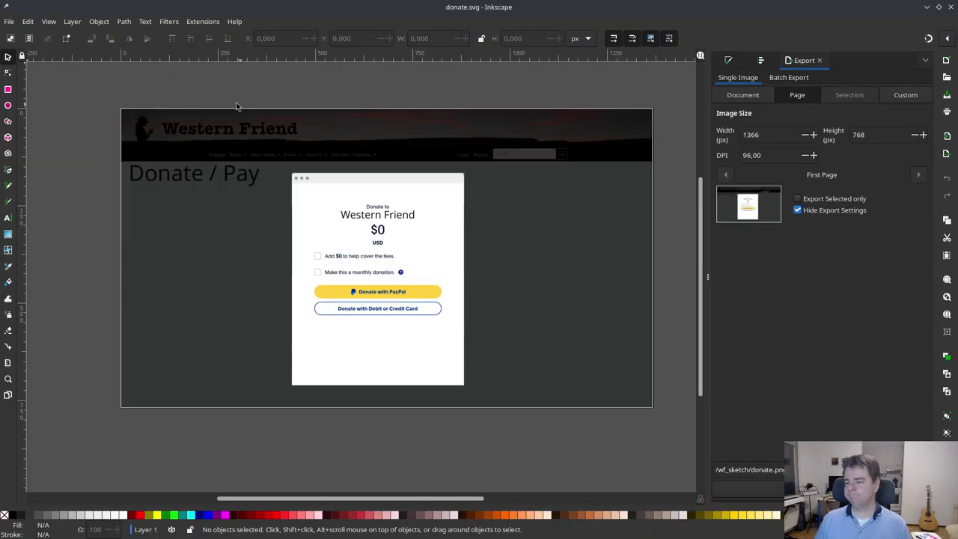
- Export the drawing as donate.png into wf_sketch, then save and close Inkscape
click(9, 21)
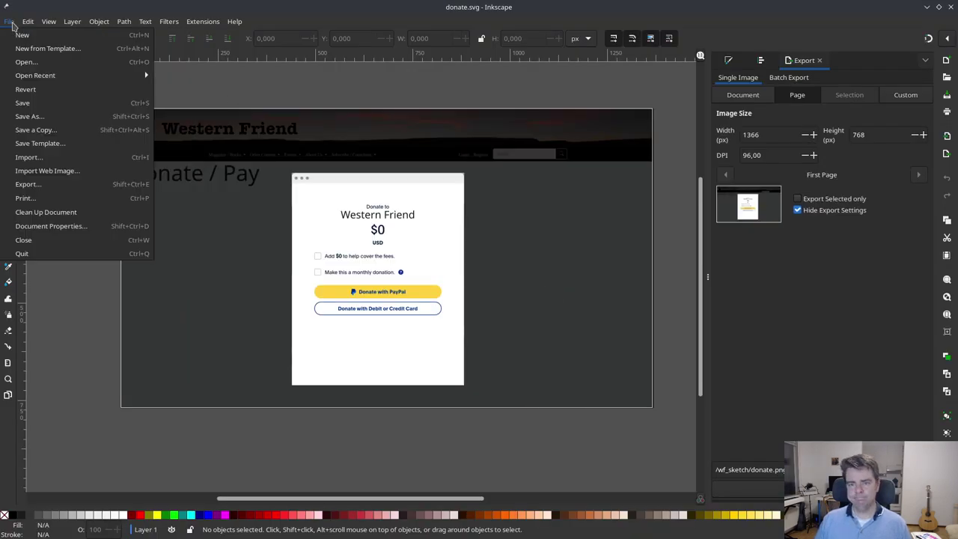
click(54, 190)
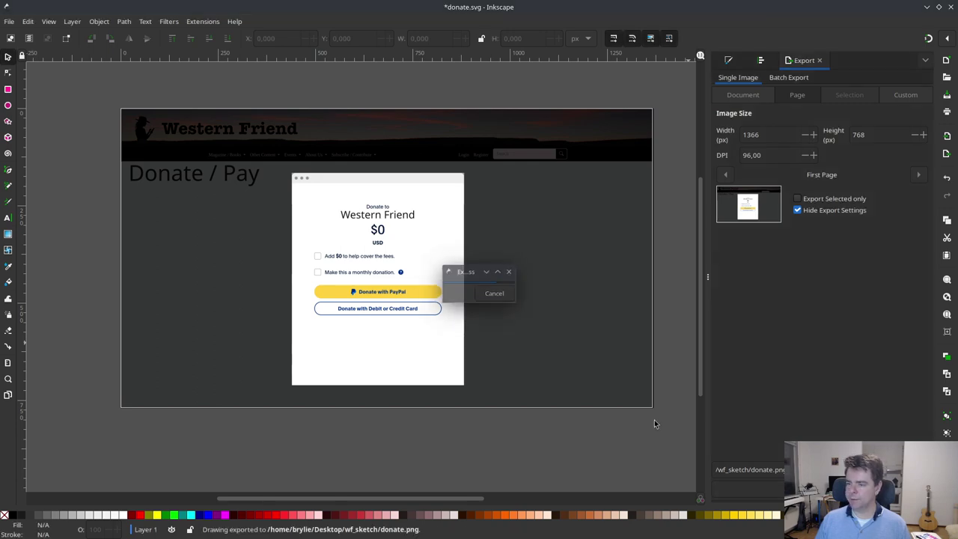
click(950, 7)
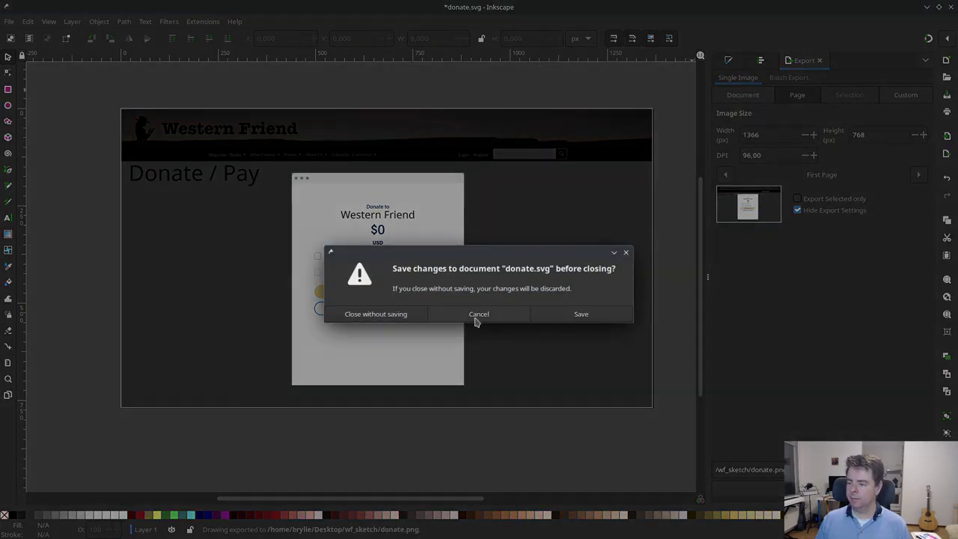
click(581, 314)
click(668, 262)
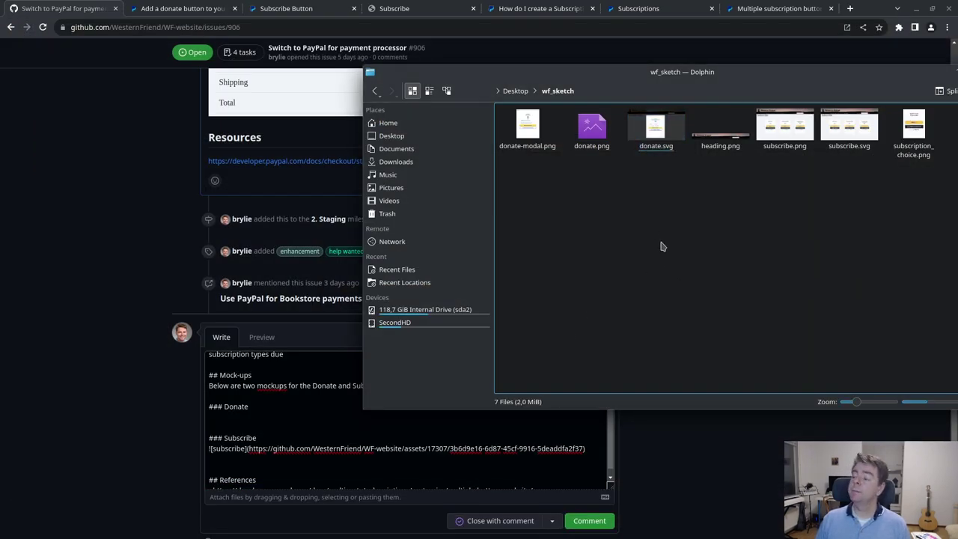
- Attach the exported donate.png to the comment draft and preview the rendered comment
click(595, 139)
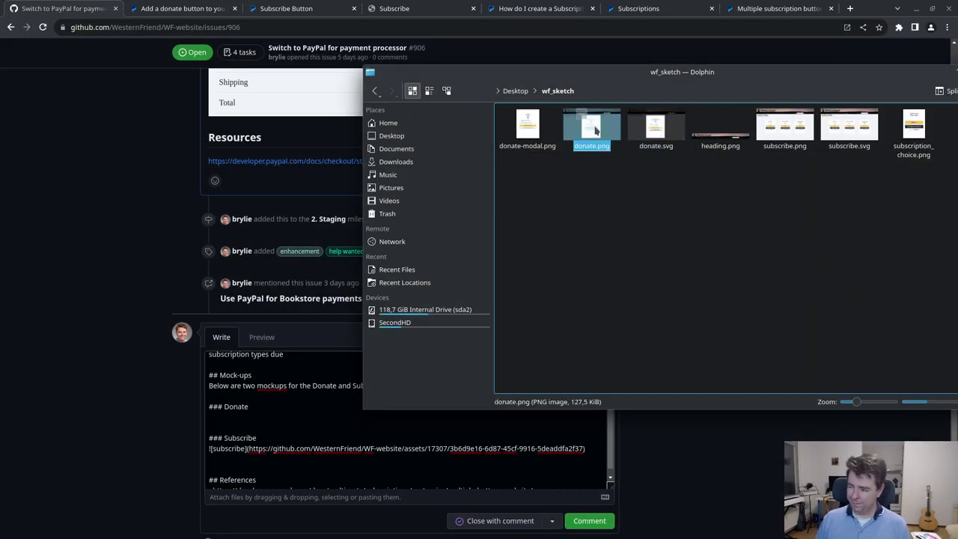
drag(594, 129, 225, 417)
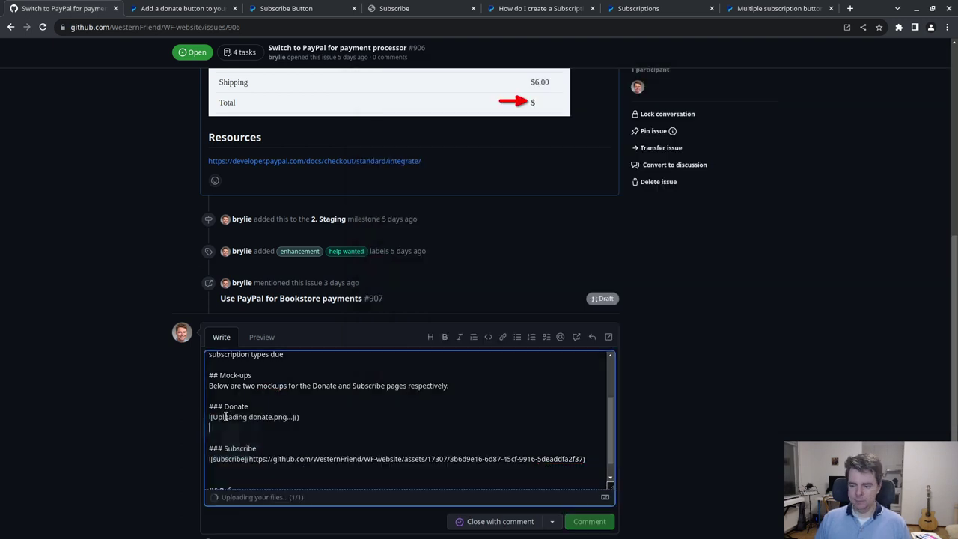
click(261, 337)
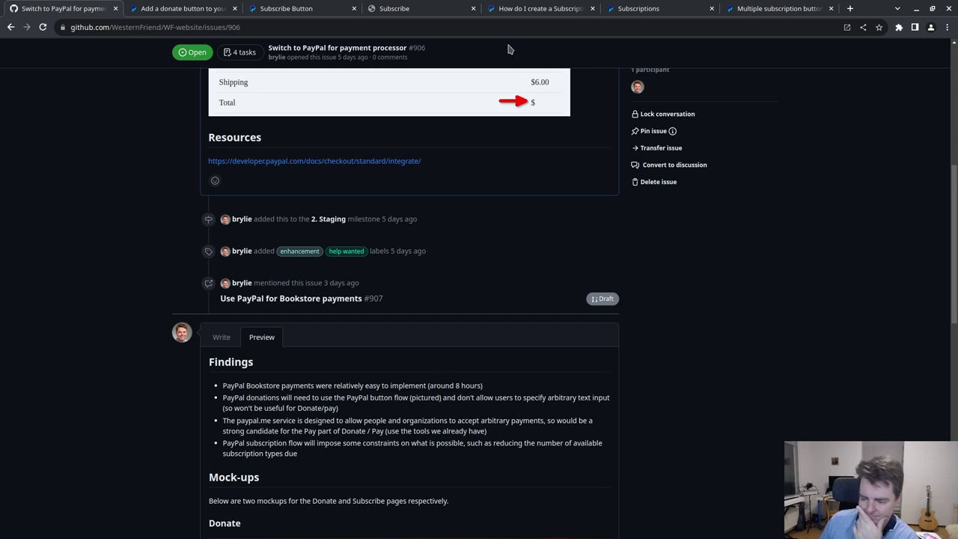
click(849, 8)
- Load paypal.me in a new tab, copy its address, and return to the GitHub issue
text(p)
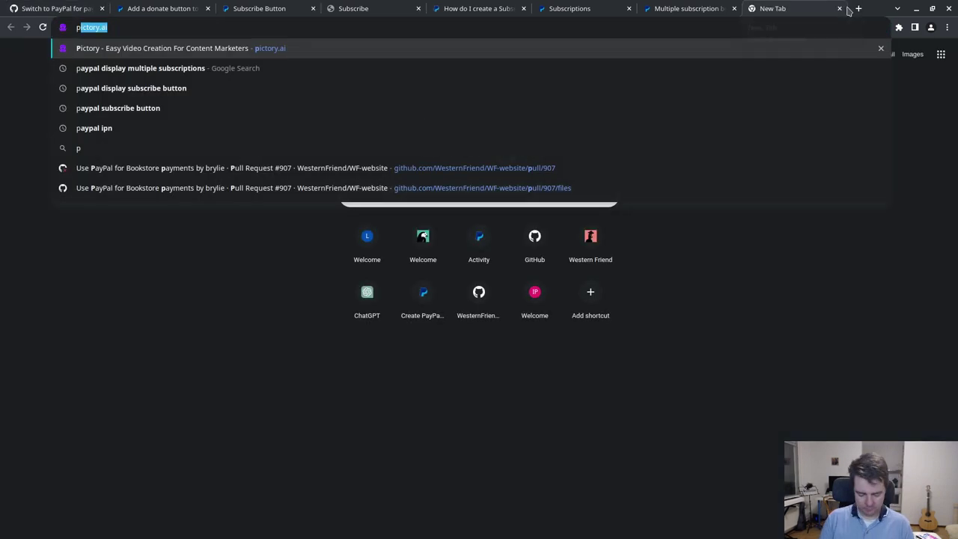
text(aypal.me)
key(Return)
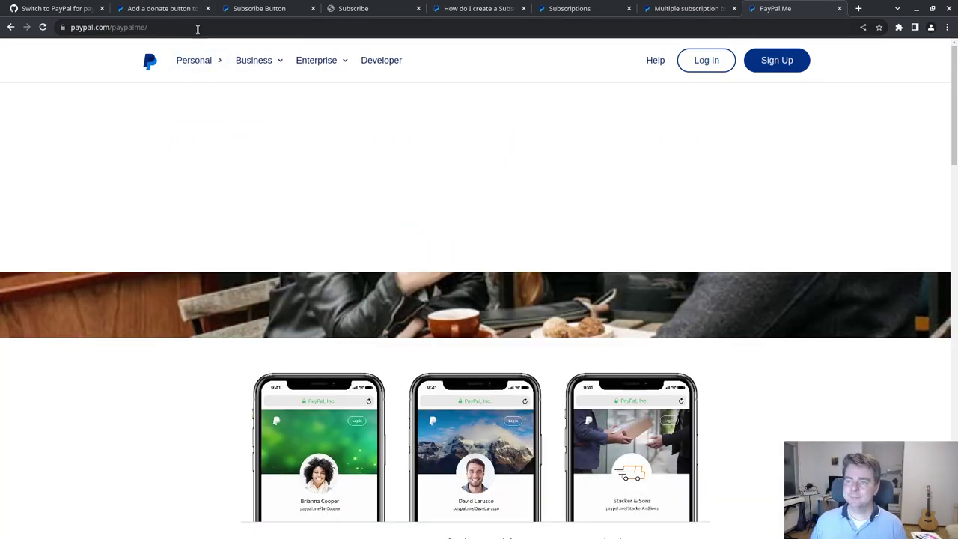
click(197, 28)
key(ctrl+c)
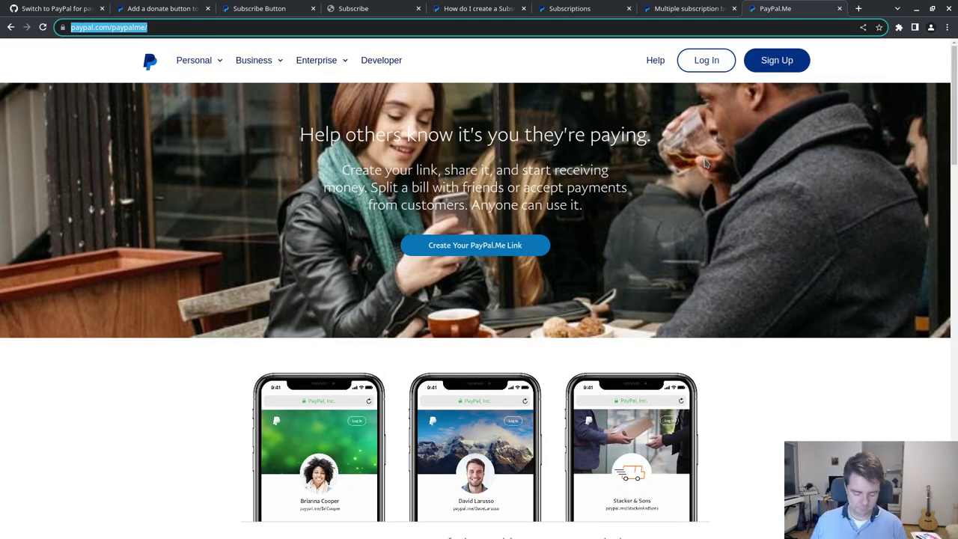
scroll(796, 389, down, 2)
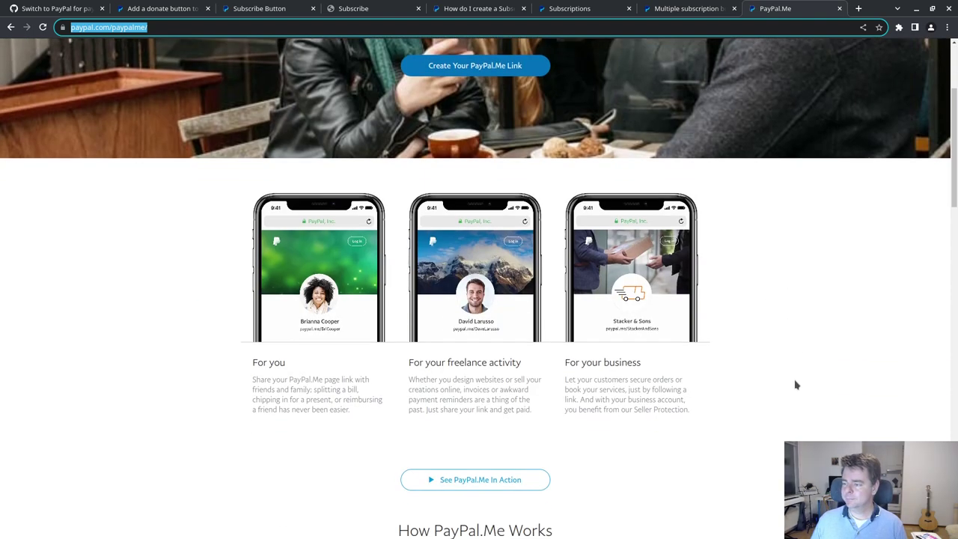
scroll(797, 384, up, 1)
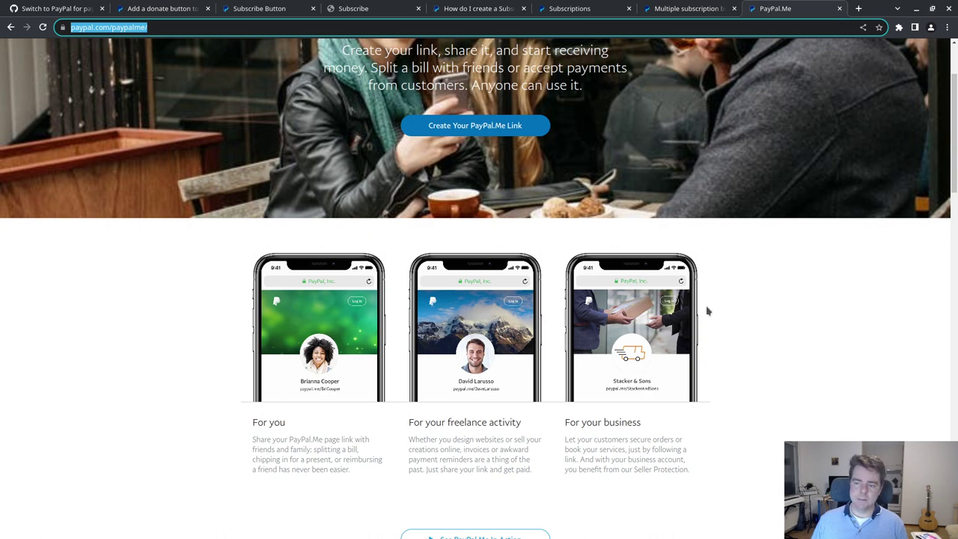
click(49, 9)
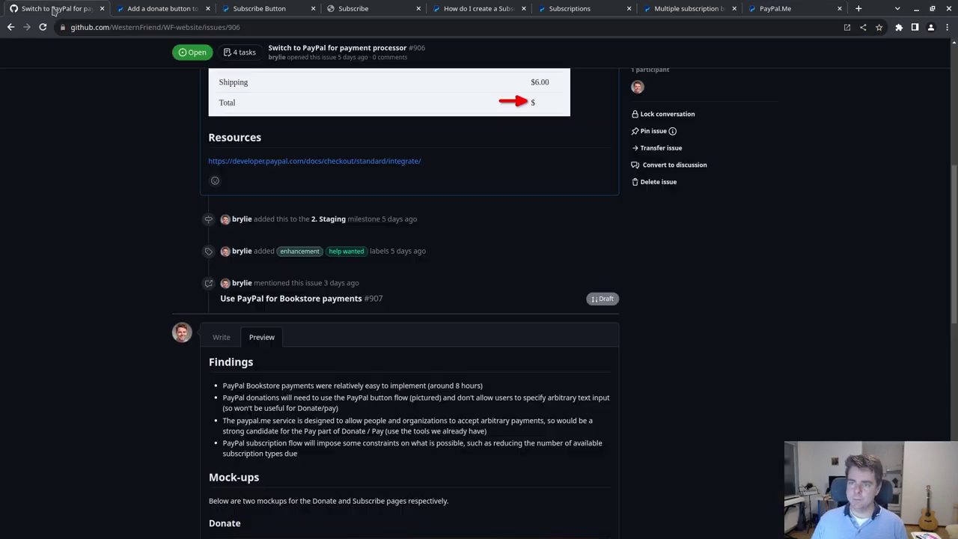
scroll(135, 273, down, 6)
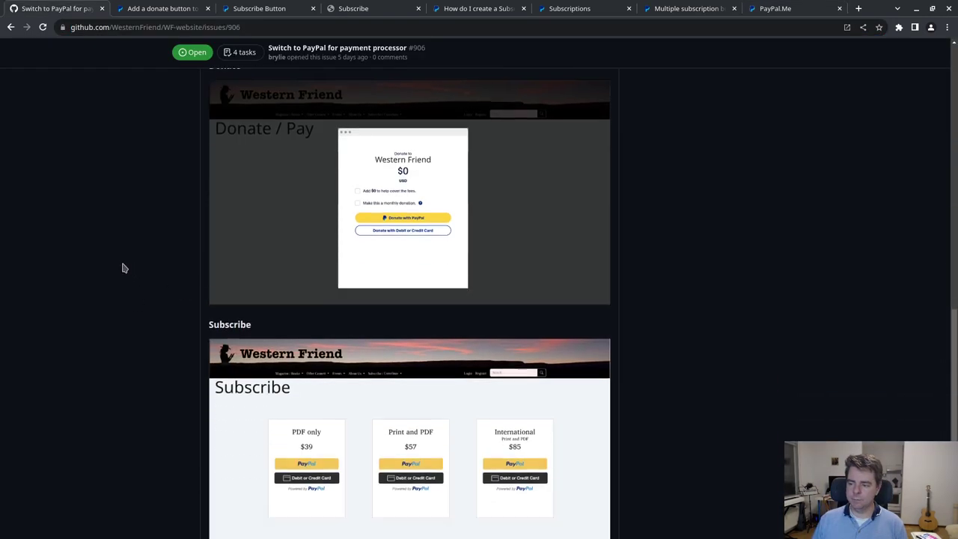
scroll(123, 268, up, 6)
click(221, 337)
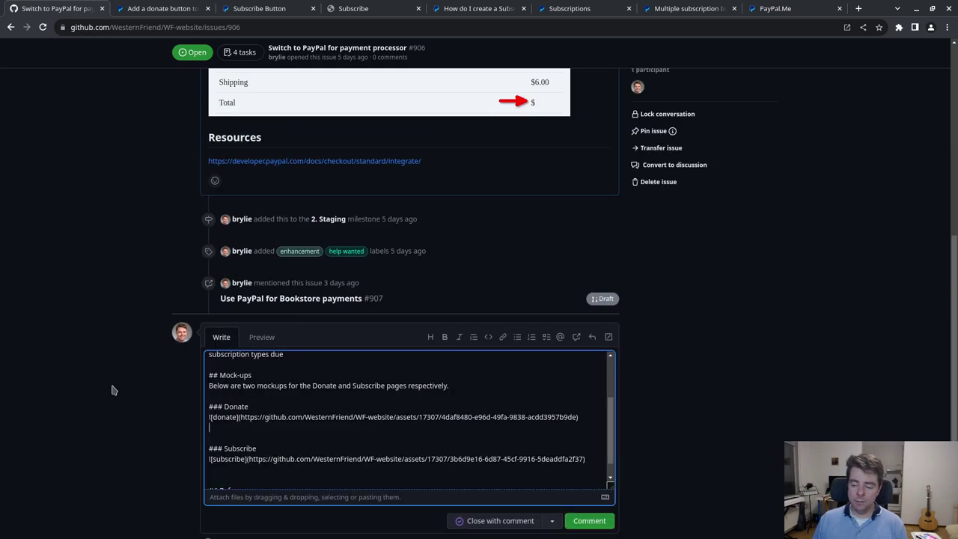
scroll(319, 417, down, 1)
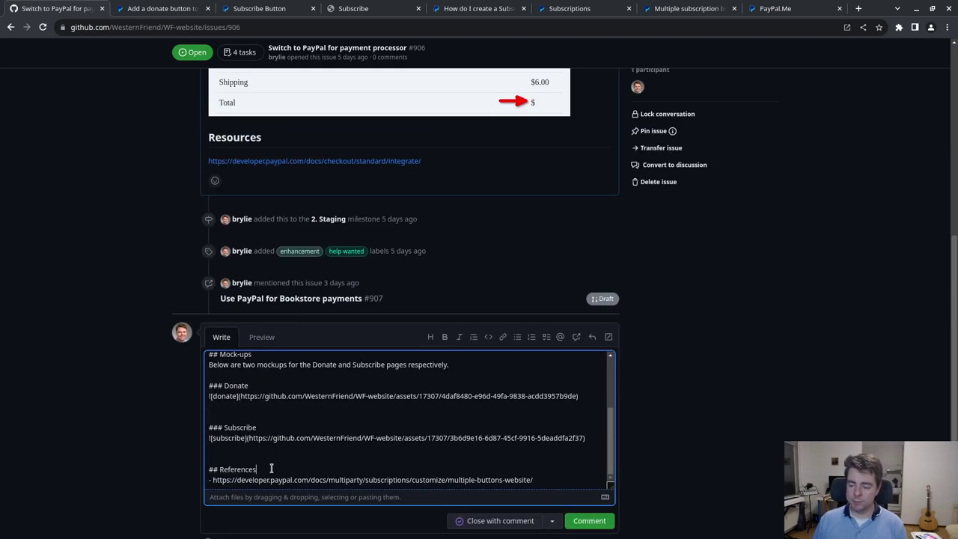
key(Return)
scroll(397, 449, down, 1)
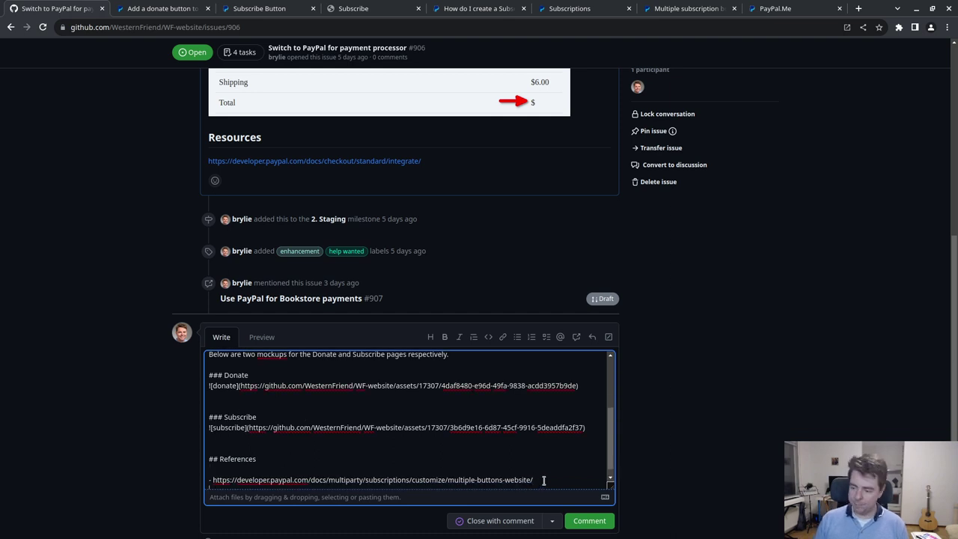
key(Return)
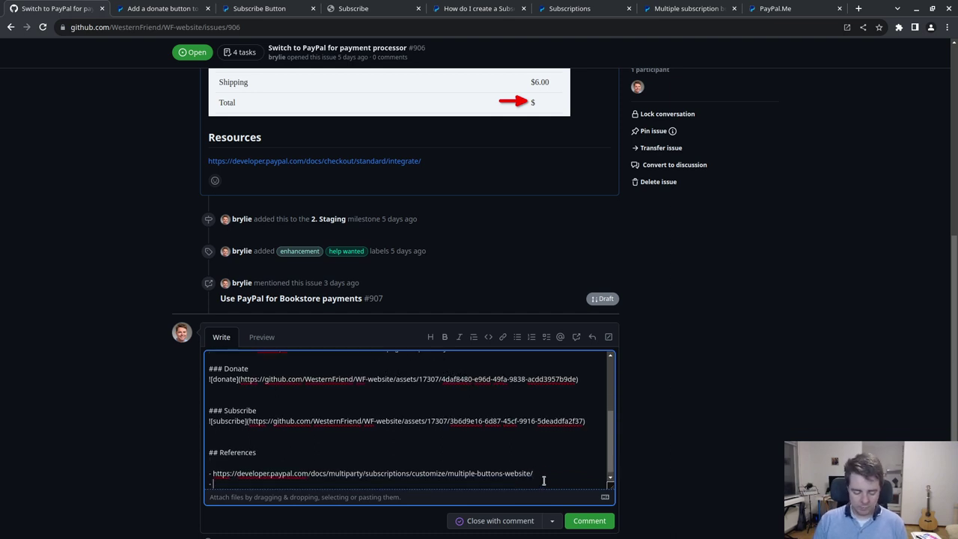
key(ctrl+v)
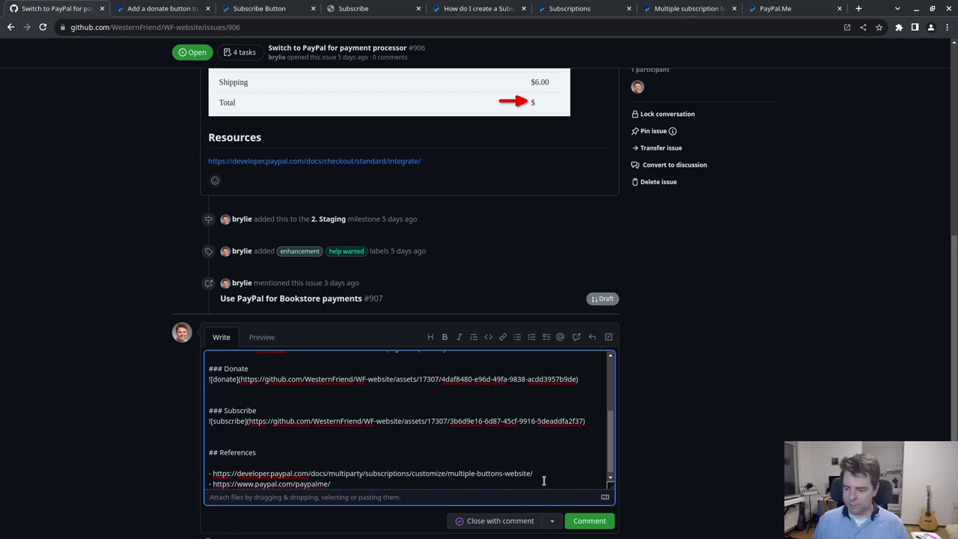
- Post the finished comment on issue #906
scroll(389, 441, up, 1)
scroll(389, 441, down, 3)
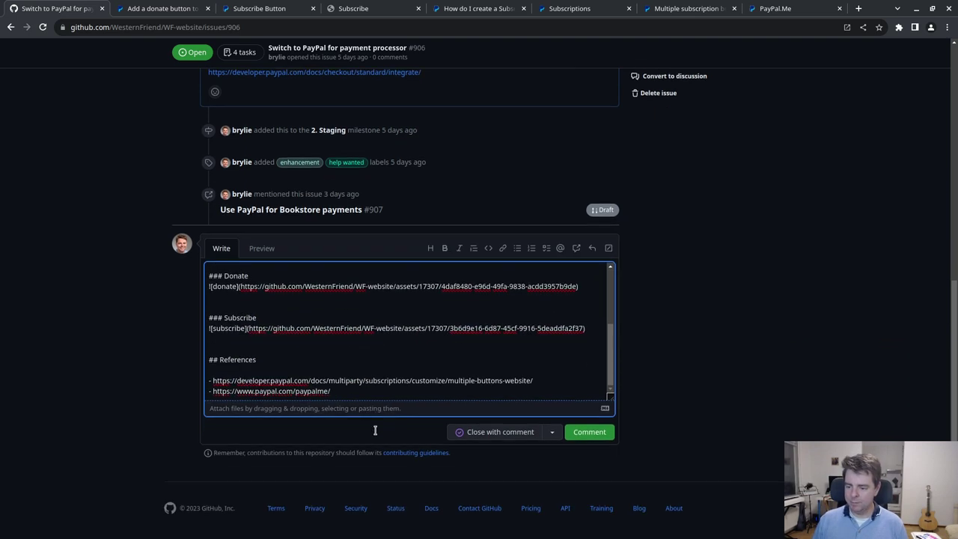
scroll(387, 349, up, 3)
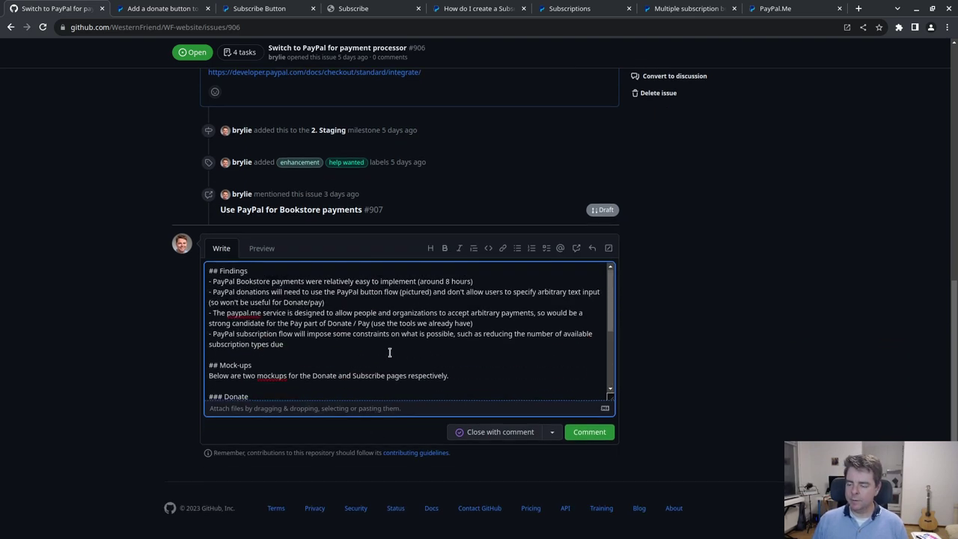
click(604, 432)
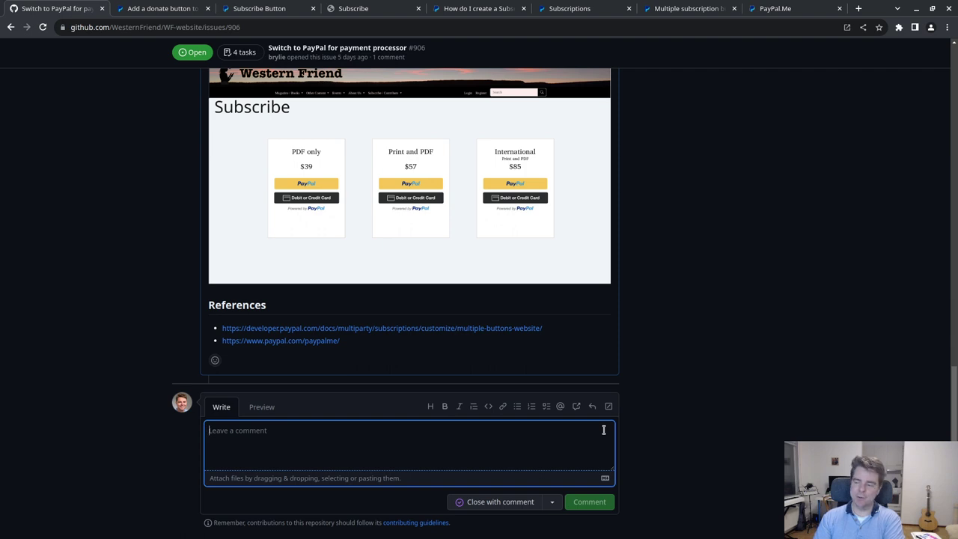
- Scroll through the posted comment to review the Donate and Subscribe mockups and references
scroll(742, 261, up, 4)
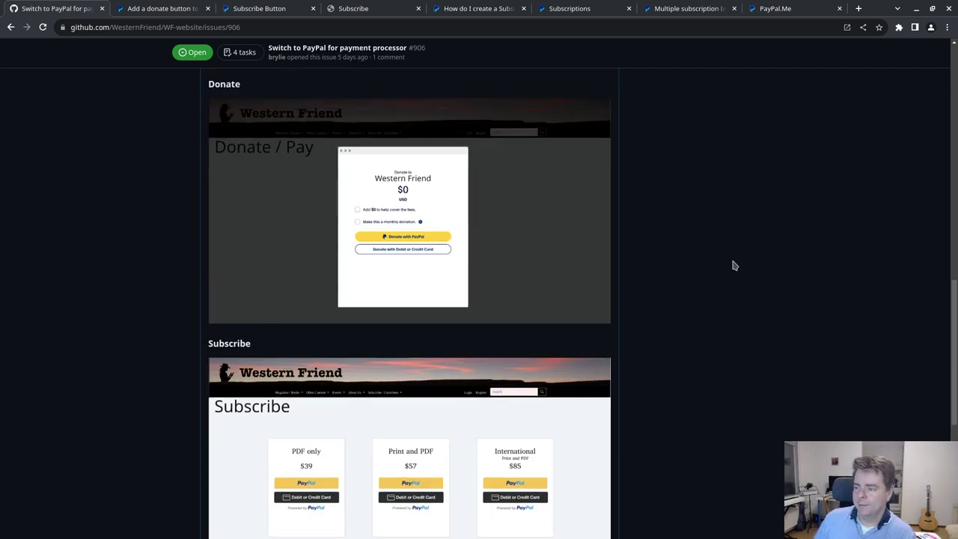
scroll(731, 265, down, 4)
scroll(465, 290, up, 2)
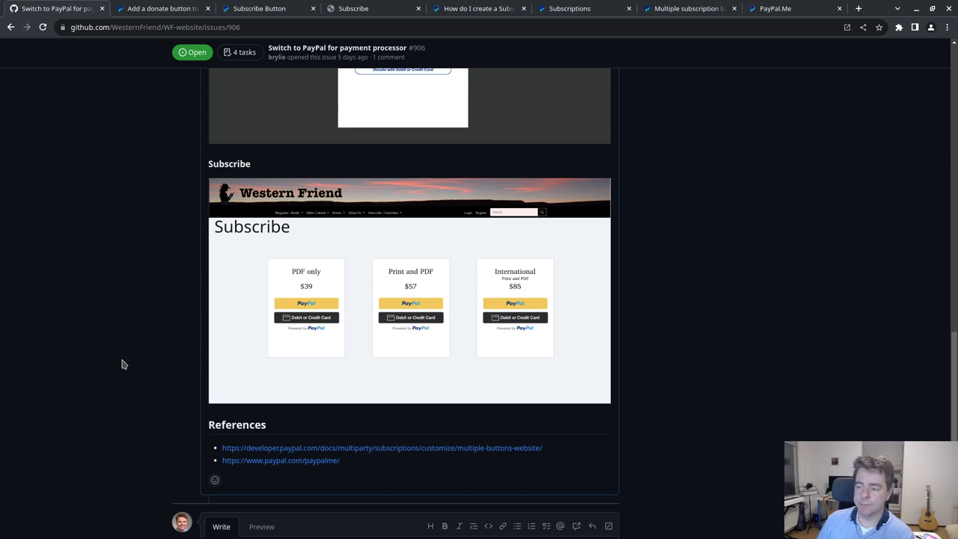
- On the staging Subscribe page, try each format and price, ending on PDF with Low-income ($20)
click(348, 8)
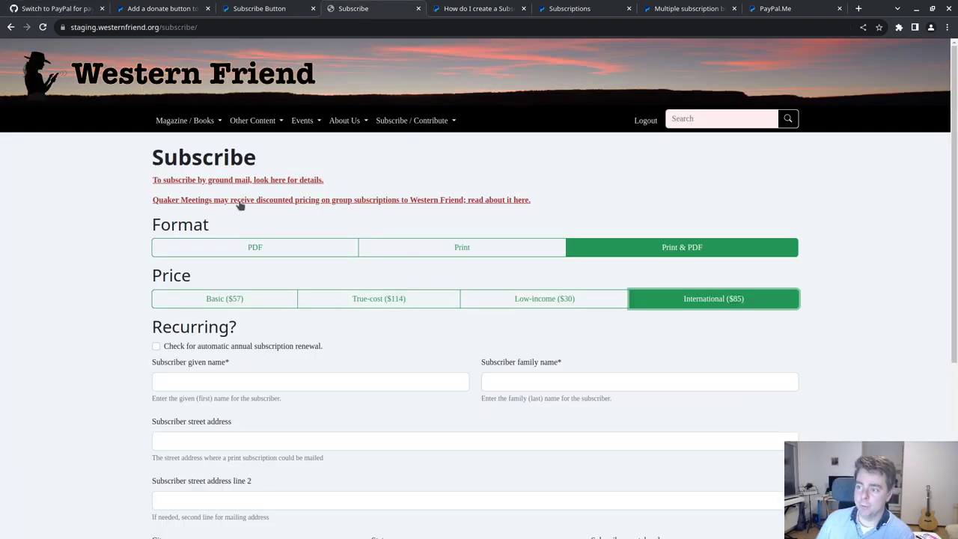
click(299, 247)
click(369, 296)
click(546, 249)
click(663, 248)
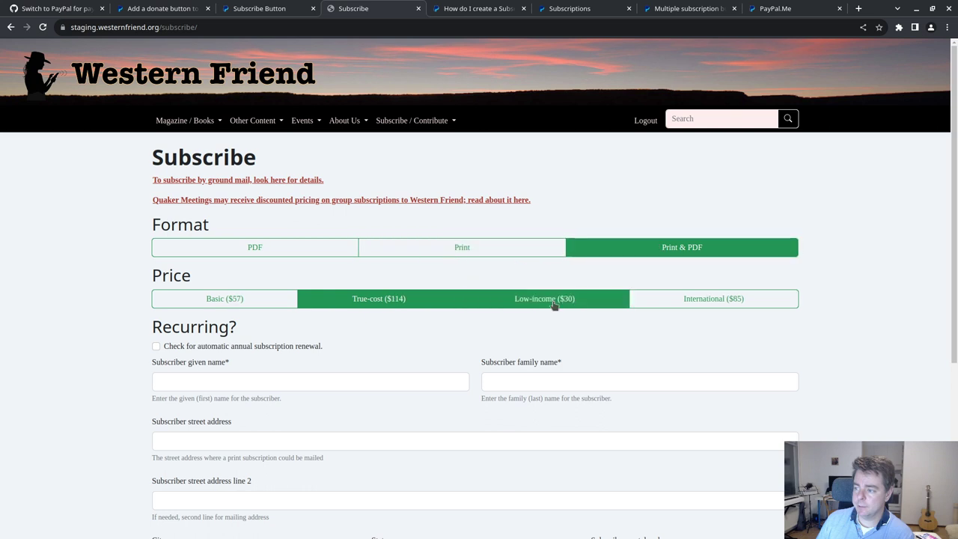
click(278, 303)
click(651, 303)
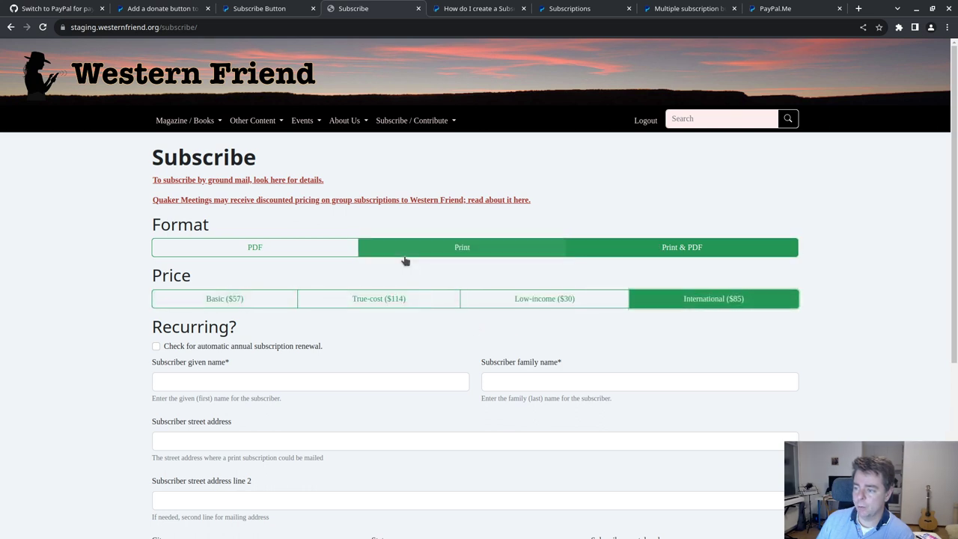
click(321, 249)
click(305, 303)
click(291, 303)
click(427, 252)
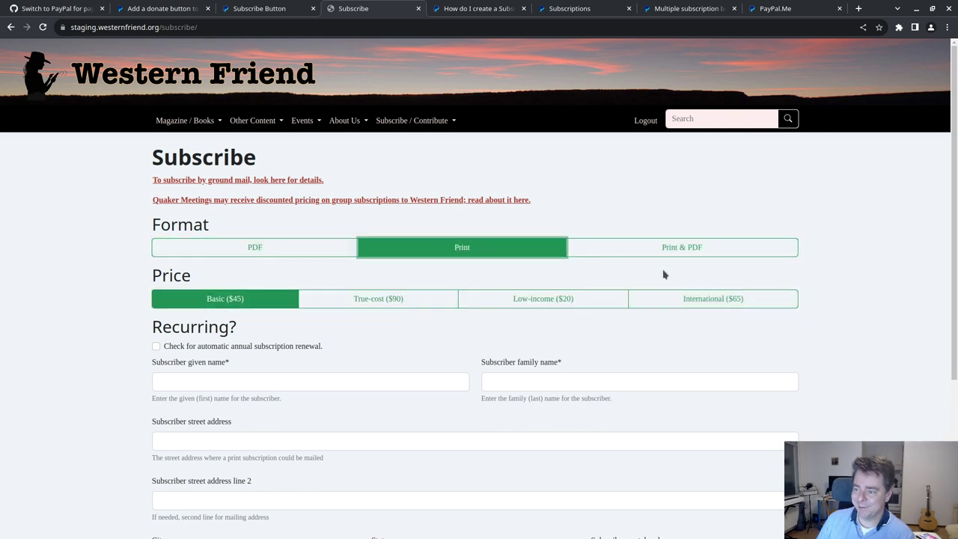
click(664, 251)
click(699, 302)
click(486, 305)
click(231, 246)
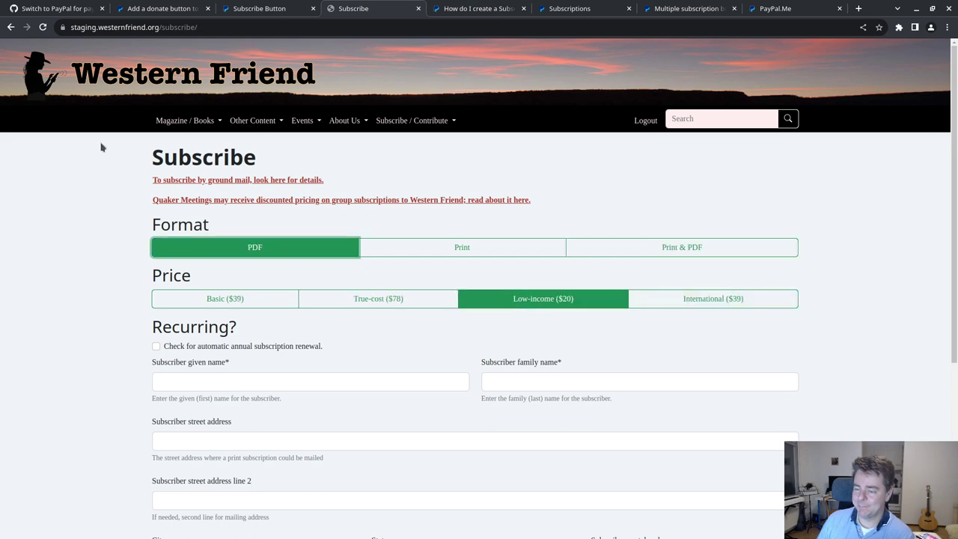
- Look over the PayPal.Me page, then return to the Western Friend Subscribe page
click(777, 16)
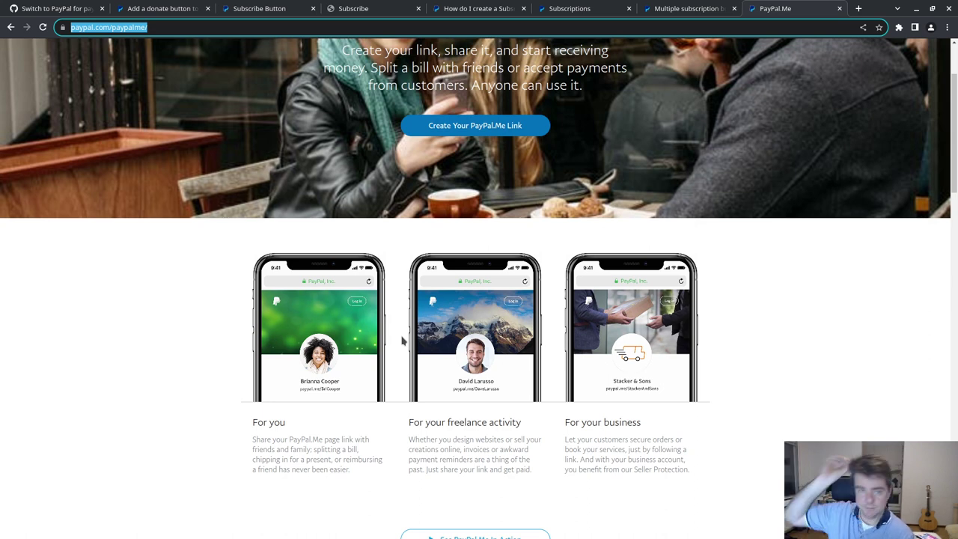
scroll(275, 353, down, 4)
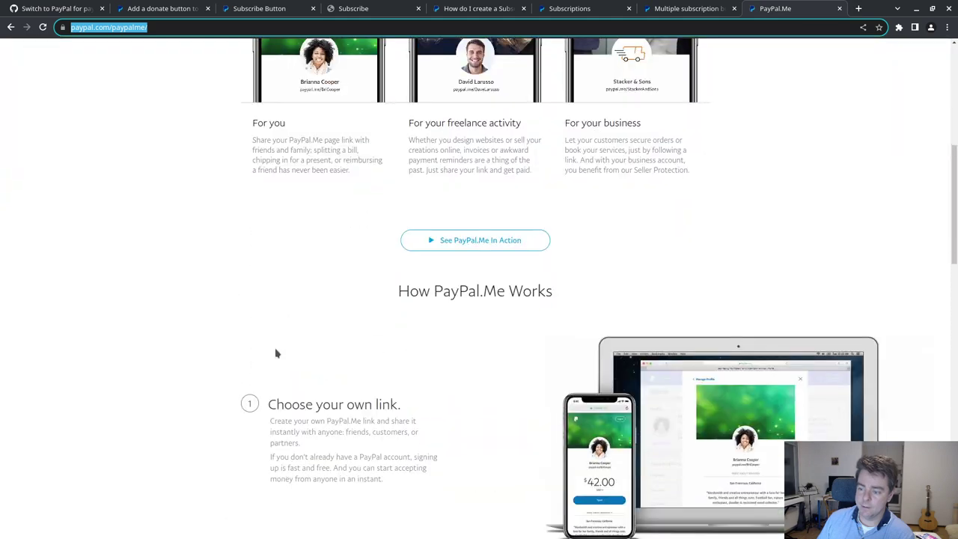
scroll(275, 353, up, 5)
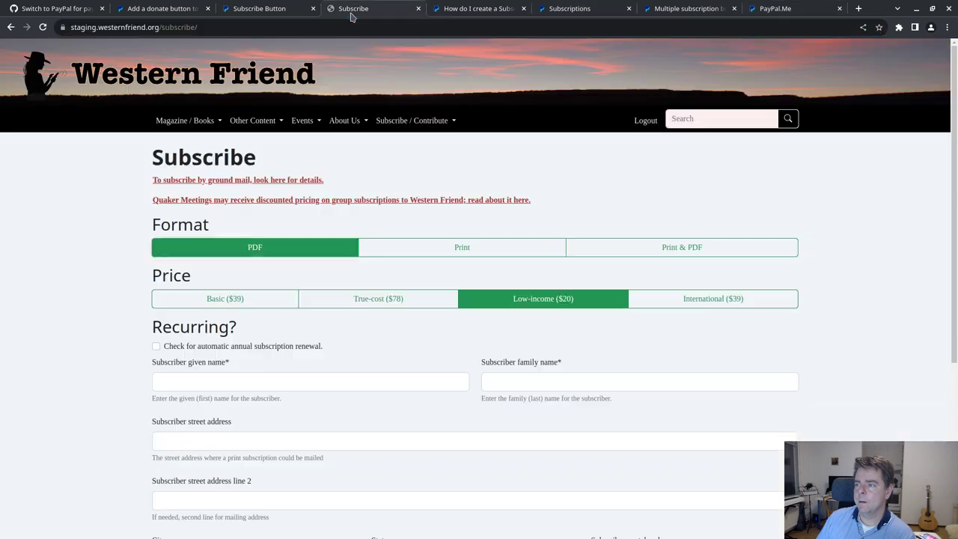
click(363, 8)
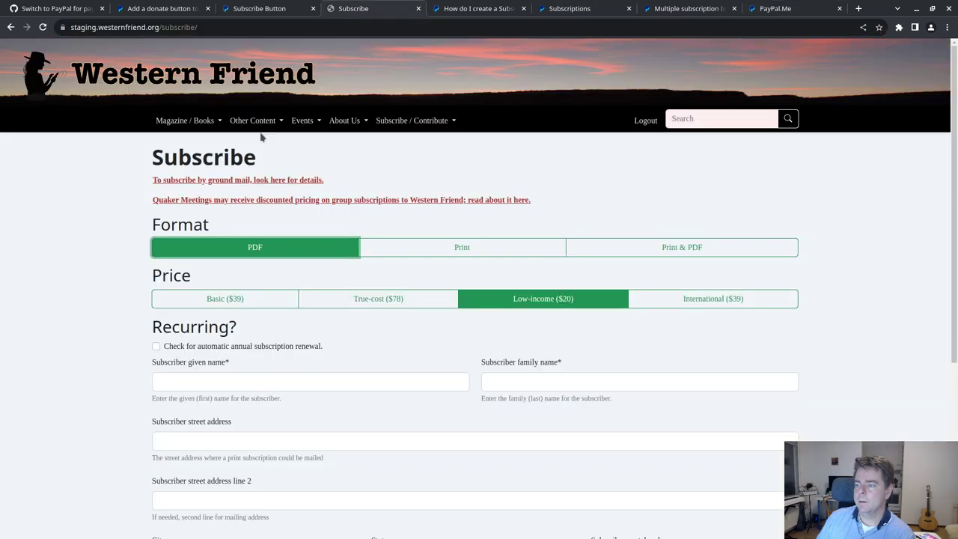
- Open Donate / Pay from the Subscribe / Contribute menu and scroll through the form
mouse_move(406, 123)
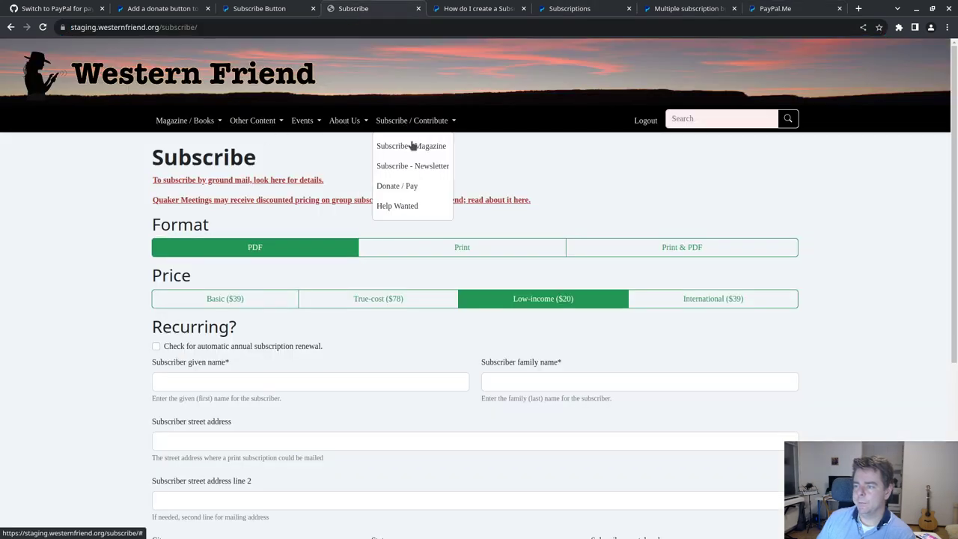
click(413, 185)
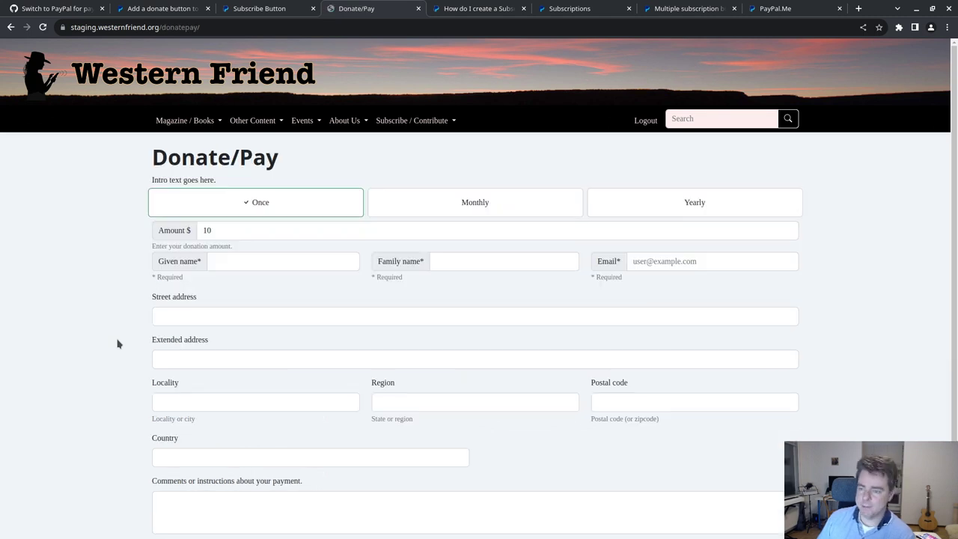
scroll(117, 344, down, 2)
scroll(112, 345, up, 1)
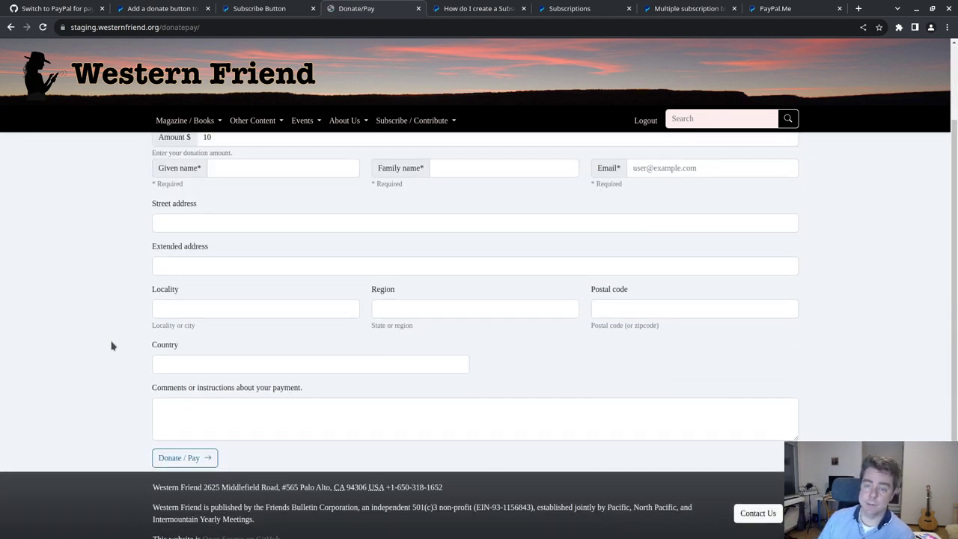
scroll(111, 344, up, 2)
scroll(226, 232, down, 2)
scroll(233, 216, up, 2)
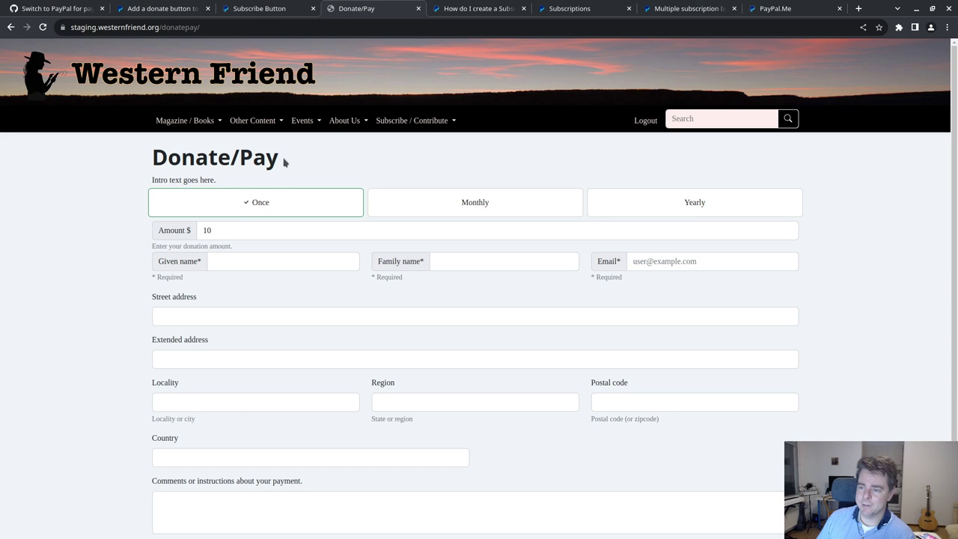
- Highlight the '/Pay' part of the heading and focus the payment Comments box
drag(285, 160, 230, 157)
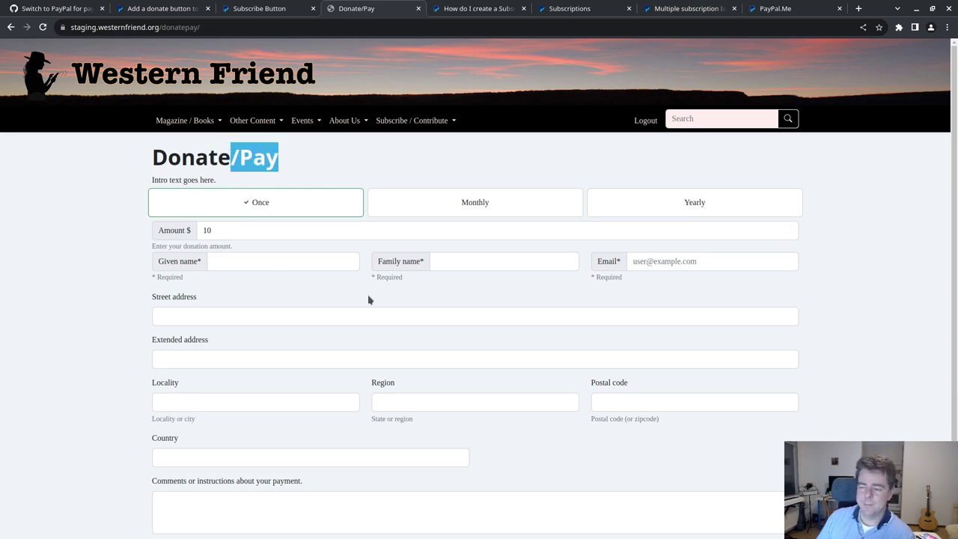
scroll(372, 292, down, 3)
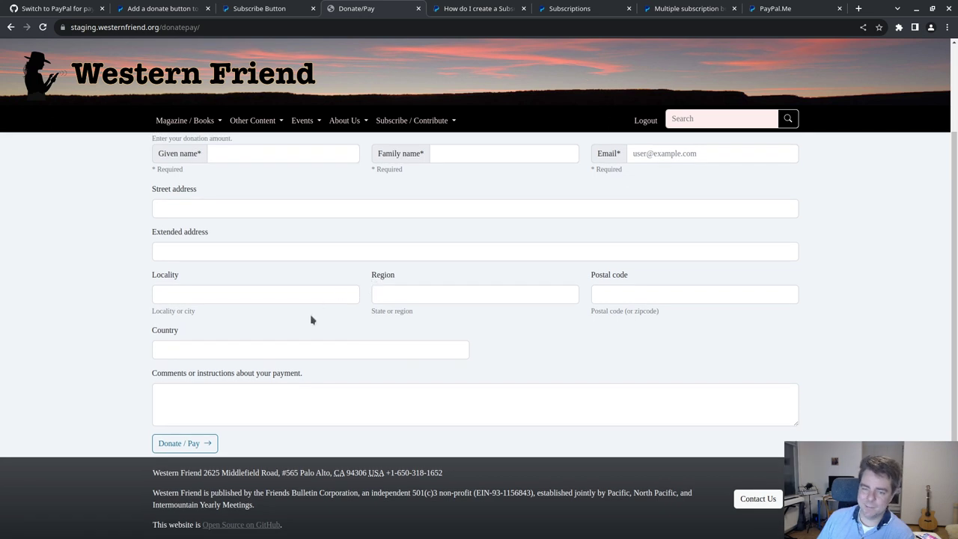
scroll(310, 318, up, 3)
scroll(309, 316, down, 3)
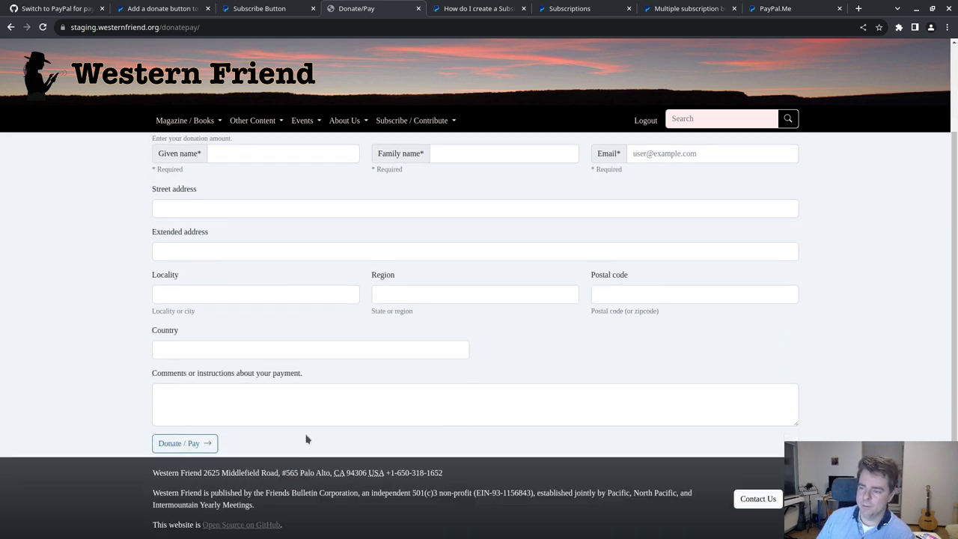
click(307, 405)
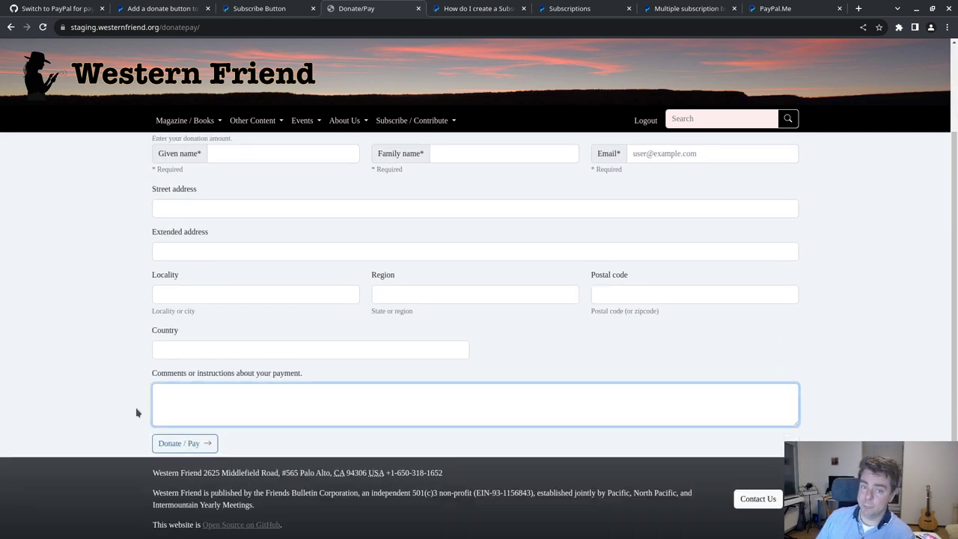
scroll(150, 374, up, 3)
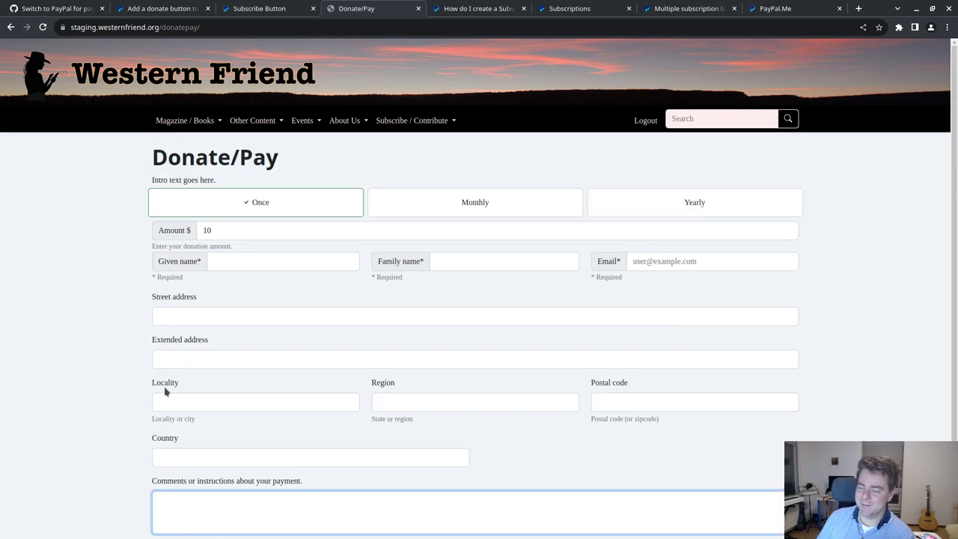
- Try the Monthly, Yearly and Once frequencies, settle on Yearly, and check the name and email fields
click(481, 203)
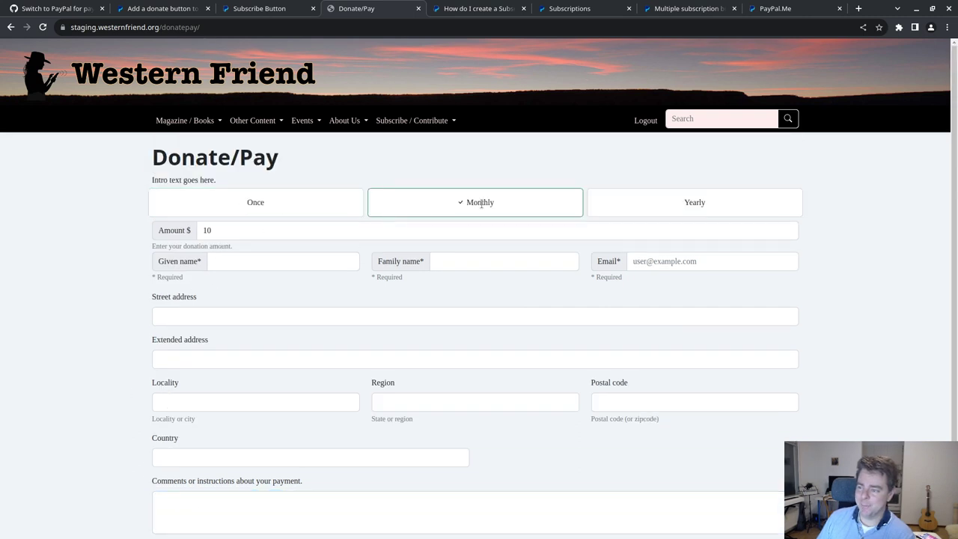
click(696, 201)
click(254, 205)
click(479, 205)
click(654, 211)
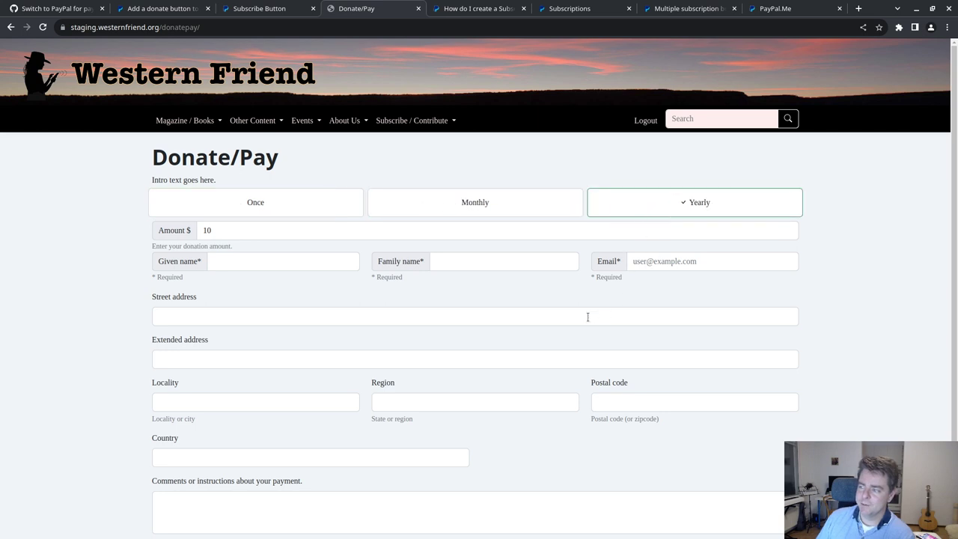
click(285, 265)
click(487, 265)
click(728, 264)
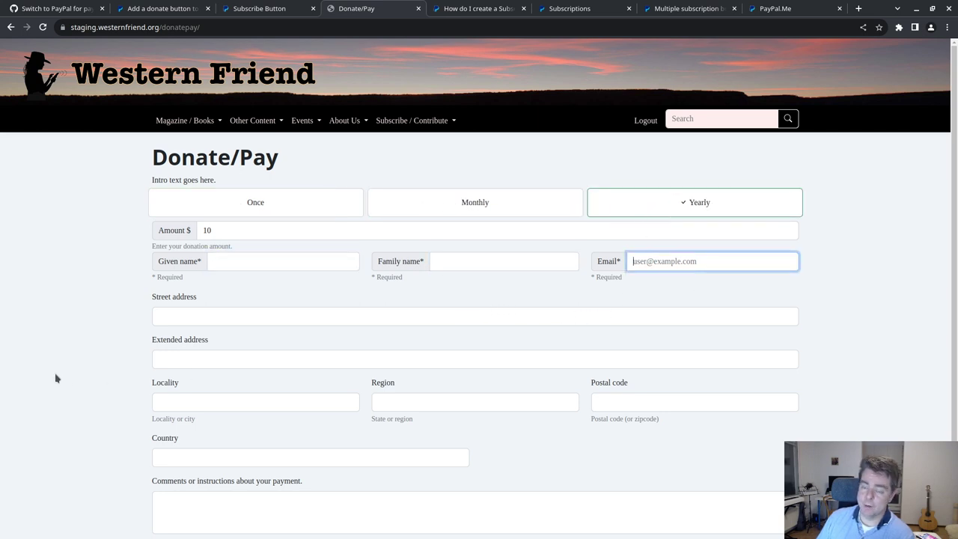
scroll(101, 310, down, 3)
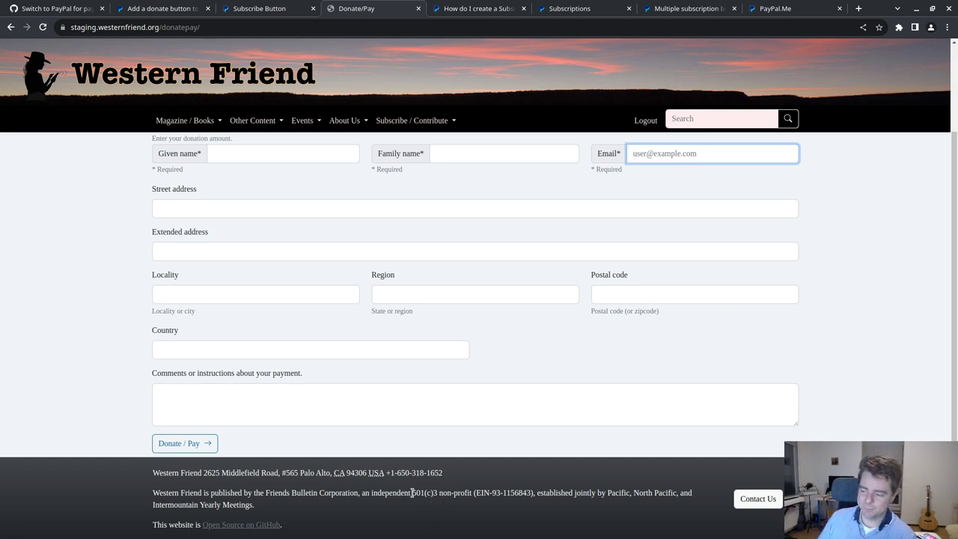
- Highlight the footer non-profit note, then cycle the frequencies back to Yearly with $10 kept
drag(411, 492, 534, 494)
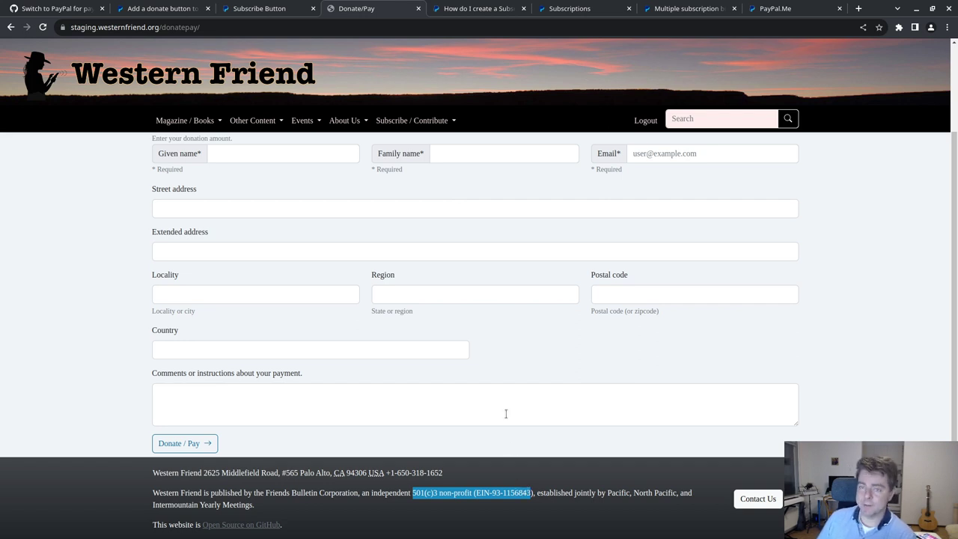
click(113, 339)
scroll(120, 357, up, 3)
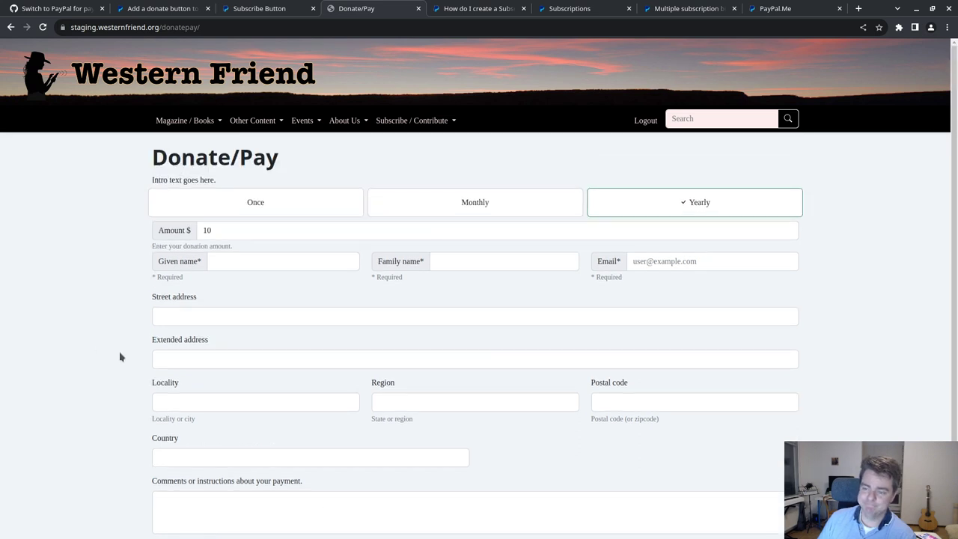
click(240, 207)
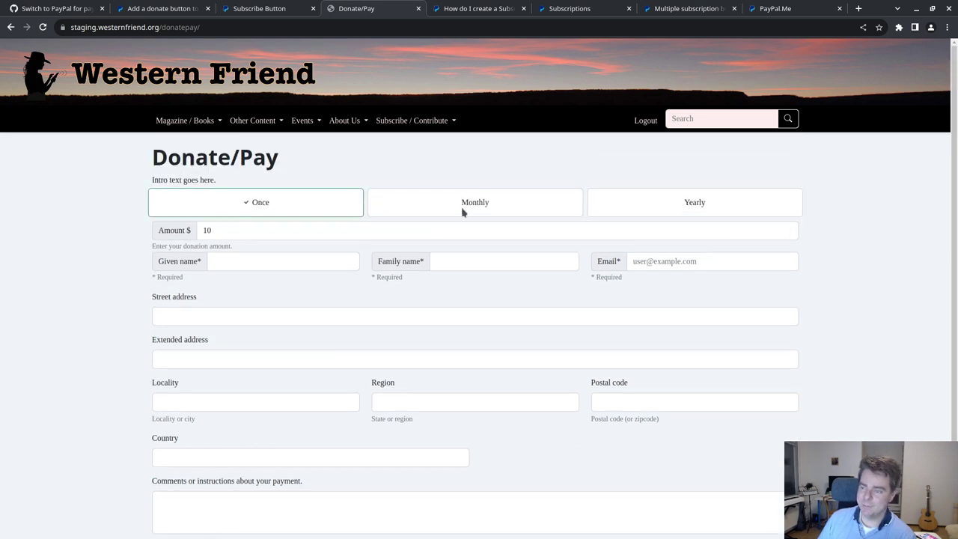
click(462, 212)
click(670, 208)
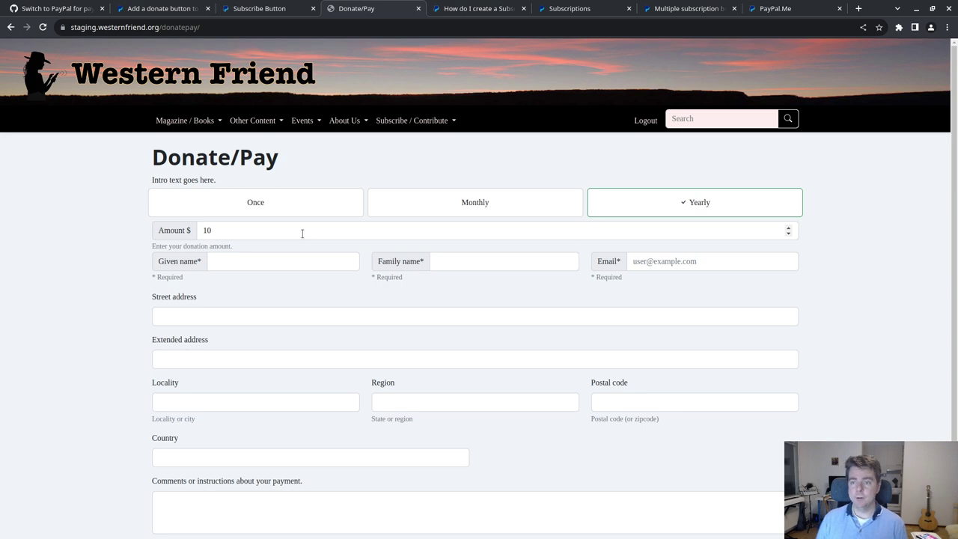
scroll(97, 271, down, 3)
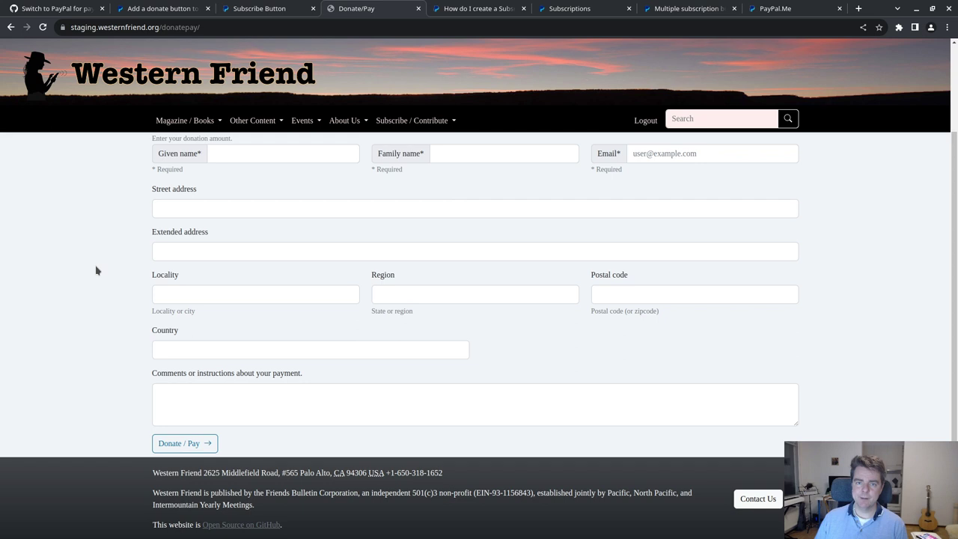
scroll(96, 271, up, 3)
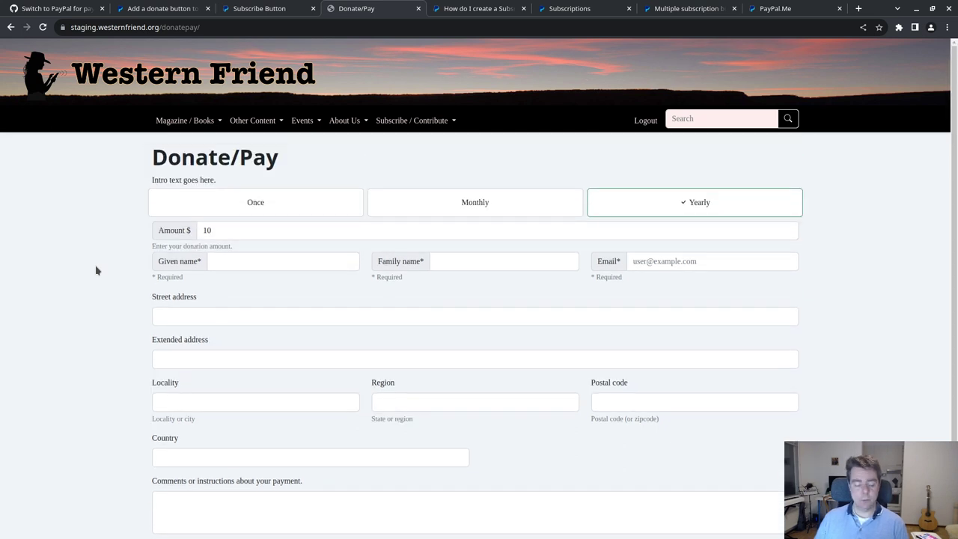